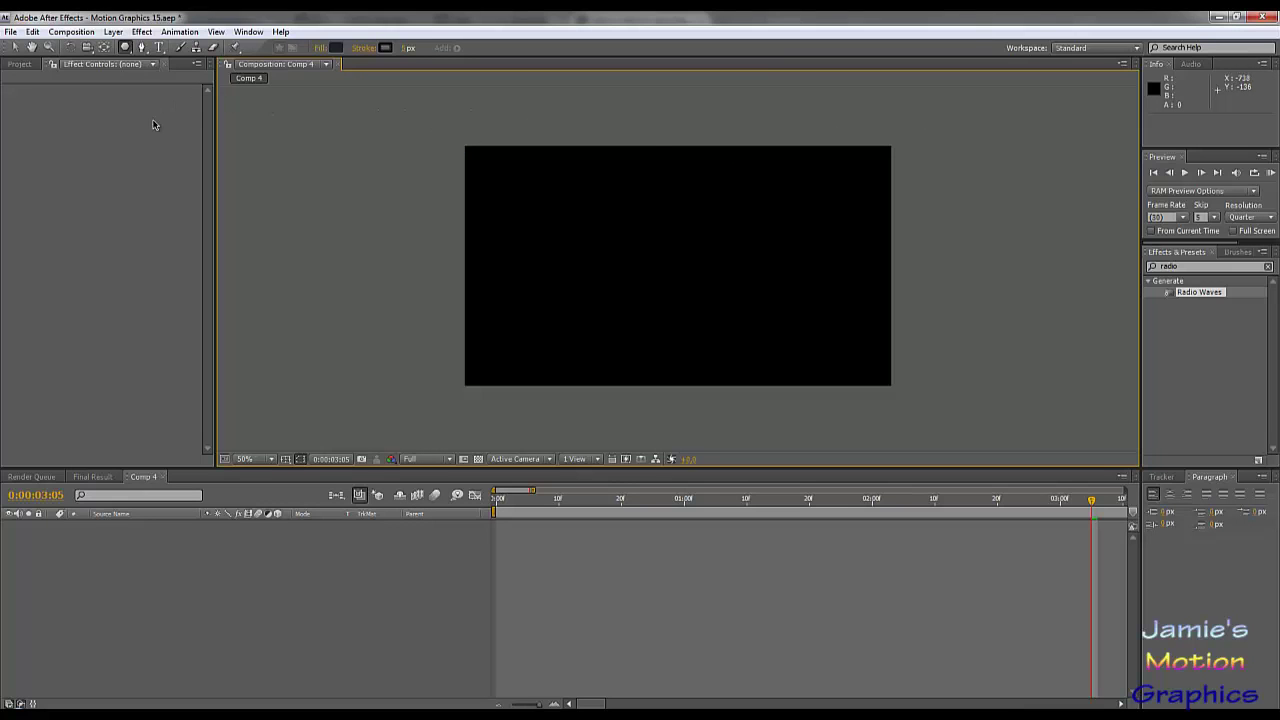
Add a new solid layer, Royal Blue Solid 3, to Comp 4 with default settings.
left_click(110, 32)
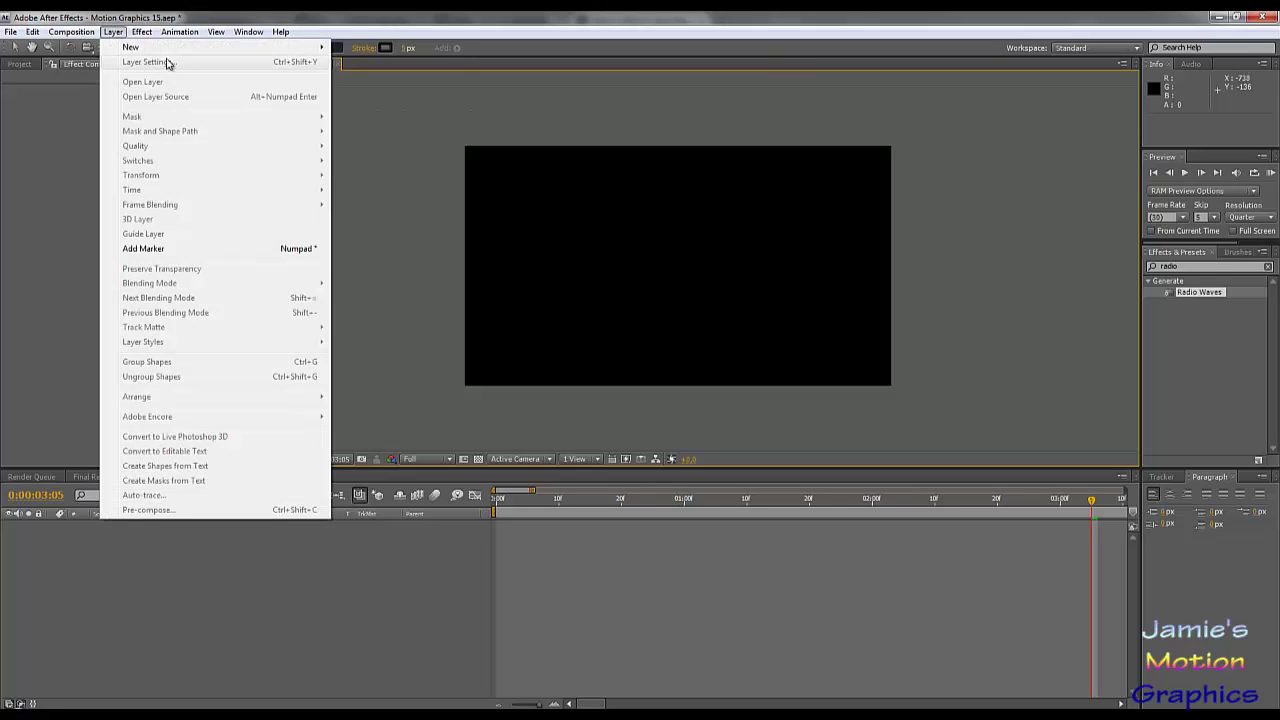
mouse_move(166, 51)
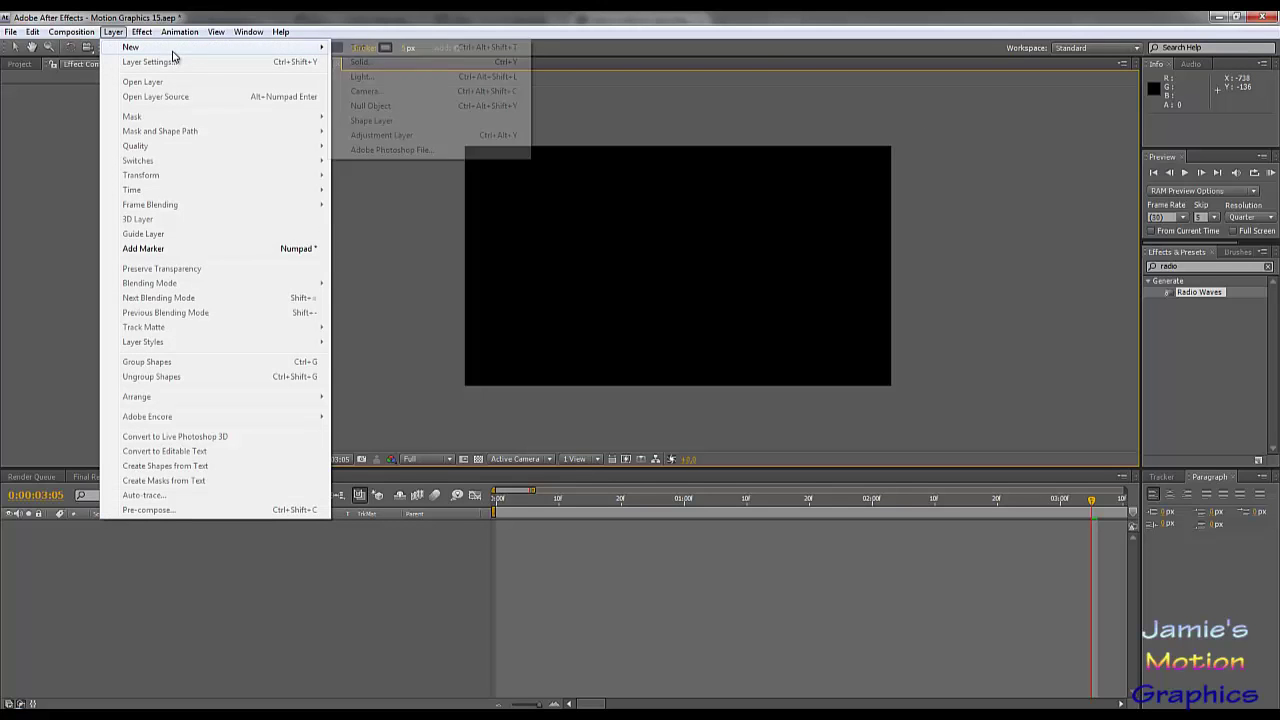
left_click(389, 65)
left_click(1170, 595)
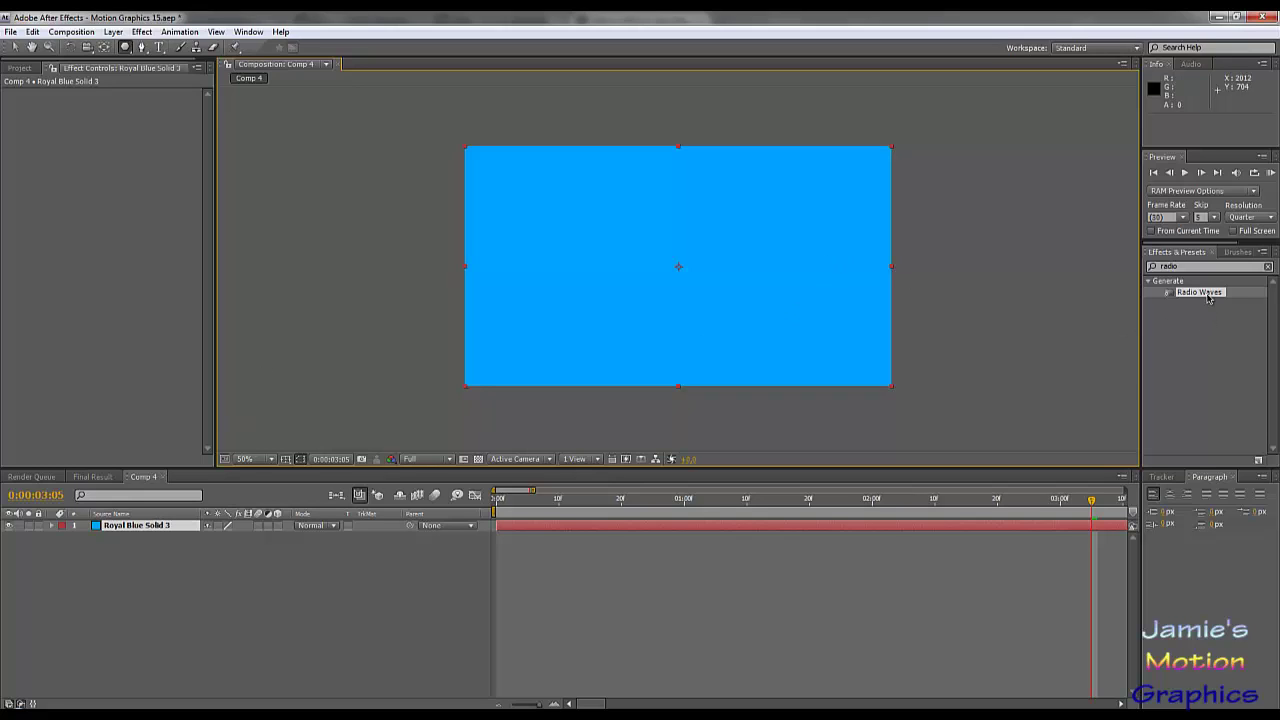
Search Effects & Presets for 'radio' and apply Radio Waves to Royal Blue Solid 3.
left_click_drag(1206, 296, 1078, 268)
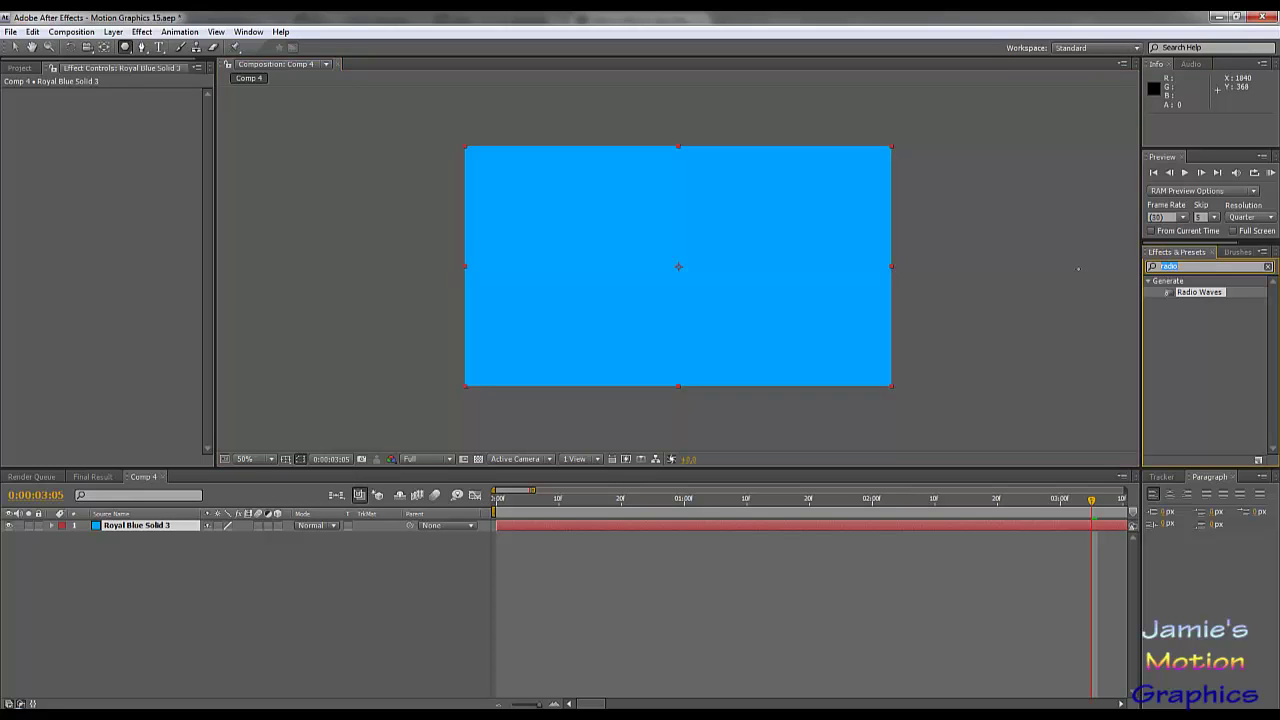
key("BackSpace")
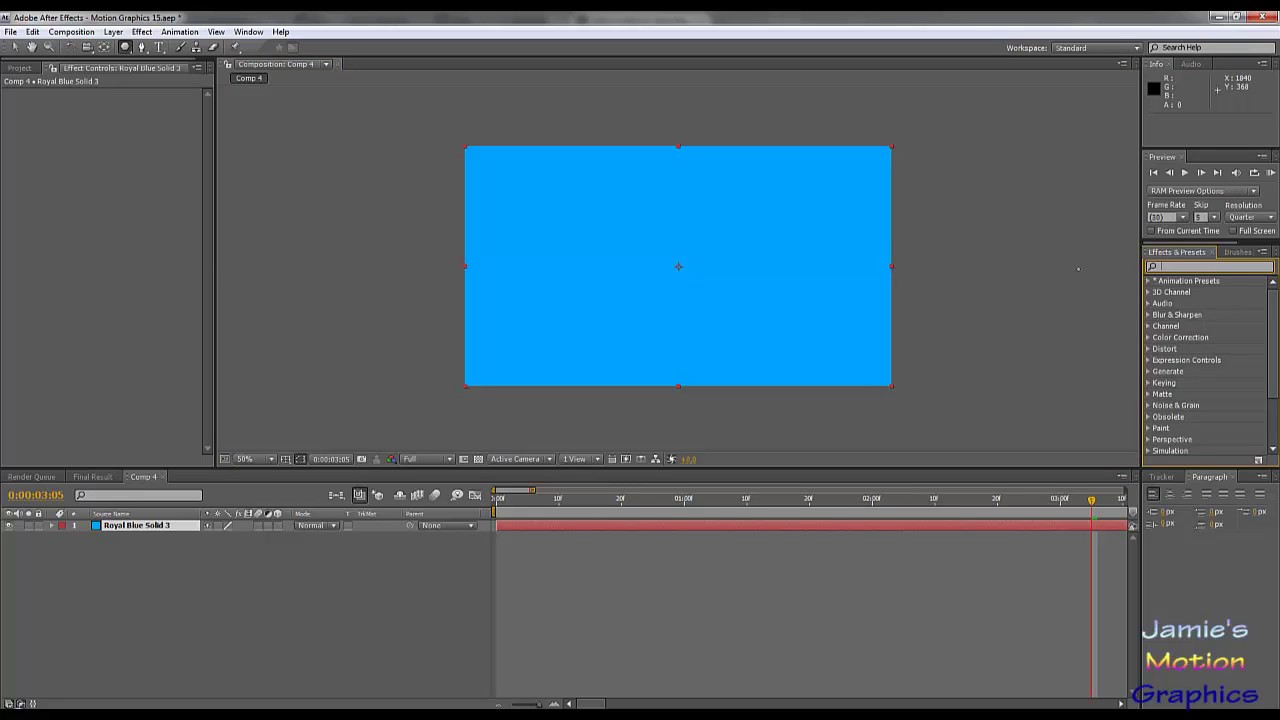
type("ra")
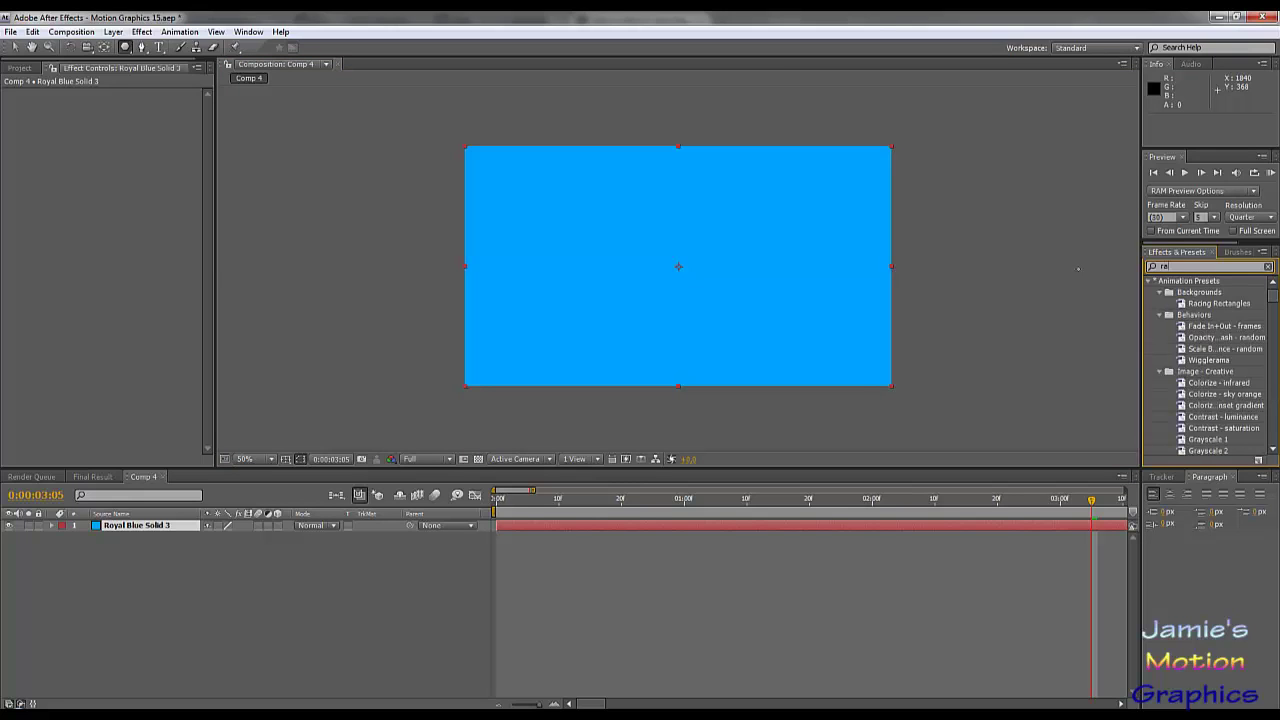
type("dio")
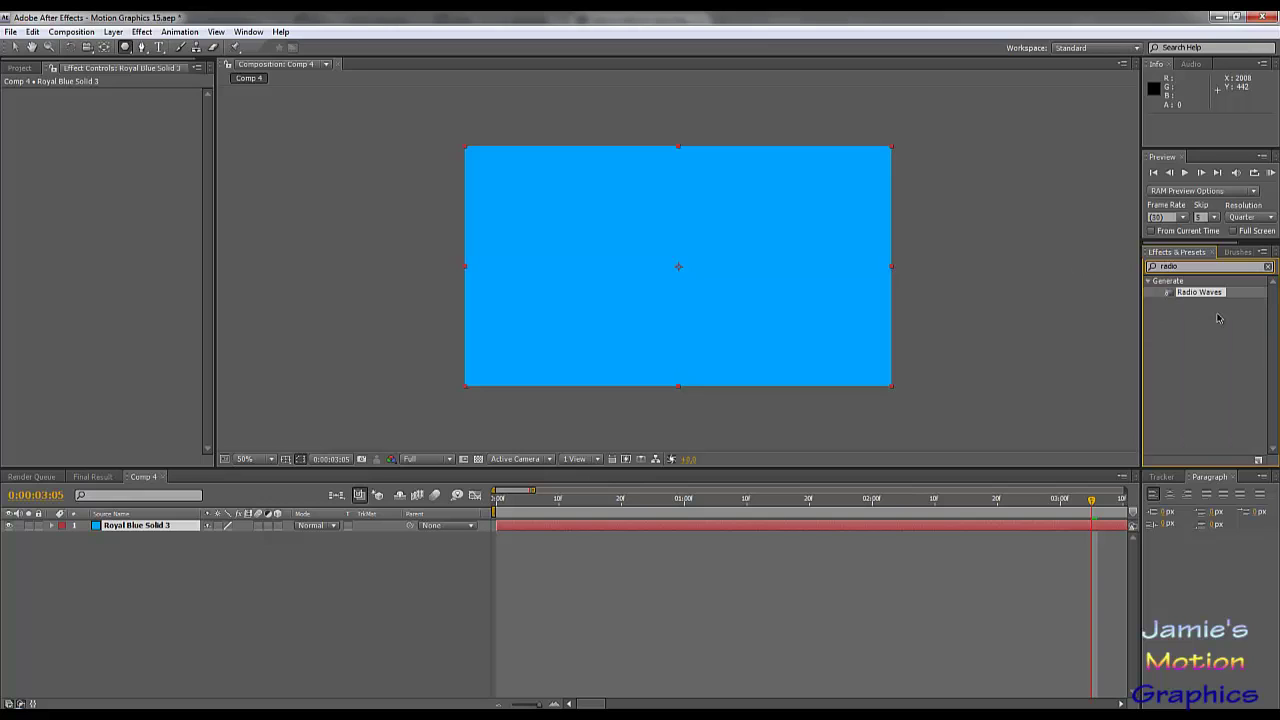
left_click_drag(1206, 297, 142, 529)
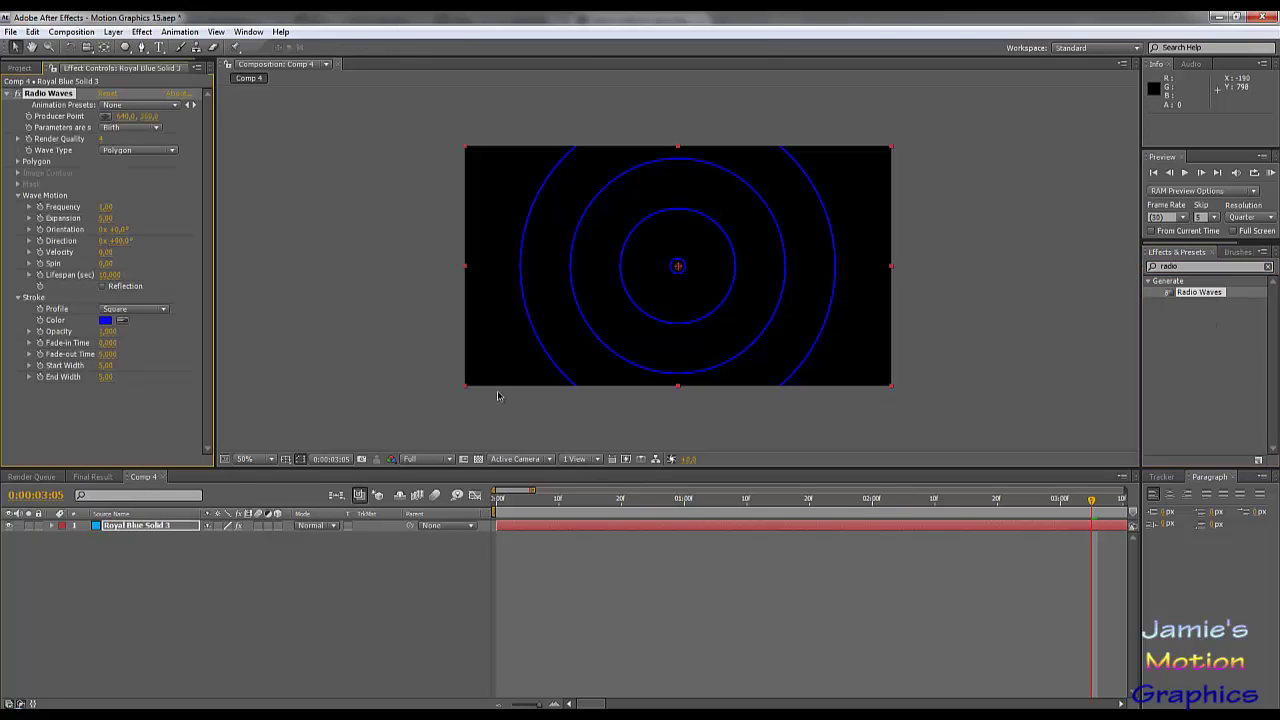
Change the Radio Waves Wave Type from Polygon to Mask and select the Polygon tool.
left_click(144, 150)
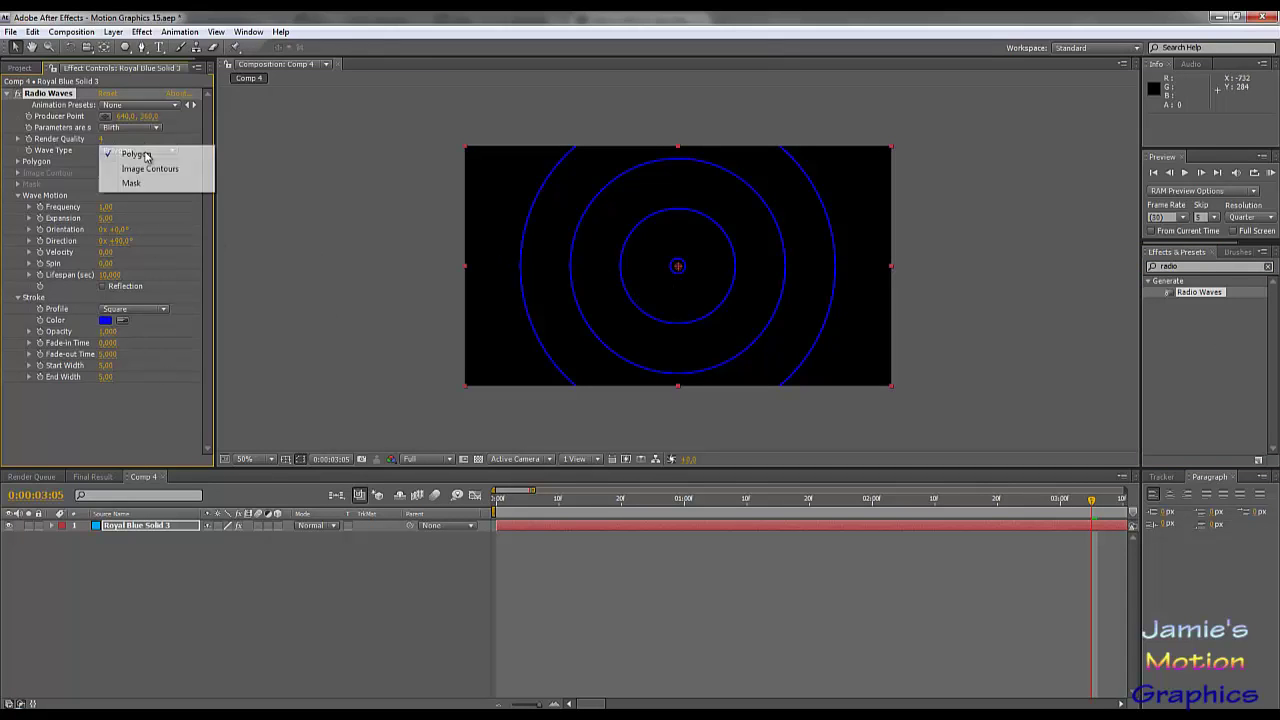
left_click(145, 152)
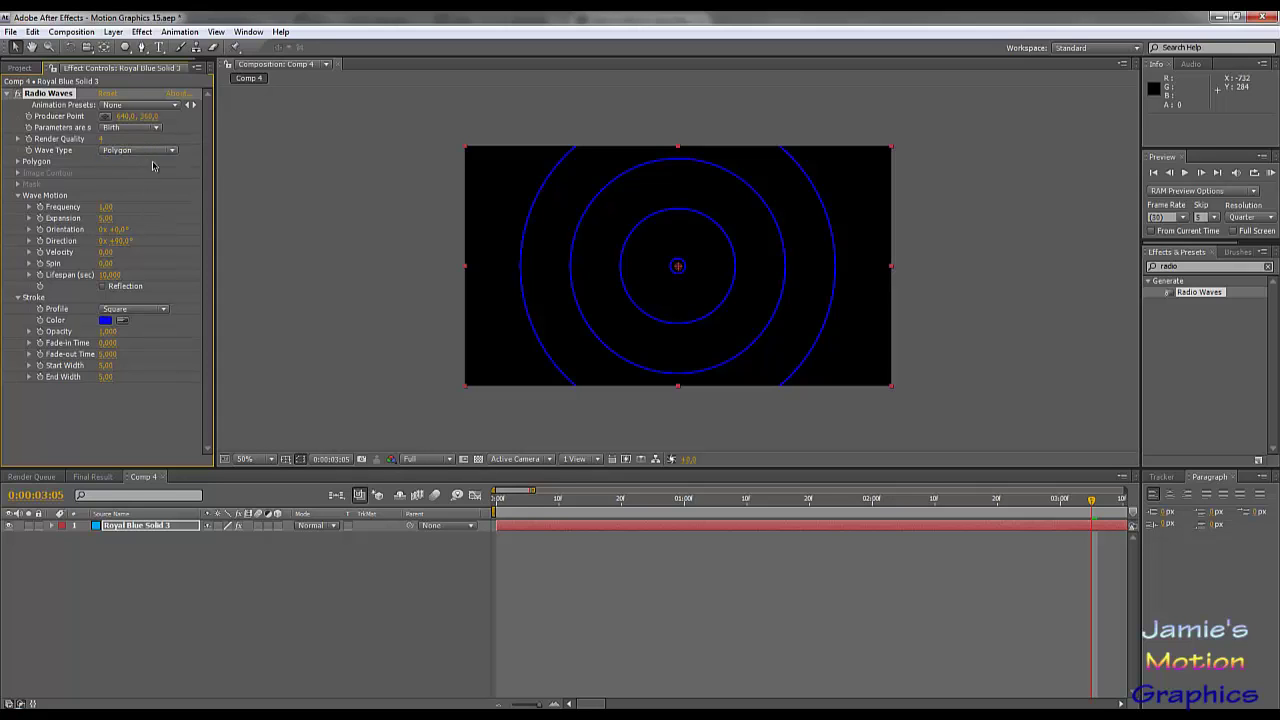
left_click(150, 154)
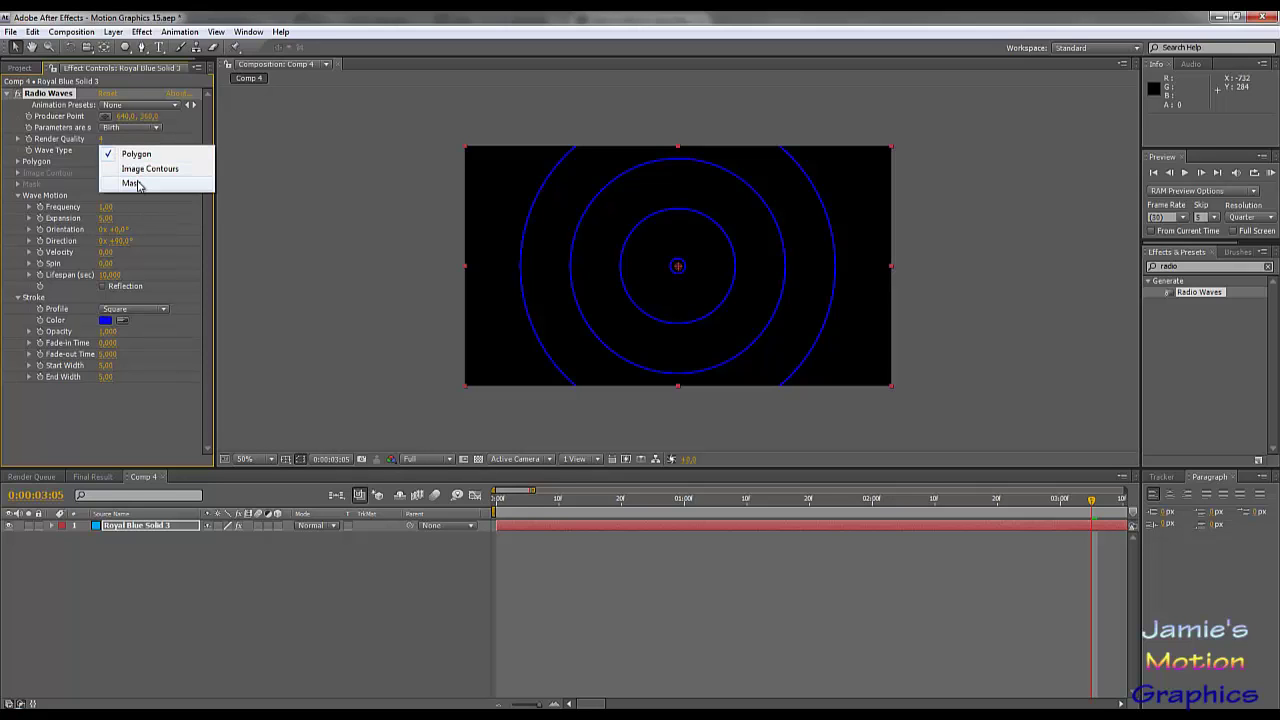
left_click(131, 184)
scroll(690, 279, "up", 4)
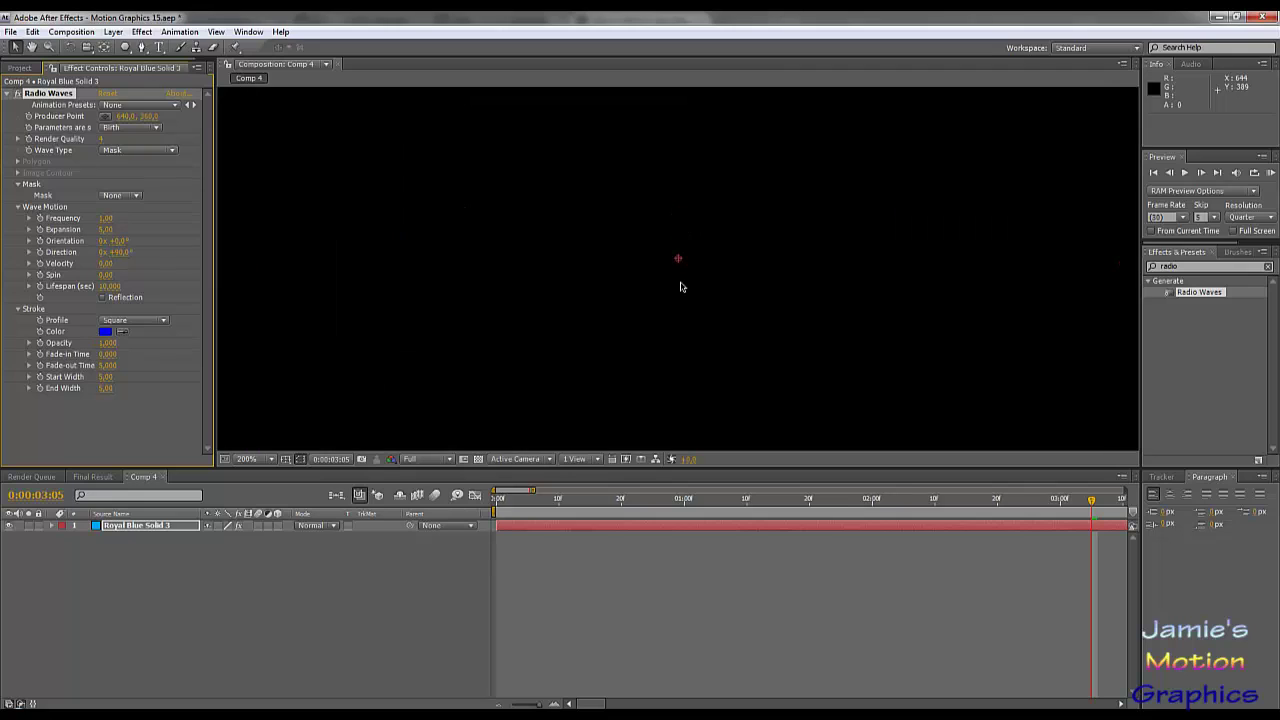
scroll(679, 283, "up", 1)
left_click(125, 47)
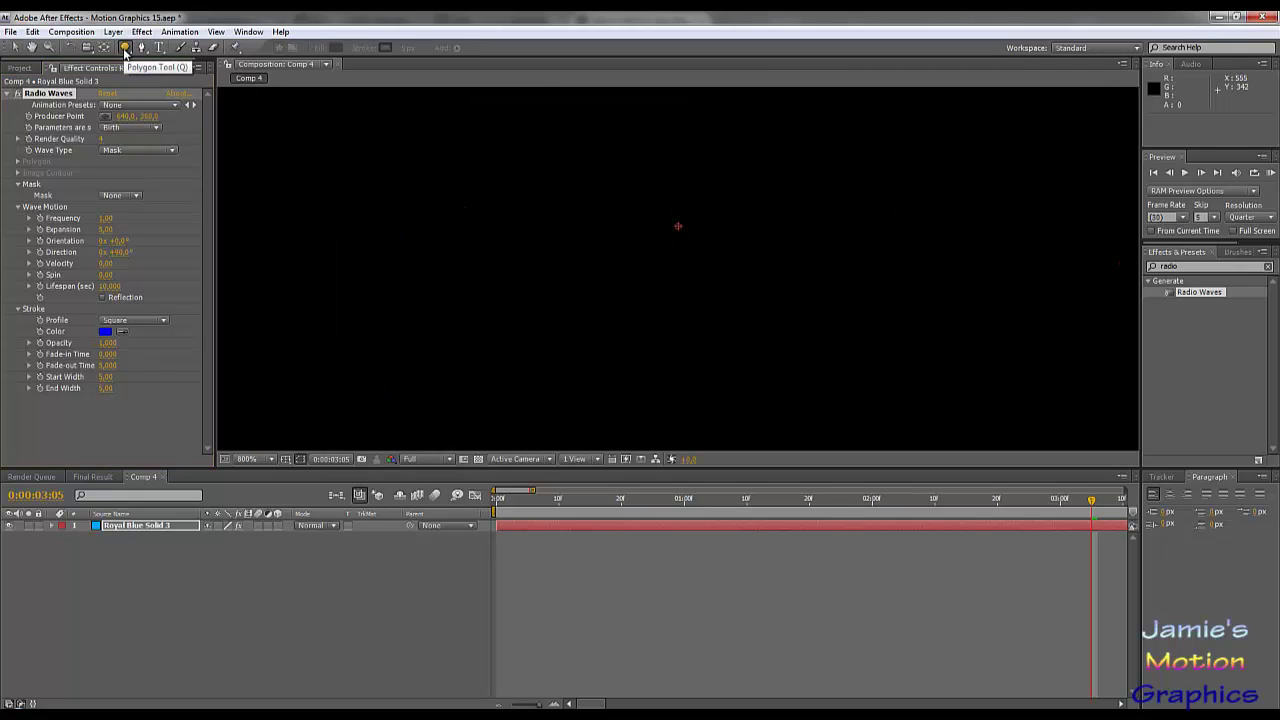
Draw an upright pentagon mask from the comp centre on Royal Blue Solid 3.
left_click(769, 255)
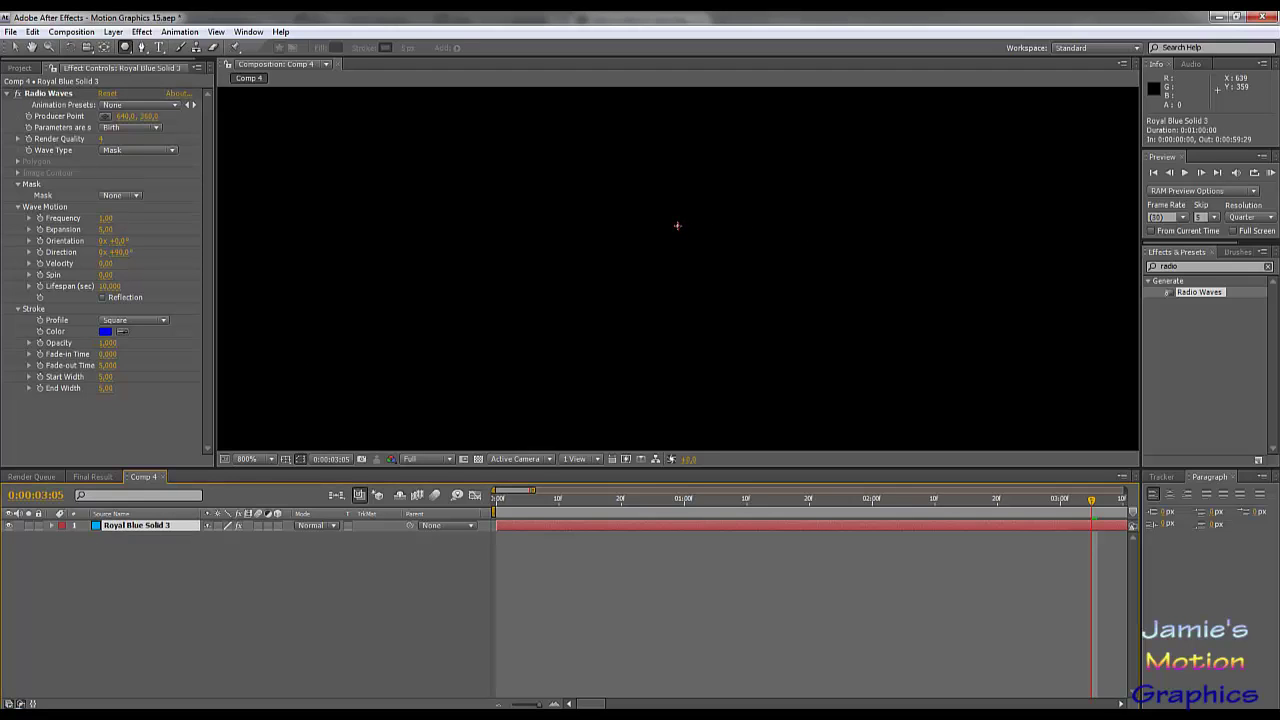
left_click_drag(677, 224, 677, 119)
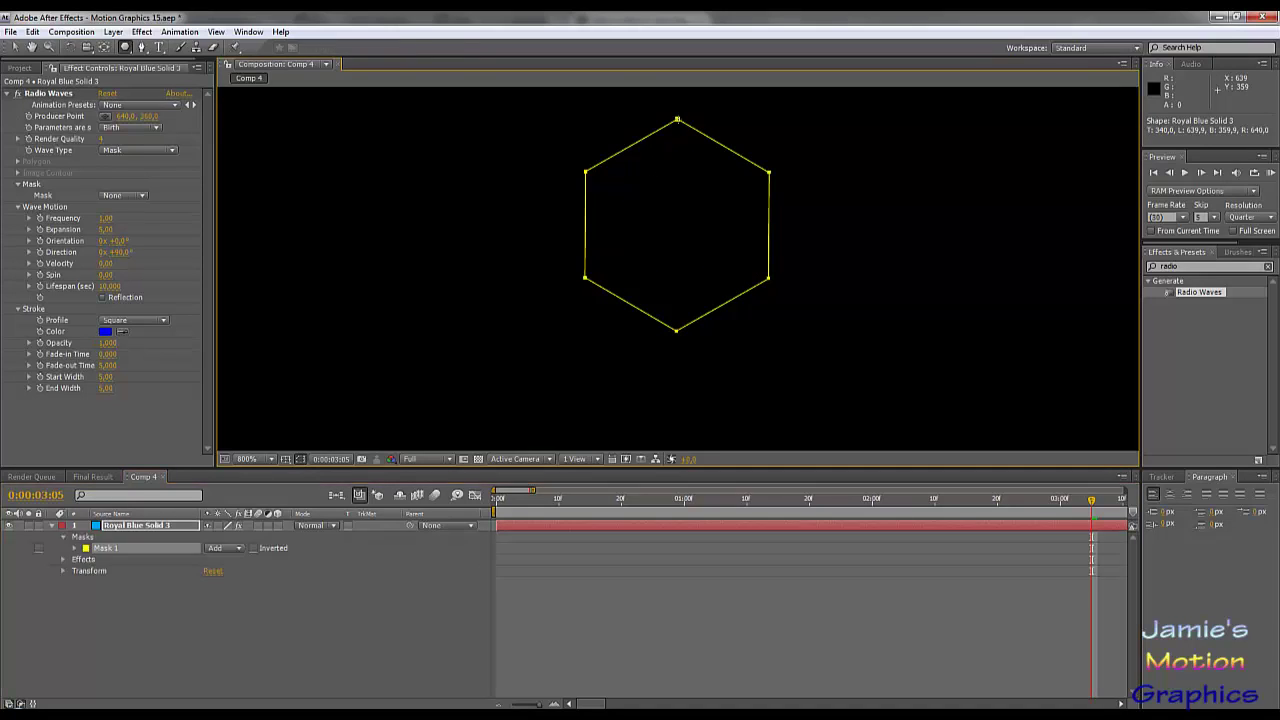
key("Up")
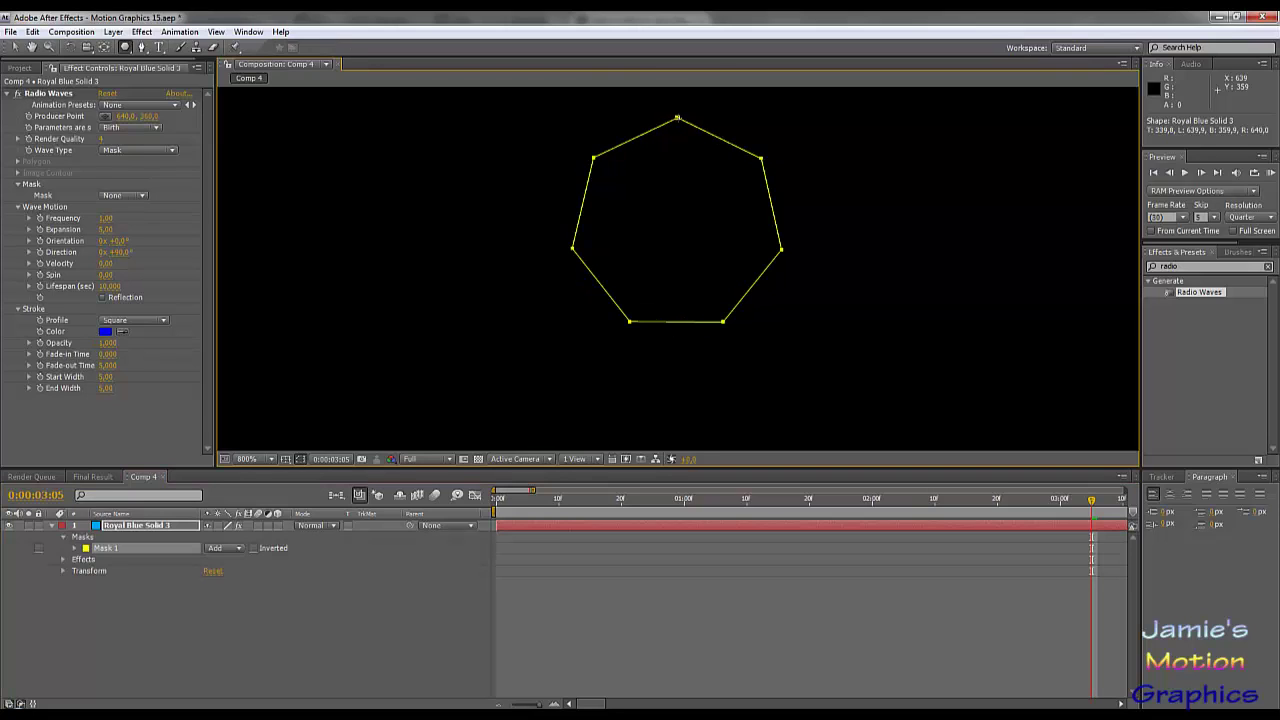
key("Down")
key("Down")
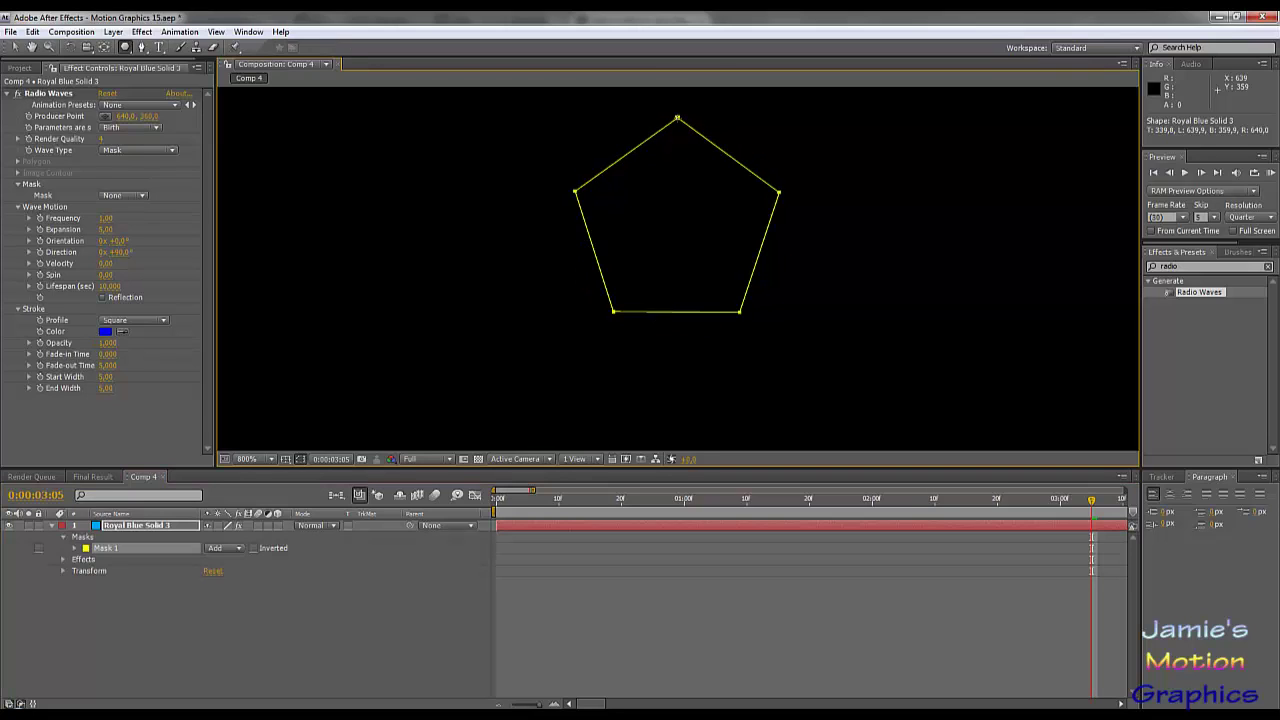
mouse_move(677, 119)
left_mouse_down()
mouse_move(697, 123)
mouse_move(677, 212)
mouse_move(671, 126)
mouse_move(734, 12)
mouse_move(714, 134)
left_mouse_up()
key("Up")
key("Up")
key("Up")
key("Up")
key("Up")
key("Up")
key("Down")
key("Down")
key("Down")
key("Down")
key("Down")
key("Down")
key("Down")
key("Down")
key("Up")
key("Up")
Draw a larger second pentagon mask and delete the smaller Mask 1.
scroll(706, 149, "down", 8)
scroll(706, 160, "up", 2)
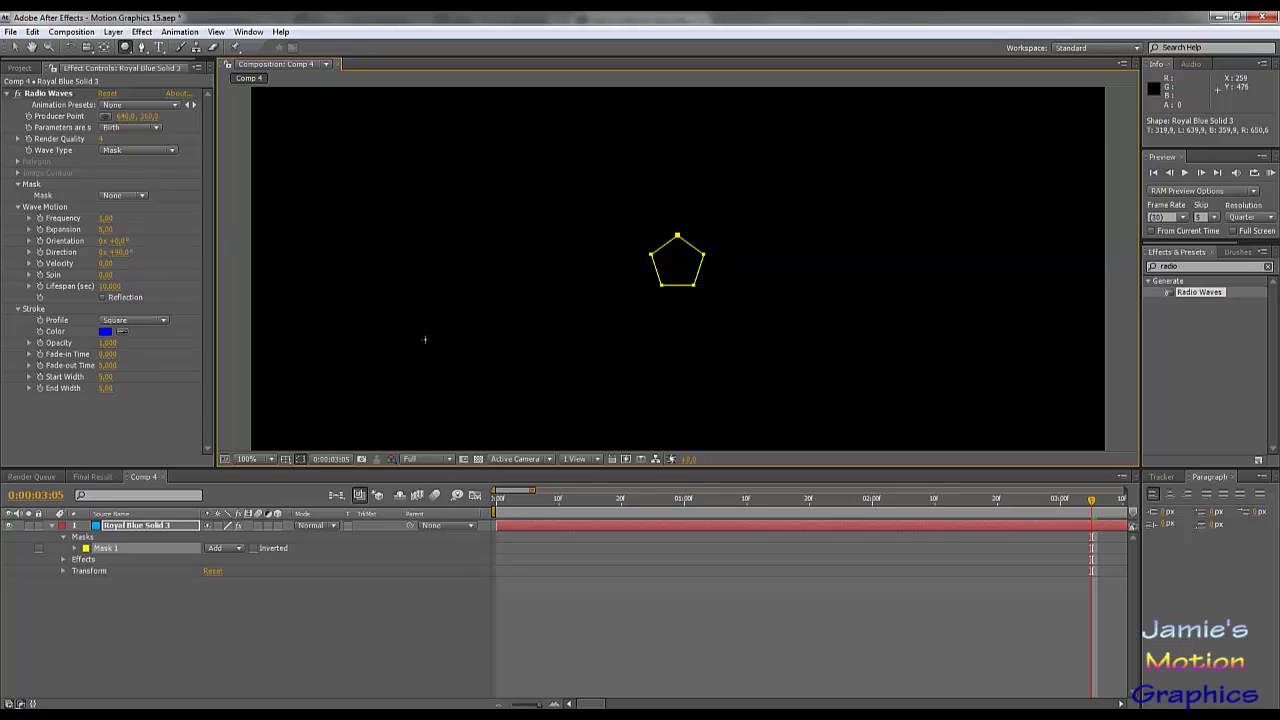
scroll(520, 323, "down", 4)
scroll(520, 323, "up", 2)
left_click_drag(678, 259, 677, 100)
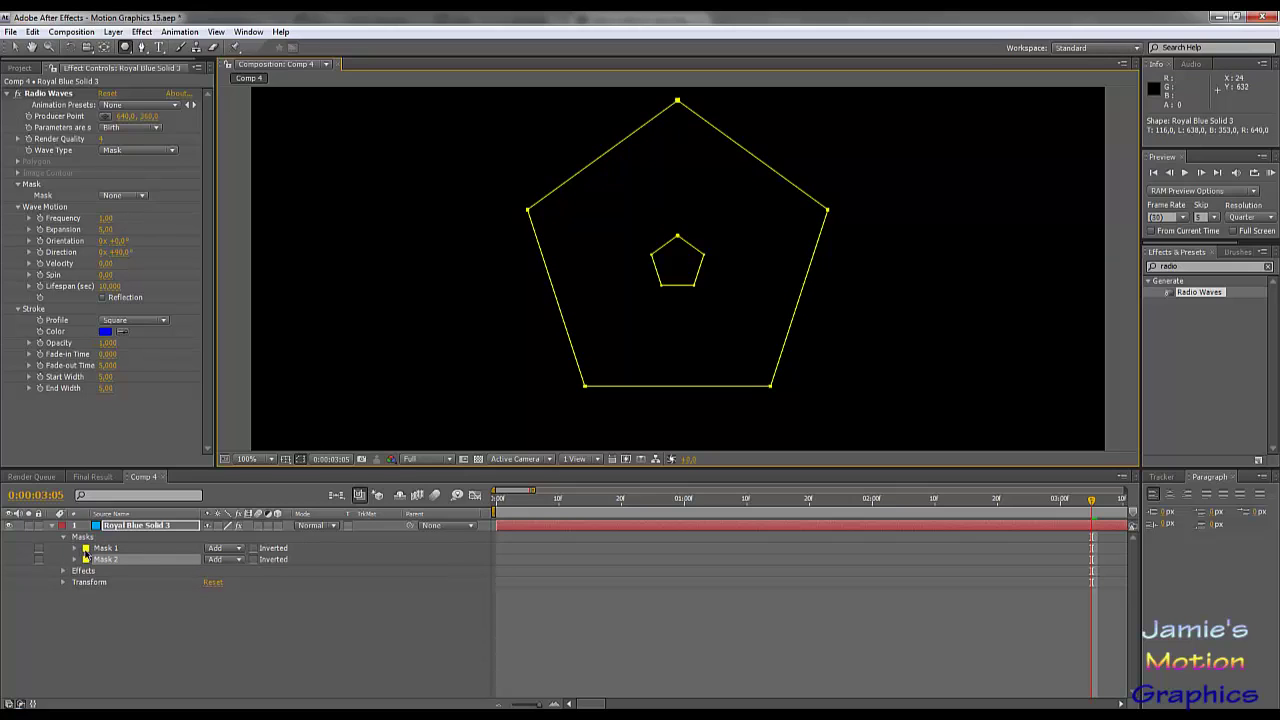
left_click(105, 549)
key("Delete")
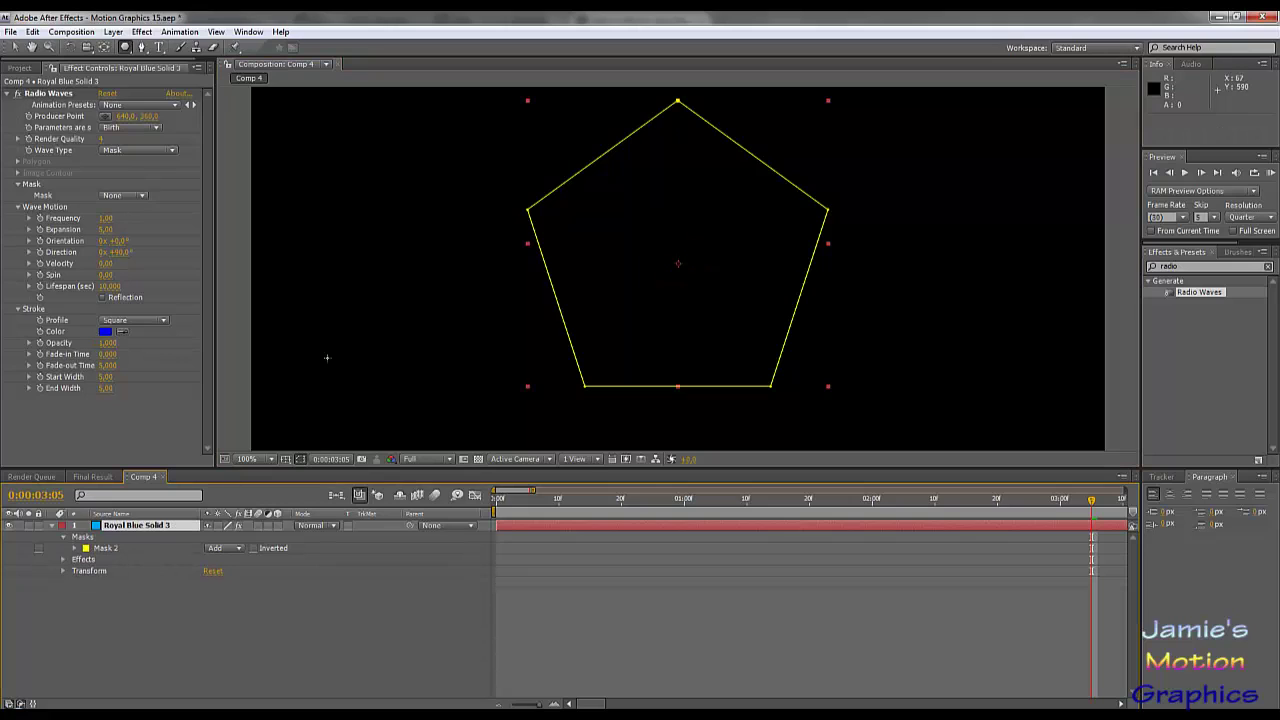
key("comma")
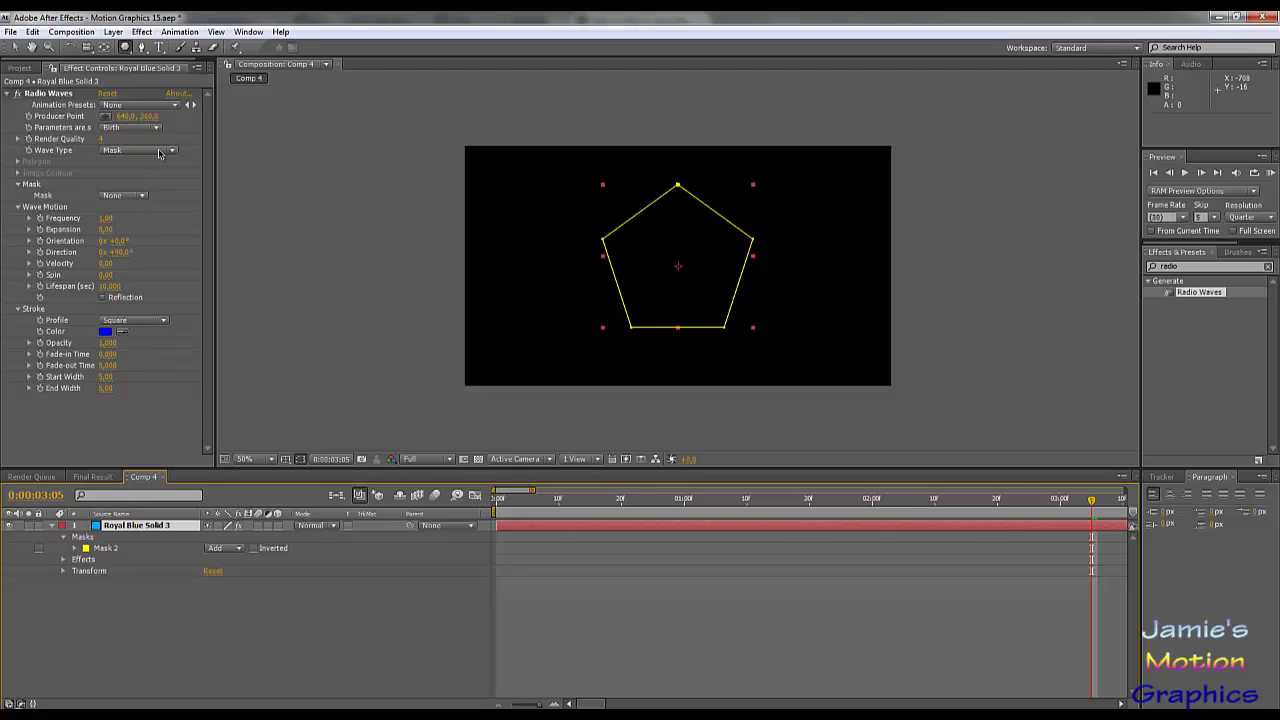
Set the Radio Waves Mask to Mask 2 and scrub the timeline to preview pentagon waves.
left_click(142, 197)
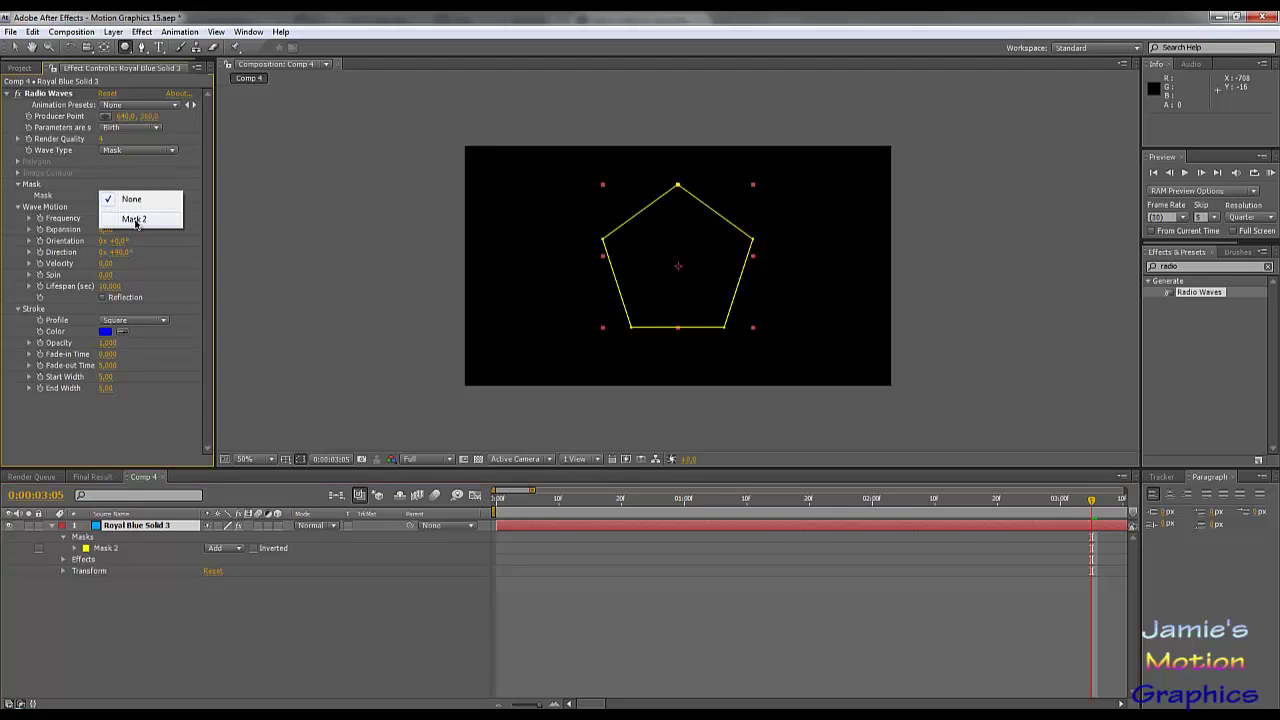
left_click(135, 220)
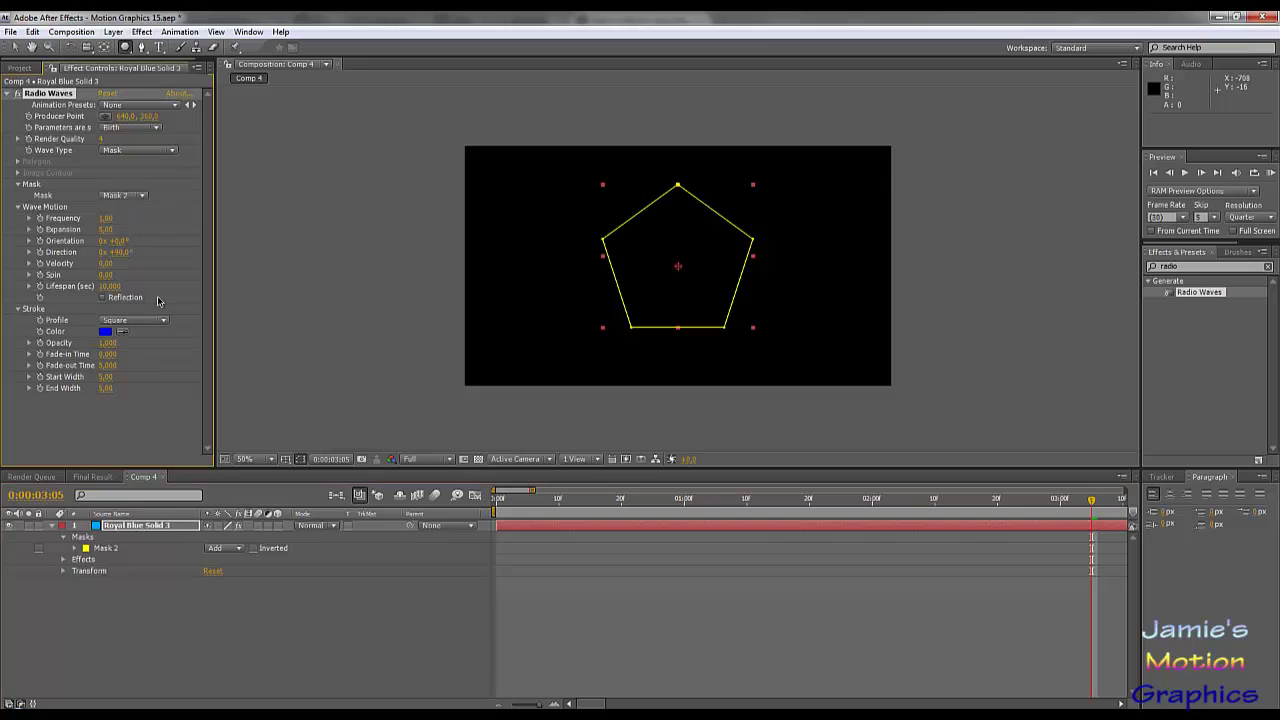
left_click(18, 185)
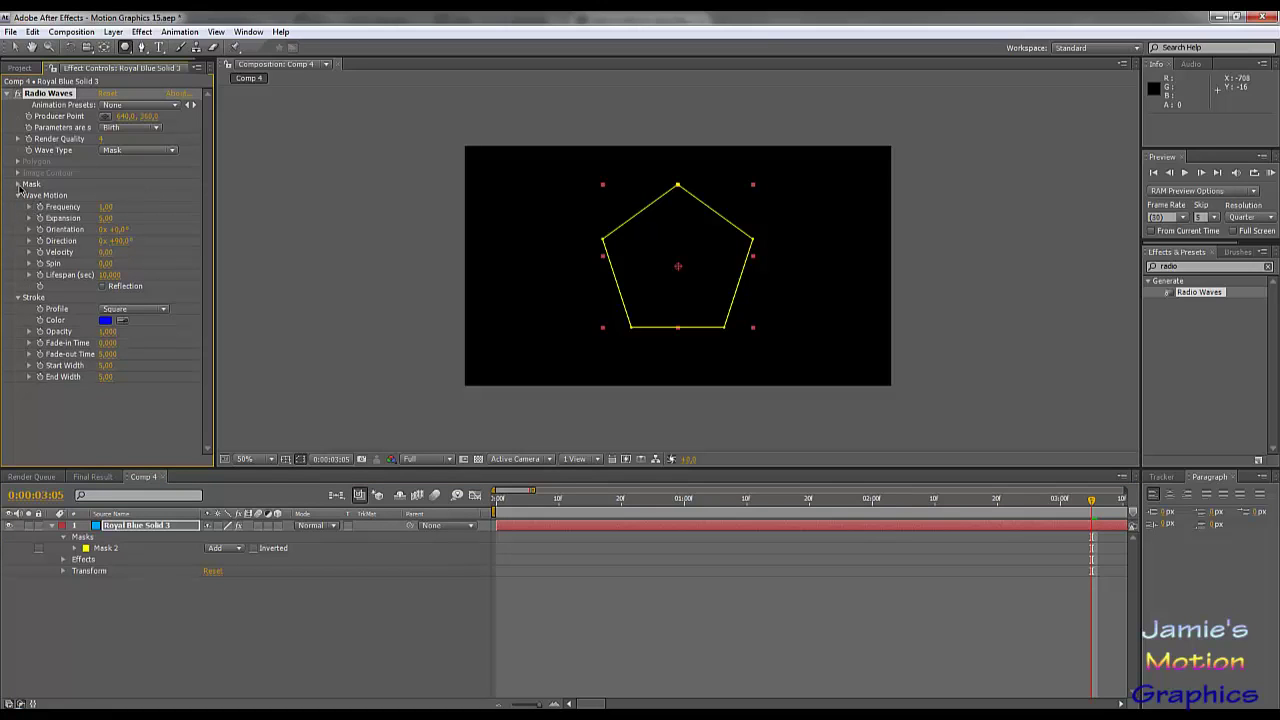
left_click(18, 185)
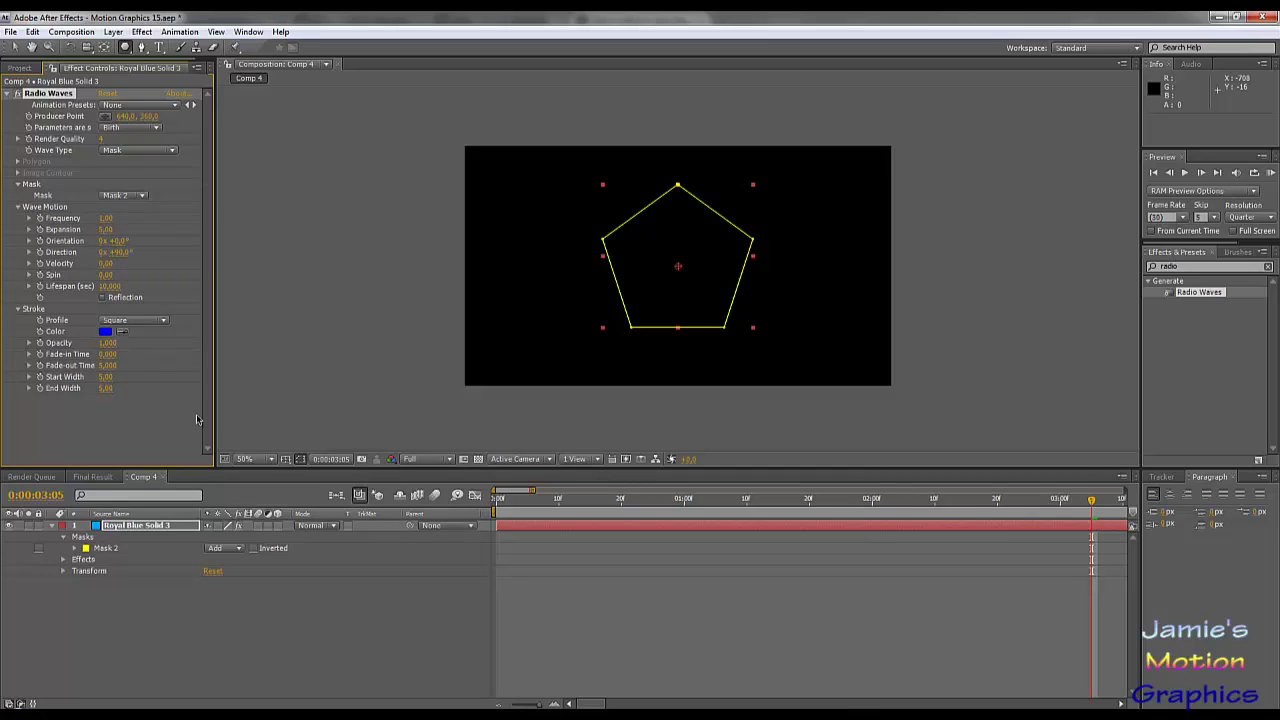
left_click_drag(500, 503, 875, 516)
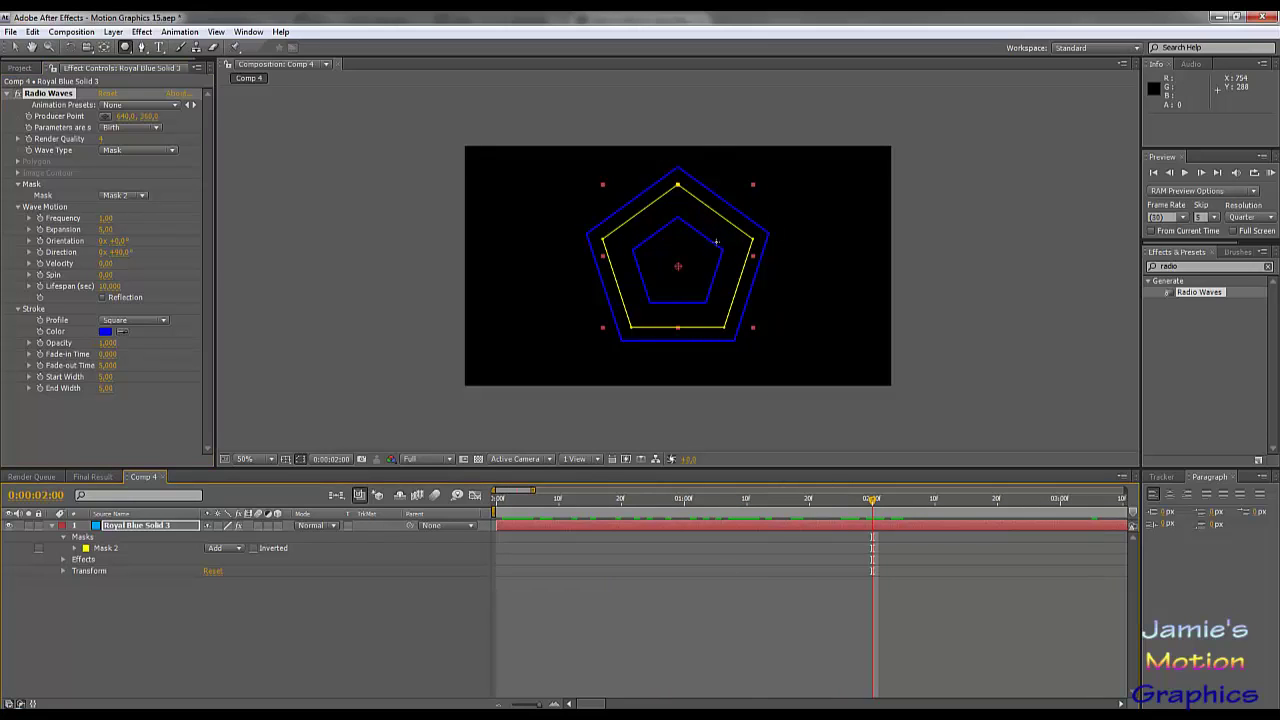
Hide the mask outline and try different Frequency, Expansion and Lifespan (about 5.6) values.
left_click(302, 452)
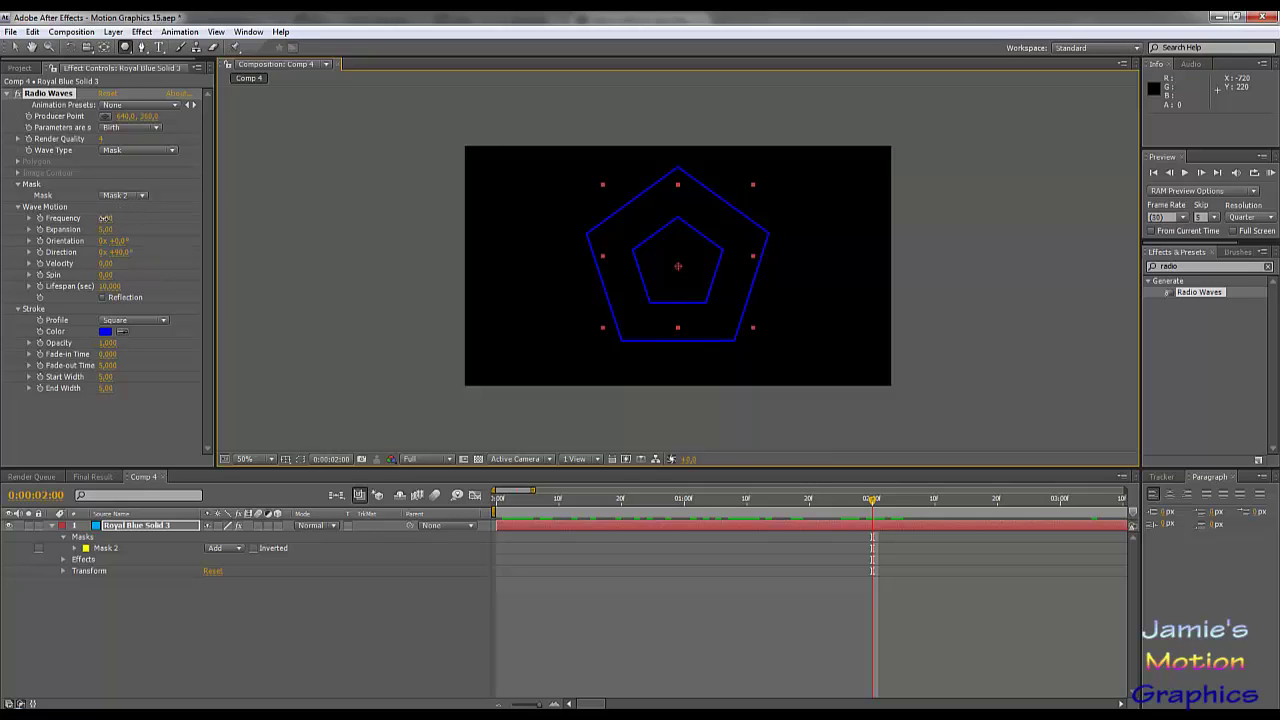
left_click_drag(105, 218, 117, 218)
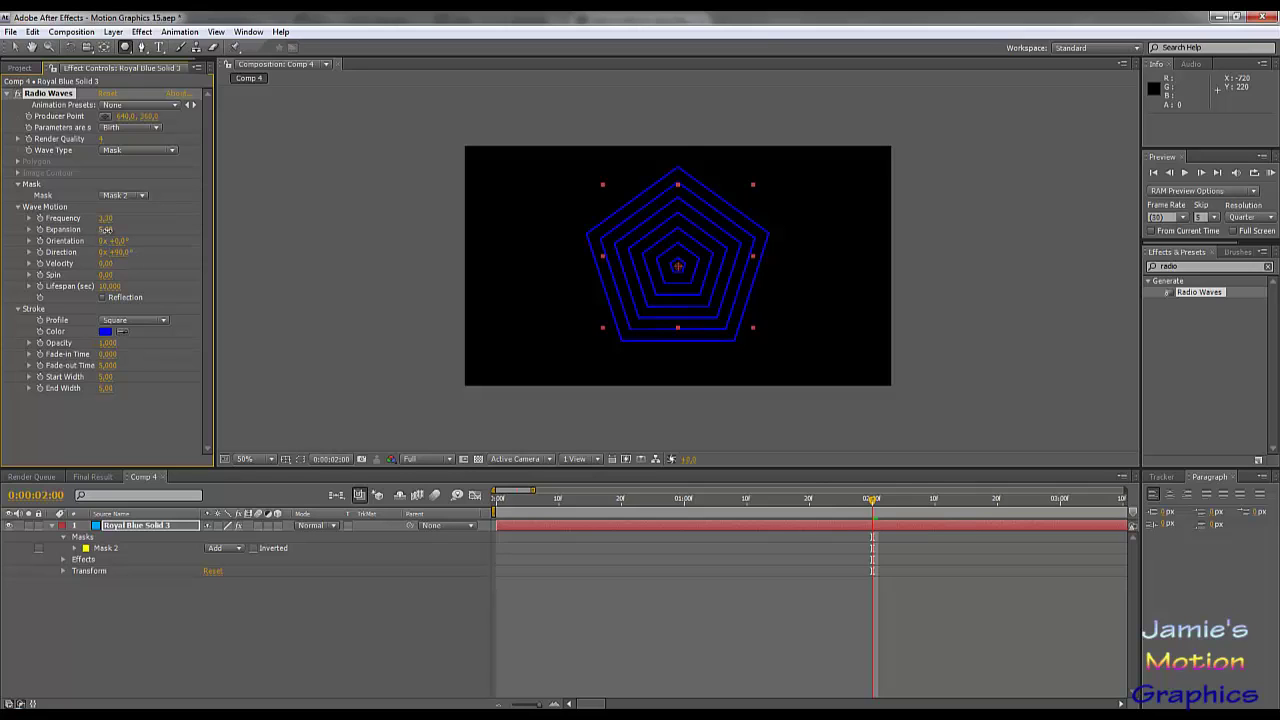
left_click_drag(107, 229, 105, 230)
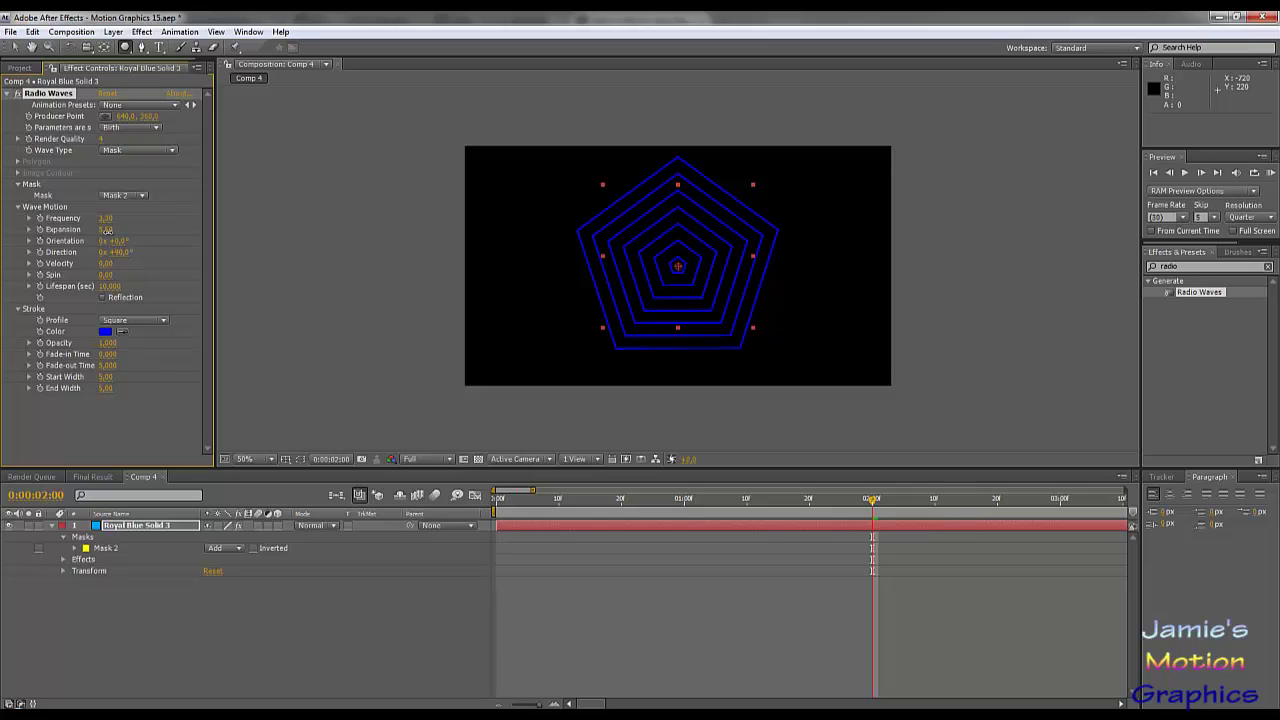
left_click_drag(101, 230, 96, 230)
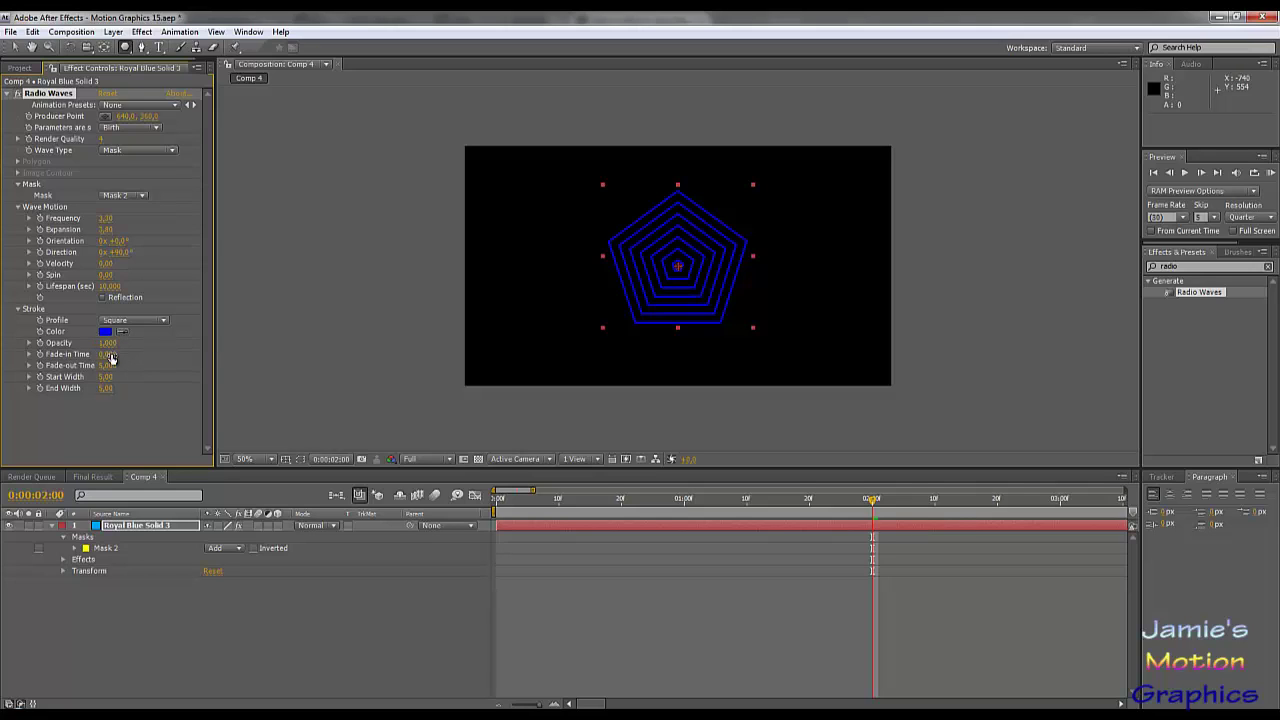
left_click(107, 365)
key("Return")
mouse_move(66, 287)
left_mouse_down()
mouse_move(45, 293)
mouse_move(73, 299)
left_mouse_up()
left_click_drag(775, 498, 1016, 500)
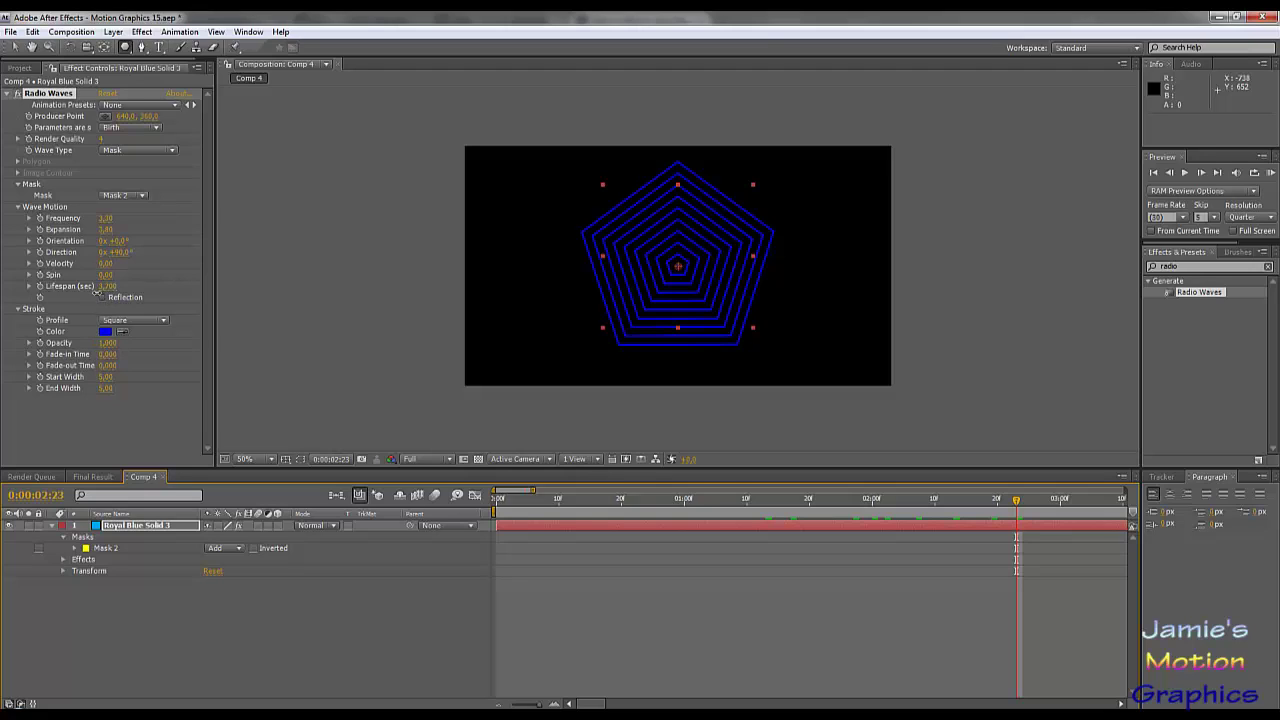
Shorten Lifespan to 2.4 s, leave Fade-out Time at 0, and preview the rings.
left_click_drag(89, 296, 455, 297)
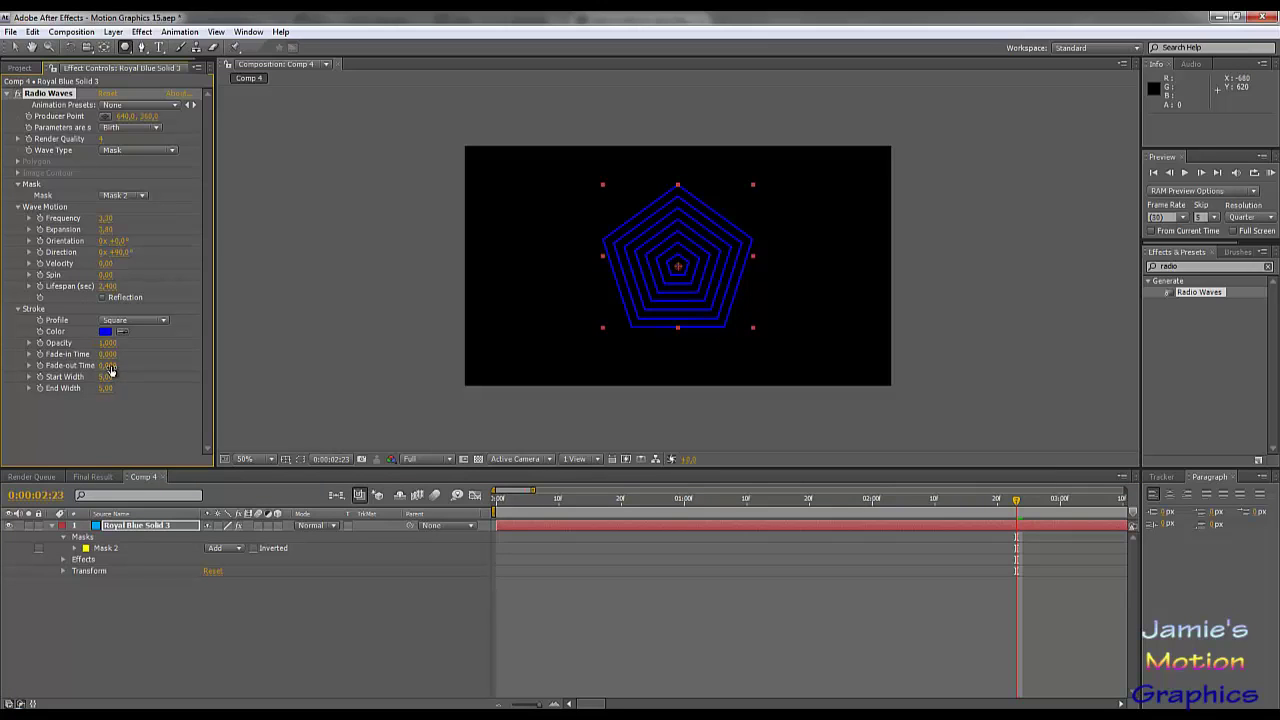
left_click_drag(117, 365, 126, 365)
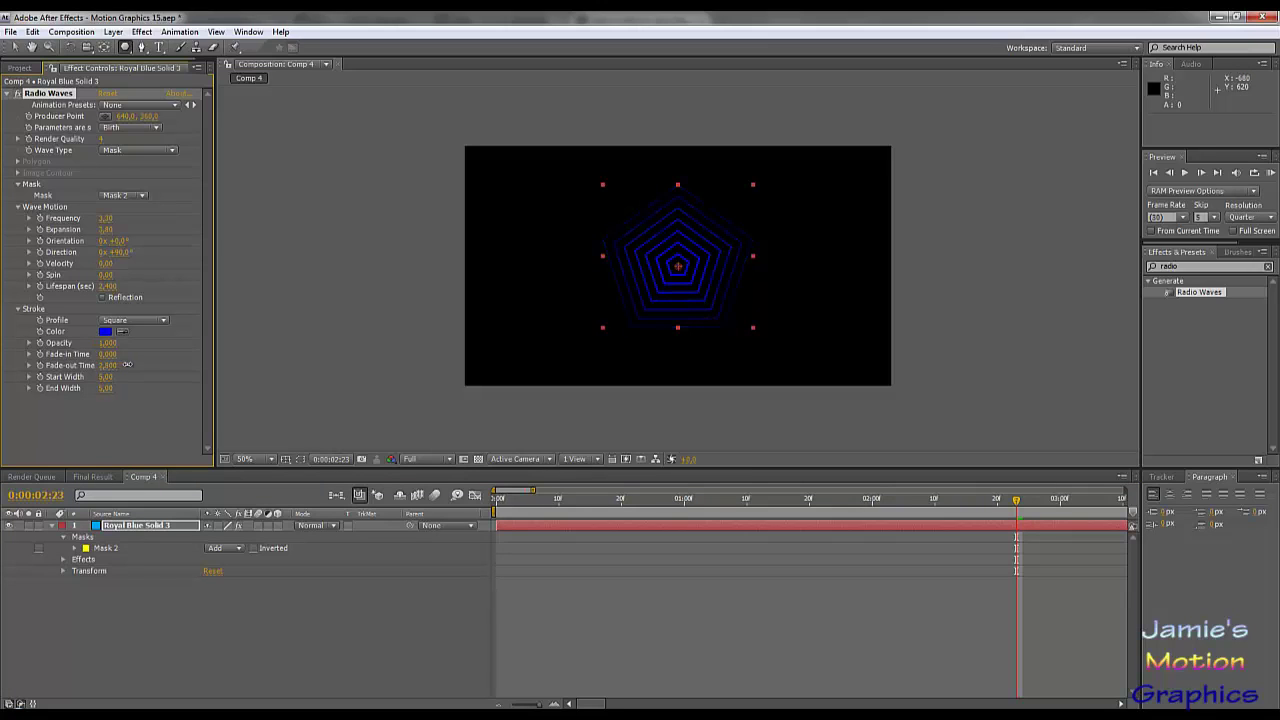
left_click_drag(117, 365, 100, 368)
left_click(143, 419)
left_click(815, 503)
left_click_drag(754, 510, 903, 510)
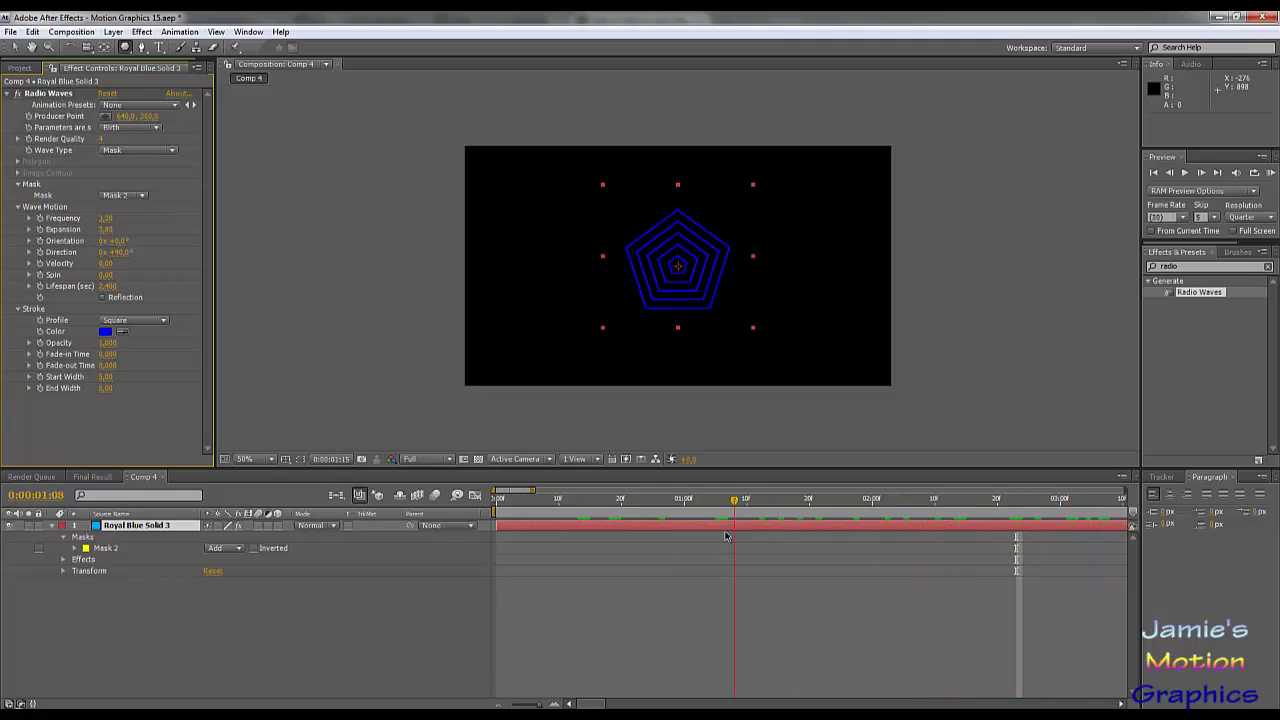
At 0:00:02:00, set a keyframe on the Radio Waves Stroke Color.
left_click(871, 533)
mouse_move(872, 533)
left_mouse_down()
mouse_move(534, 515)
mouse_move(871, 521)
left_mouse_up()
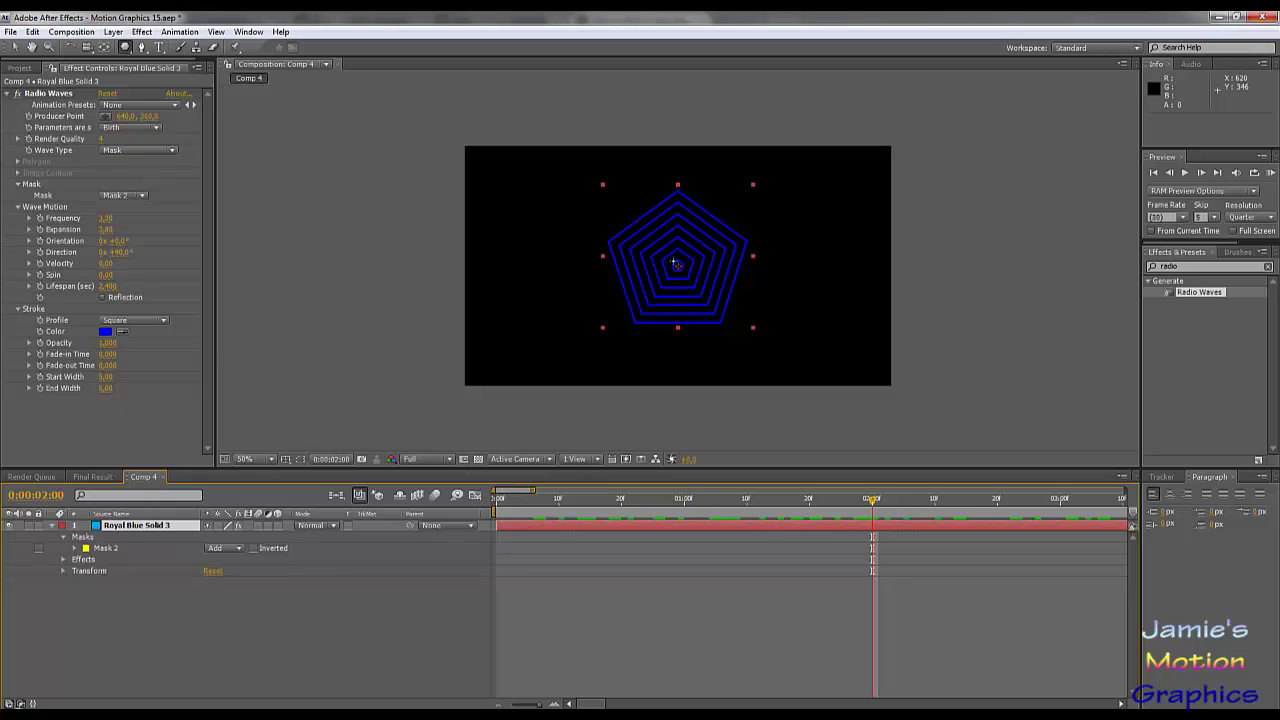
left_click(40, 333)
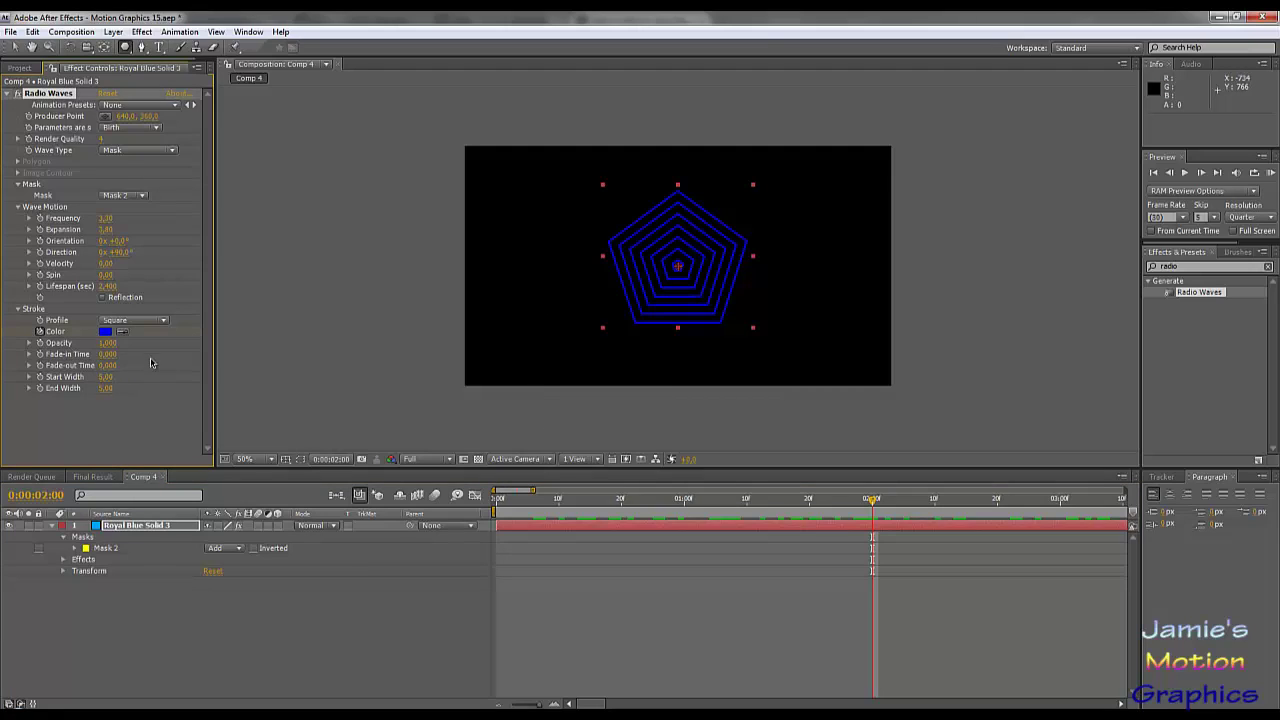
Set the stroke colour to light green at 0:00:02:00.
left_click(105, 331)
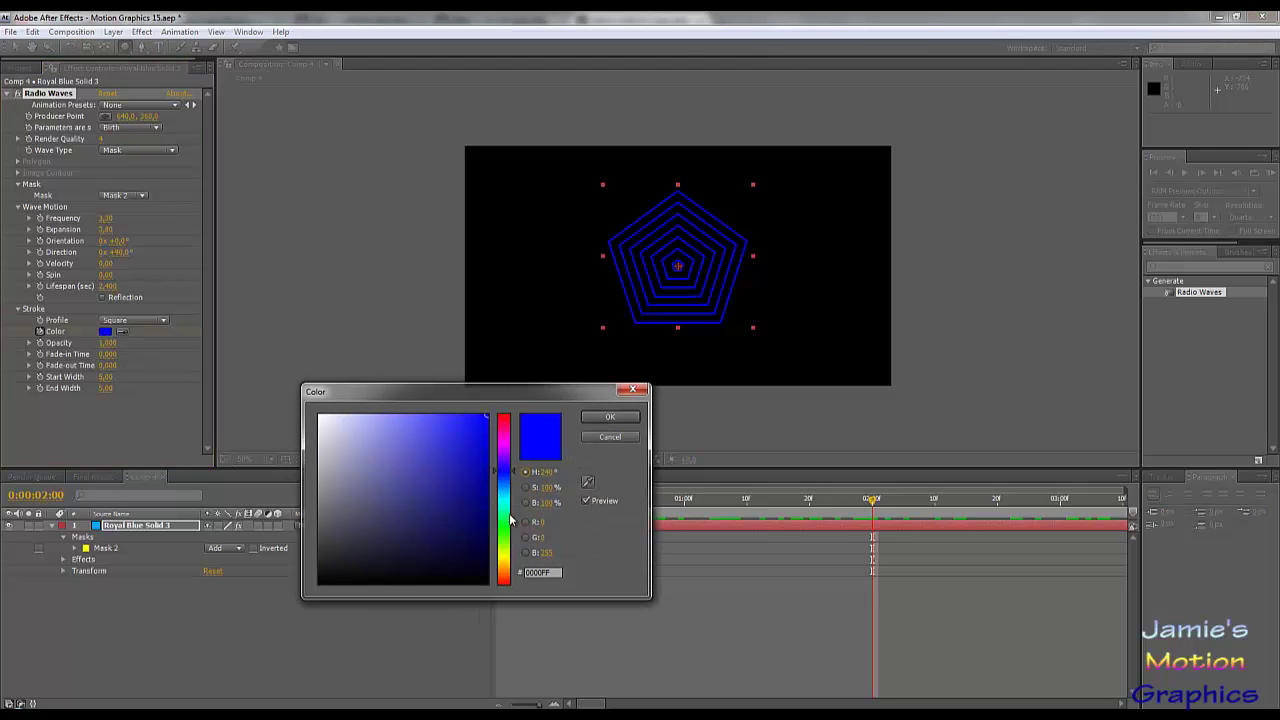
left_click(503, 530)
left_click_drag(395, 432, 407, 414)
left_click(610, 417)
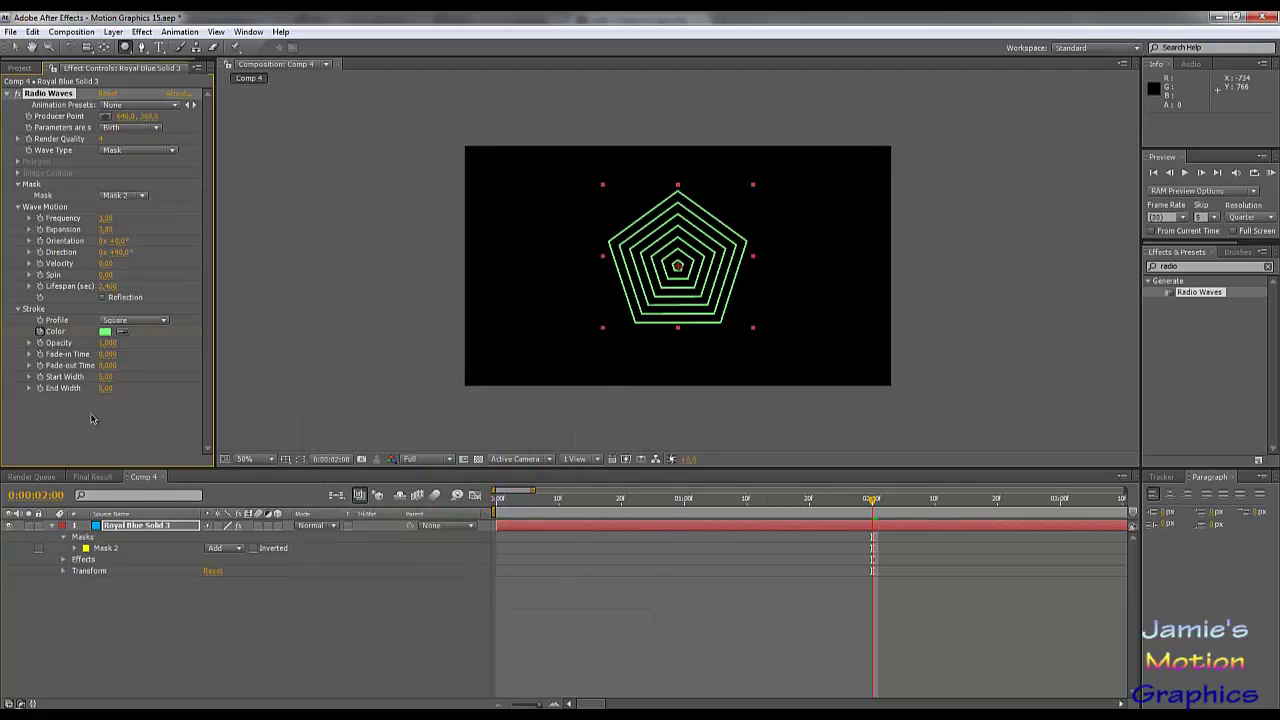
At the start of the comp, set the stroke colour to blue 7982FF and preview.
key("Home")
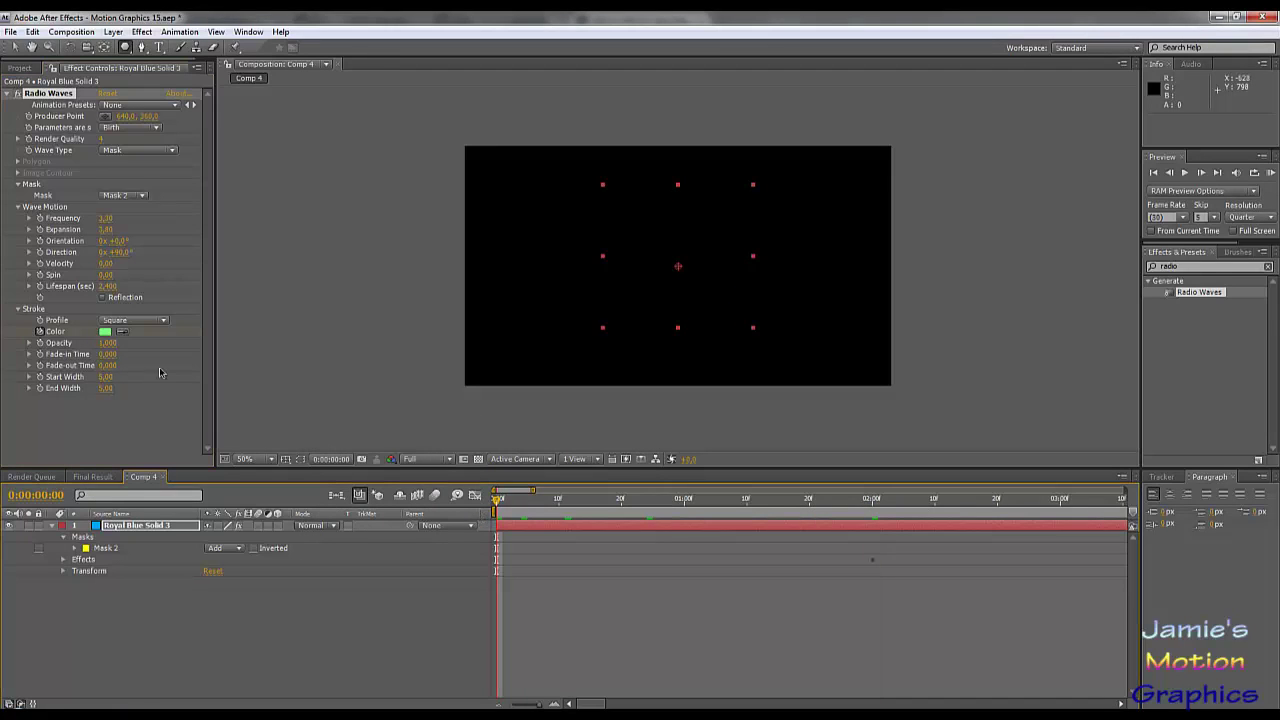
left_click(105, 332)
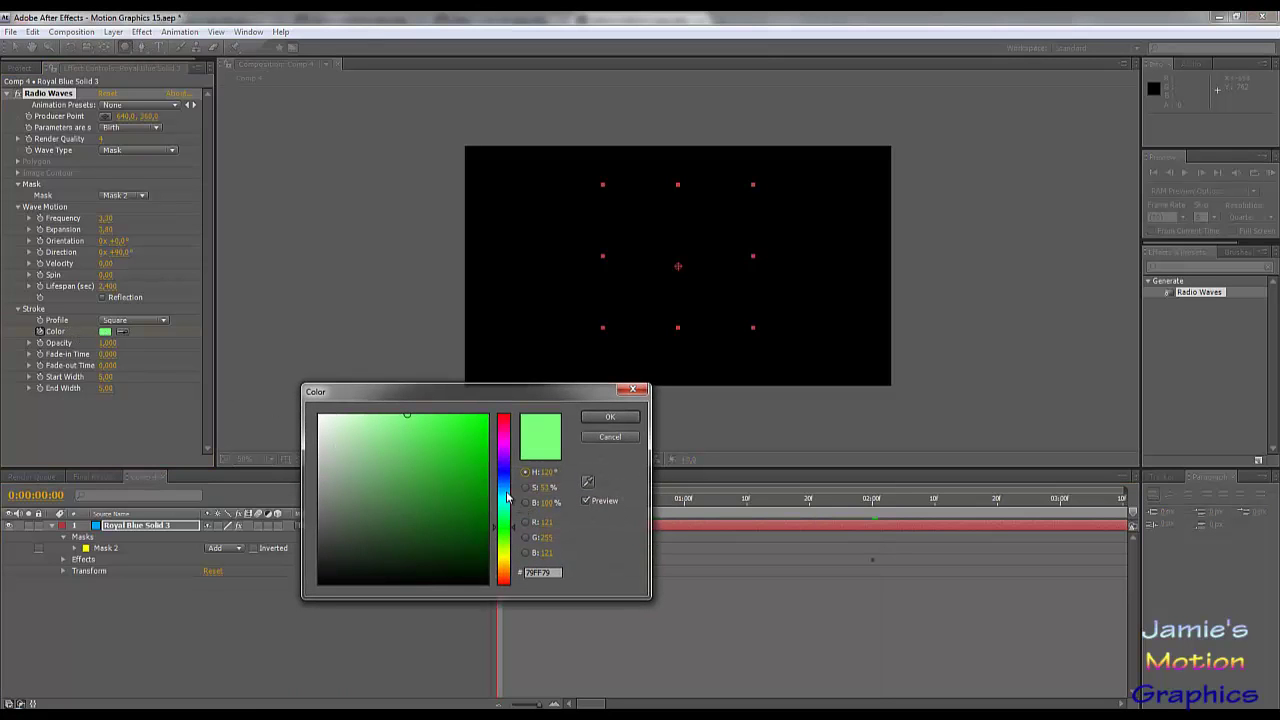
left_click_drag(507, 497, 507, 479)
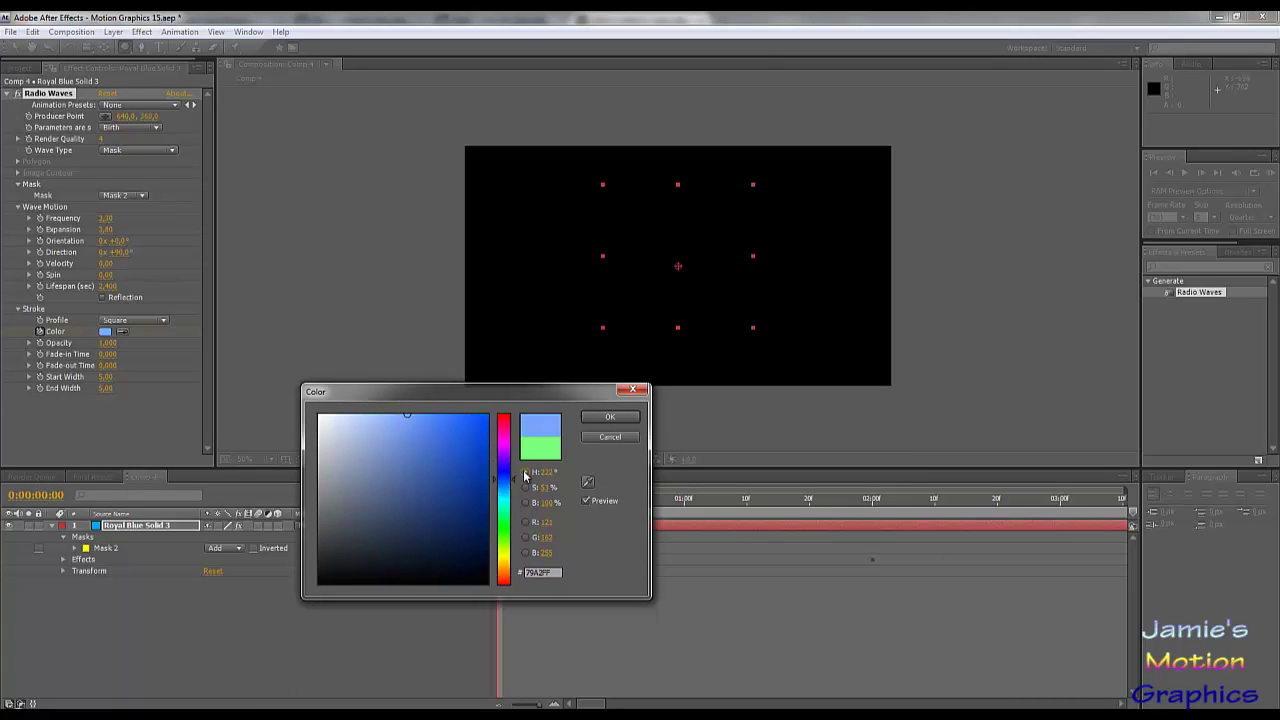
left_click(506, 473)
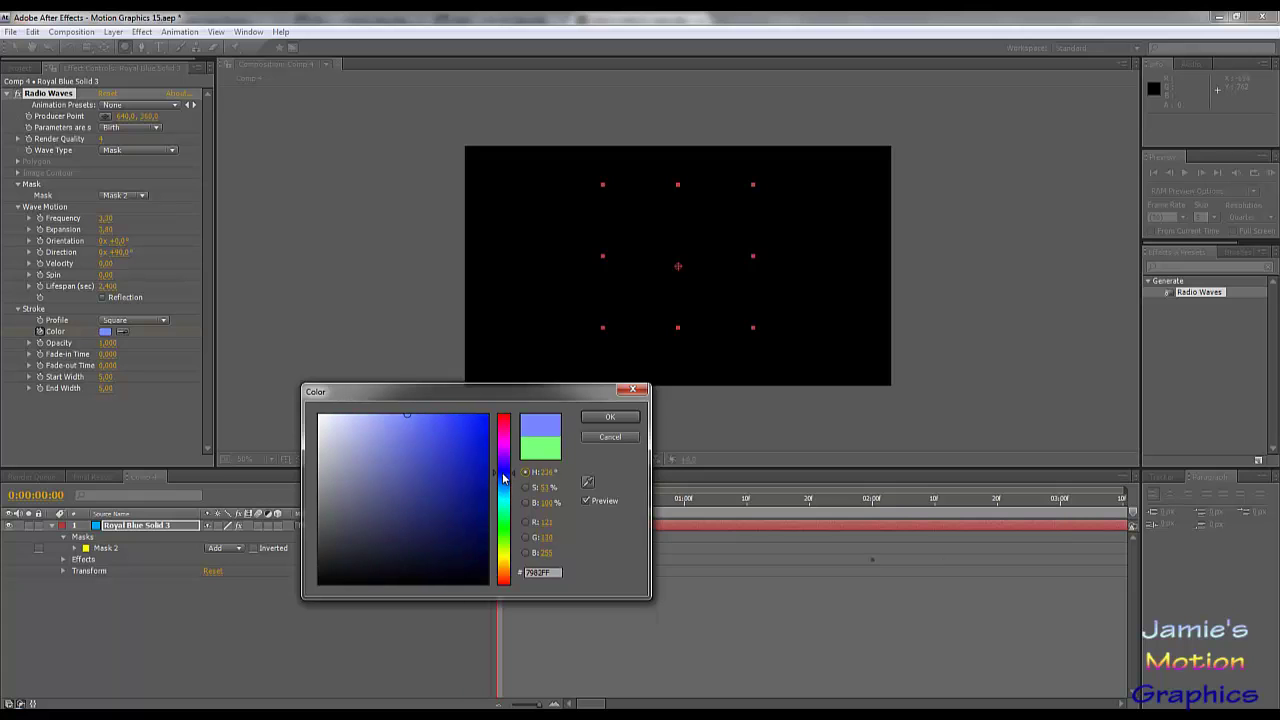
left_click(605, 418)
left_click_drag(497, 500, 872, 558)
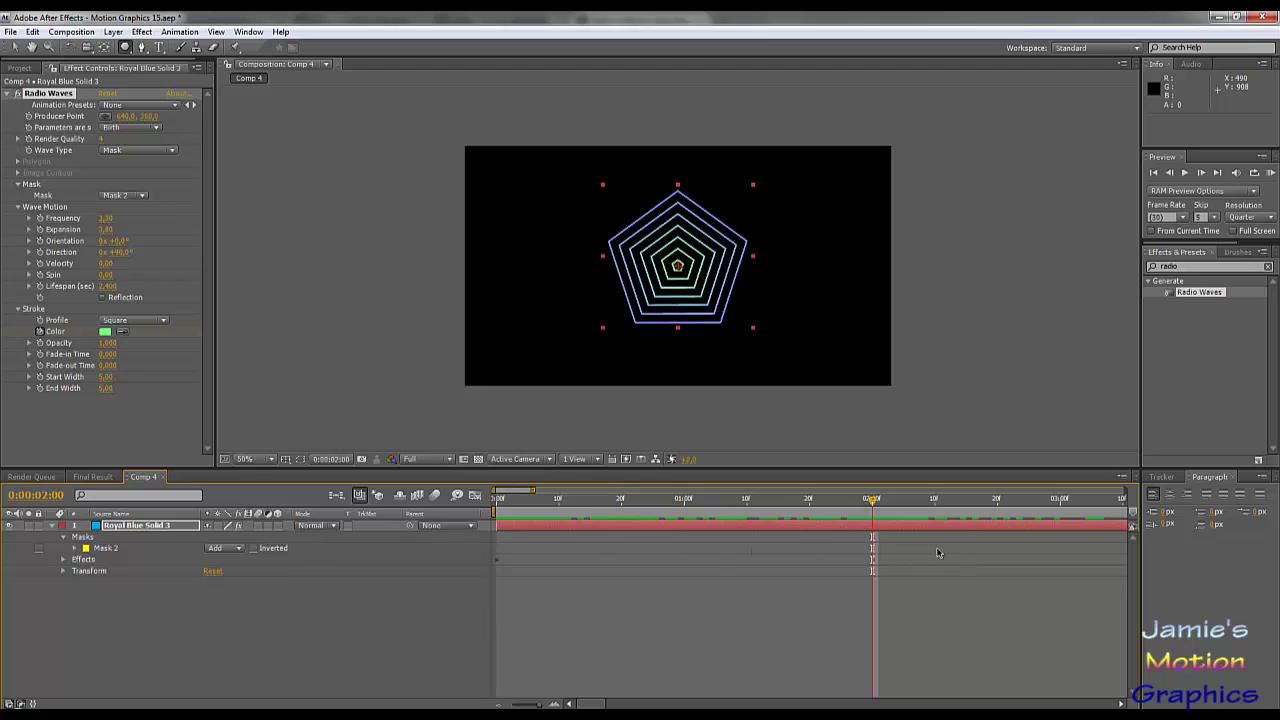
Keyframe Frequency at 0:00:02:00, set it to 0 at 0:00:02:01, and preview.
key("Page_Down")
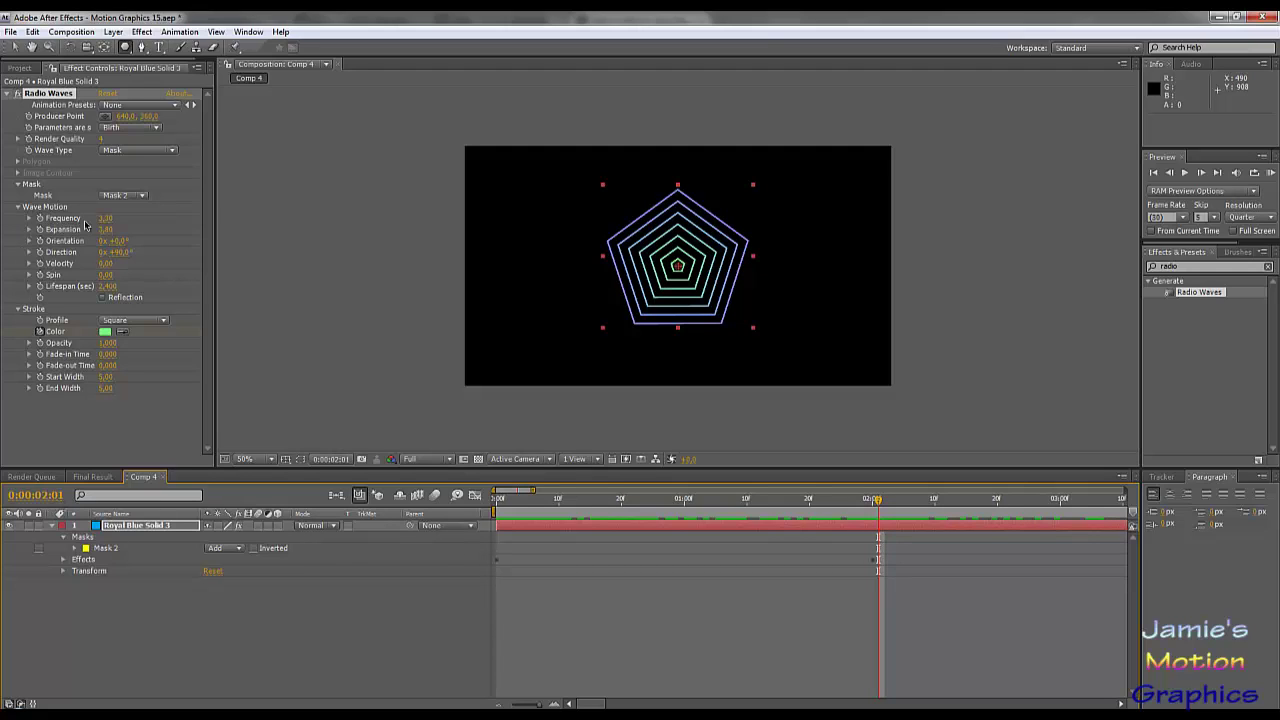
key("Page_Up")
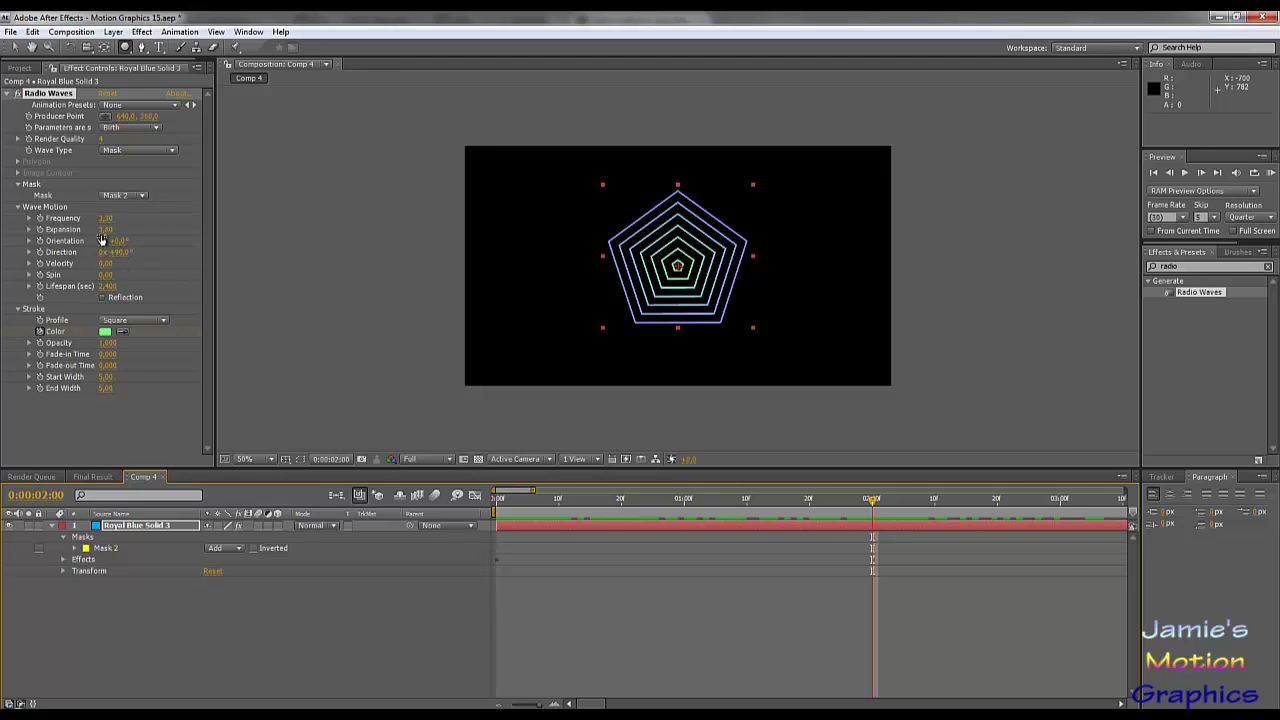
left_click(41, 218)
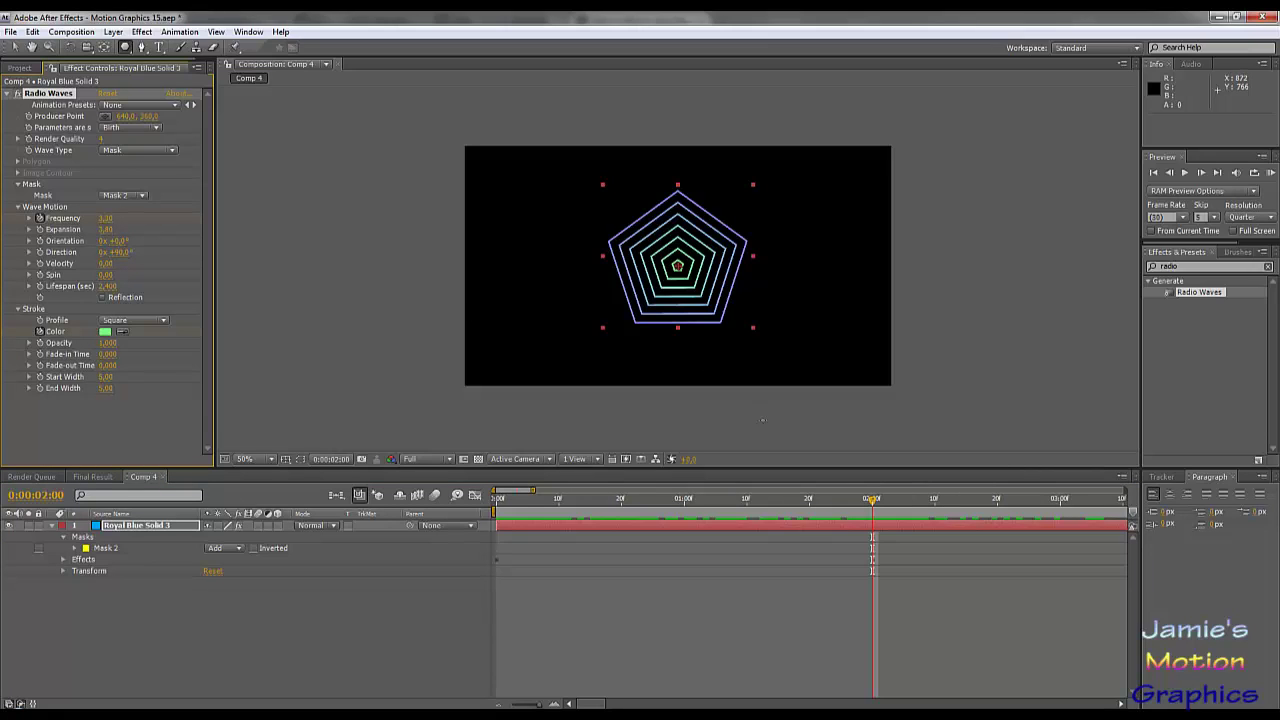
key("Page_Down")
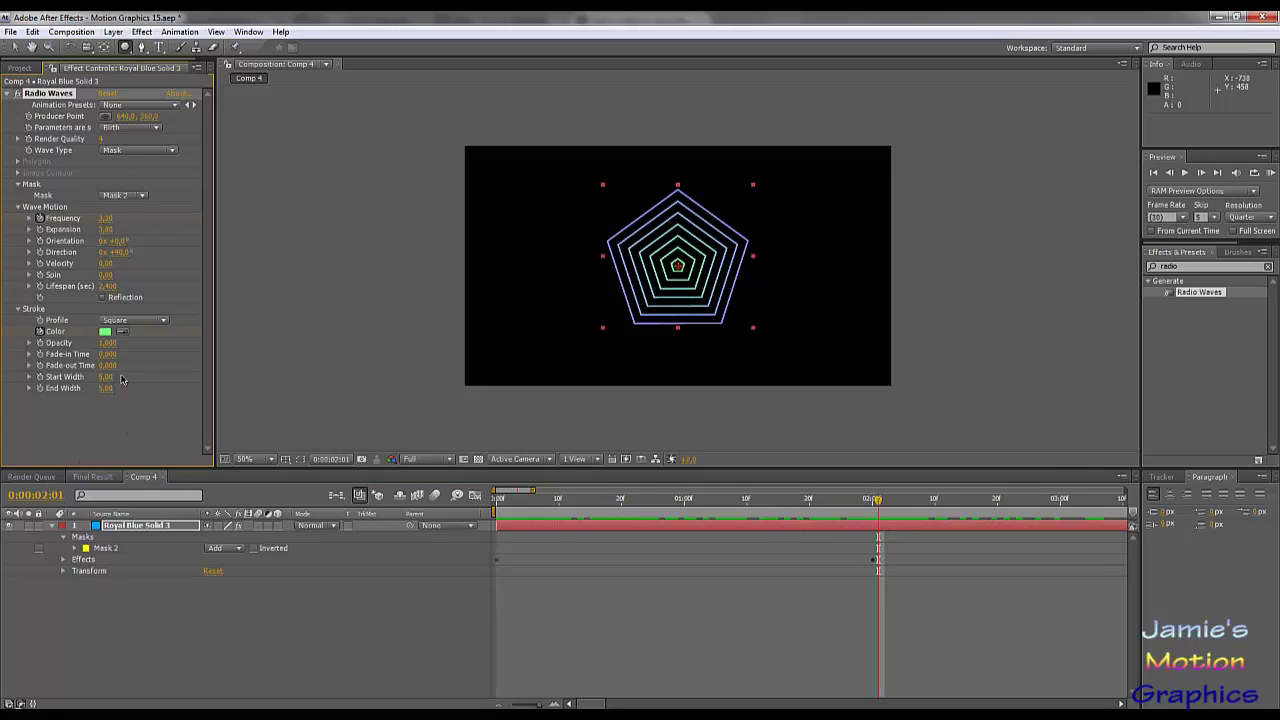
left_click(106, 218)
type("0")
key("Return")
key("Page_Up")
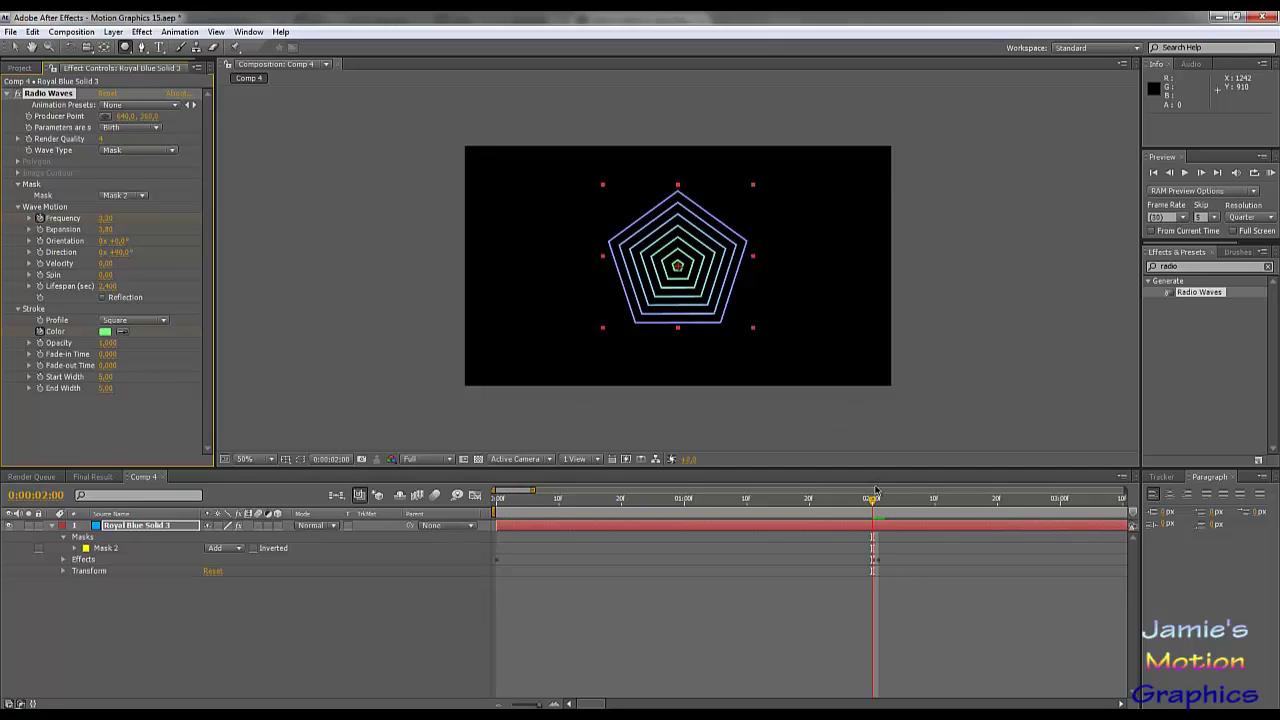
left_click_drag(872, 500, 872, 533)
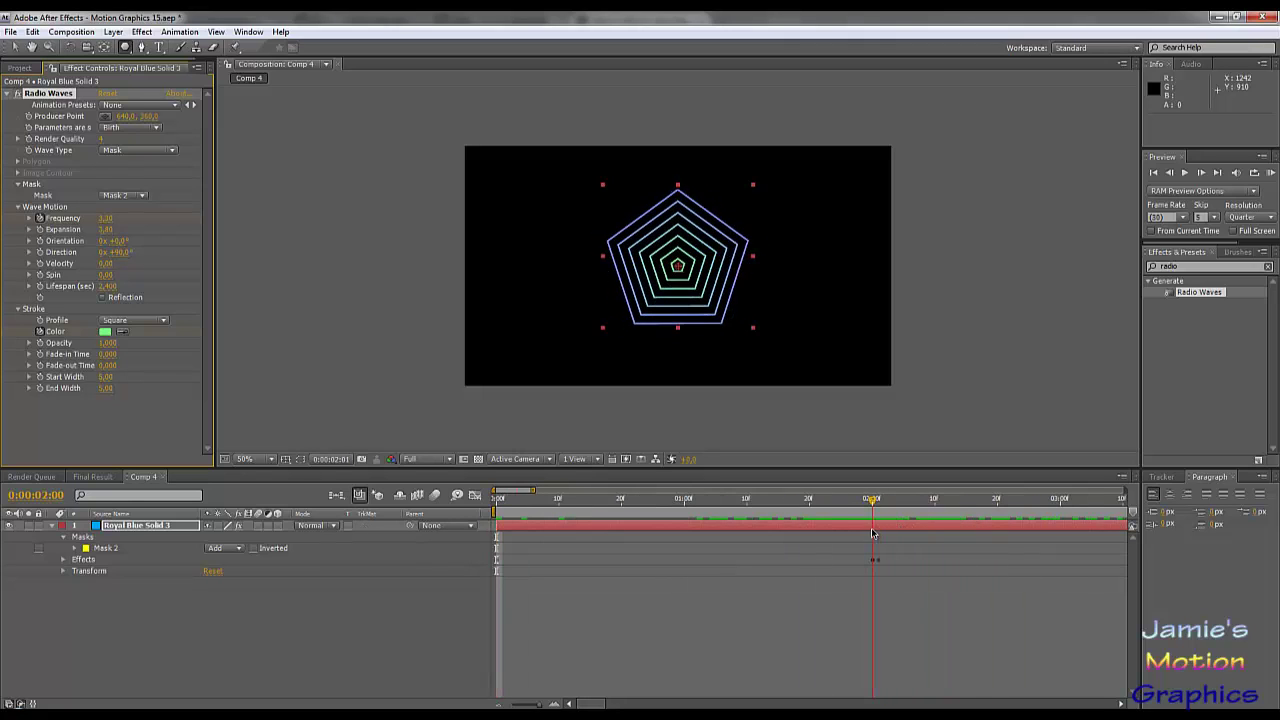
Set the stroke Start Width to 10 and keyframe End Width at 5 at 0:00:02:00.
left_click(105, 377)
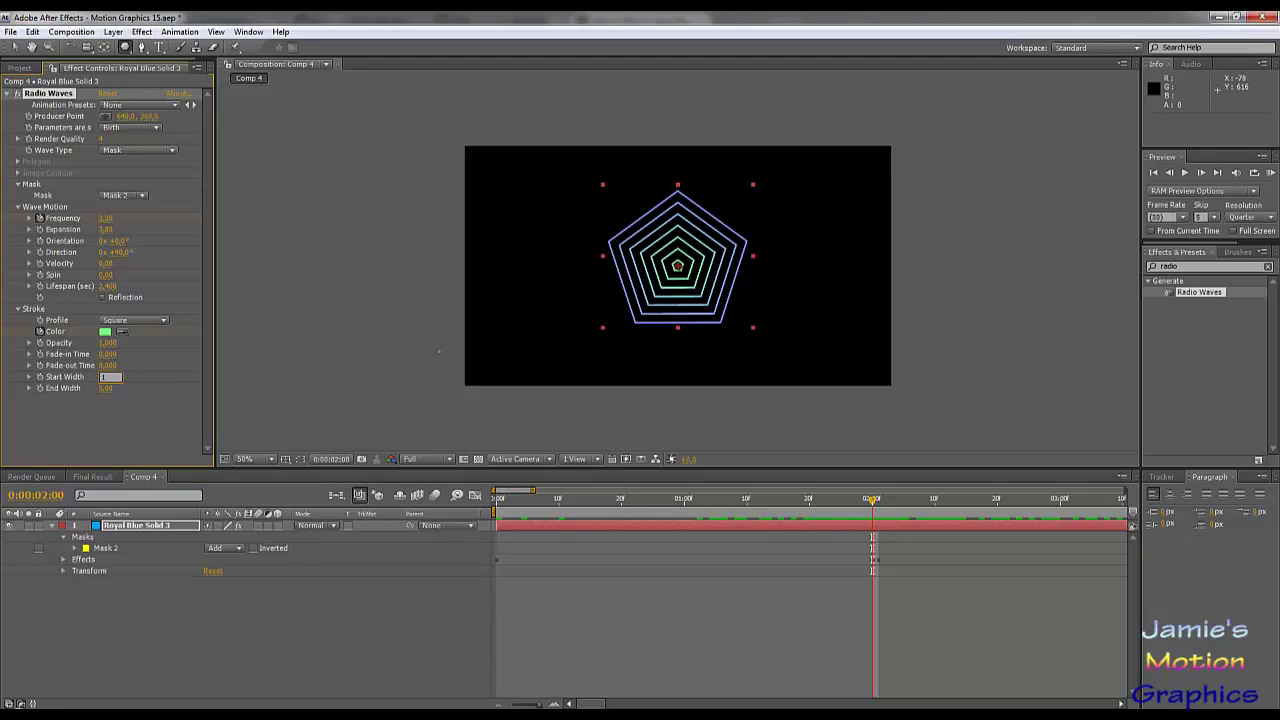
type("10")
key("Return")
left_click(105, 388)
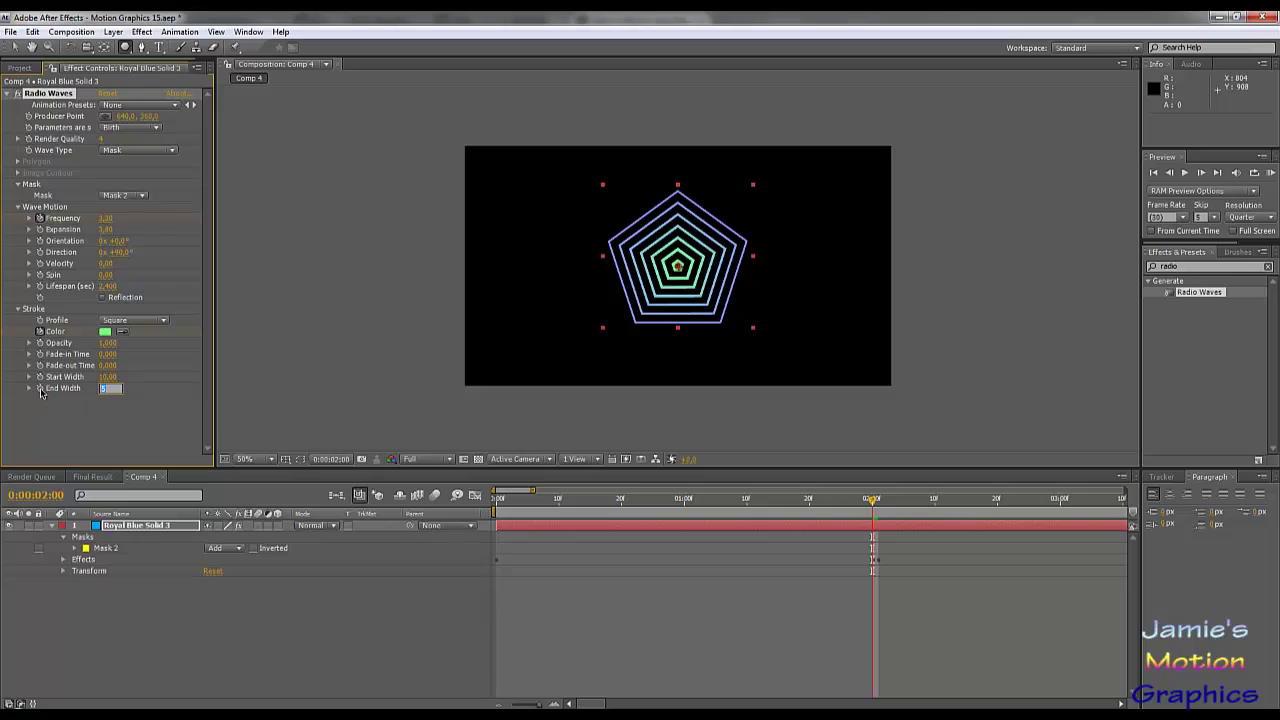
key("Return")
Reveal the layer's animated properties and preview the rings up to two seconds.
key("u")
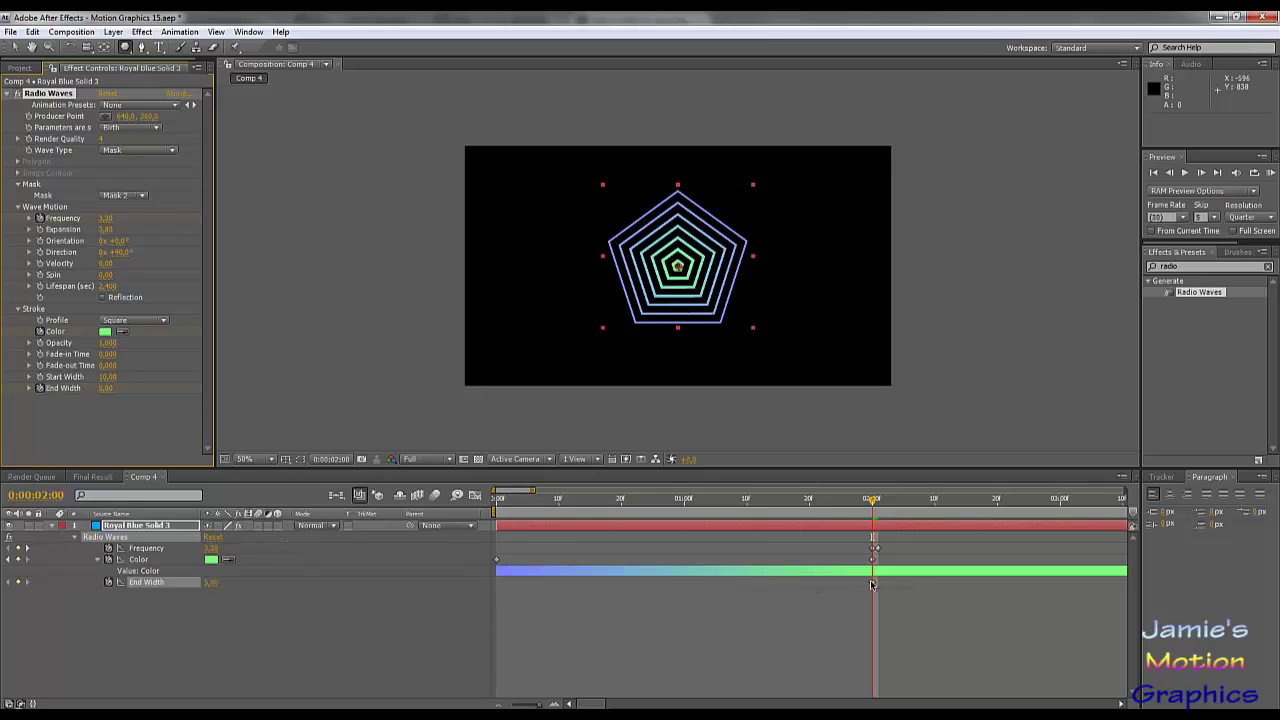
left_click_drag(789, 507, 497, 507)
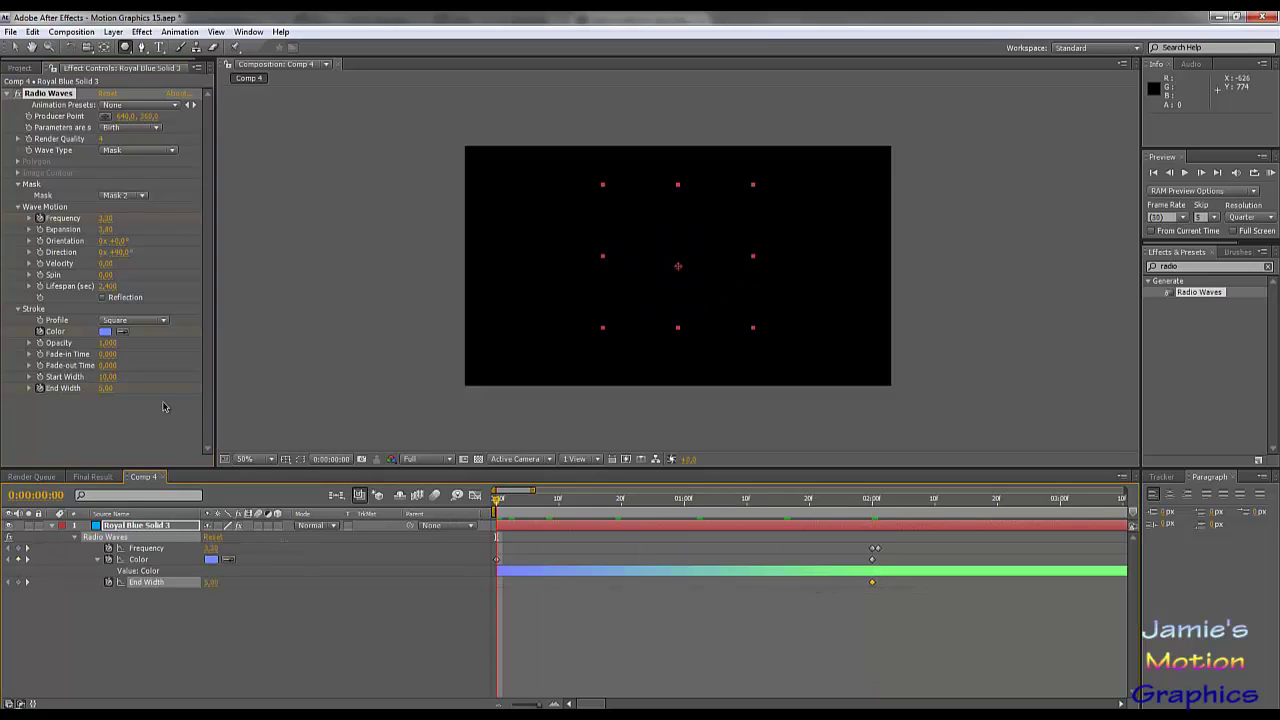
left_click(108, 389)
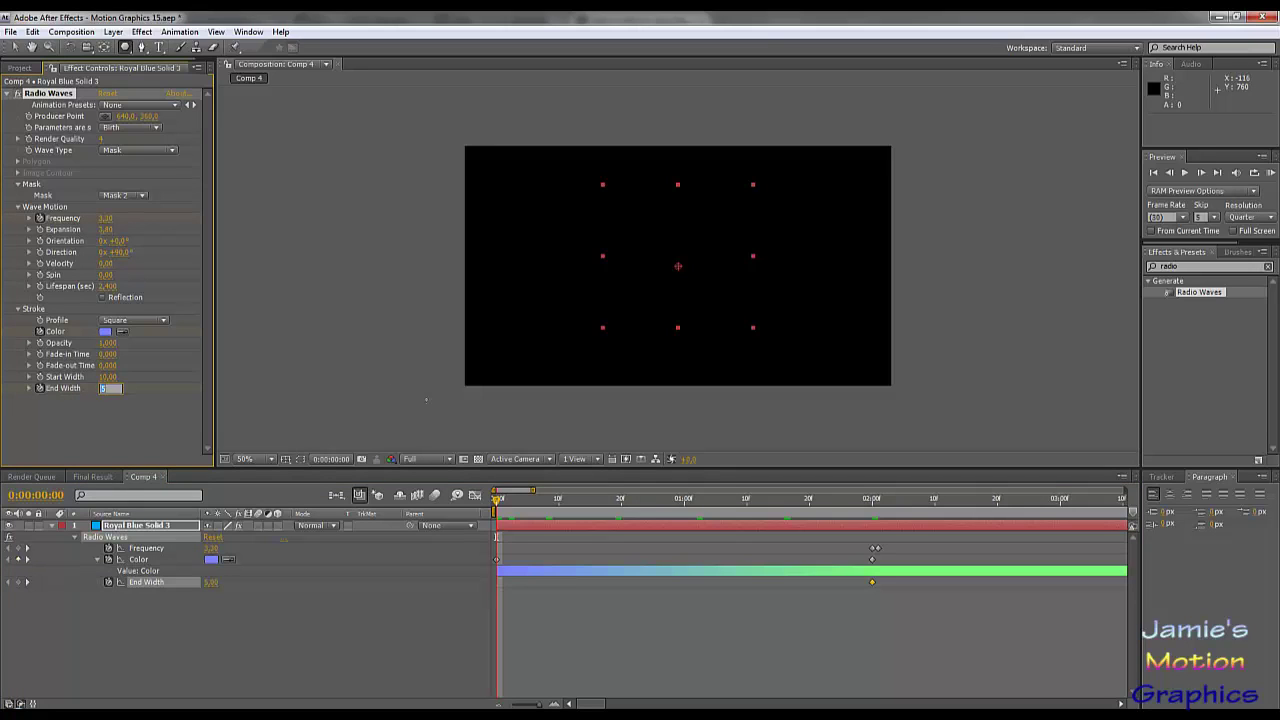
left_click(497, 507)
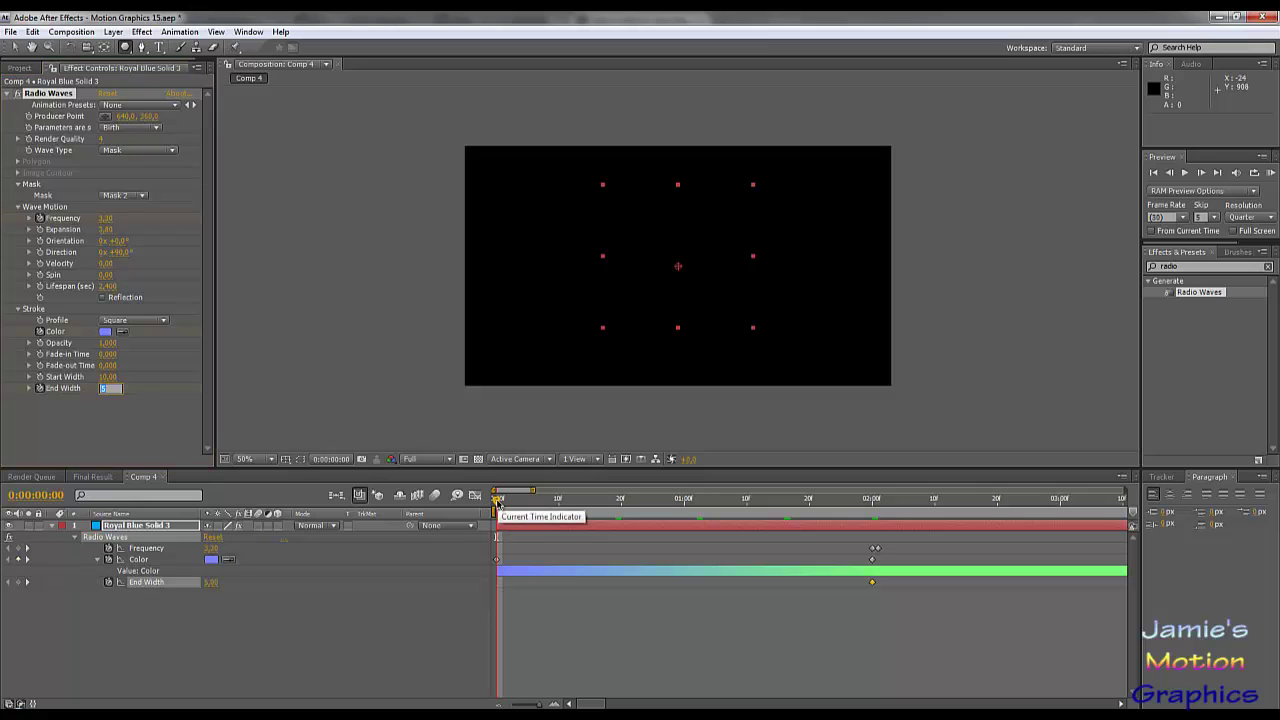
left_click_drag(497, 507, 940, 520)
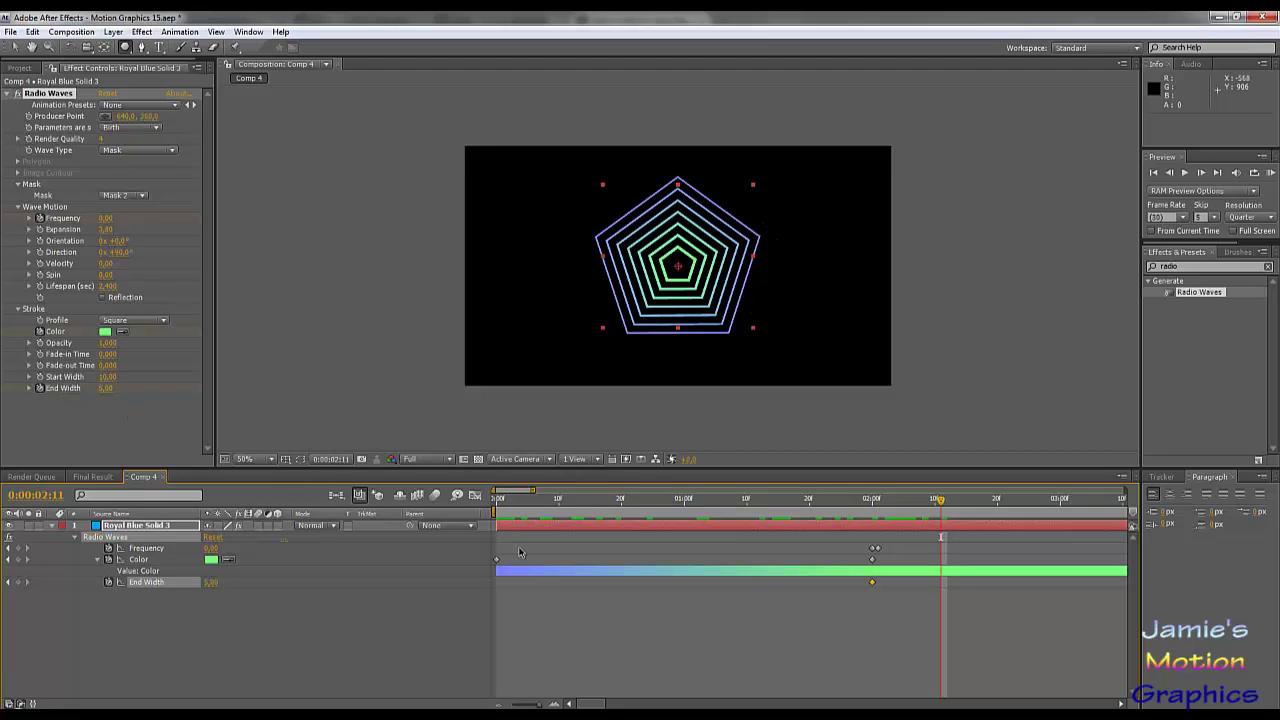
left_click_drag(620, 500, 497, 500)
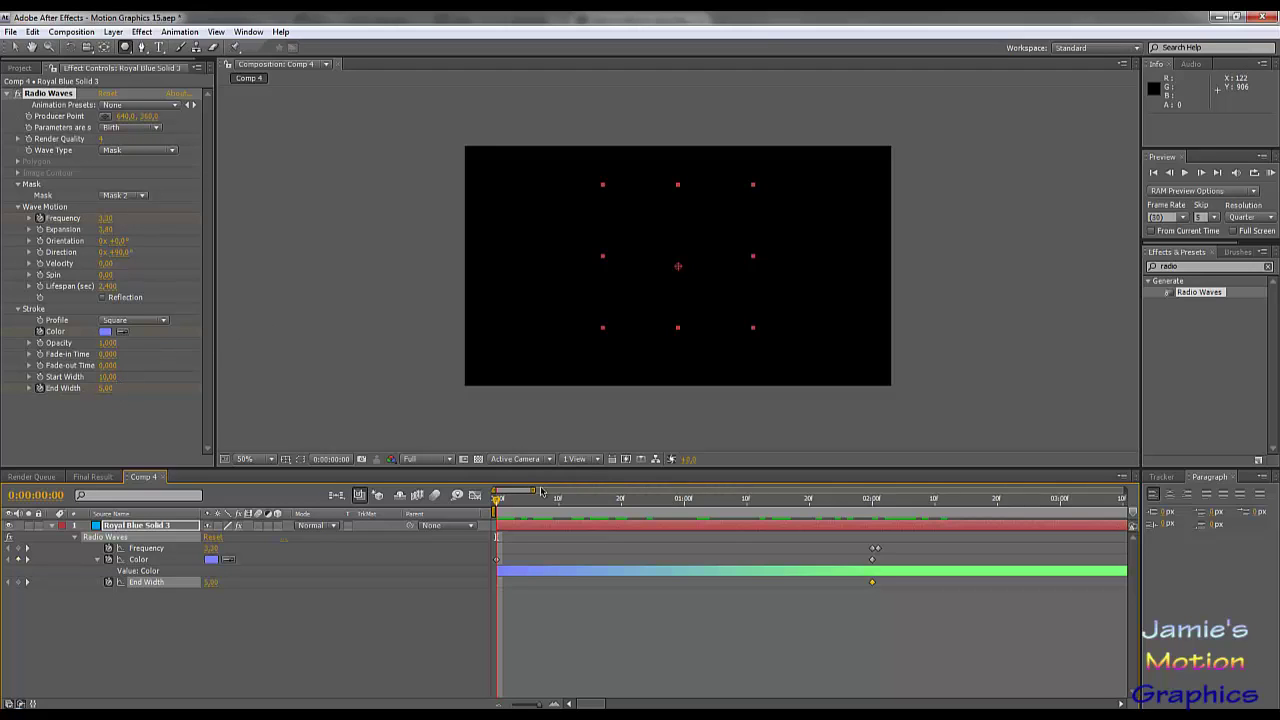
left_click_drag(496, 507, 634, 507)
Keyframe End Width at 20 at 0:00 so the rings taper toward 5.
key("Home")
left_click(105, 388)
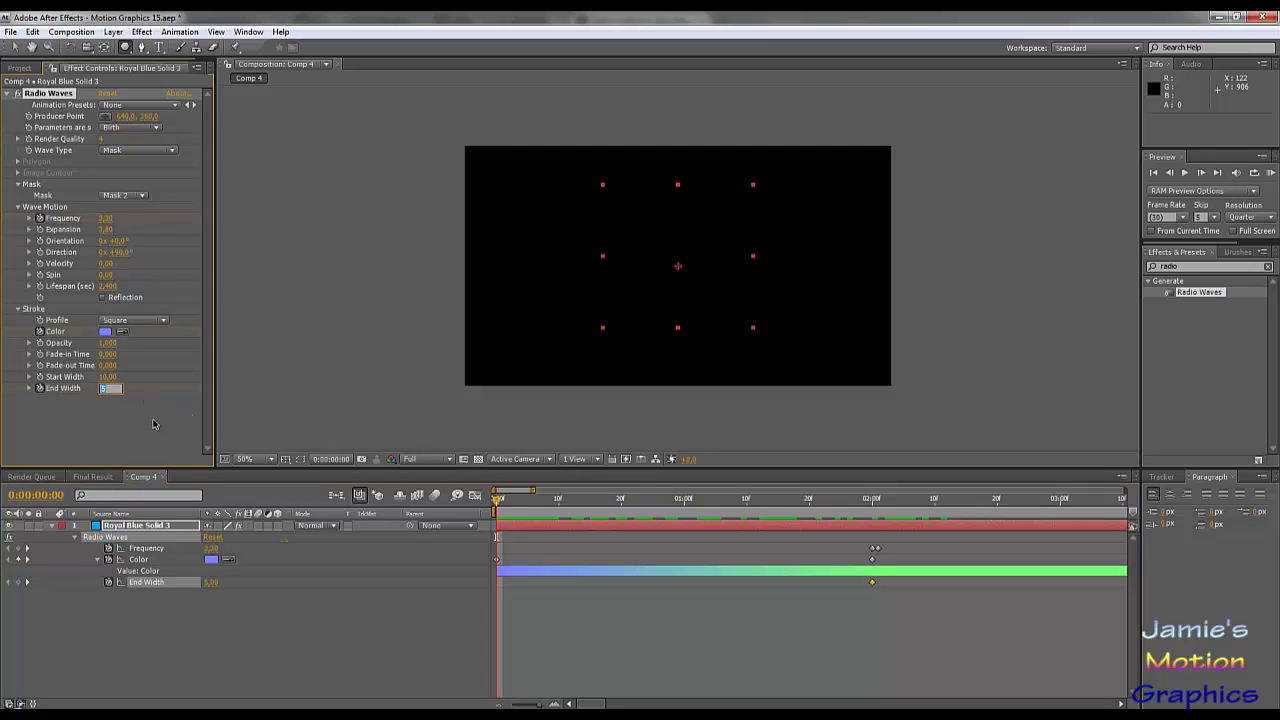
key("Return")
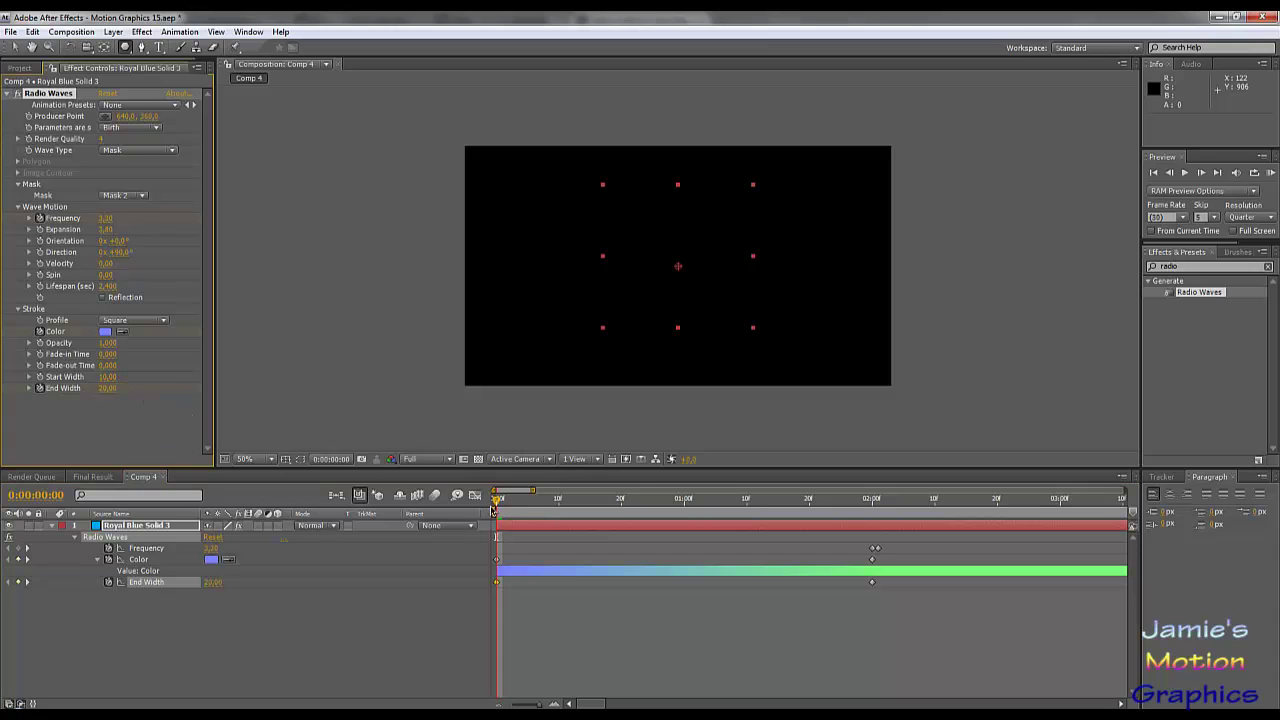
left_click_drag(496, 508, 672, 551)
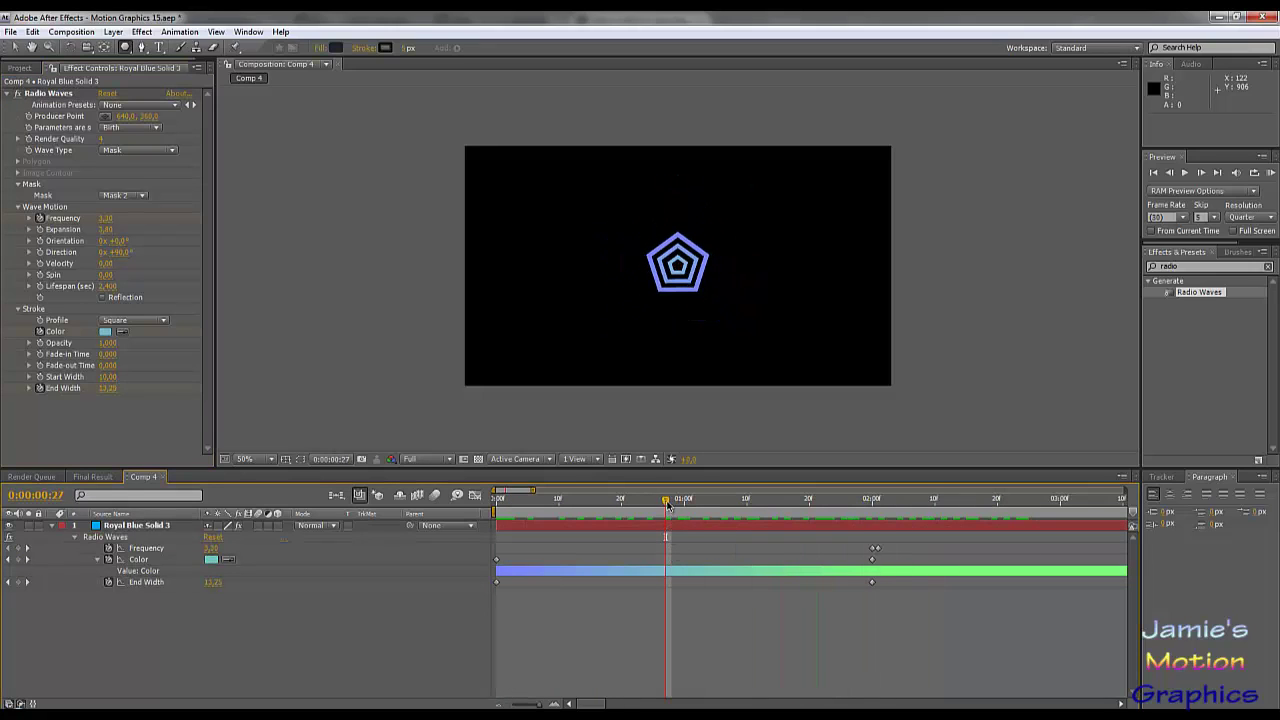
Keyframe End Width at 10 at the start and 30 around 1:20.
left_click_drag(668, 505, 279, 488)
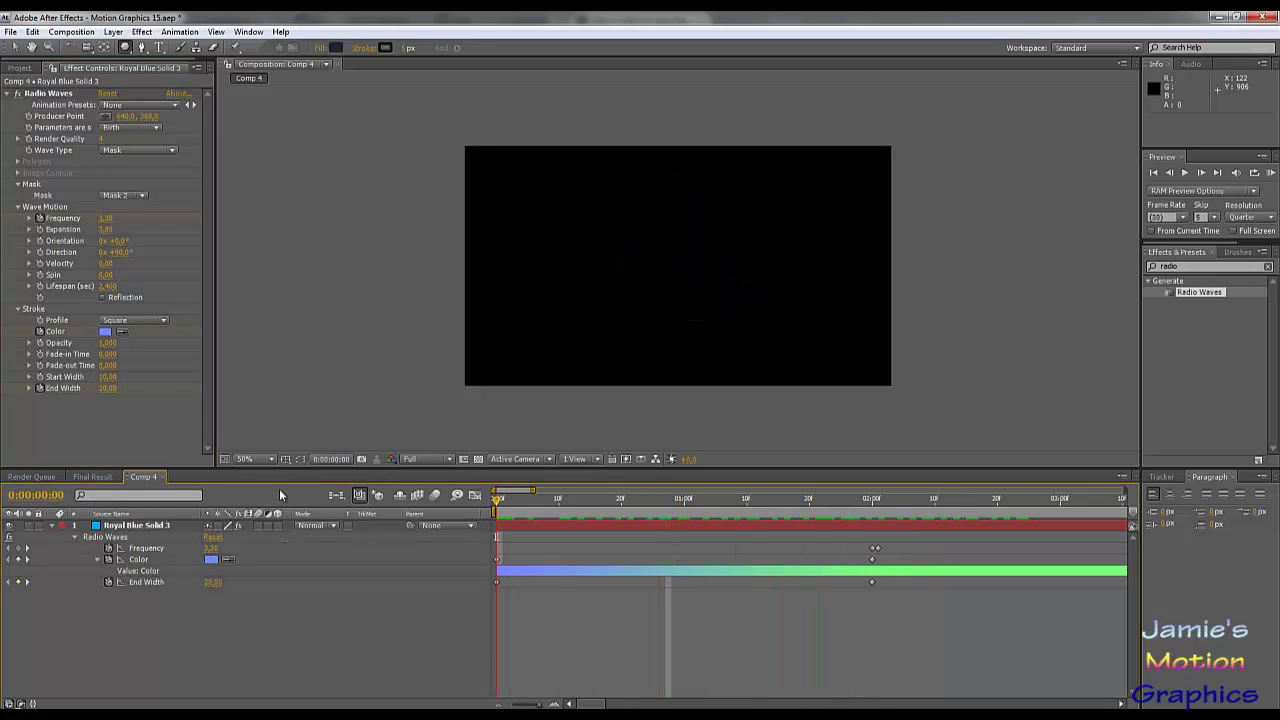
left_click(107, 388)
type("10")
key("Return")
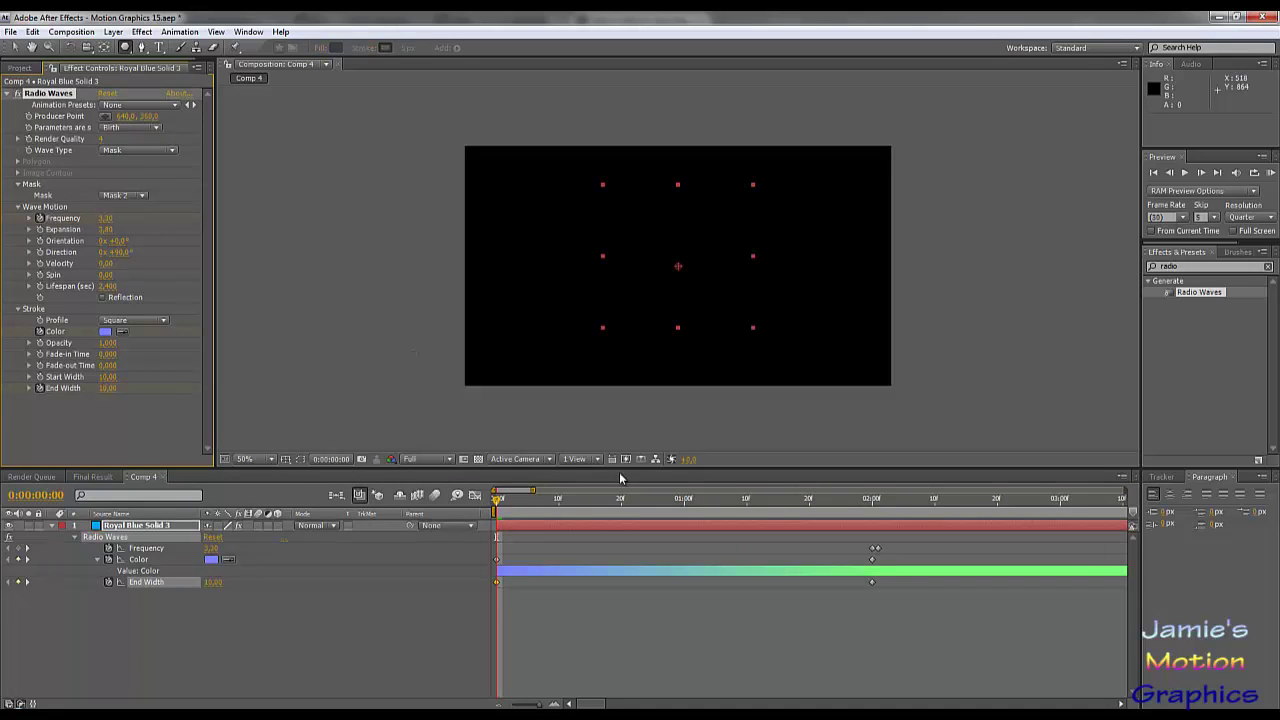
left_click_drag(498, 505, 848, 513)
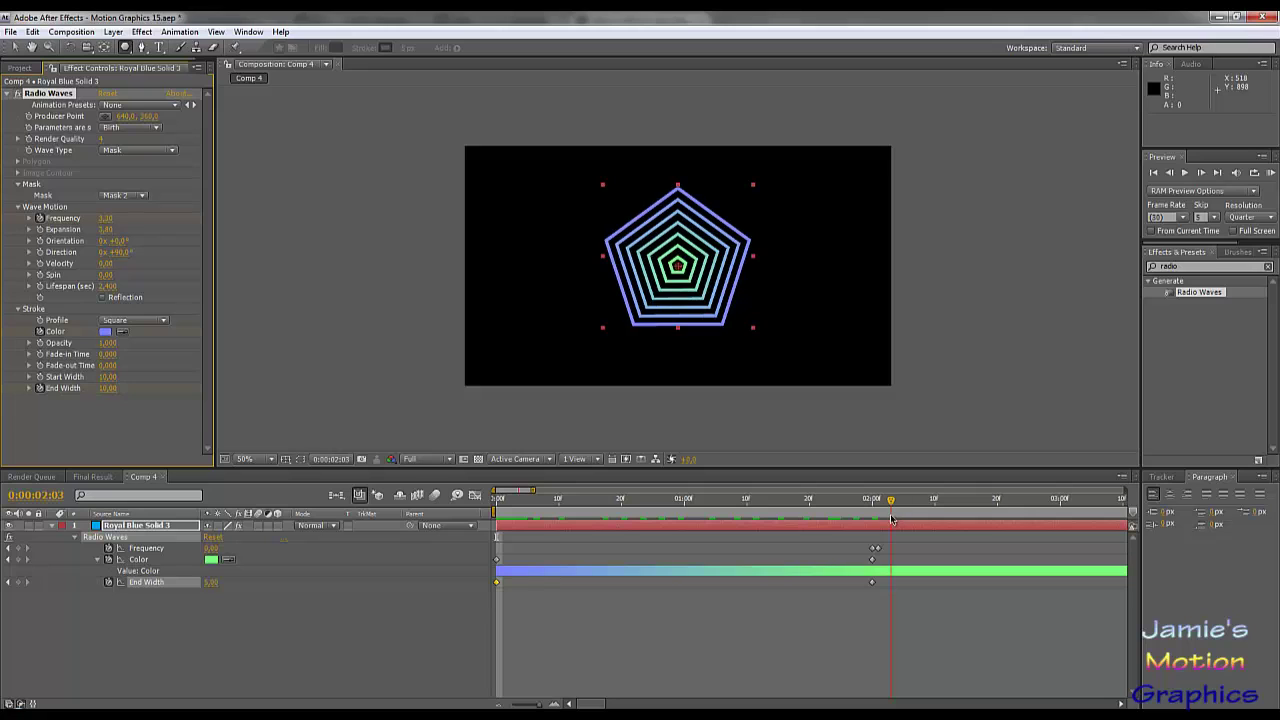
left_click_drag(892, 519, 810, 534)
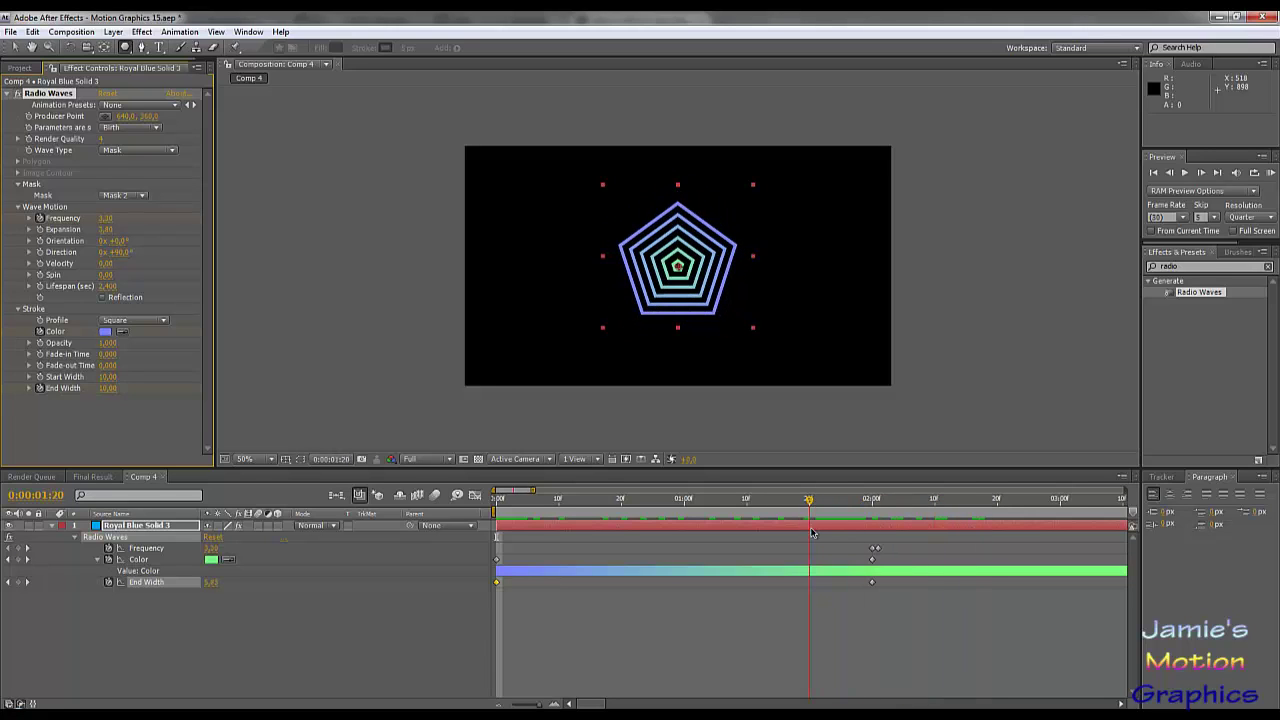
left_click(110, 389)
type("30")
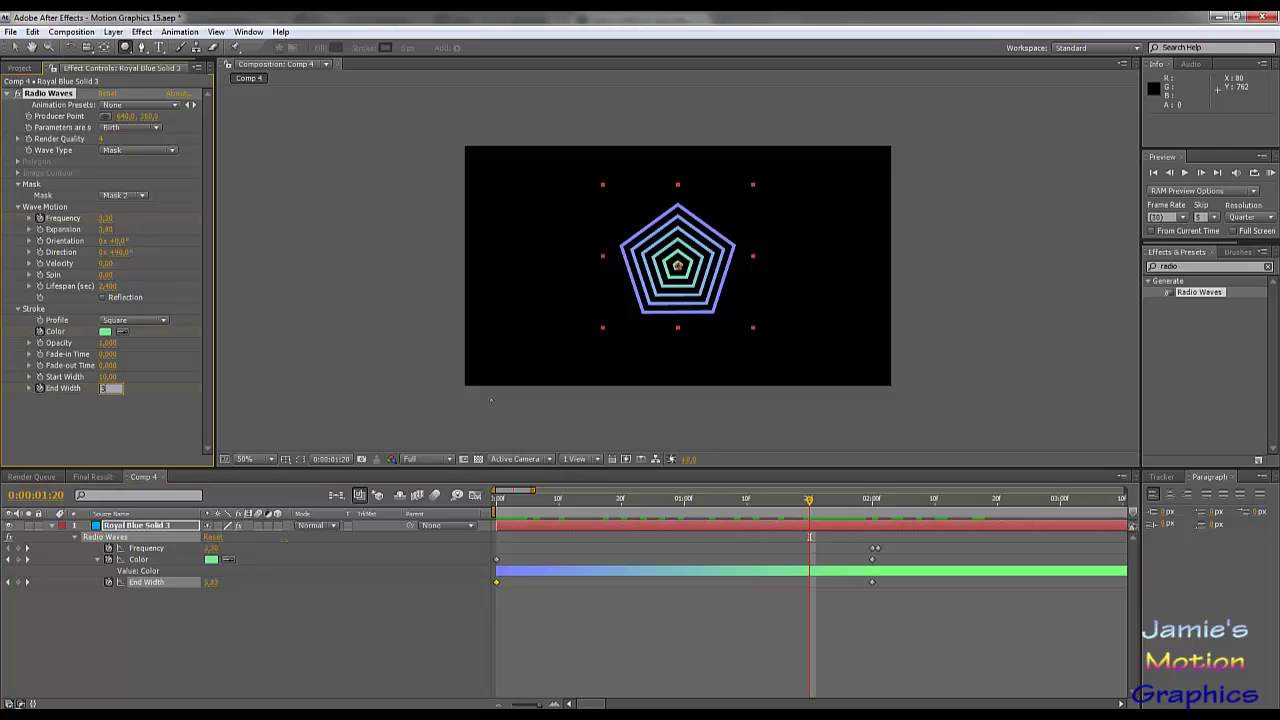
key("Return")
Preview the animation around 2:00 to check the thicker rings.
left_click_drag(812, 506, 1117, 563)
key("space")
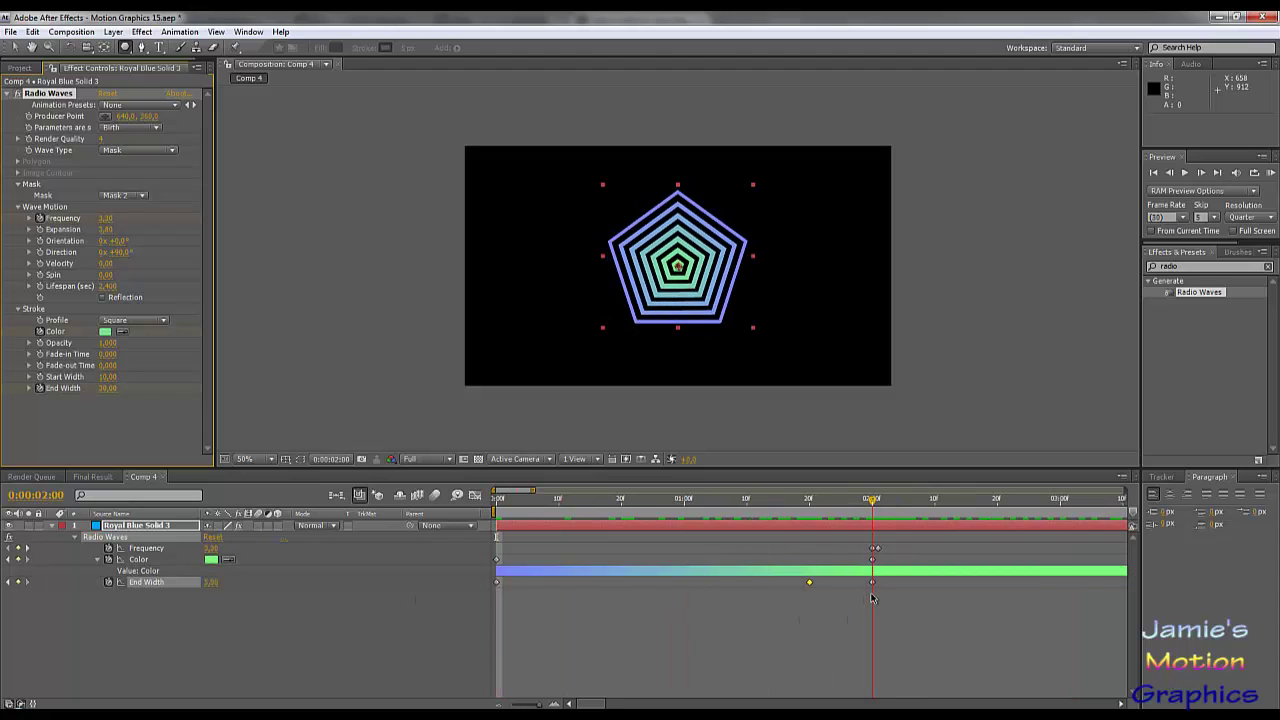
left_click_drag(871, 598, 728, 580)
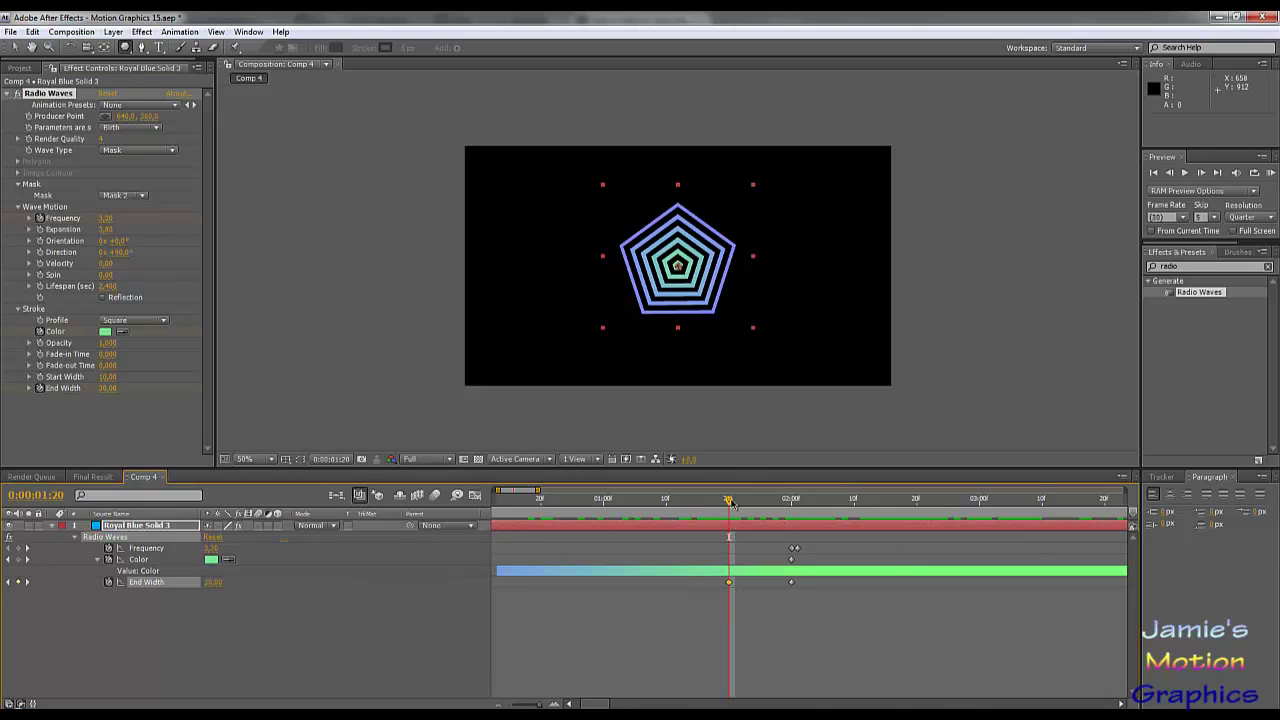
left_click_drag(731, 503, 747, 585)
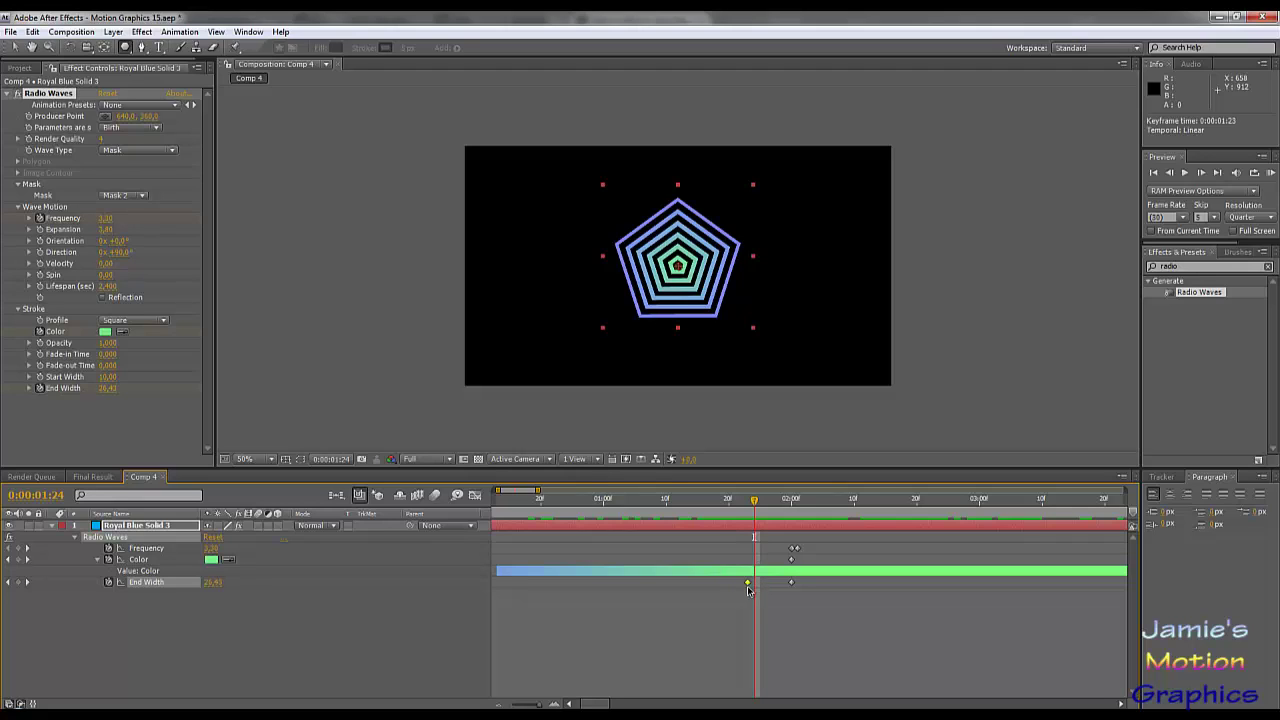
Set End Width to 5 at 1:24 and 40 at 1:23, then scrub to check.
left_click(107, 390)
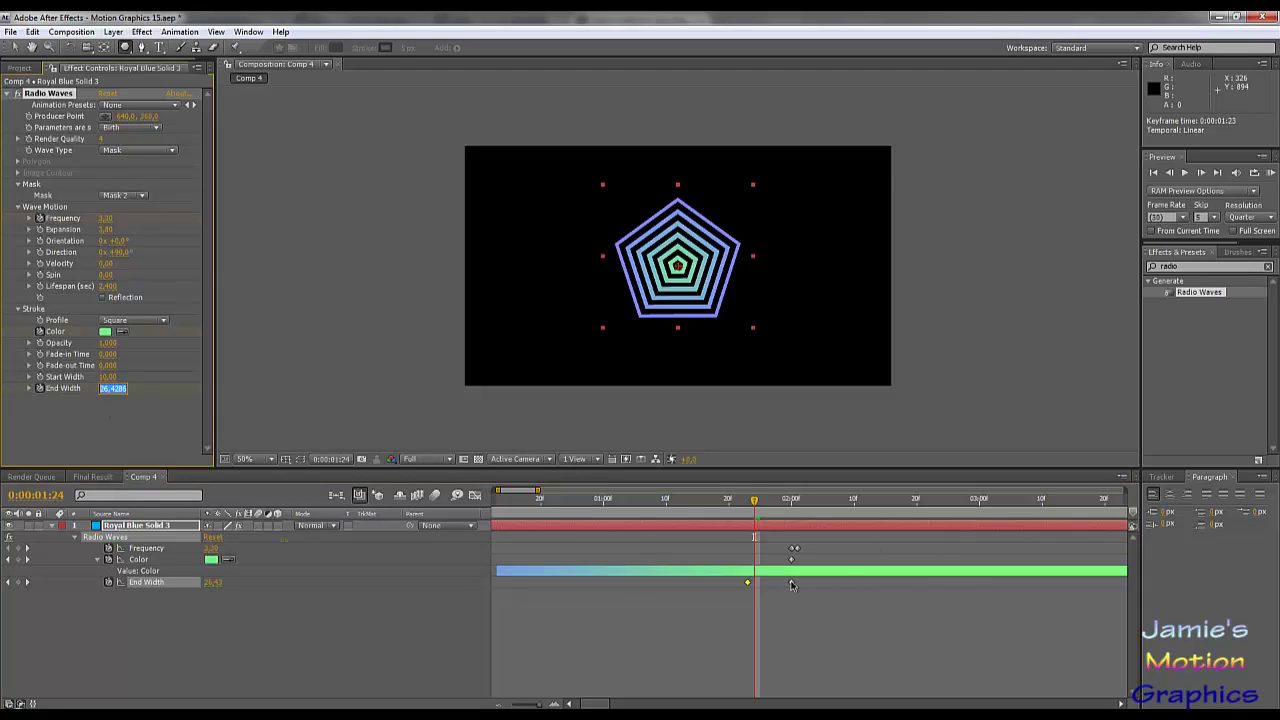
type("5")
key("Return")
left_click(758, 510)
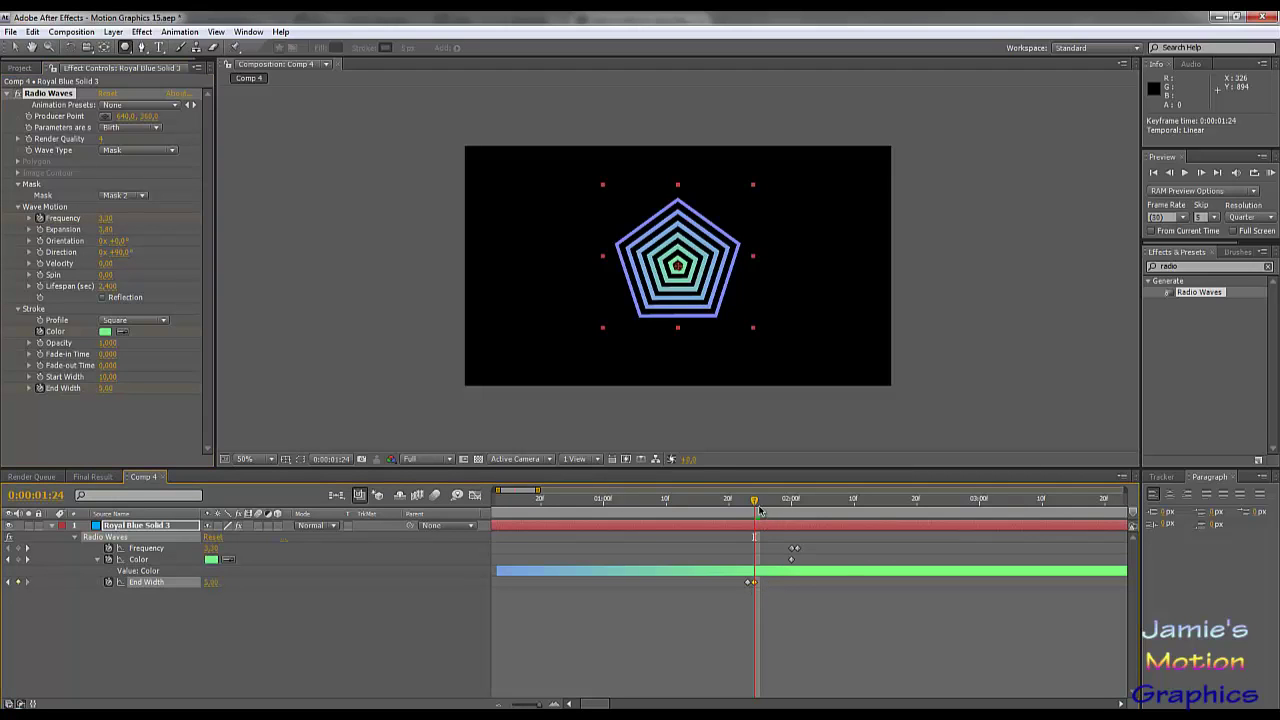
left_click_drag(752, 505, 747, 505)
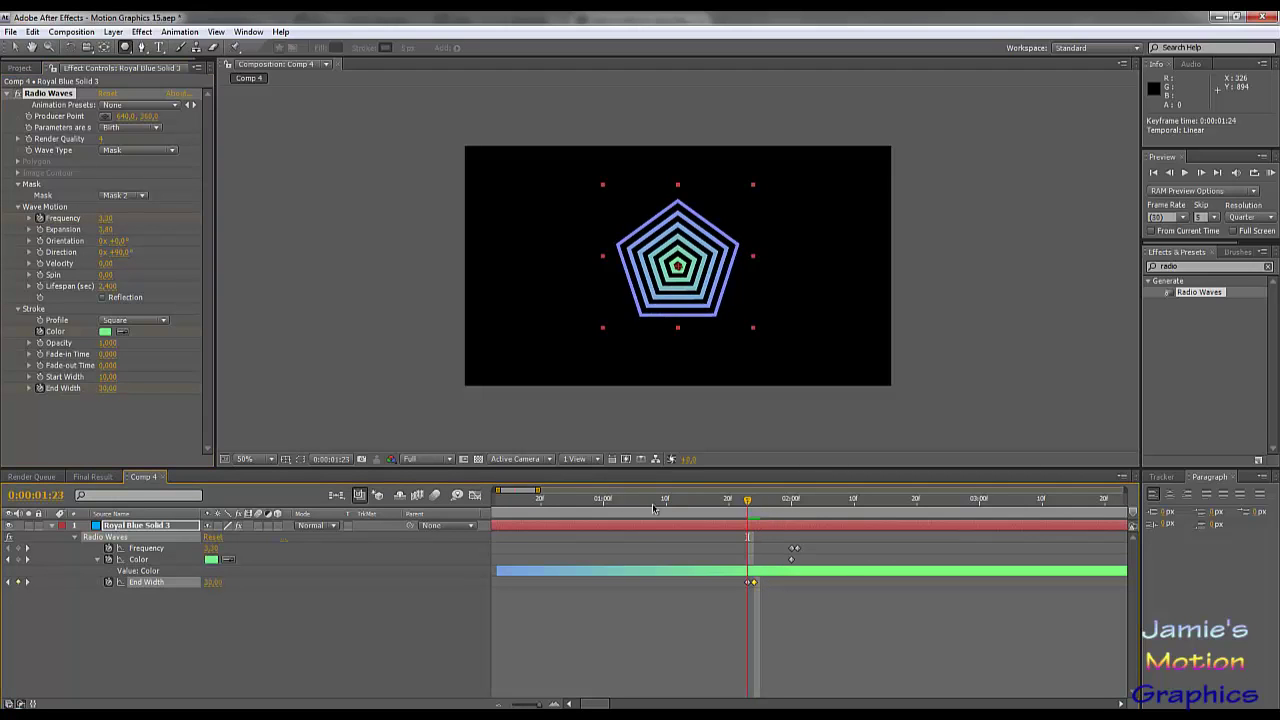
left_click(108, 389)
type("40")
key("Return")
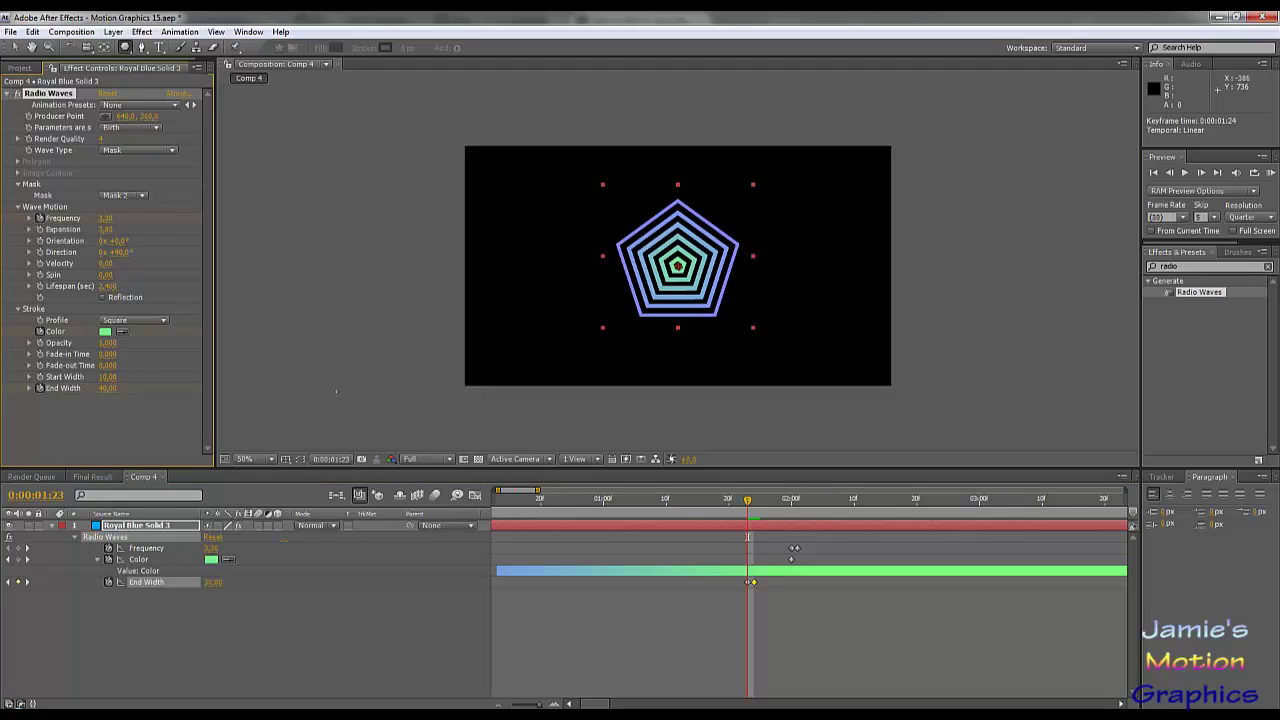
left_click_drag(748, 505, 753, 540)
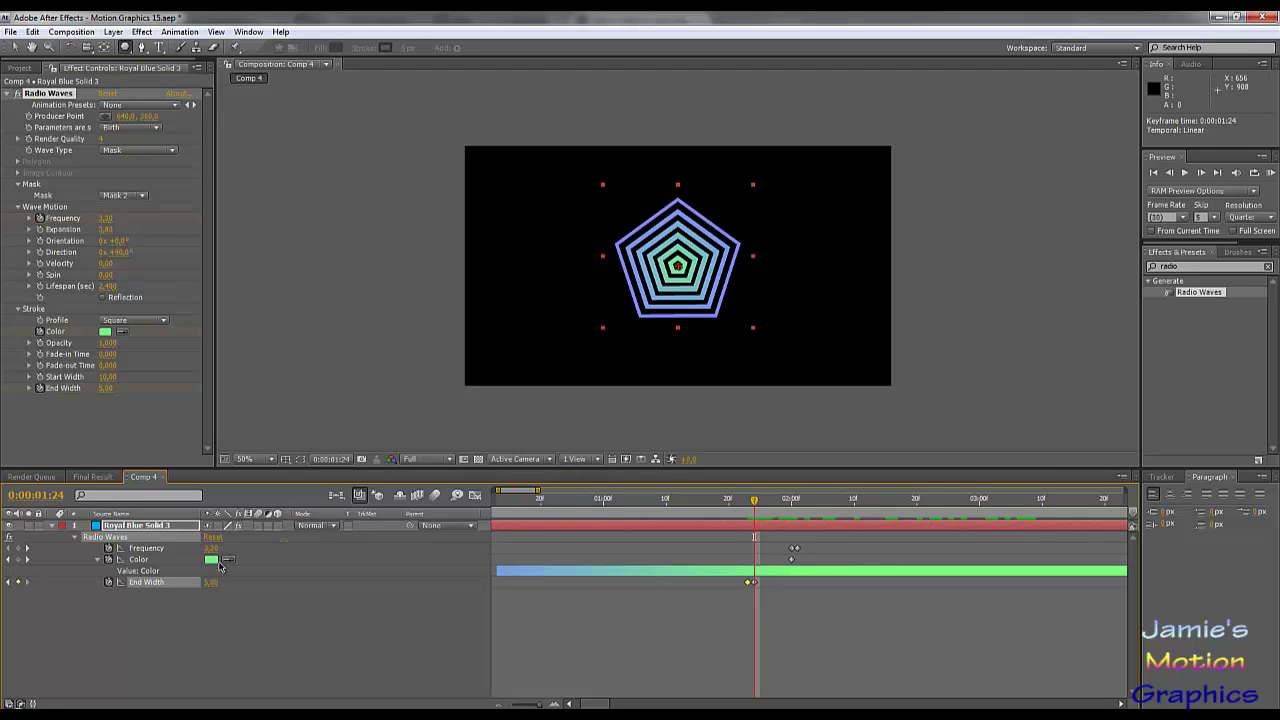
Change the wave Color to magenta in the colour picker.
left_click(212, 564)
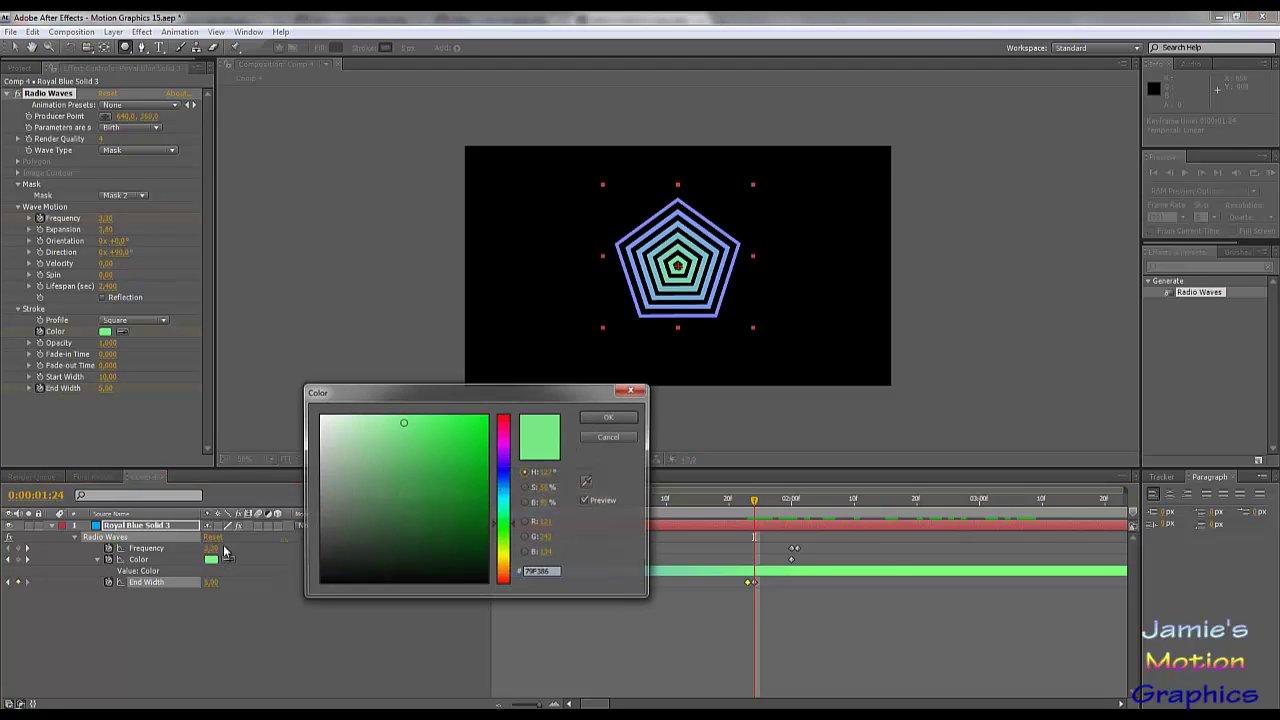
left_click(509, 455)
left_click_drag(507, 452, 507, 443)
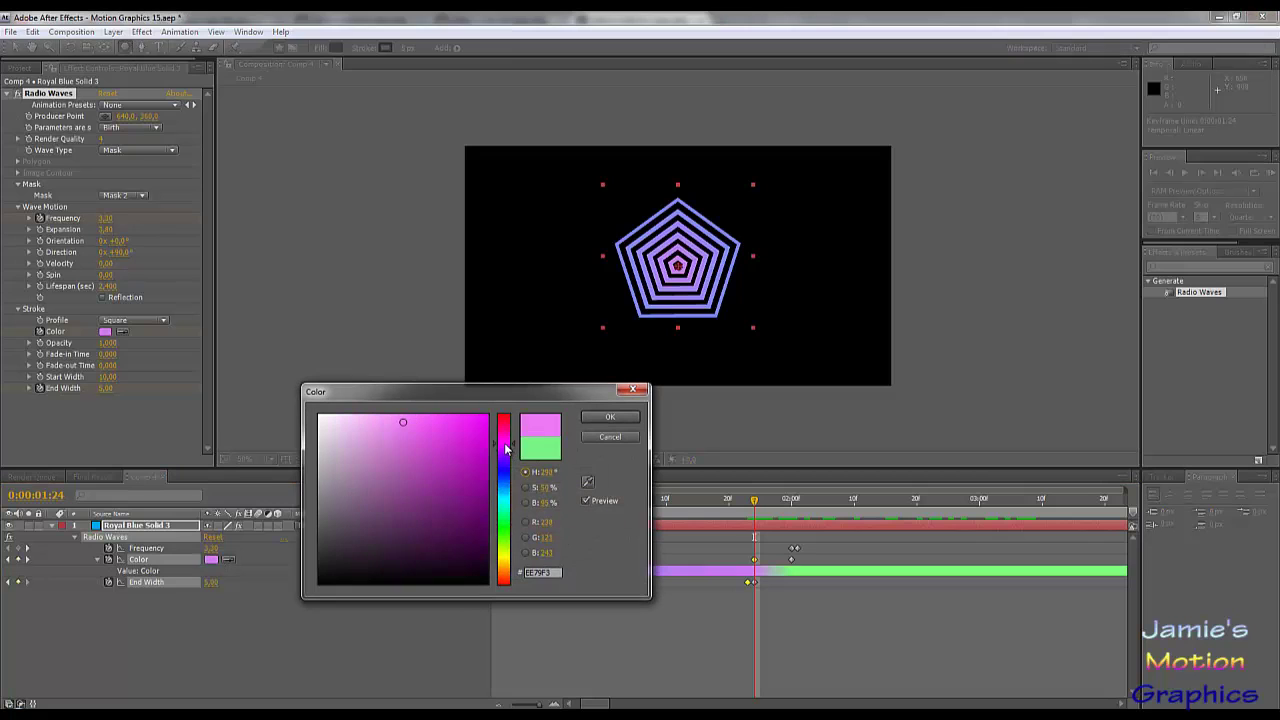
left_click(611, 420)
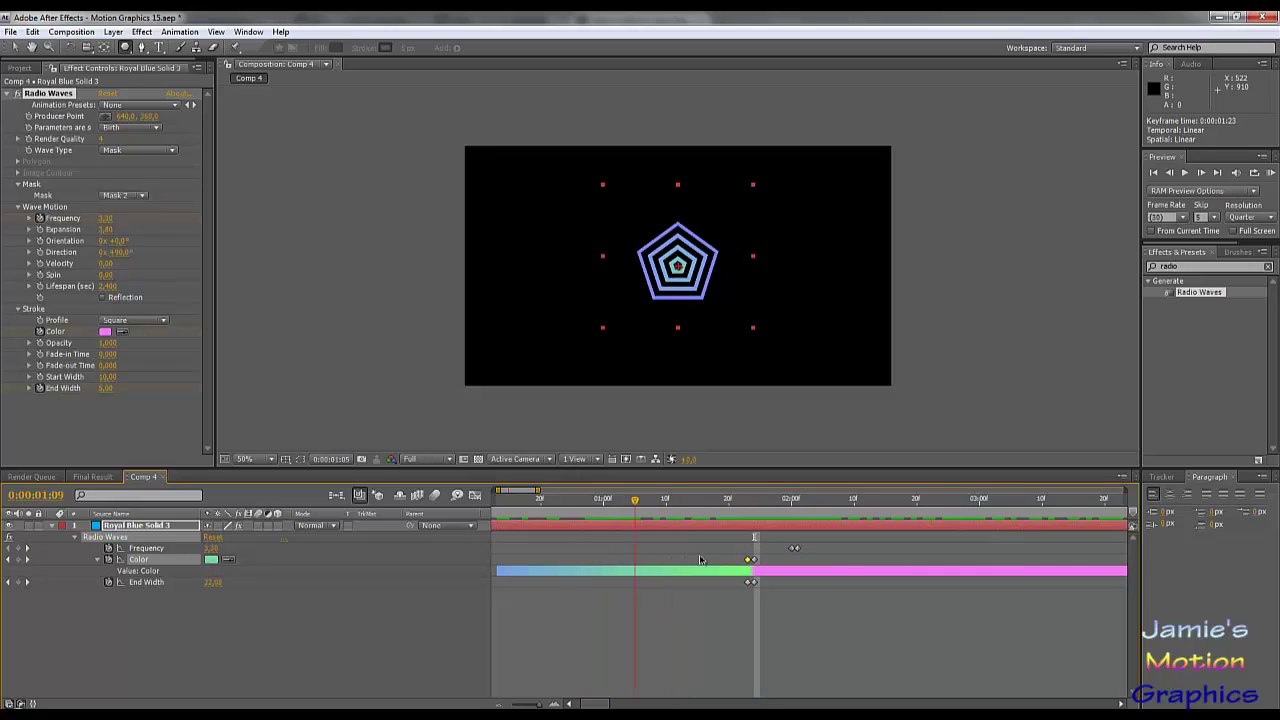
Stop the preview, collapse the layer's properties, and move the playhead to 2:00.
key("space")
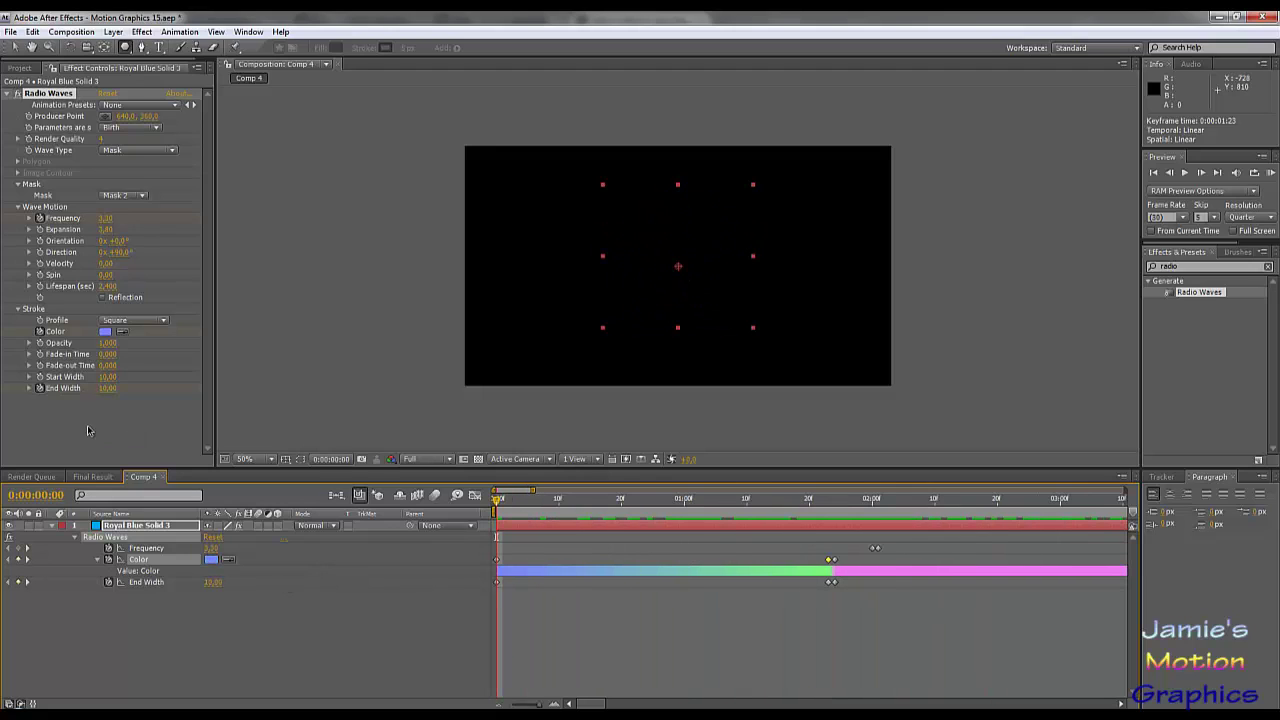
left_click(55, 527)
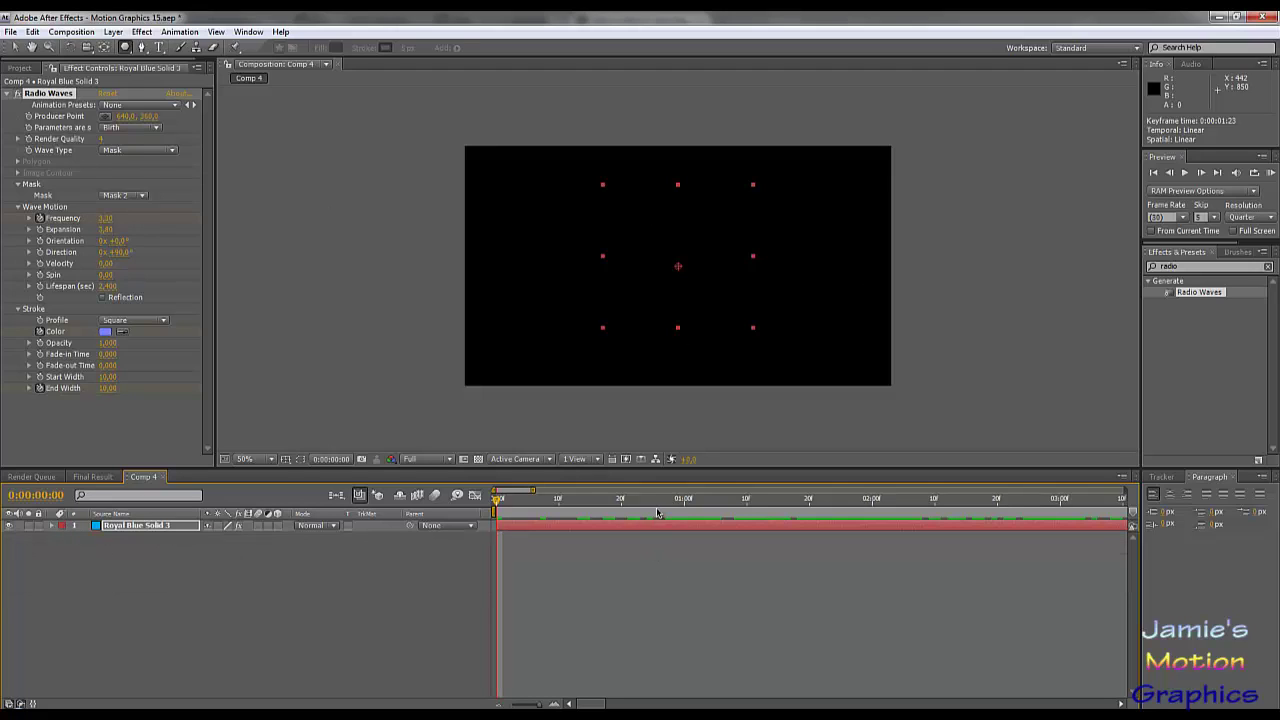
left_click_drag(657, 513, 873, 508)
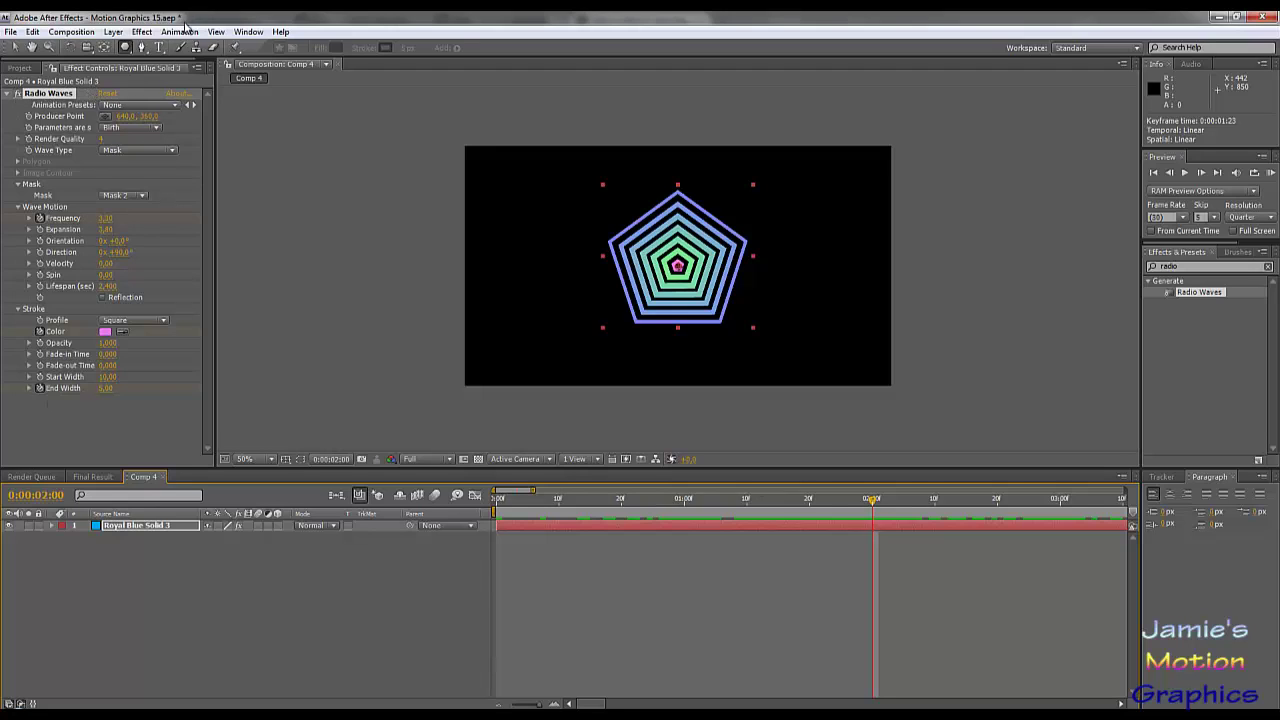
Create a full-frame green solid, Green Solid 2, and select Royal Blue Solid 3.
left_click(114, 32)
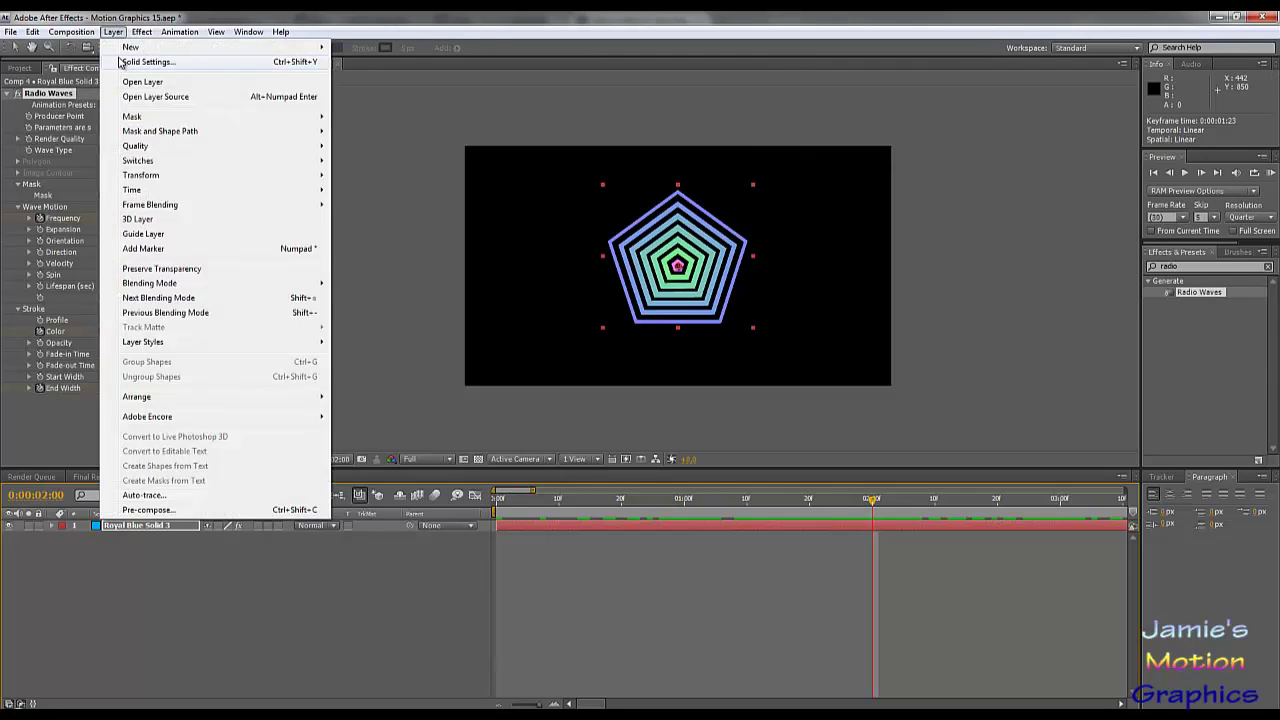
mouse_move(130, 47)
left_click(395, 62)
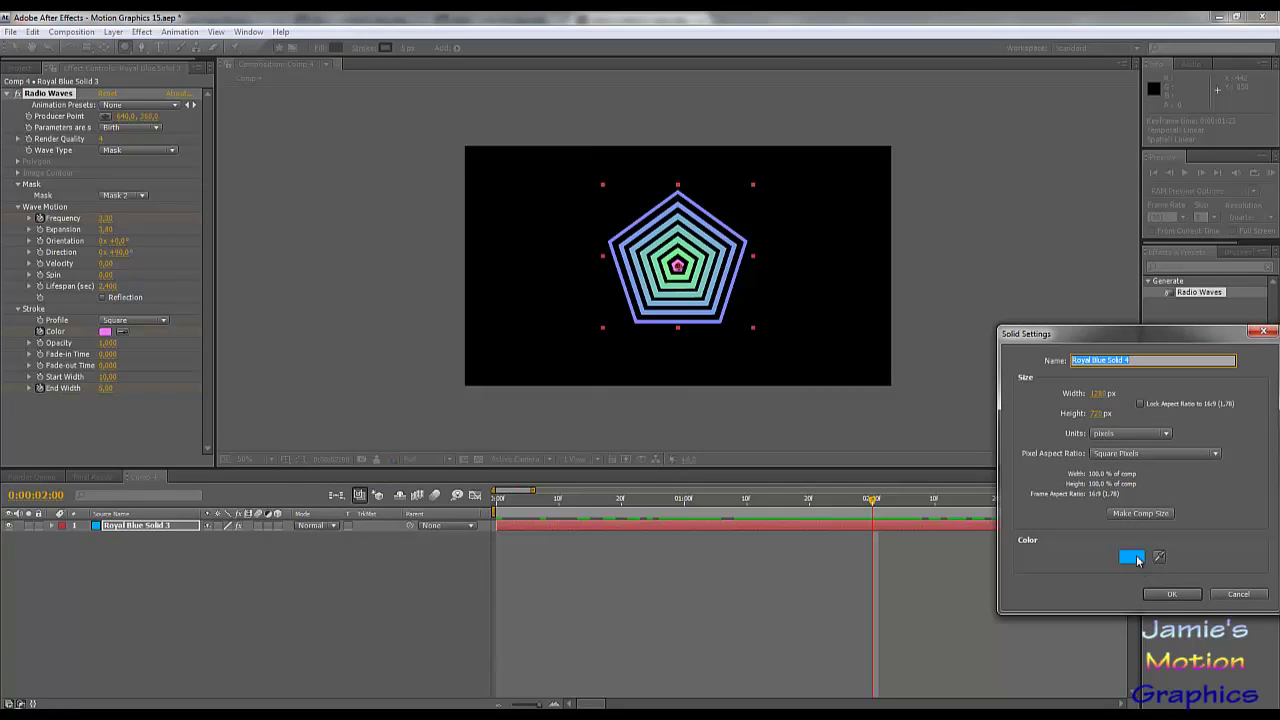
left_click(1132, 557)
left_click(506, 528)
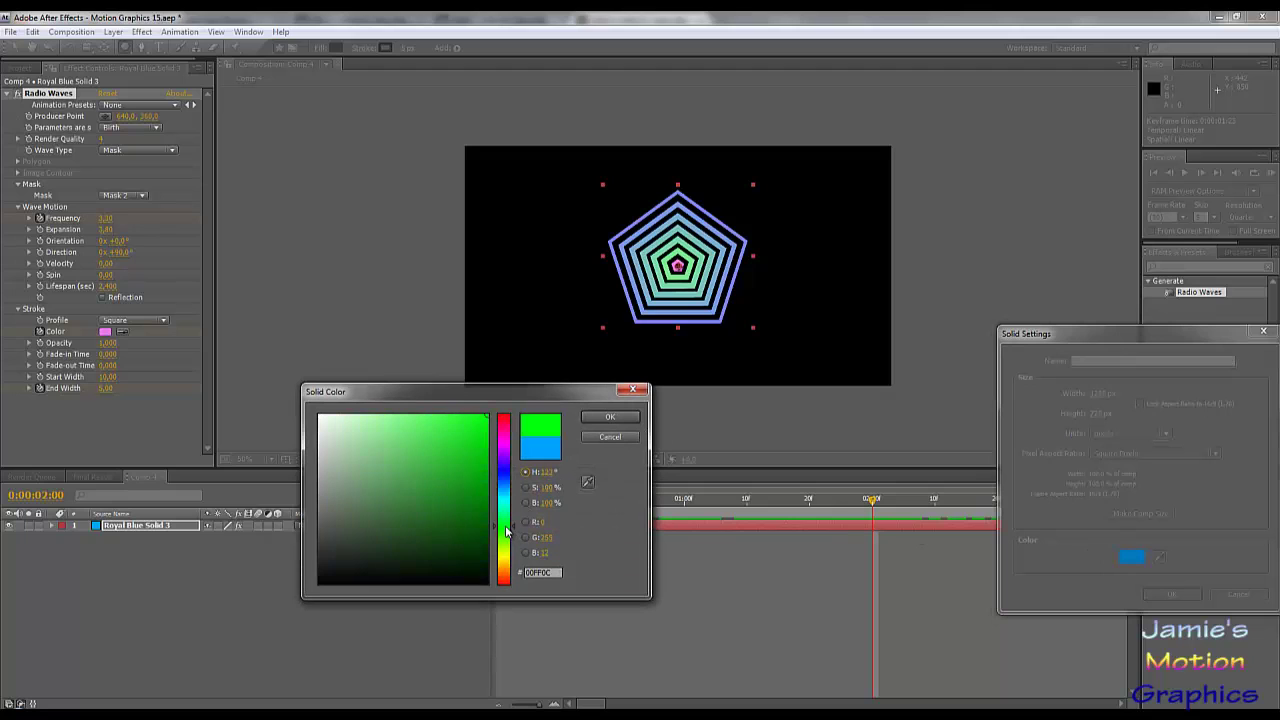
left_click(610, 417)
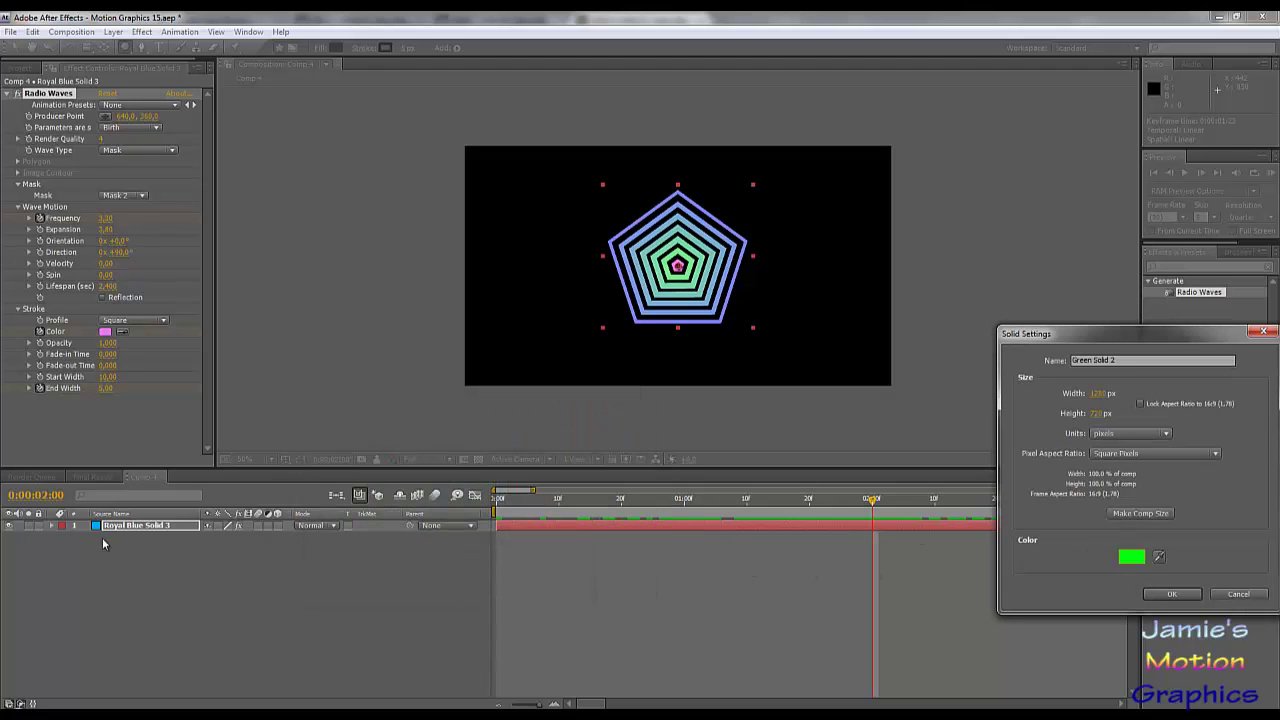
left_click(1172, 594)
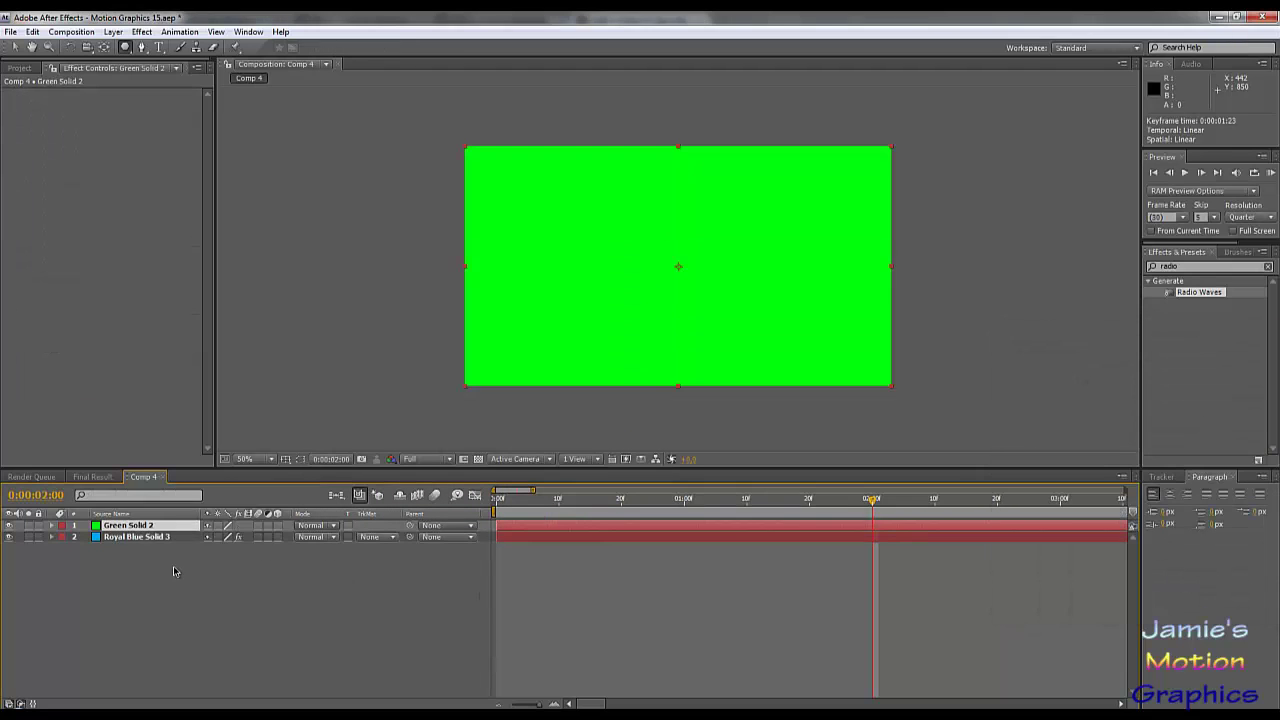
left_click(150, 538)
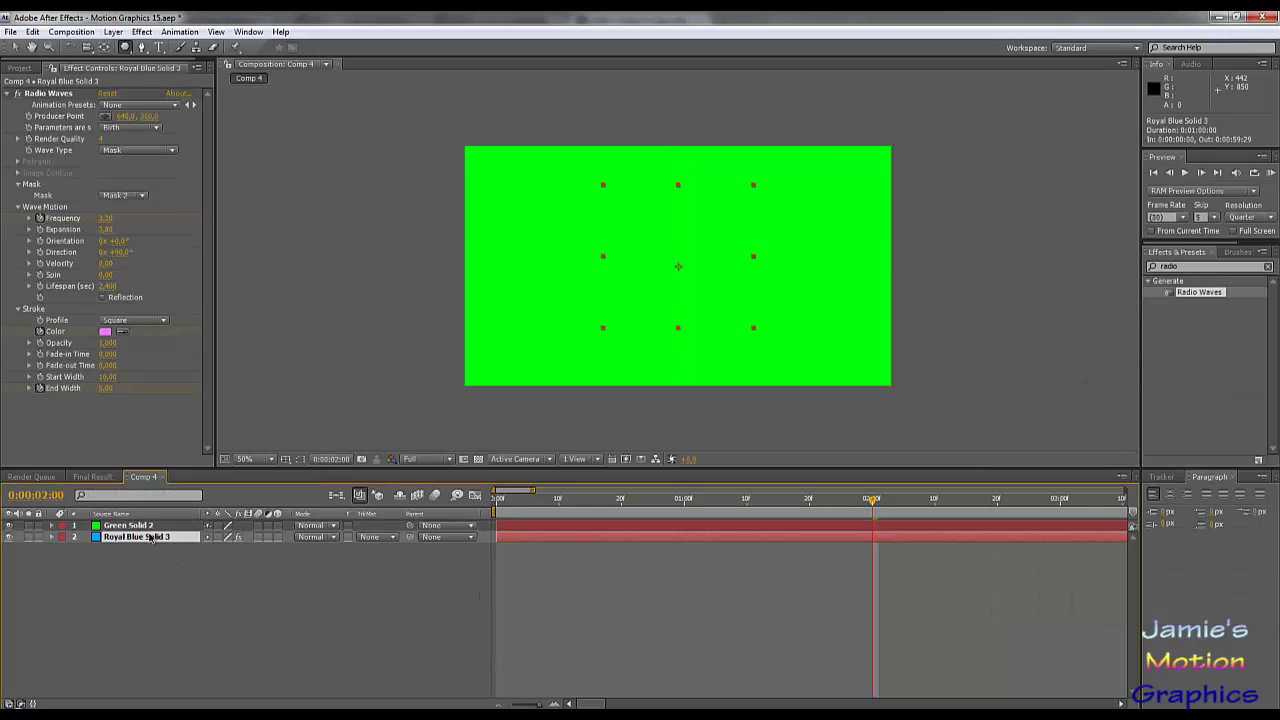
Rename the Royal Blue Solid 3 layer to Polygons.
right_click(150, 538)
key("Up")
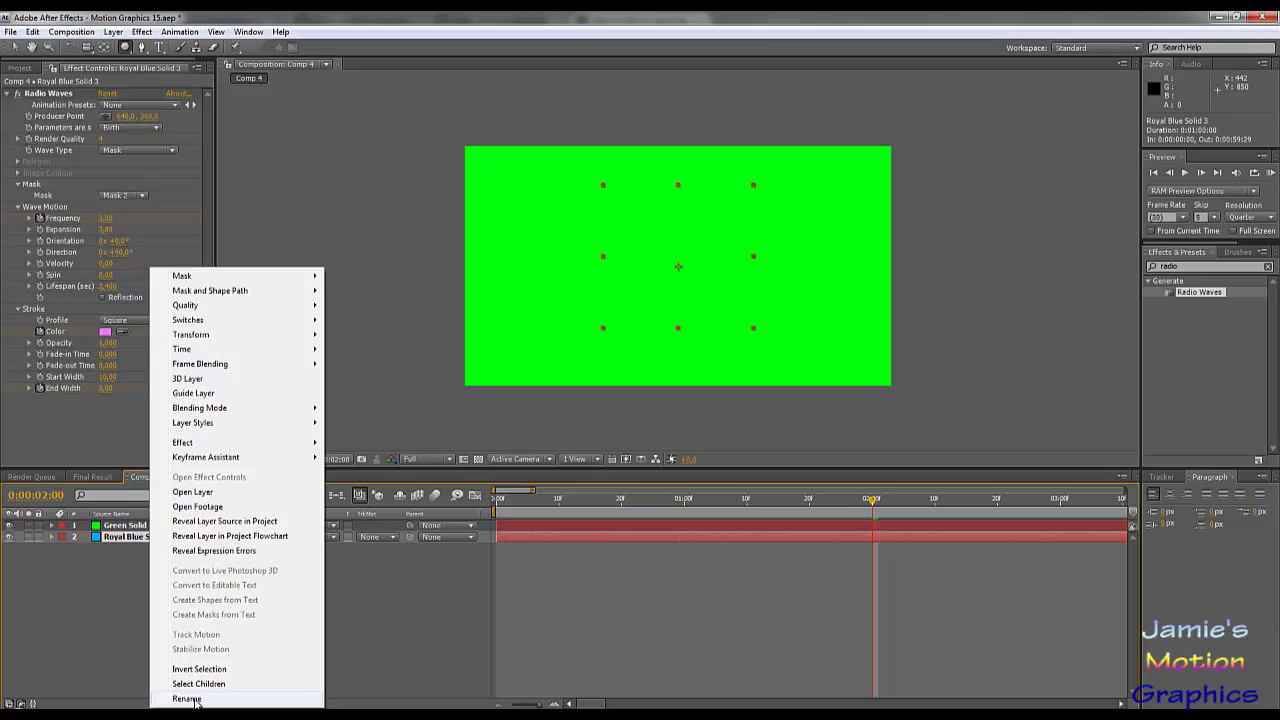
key("Return")
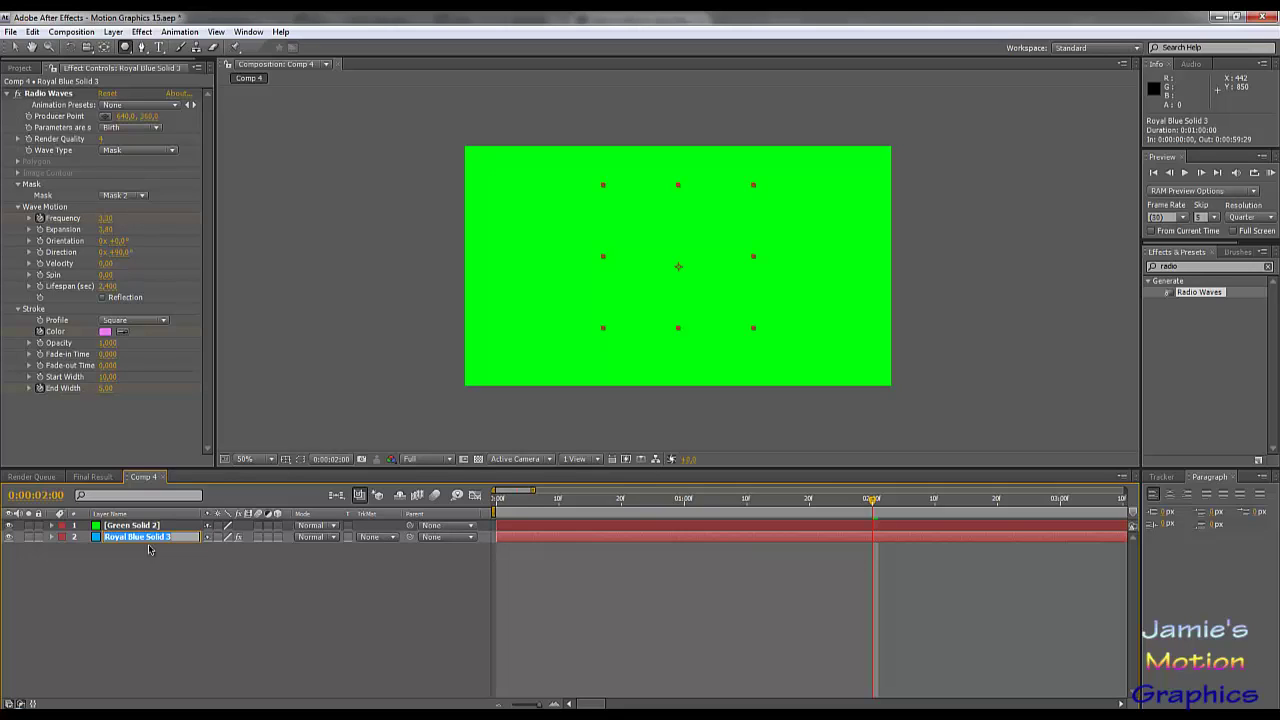
type("Polygons")
key("Return")
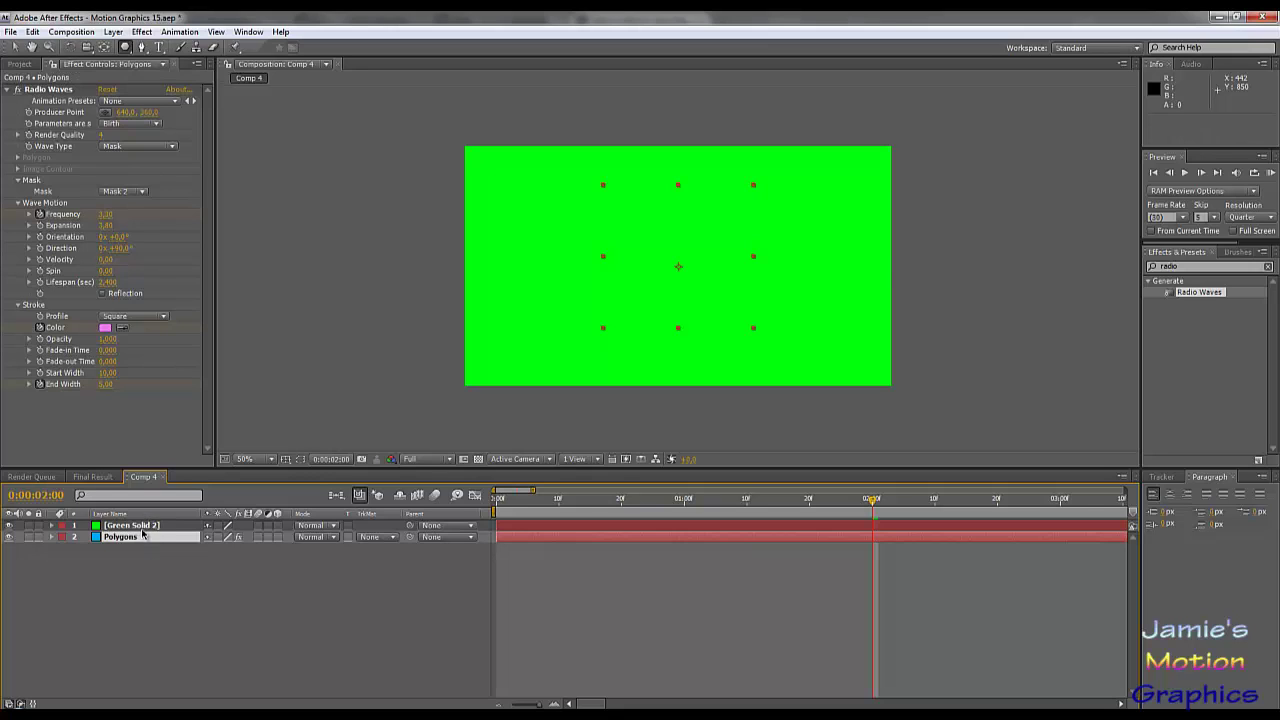
Open Green Solid 2 in the Layer panel and rename it Gradient.
left_click(218, 526)
double_click(228, 529)
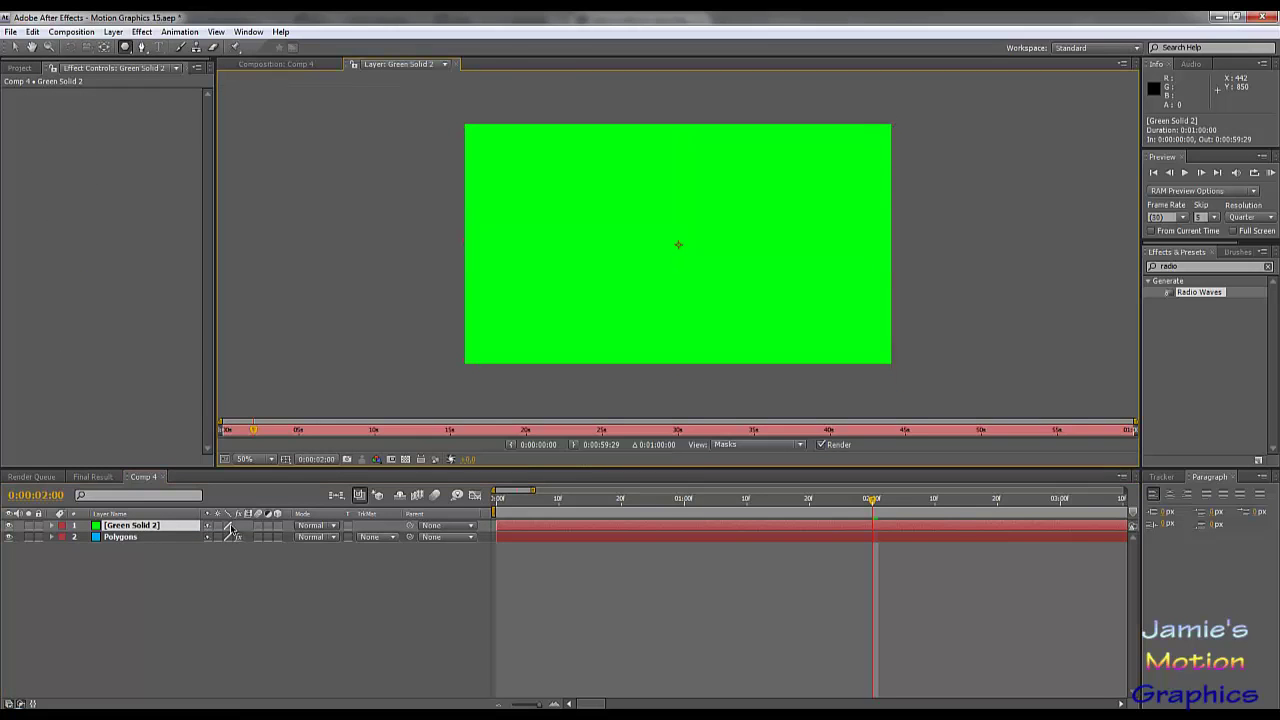
right_click(152, 526)
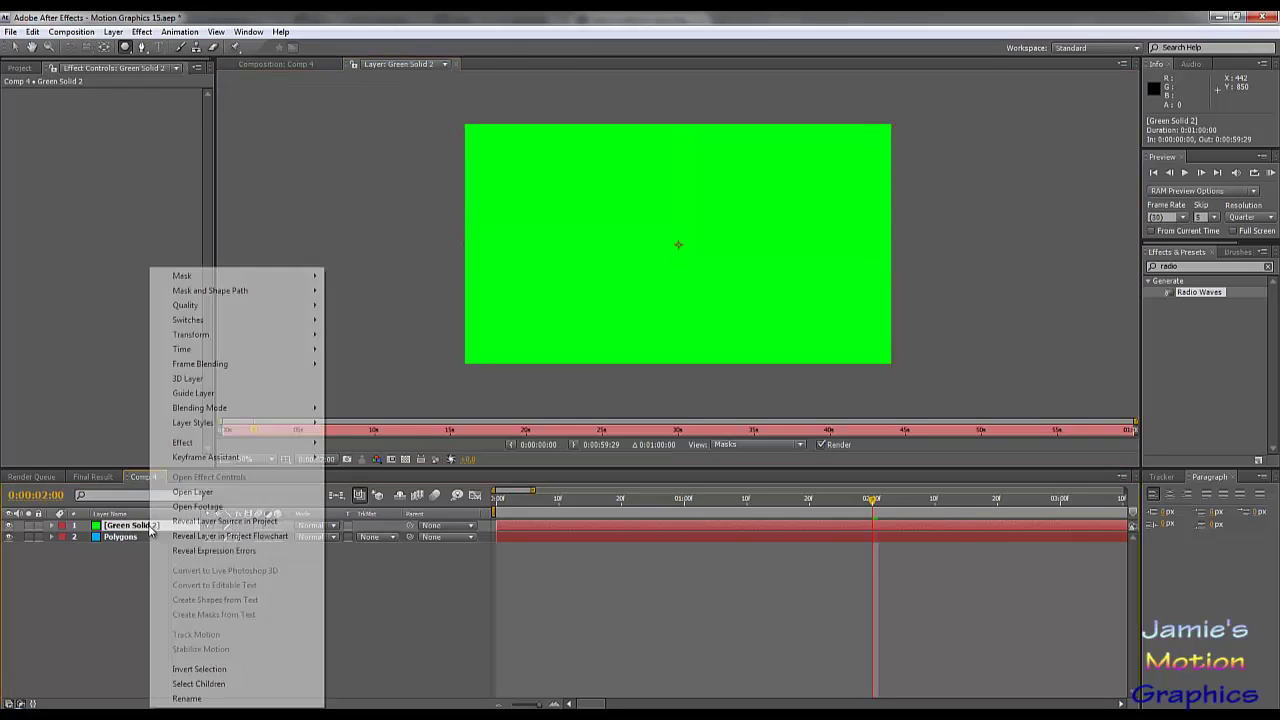
left_click(210, 697)
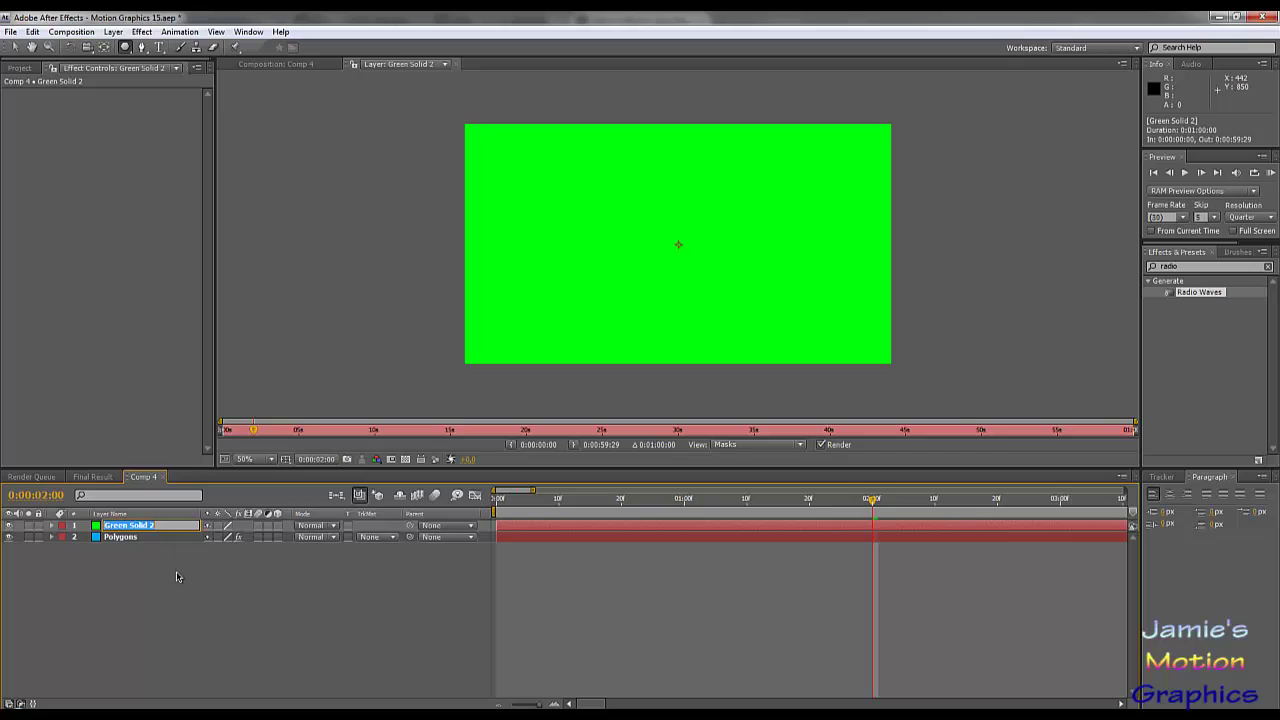
type("Gradient")
key("Return")
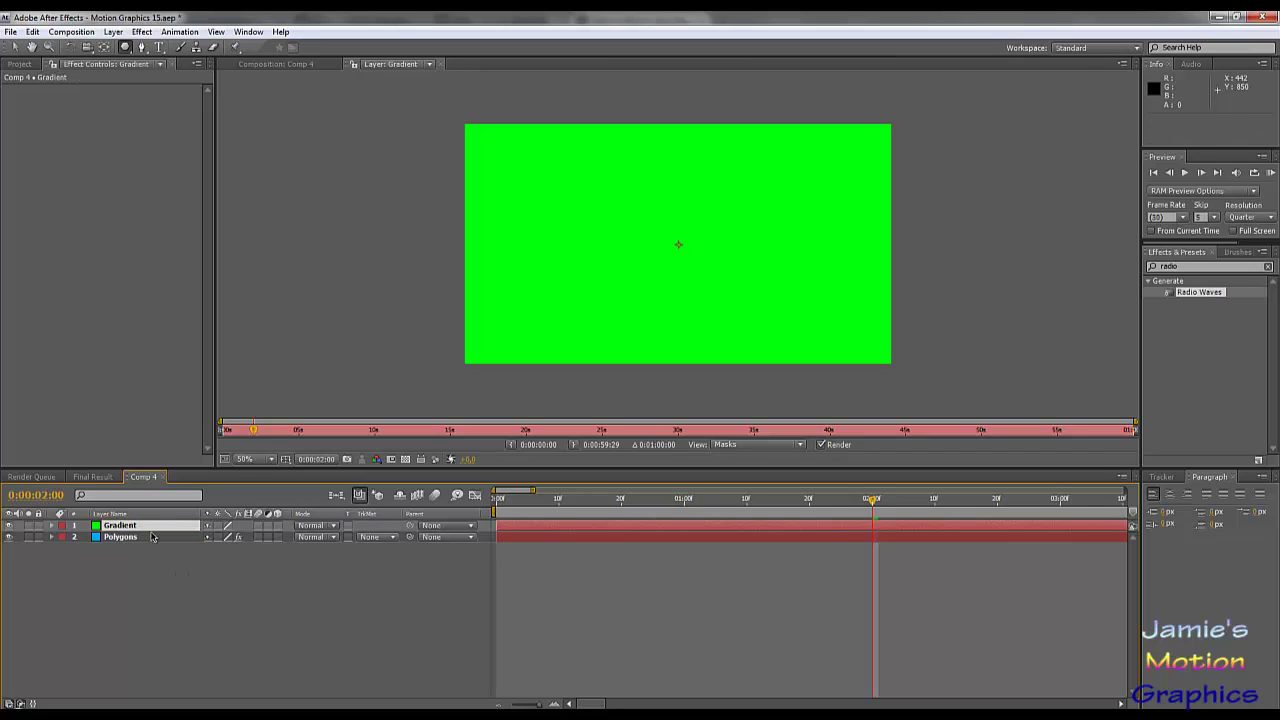
Add a Gradient Overlay layer style to the Gradient layer and return to Comp 4.
right_click(582, 195)
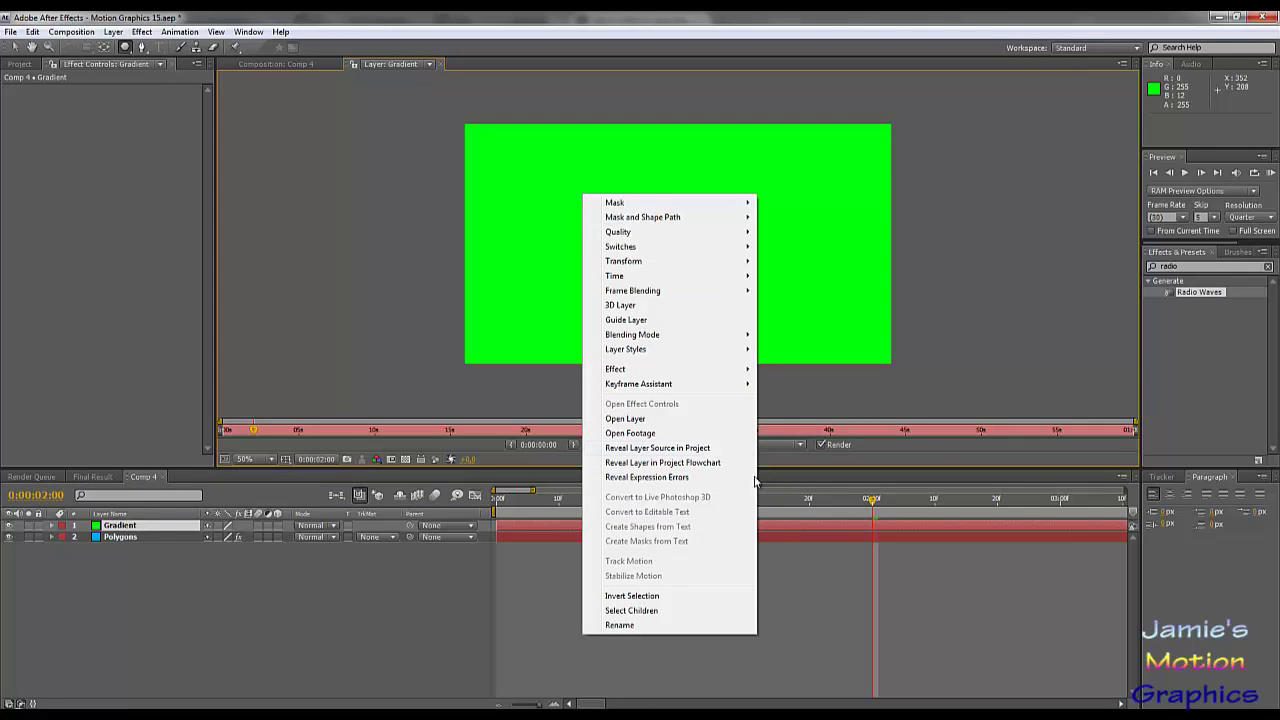
mouse_move(680, 369)
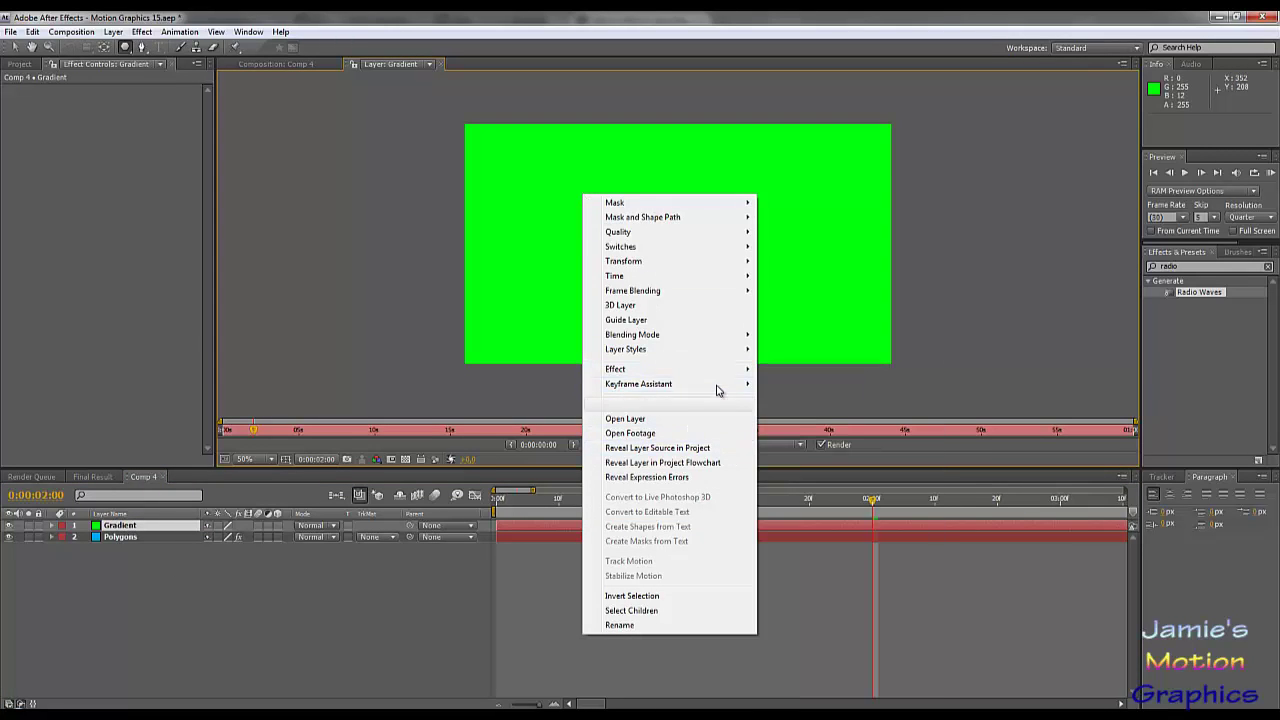
mouse_move(717, 357)
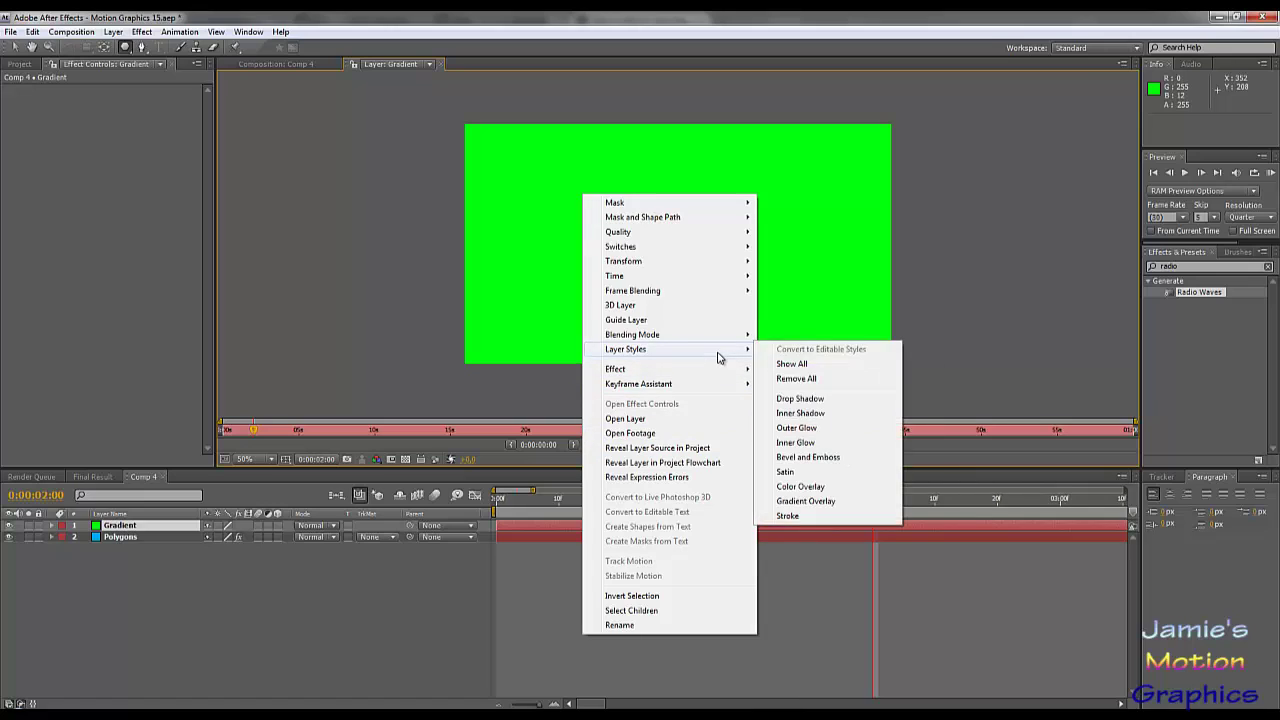
left_click(808, 501)
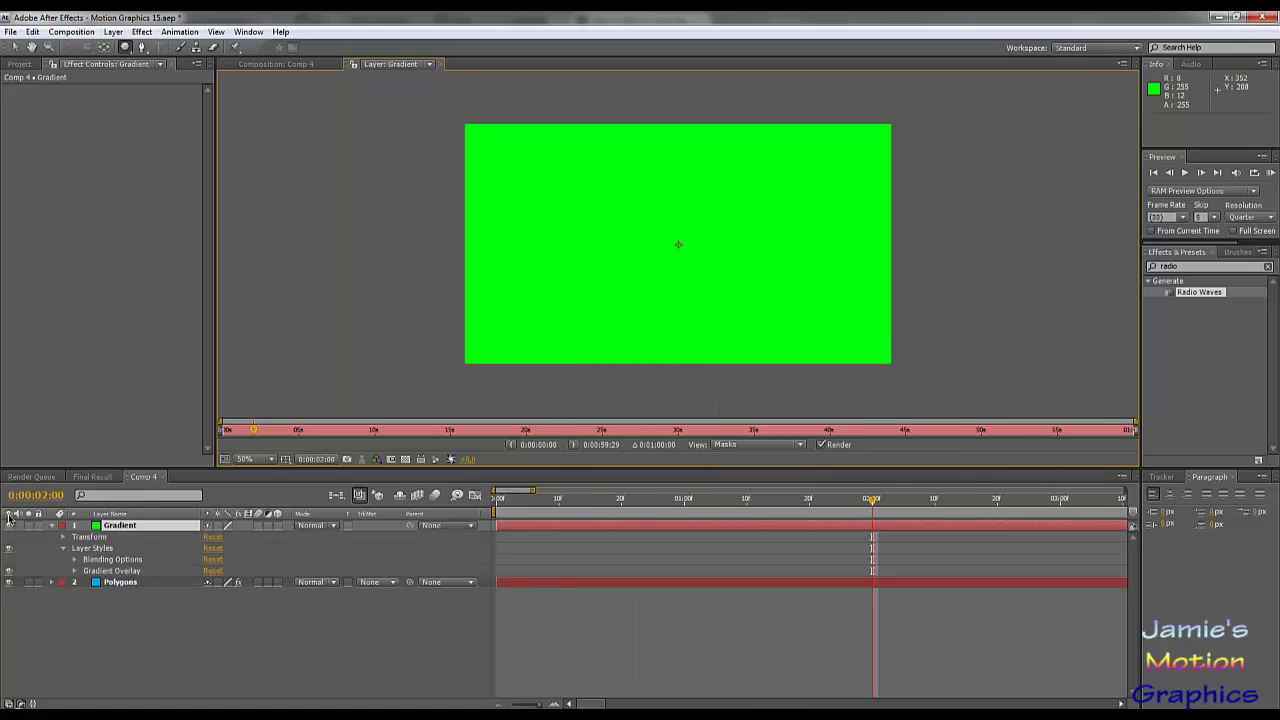
left_click(442, 64)
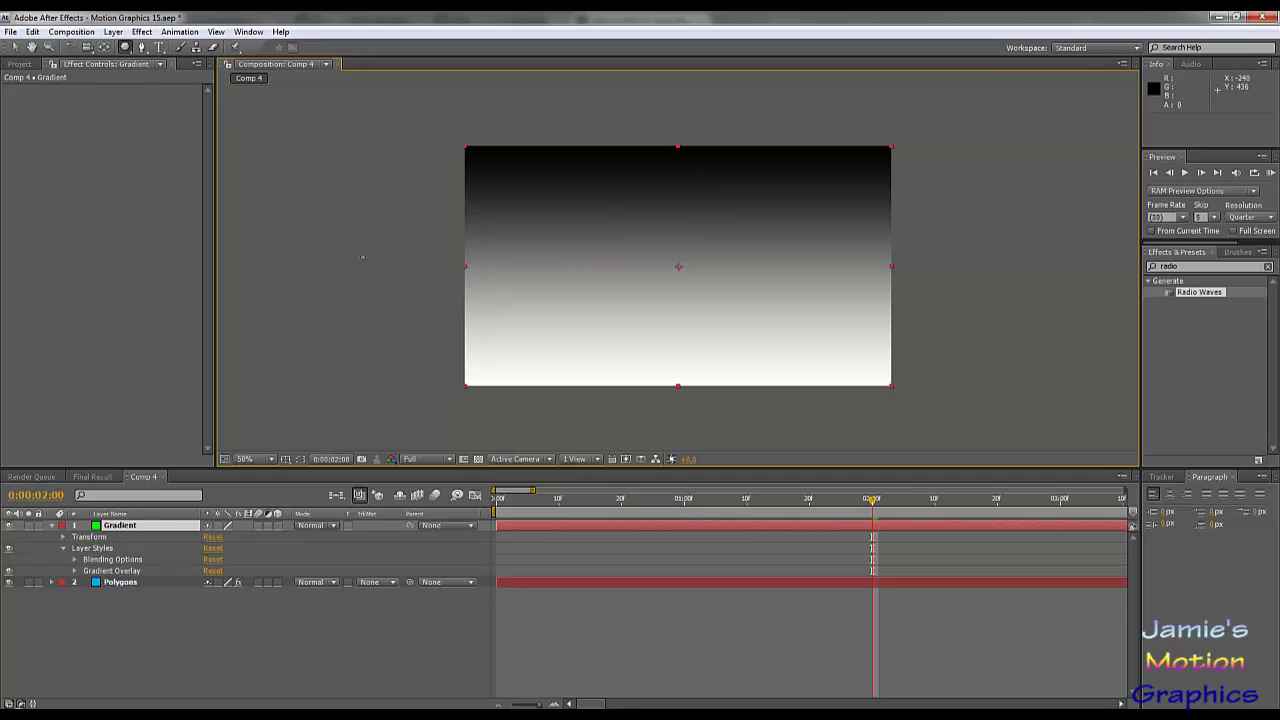
Set the Gradient layer's Gradient Overlay Style to Angle.
left_click(65, 548)
left_click(64, 539)
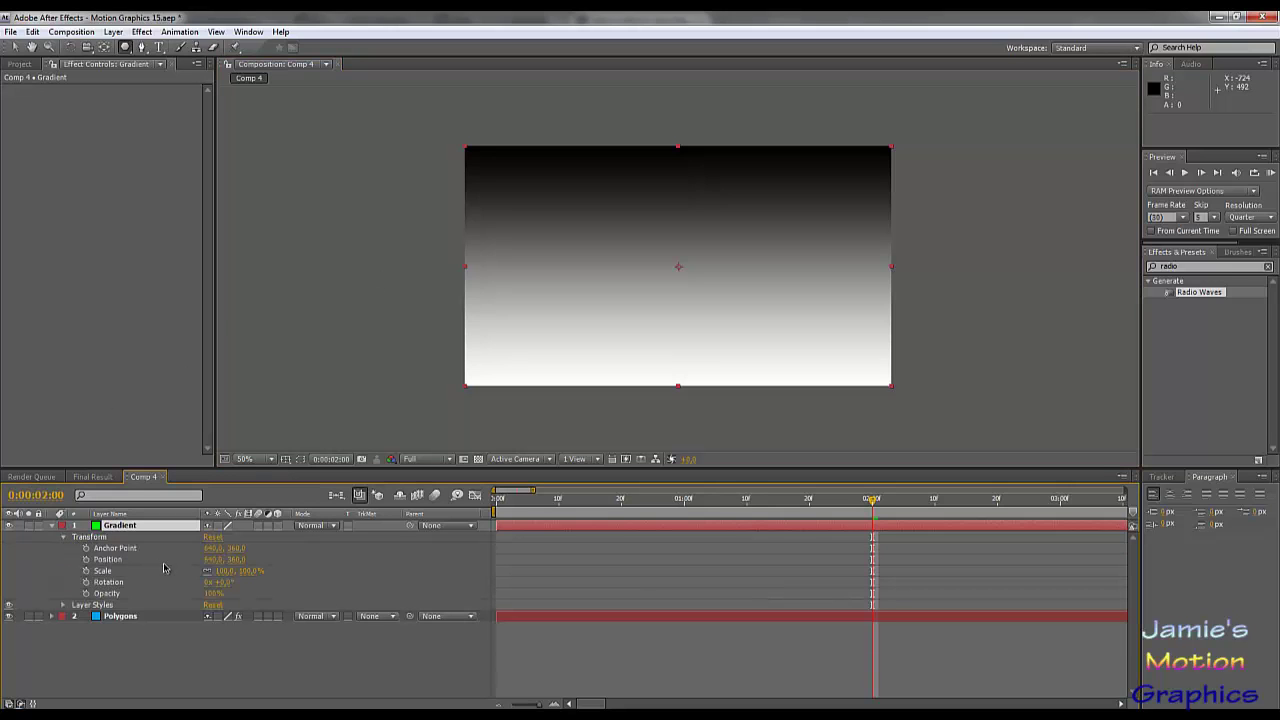
left_click(64, 539)
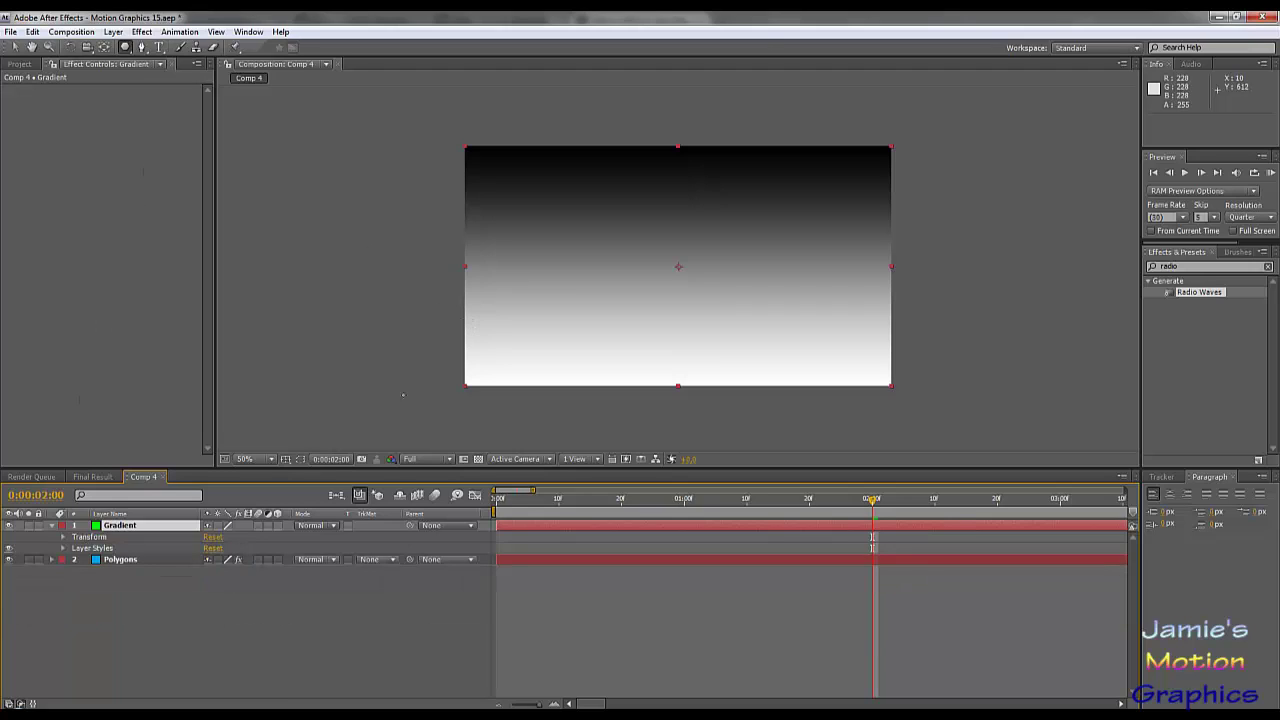
left_click(77, 550)
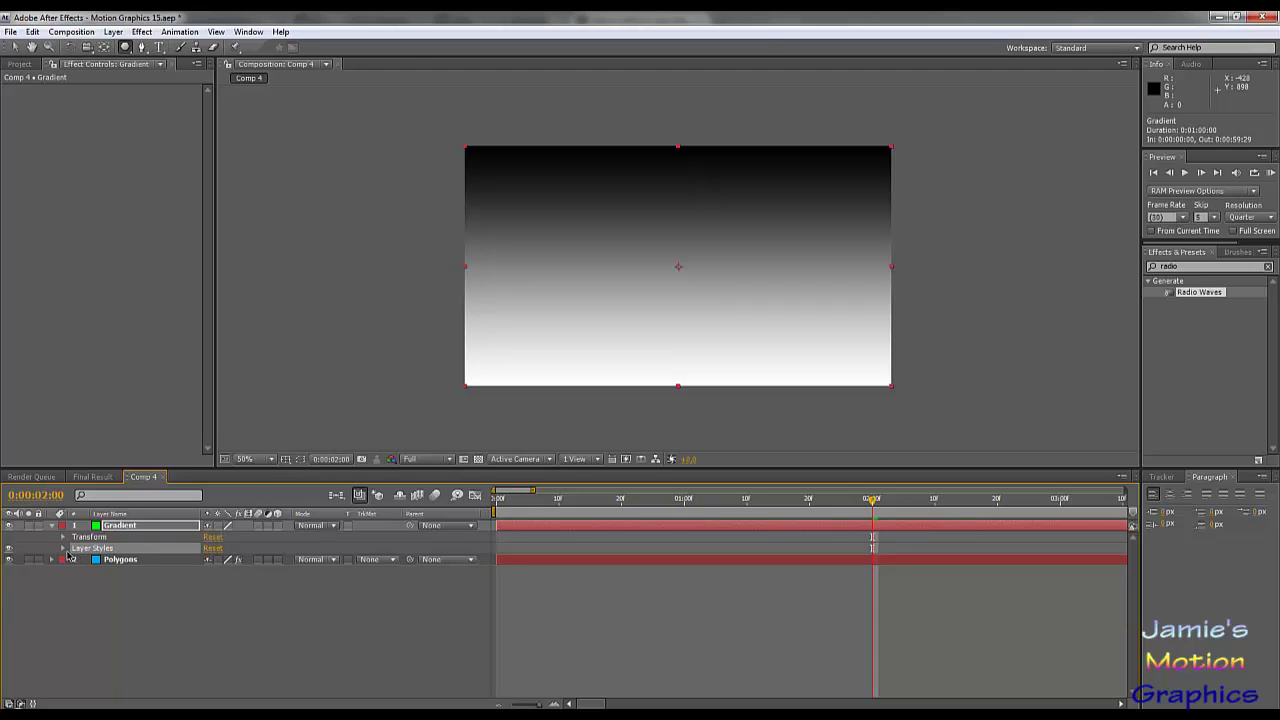
left_click(65, 550)
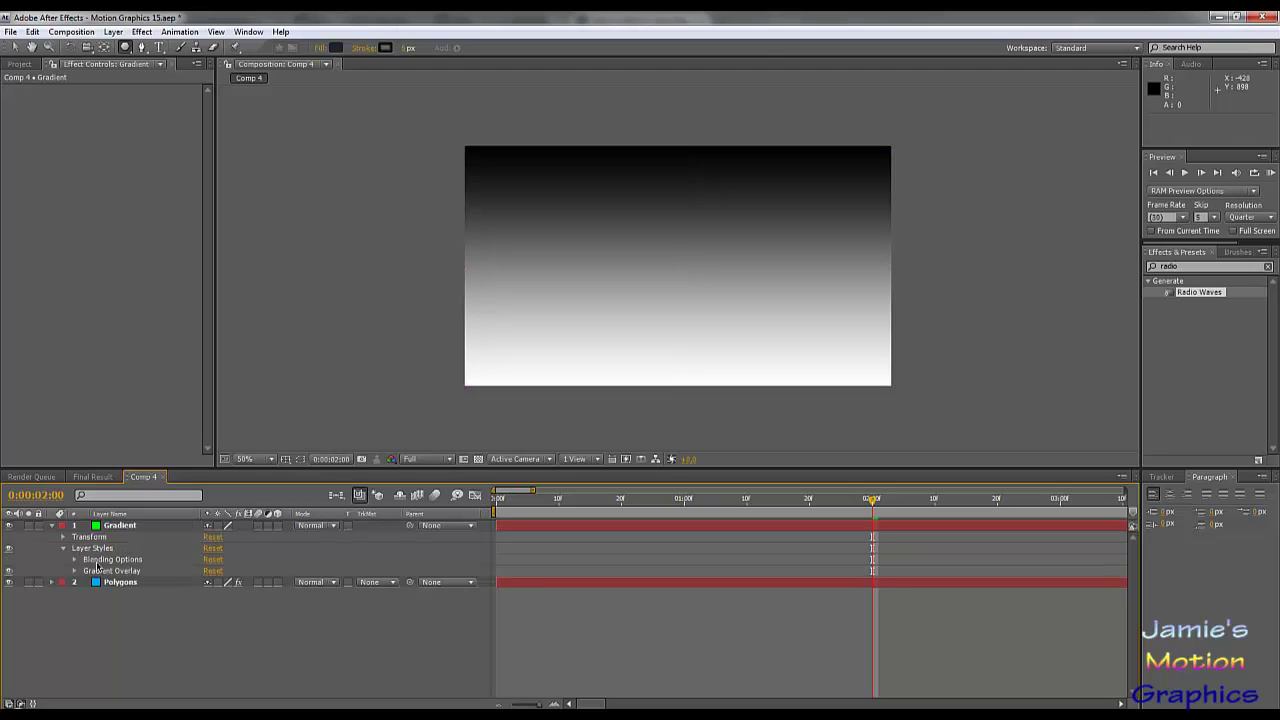
left_click(75, 571)
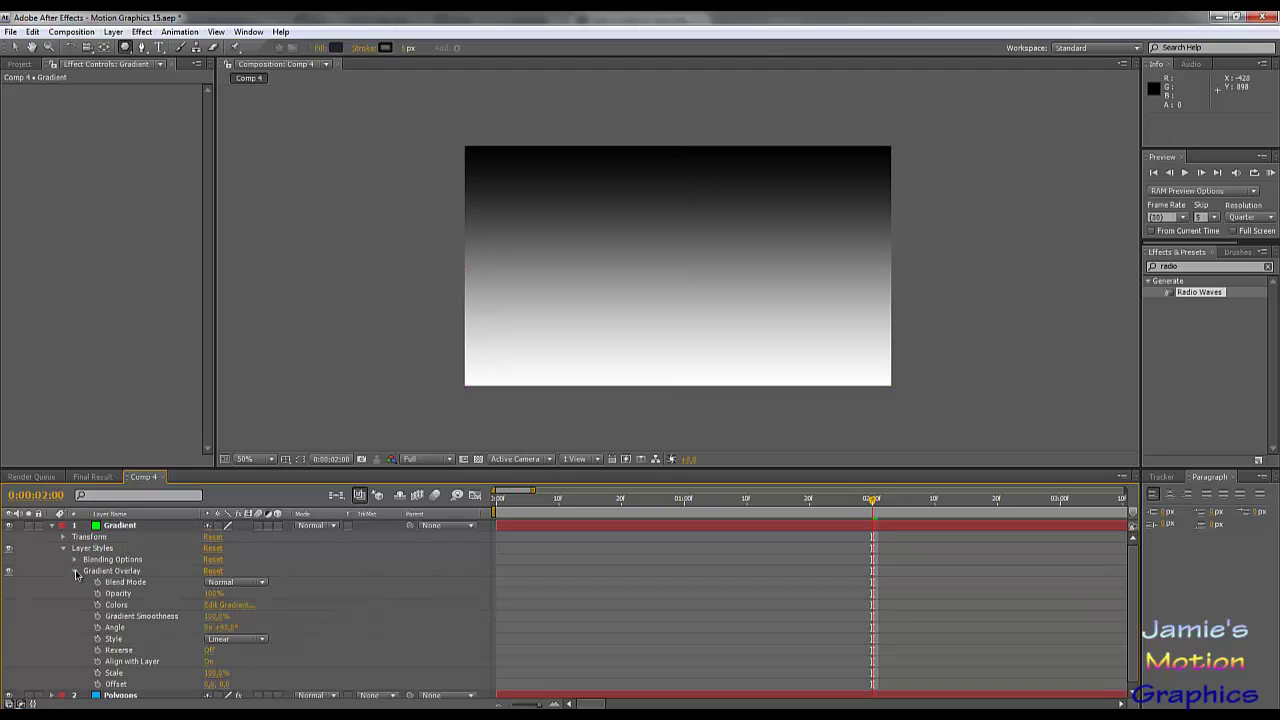
left_click(247, 642)
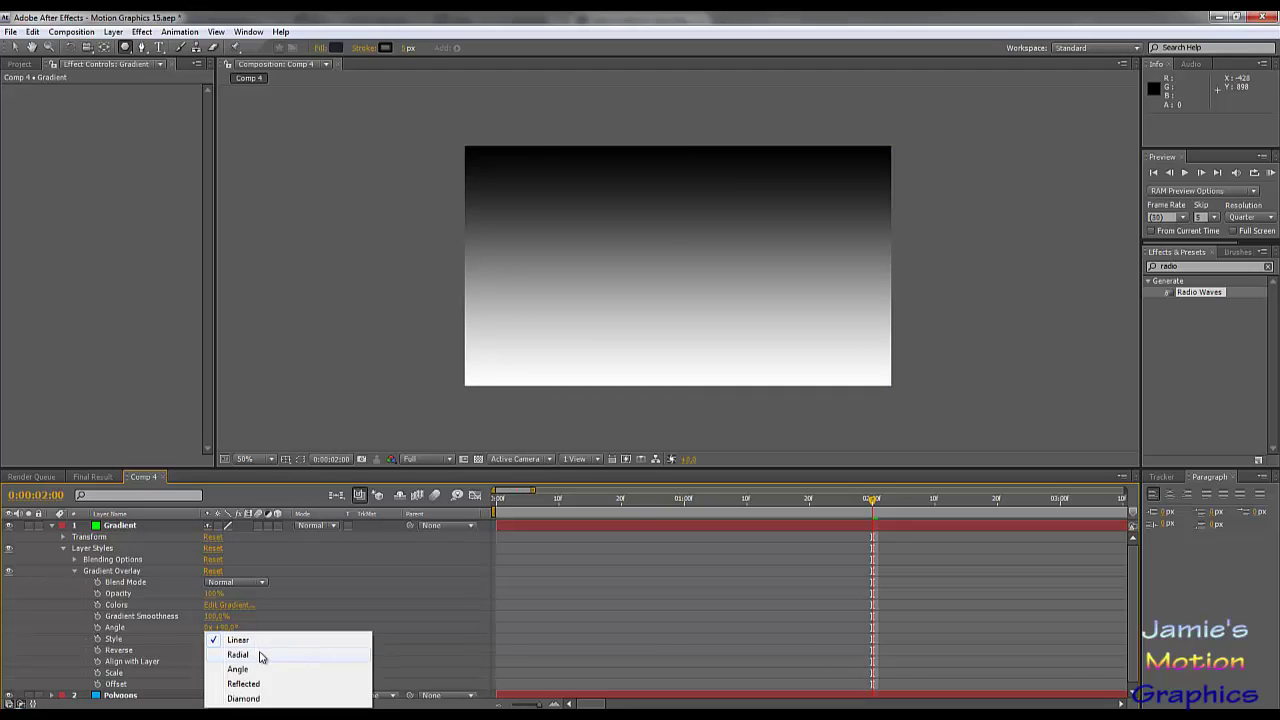
left_click(253, 670)
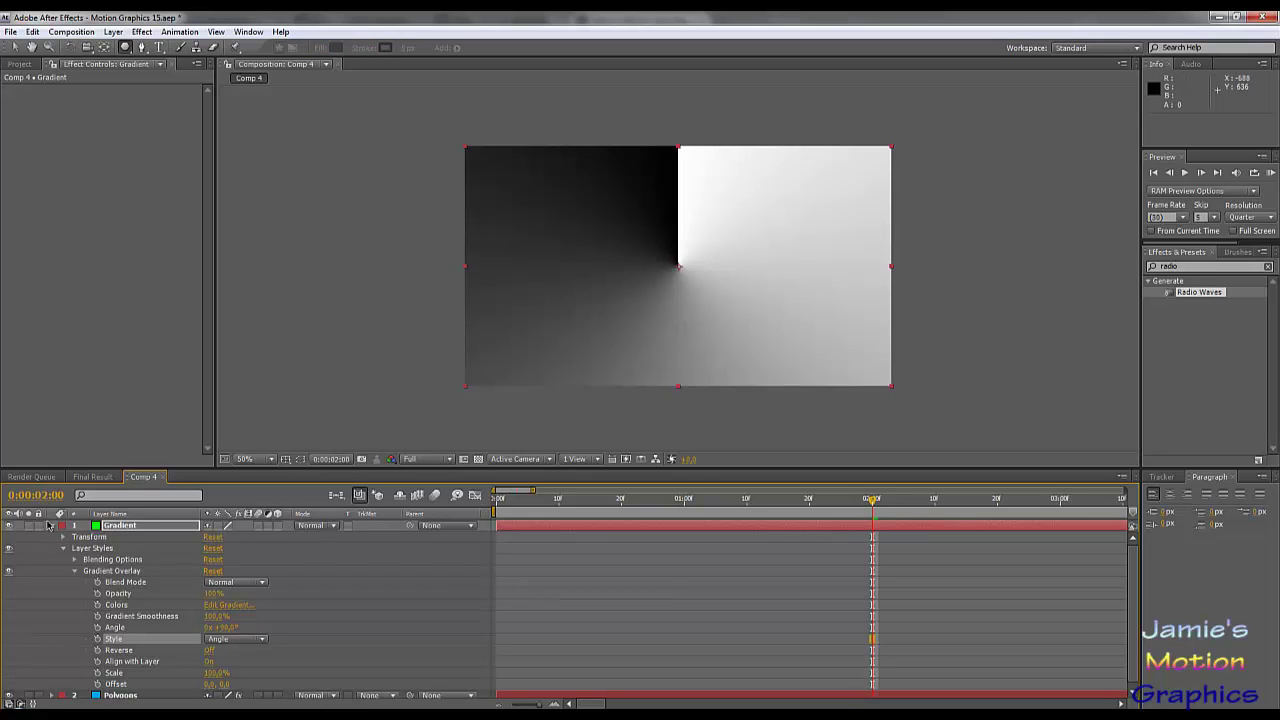
left_click(120, 530)
right_click(125, 531)
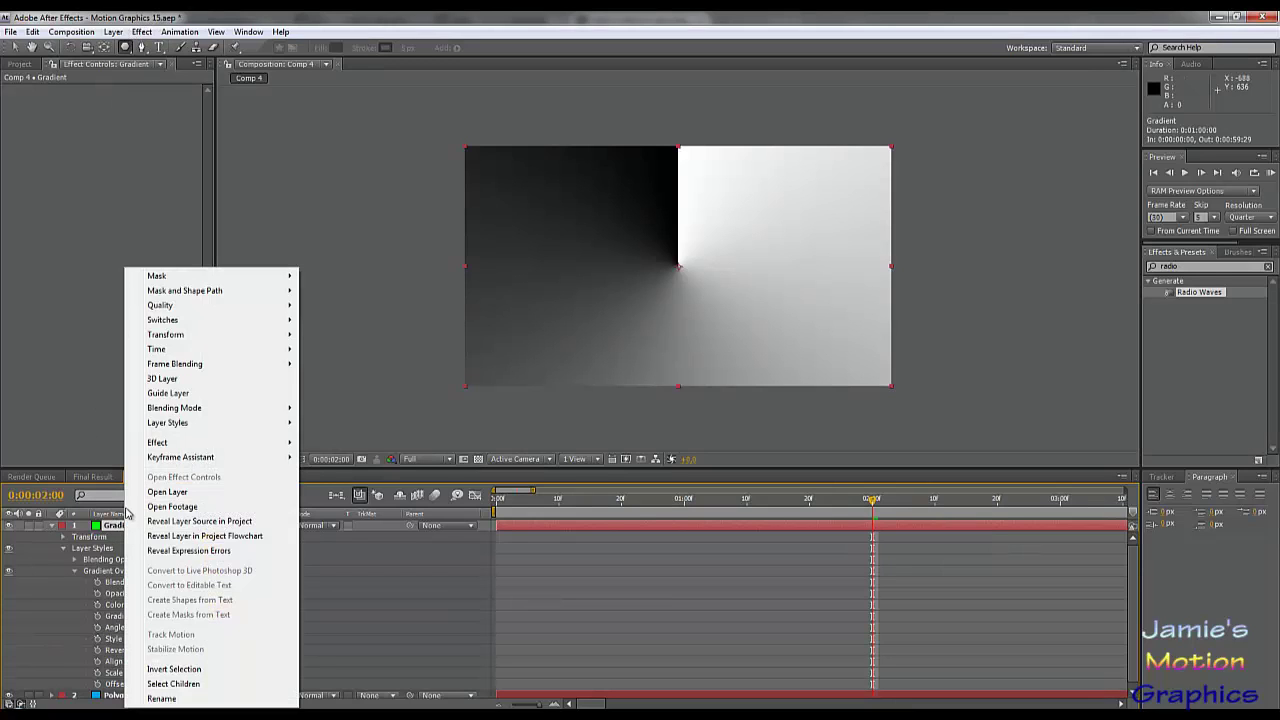
left_click(120, 528)
Pre-compose Gradient into Gradient Comp with all attributes moved, then hide that layer.
left_click(113, 31)
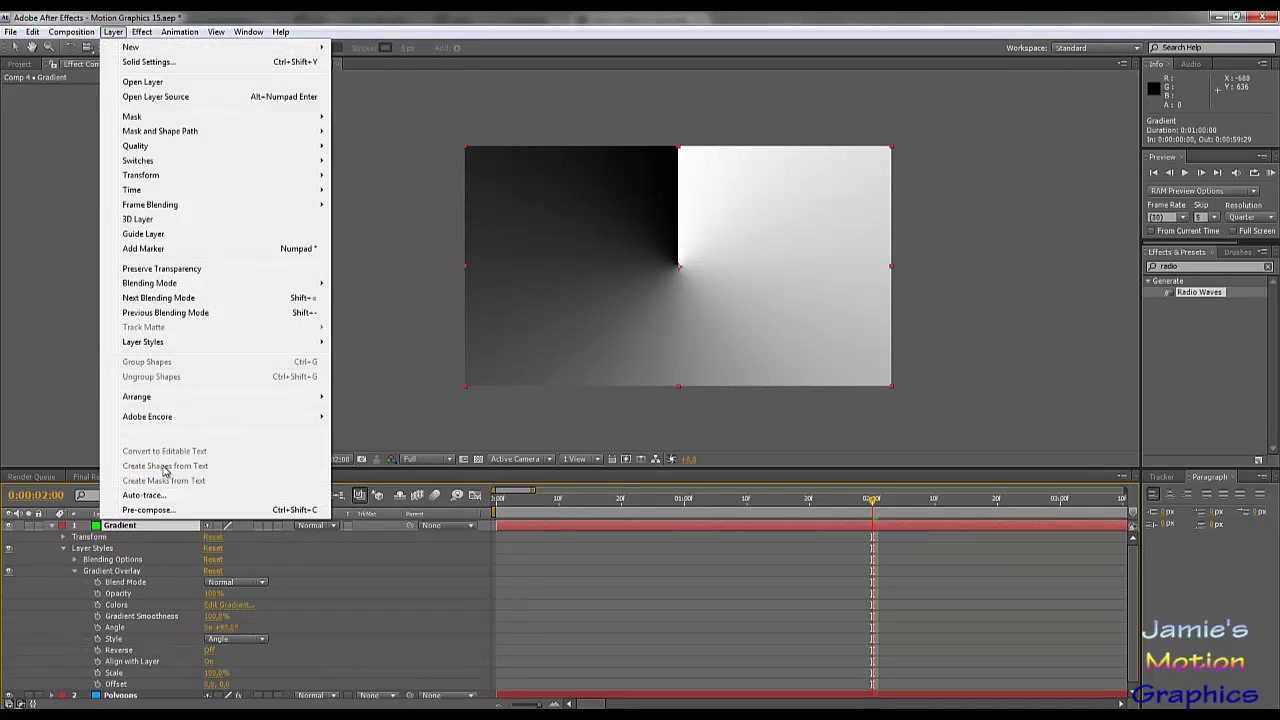
left_click(145, 510)
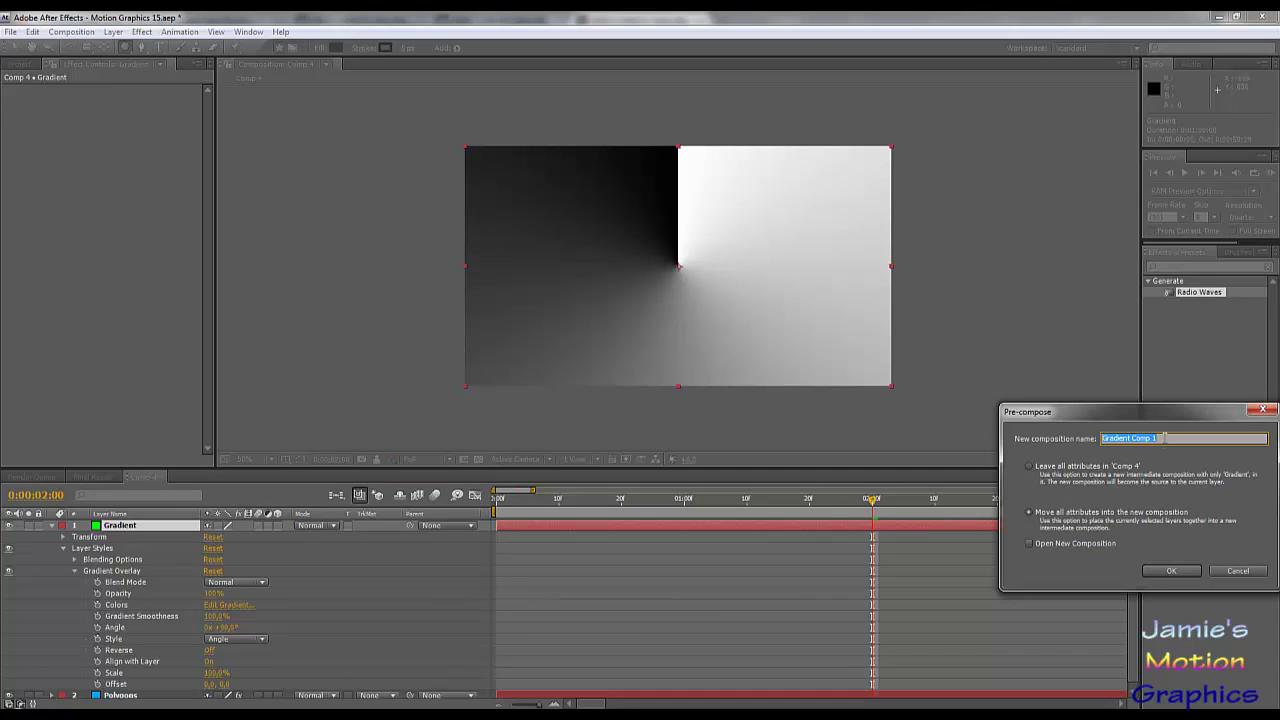
left_click(1164, 438)
left_click(1034, 520)
left_click(1171, 572)
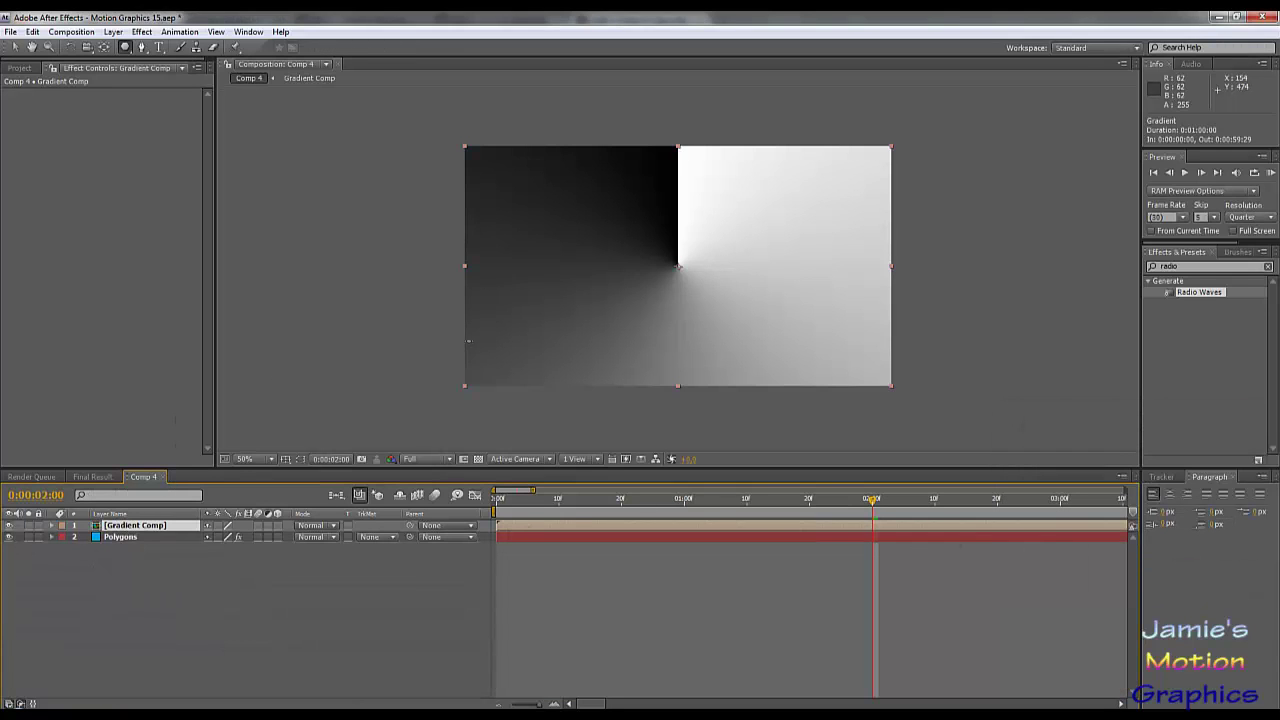
left_click(10, 526)
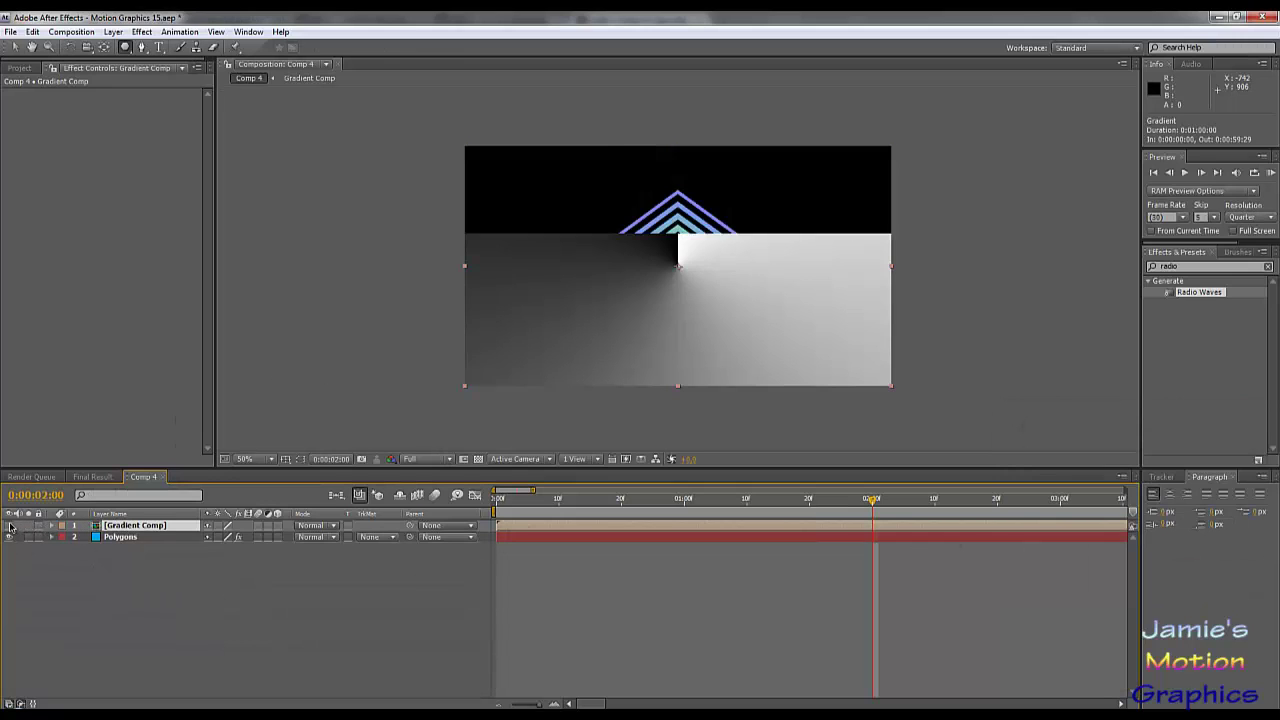
Create Adjustment Layer 2 and drag the Time Displacement effect onto it.
left_click(113, 31)
mouse_move(130, 47)
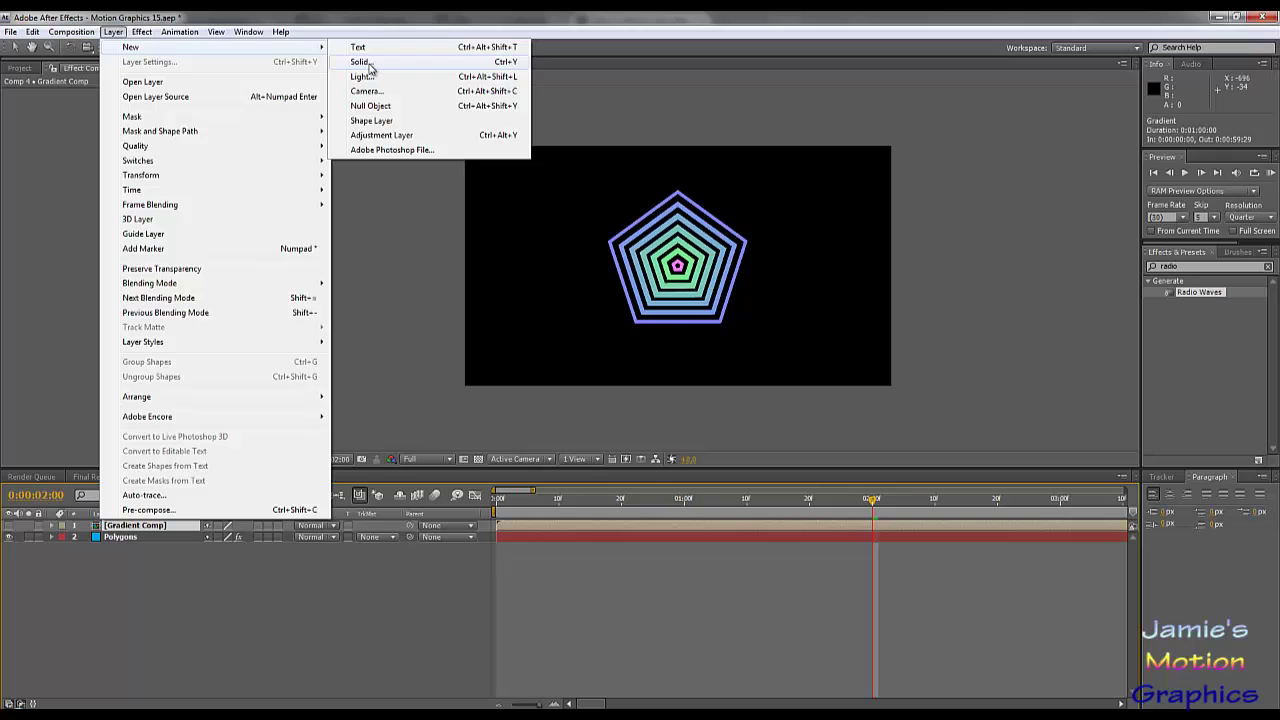
left_click(372, 134)
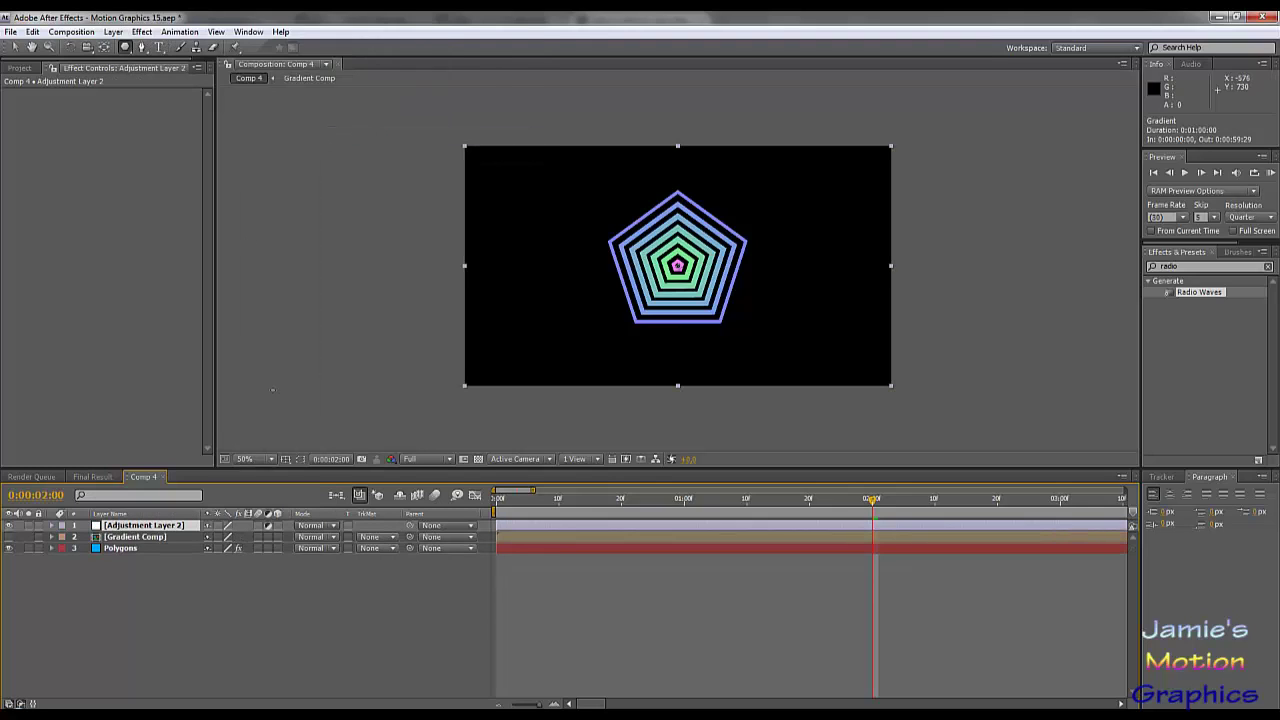
left_click(1196, 267)
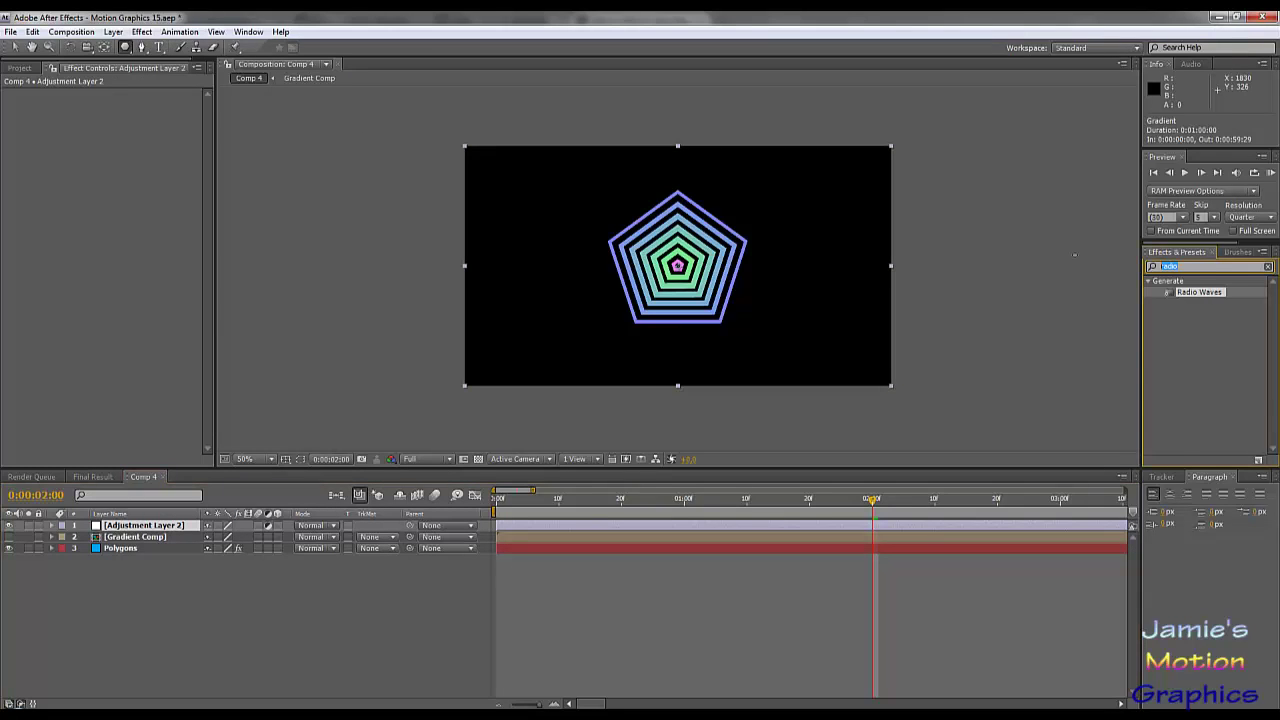
key("BackSpace")
type("time displ")
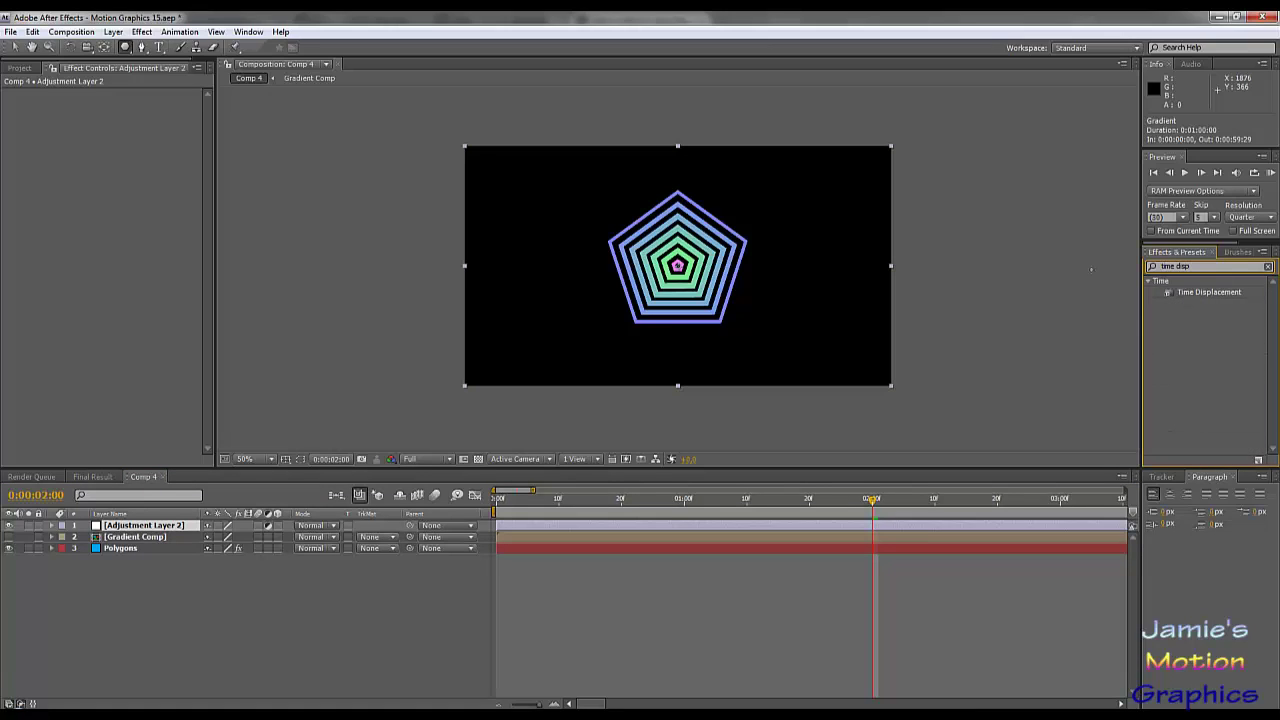
left_click_drag(1186, 300, 141, 529)
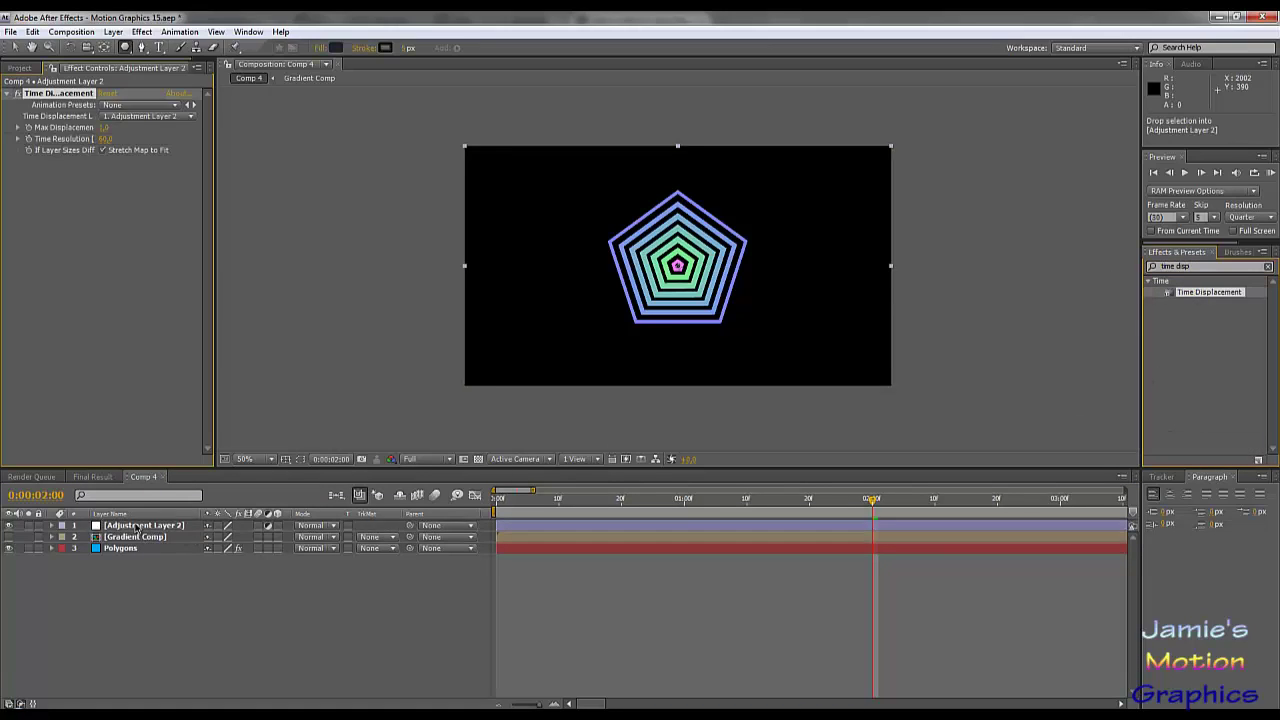
Map Time Displacement to Gradient Comp with Time Resolution 8, Stretch Map to Fit, Max Displacement 0.5.
left_click(166, 117)
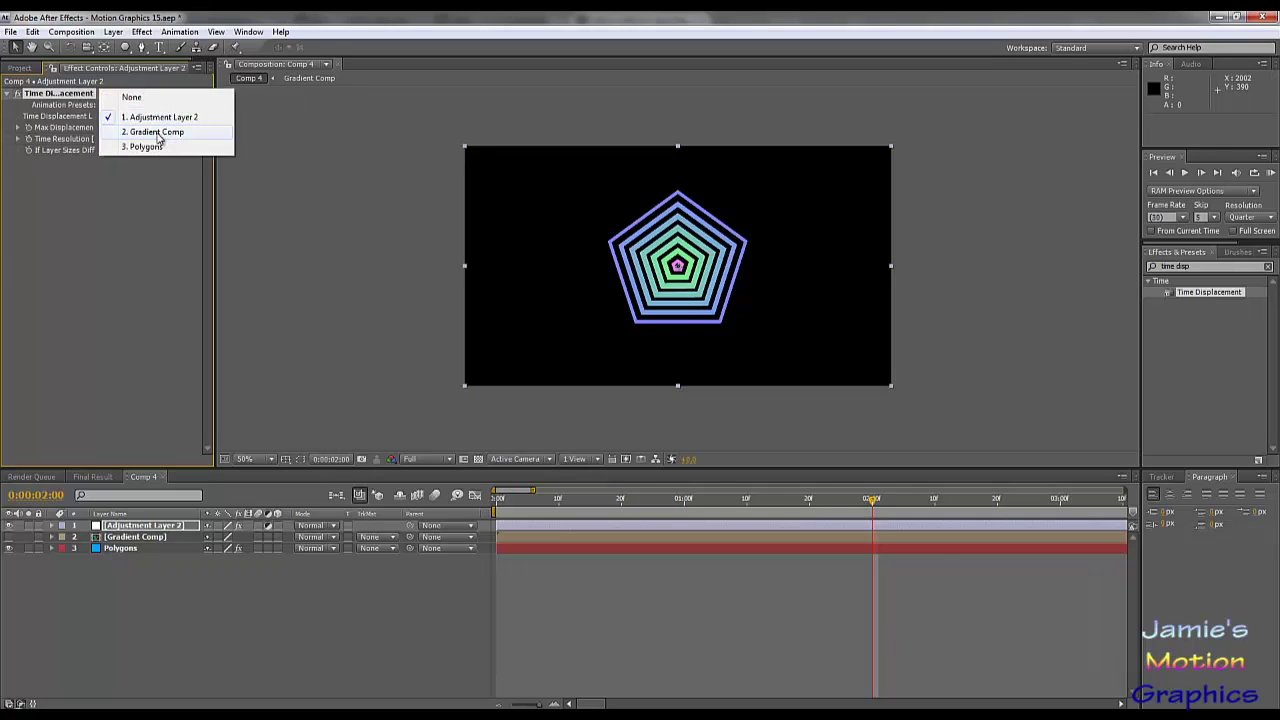
left_click(157, 137)
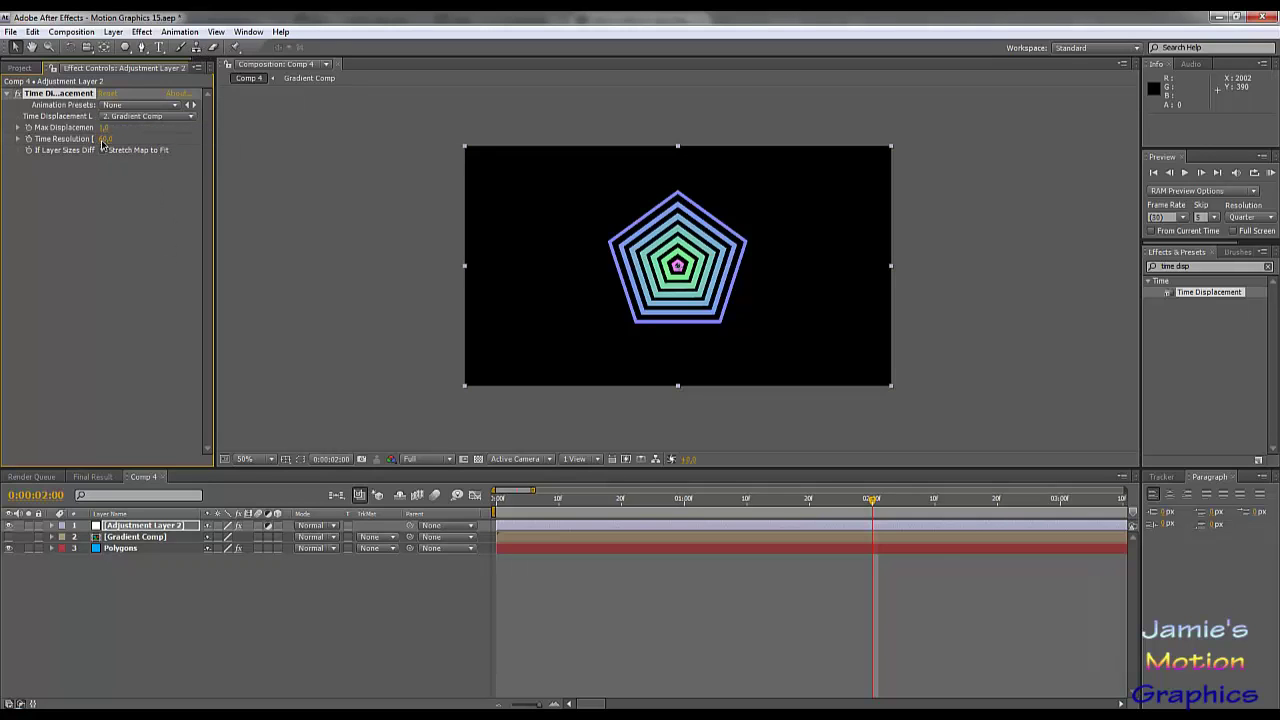
left_click(103, 140)
type("8")
key("Return")
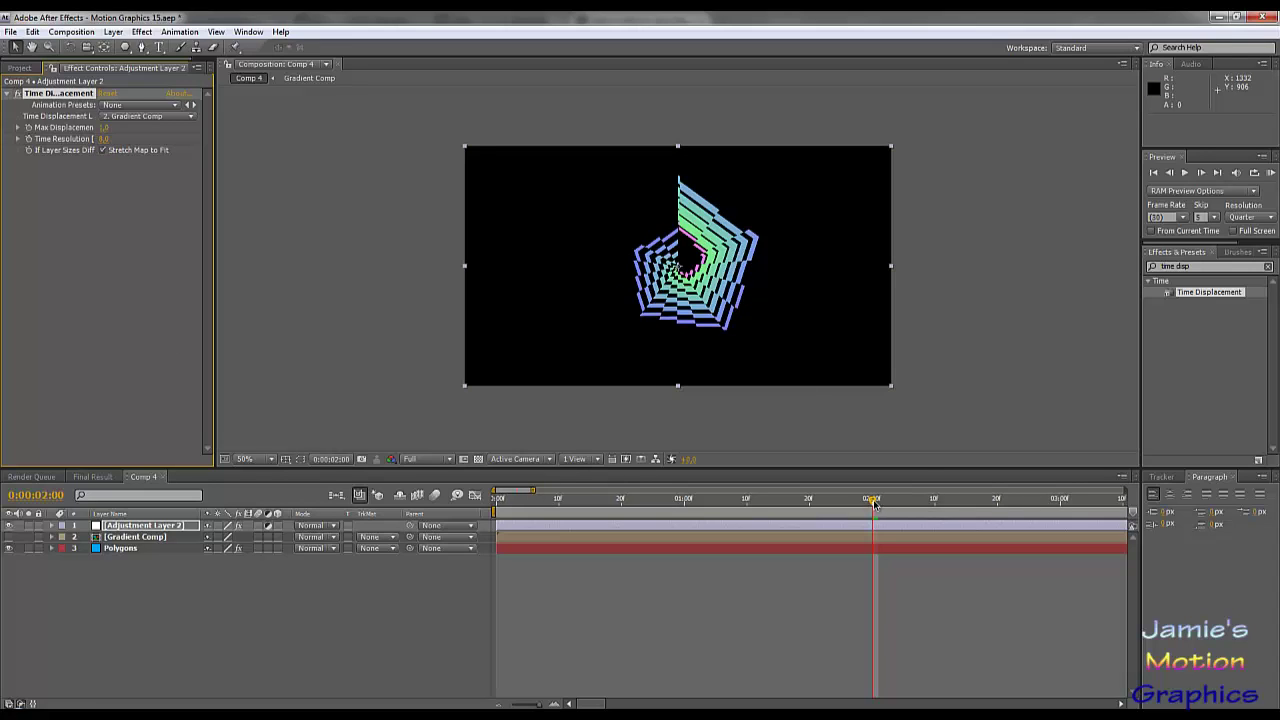
left_click_drag(874, 503, 798, 520)
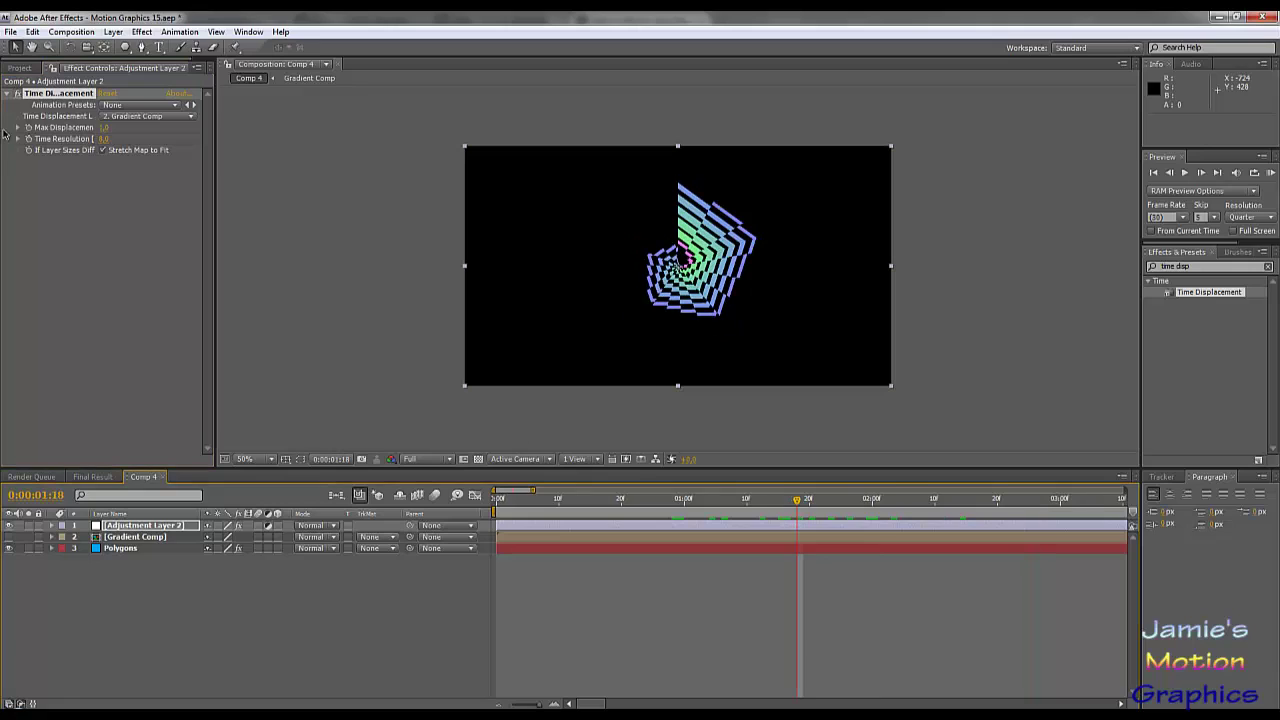
left_click(103, 149)
mouse_move(104, 128)
left_mouse_down()
mouse_move(63, 136)
mouse_move(124, 147)
mouse_move(62, 140)
mouse_move(100, 136)
left_mouse_up()
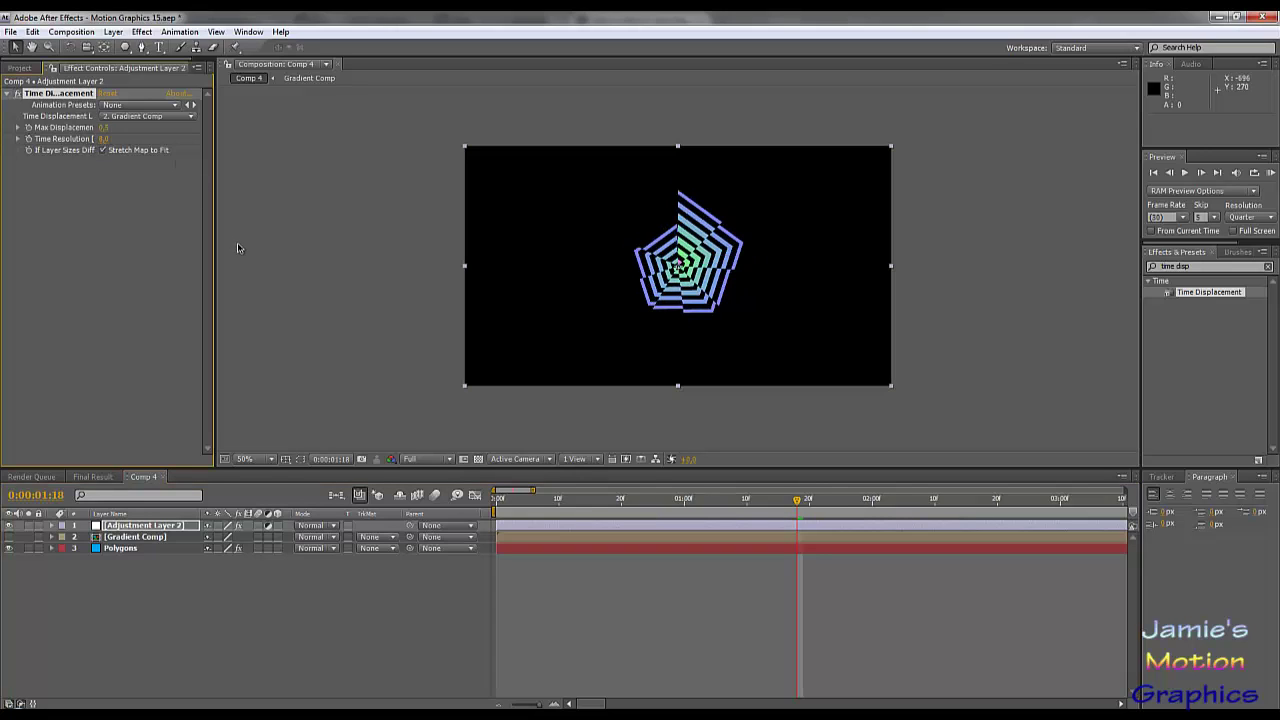
left_click_drag(796, 498, 480, 525)
Start the Polygons layer one frame later and check it at 0:00:01:12.
left_click(448, 515)
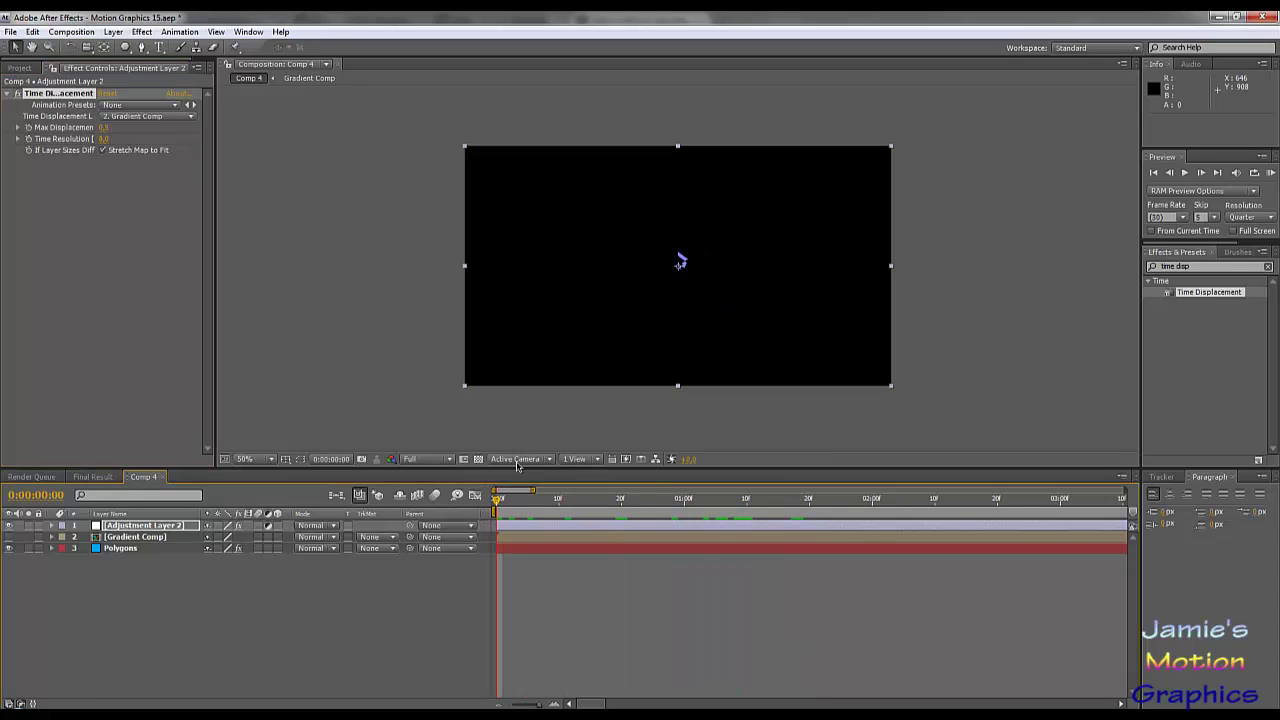
left_click(566, 550)
left_click_drag(566, 548, 633, 567)
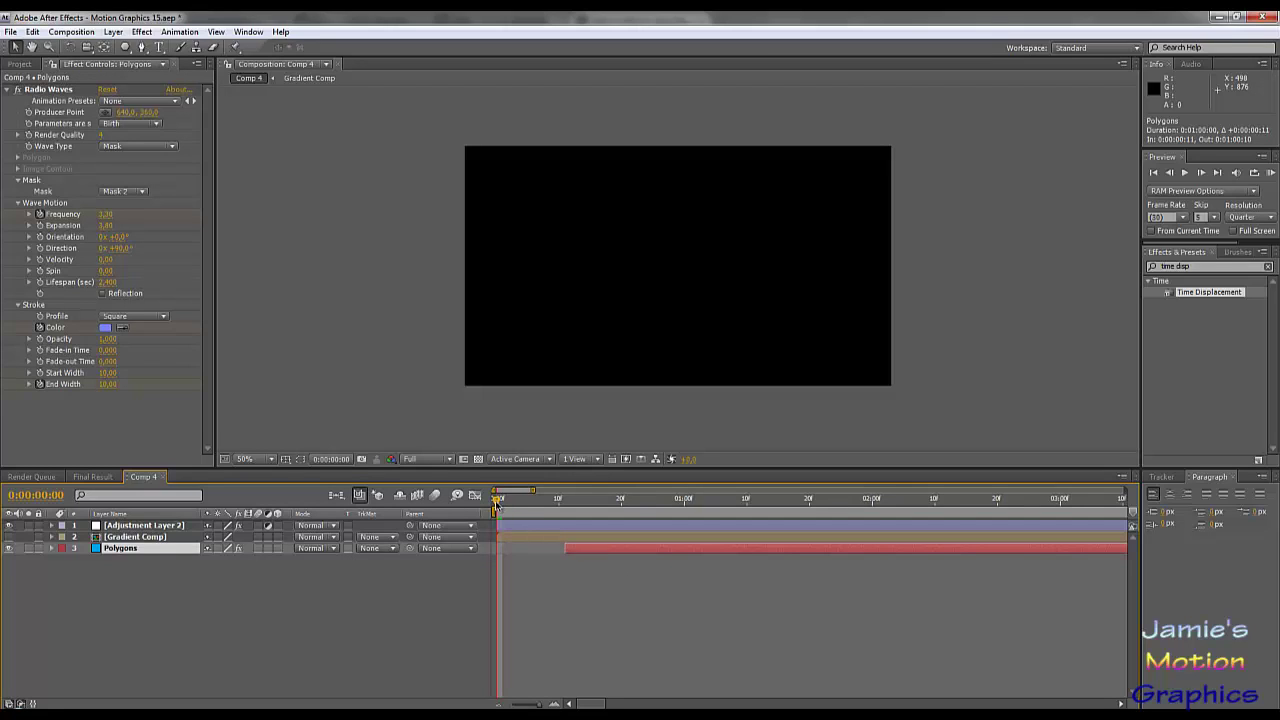
left_click_drag(497, 505, 1066, 556)
Preview Comp 4 from the start, then open Gradient Comp from the adjustment layer.
key("Home")
left_click(1185, 172)
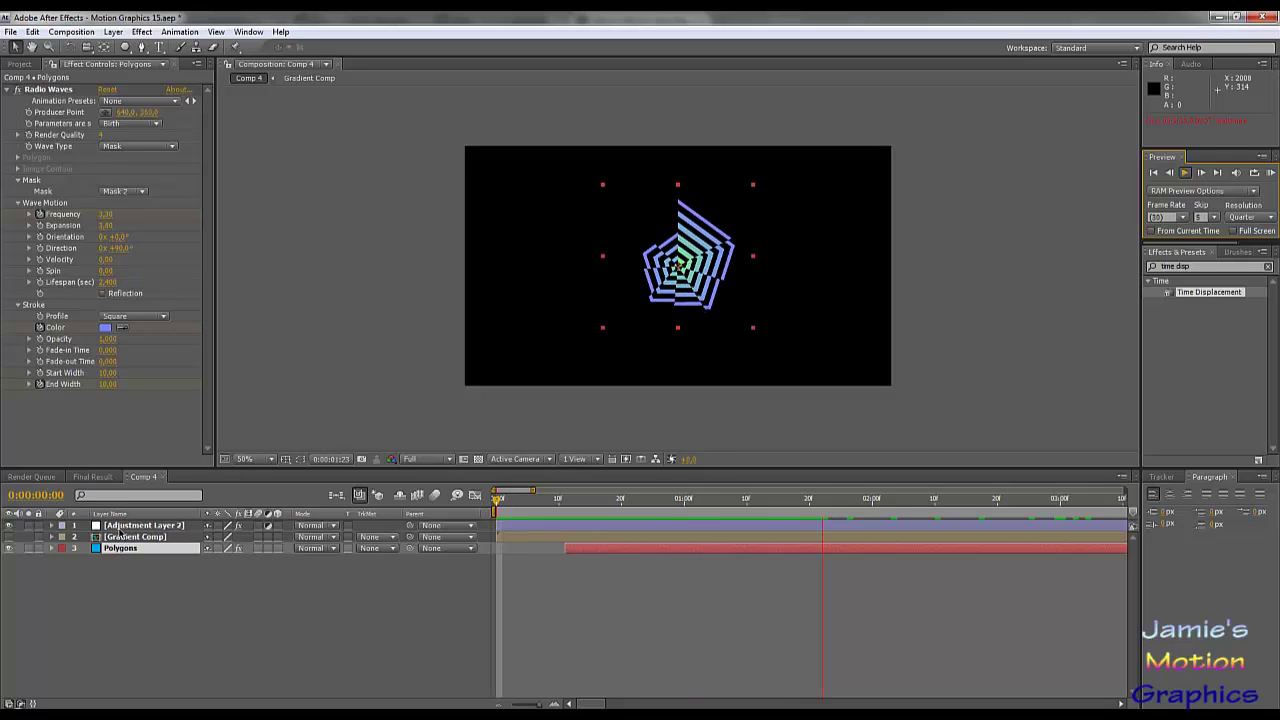
key("space")
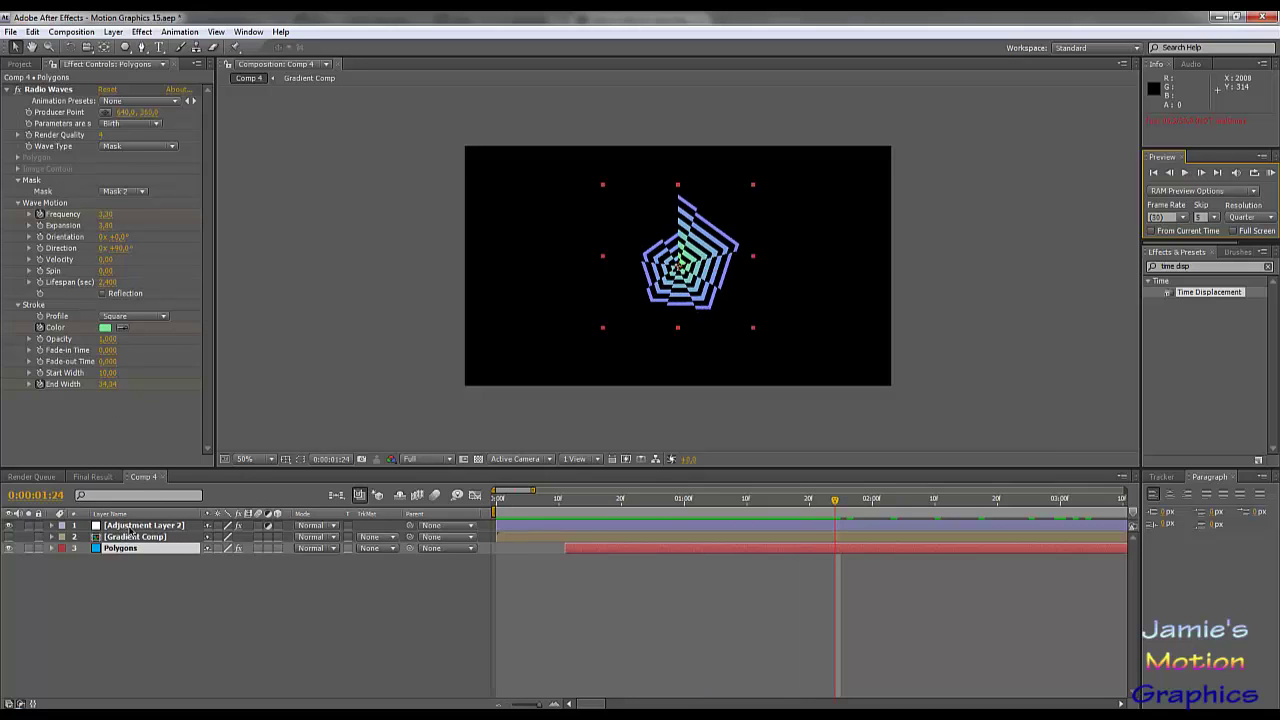
left_click(131, 526)
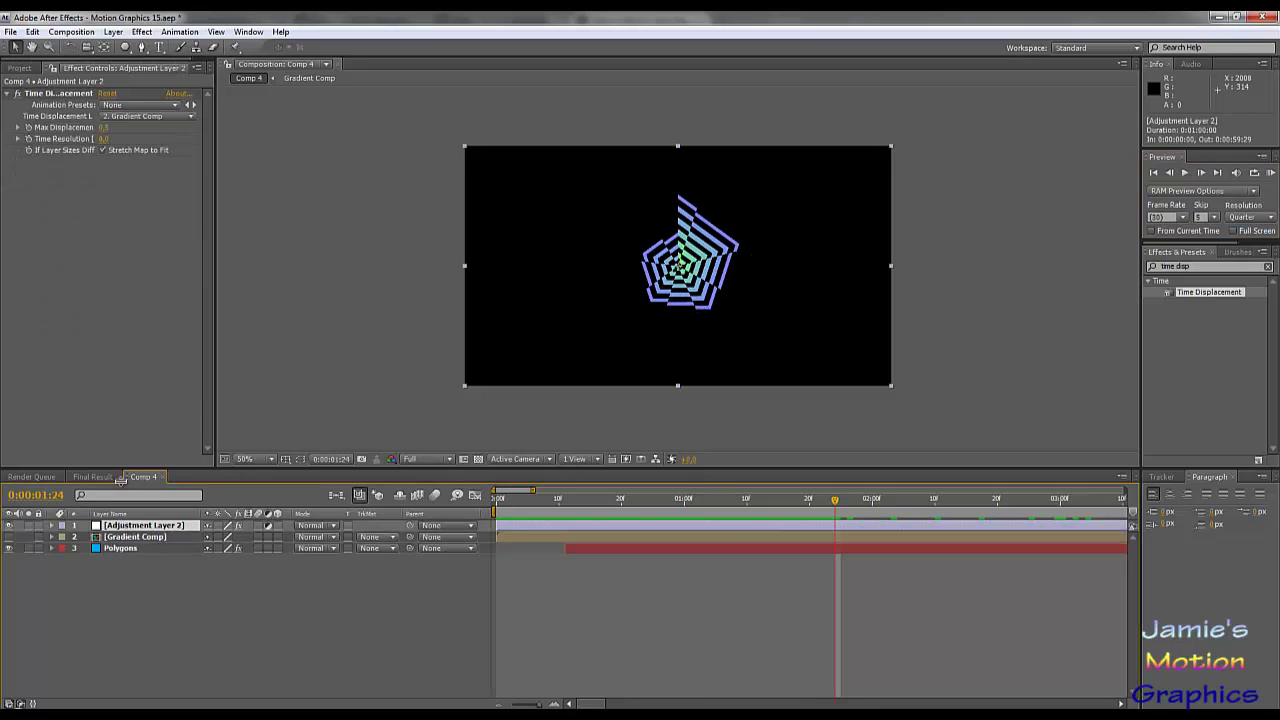
double_click(134, 538)
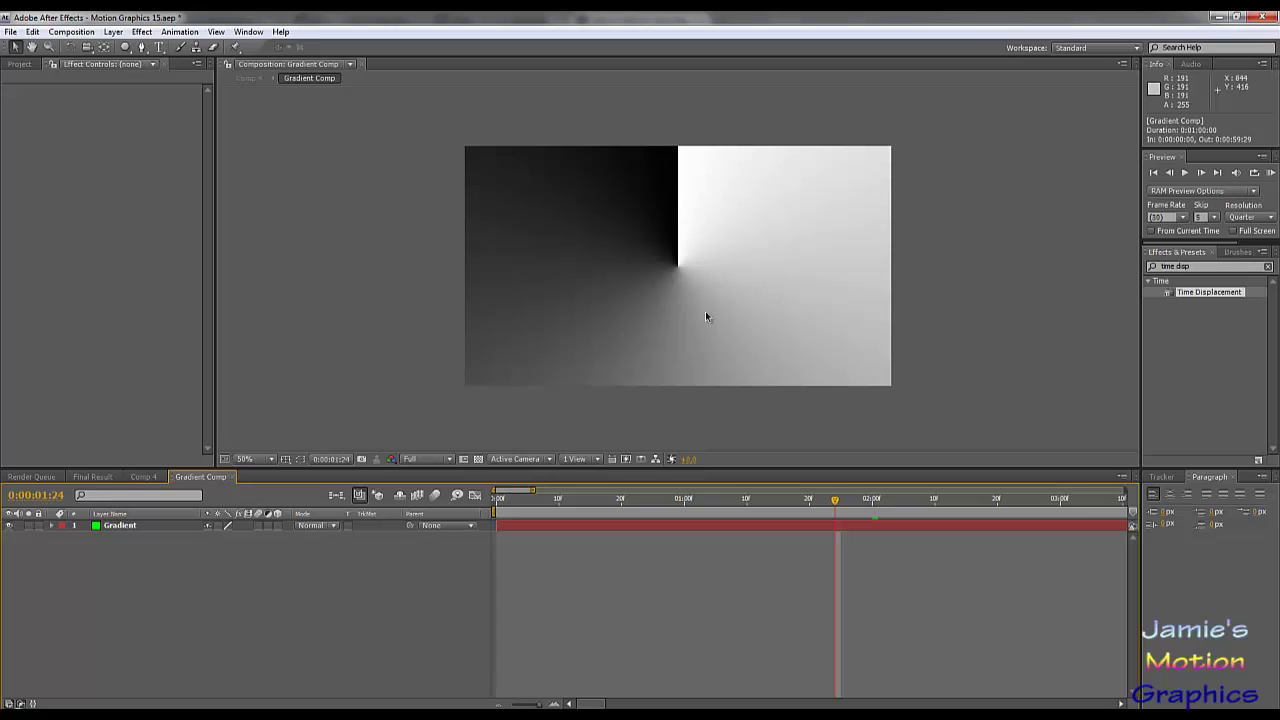
Close the Gradient Comp tab and scrub through Comp 4's growing pentagon animation.
left_click(150, 478)
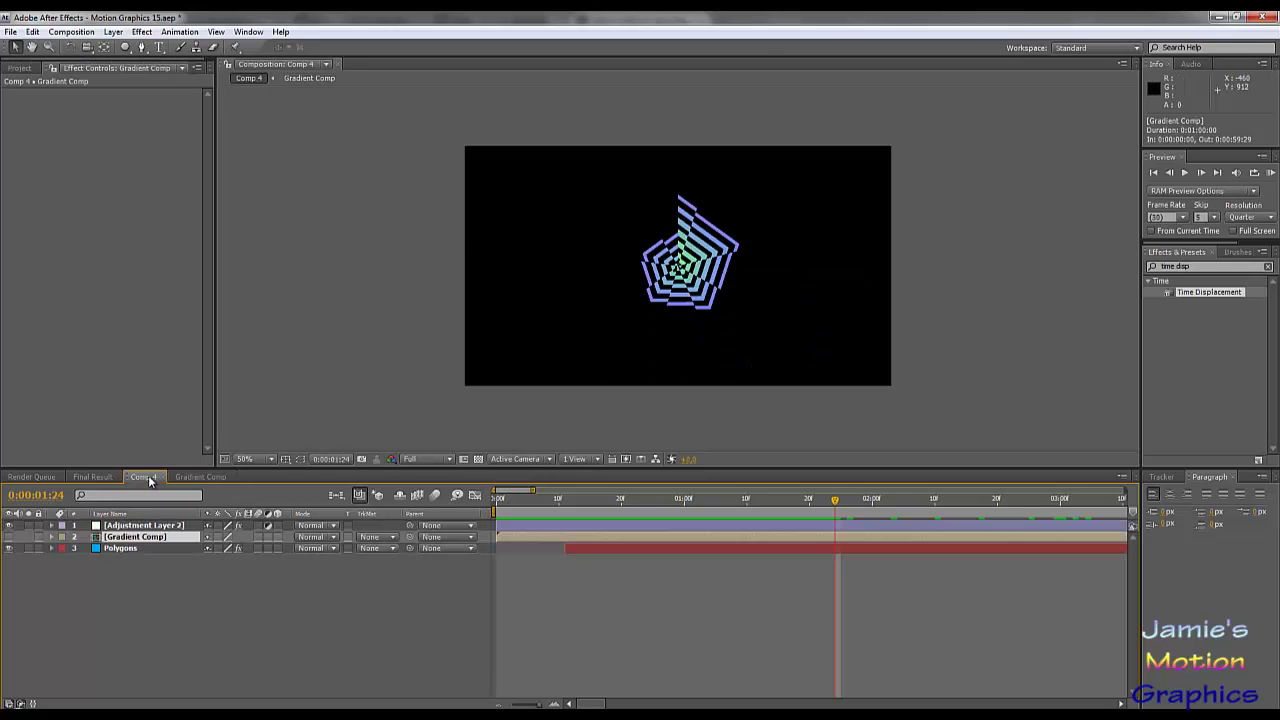
left_click(205, 478)
left_click(232, 477)
left_click_drag(812, 505, 565, 548)
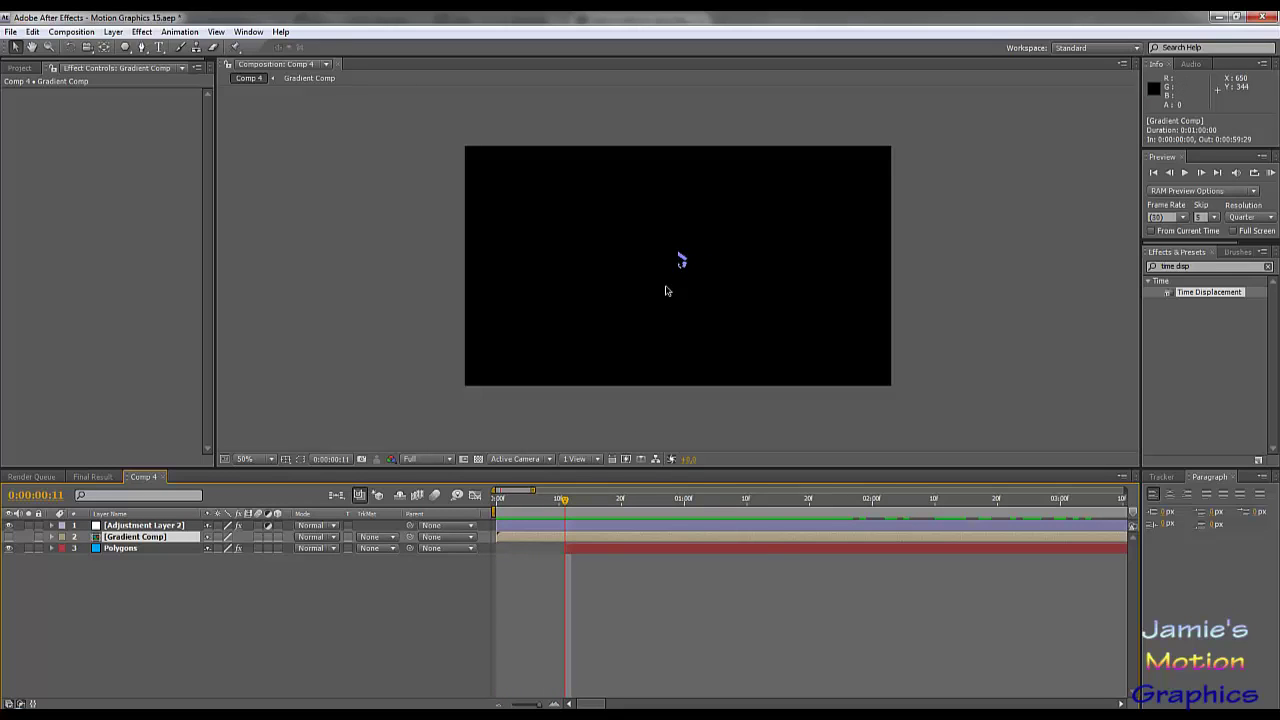
left_click_drag(593, 505, 673, 503)
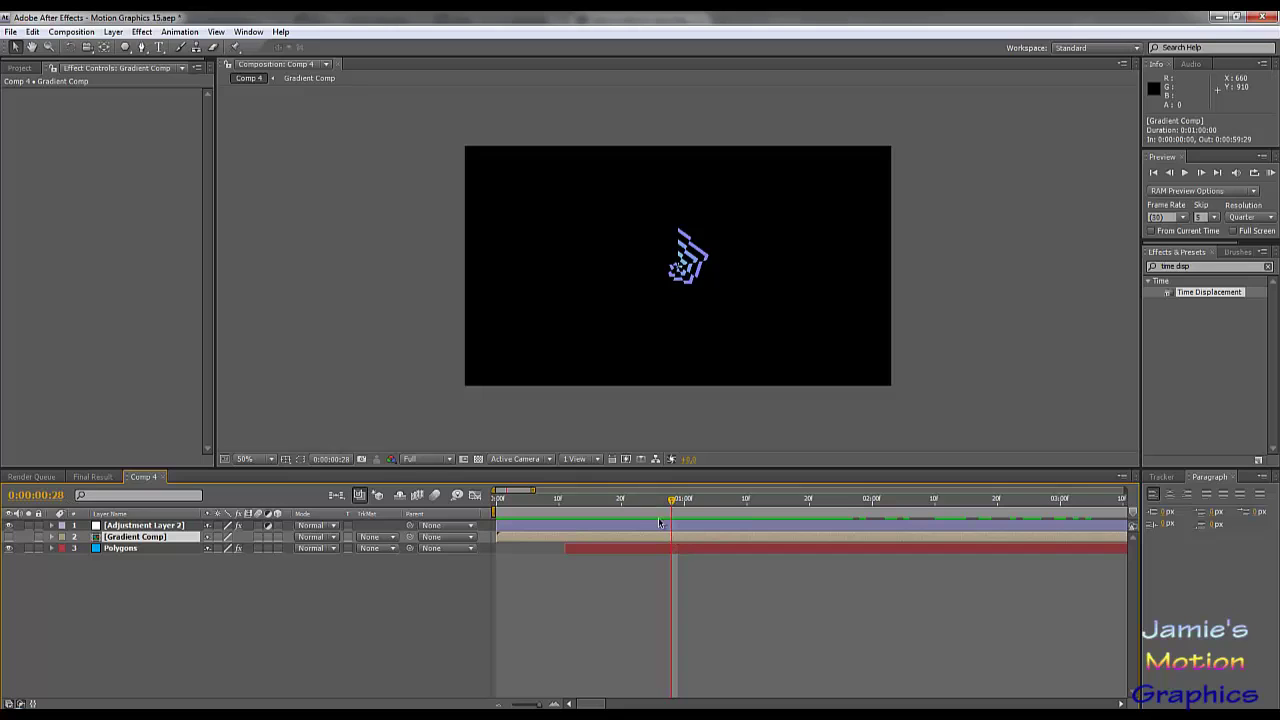
left_click_drag(672, 505, 436, 507)
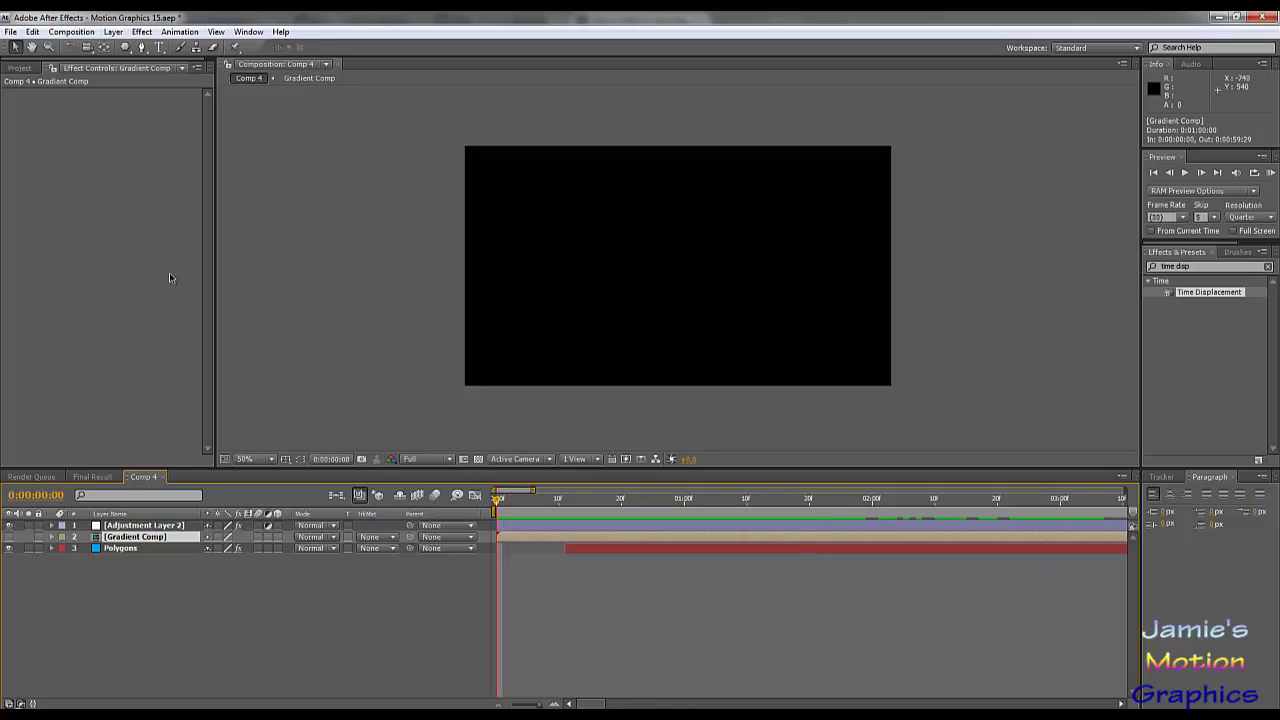
Create a new shape layer and draw a pentagon out from the comp centre.
left_click(113, 31)
mouse_move(252, 49)
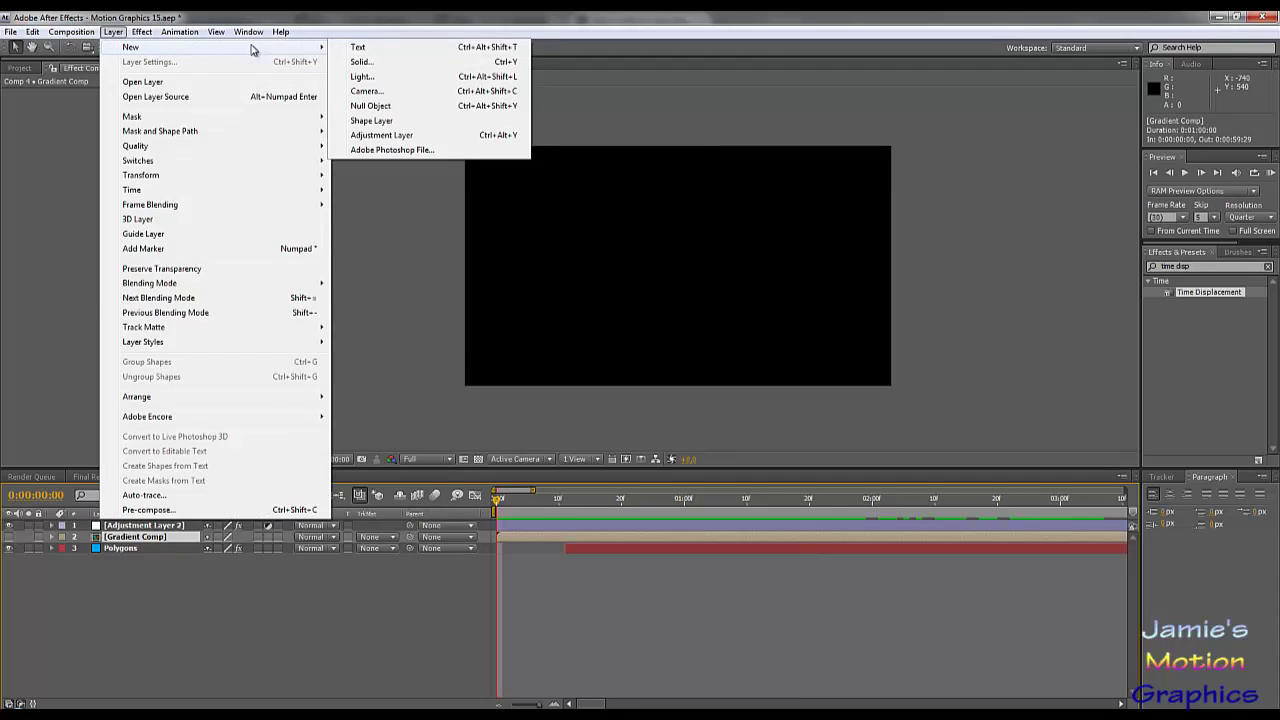
left_click(390, 121)
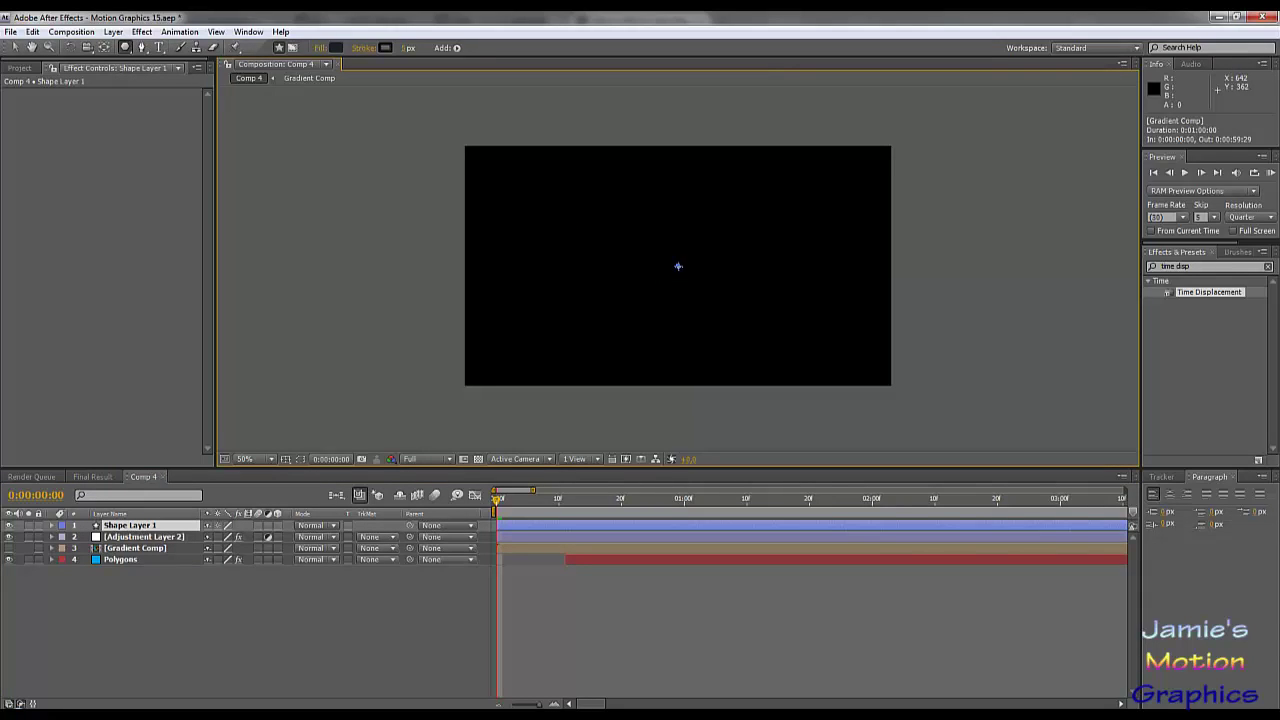
left_click_drag(678, 266, 678, 200)
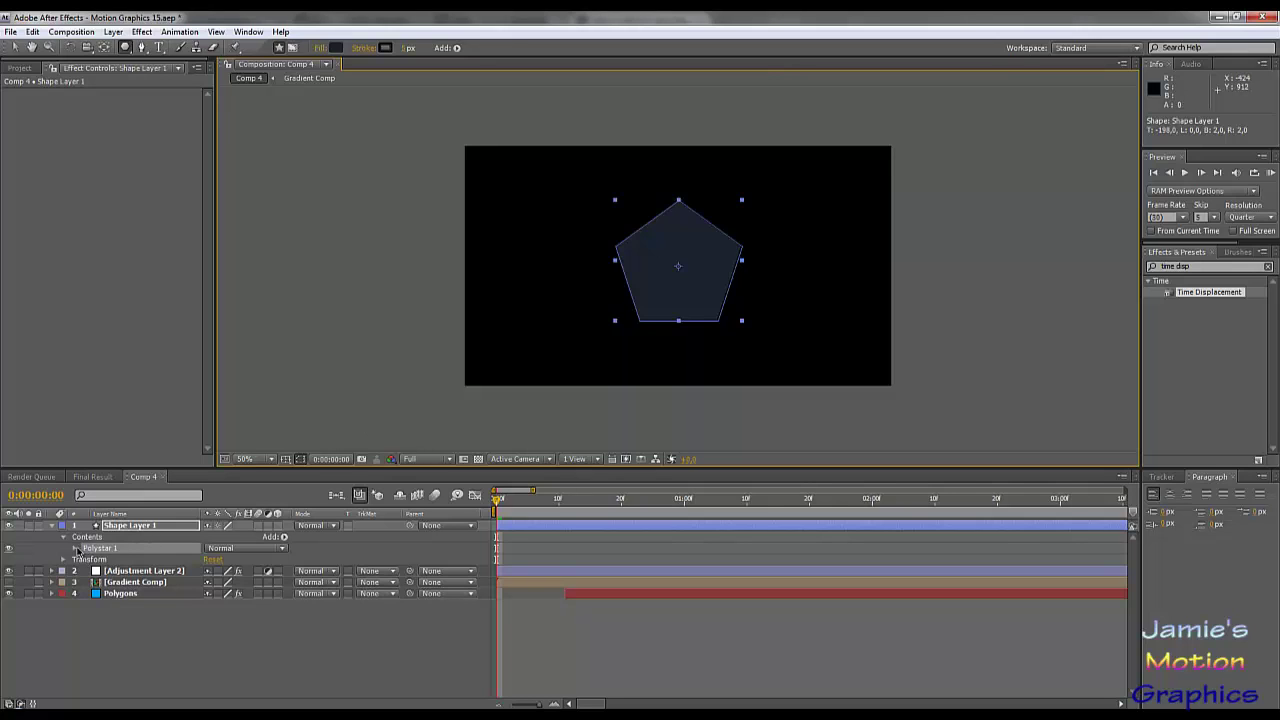
Delete the Polystar's Fill 1 and expand Stroke 1's properties.
left_click(75, 550)
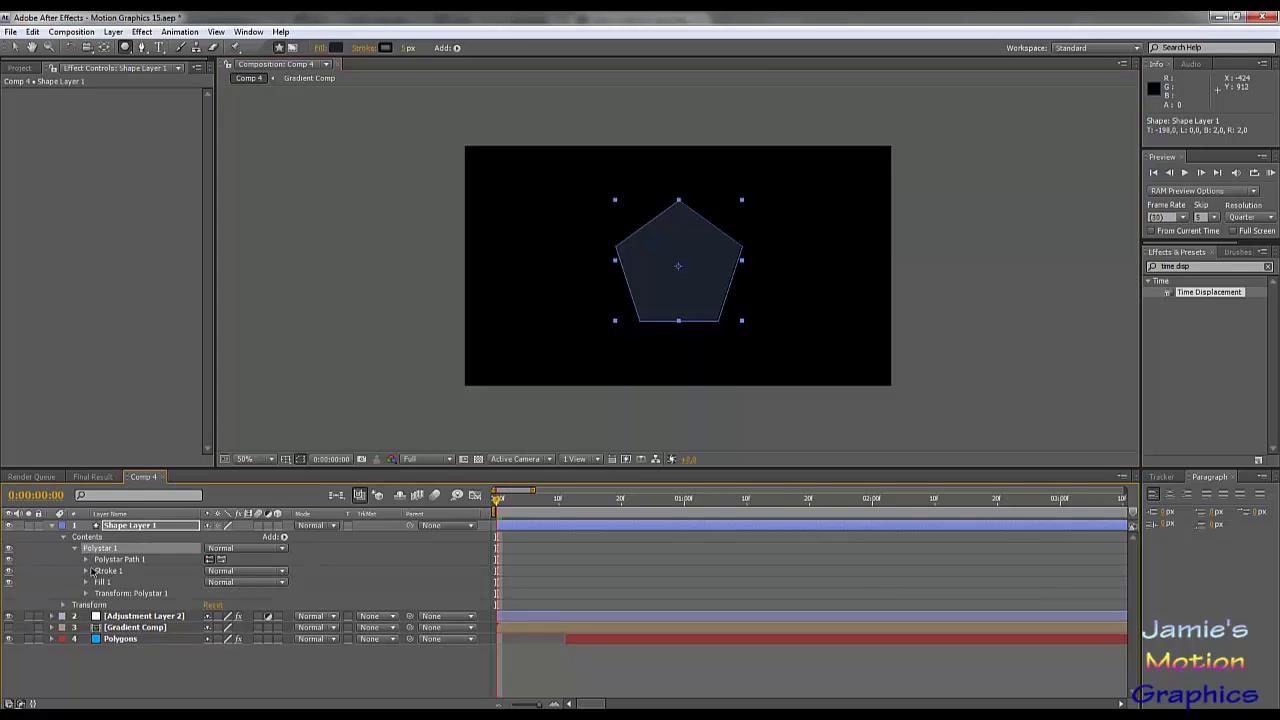
left_click(104, 584)
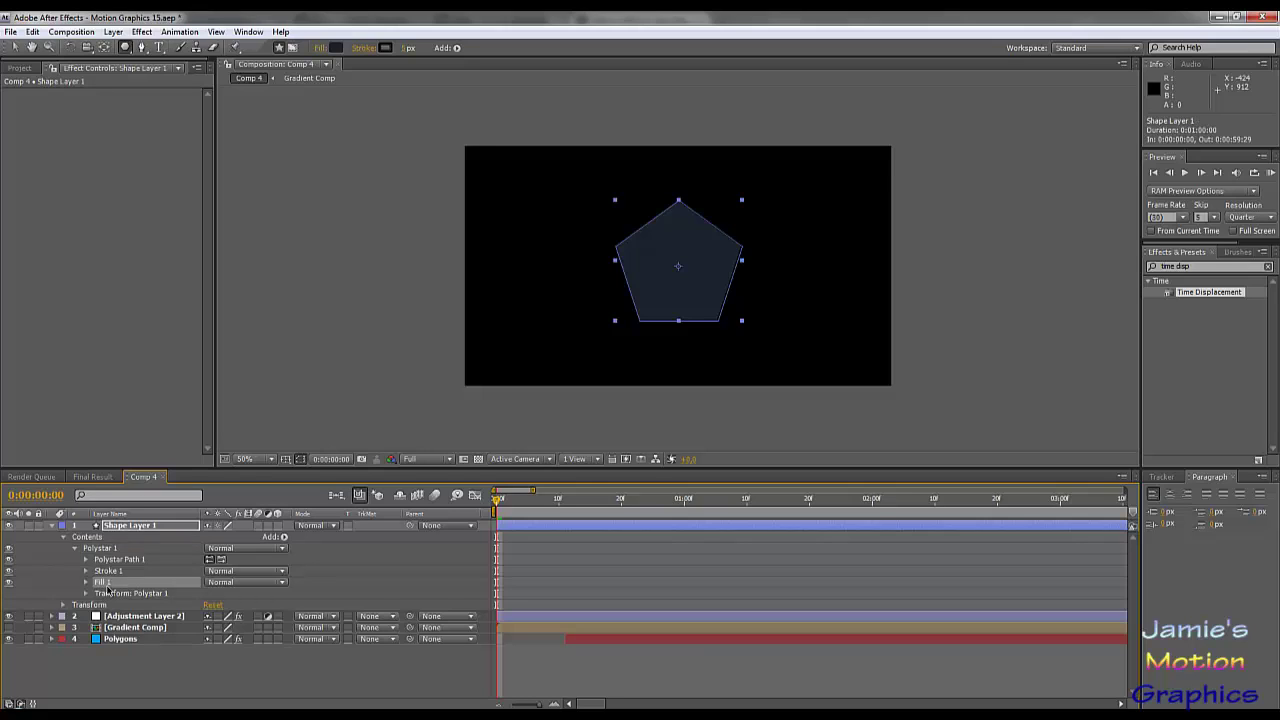
key("Delete")
left_click(106, 572)
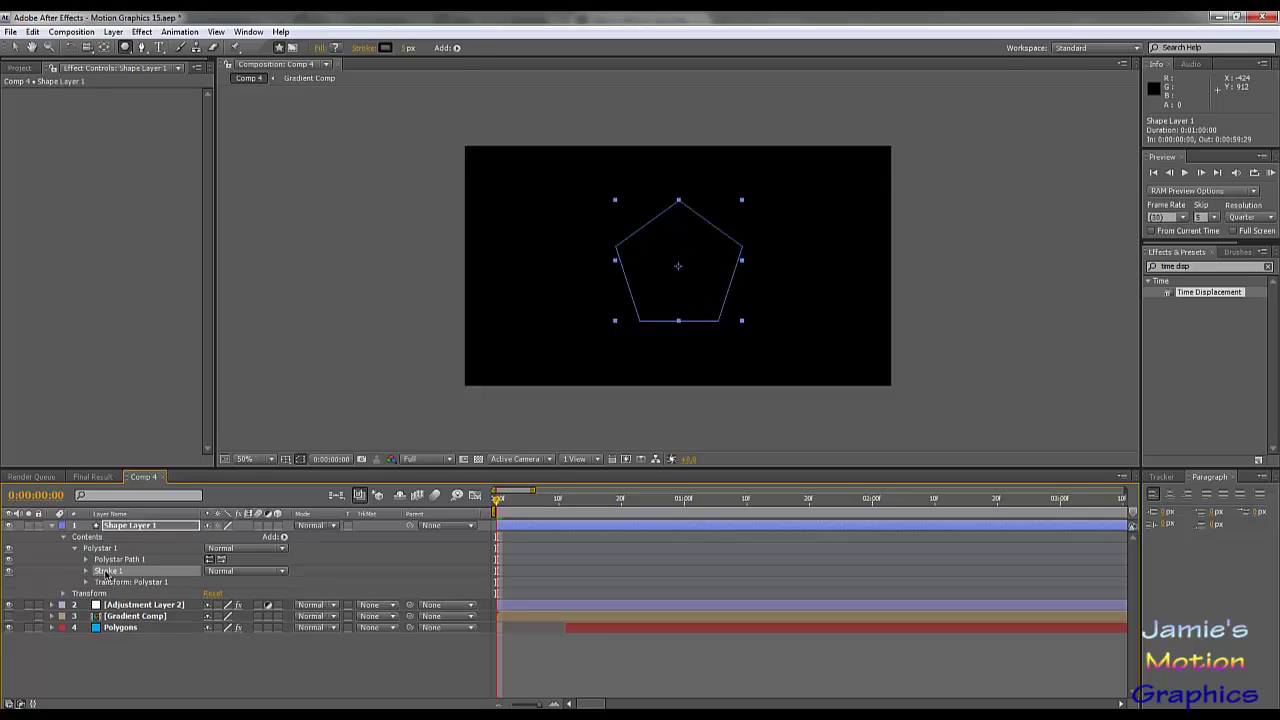
left_click(86, 571)
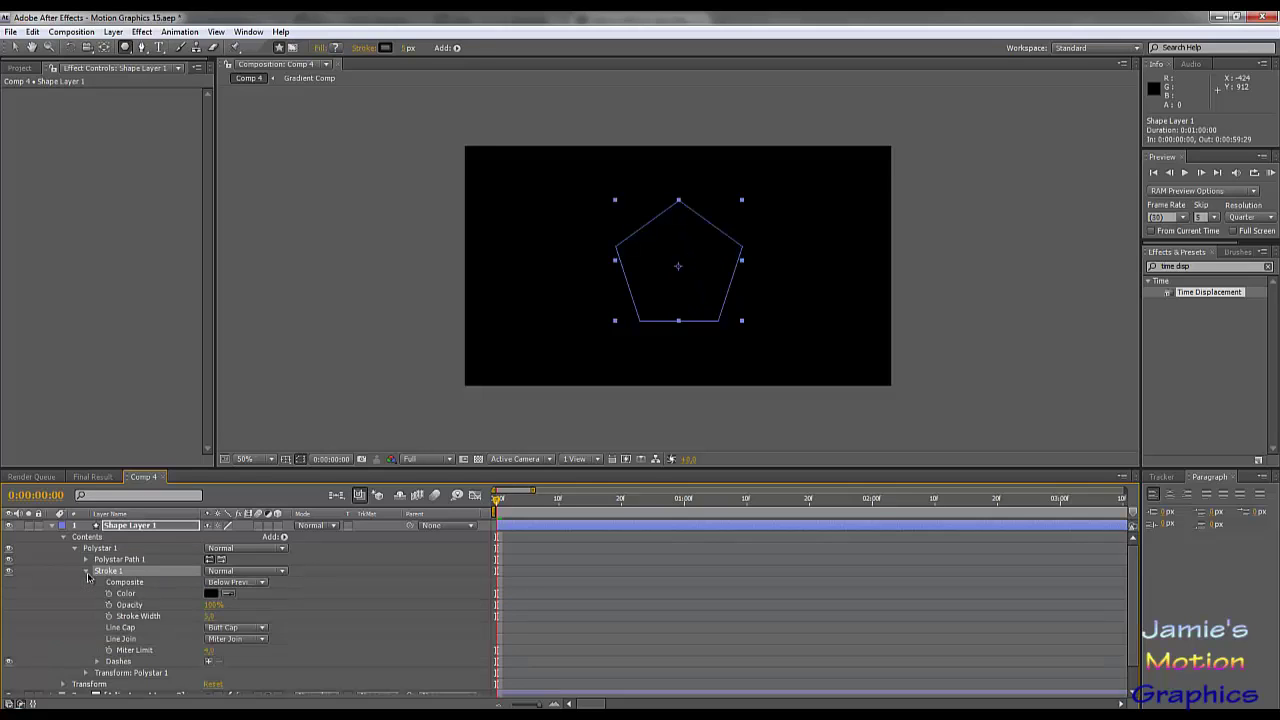
Set the pentagon's stroke colour to white (FFFFFF).
left_click(211, 593)
left_click(320, 417)
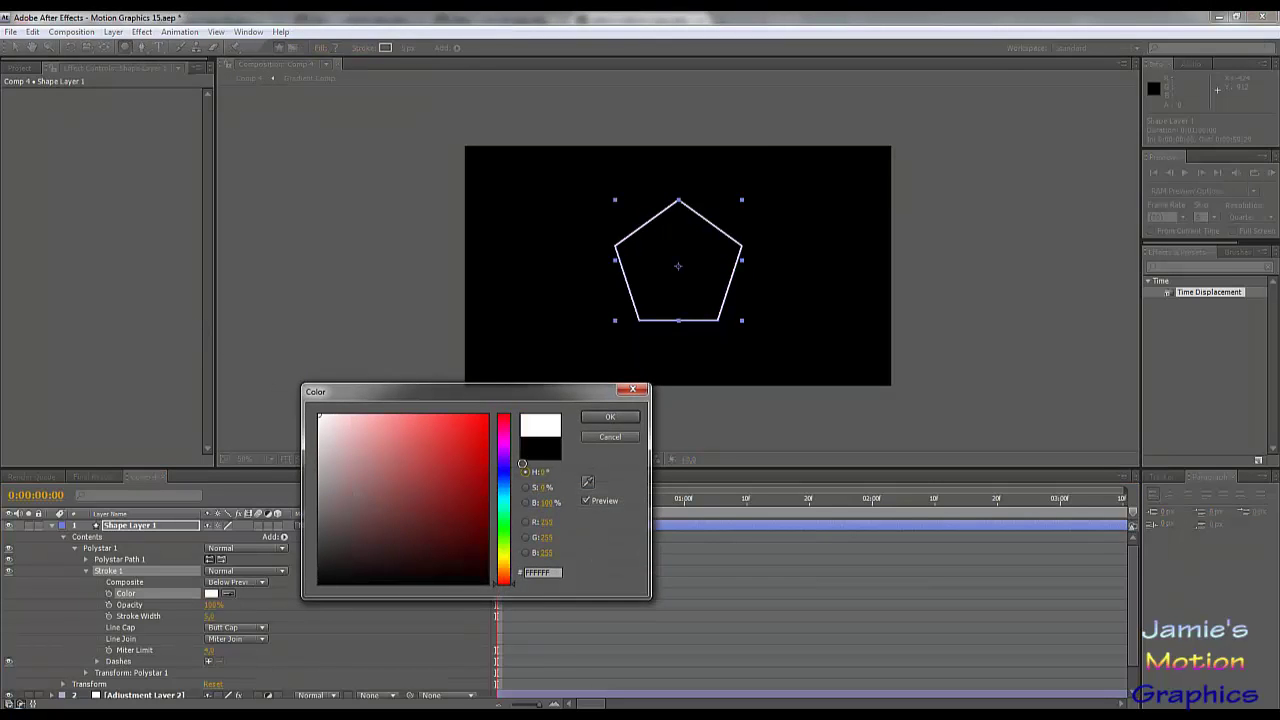
left_click(606, 418)
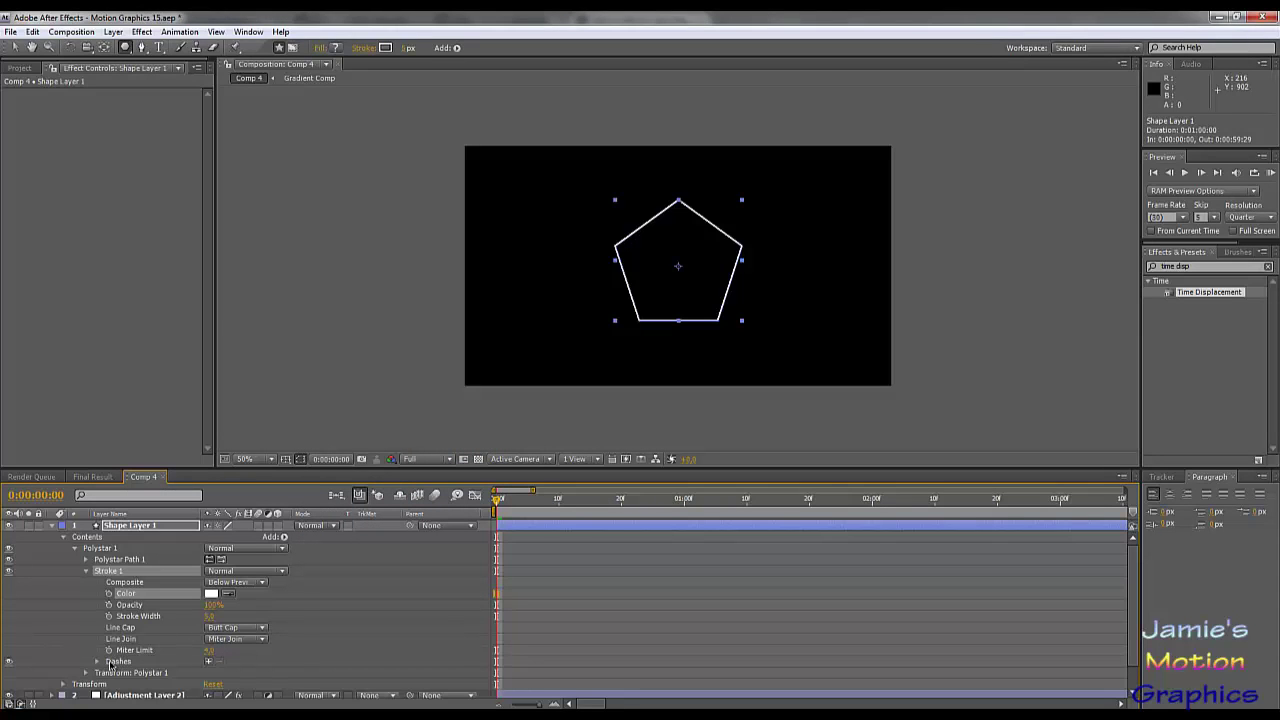
Add Dash and Gap to the stroke, thicken it, widen the gaps and set Dash to 0.
left_click(208, 661)
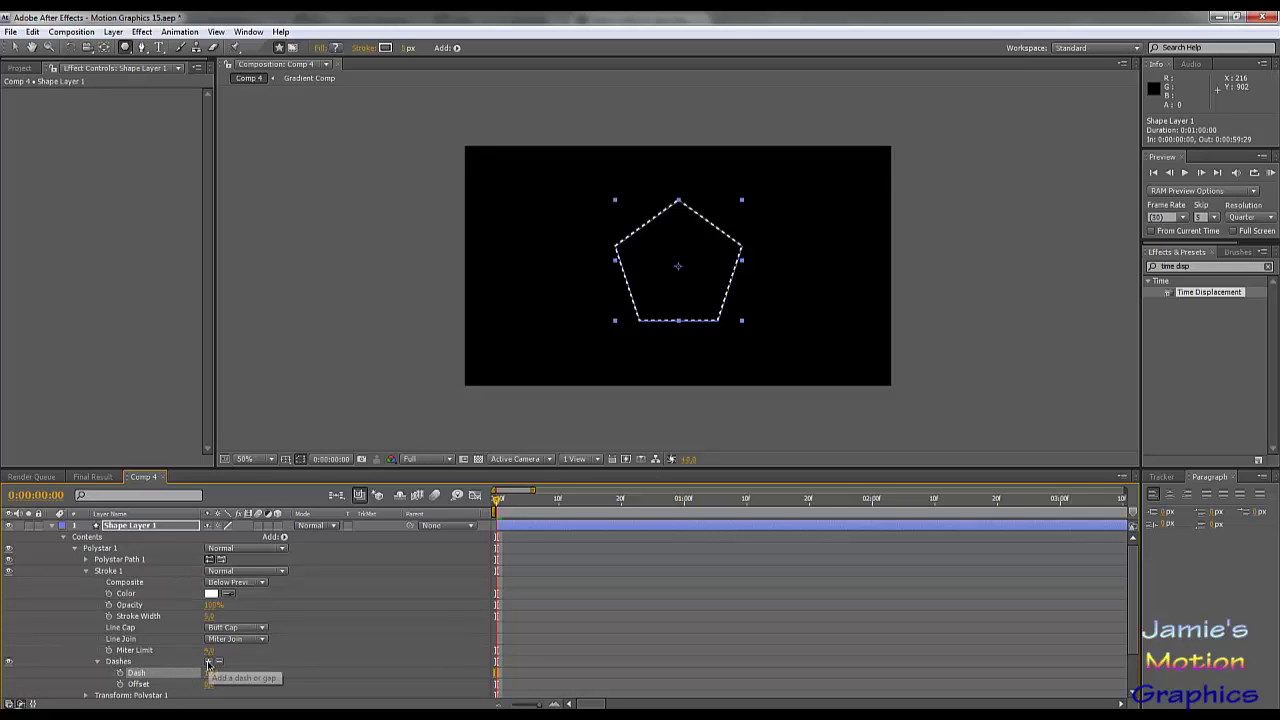
left_click(208, 661)
scroll(212, 664, "down", 2)
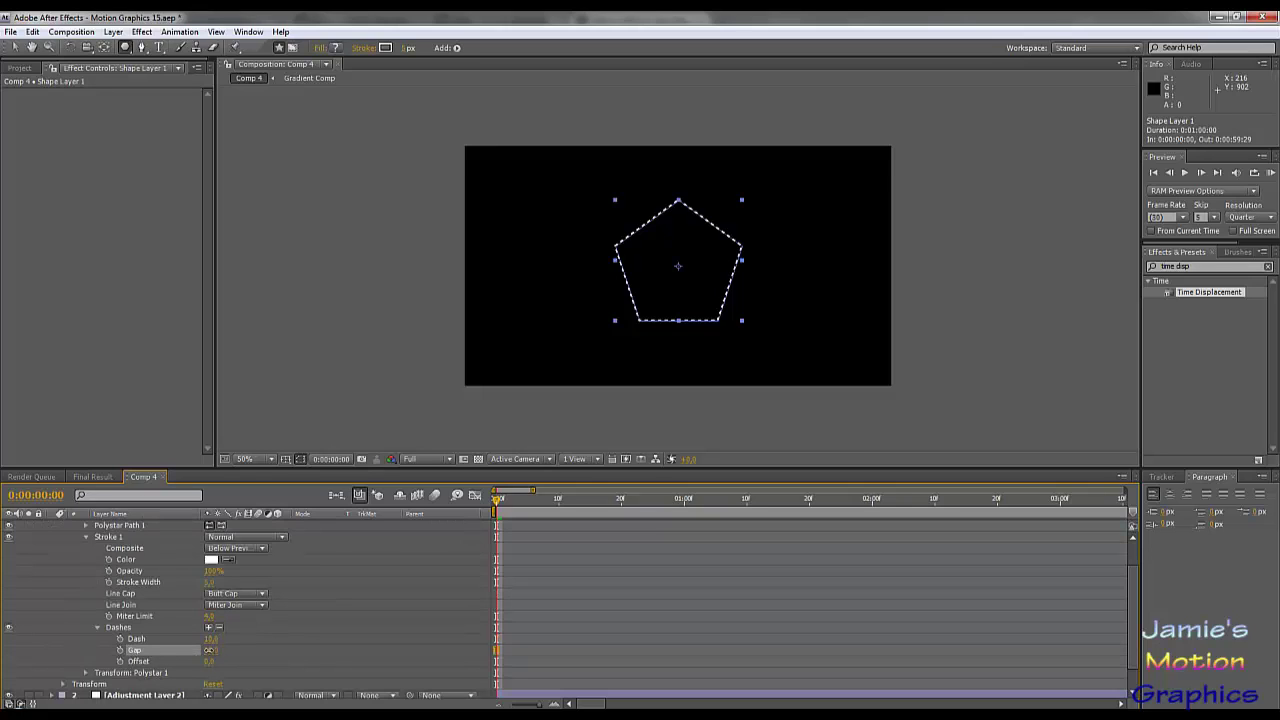
left_click_drag(210, 650, 257, 643)
left_click_drag(210, 585, 238, 582)
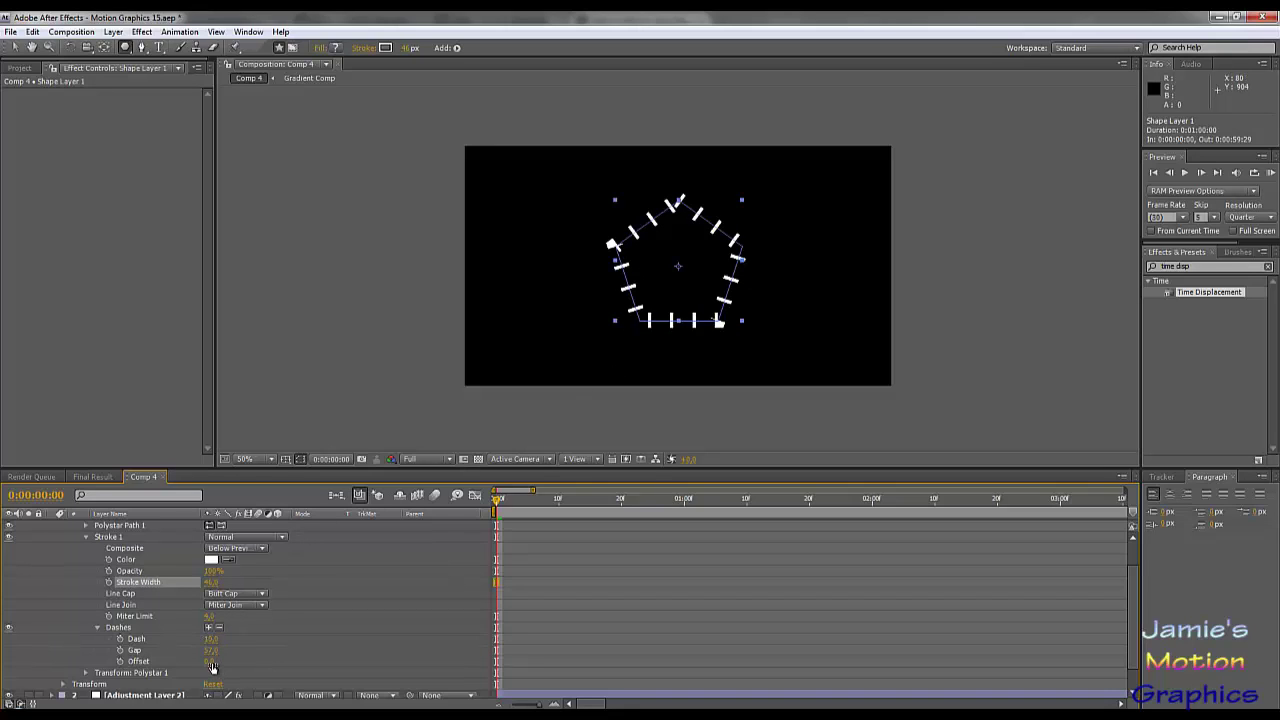
mouse_move(211, 650)
left_mouse_down()
mouse_move(182, 651)
mouse_move(216, 651)
left_mouse_up()
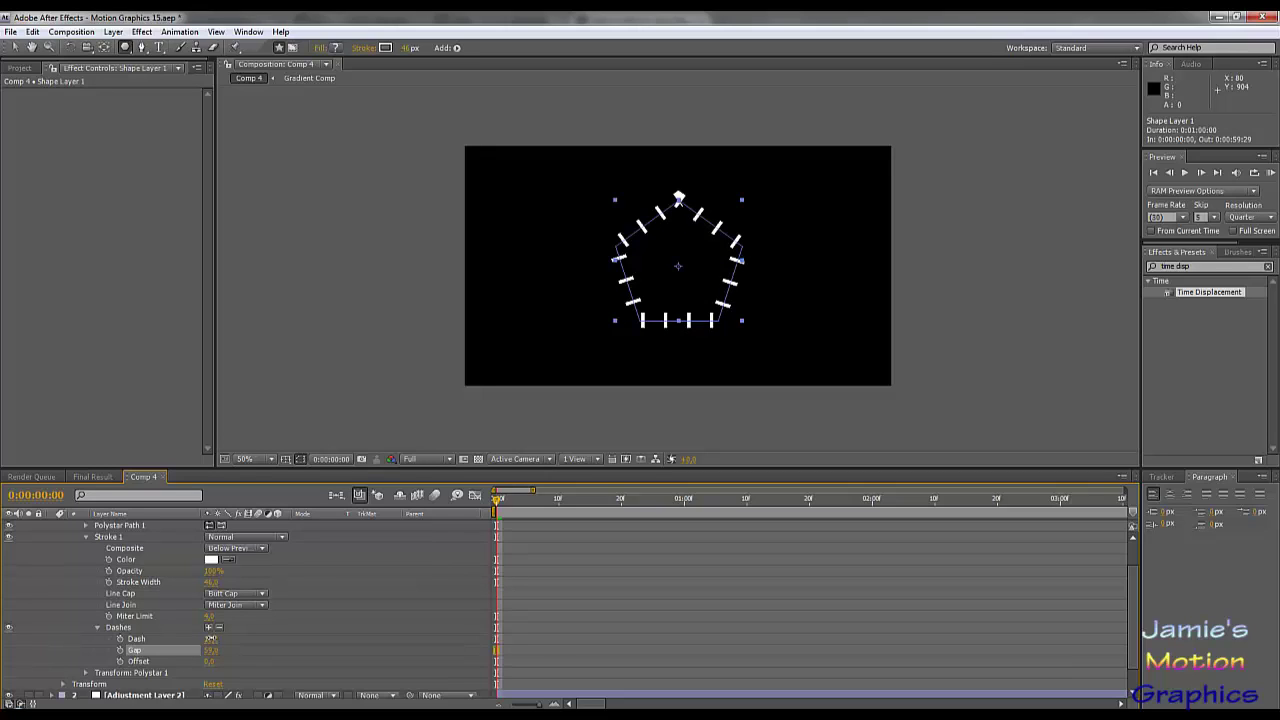
left_click_drag(211, 638, 190, 639)
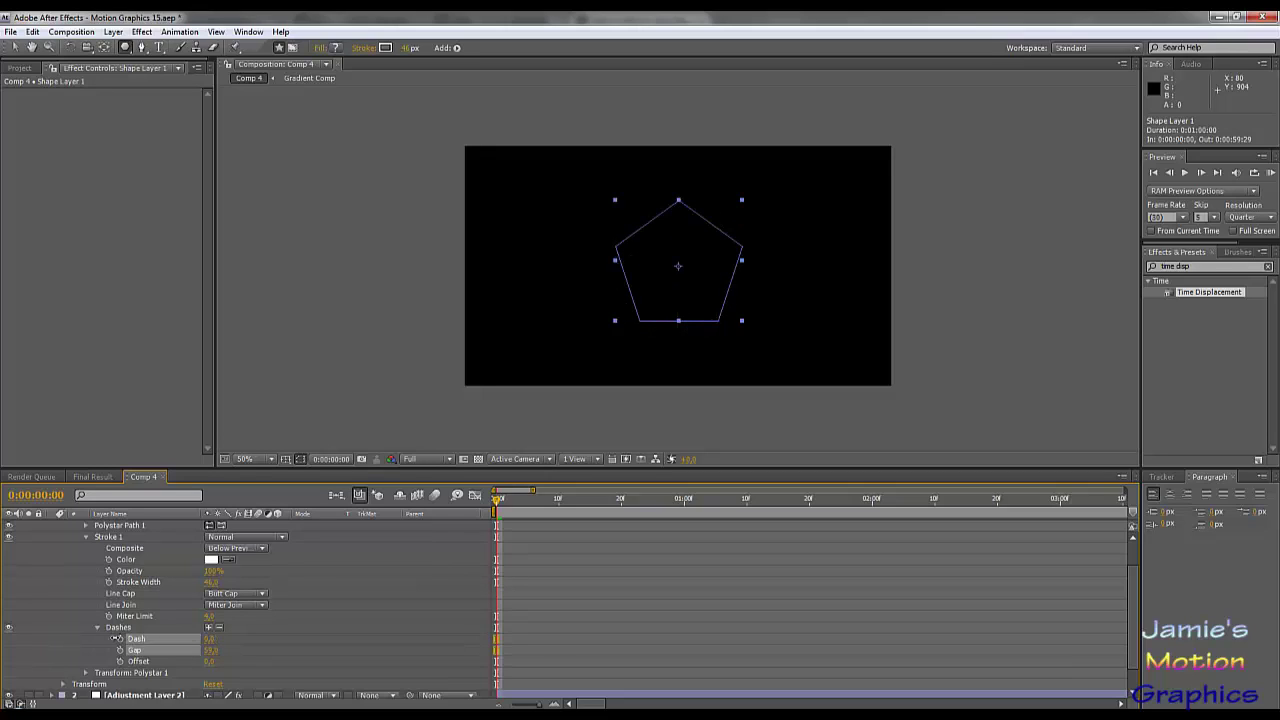
Give the stroke Round Cap line caps and a Stroke Width of 20.
left_click(232, 595)
left_click(249, 612)
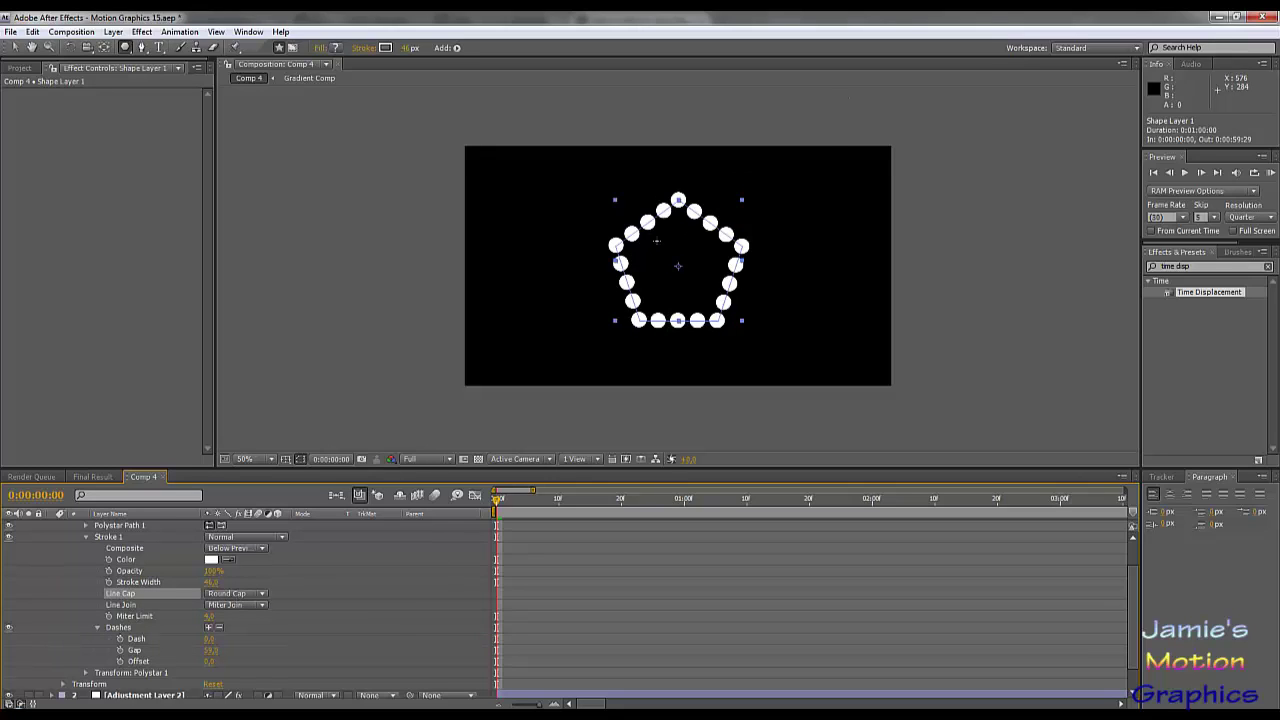
left_click(211, 584)
type("20")
key("Return")
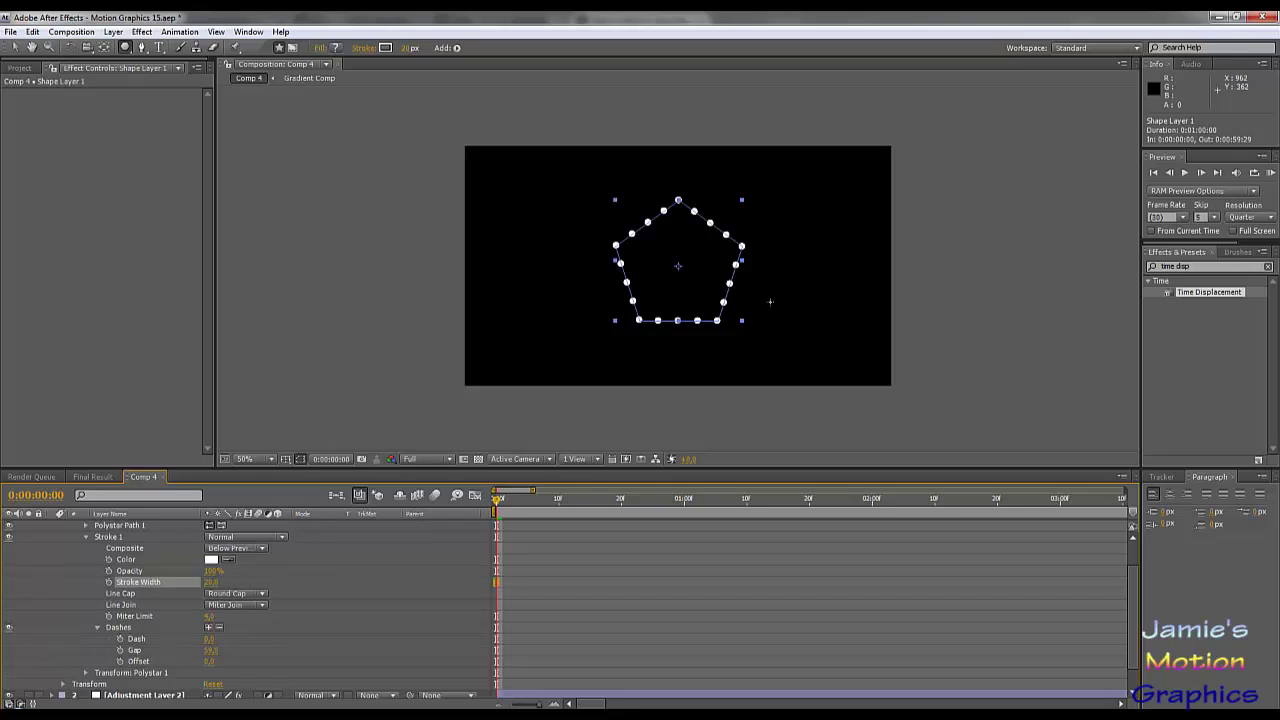
Scale the Polystar 1 transform to about 149% so the dots encircle the spiral.
left_click_drag(497, 505, 987, 550)
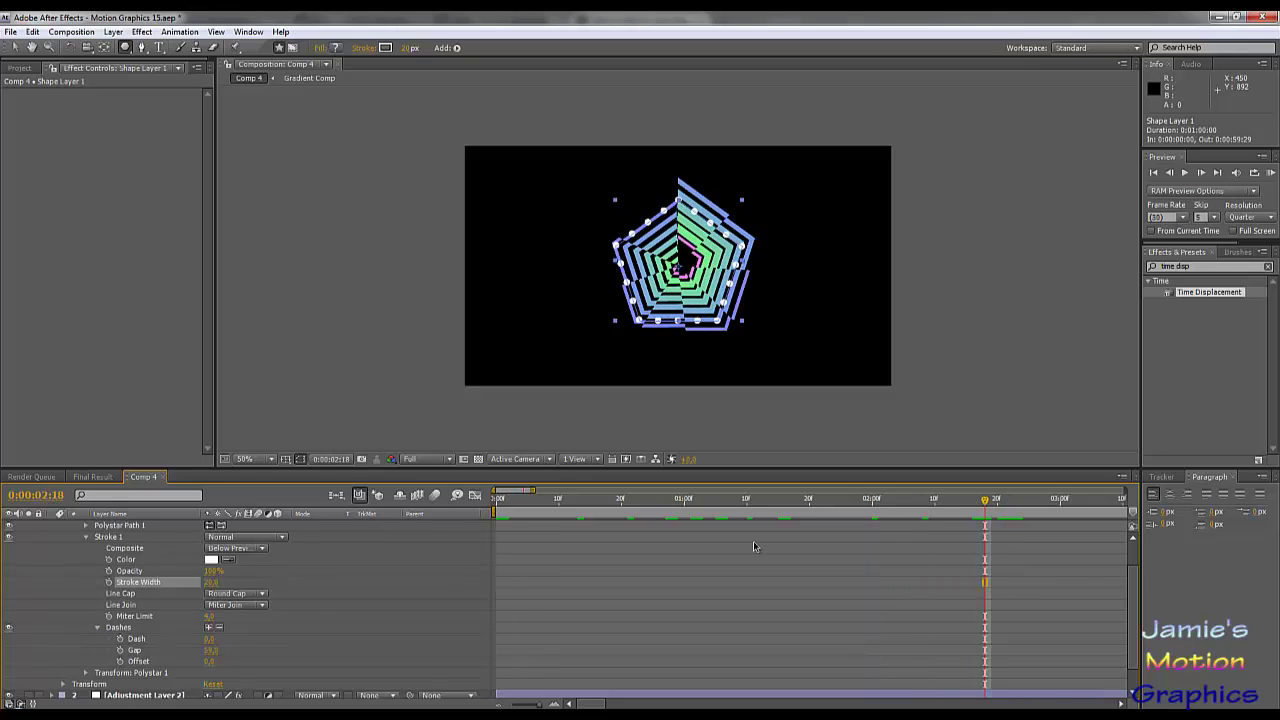
left_click(148, 674)
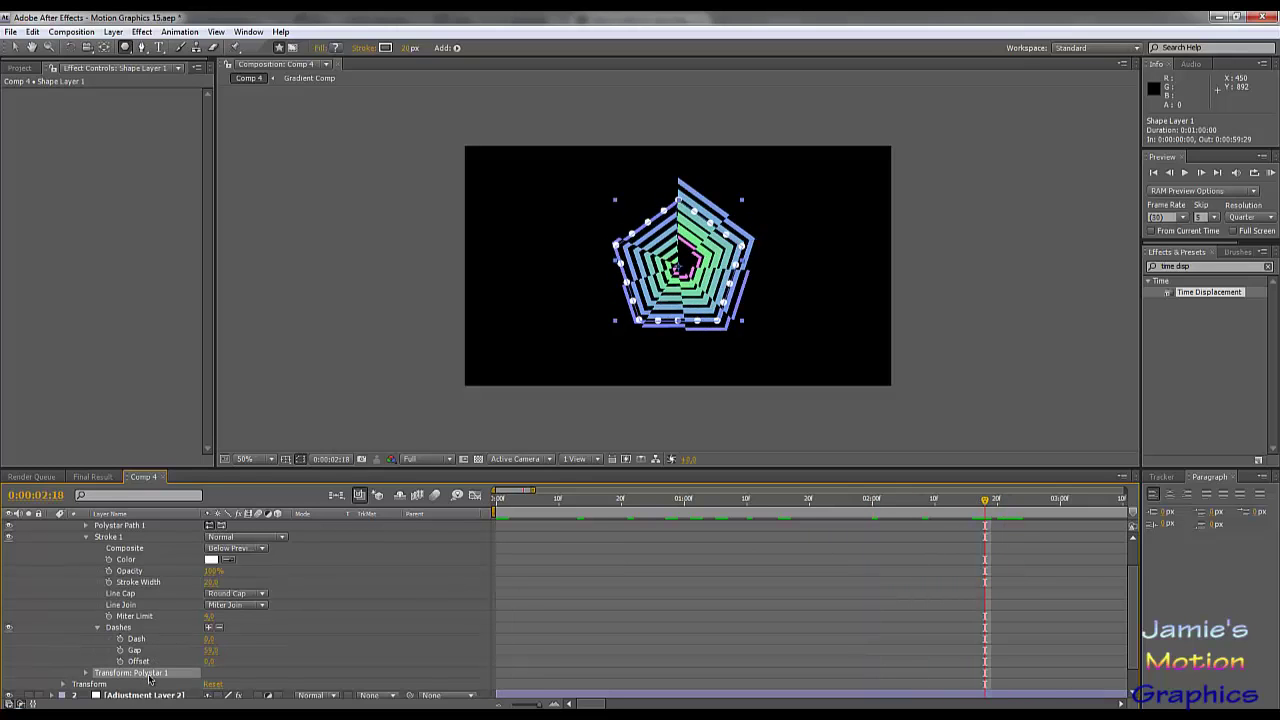
left_click(86, 673)
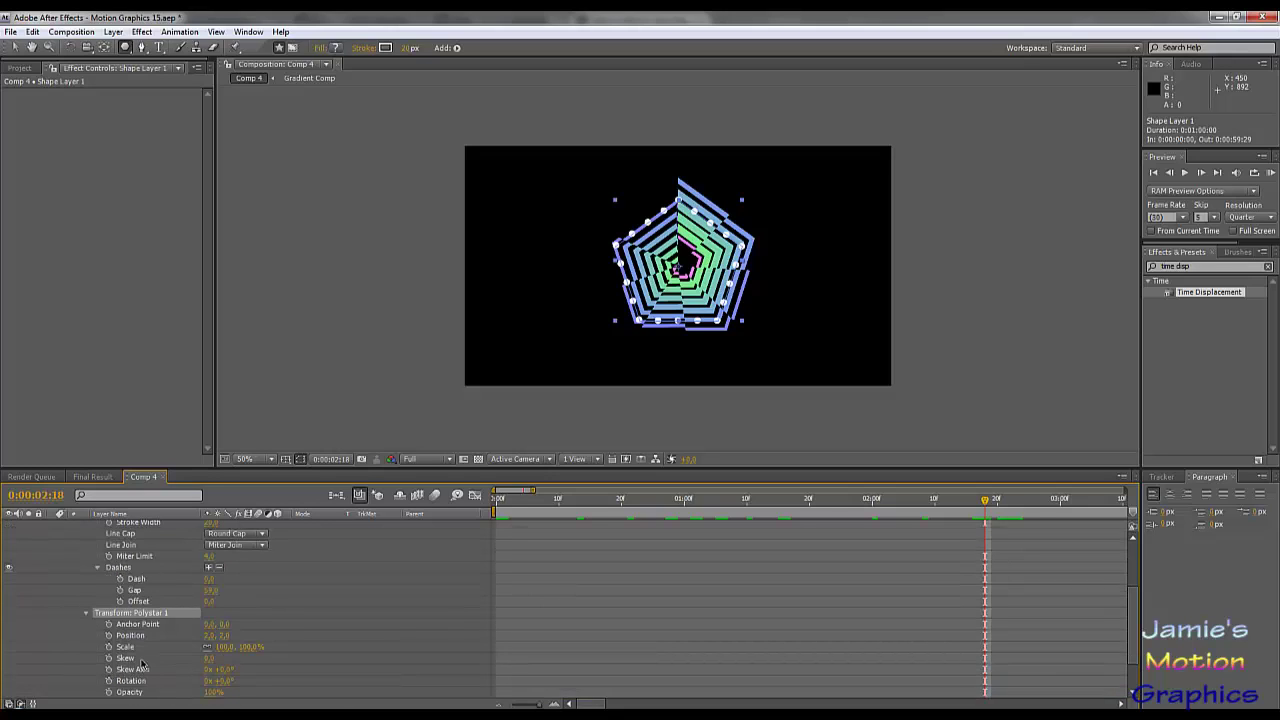
left_click_drag(220, 648, 259, 649)
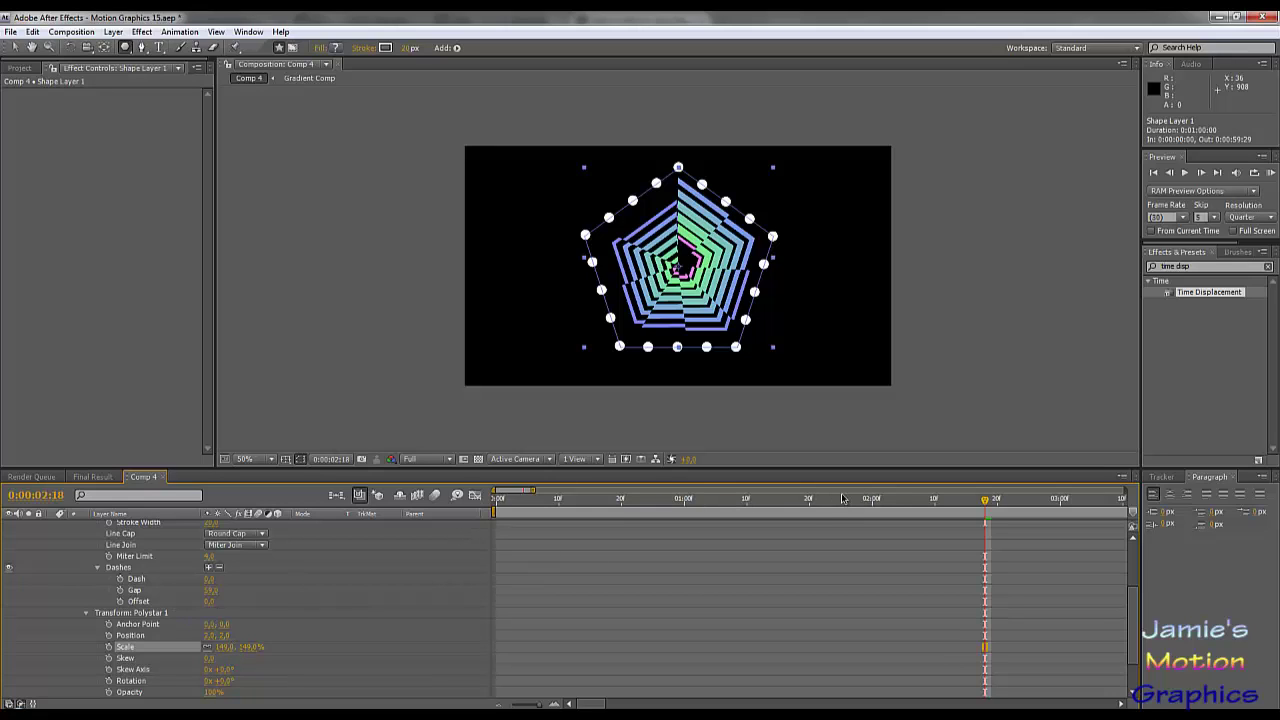
left_click(87, 614)
scroll(130, 630, "up", 3)
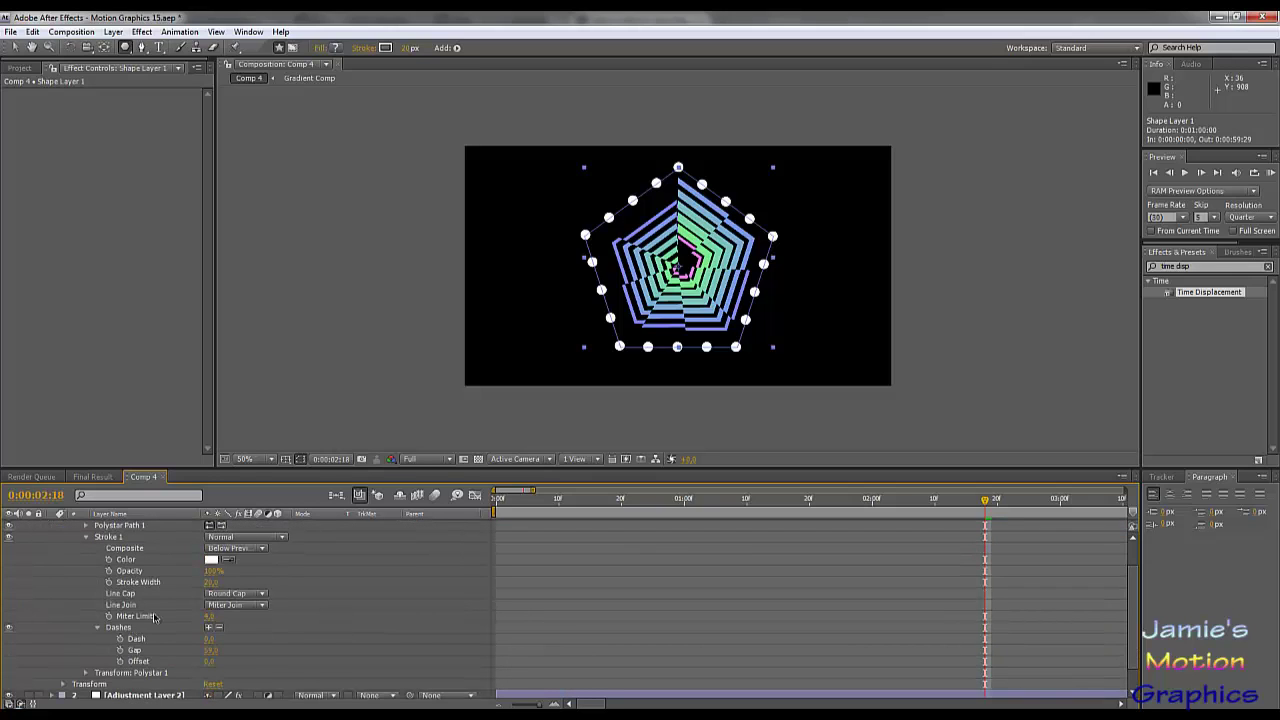
scroll(133, 587, "up", 3)
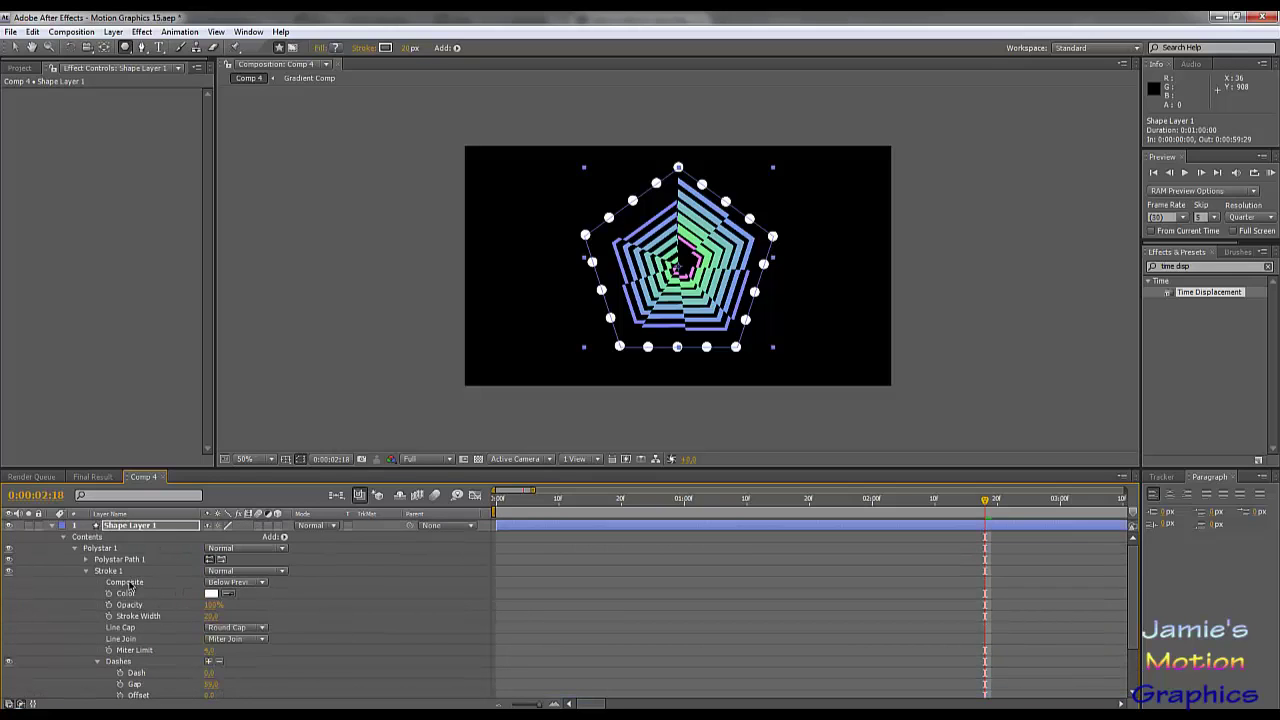
scroll(120, 648, "down", 5)
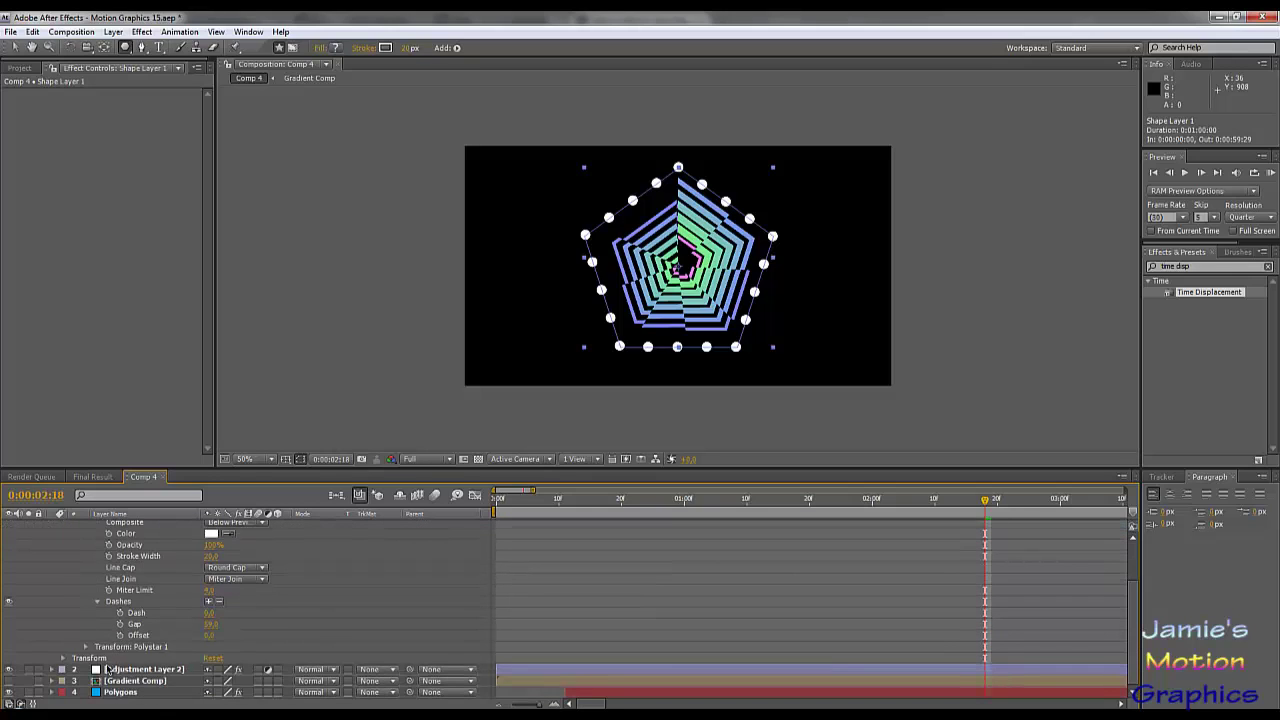
left_click(130, 670)
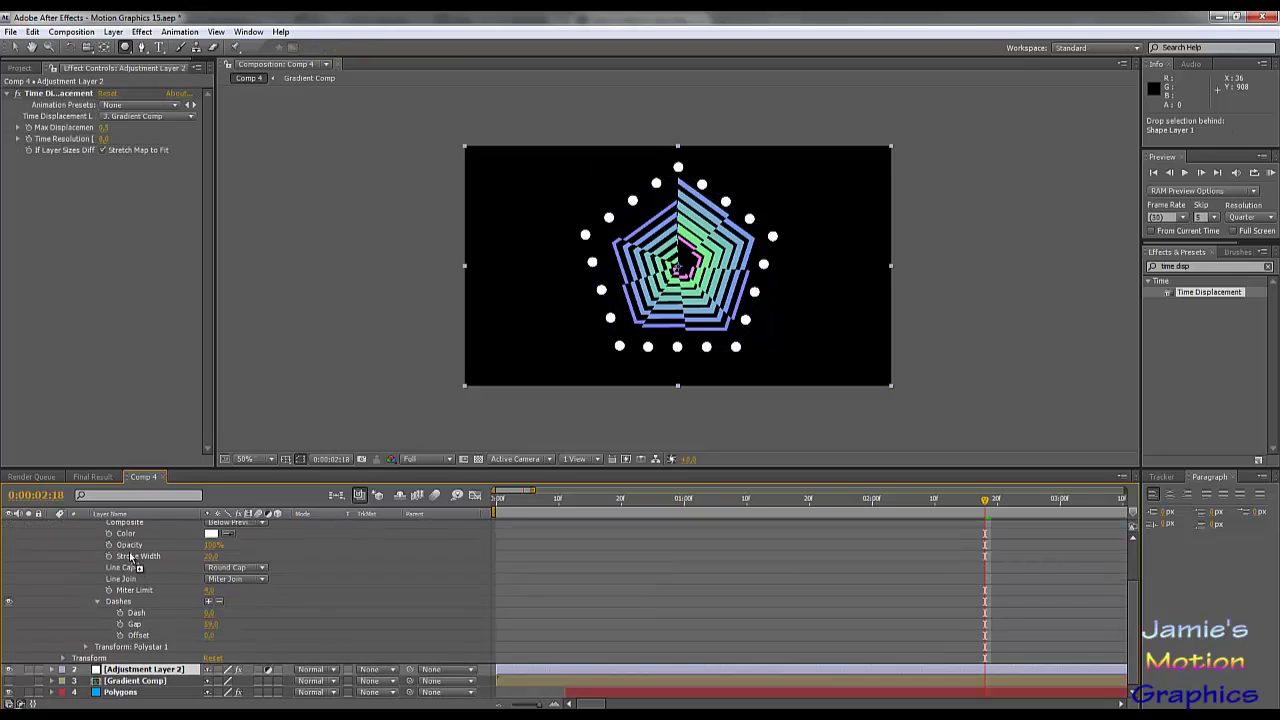
left_click_drag(136, 530, 120, 537)
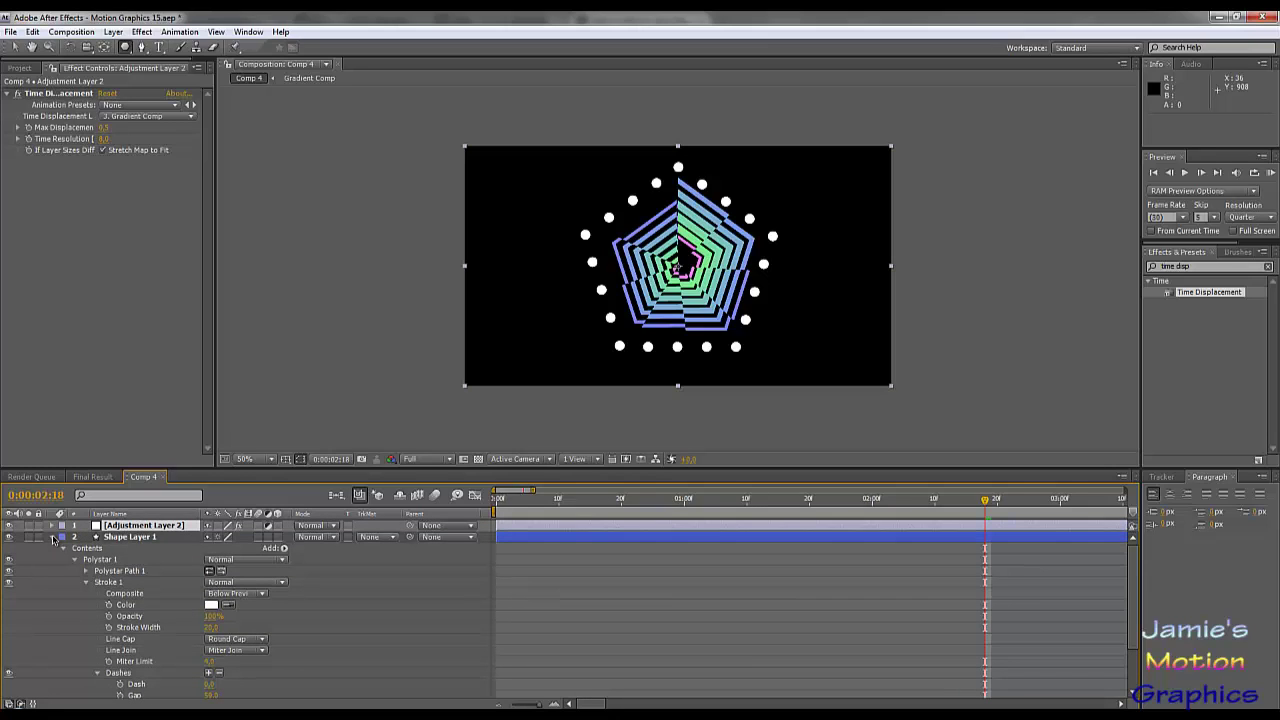
mouse_move(574, 505)
left_mouse_down()
mouse_move(520, 510)
mouse_move(980, 516)
mouse_move(690, 512)
left_mouse_up()
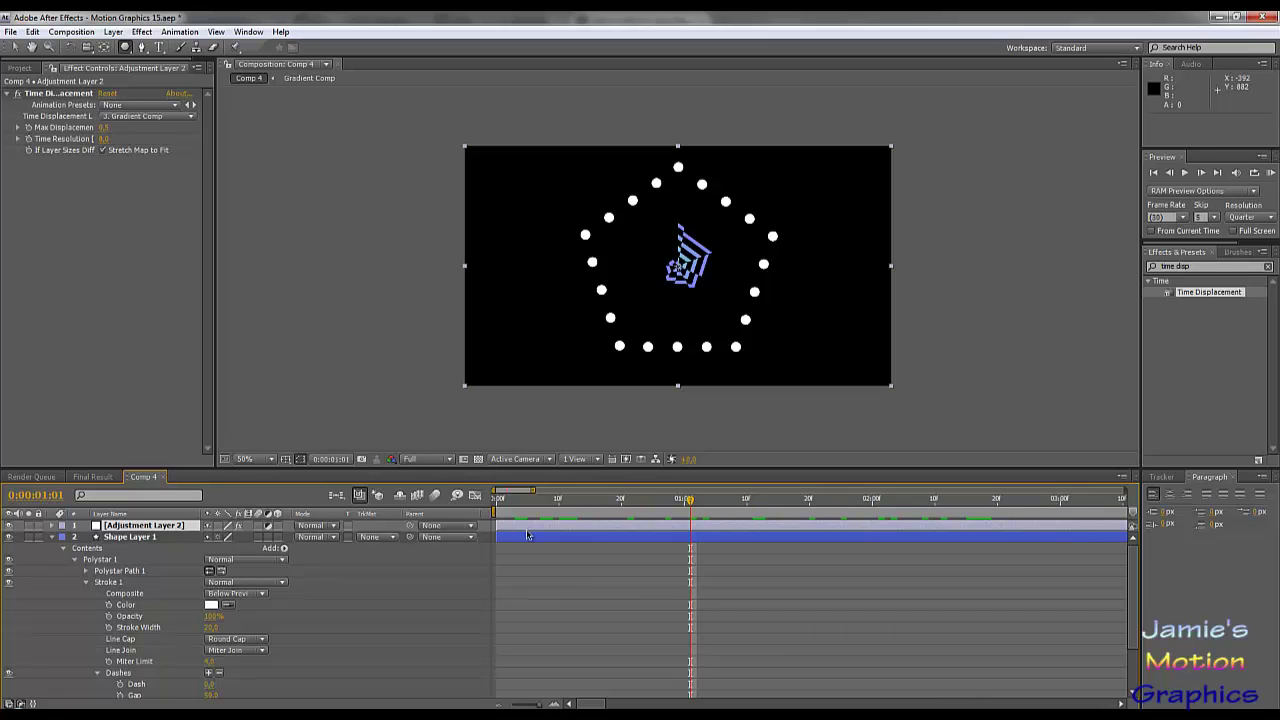
left_click_drag(690, 508, 495, 512)
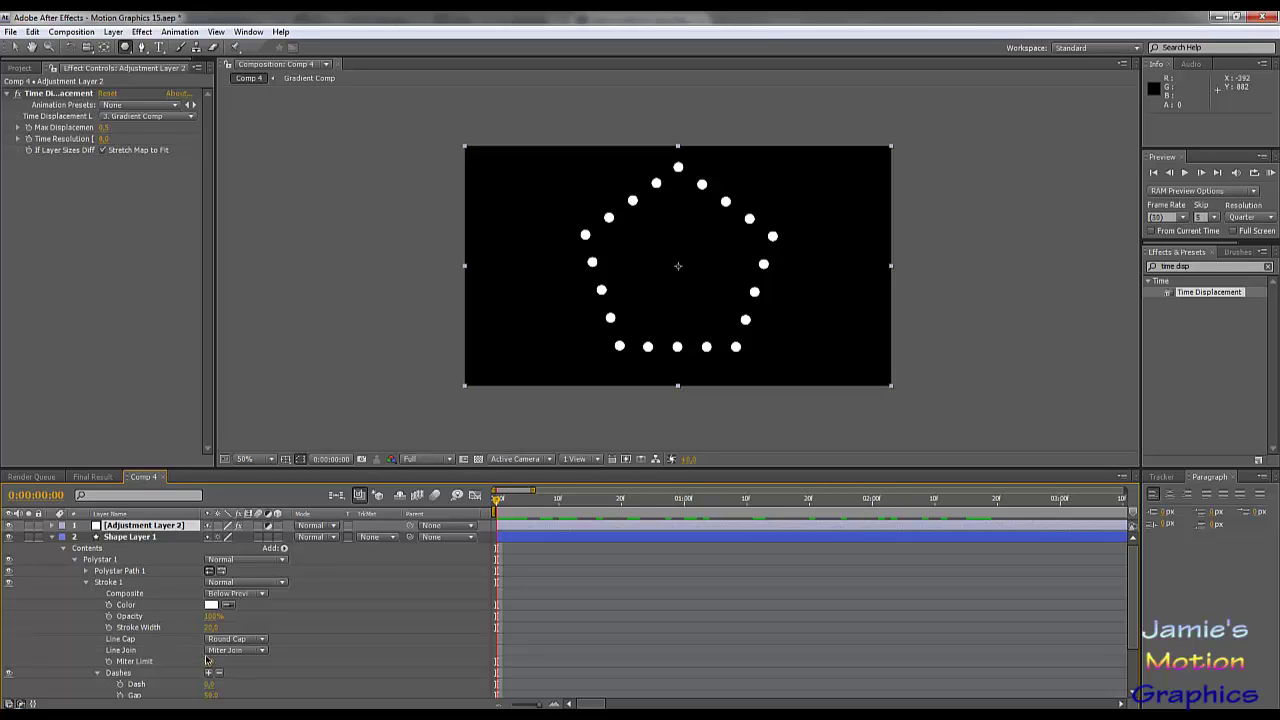
Keyframe Stroke Width at 1 on frame 0 and at 20 at 2 seconds.
scroll(207, 660, "down", 1)
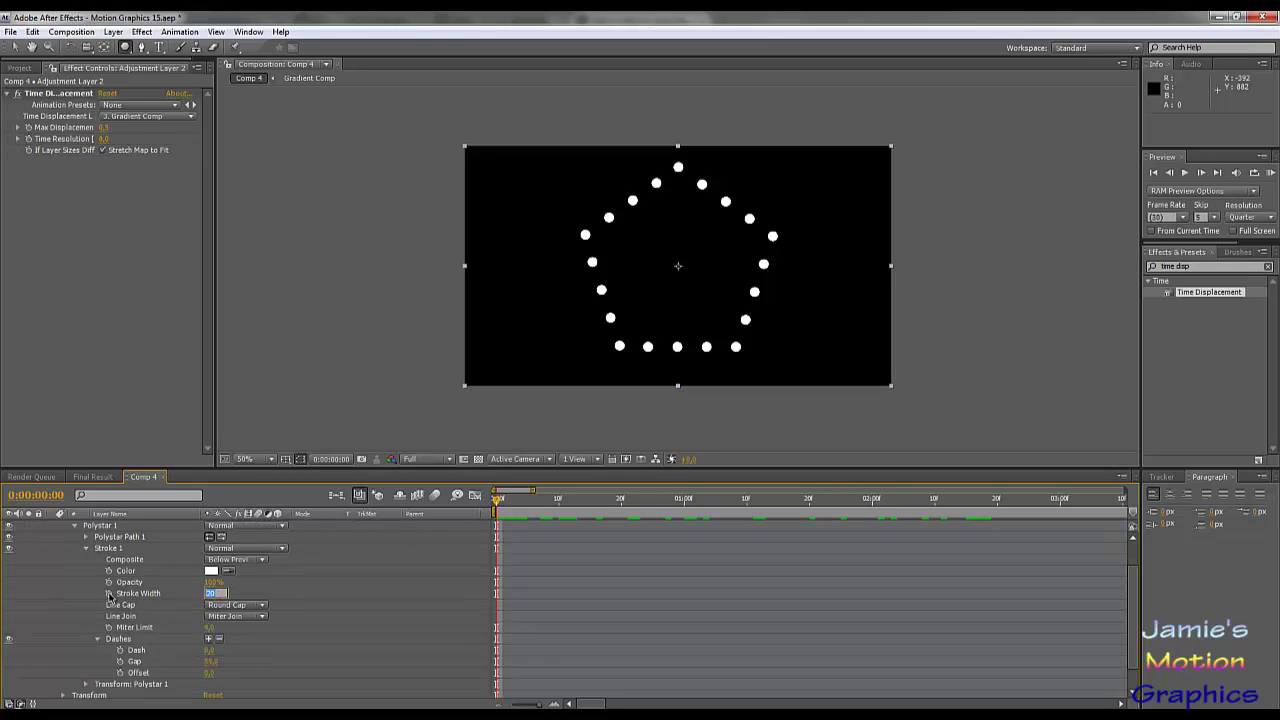
left_click(109, 593)
left_click(211, 593)
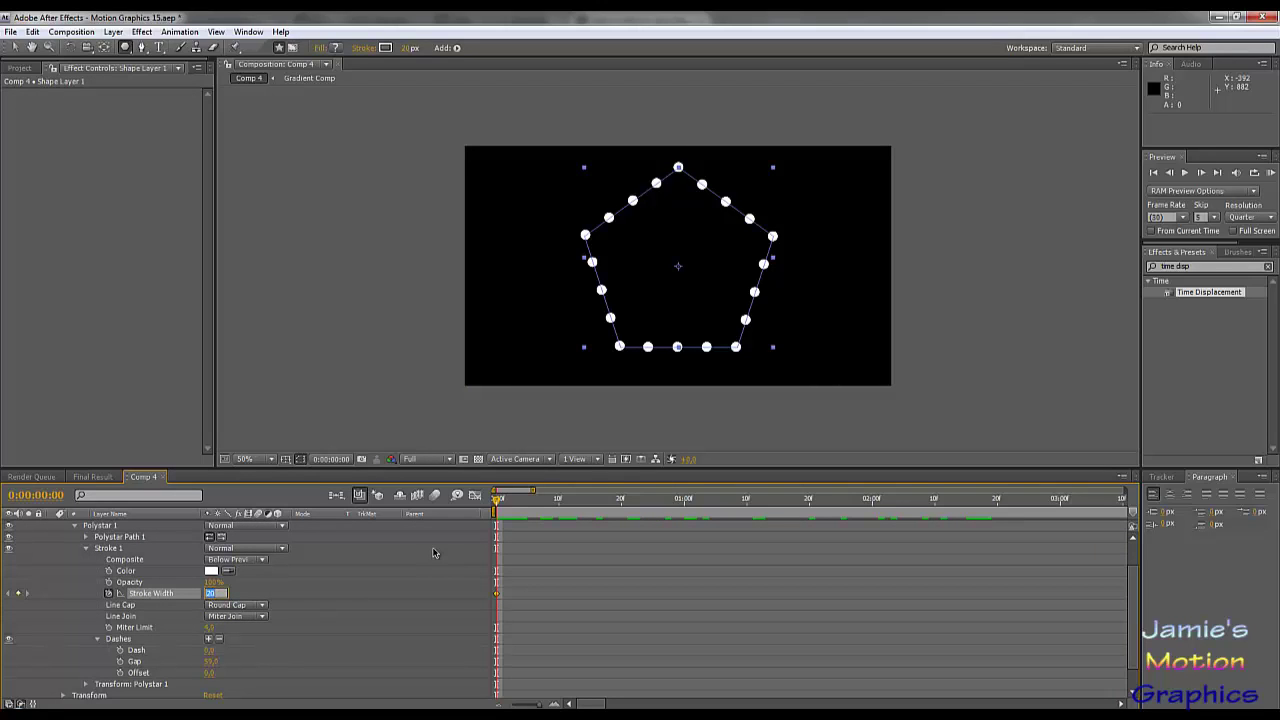
type("1")
key("Return")
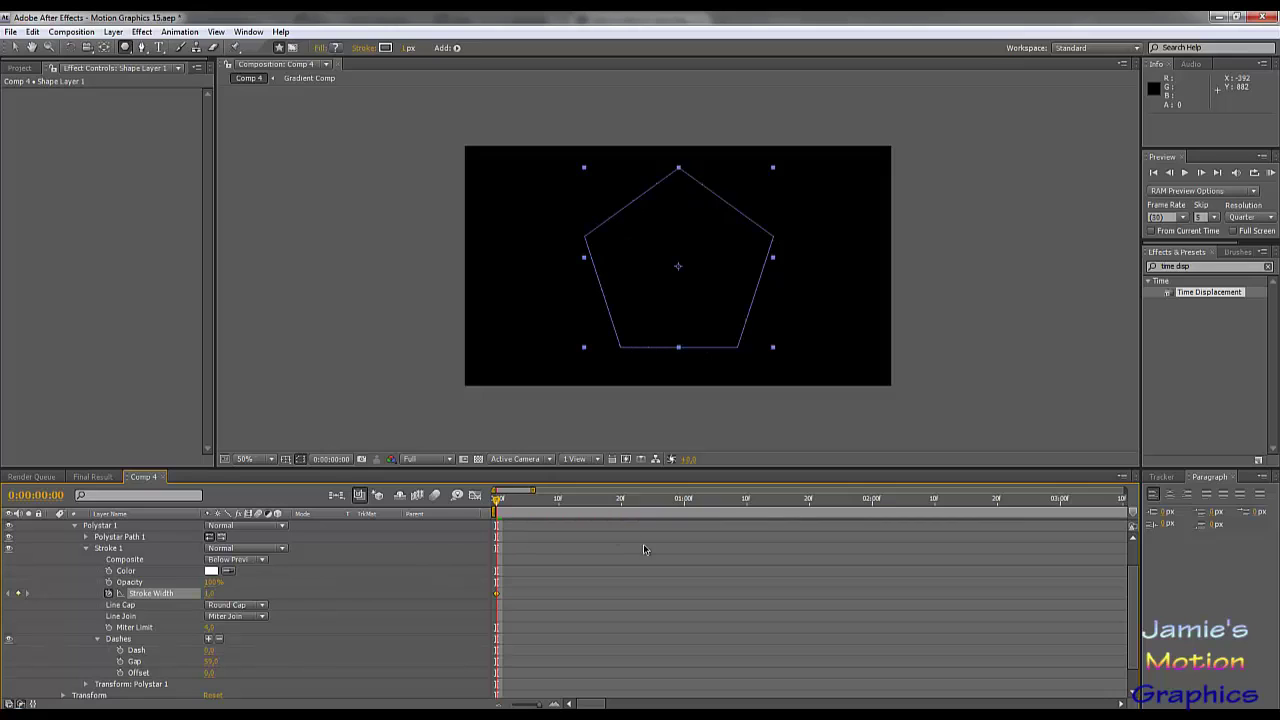
mouse_move(498, 505)
left_mouse_down()
mouse_move(866, 514)
mouse_move(871, 525)
left_mouse_up()
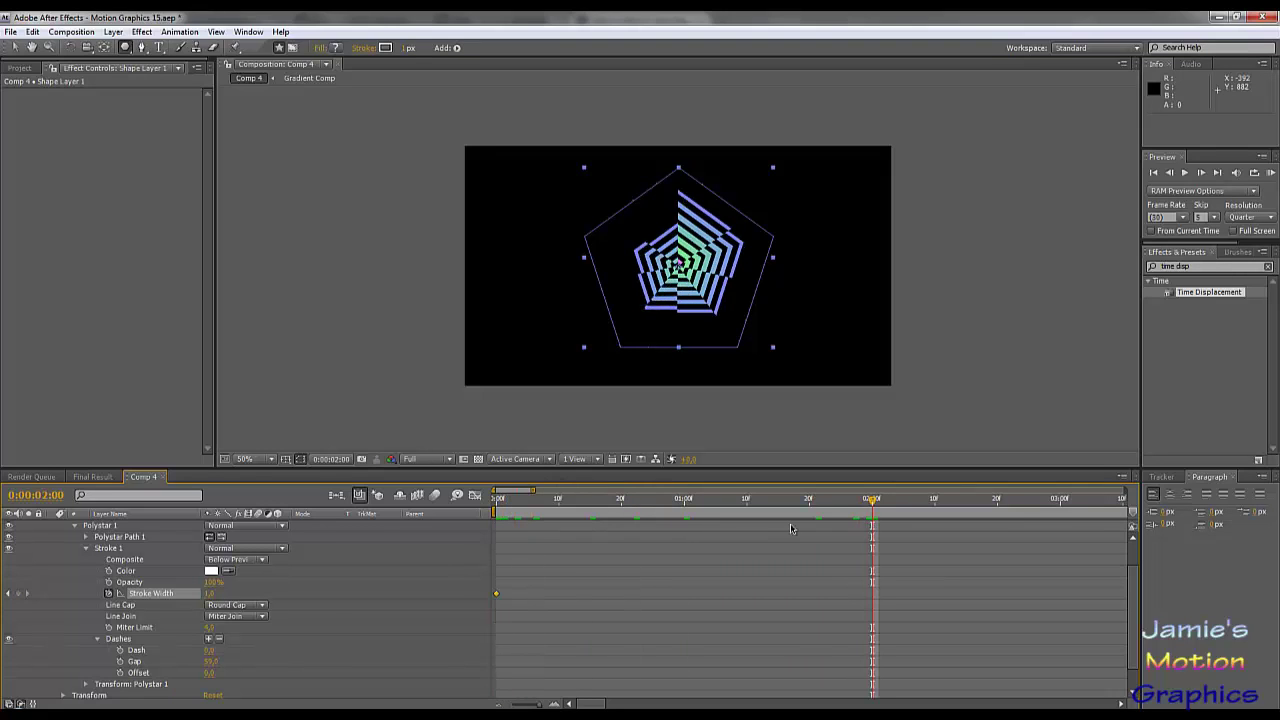
left_click(209, 595)
type("20")
key("Return")
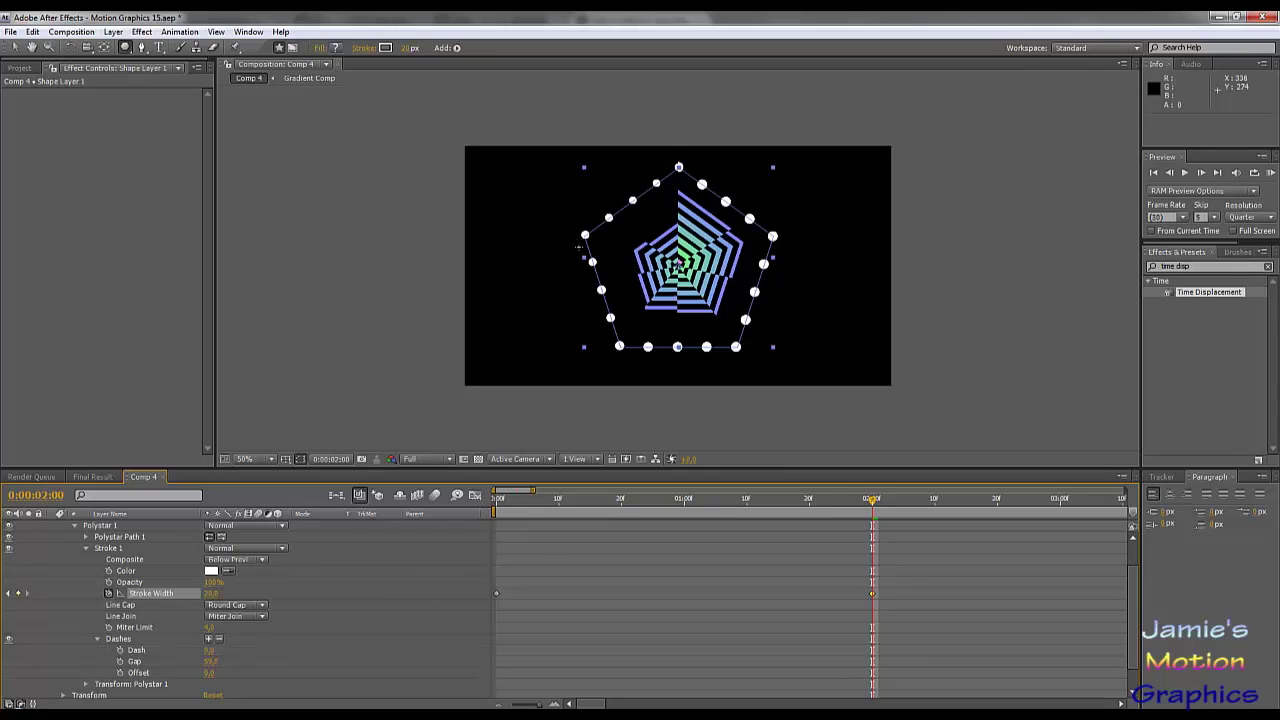
Move the 20 px keyframe to 1:08 and add a closing Stroke Width keyframe of 0.
left_click_drag(872, 597, 737, 597)
left_click(211, 593)
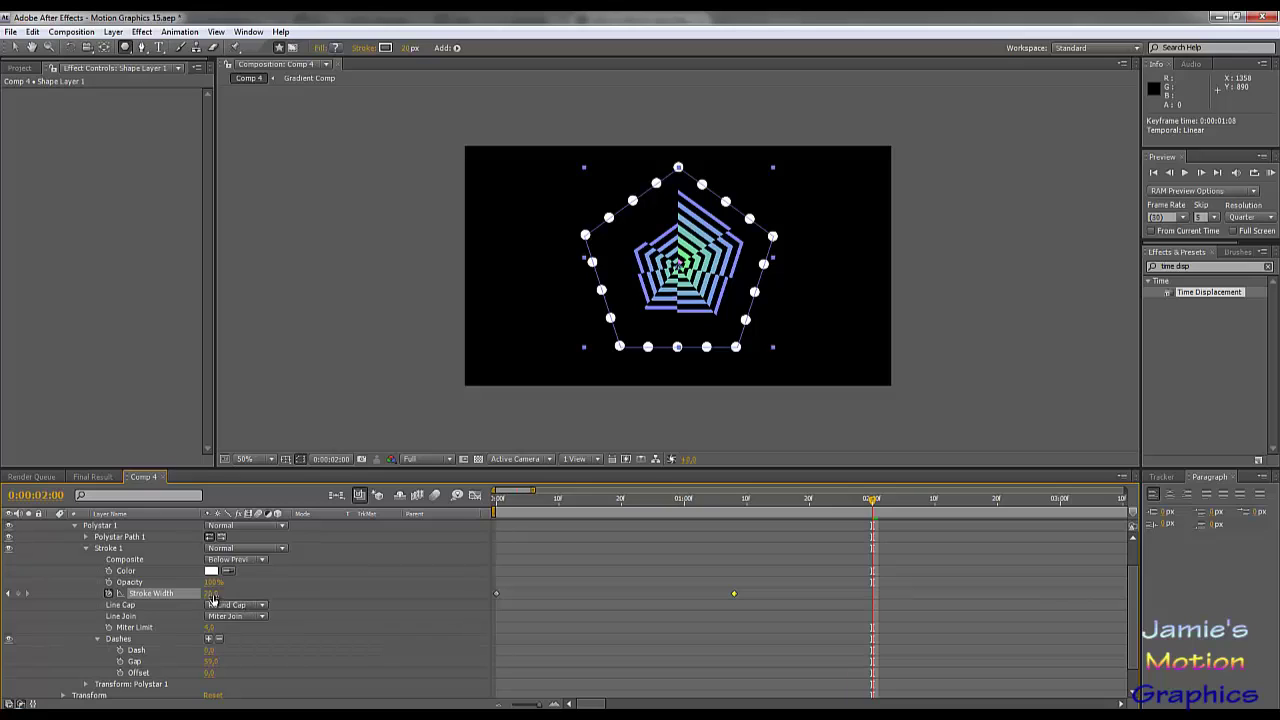
type("1")
key("Return")
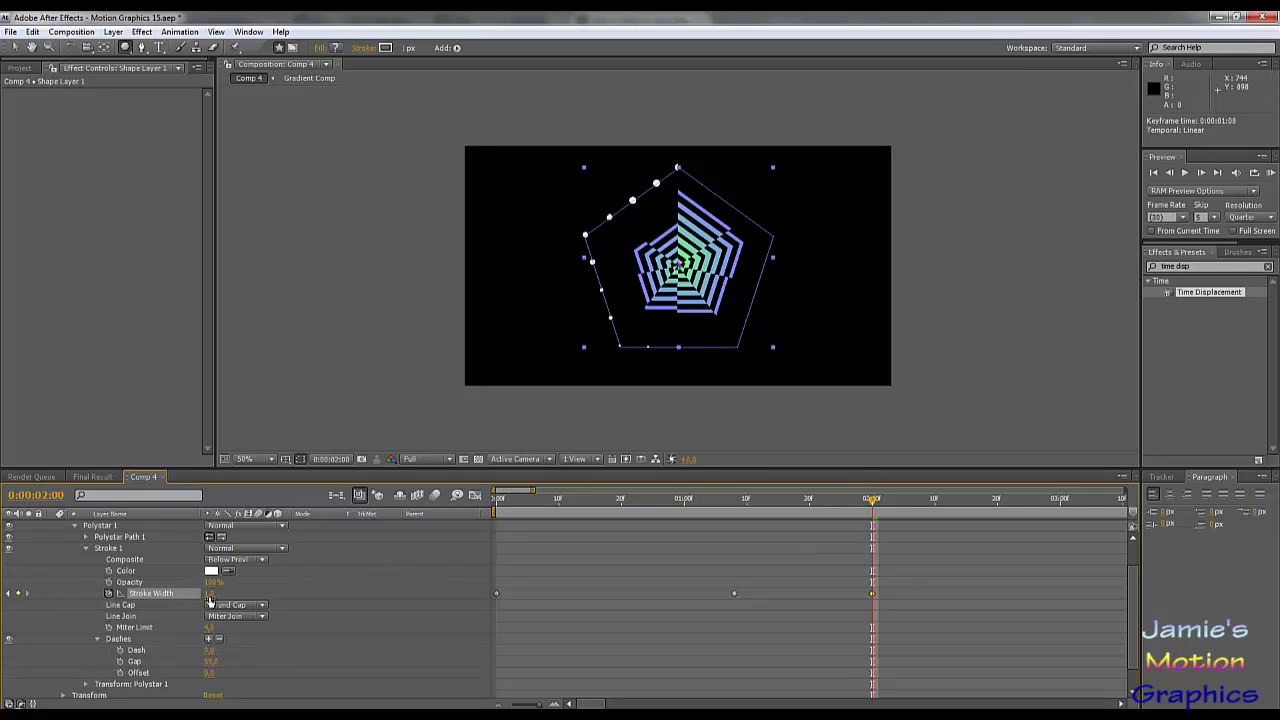
left_click(209, 594)
type("0")
key("Return")
Move the first Stroke Width keyframe to 0:18 and preview the dots appearing.
left_click_drag(497, 597, 534, 597)
left_click_drag(712, 507, 746, 562)
left_click(343, 428)
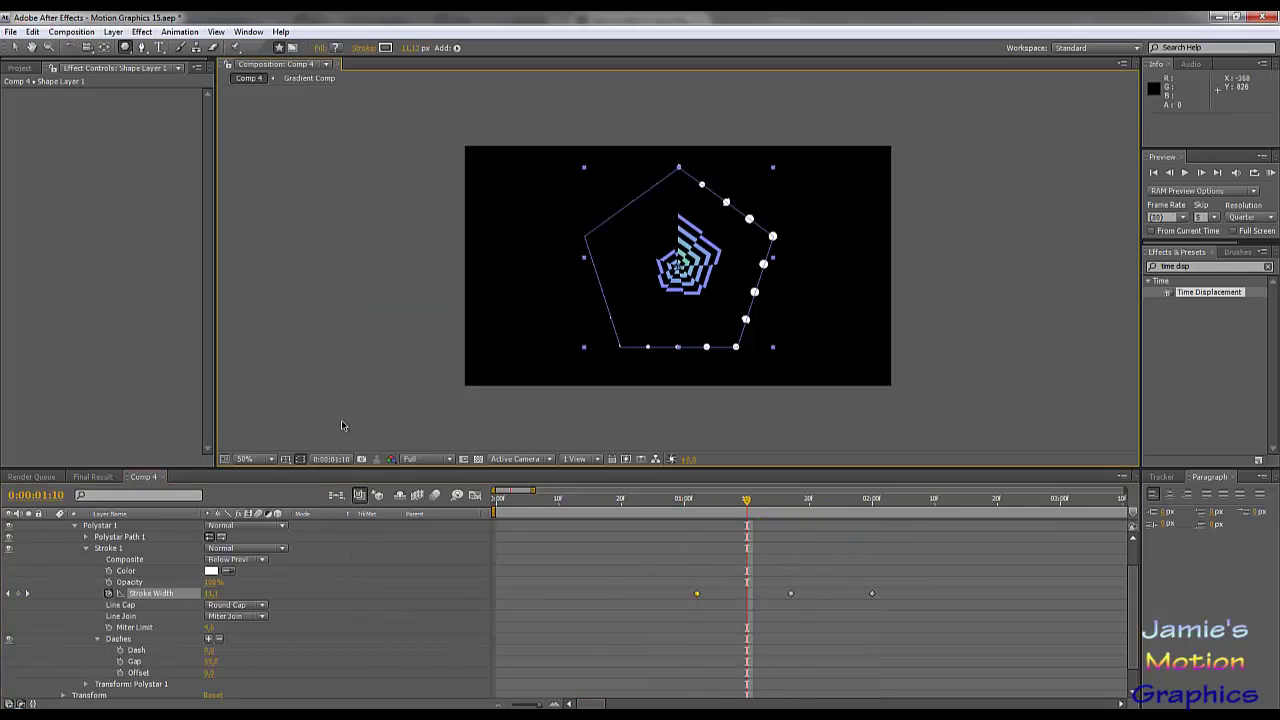
key("ctrl+z")
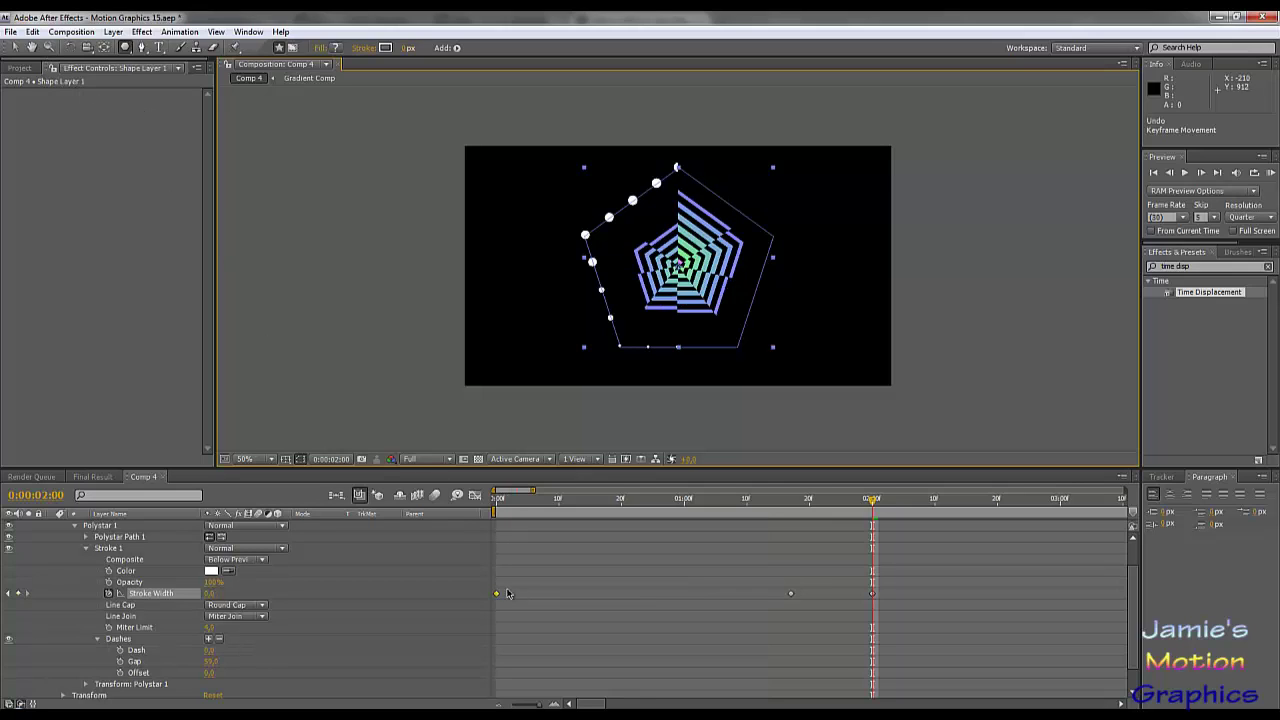
left_click_drag(496, 595, 608, 594)
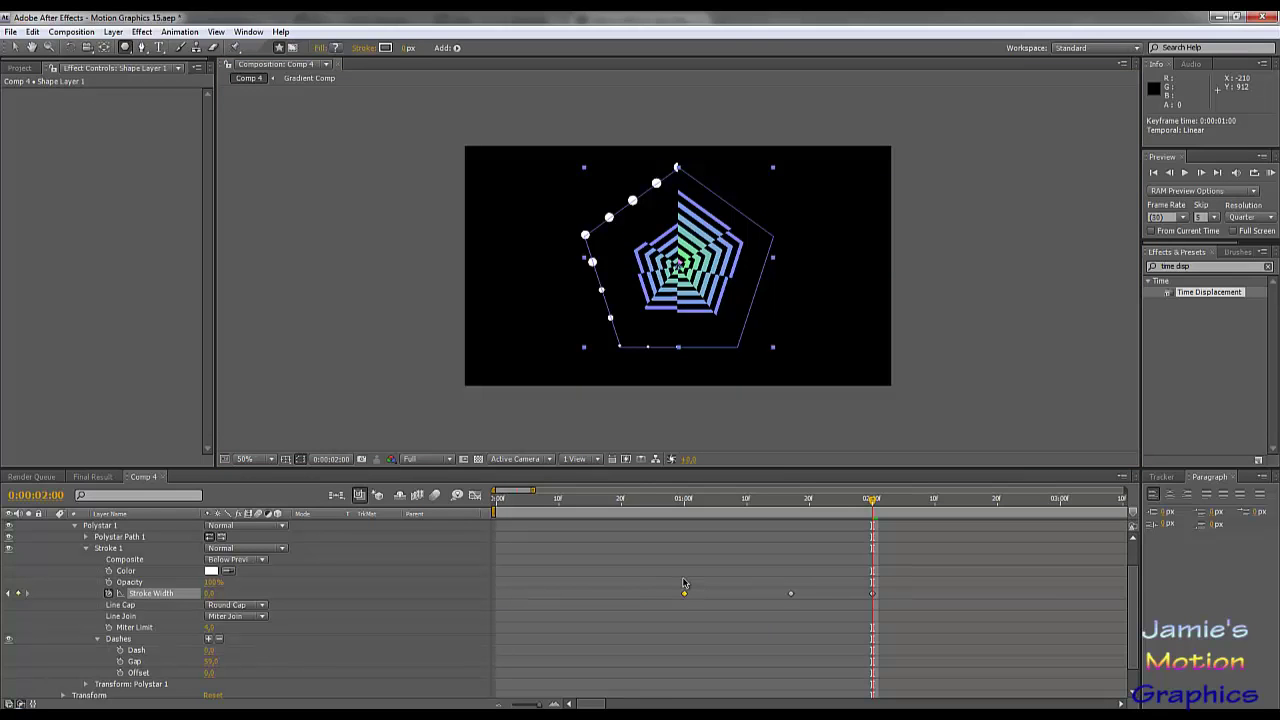
left_click(15, 47)
left_click(336, 327)
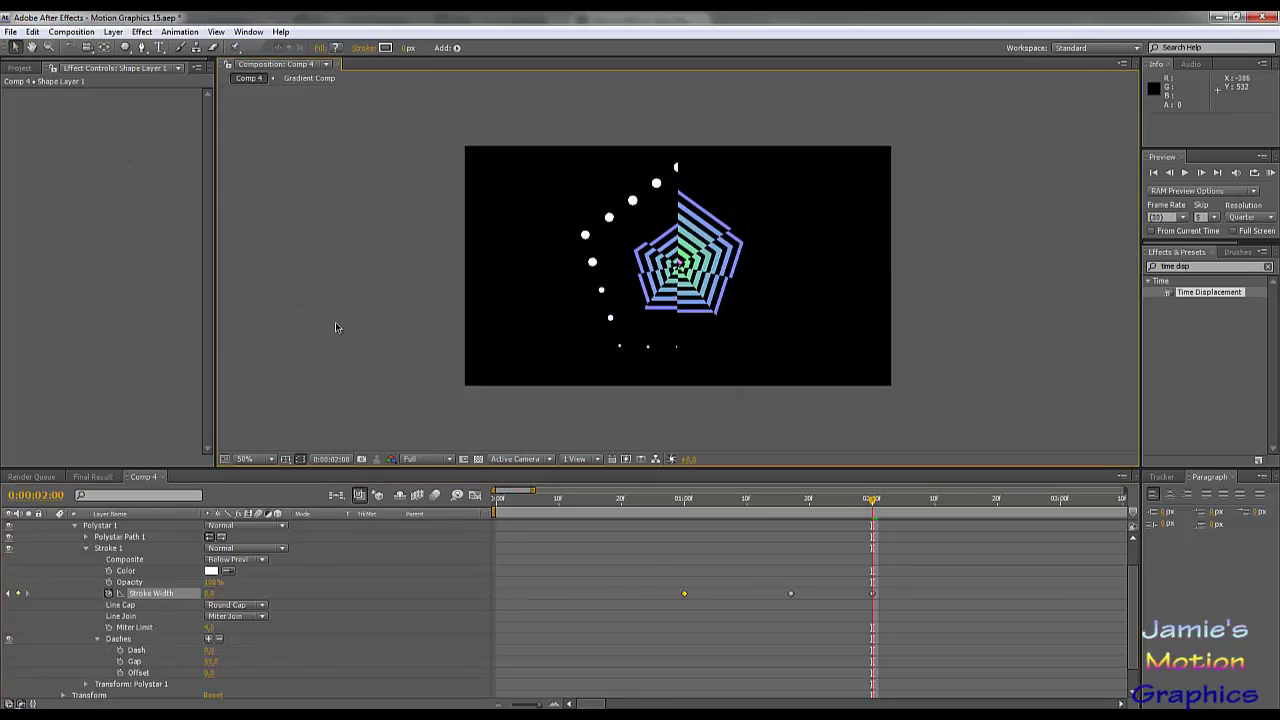
left_click_drag(730, 508, 596, 540)
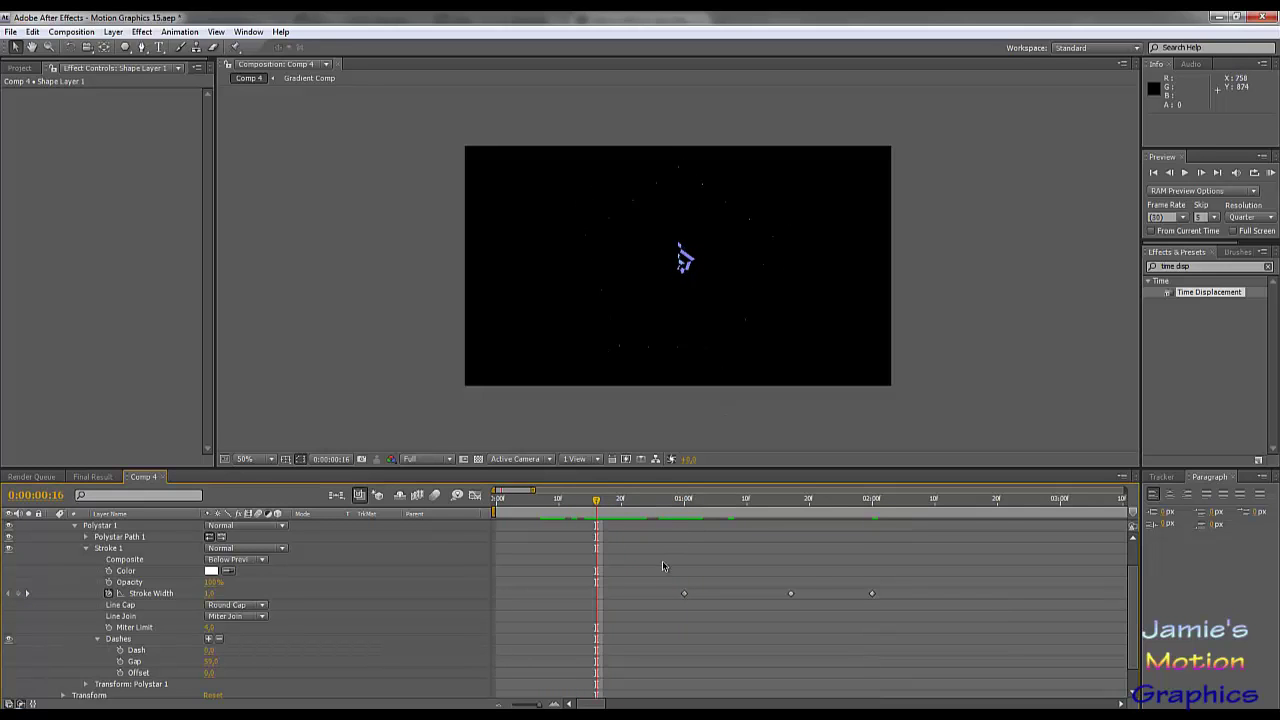
left_click_drag(613, 508, 684, 518)
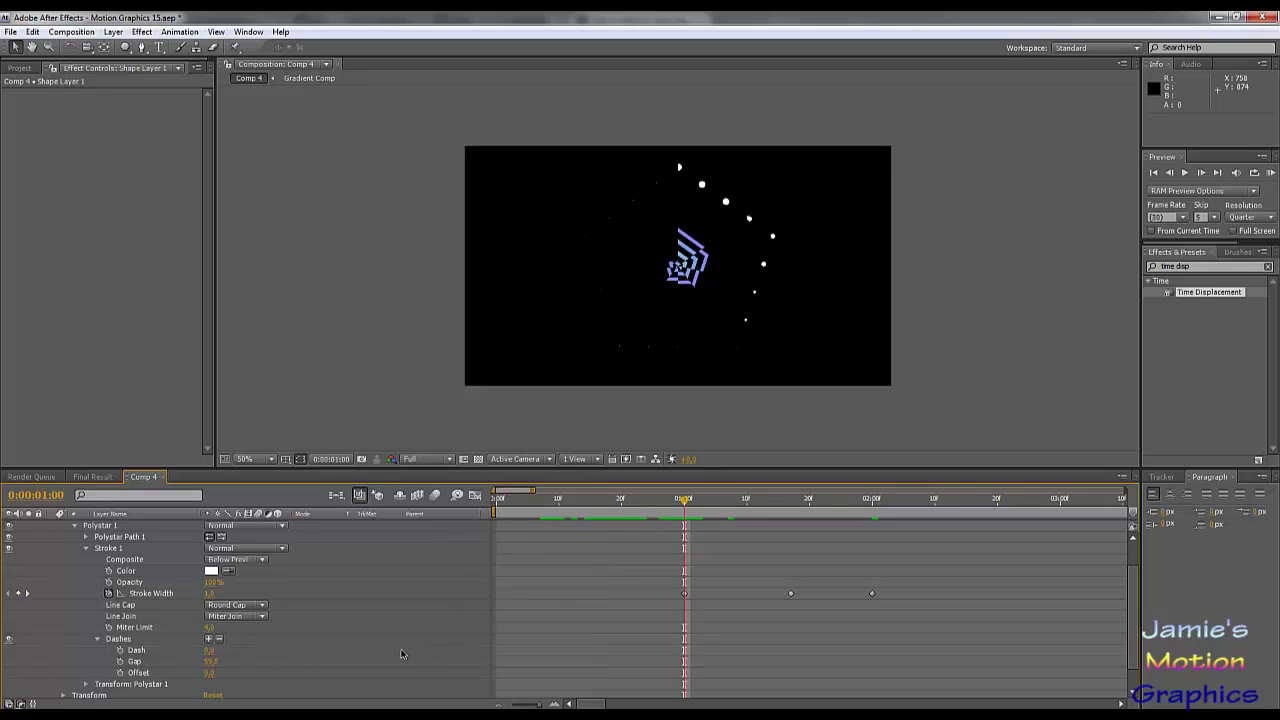
Set Stroke Width to 0 at 1 second and review the dot animation.
left_click(208, 594)
type("0")
key("Return")
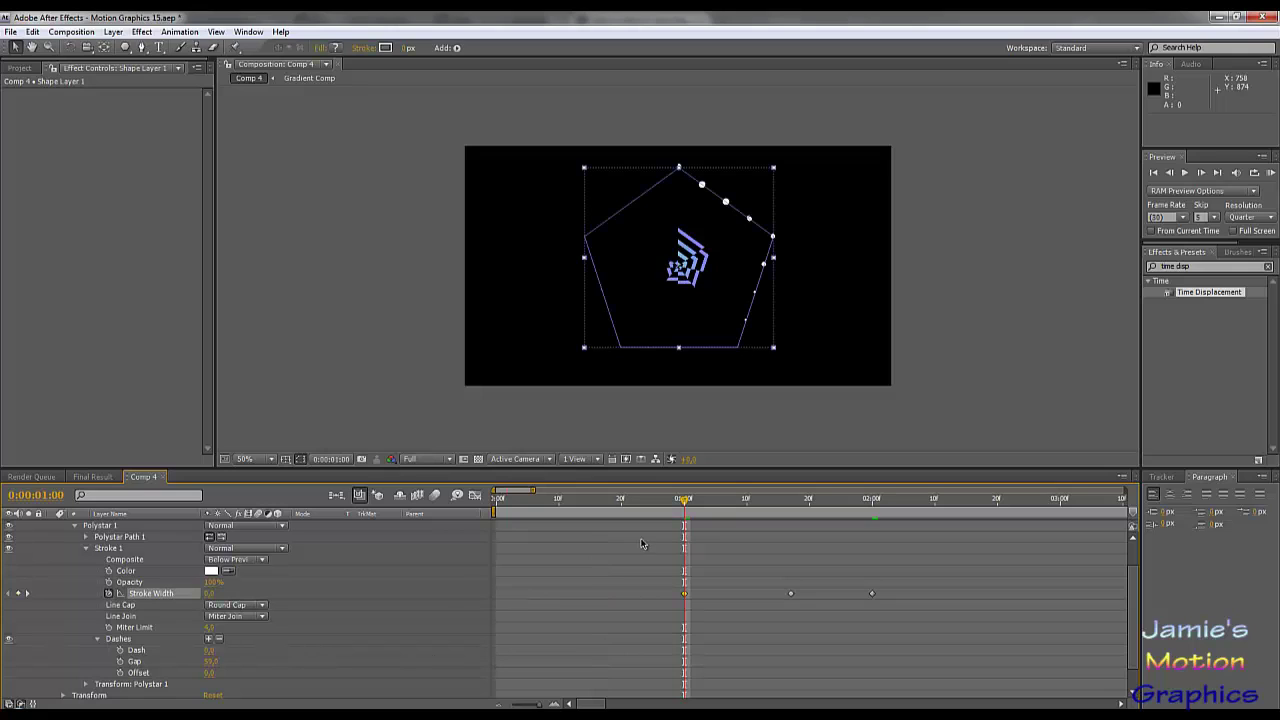
left_click(399, 382)
left_click_drag(686, 506, 855, 556)
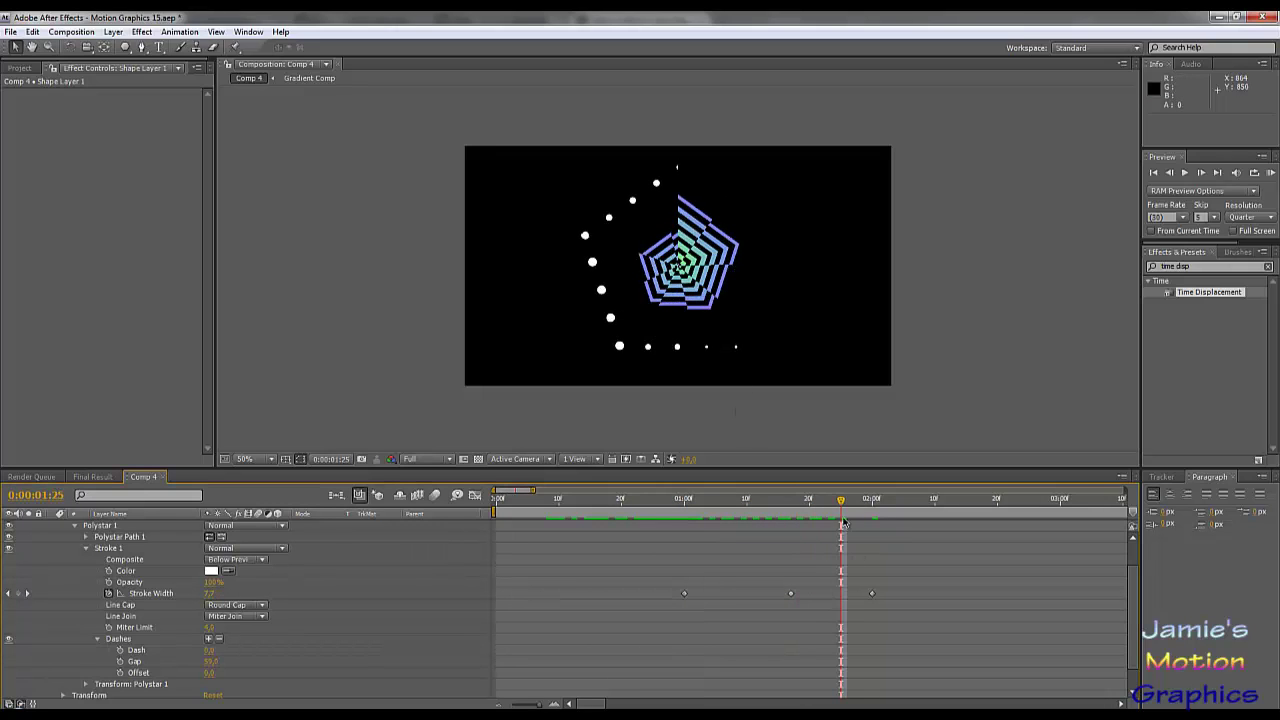
left_click_drag(843, 505, 680, 562)
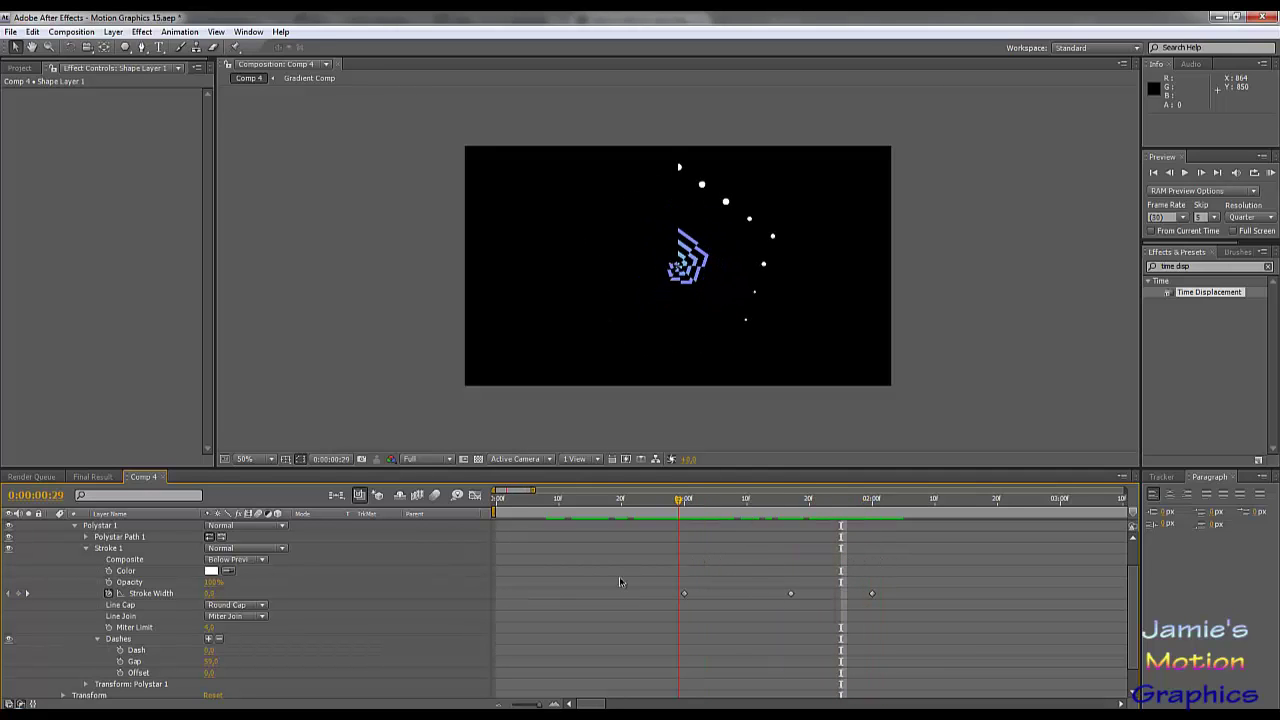
Move Shape Layer 1's In point to 0:00:00:12 and preview the dots through 1:24.
scroll(604, 596, "up", 2)
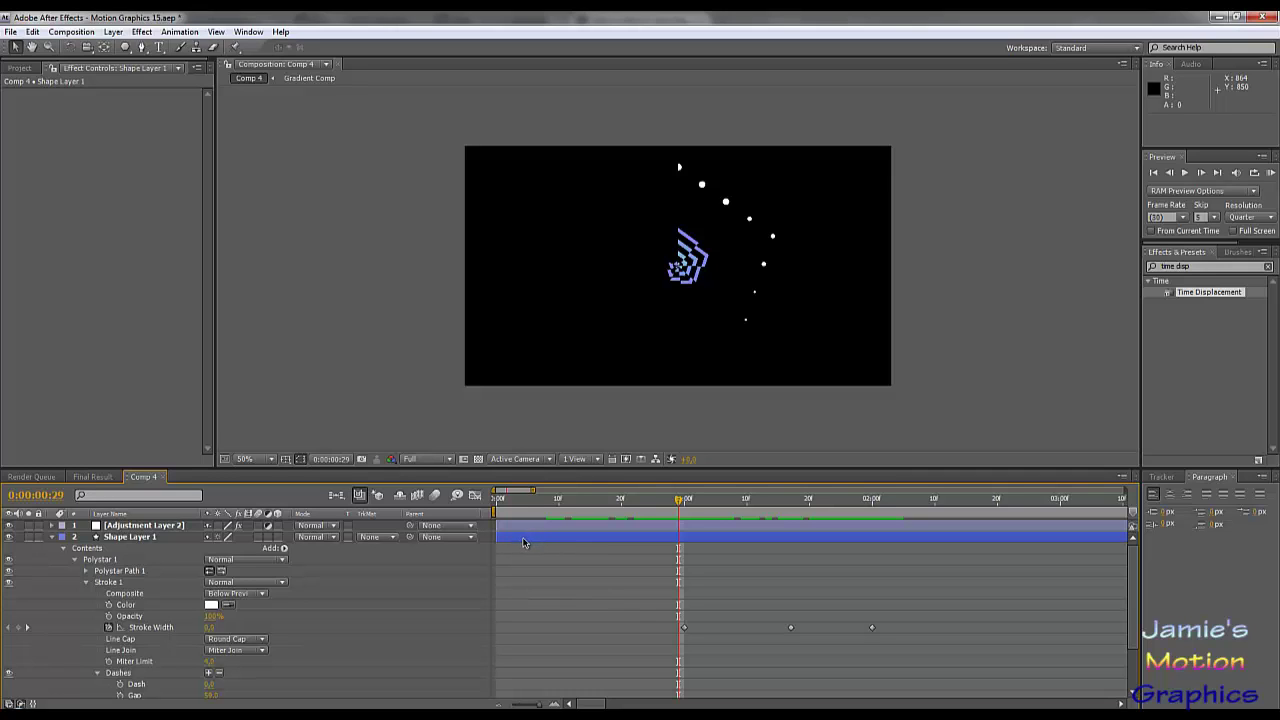
left_click_drag(522, 541, 567, 542)
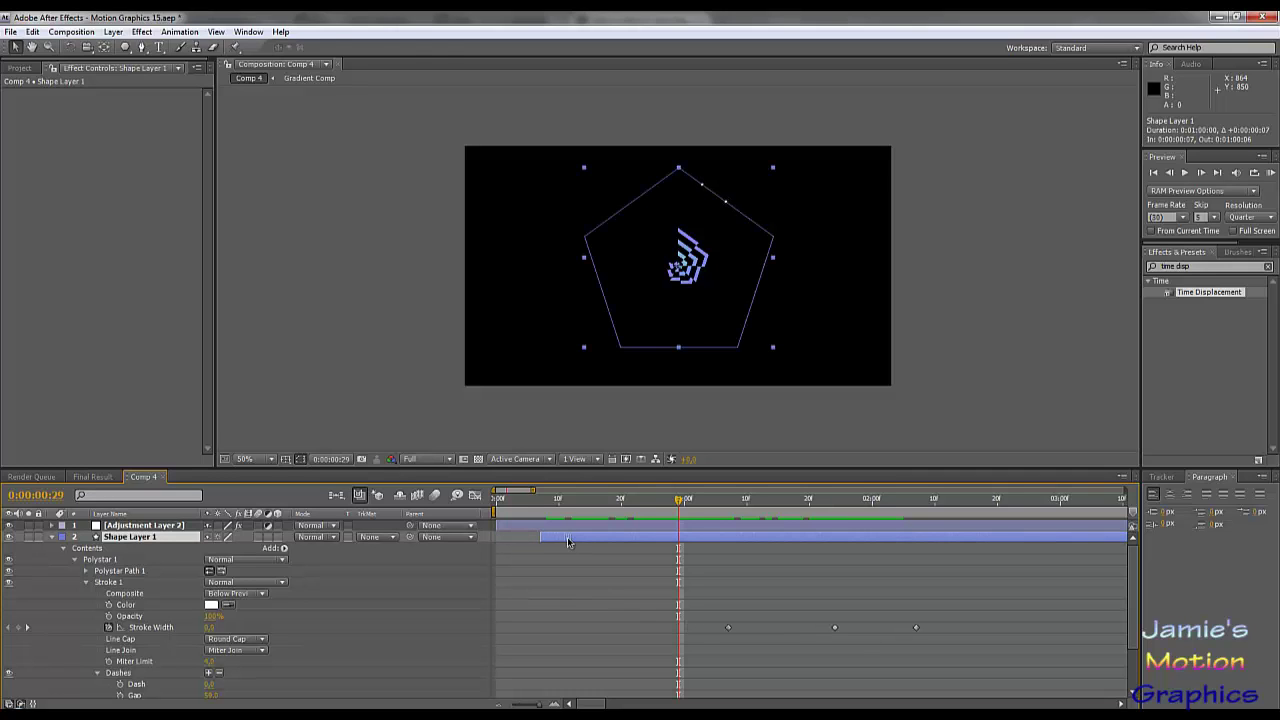
left_click_drag(681, 516, 760, 517)
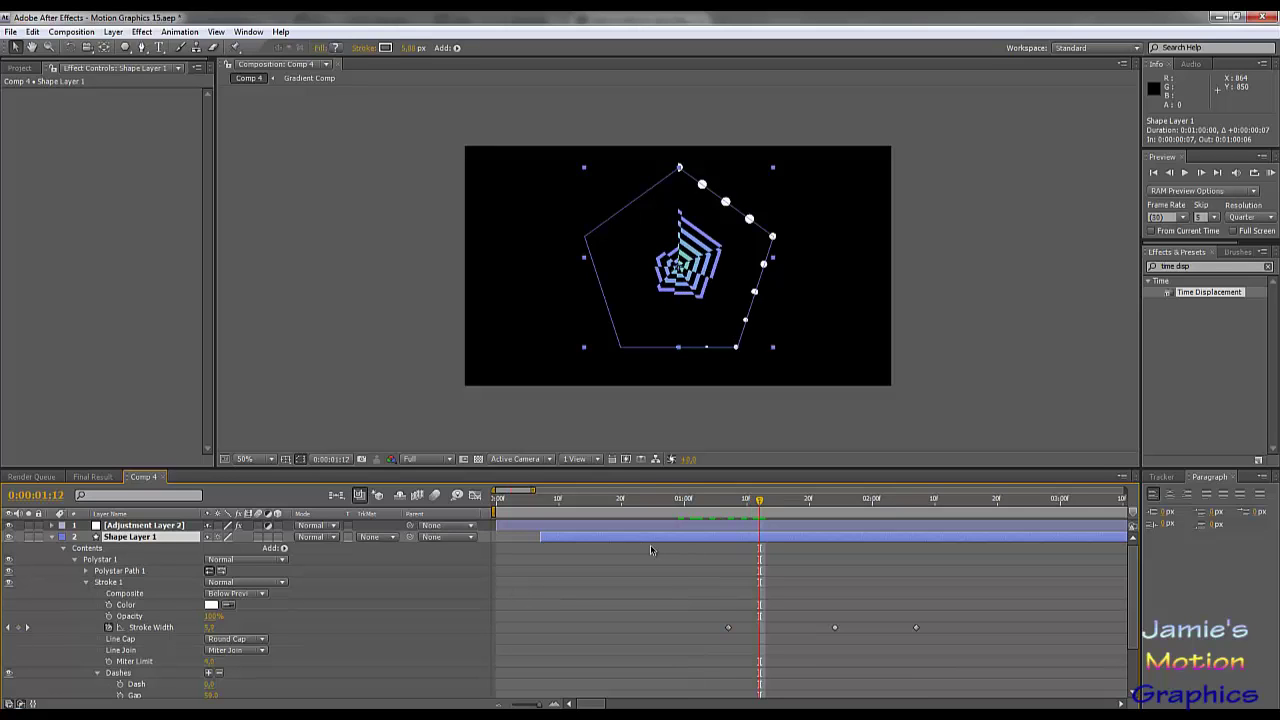
left_click_drag(624, 541, 655, 541)
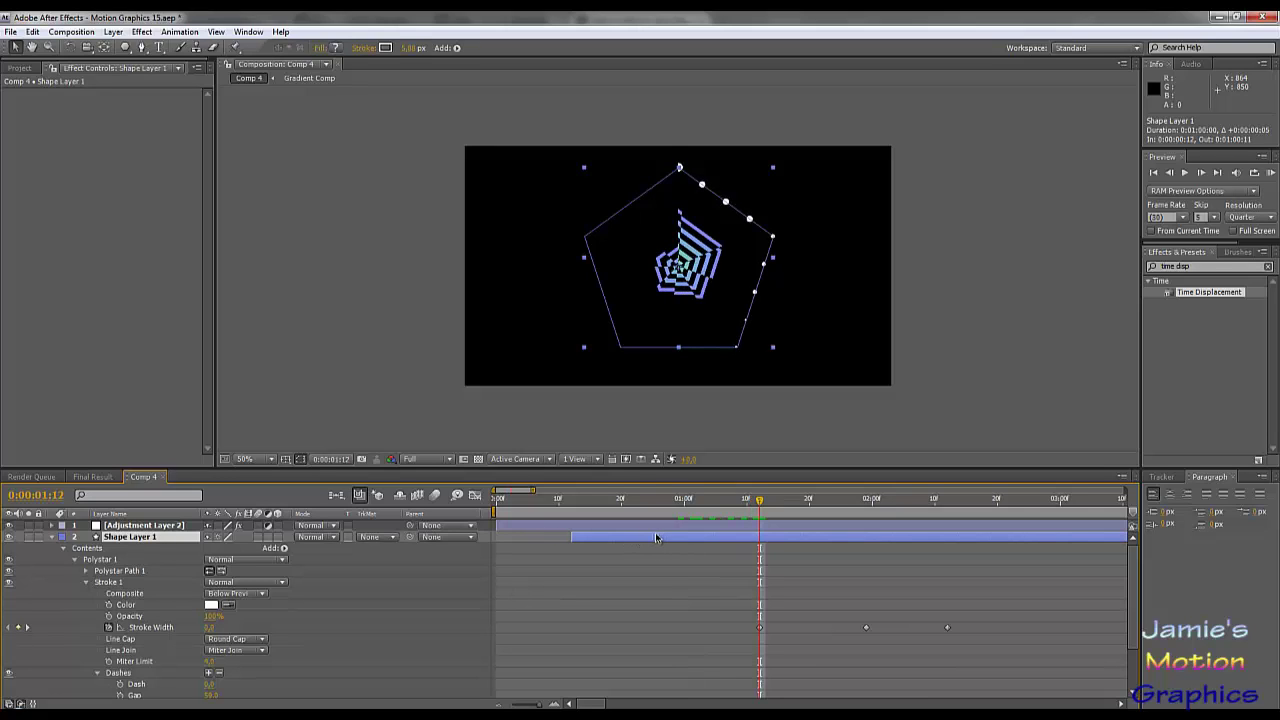
left_click_drag(765, 505, 680, 505)
key("space")
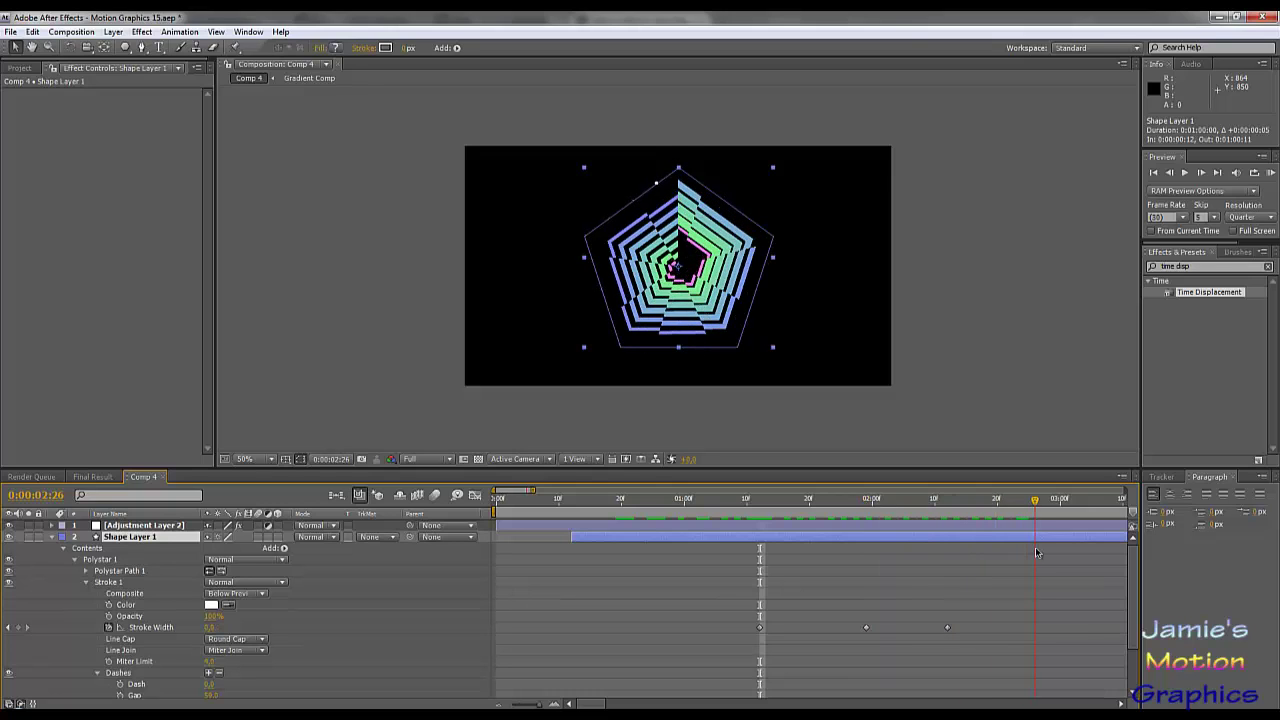
left_click_drag(1036, 553, 726, 571)
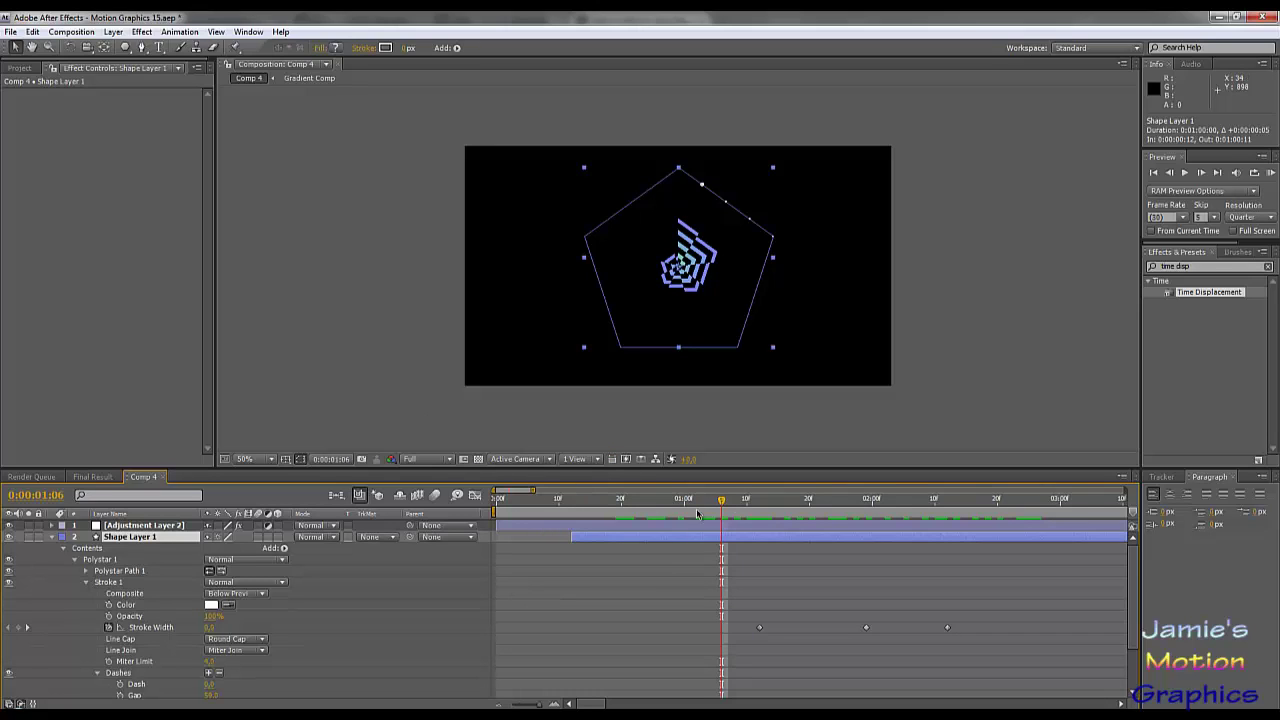
left_click_drag(786, 500, 834, 510)
key("F2")
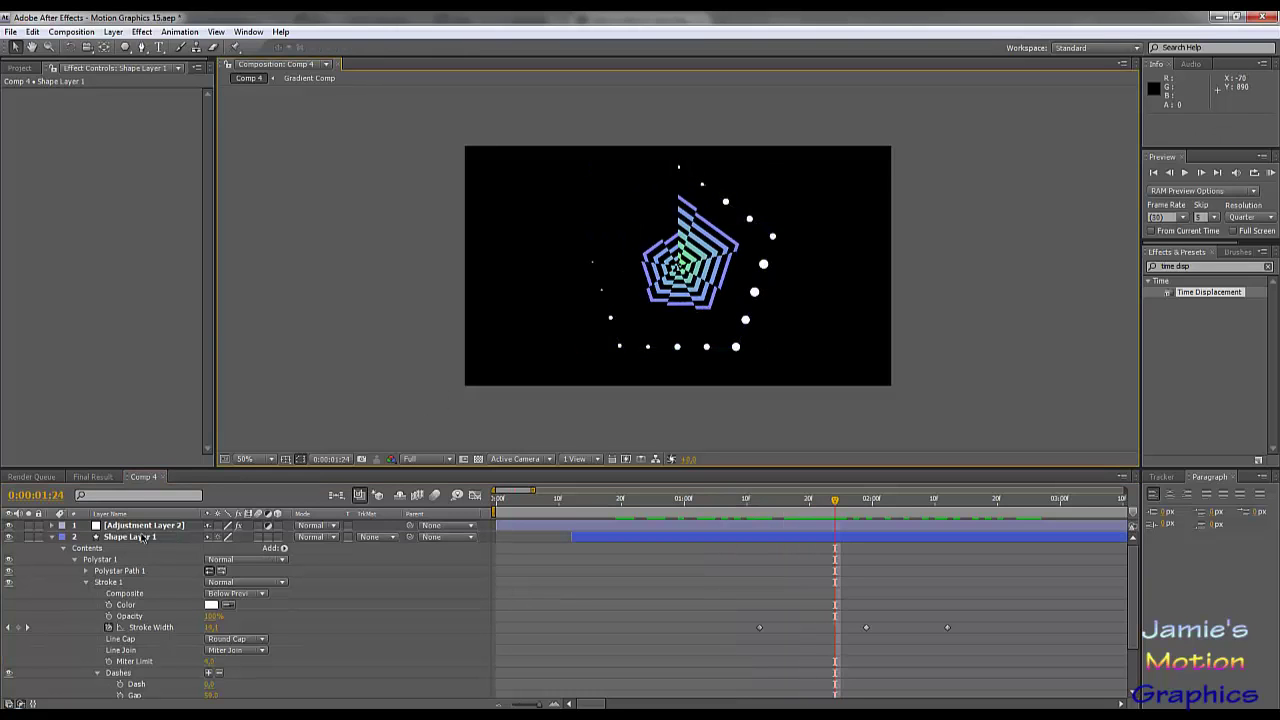
Collapse Shape Layer 1's properties and duplicate it with Ctrl+D into Shape Layer 2.
left_click(53, 538)
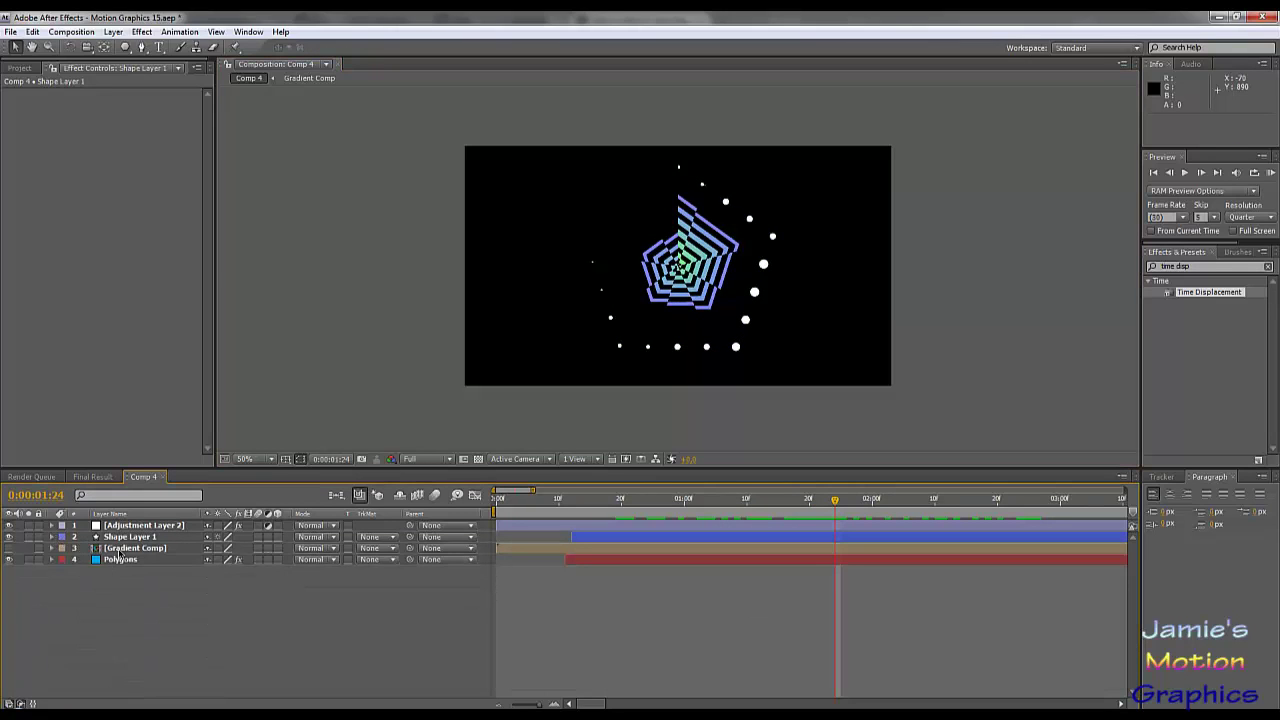
left_click(52, 537)
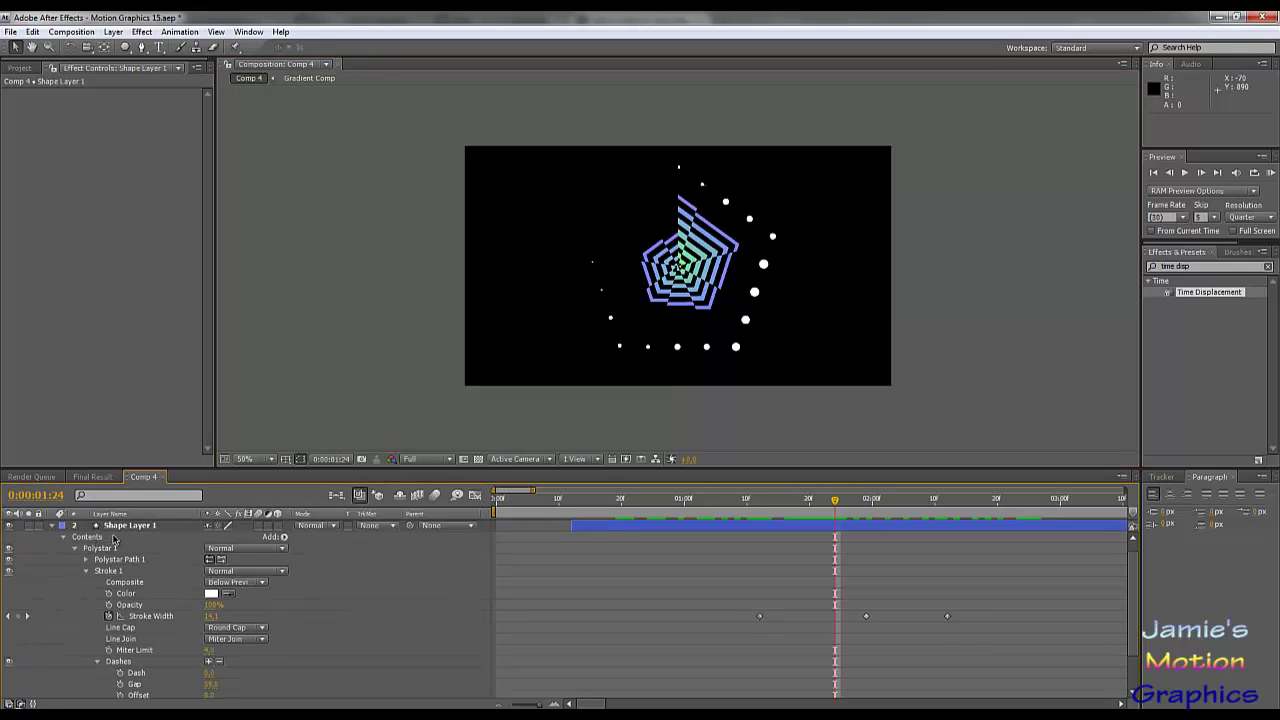
left_click(66, 538)
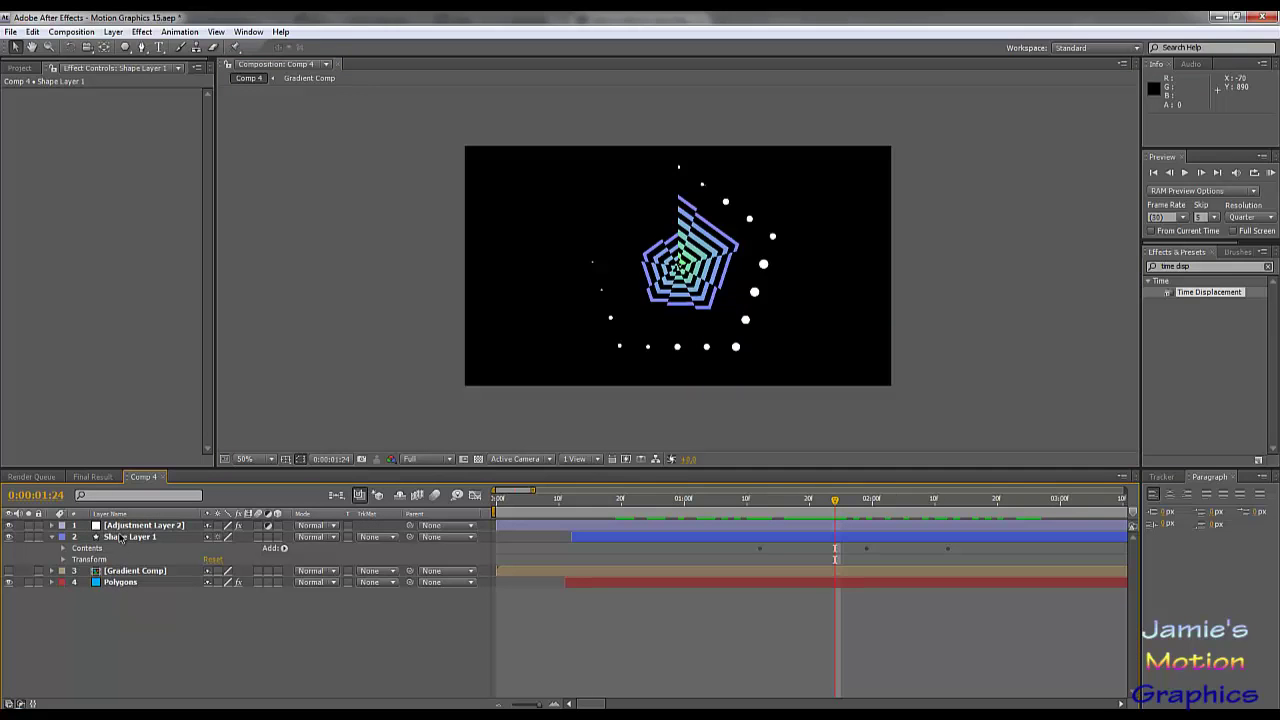
left_click(121, 538)
key("ctrl+d")
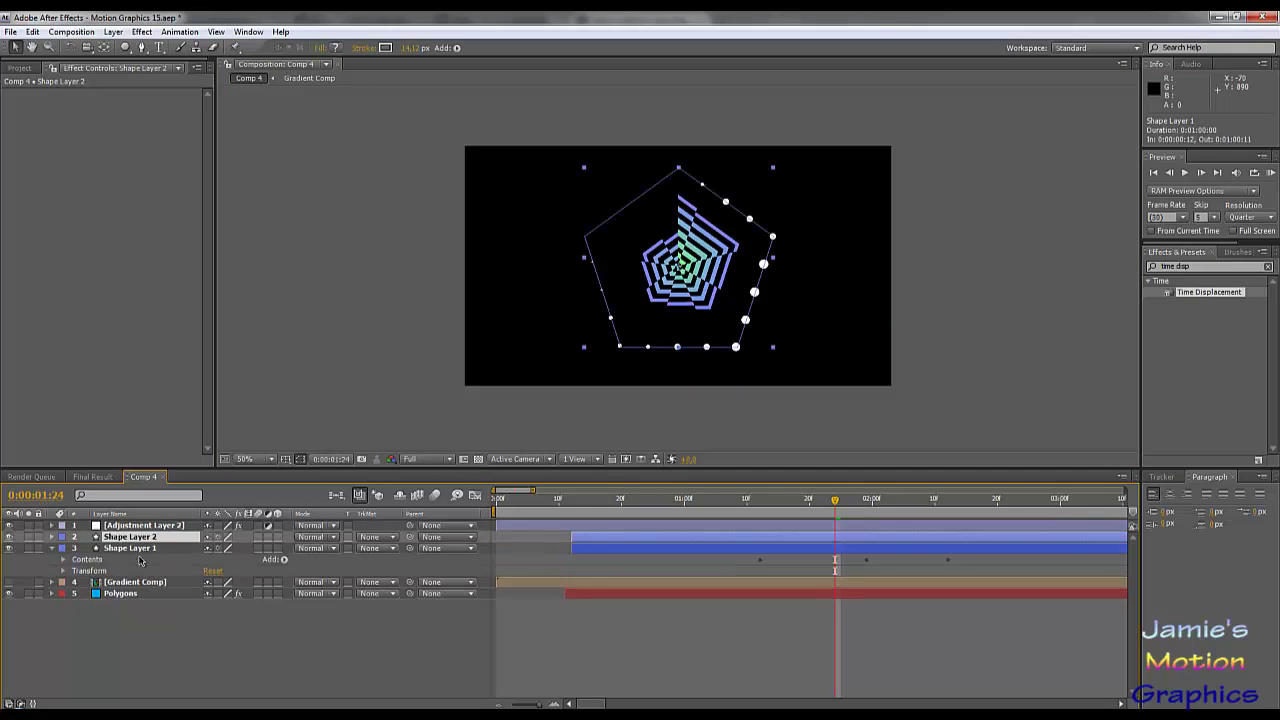
left_click(33, 31)
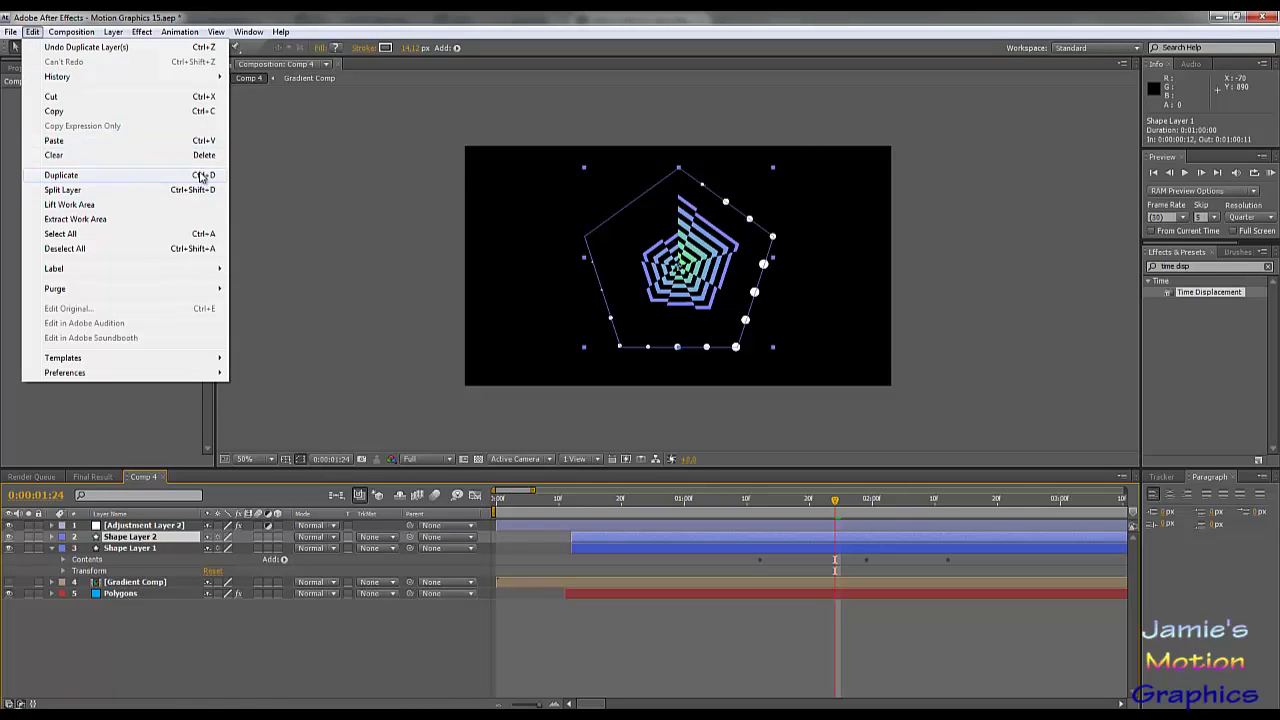
left_click(150, 421)
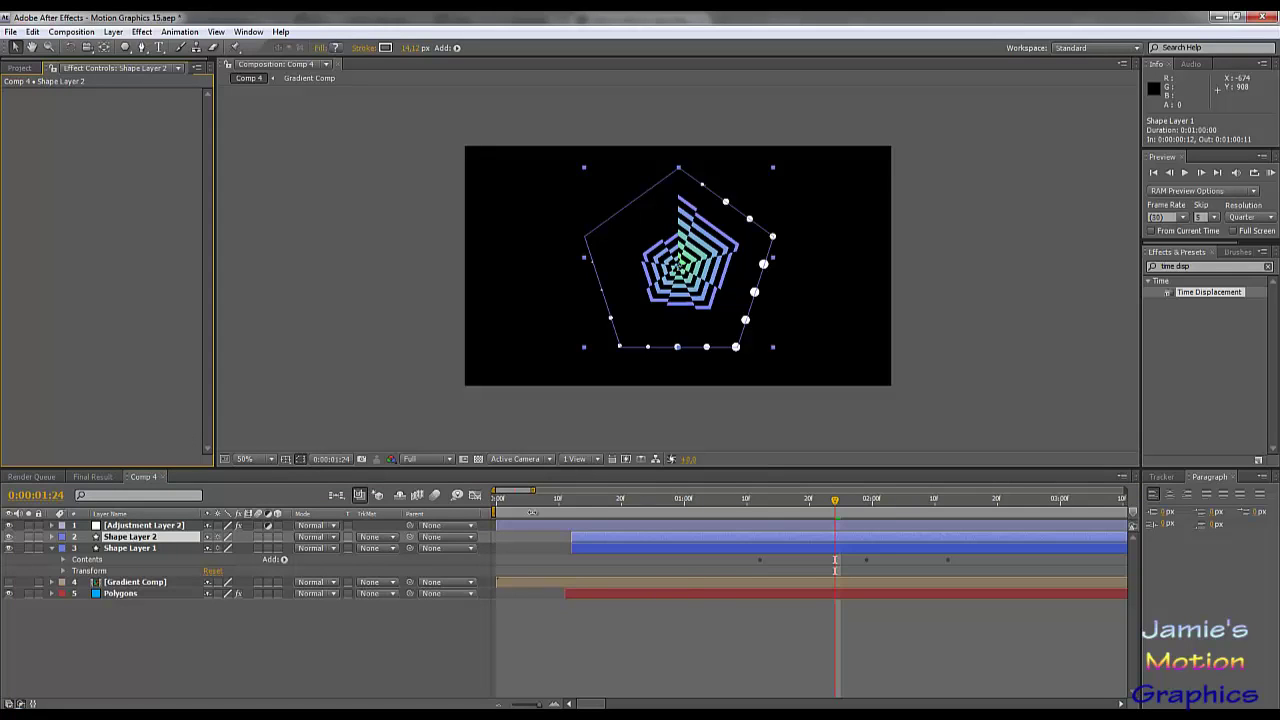
Keyframe Shape Layer 2's Scale at about 20% and shift its start about 10 frames later.
left_click(52, 538)
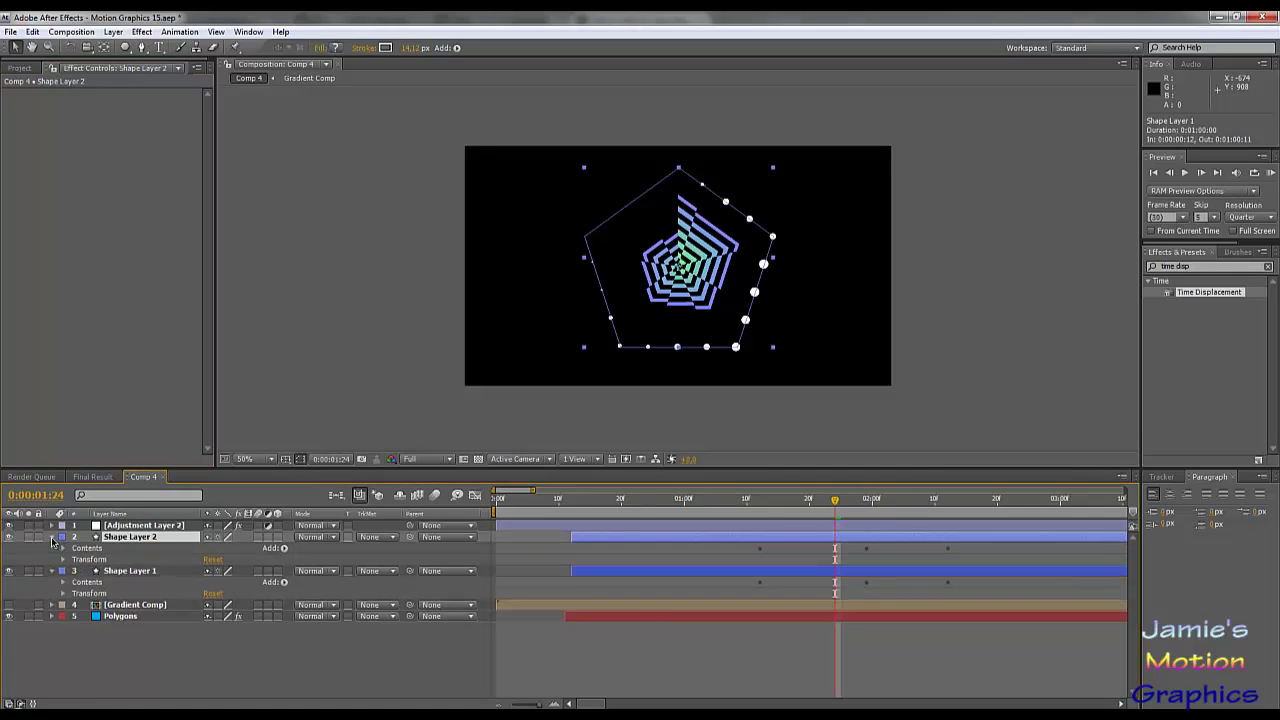
key("s")
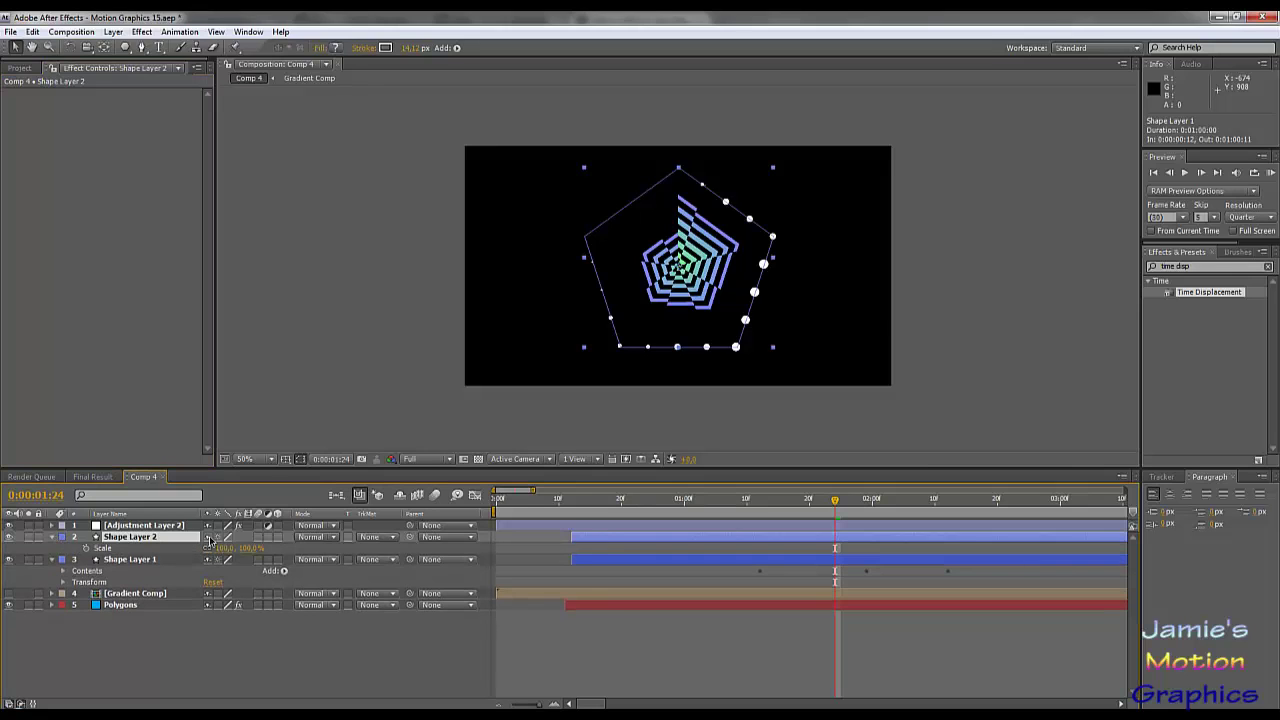
left_click_drag(245, 548, 197, 556)
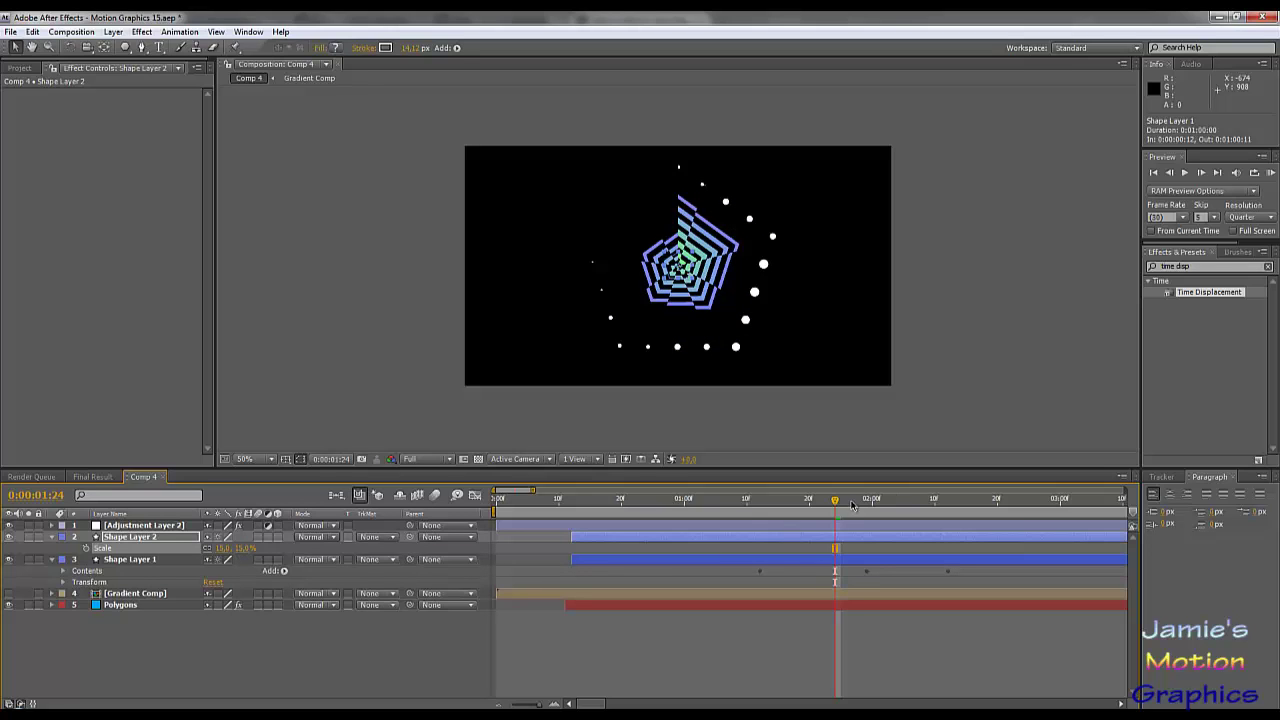
left_click_drag(835, 506, 1010, 540)
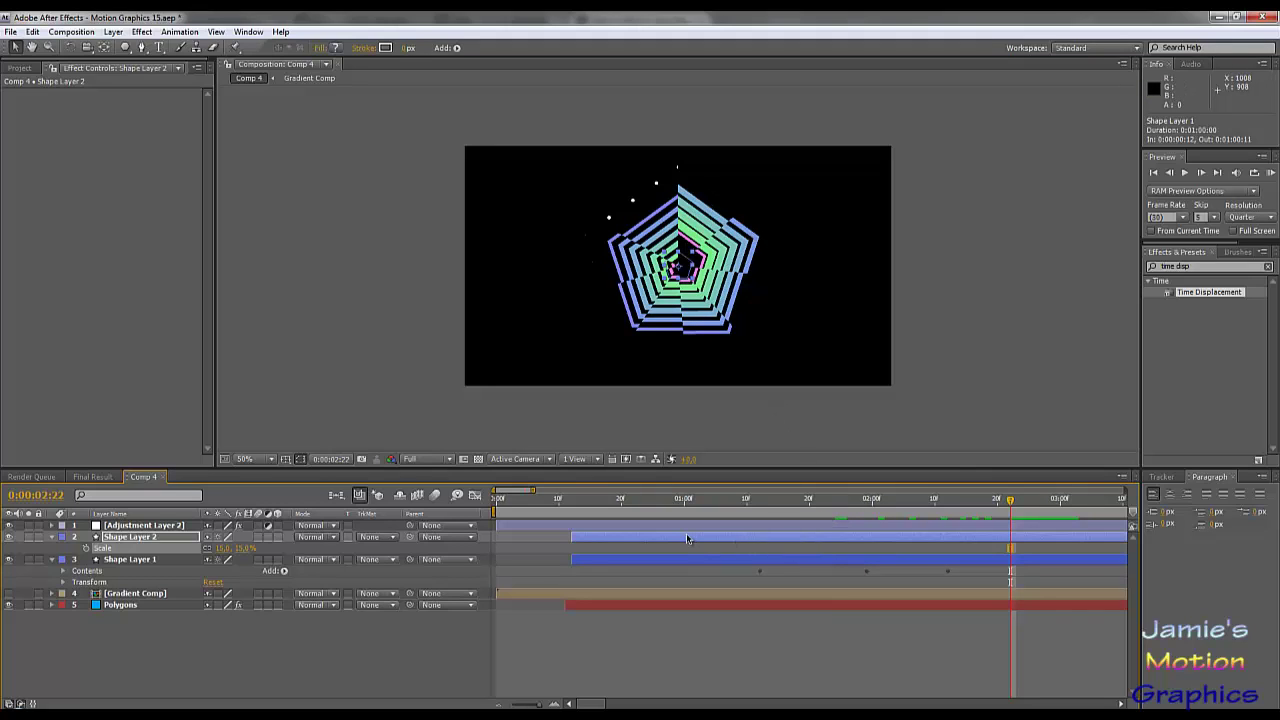
left_click_drag(686, 538, 917, 531)
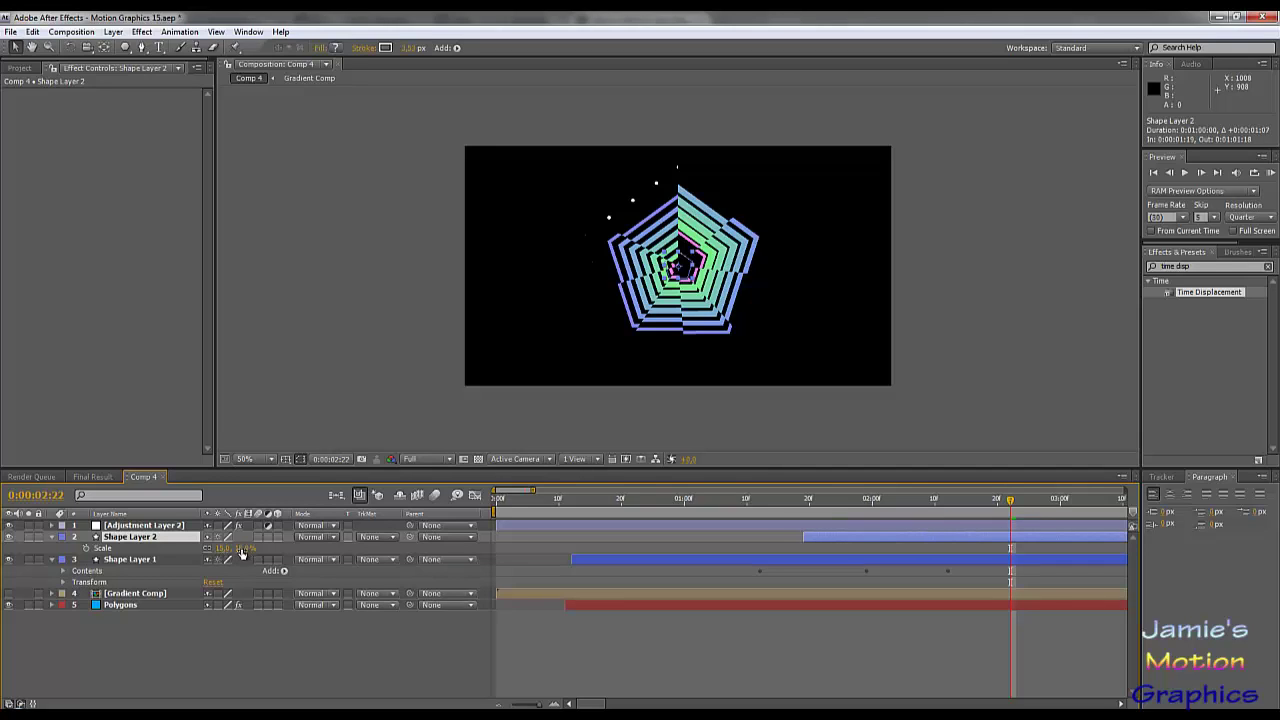
left_click_drag(247, 548, 258, 547)
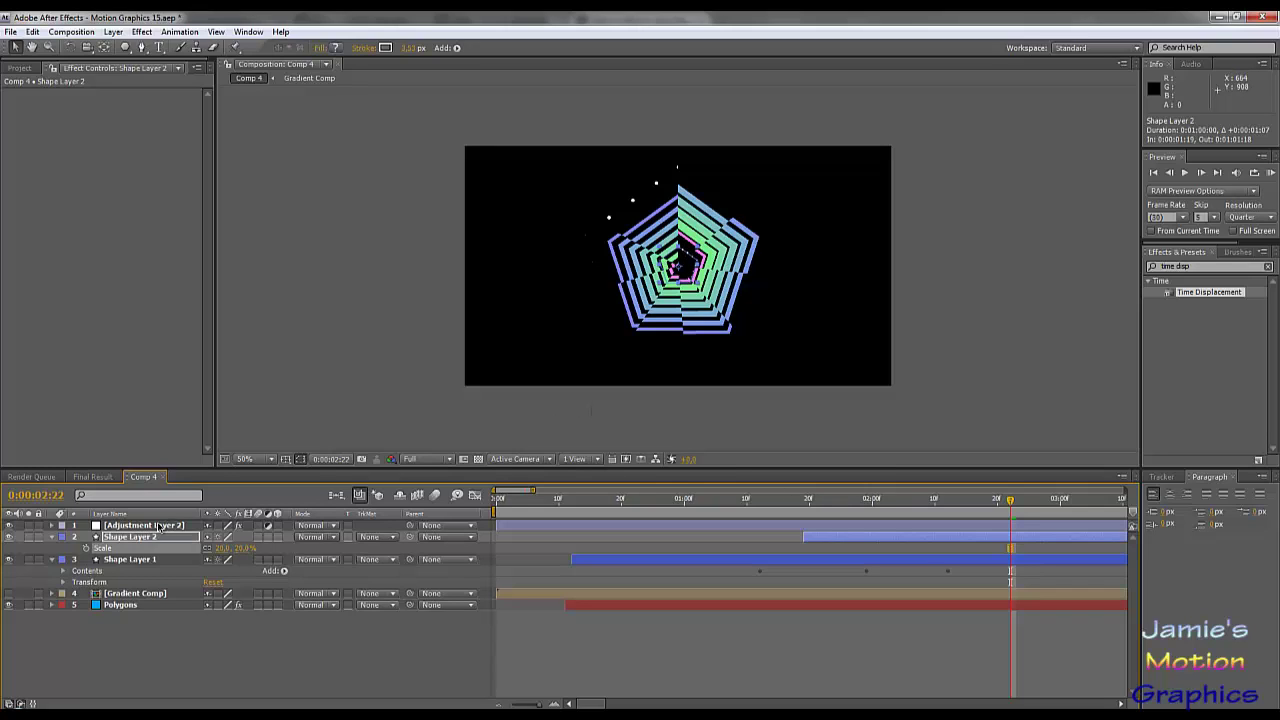
Expand Shape Layer 2's Contents to show the Polystar 1 path and stroke settings.
left_click(56, 540)
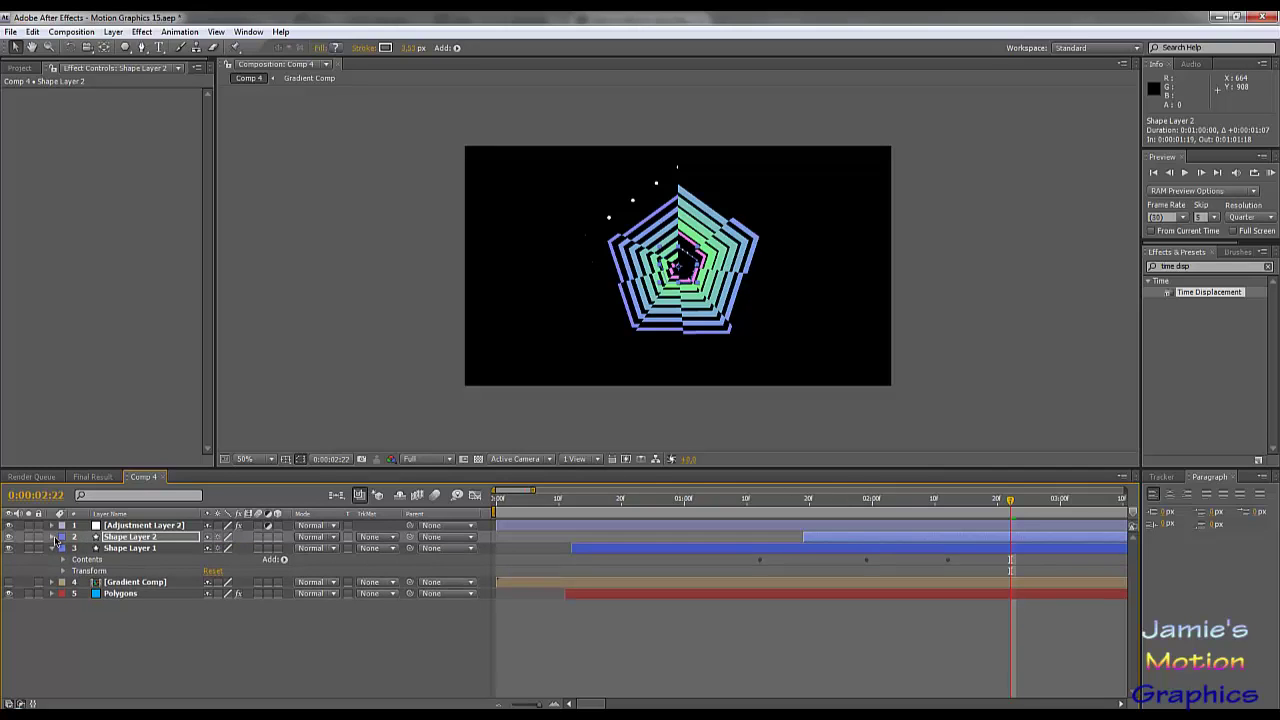
left_click(57, 540)
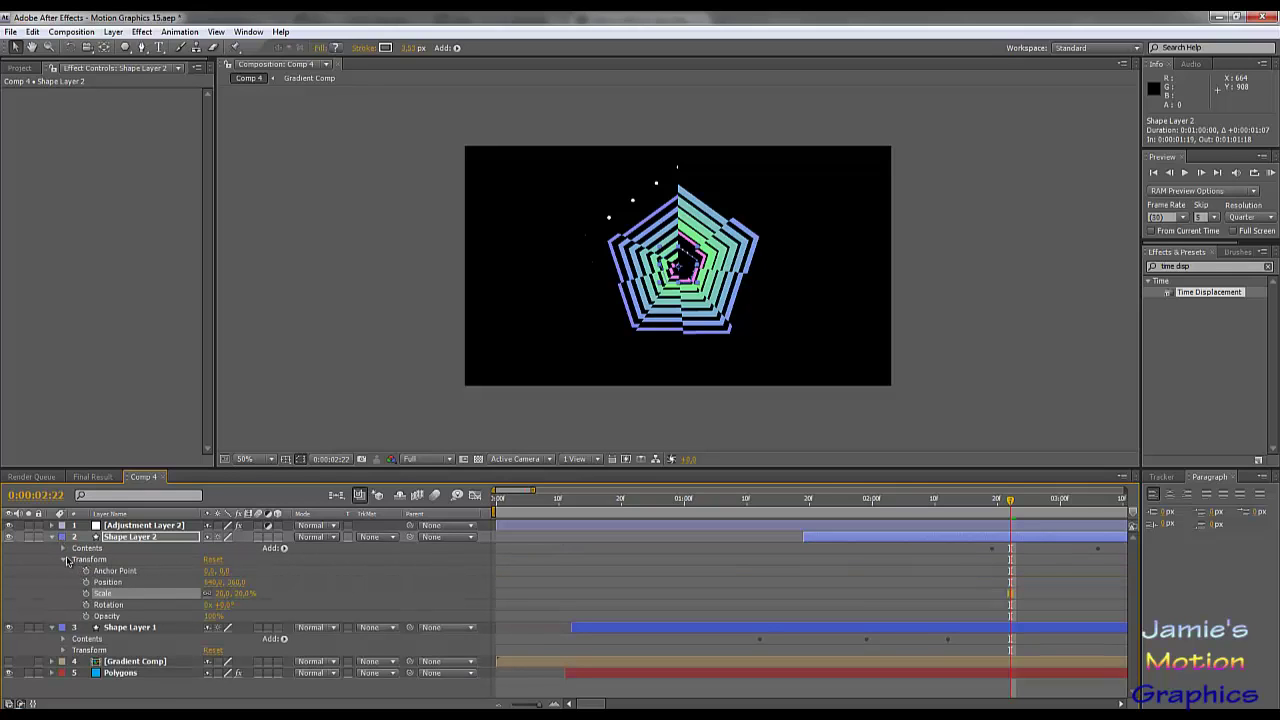
left_click(62, 549)
left_click(74, 566)
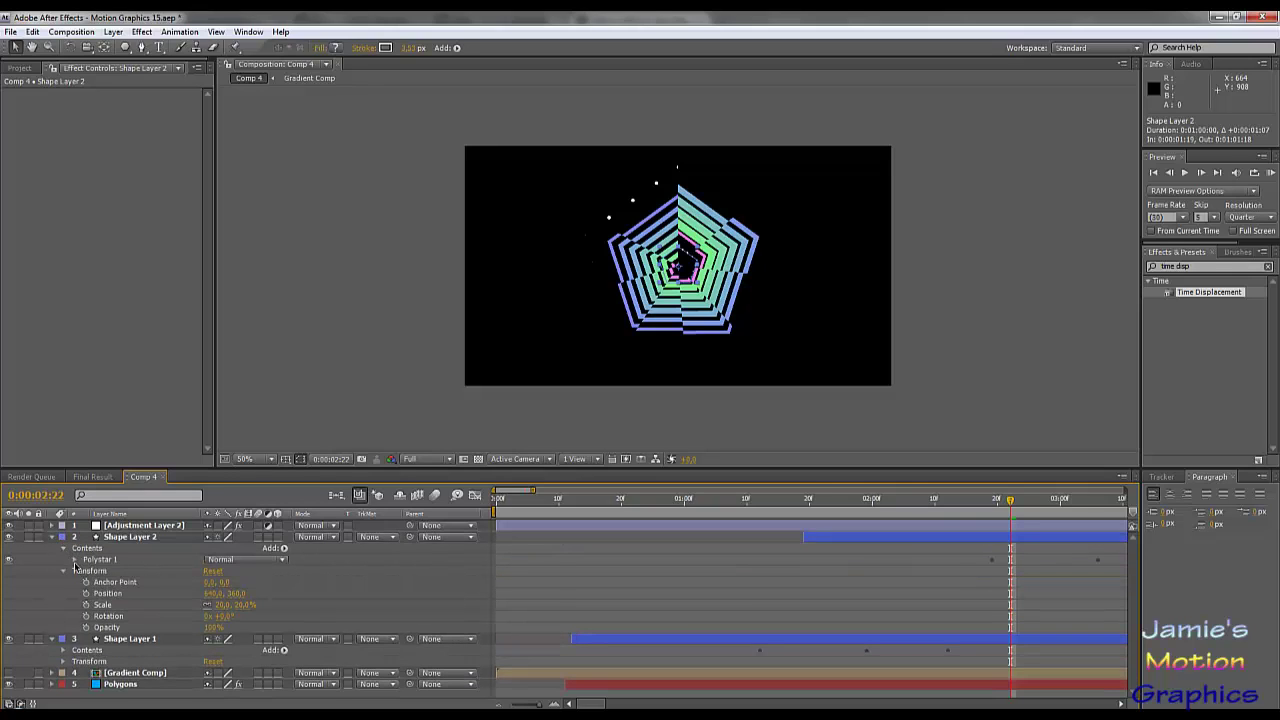
left_click(75, 560)
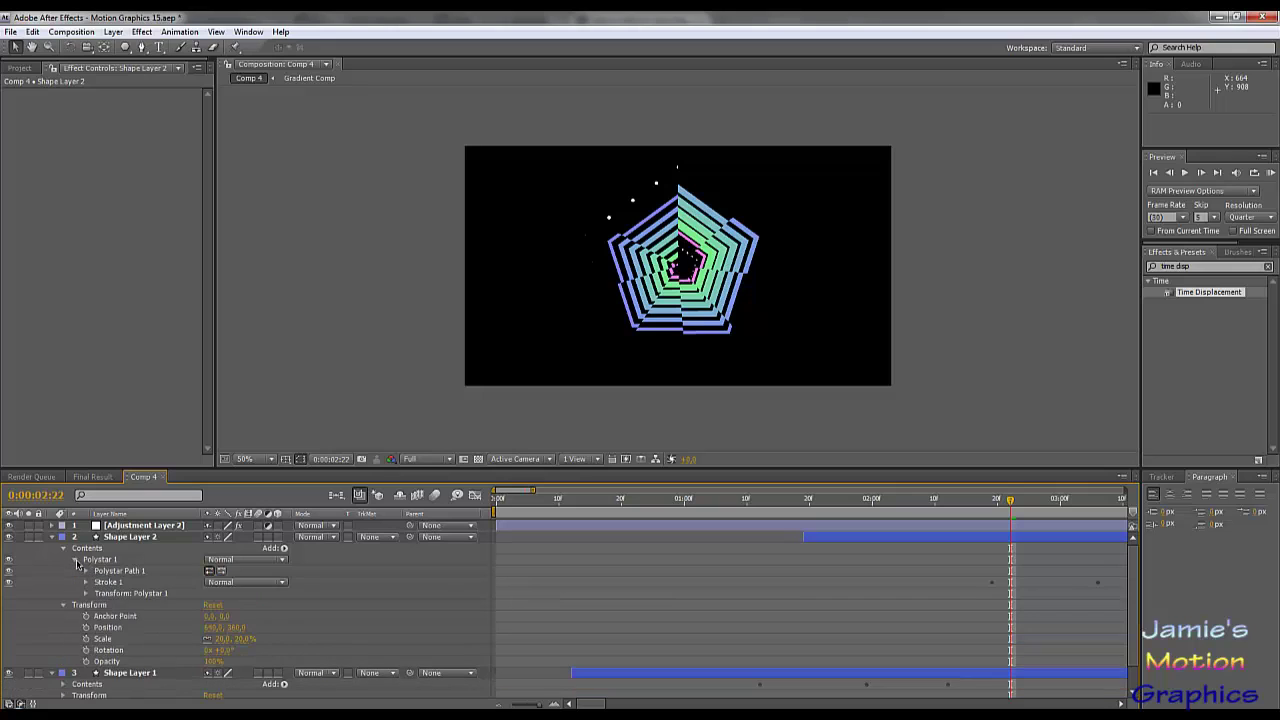
left_click_drag(1011, 507, 1018, 540)
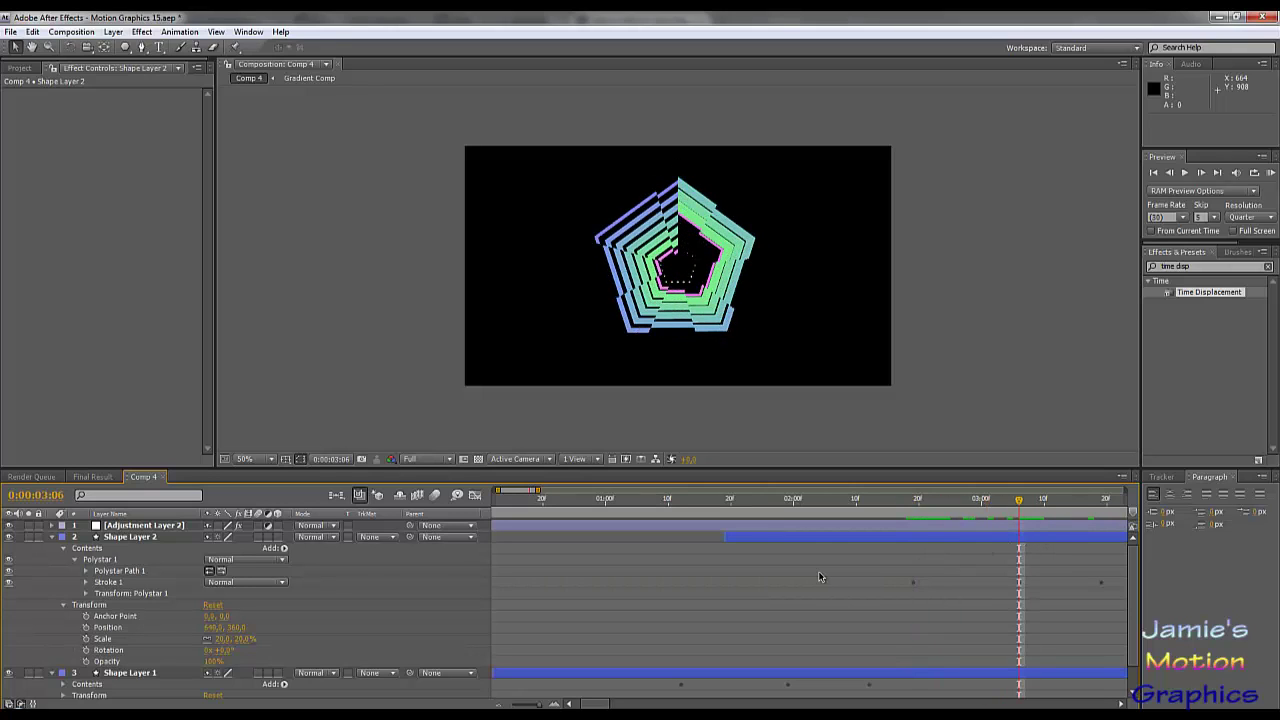
Show only animated properties and set Shape Layer 2's Stroke Width keyframe to 40.
key("u")
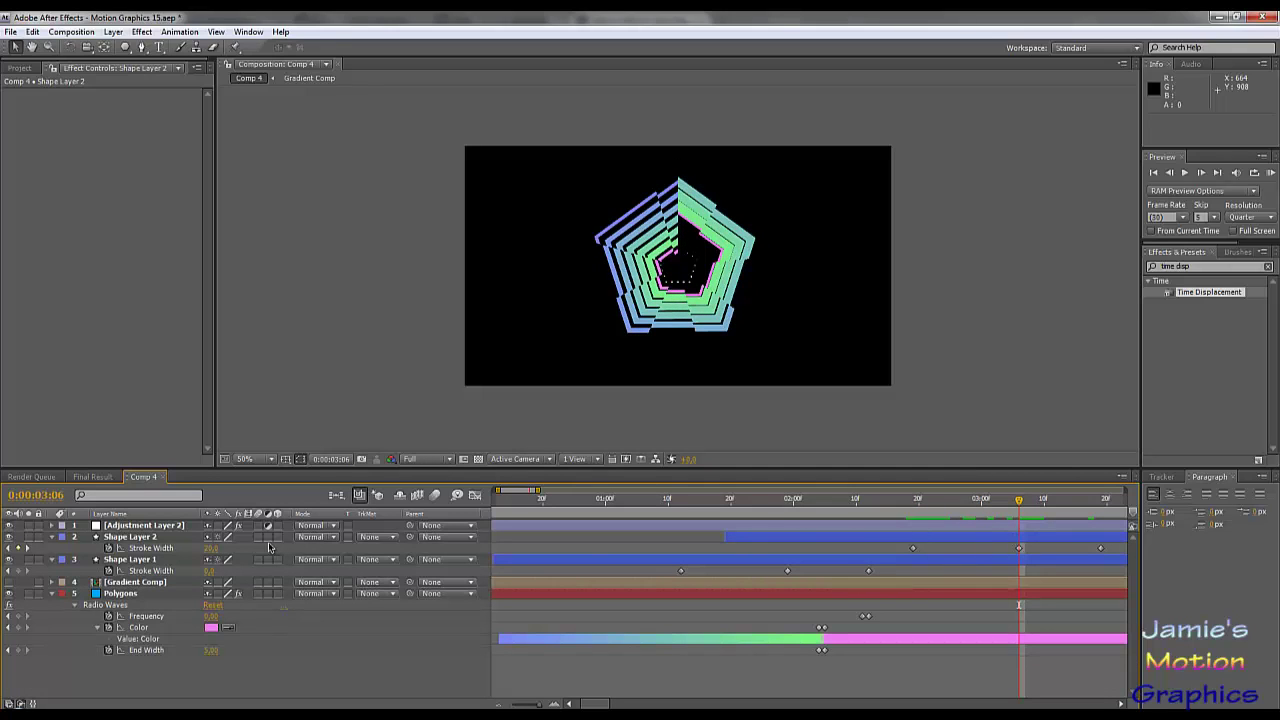
left_click(213, 548)
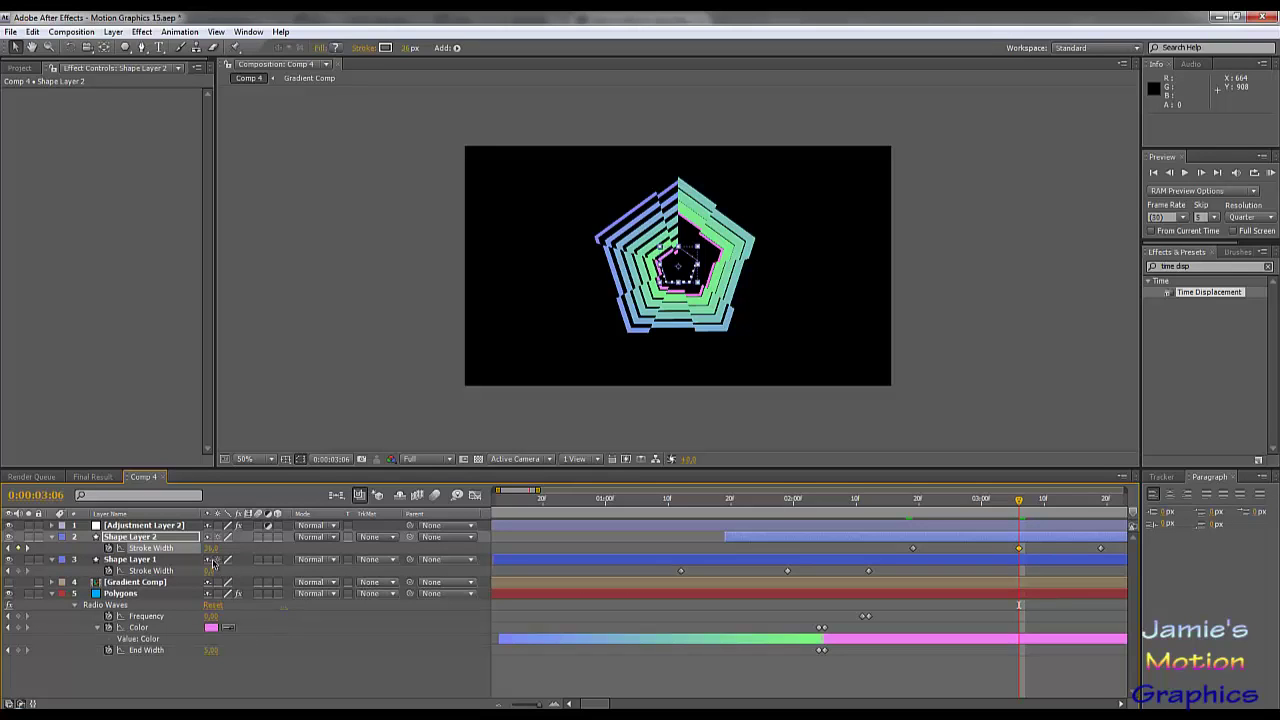
left_click(211, 548)
key("Return")
Preview the inner pentagon's dot animation from an earlier frame, then select Shape Layer 1.
left_click(863, 429)
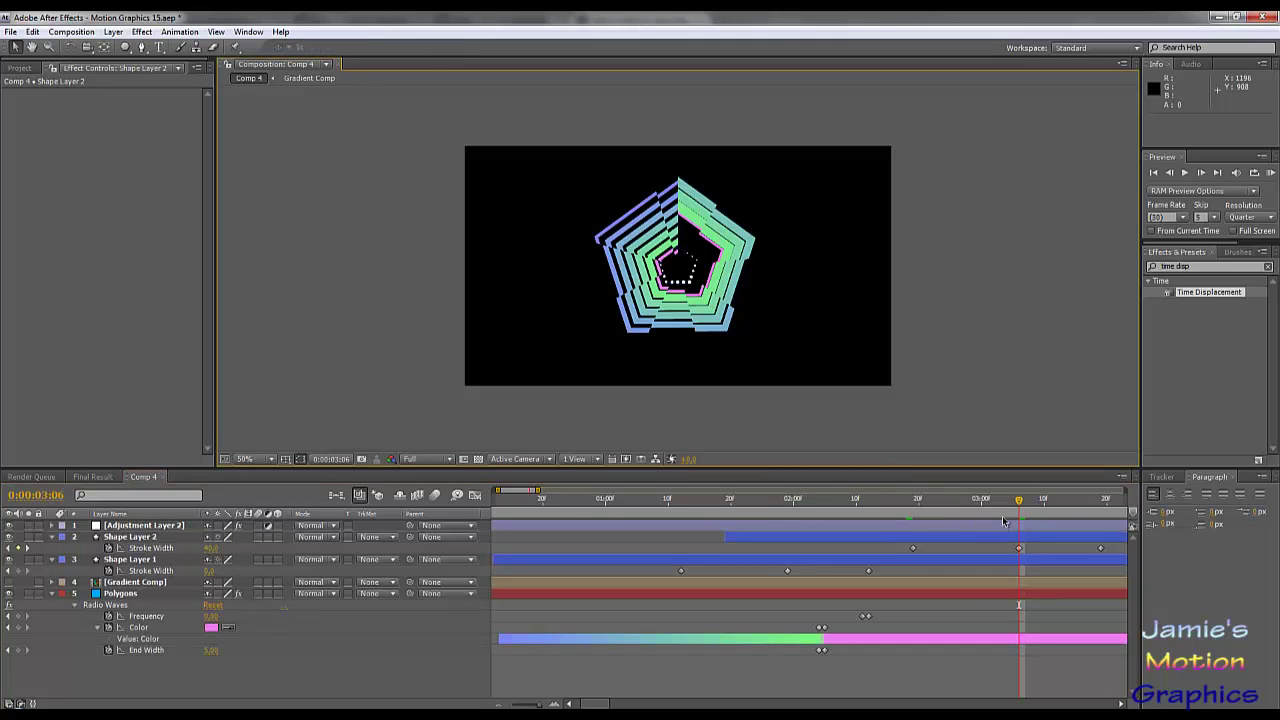
left_click_drag(1020, 500, 862, 515)
key("space")
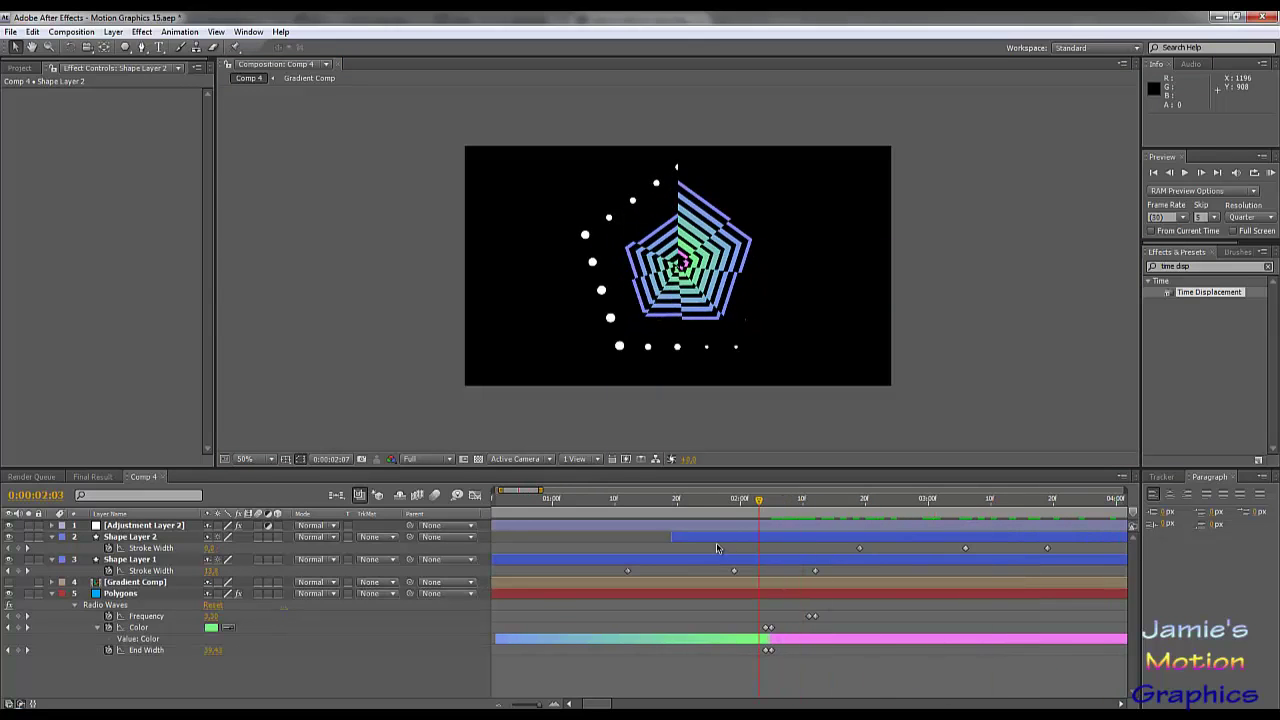
left_click(782, 549)
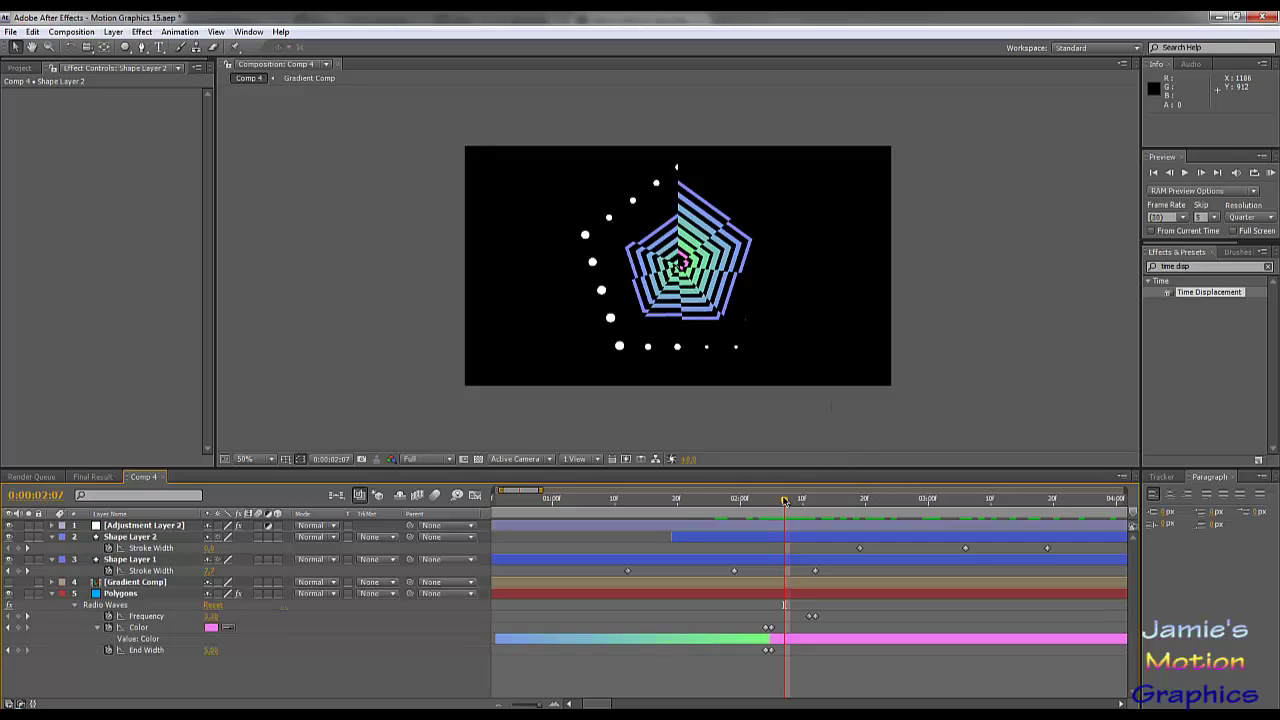
left_click_drag(785, 500, 737, 506)
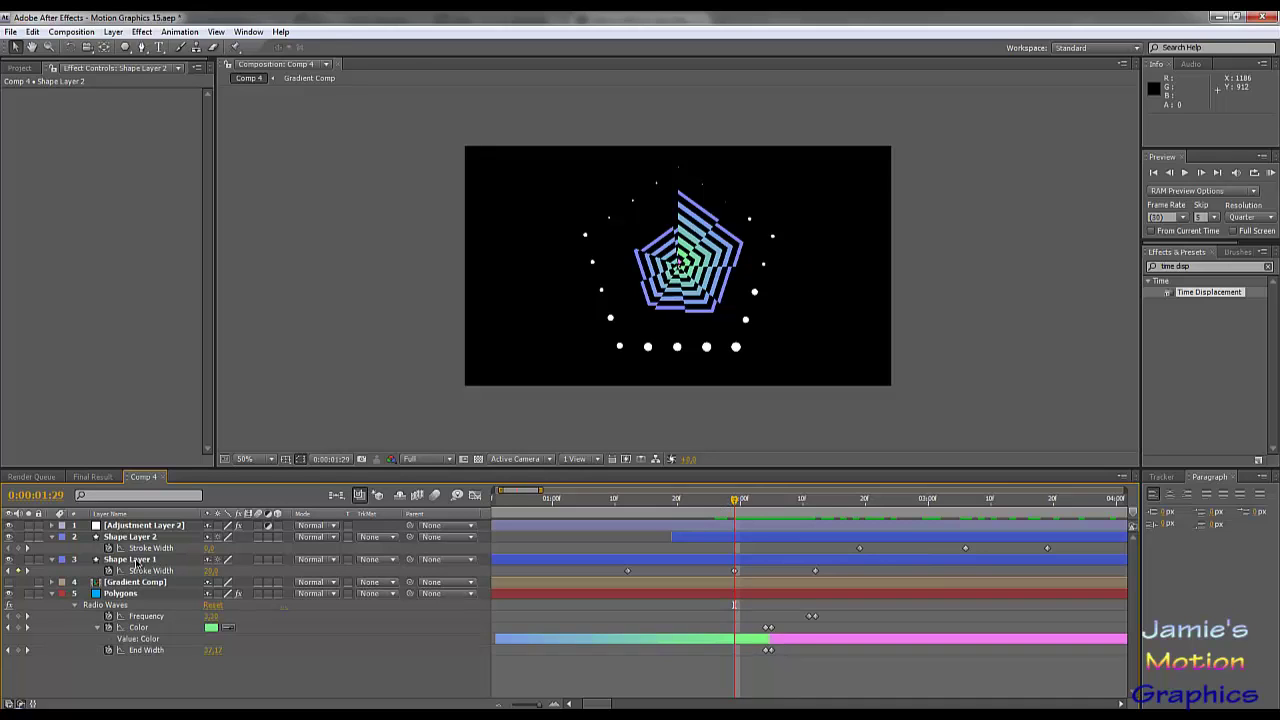
left_click(137, 563)
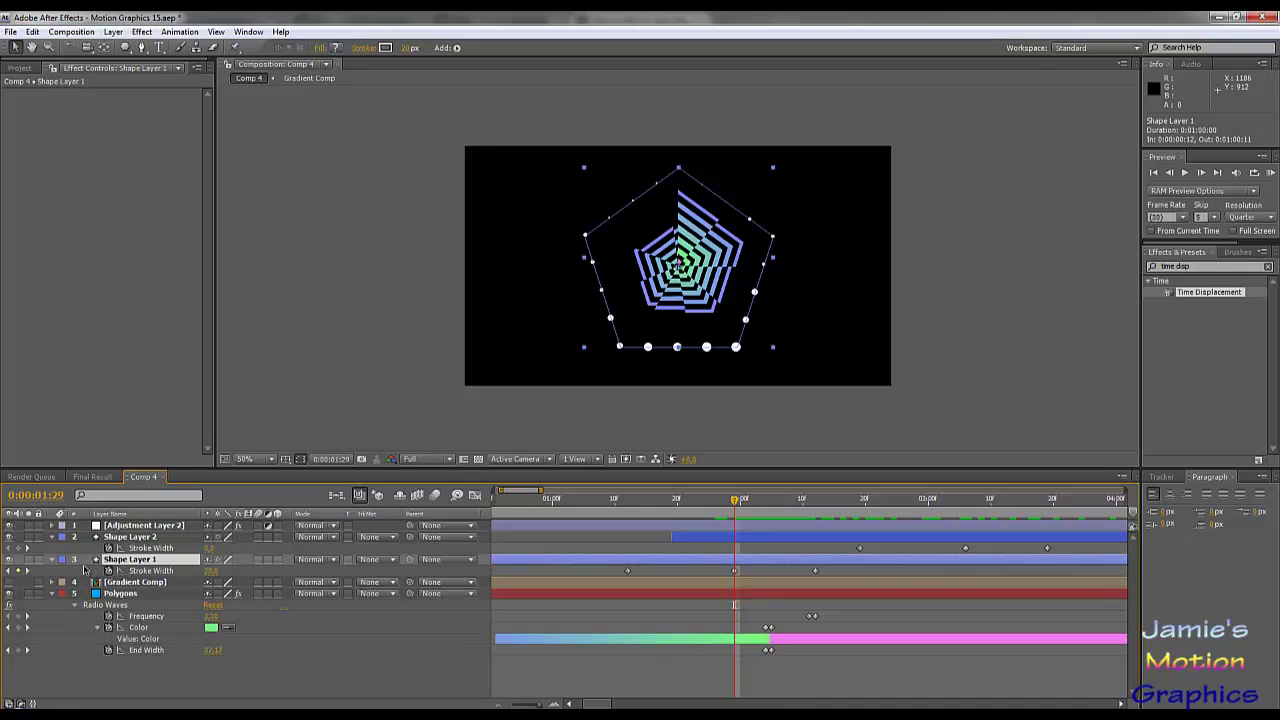
Keyframe adjusted dash Gap and Offset values on Shape Layer 1's stroke at 0:00:02:13.
left_click(52, 560)
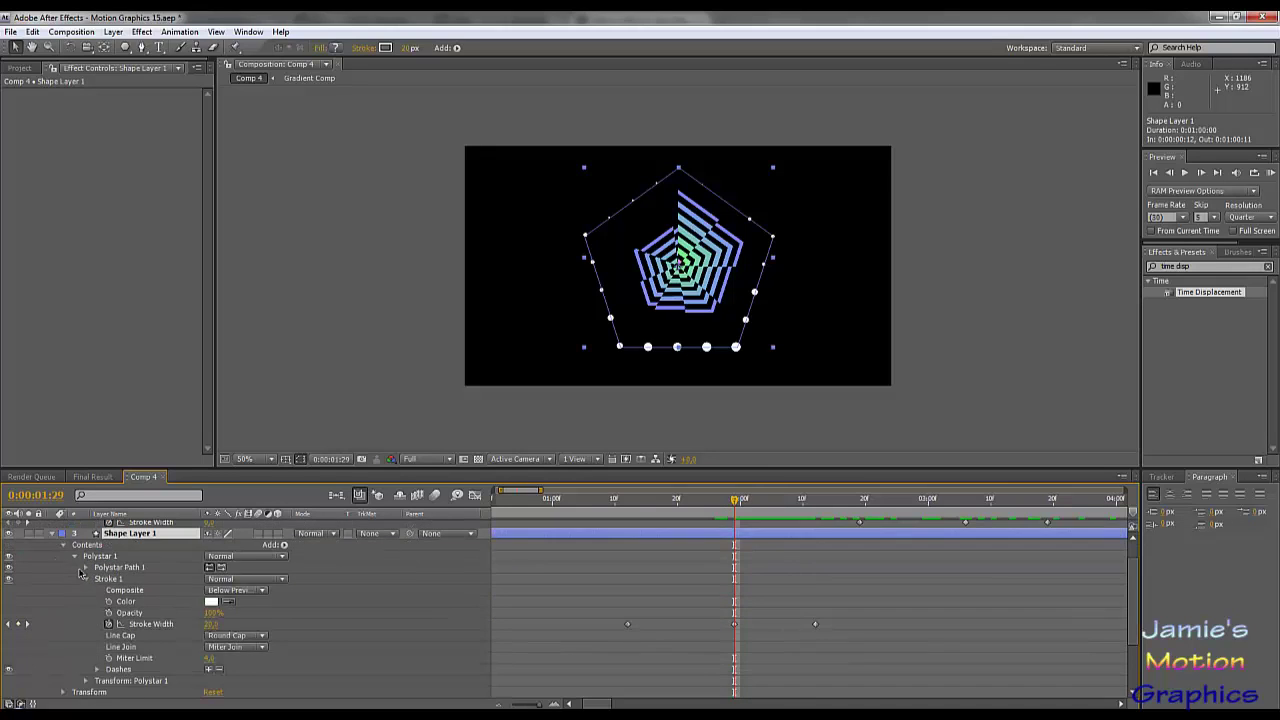
left_click(96, 670)
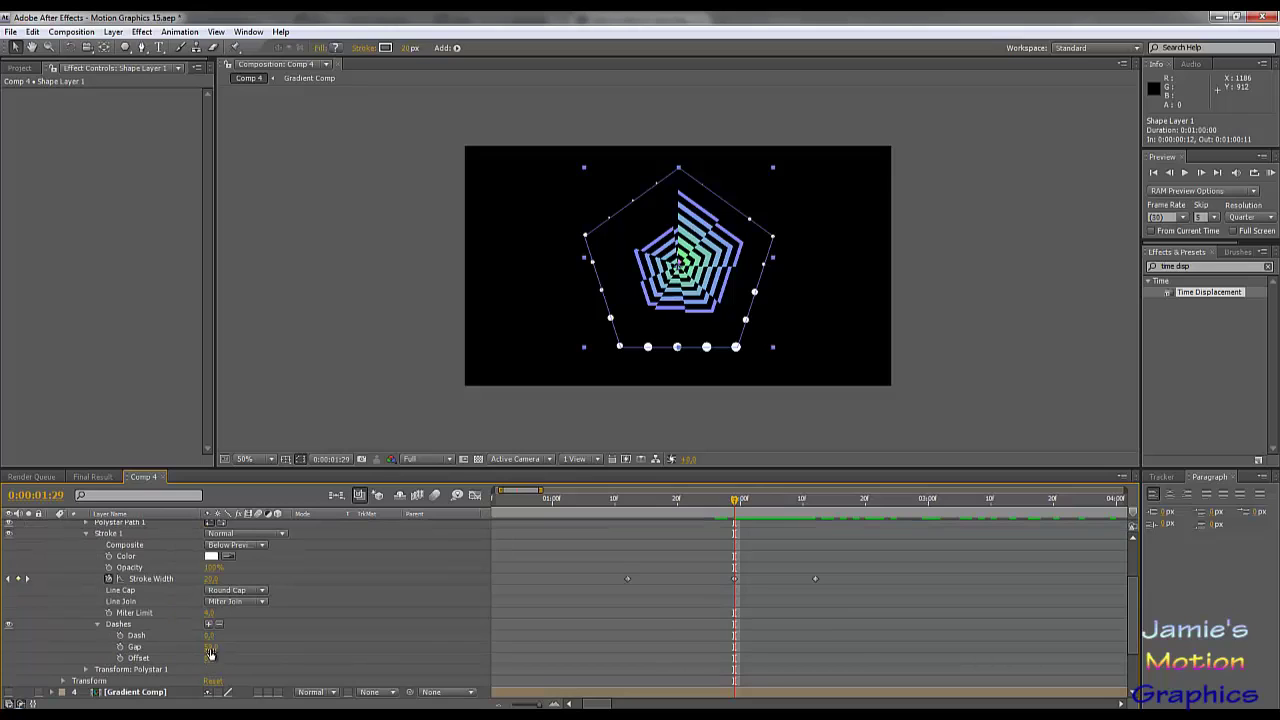
left_click(211, 646)
left_click_drag(735, 502, 822, 513)
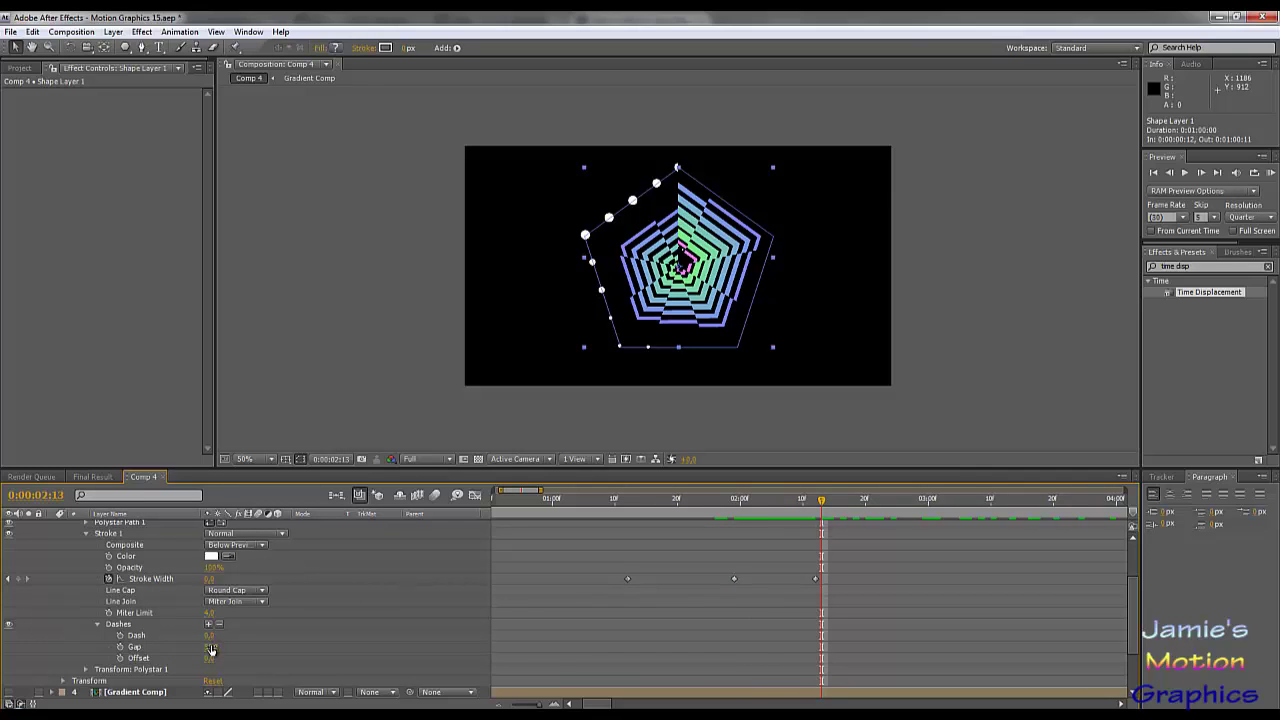
mouse_move(212, 646)
left_mouse_down()
mouse_move(223, 650)
mouse_move(207, 664)
left_mouse_up()
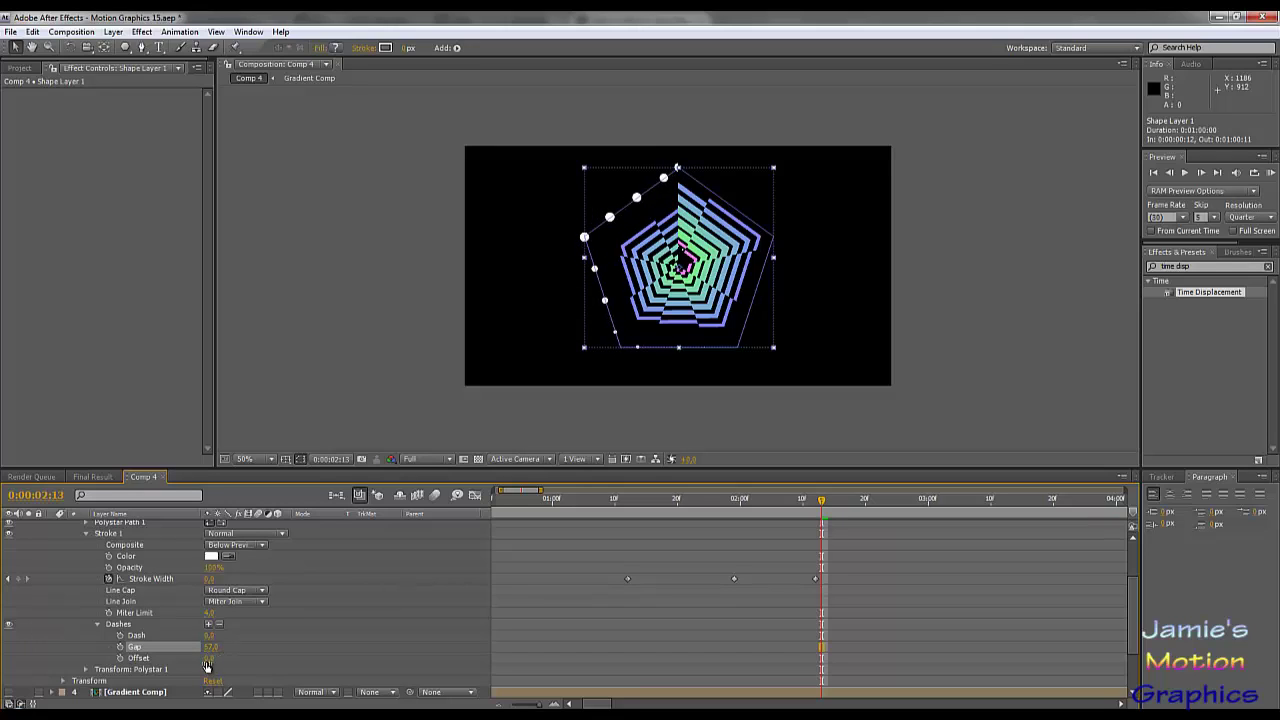
left_click(211, 657)
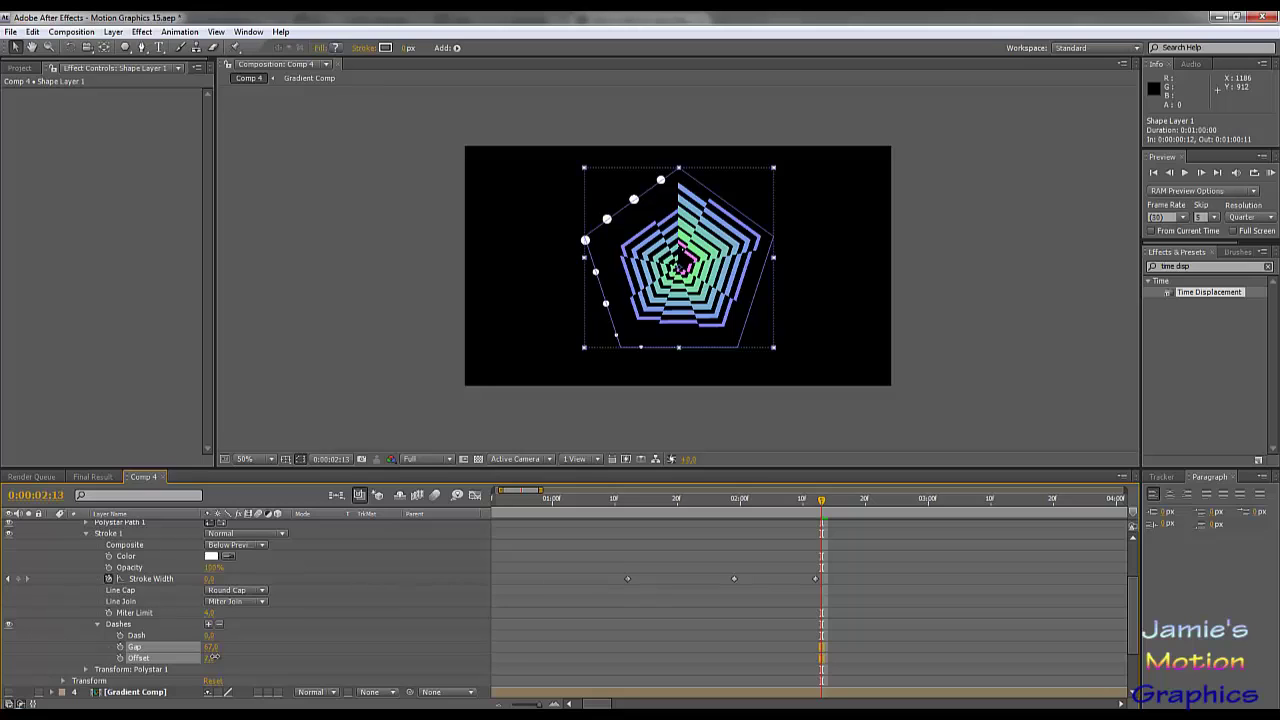
mouse_move(213, 657)
left_mouse_down()
mouse_move(227, 657)
mouse_move(203, 661)
left_mouse_up()
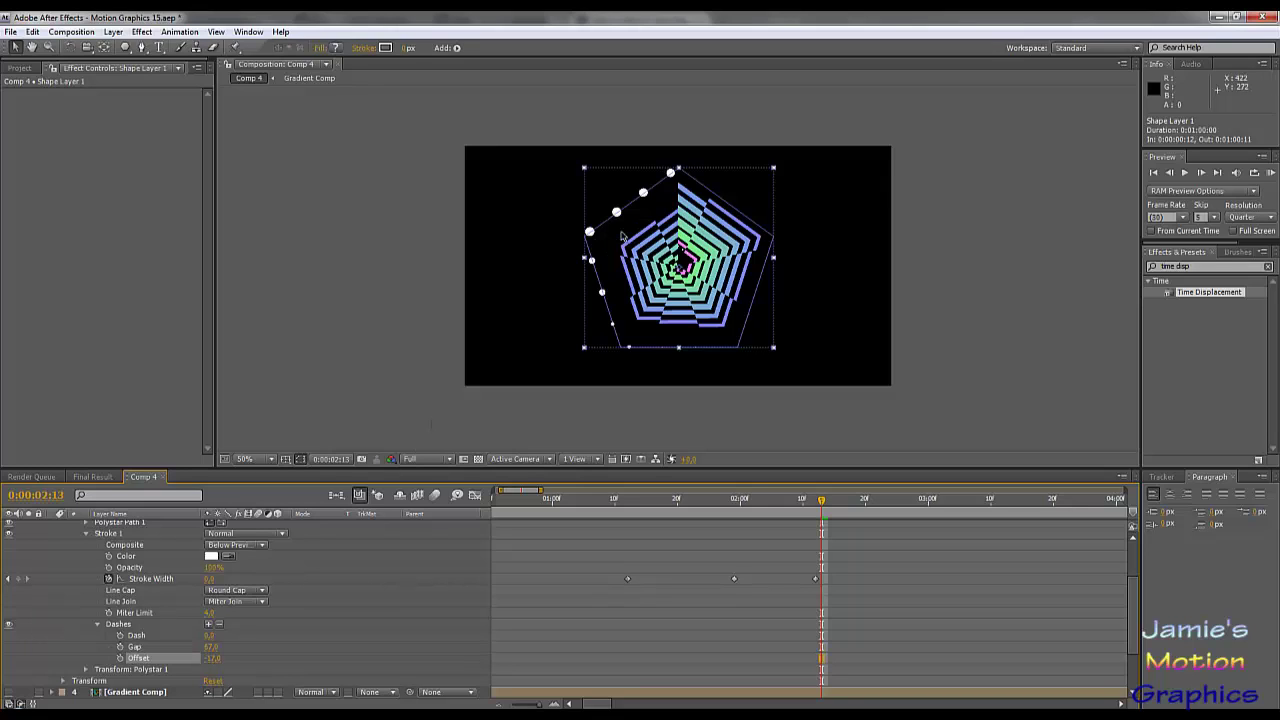
Rewind near the start and preview the outer pentagon's dot animation.
mouse_move(822, 505)
left_mouse_down()
mouse_move(622, 540)
mouse_move(829, 544)
mouse_move(677, 544)
left_mouse_up()
left_click(365, 411)
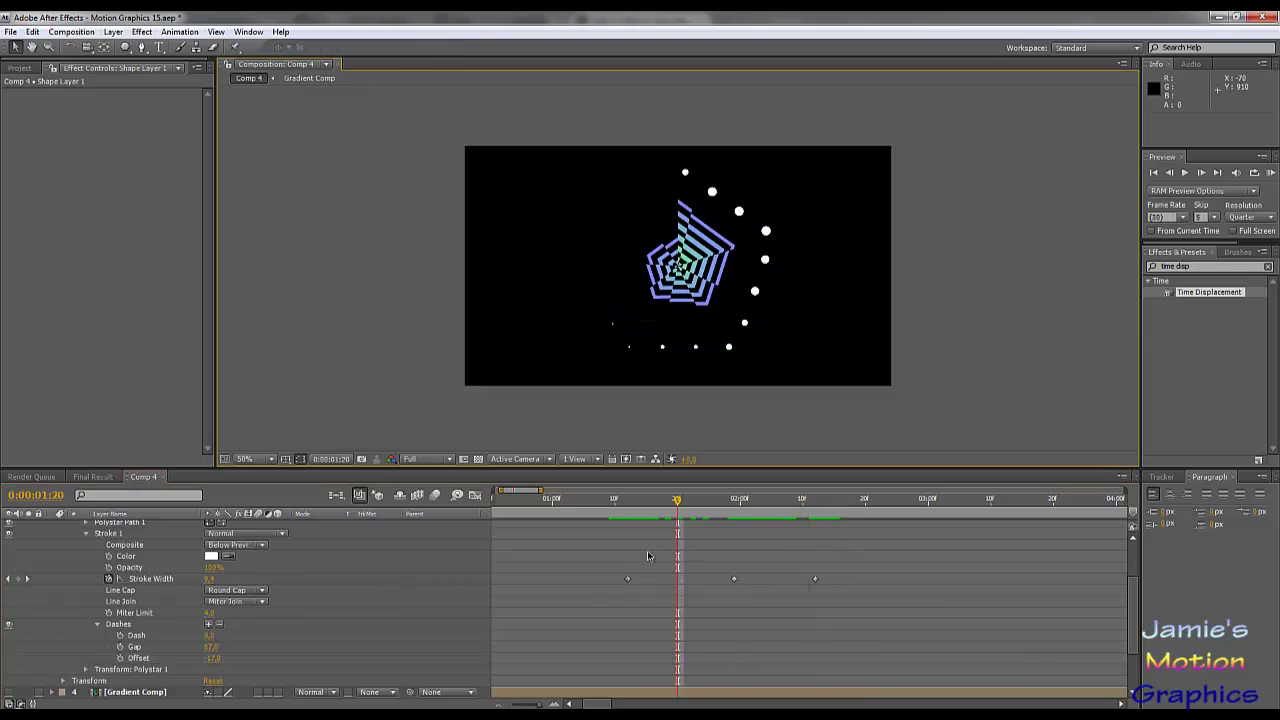
left_click_drag(641, 505, 502, 505)
left_click(1185, 172)
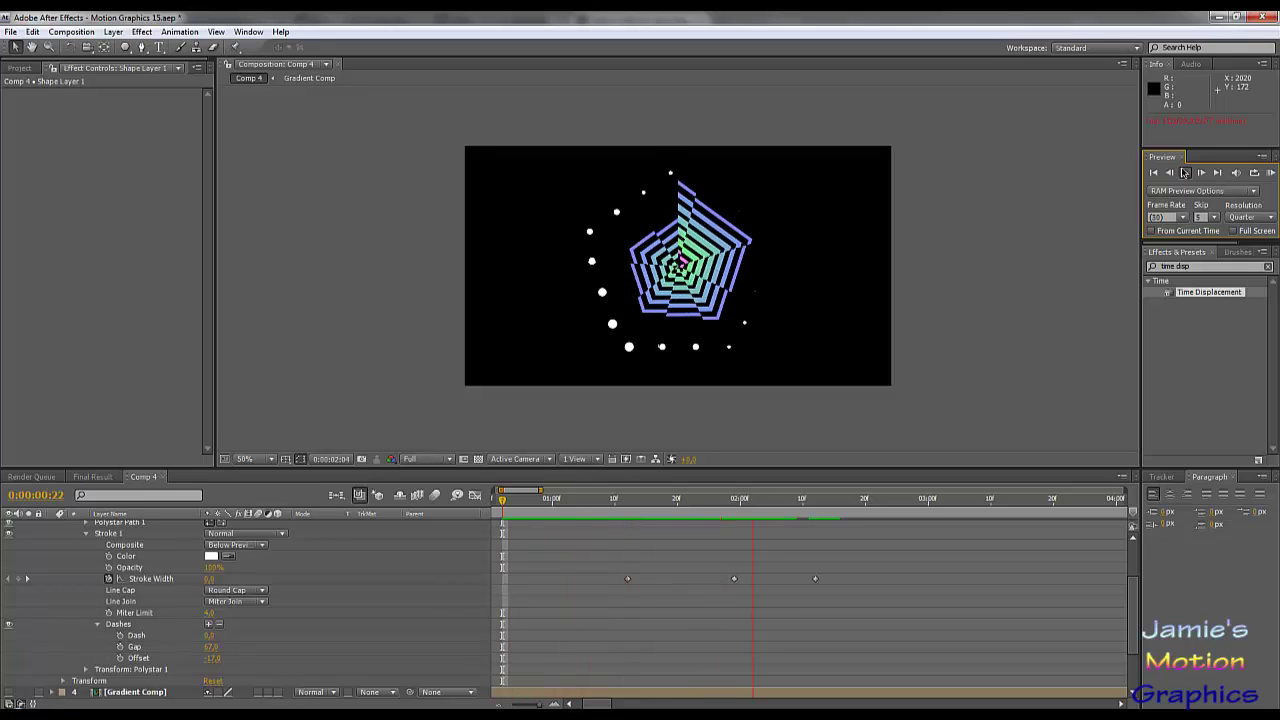
left_click(1185, 172)
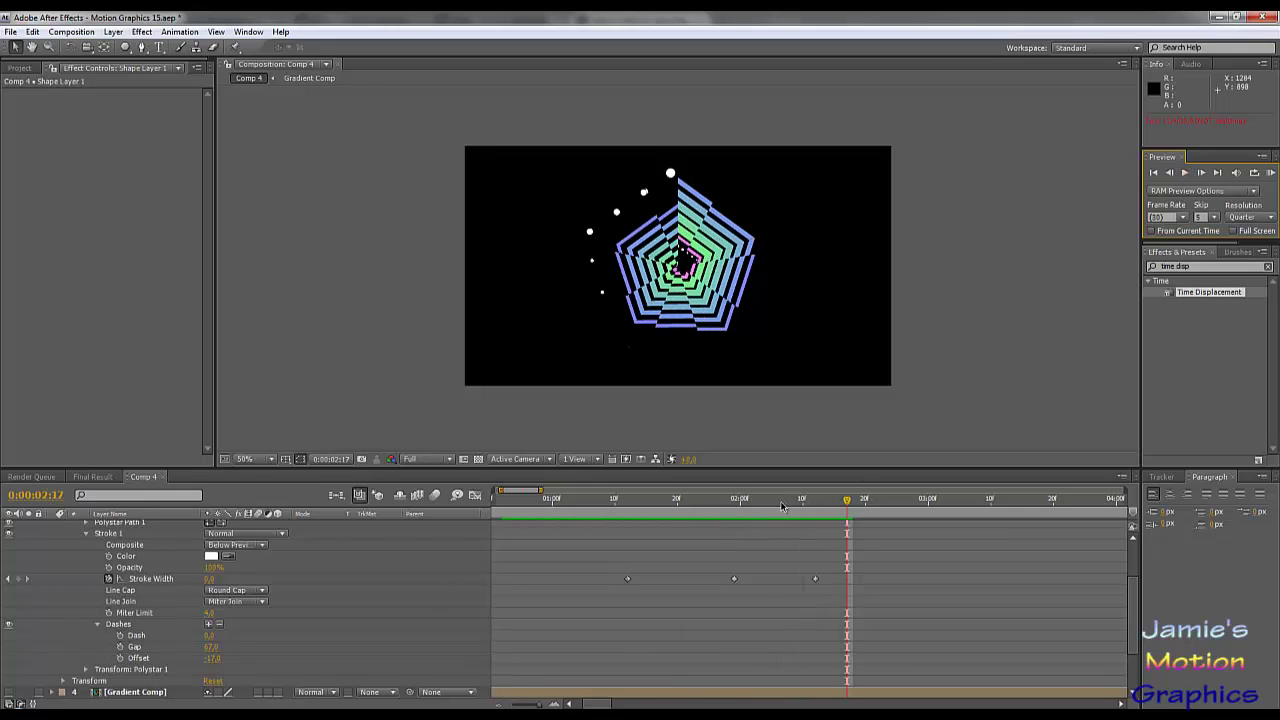
Move the first Stroke Width keyframe to 0:00:01:19 and paste a 0 px keyframe at 0:00:02:09.
left_click_drag(785, 507, 673, 517)
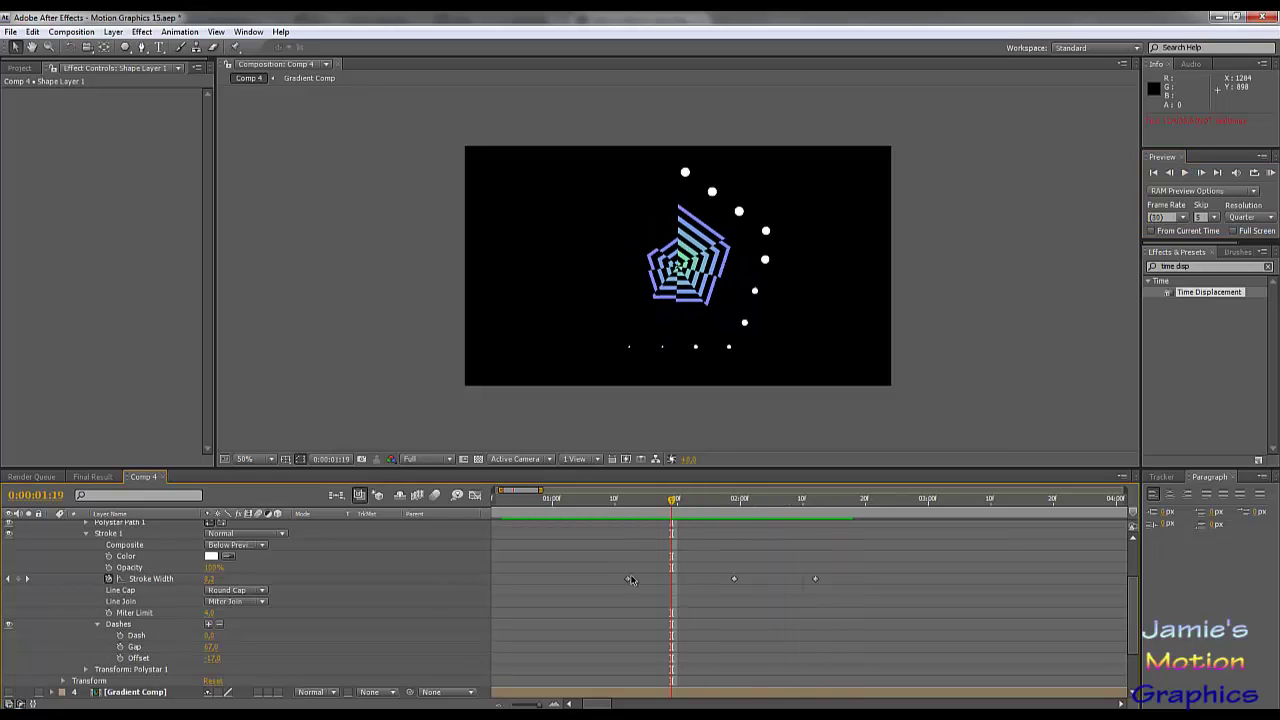
left_click_drag(628, 581, 672, 580)
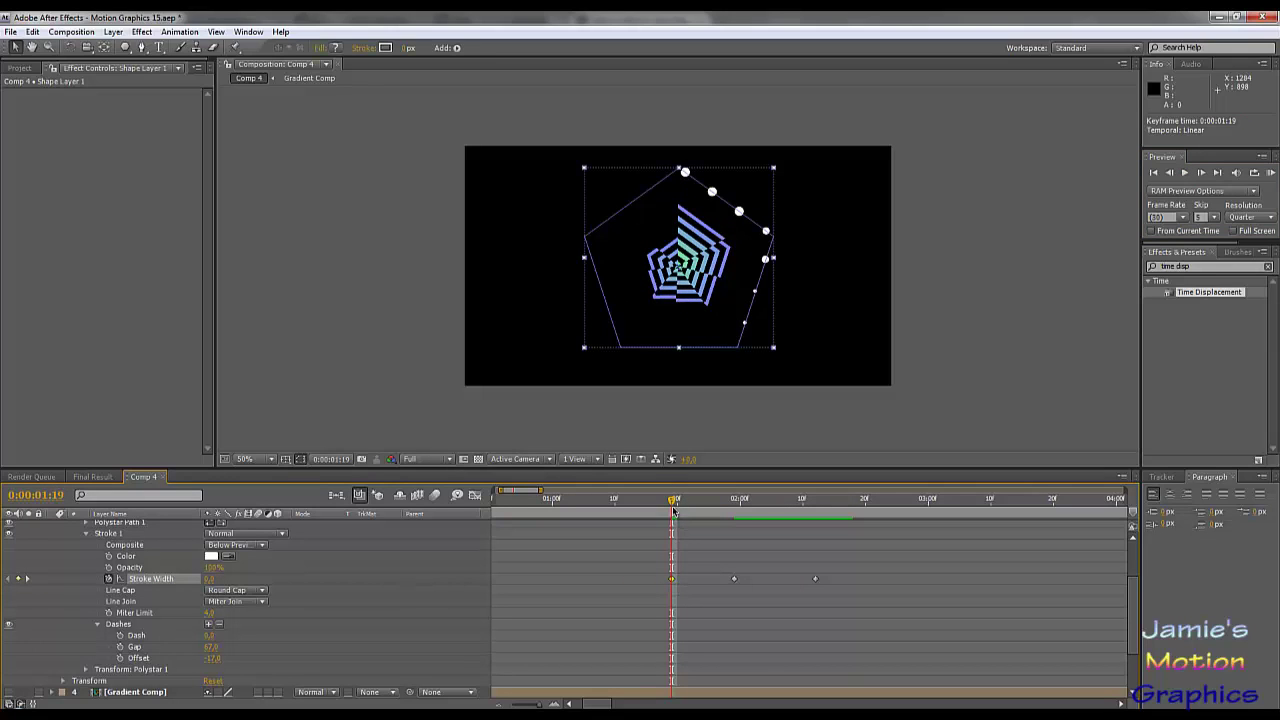
left_click_drag(690, 507, 797, 507)
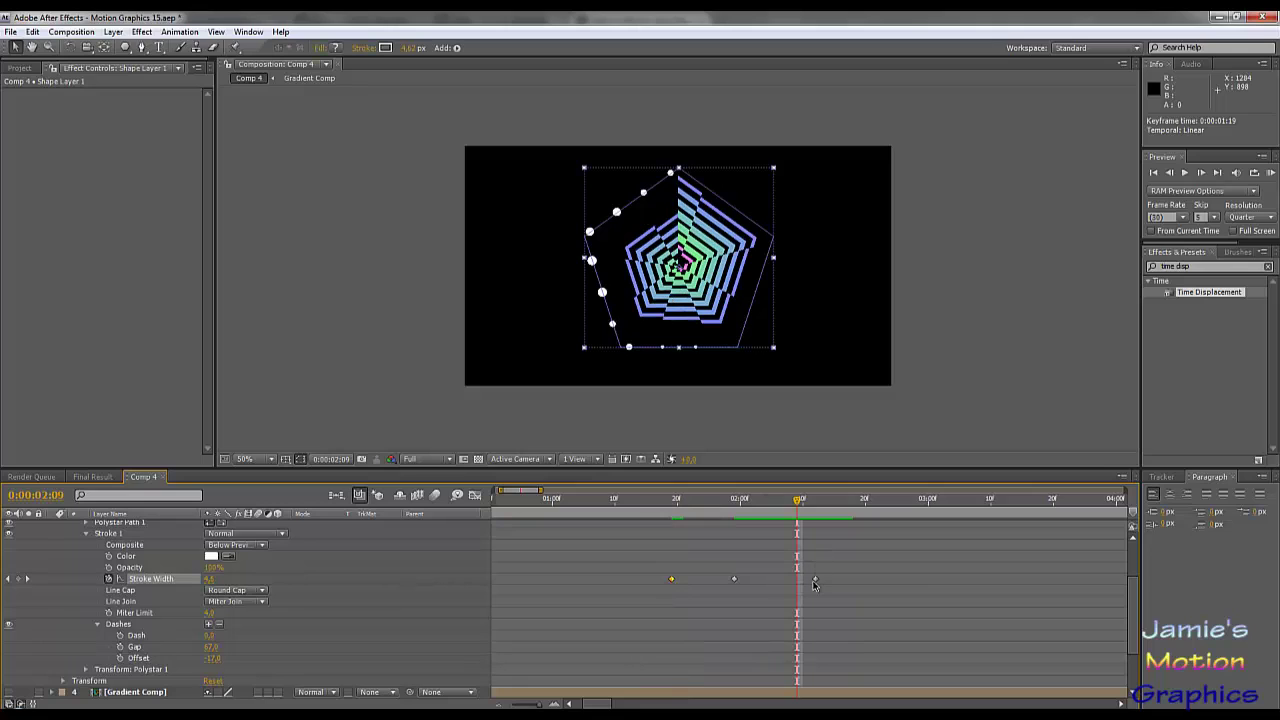
key("ctrl+v")
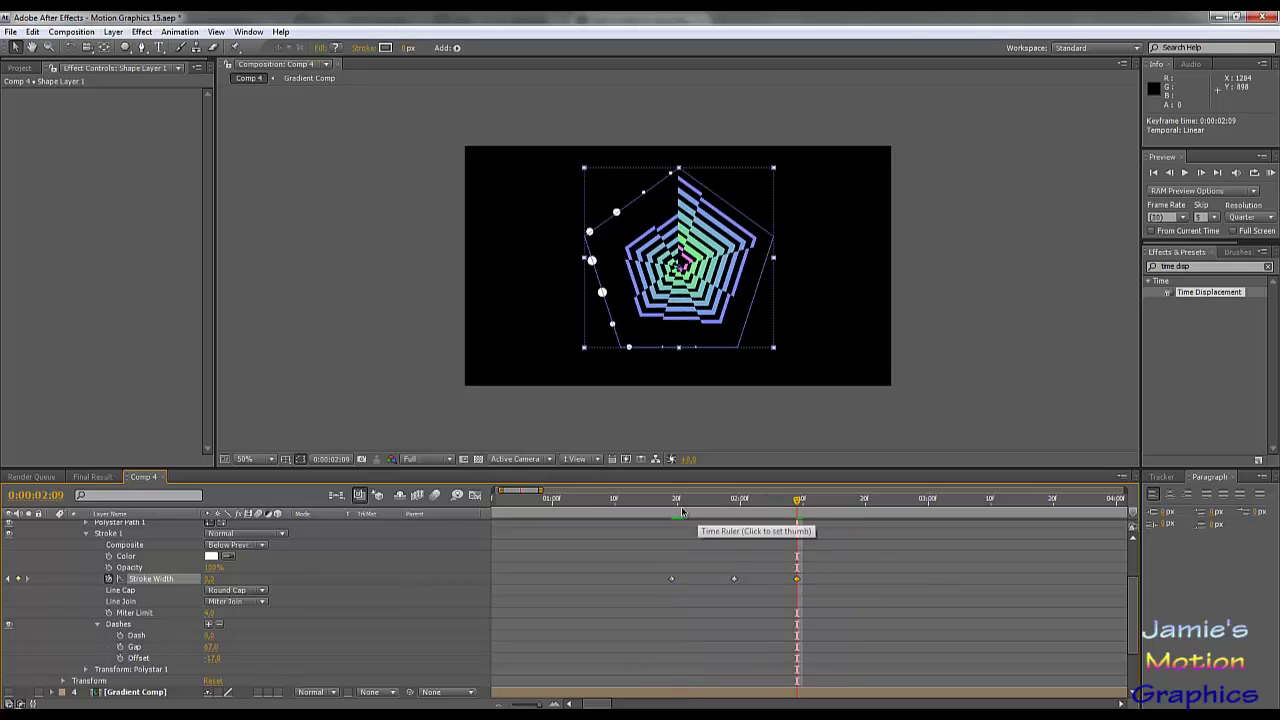
Preview the retimed dot animation starting from 0:00:01:12.
left_click_drag(695, 507, 596, 508)
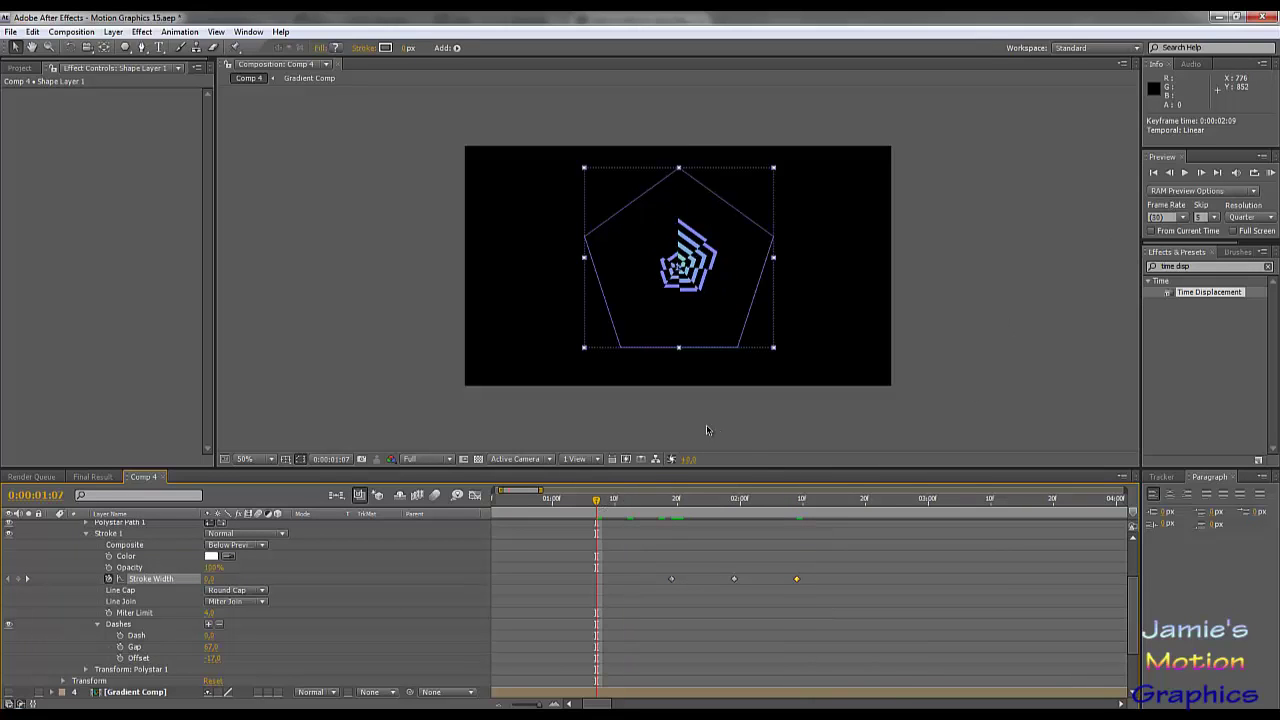
left_click(357, 366)
left_click(1188, 173)
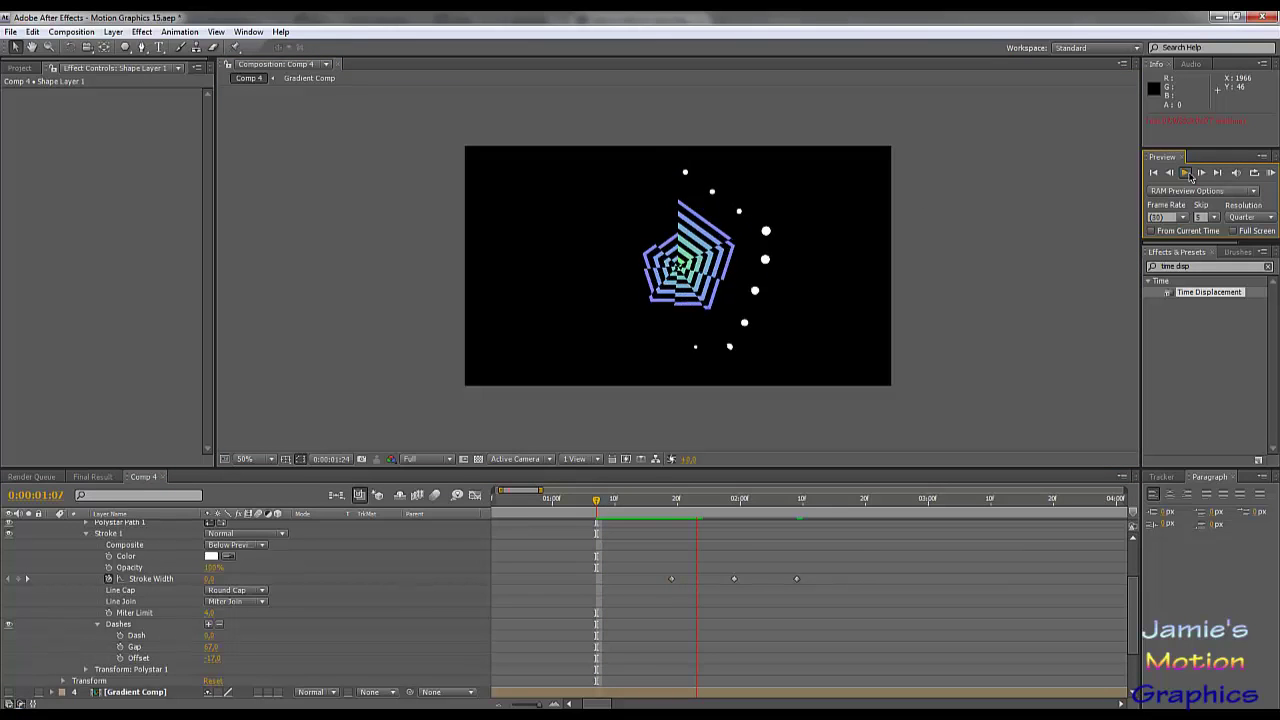
left_click(1188, 173)
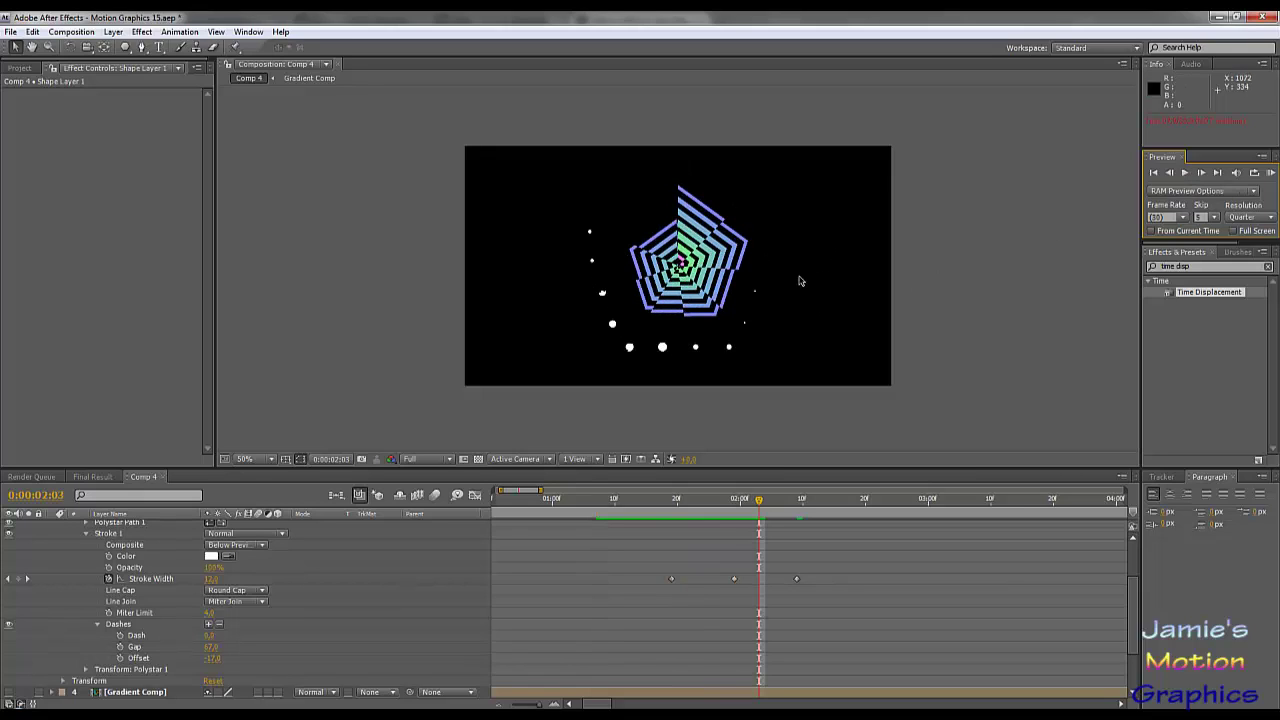
Keep the preview resolution at Full and magnify the composition view to 100%.
left_click(425, 459)
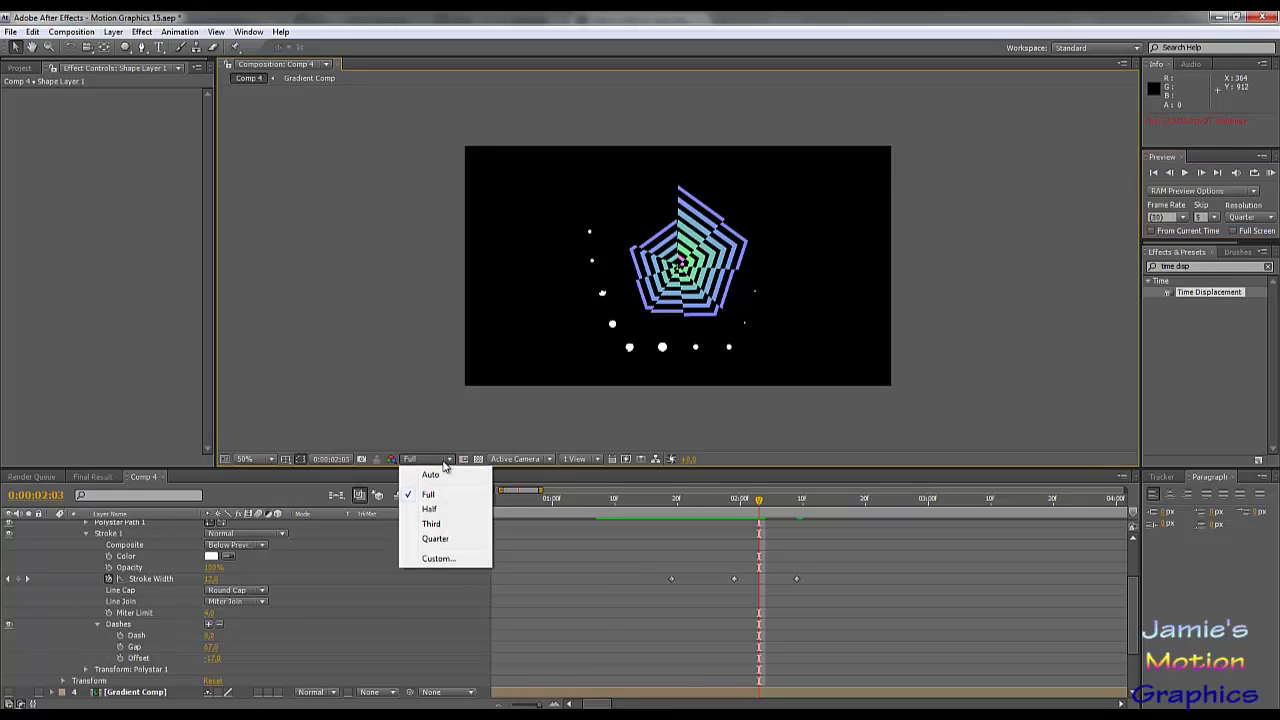
left_click(430, 494)
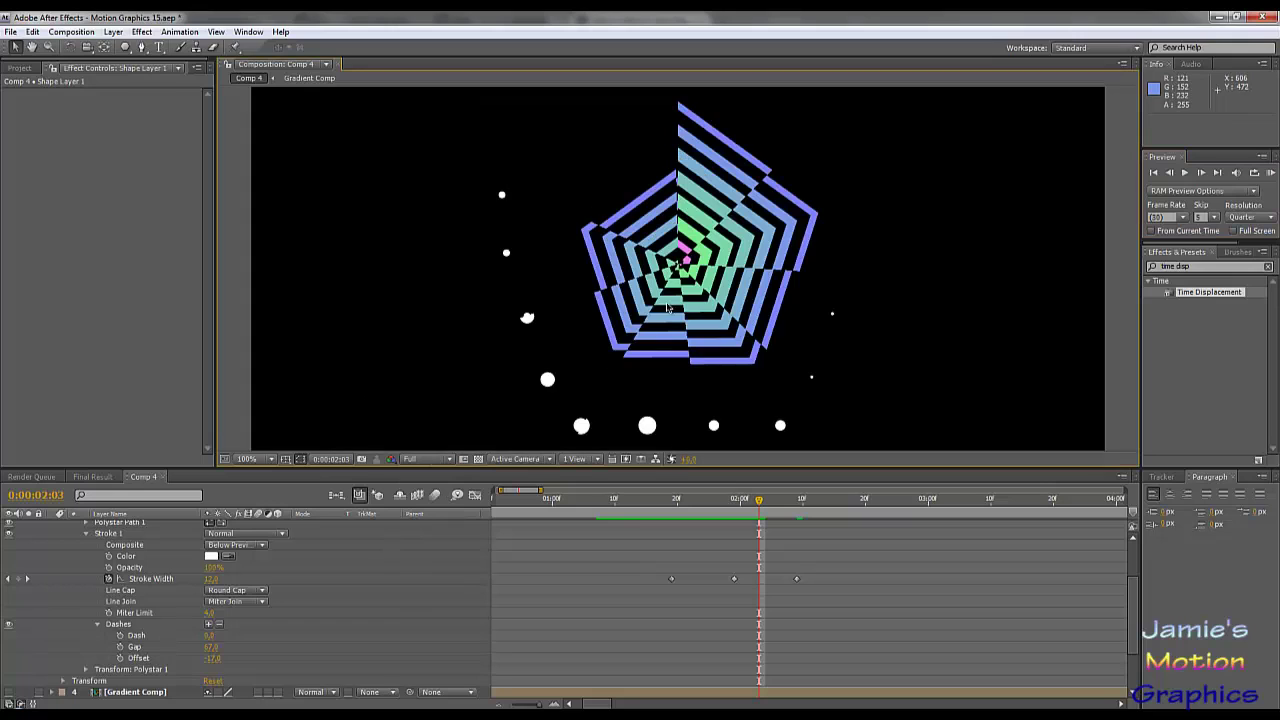
key("slash")
Drag the first Stroke Width keyframe earlier and scrub the dot growth back to 0:00:01:14.
left_click_drag(762, 506, 652, 524)
left_click_drag(670, 580, 640, 579)
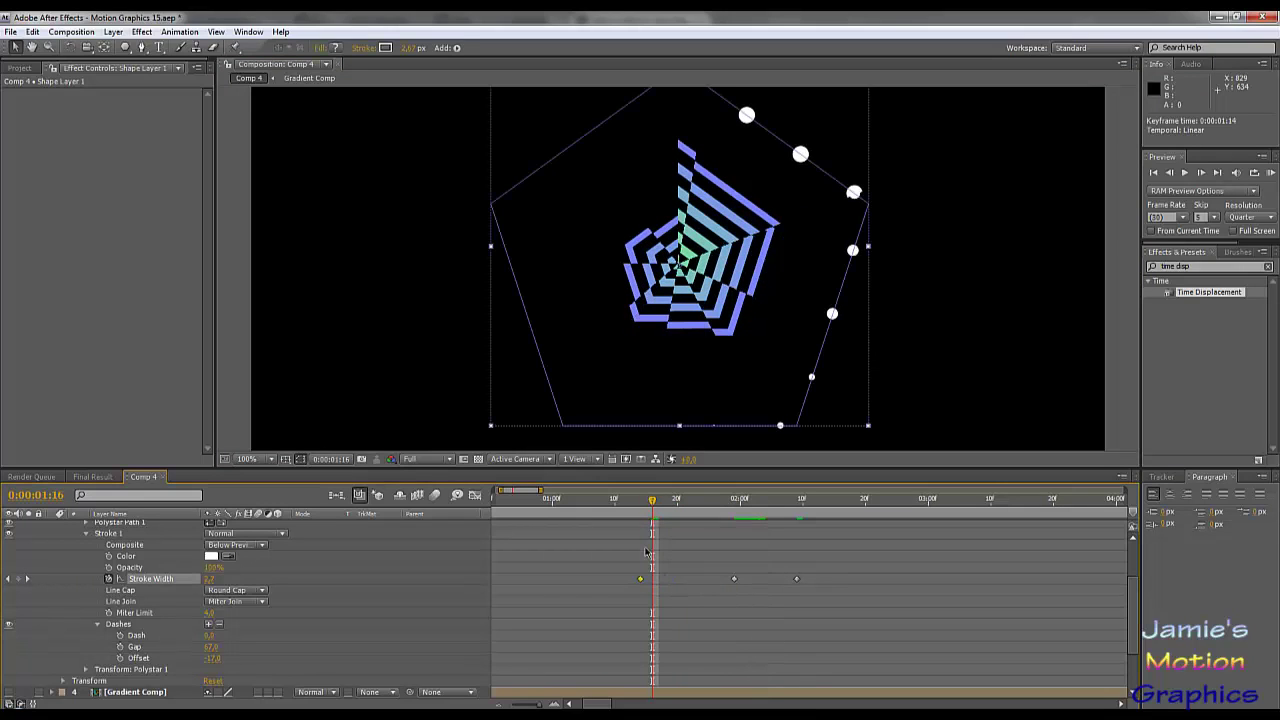
left_click_drag(597, 508, 658, 522)
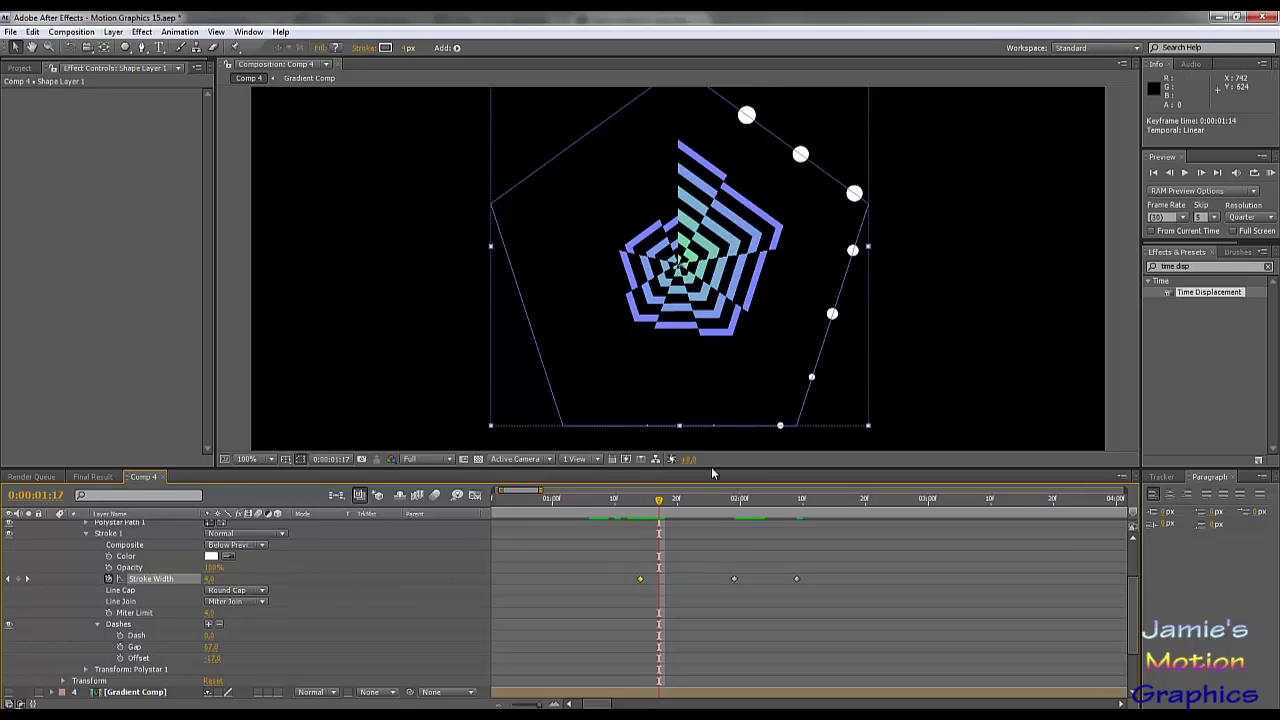
mouse_move(661, 510)
left_mouse_down()
mouse_move(641, 515)
mouse_move(751, 541)
left_mouse_up()
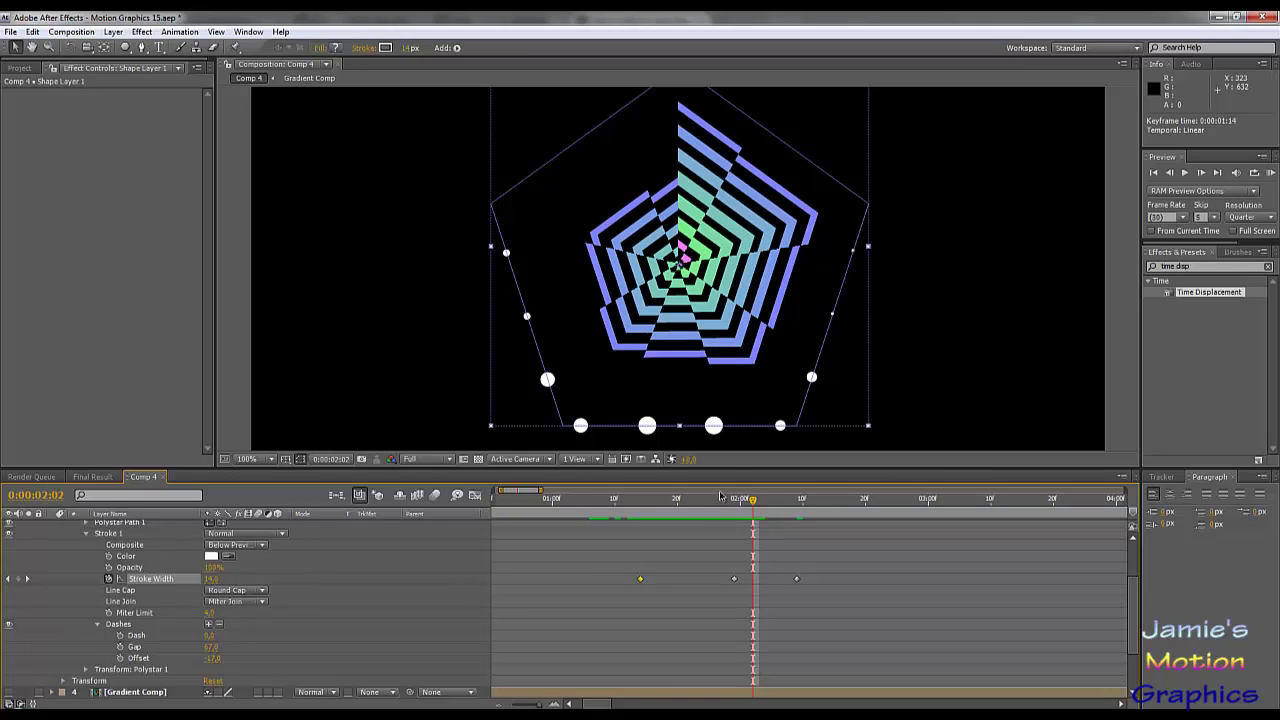
Shift Stroke Width keyframes to 0:00:02:15 and 0:00:01:11, and paste a keyframe around 0:00:02:06.
key("j")
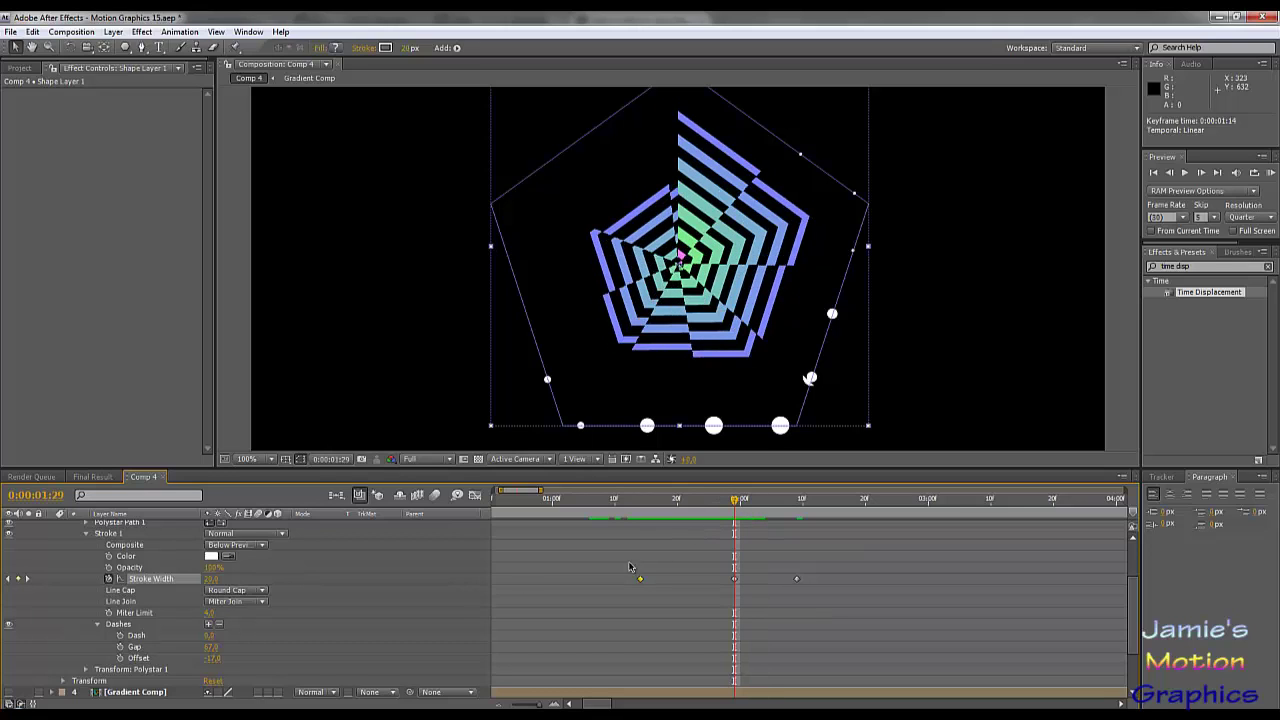
left_click_drag(813, 579, 832, 579)
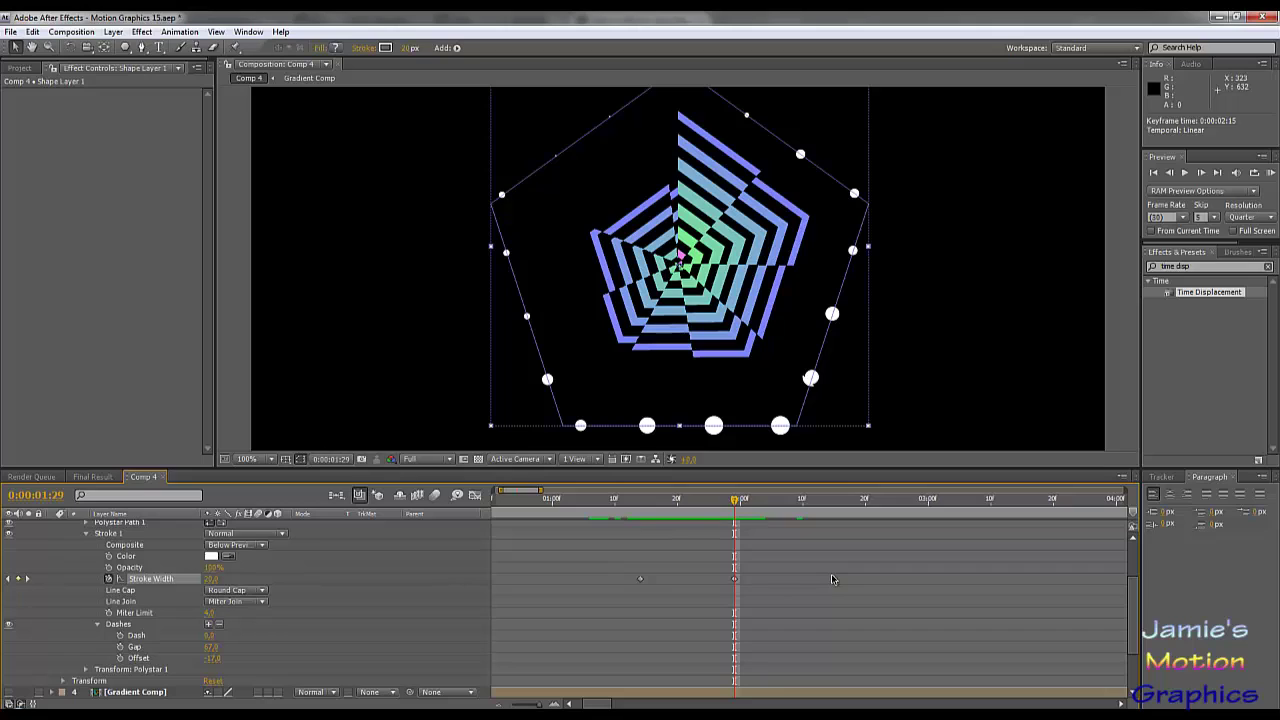
left_click(638, 583)
left_click_drag(640, 579, 622, 581)
left_click_drag(598, 500, 767, 535)
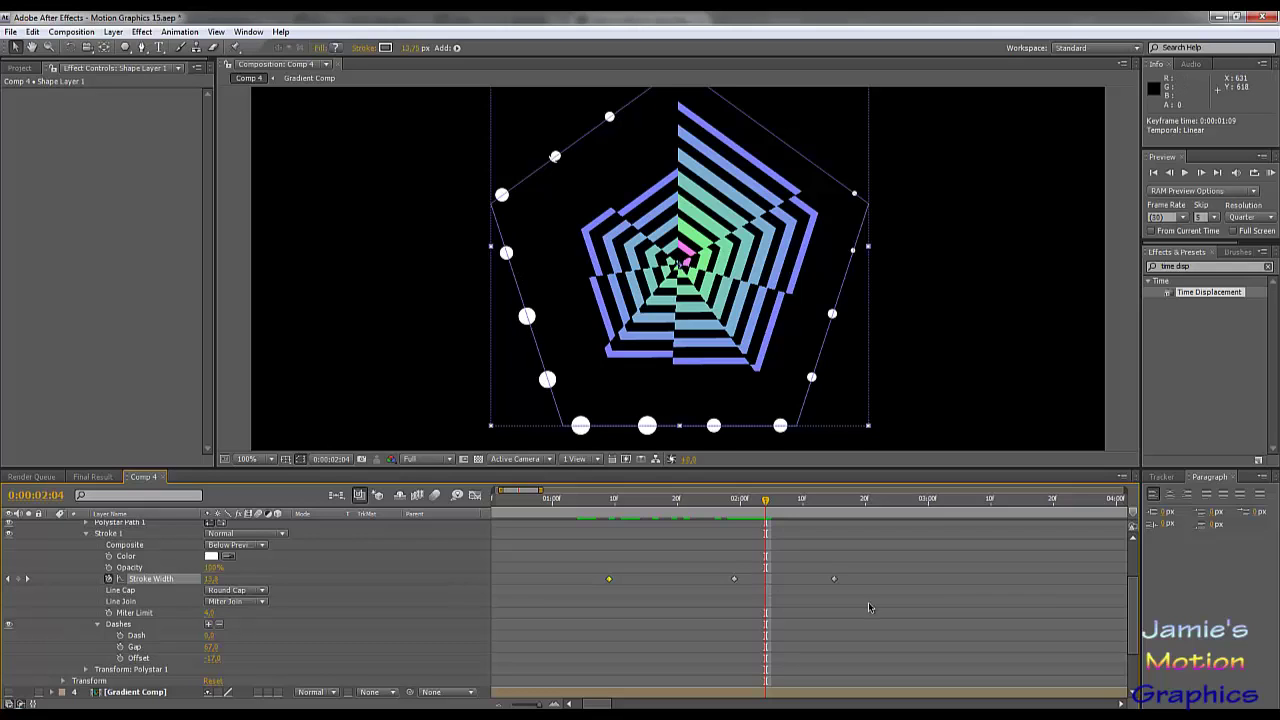
key("ctrl+v")
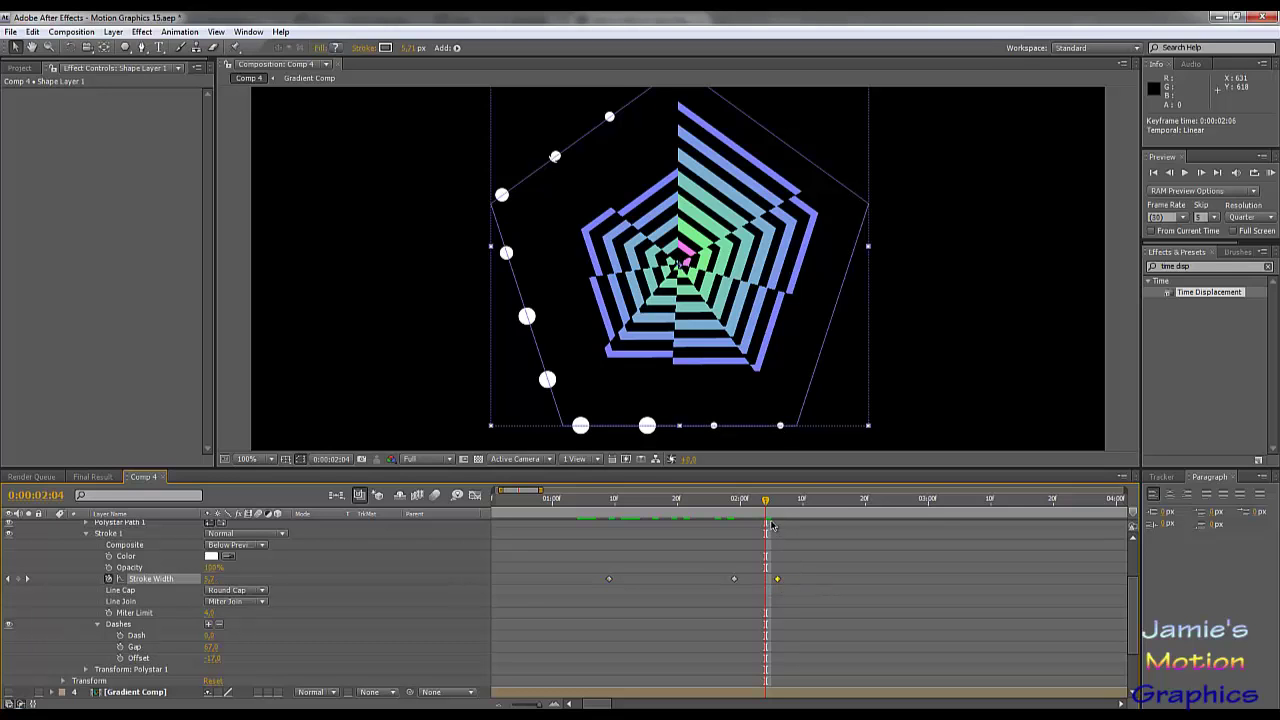
Play and scrub the dot animation around 0:00:01:09, then zoom the view back to 50%.
left_click_drag(770, 502, 665, 502)
key("space")
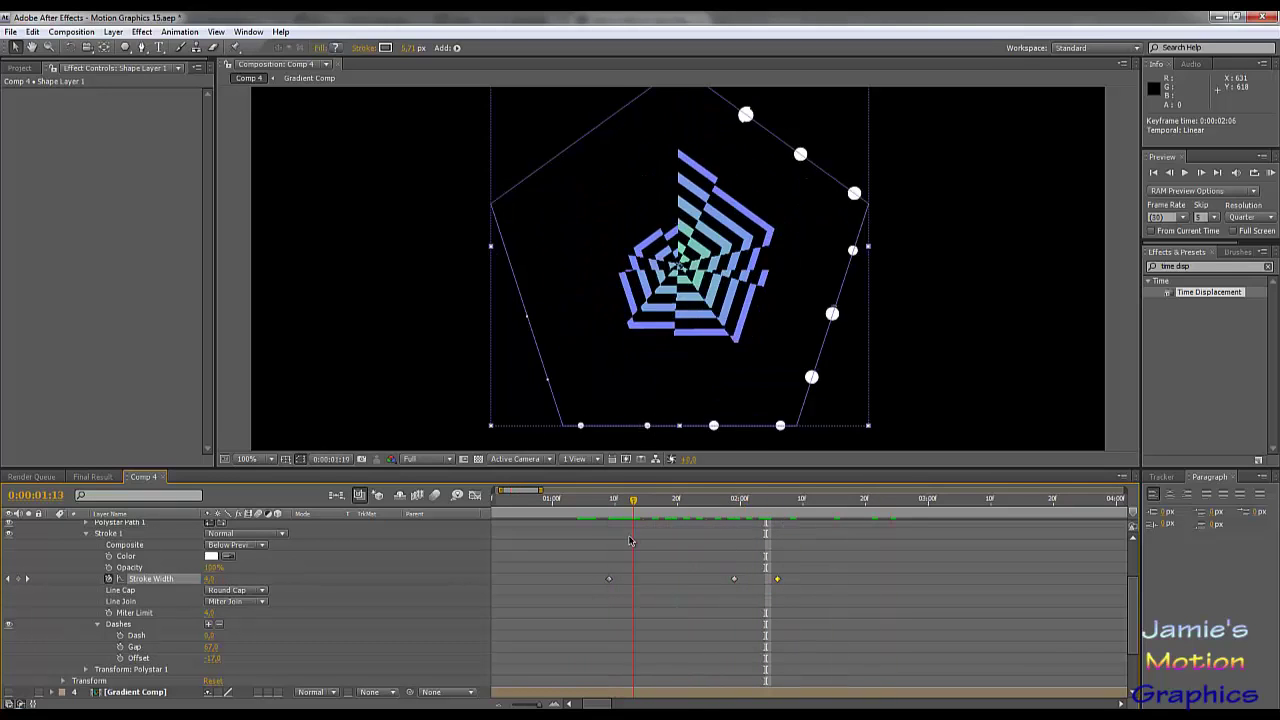
key("space")
left_click(245, 366)
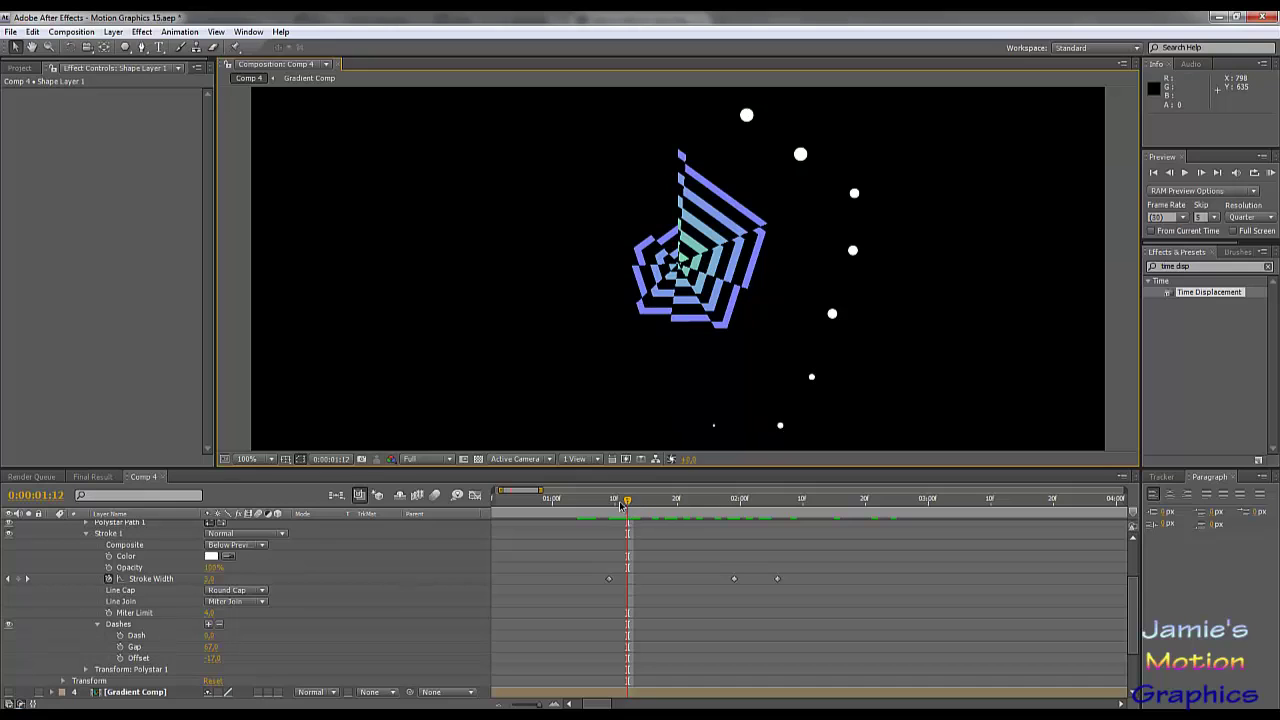
mouse_move(622, 507)
left_mouse_down()
mouse_move(606, 505)
mouse_move(680, 512)
mouse_move(610, 530)
mouse_move(604, 570)
left_mouse_up()
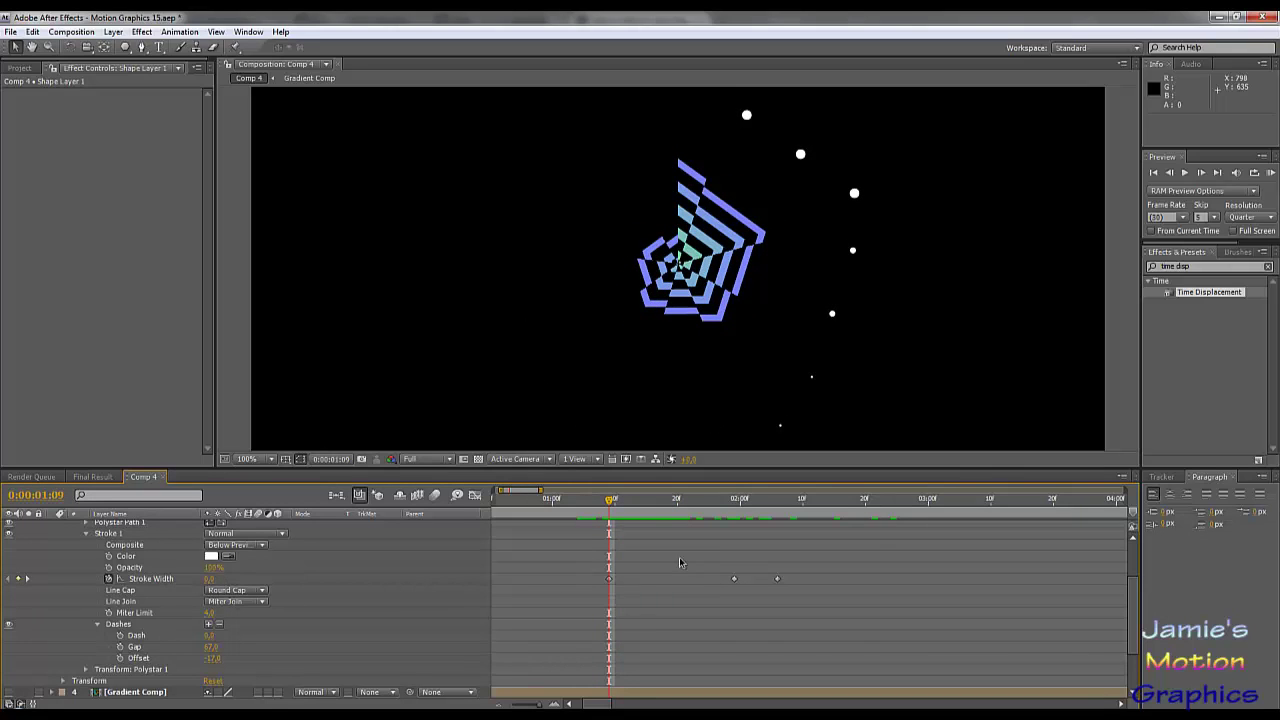
left_click_drag(612, 505, 606, 537)
key("comma")
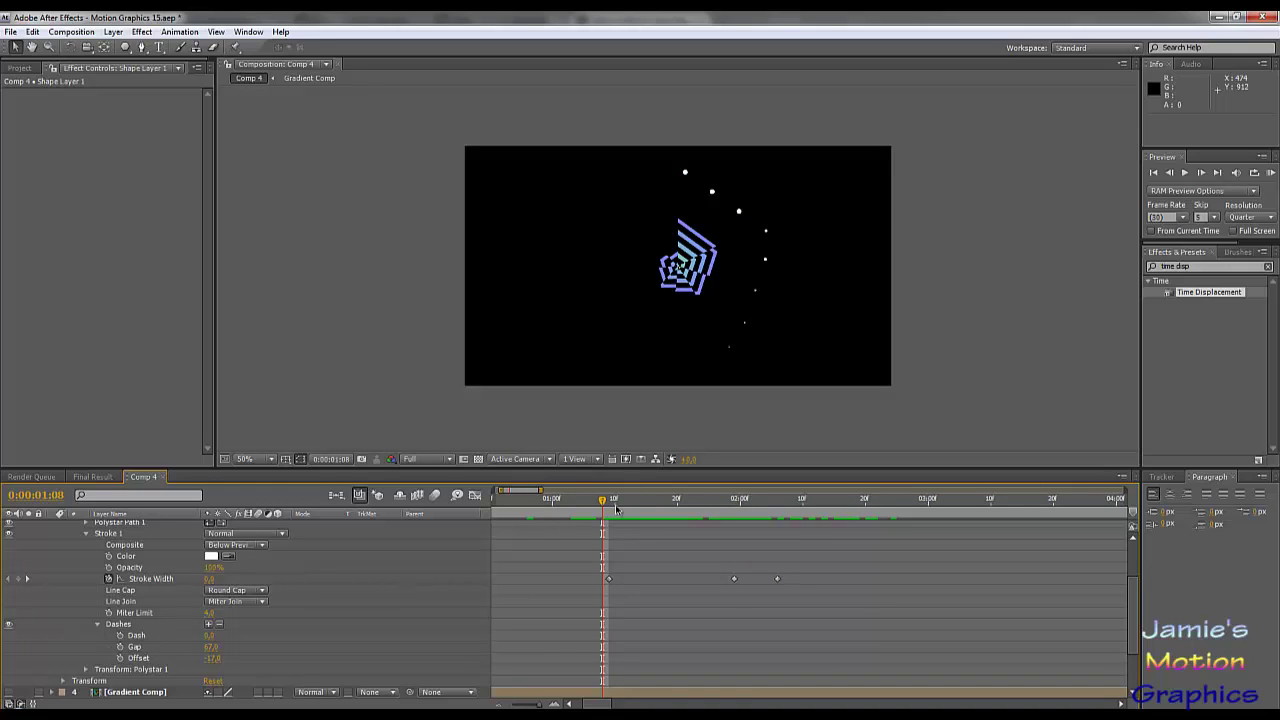
Set Shape Layer 2's Stroke Width keyframe at 0:00:03:06 to 30 and scrub to review the thinner dots.
scroll(310, 550, "up", 3)
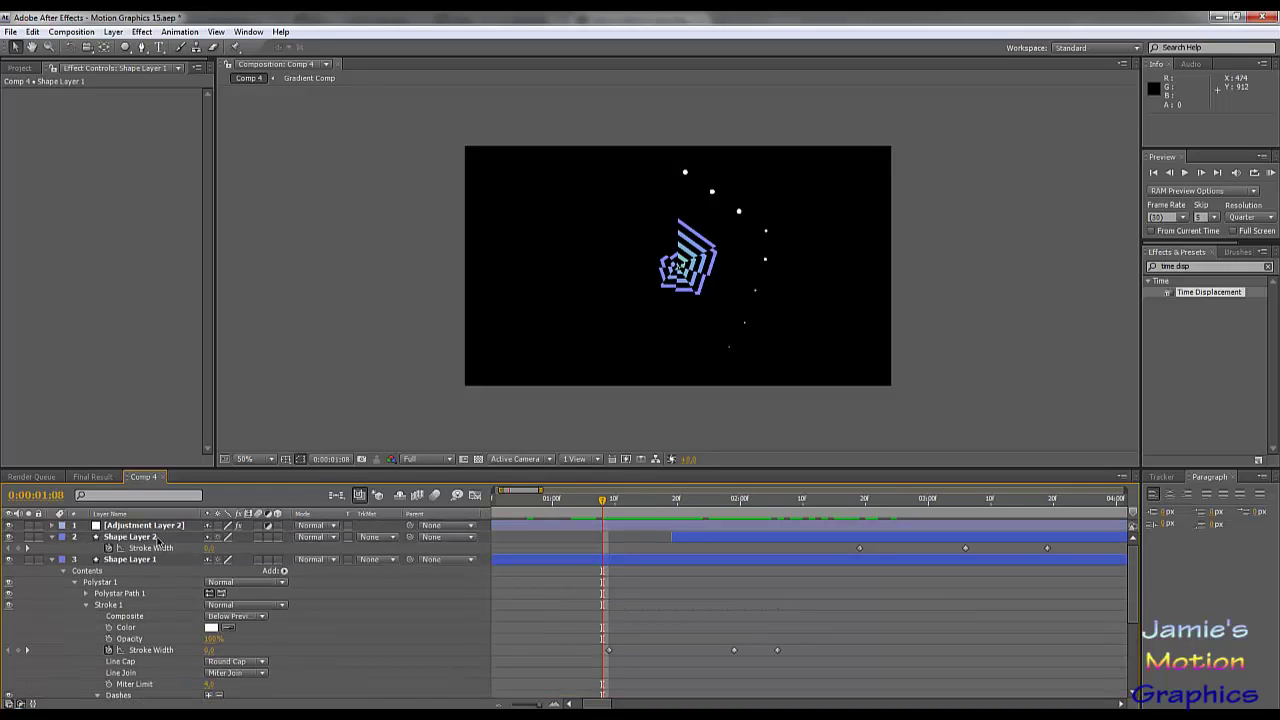
left_click(140, 537)
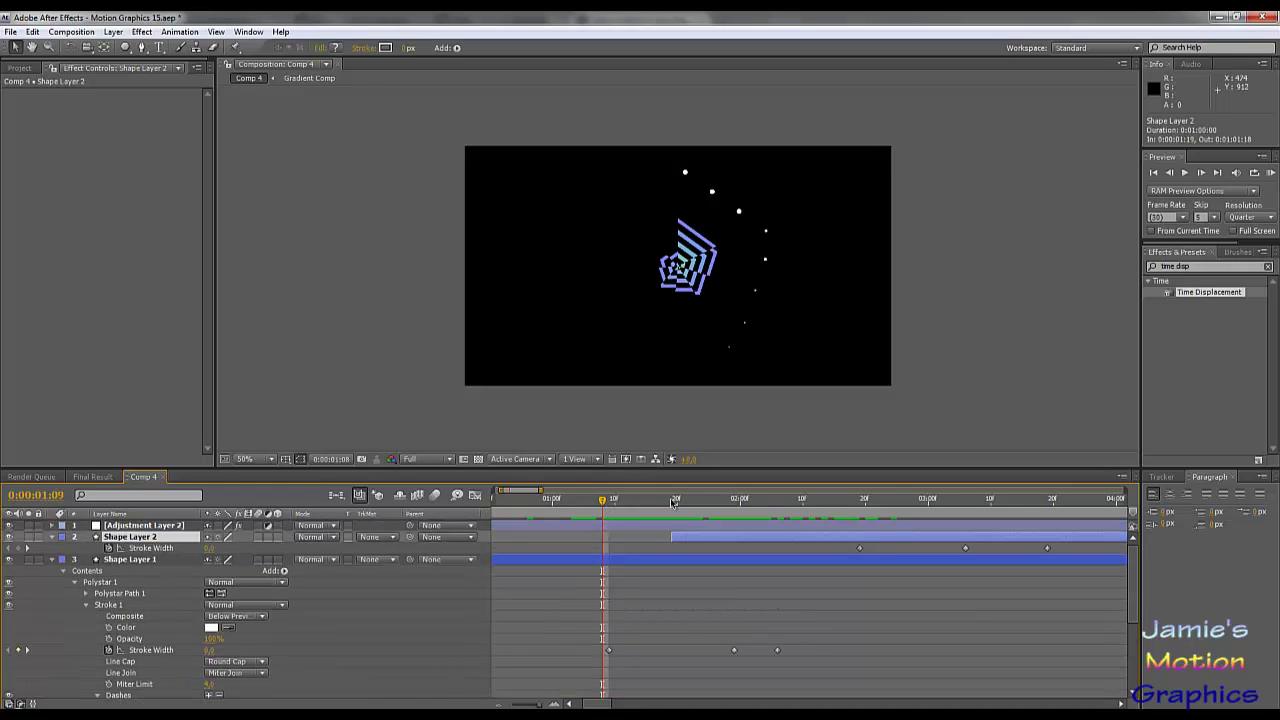
mouse_move(673, 503)
left_mouse_down()
mouse_move(1042, 532)
mouse_move(964, 537)
left_mouse_up()
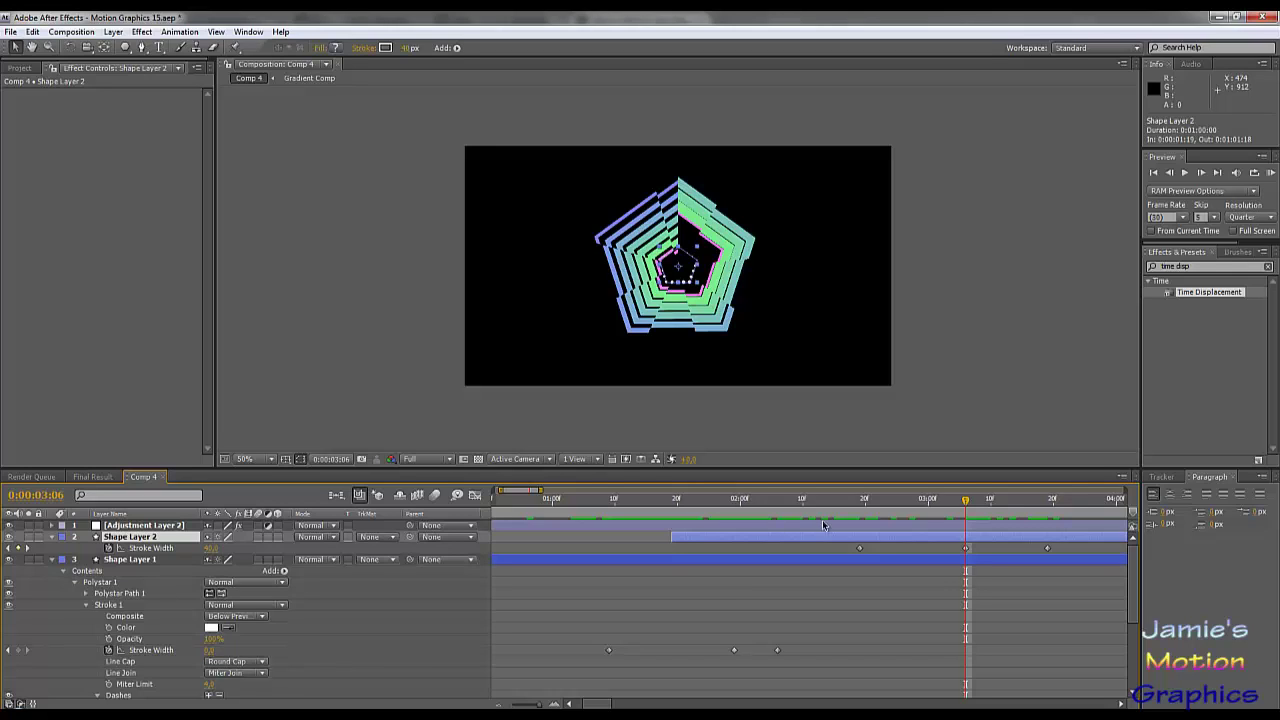
left_click(857, 550)
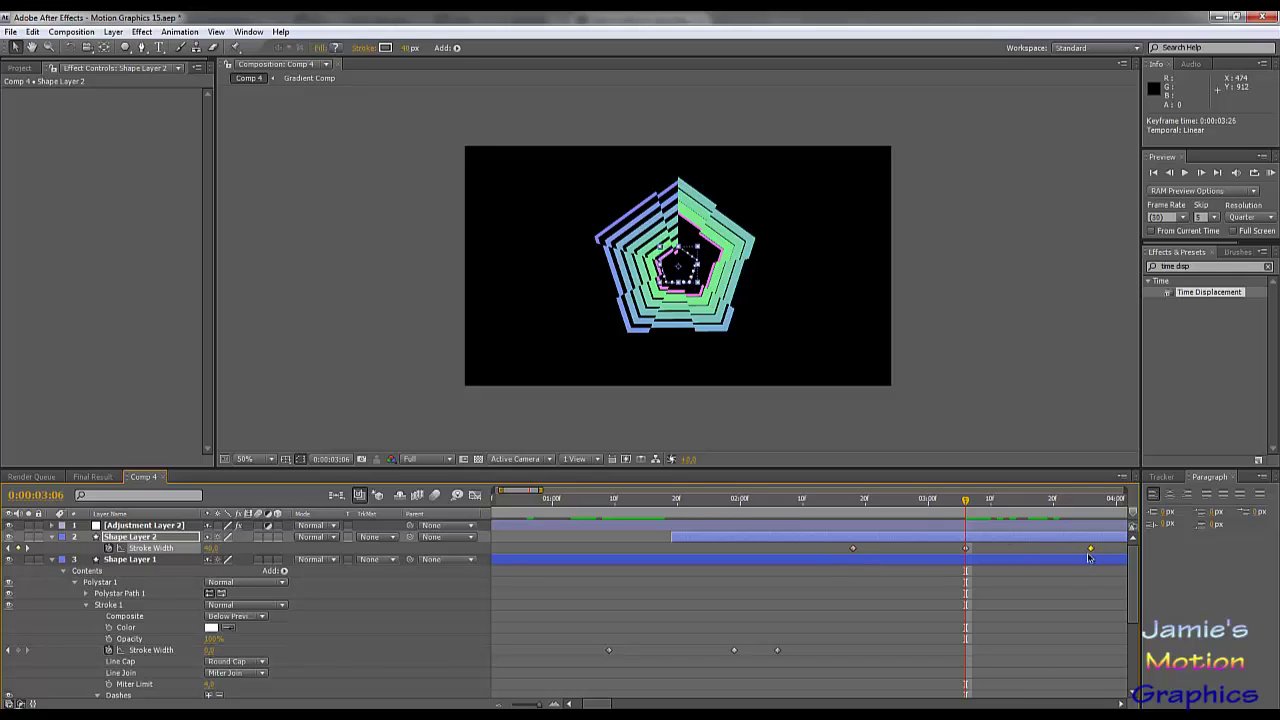
left_click(211, 548)
type("30")
key("Return")
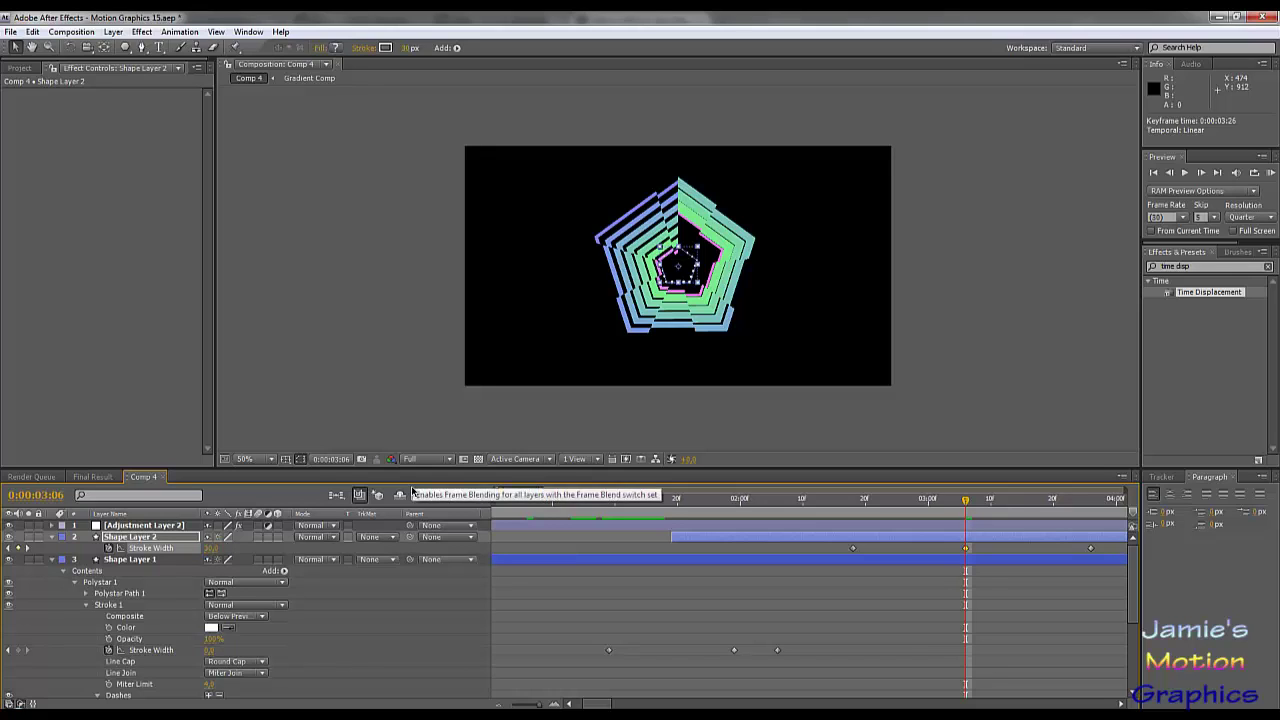
left_click(946, 499)
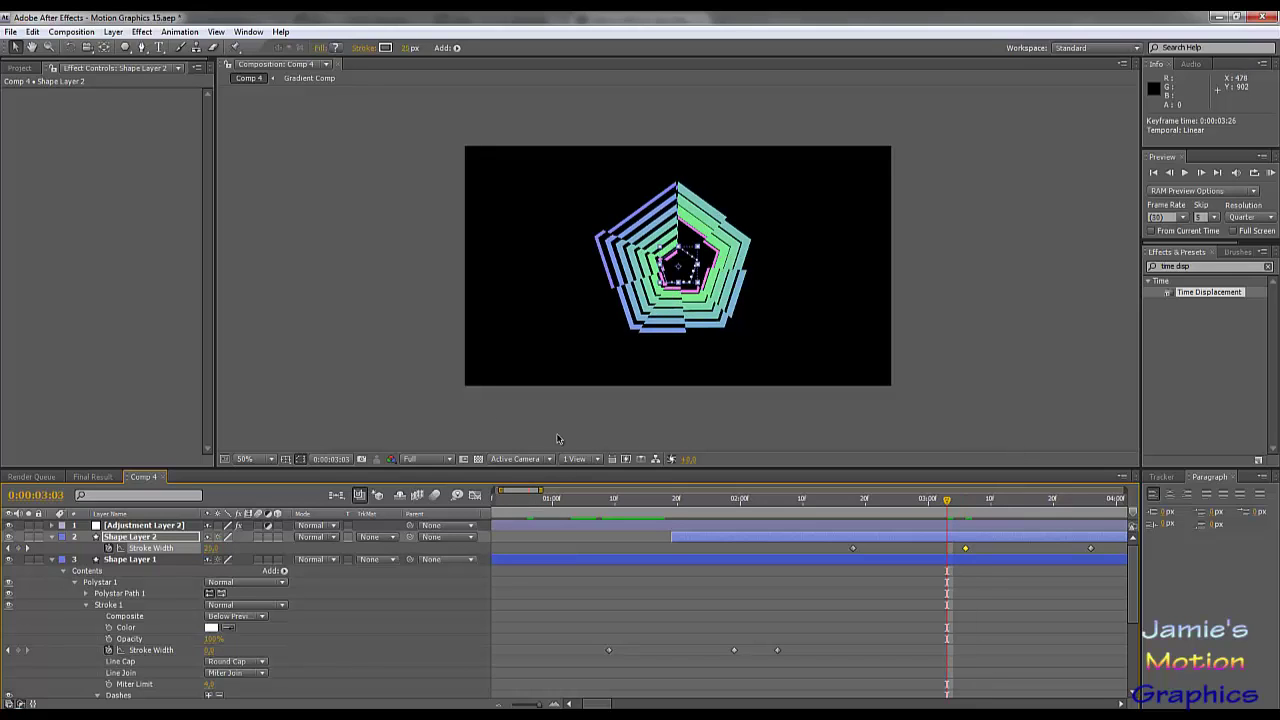
left_click(357, 380)
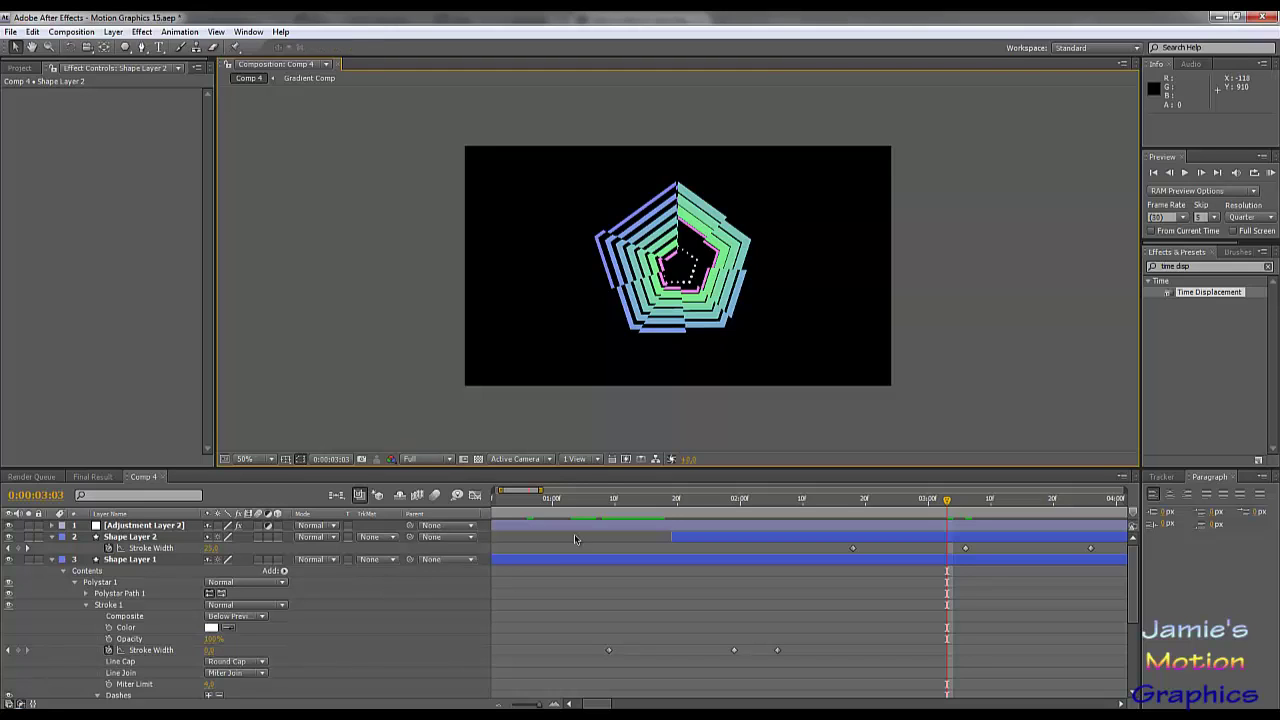
left_click_drag(810, 510, 778, 512)
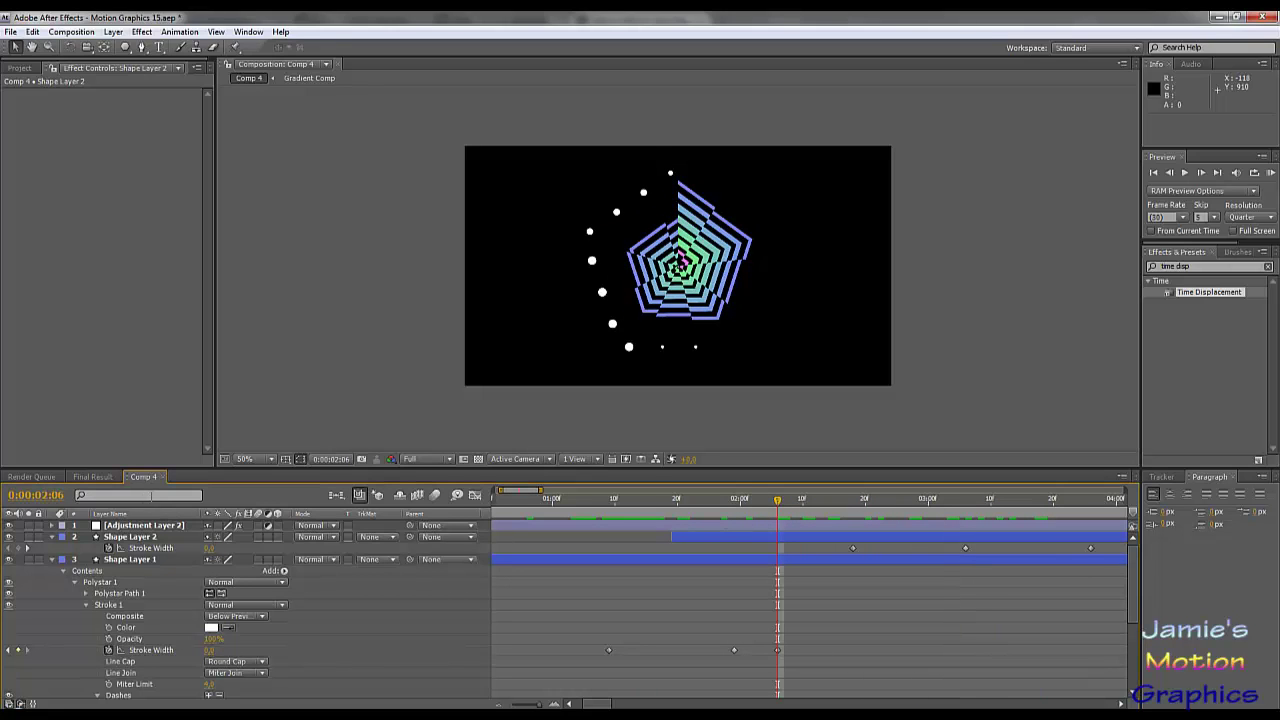
Add Comp 5 through Composition > New Composition, keeping the default 1280×720 settings.
left_click(85, 32)
left_click(96, 47)
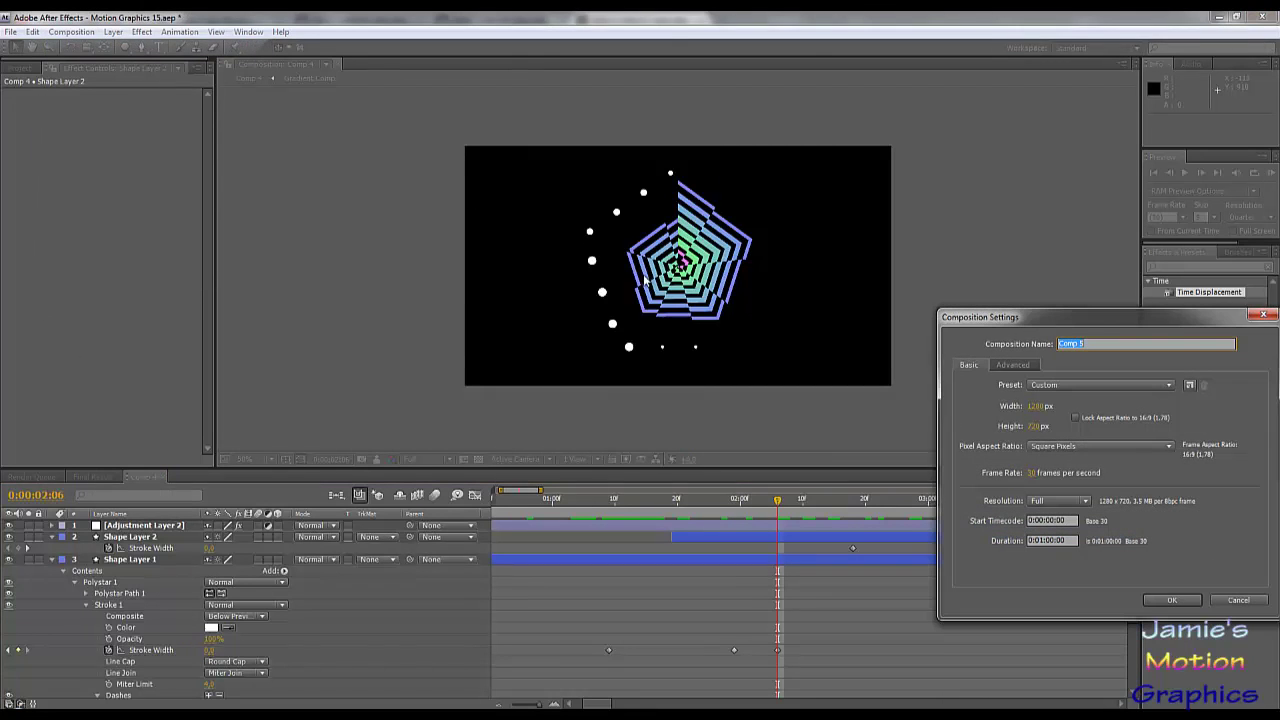
left_click(1168, 600)
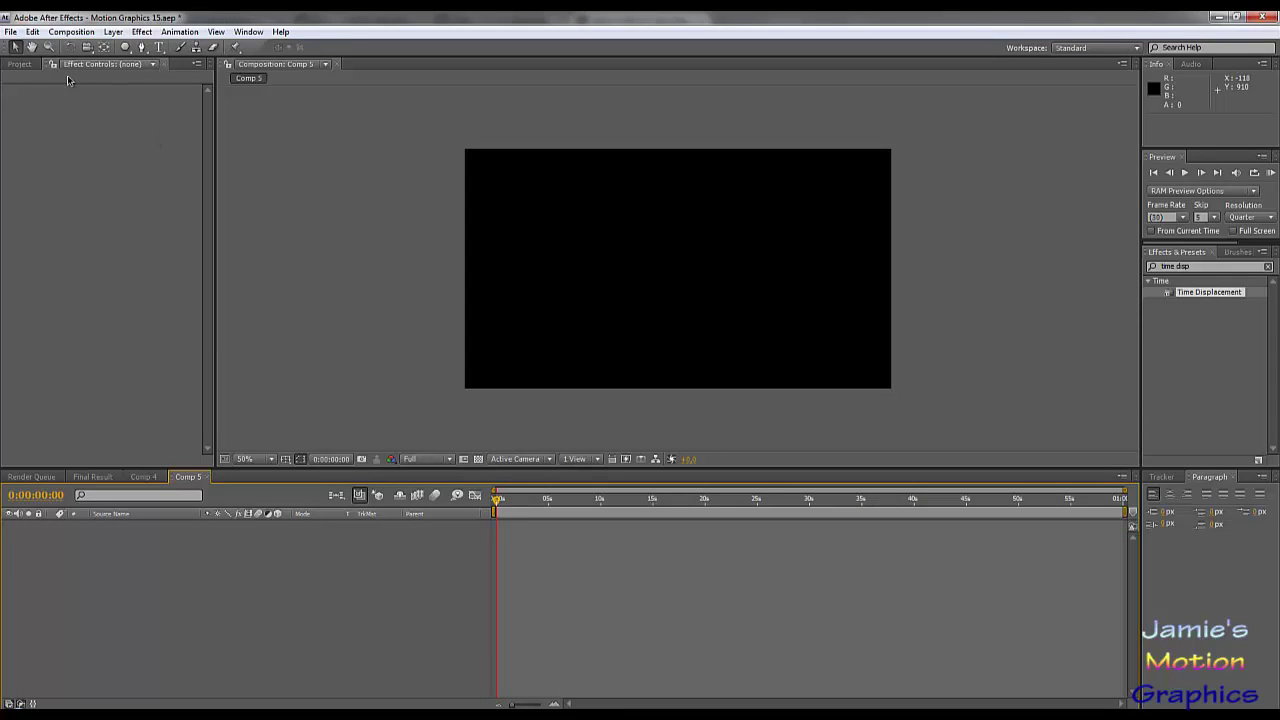
Drag Comp 4 from the Project panel into Comp 5's timeline and scrub to check its animation.
left_click(19, 64)
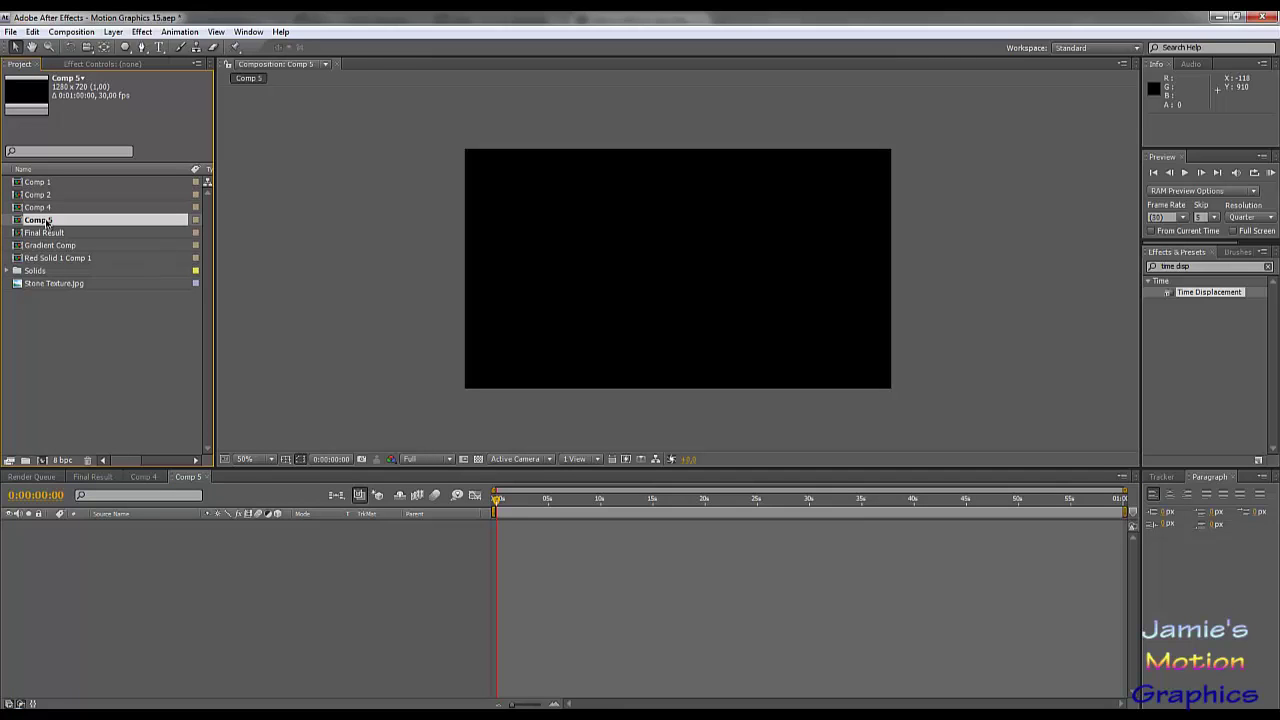
left_click(45, 208)
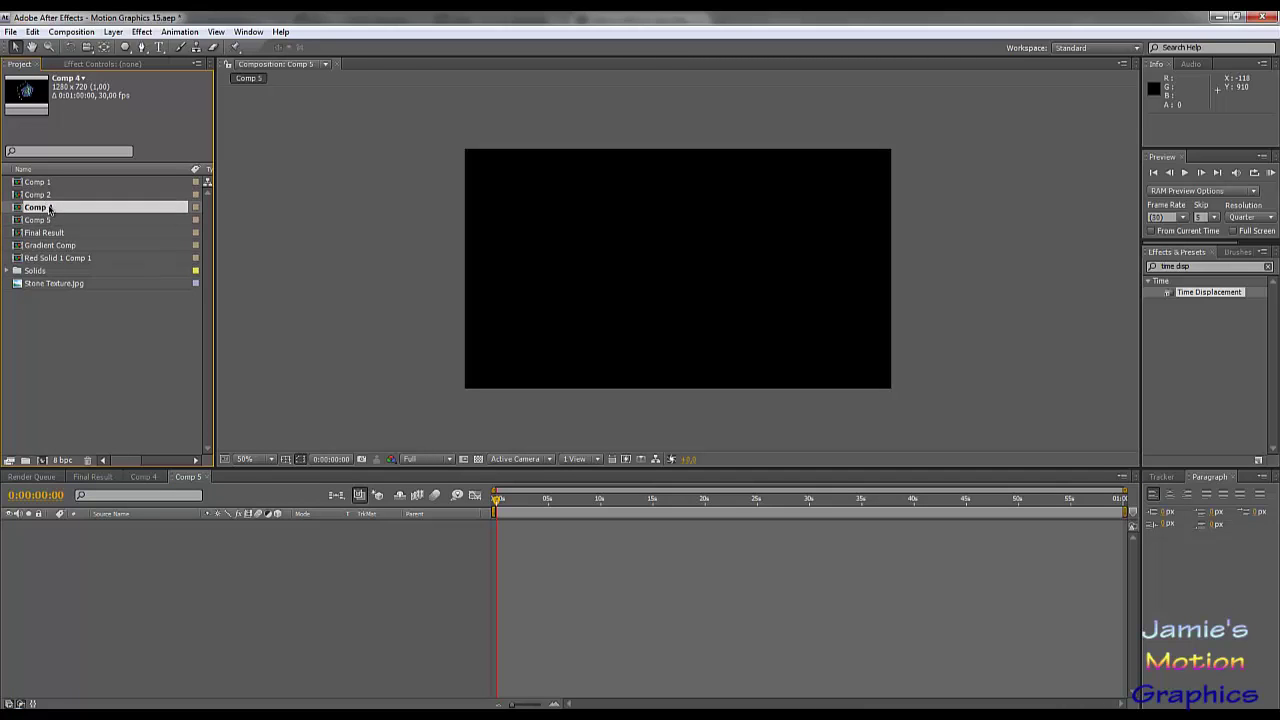
left_click_drag(195, 510, 190, 582)
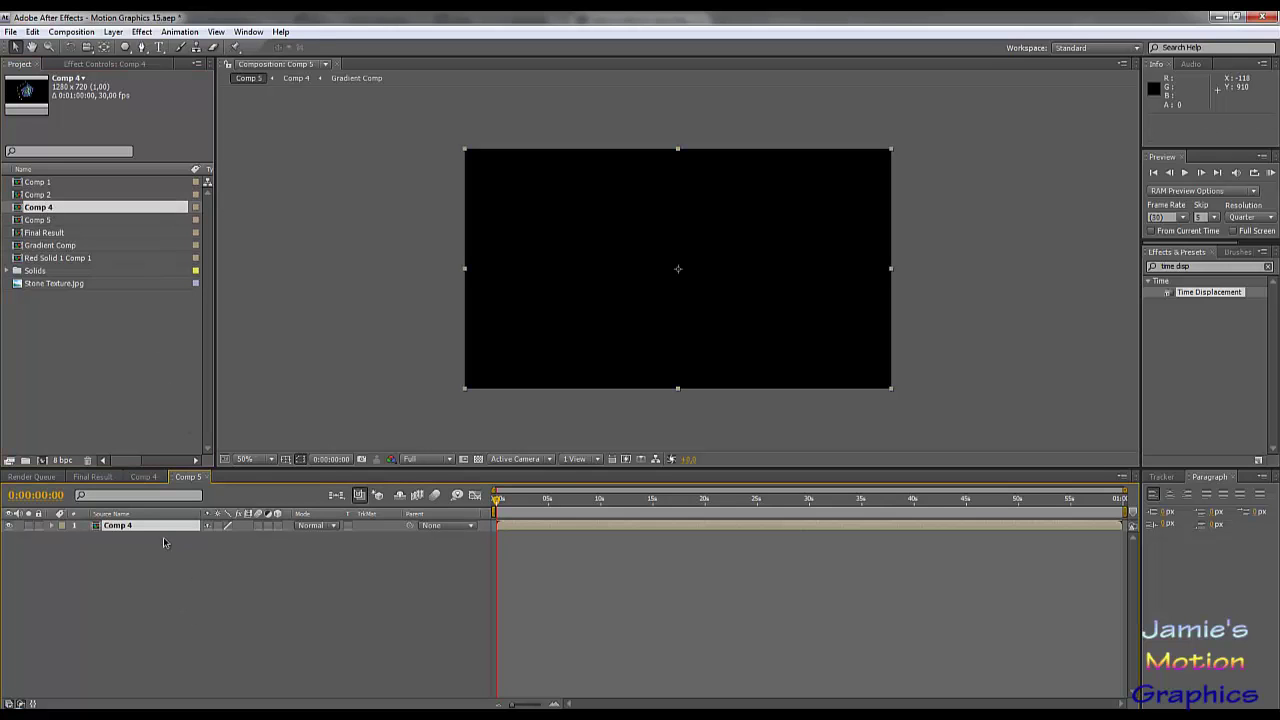
left_click(526, 500)
left_click_drag(545, 500, 500, 487)
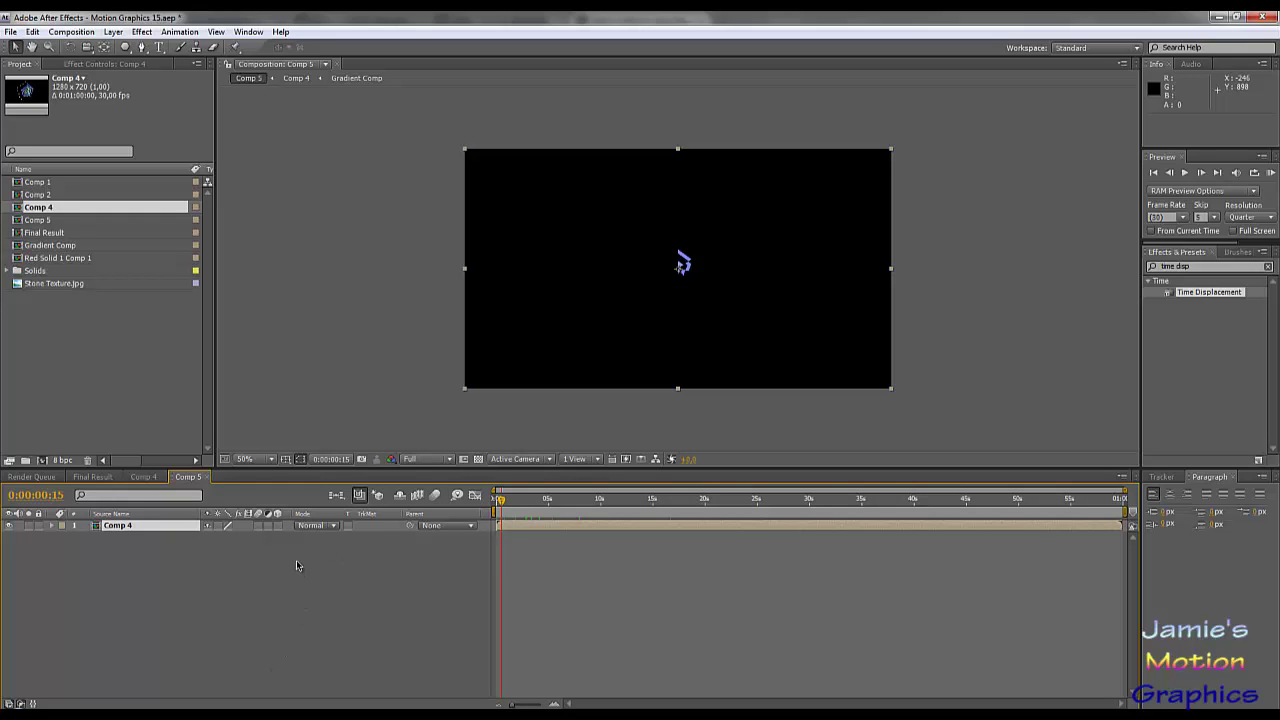
Select the Comp 4 layer and review the pentagon animation, zooming the timeline to its first seven seconds.
left_click(538, 502)
left_click_drag(538, 503, 544, 501)
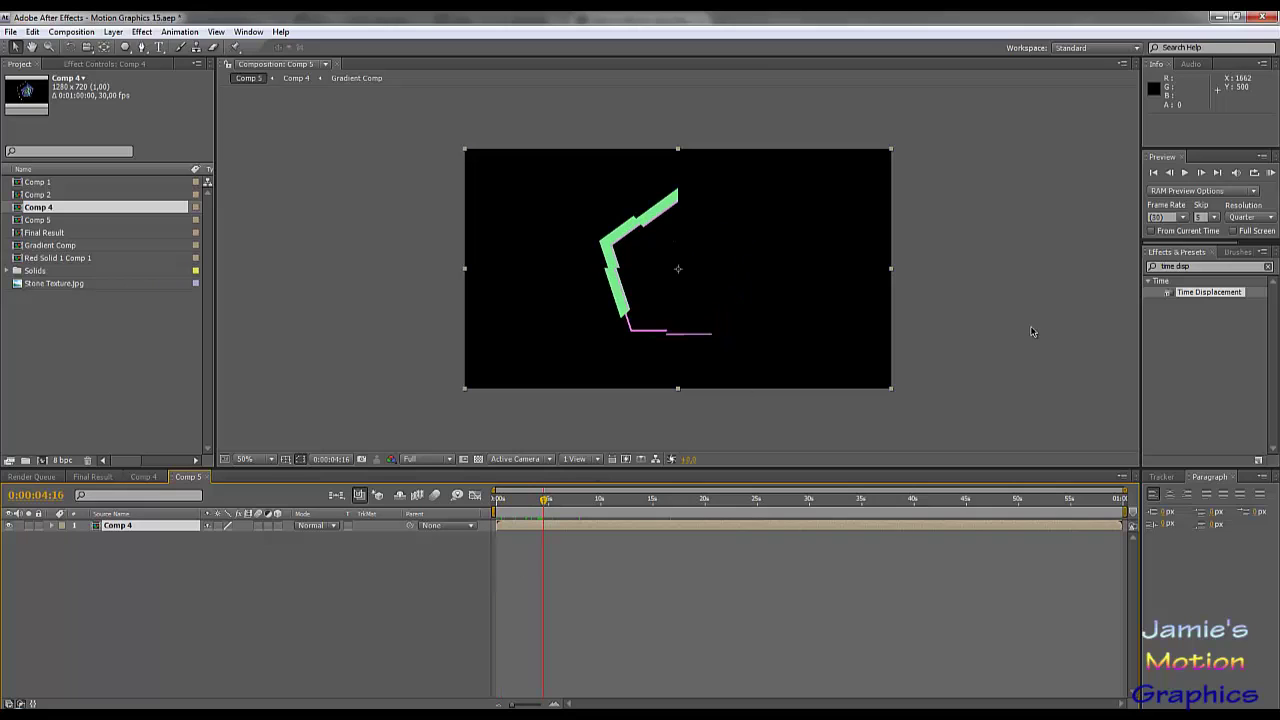
left_click(1196, 268)
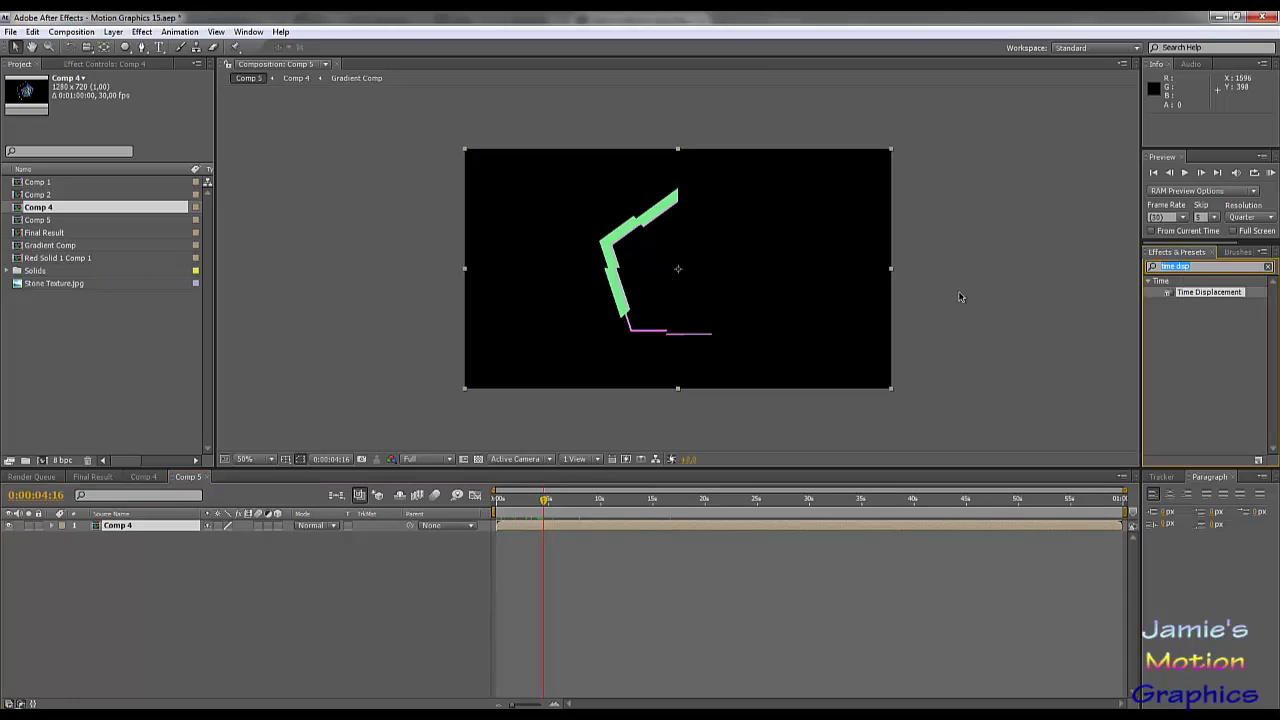
left_click(131, 533)
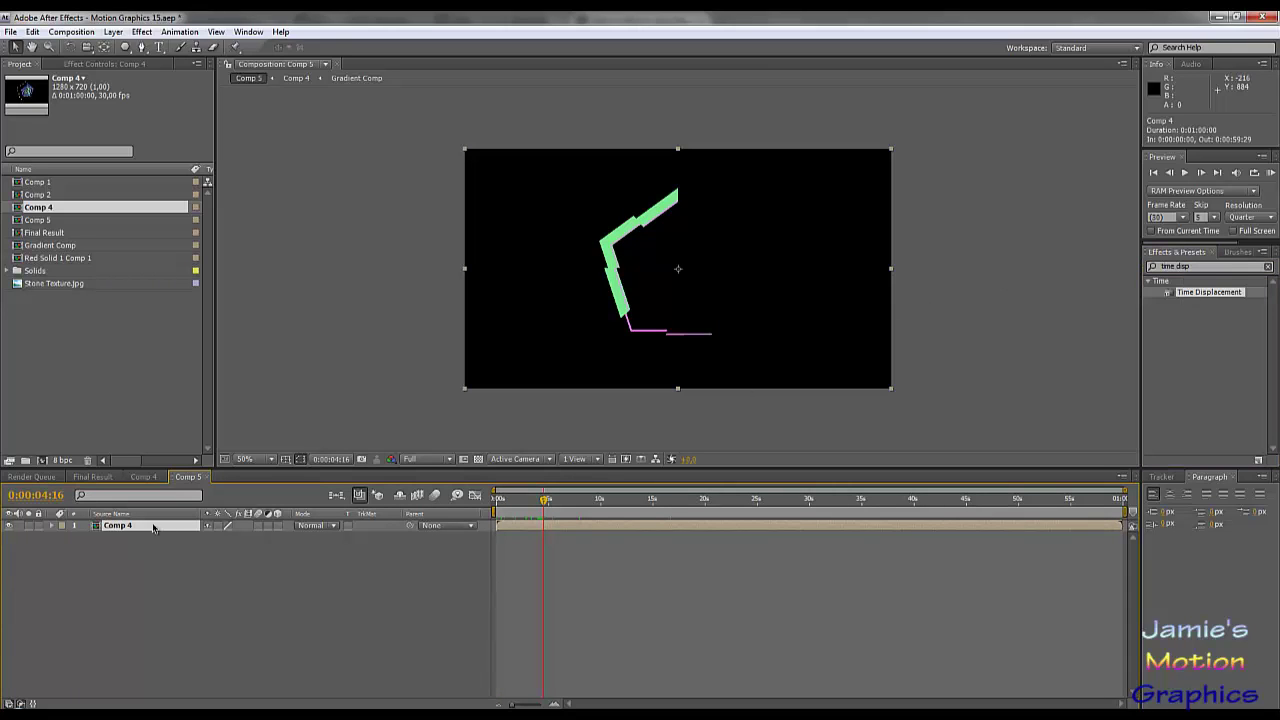
left_click_drag(545, 503, 497, 503)
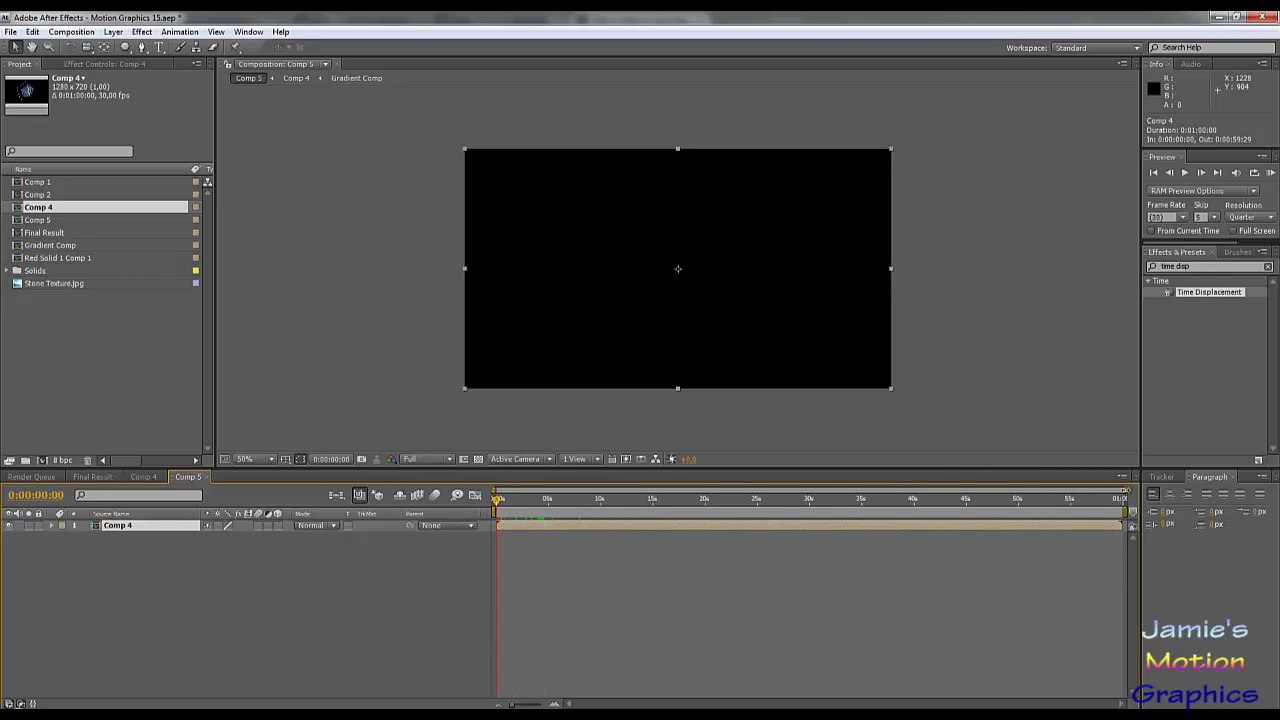
left_click_drag(1125, 512, 580, 512)
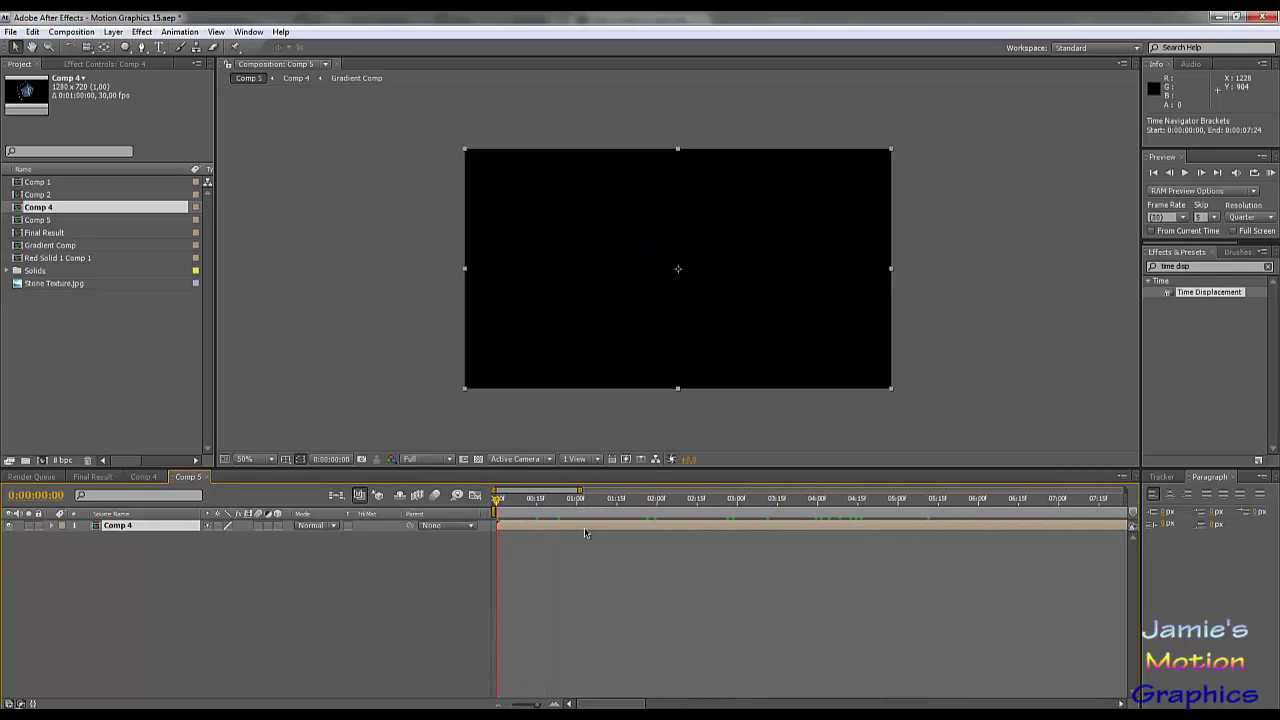
left_click_drag(497, 507, 910, 505)
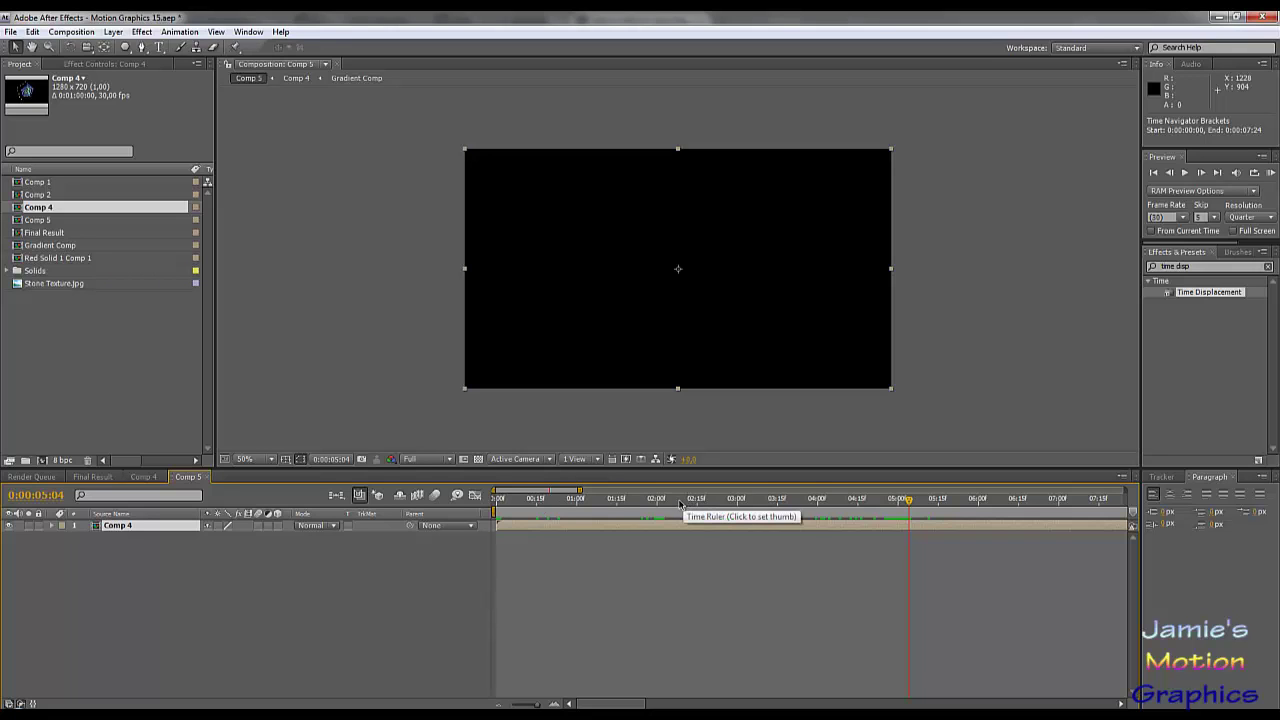
Enable Time Remapping on the Comp 4 layer.
right_click(150, 533)
right_click(566, 533)
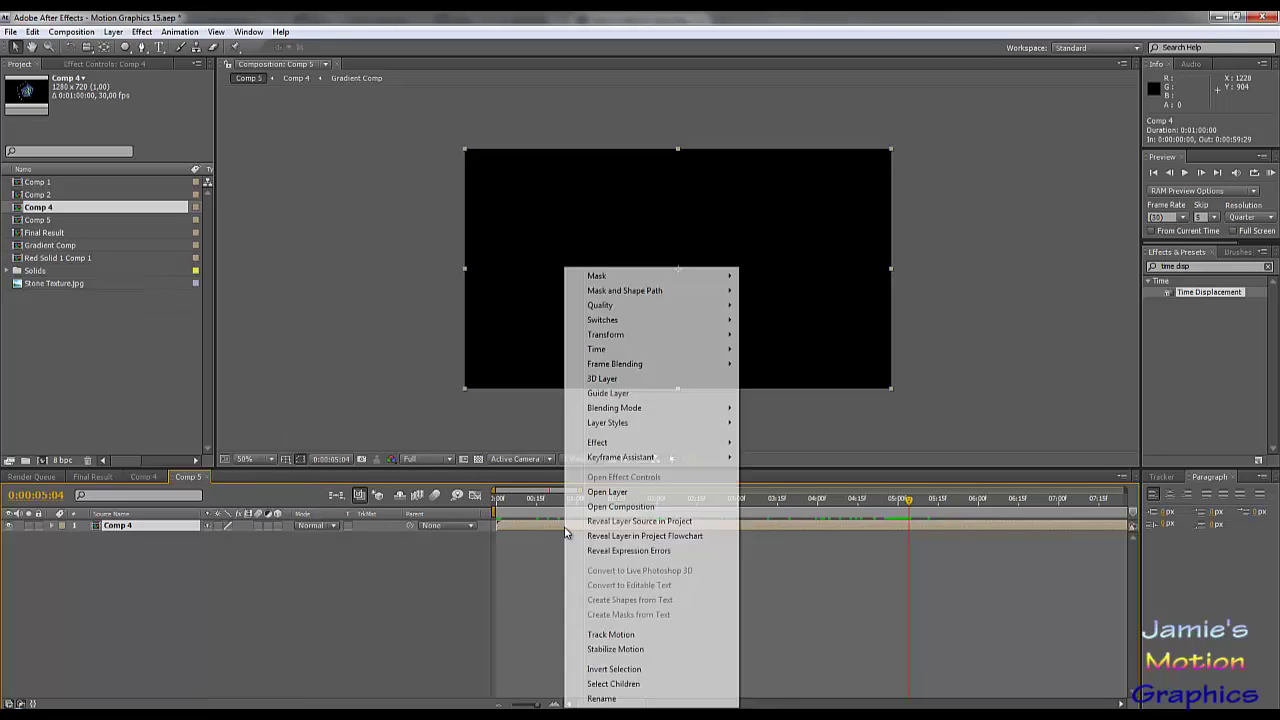
mouse_move(605, 350)
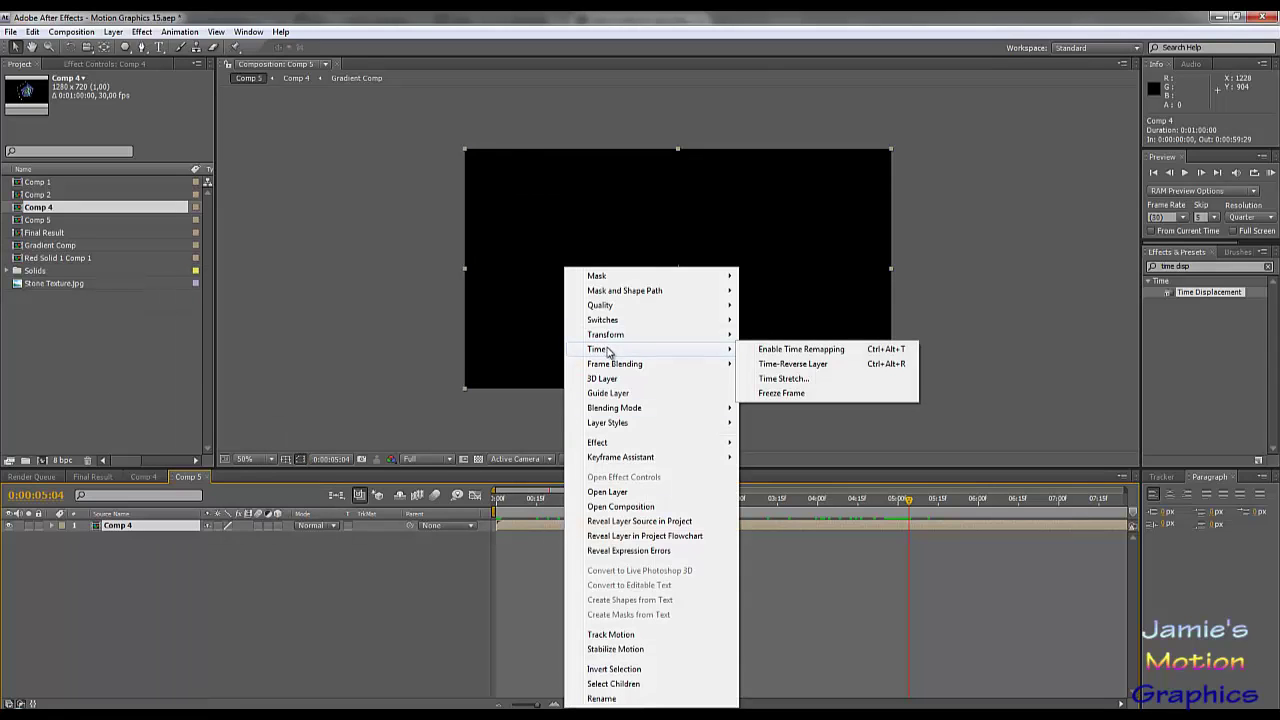
left_click(789, 352)
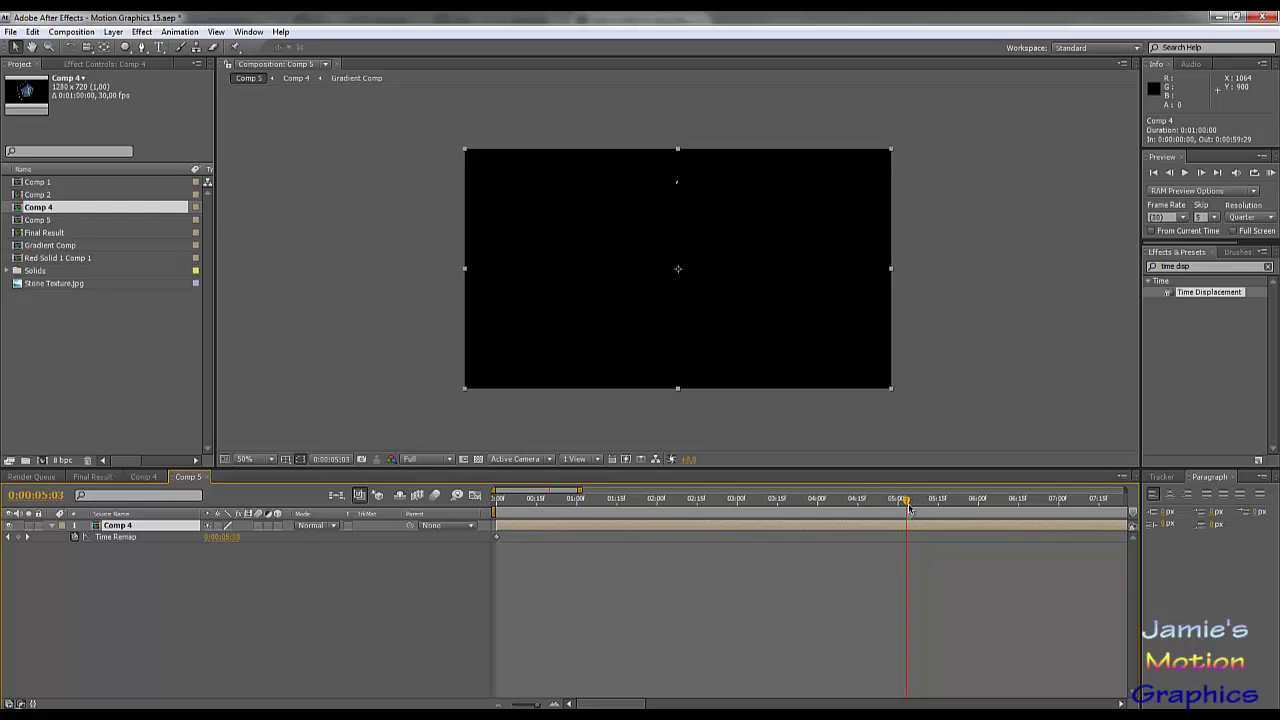
Add a Time Remap keyframe at 0:00:05:04 and move it back to 0:00:02:00.
left_click_drag(908, 508, 909, 508)
left_click(18, 537)
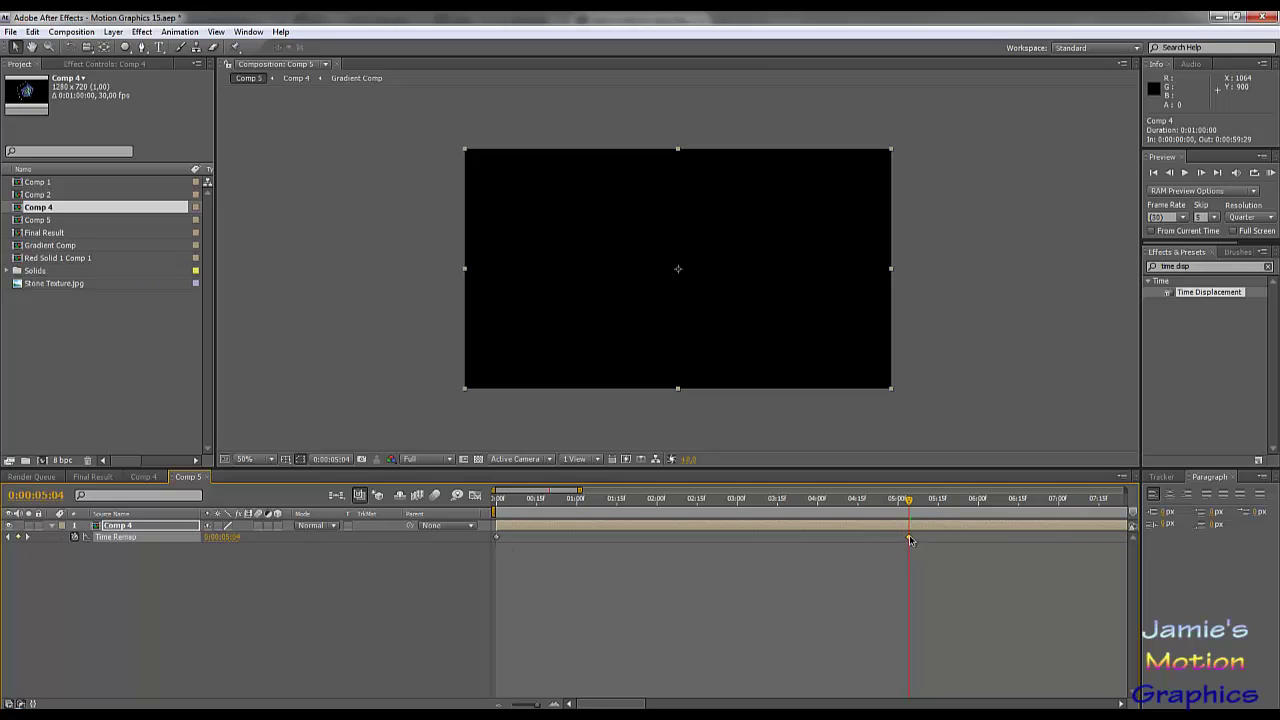
left_click_drag(910, 540, 688, 540)
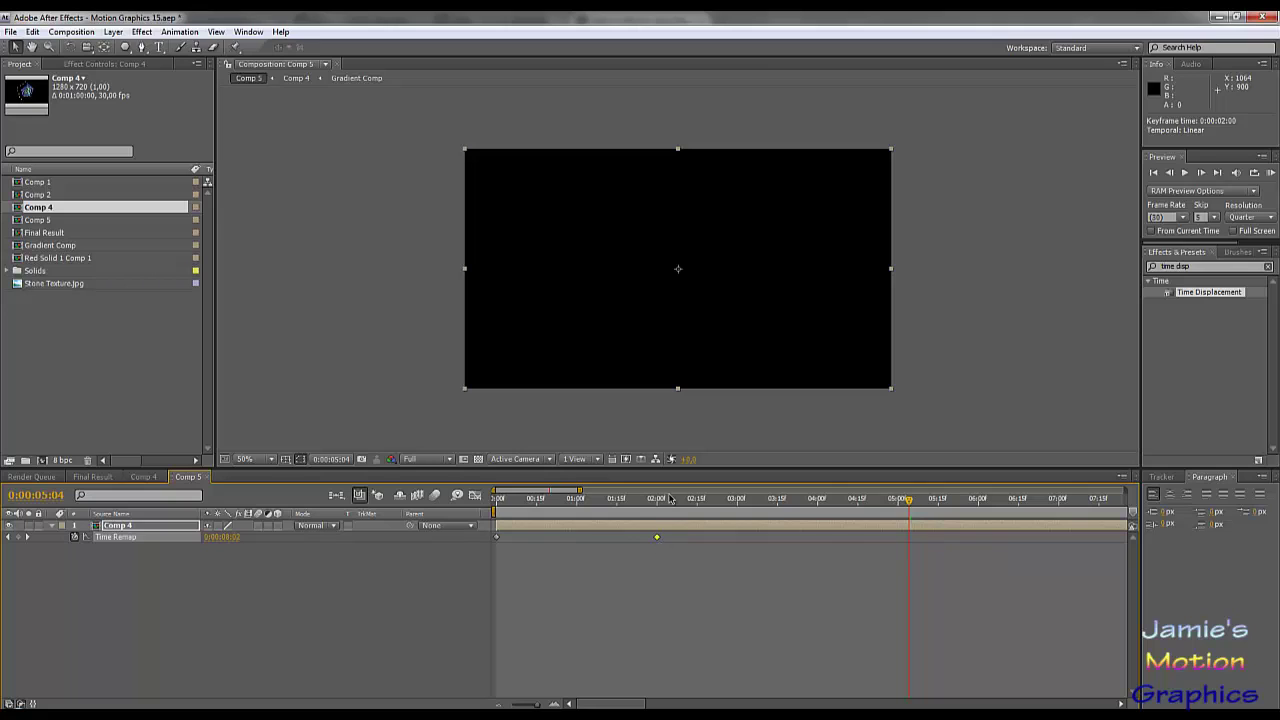
left_click(656, 504)
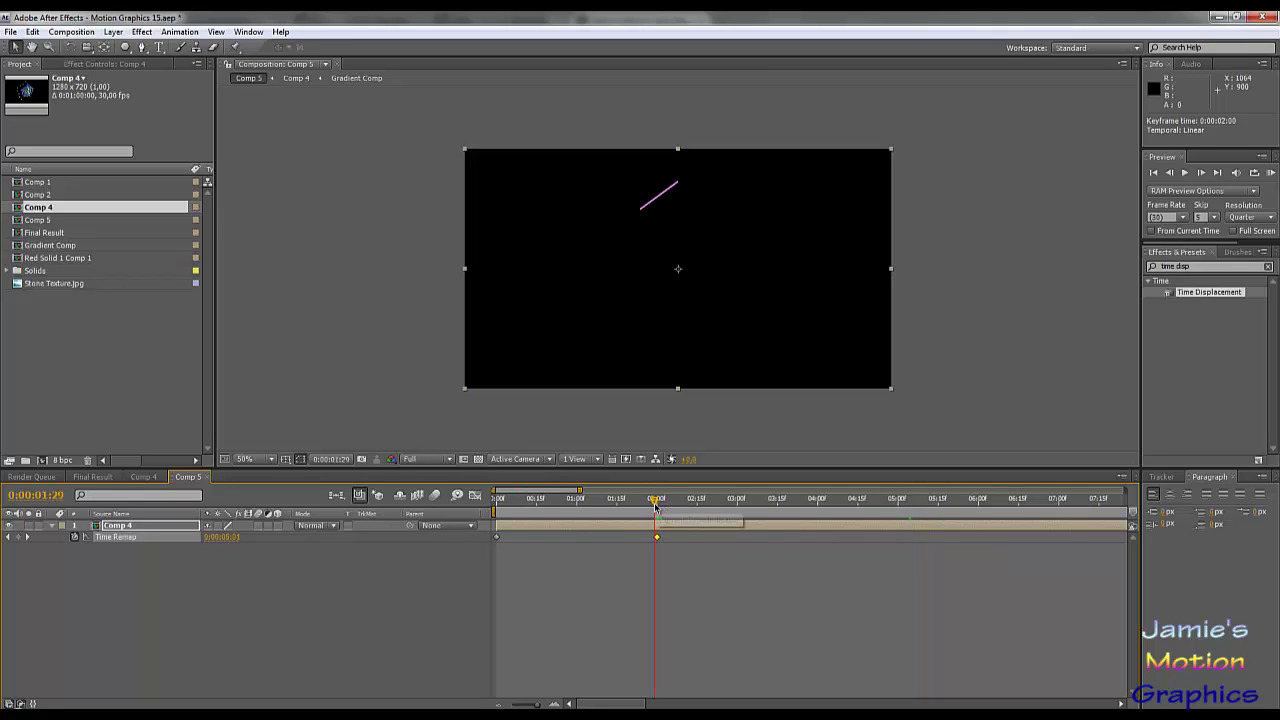
left_click_drag(657, 508, 497, 508)
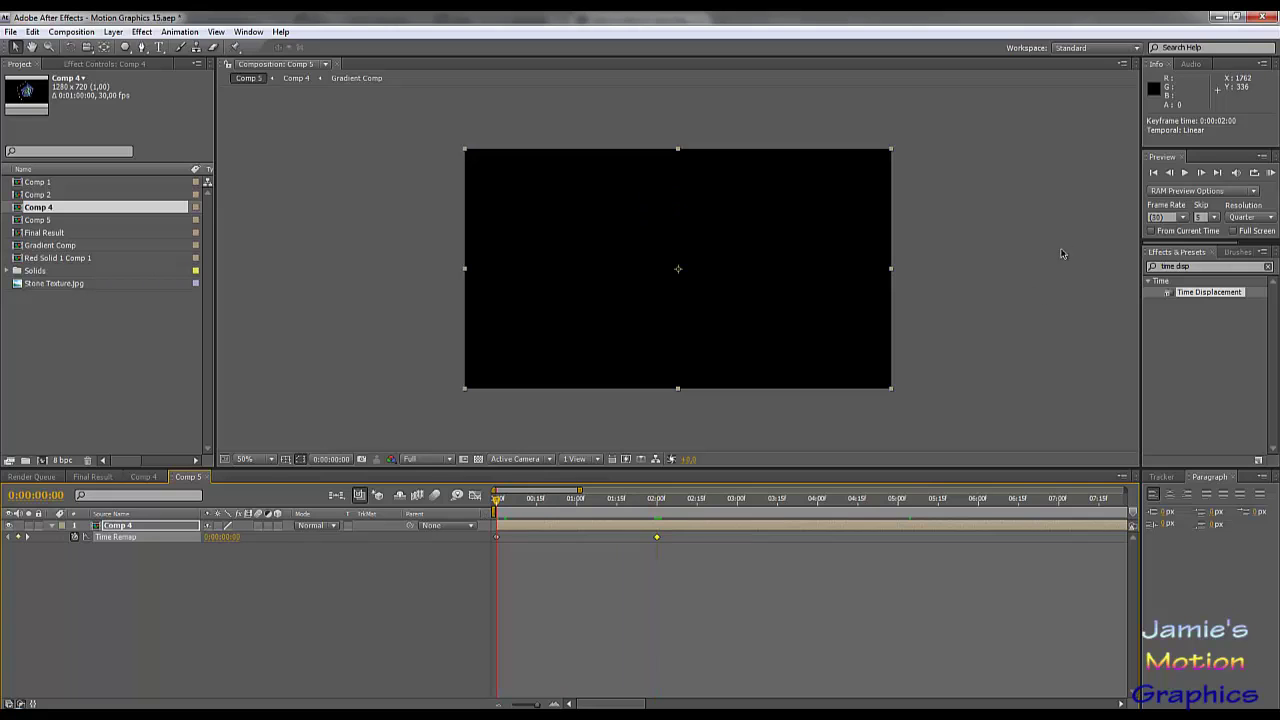
left_click(1186, 174)
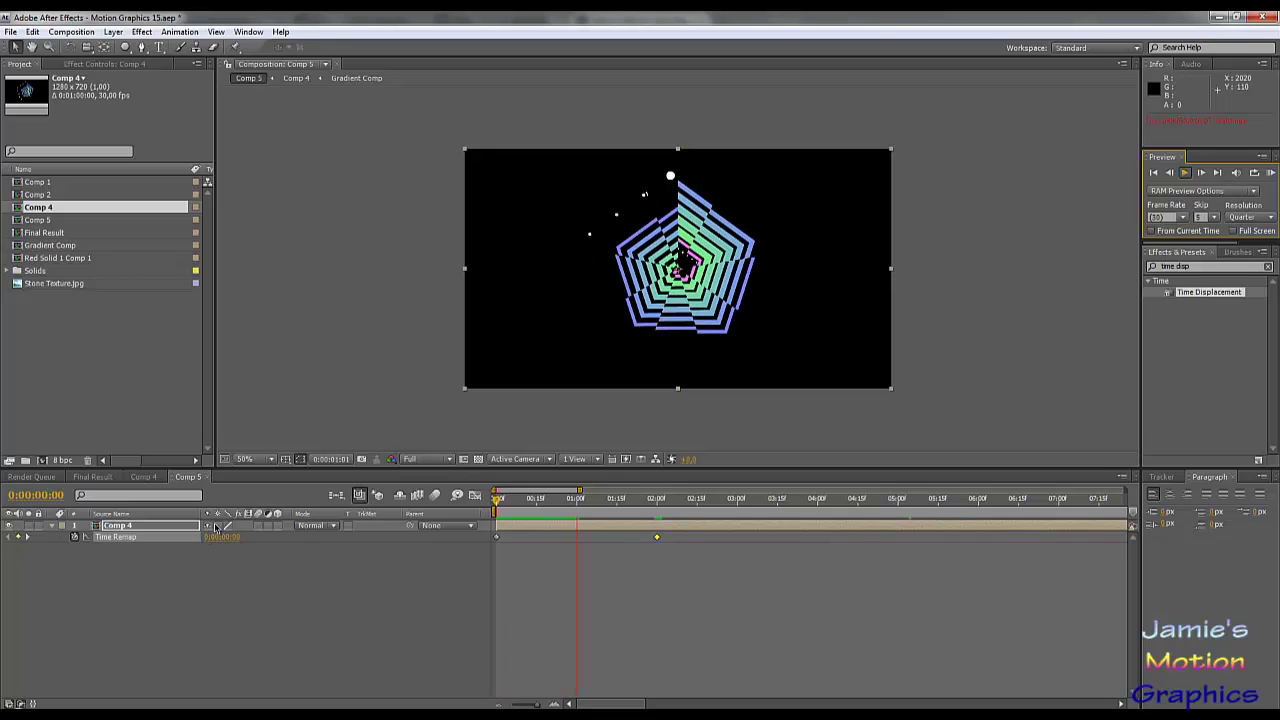
key("space")
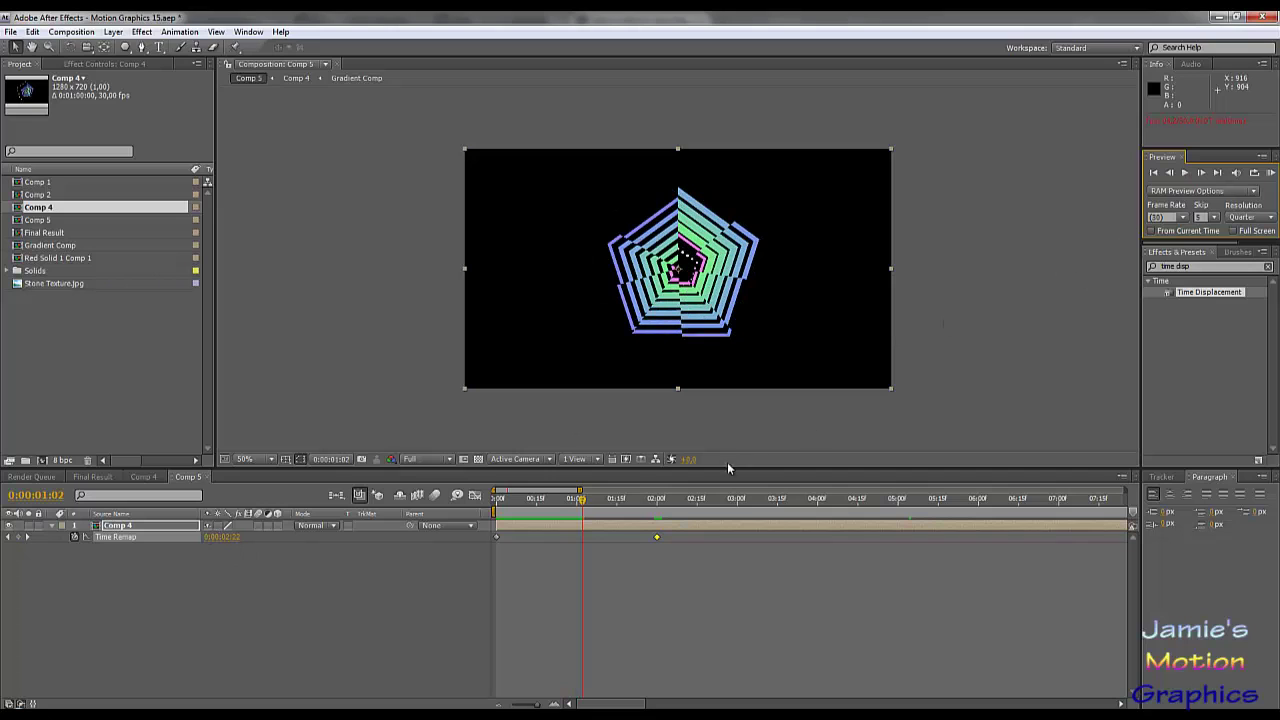
left_click_drag(585, 499, 560, 513)
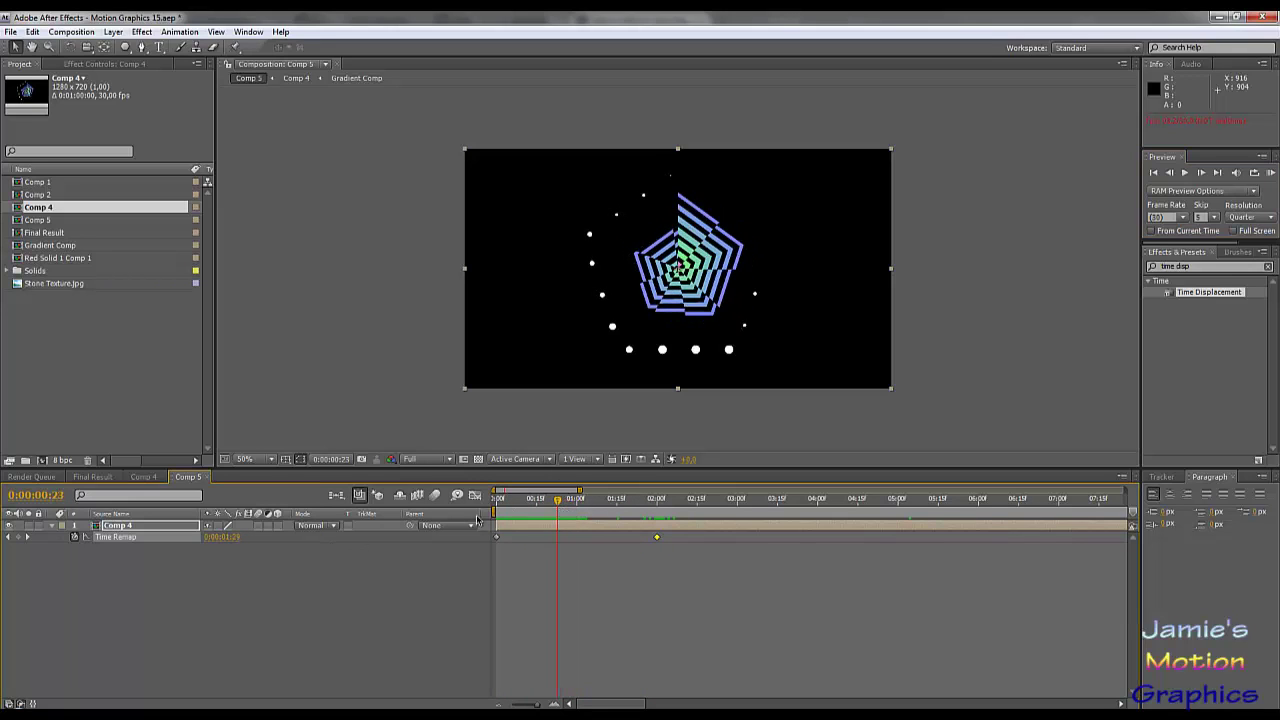
left_click_drag(559, 507, 561, 507)
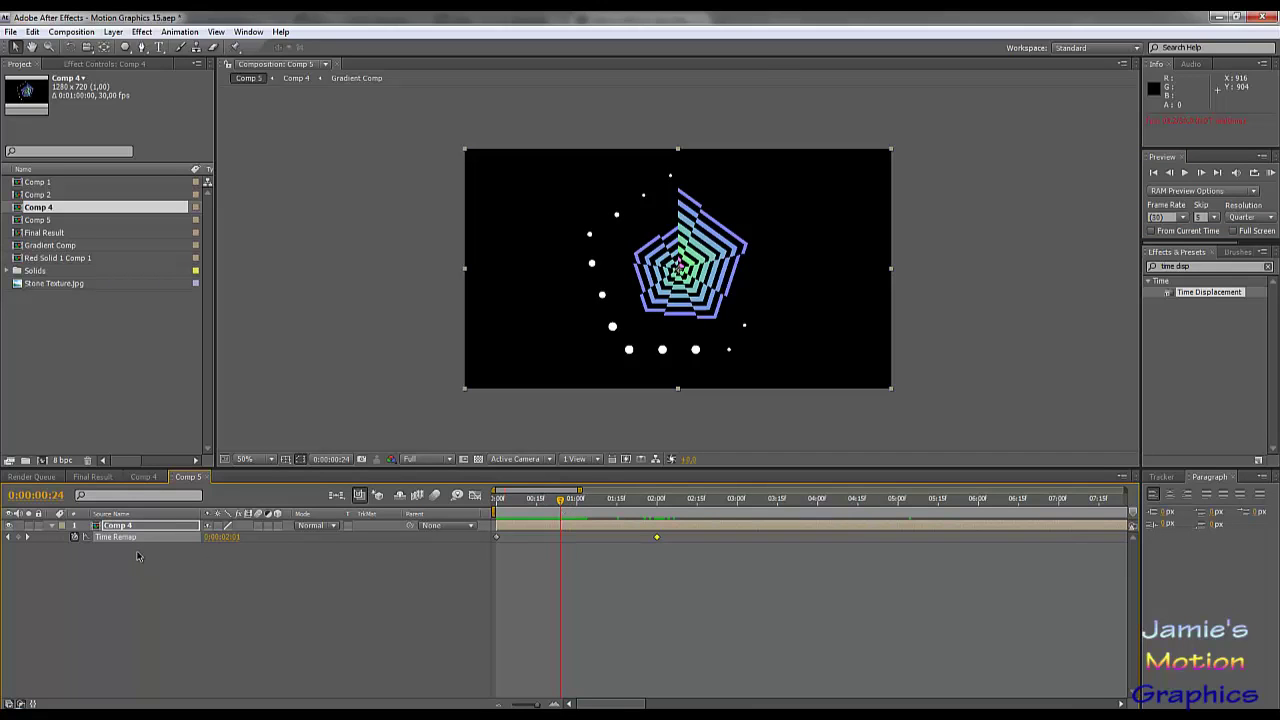
left_click(17, 538)
left_click_drag(566, 505, 575, 508)
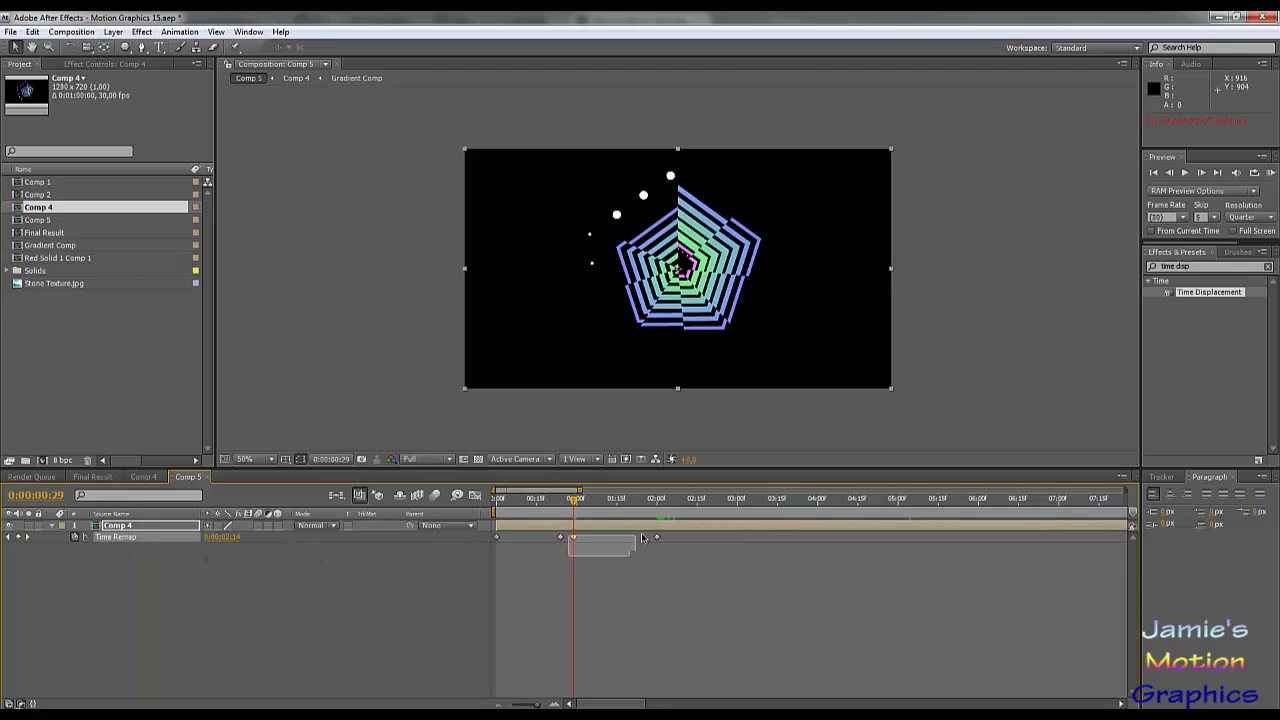
left_click_drag(569, 556, 736, 542)
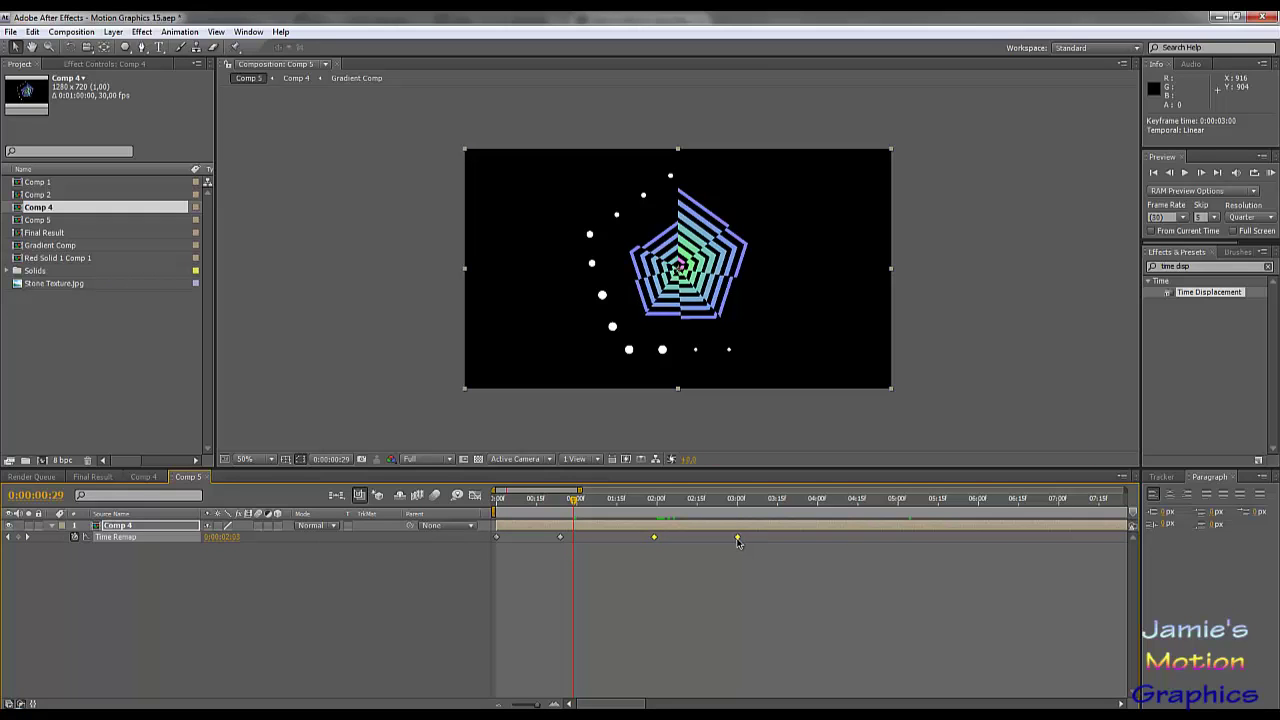
left_click_drag(580, 499, 670, 549)
key("ctrl+z")
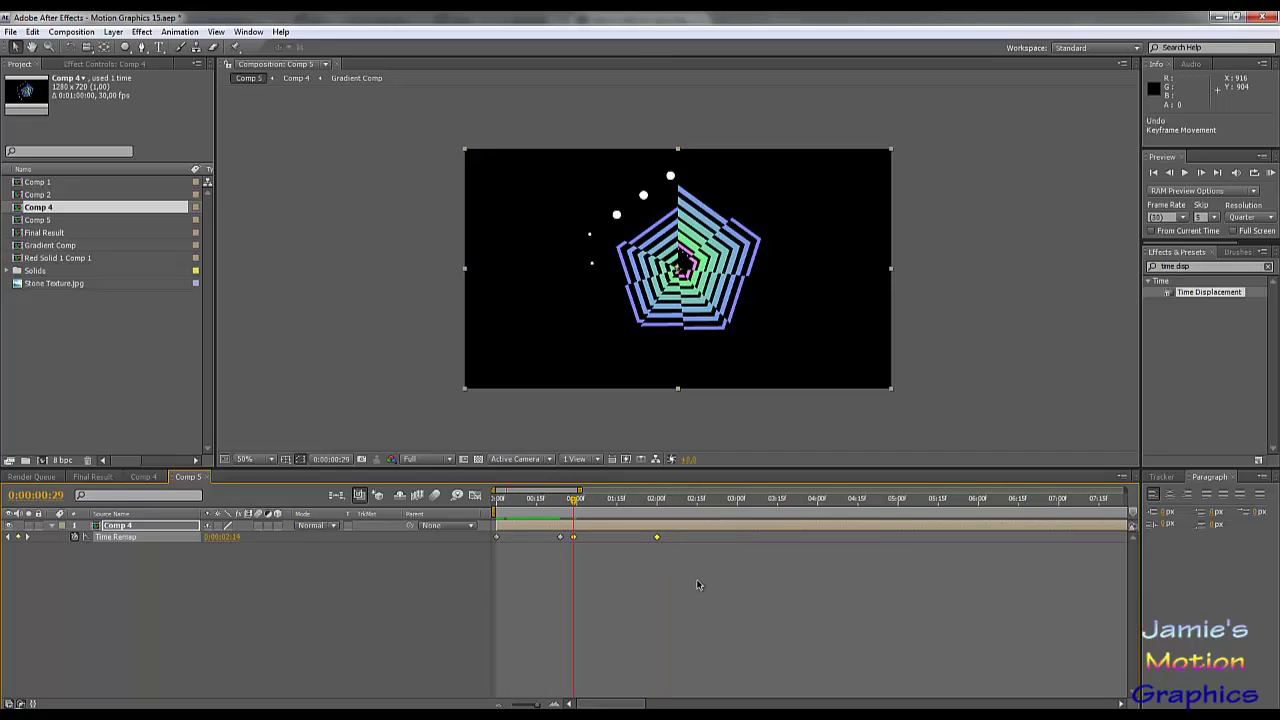
key("ctrl+z")
key("ctrl+z")
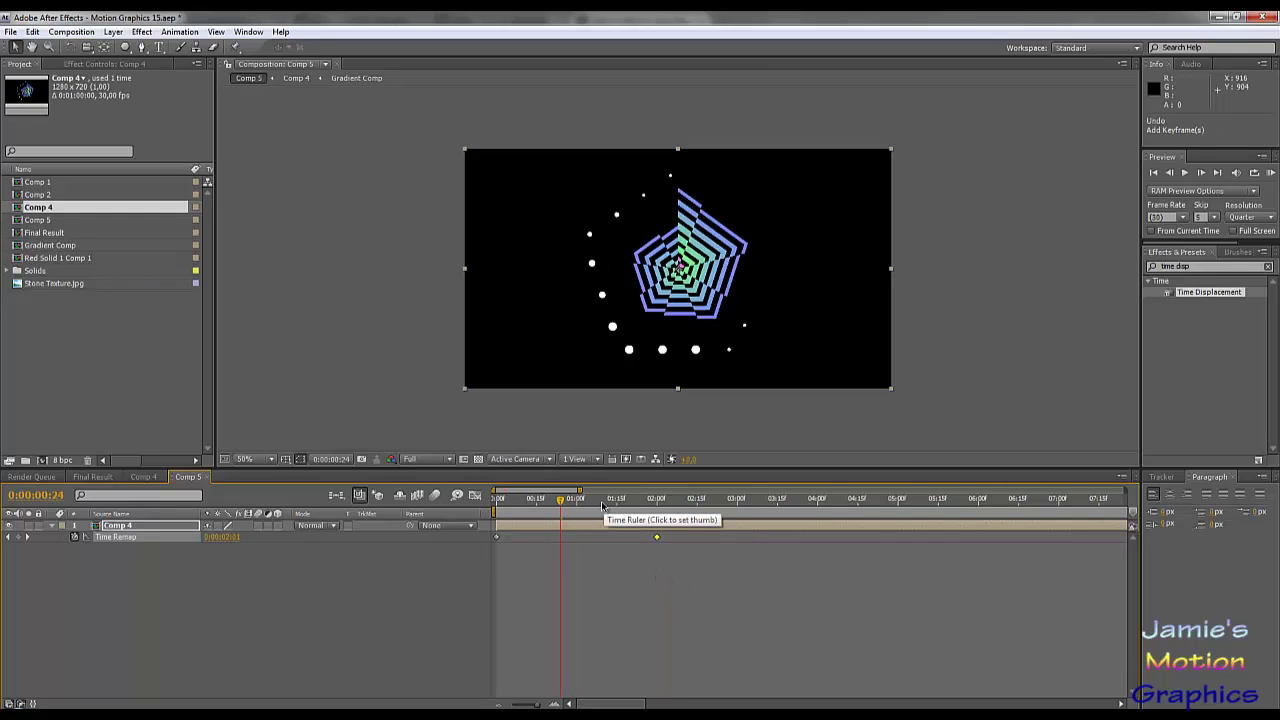
left_click(137, 529)
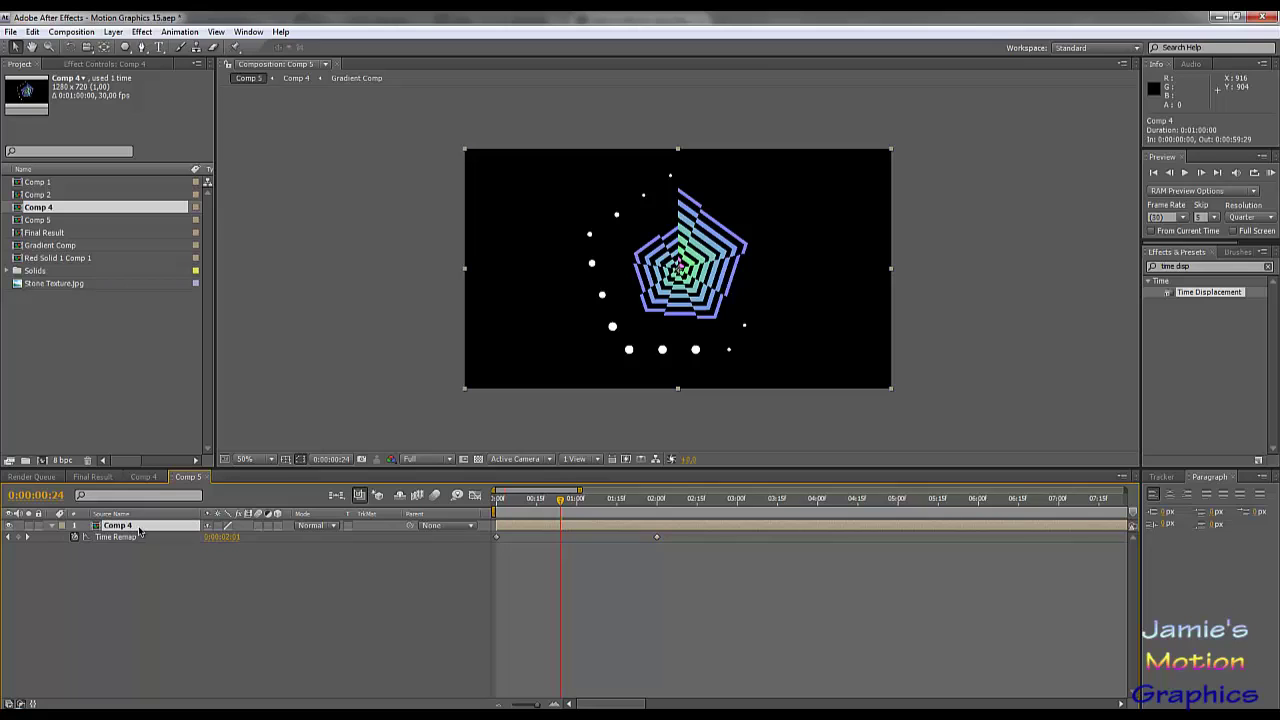
Duplicate the Comp 4 layer and select the lower copy.
key("ctrl+d")
left_click(52, 541)
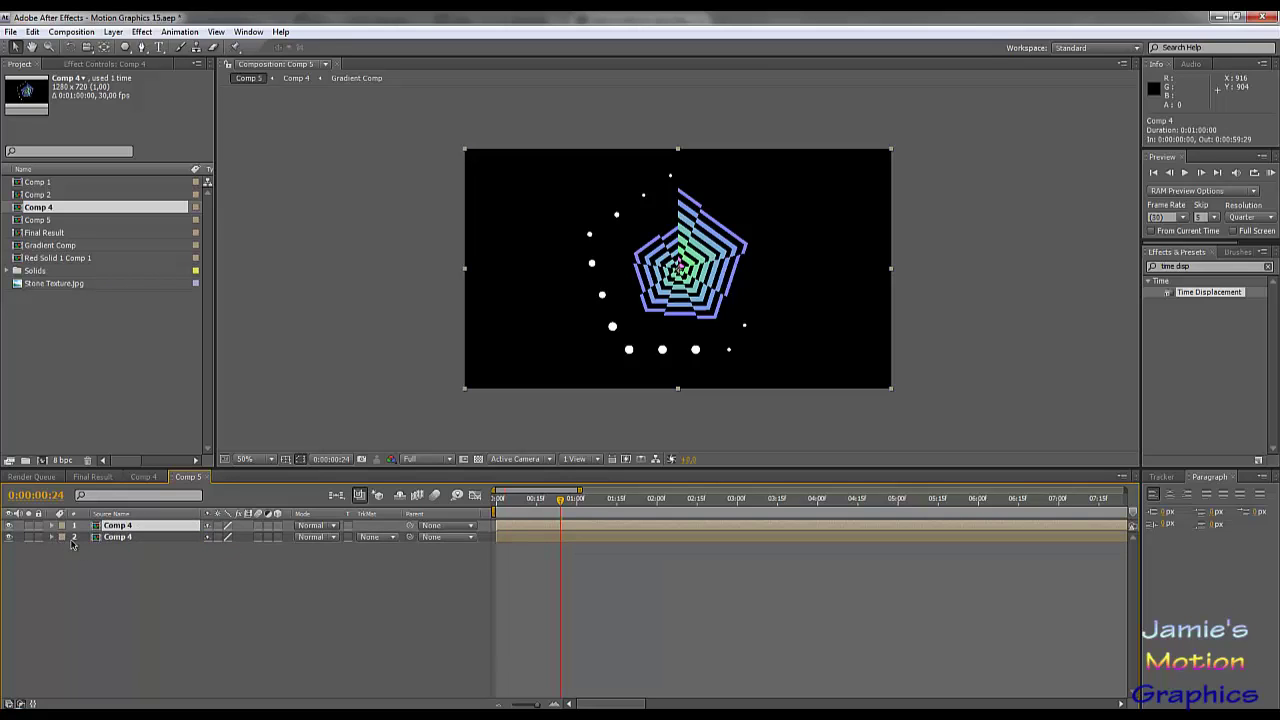
left_click(134, 537)
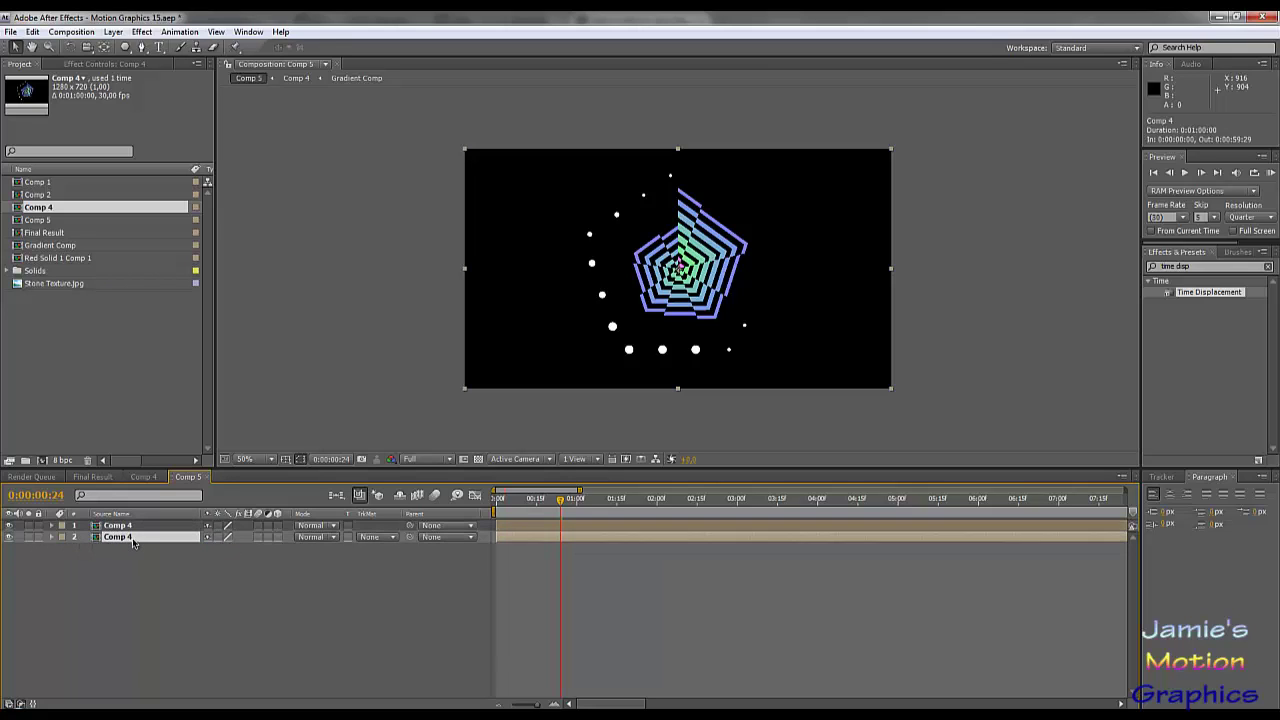
Apply a Tint effect to the lower copy with Map White To set to #000000.
left_click(1196, 266)
type("tint")
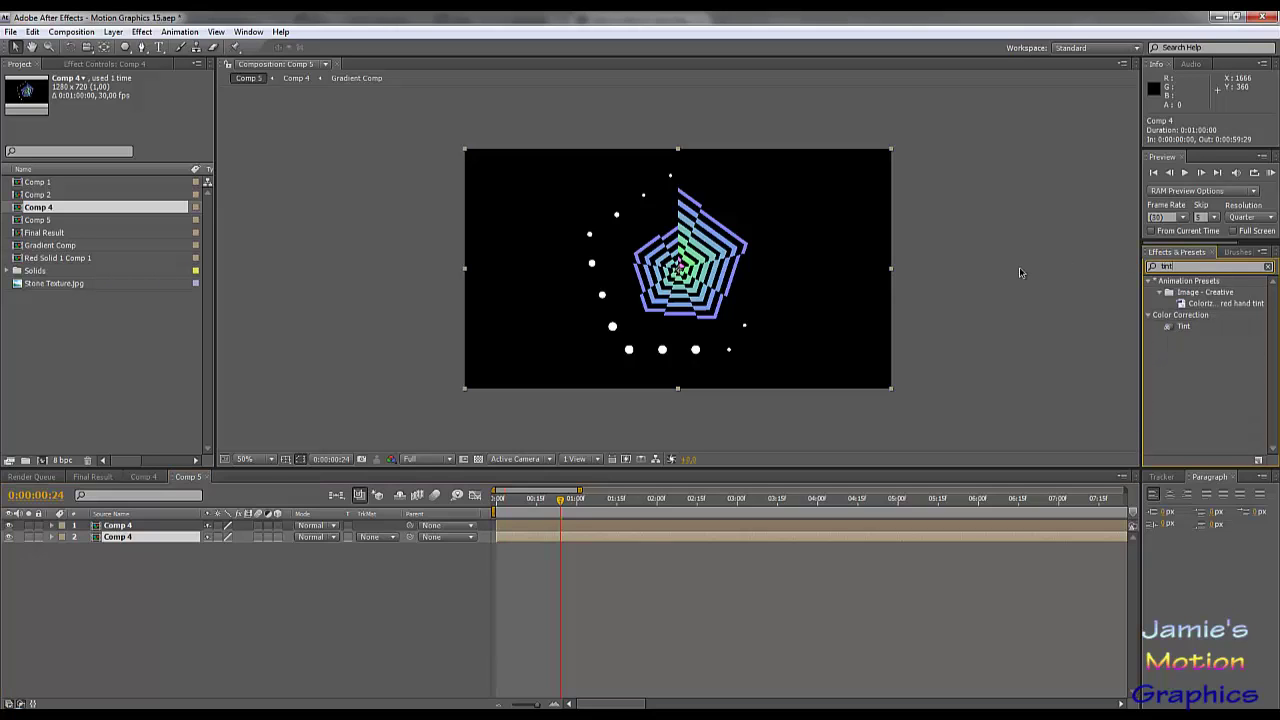
left_click_drag(1184, 326, 110, 540)
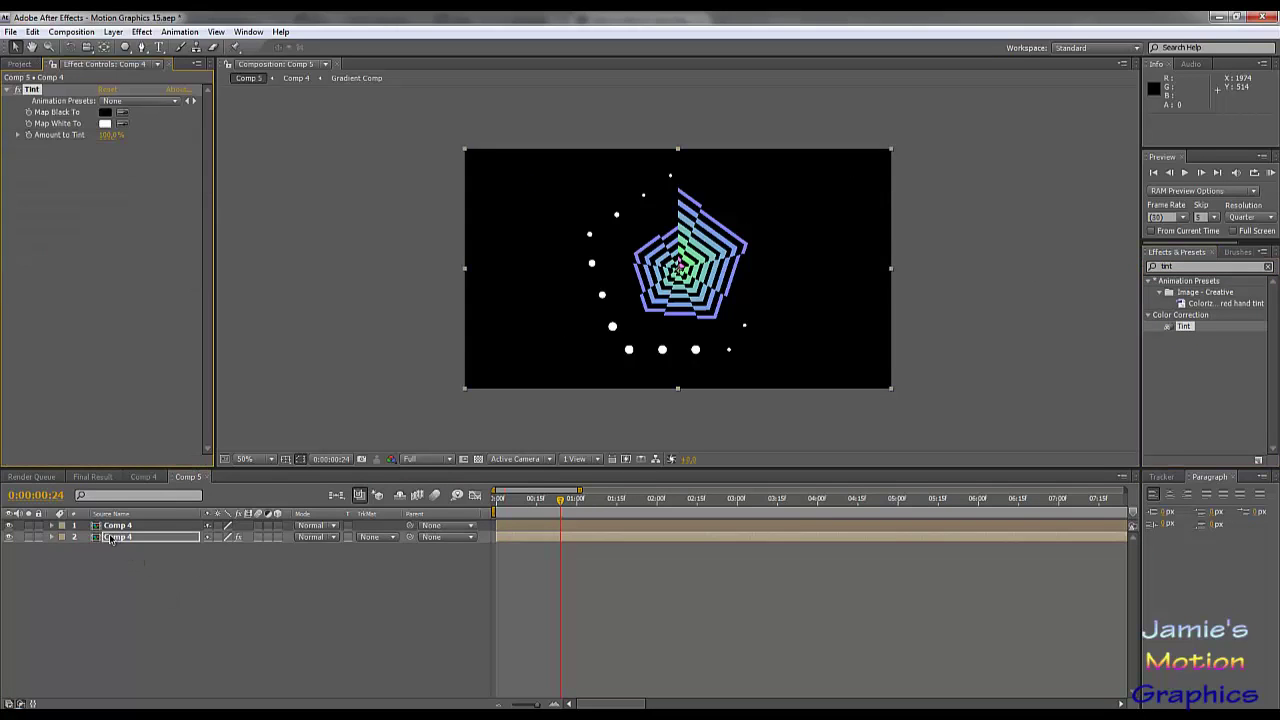
left_click(105, 123)
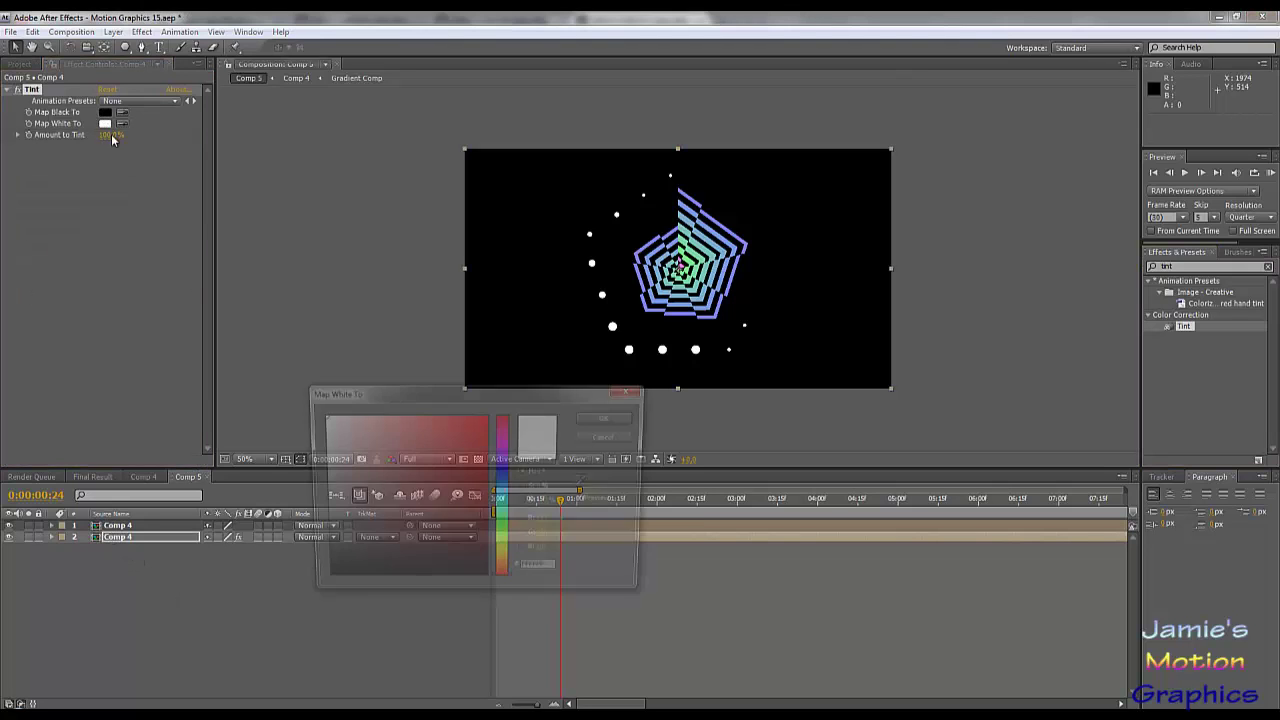
type("000000")
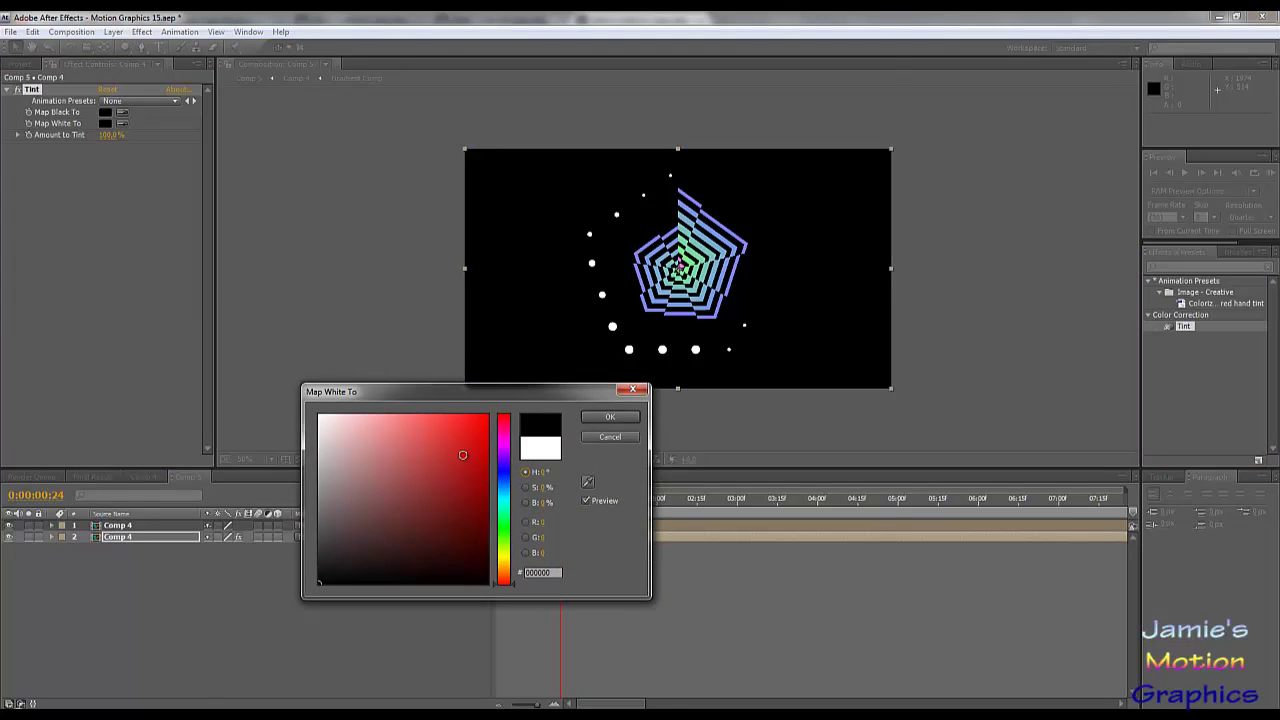
left_click(610, 416)
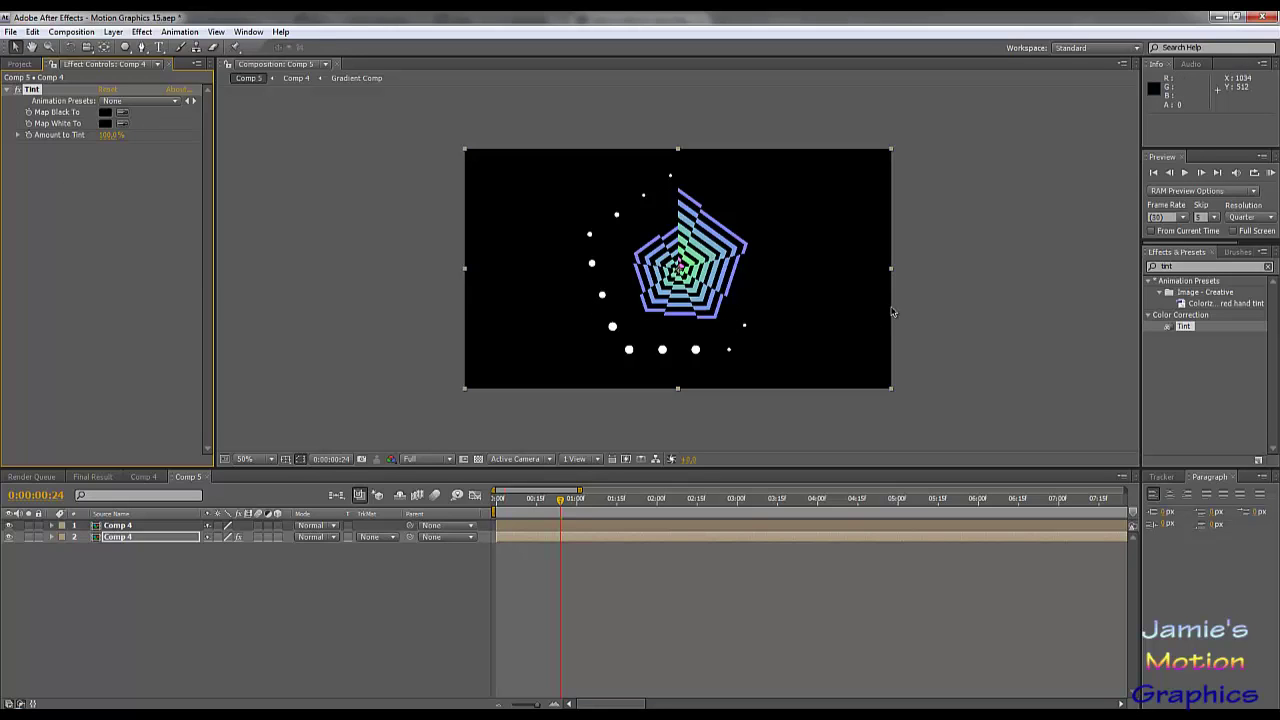
Create a new white solid layer and move it below both Comp 4 layers.
left_click(113, 31)
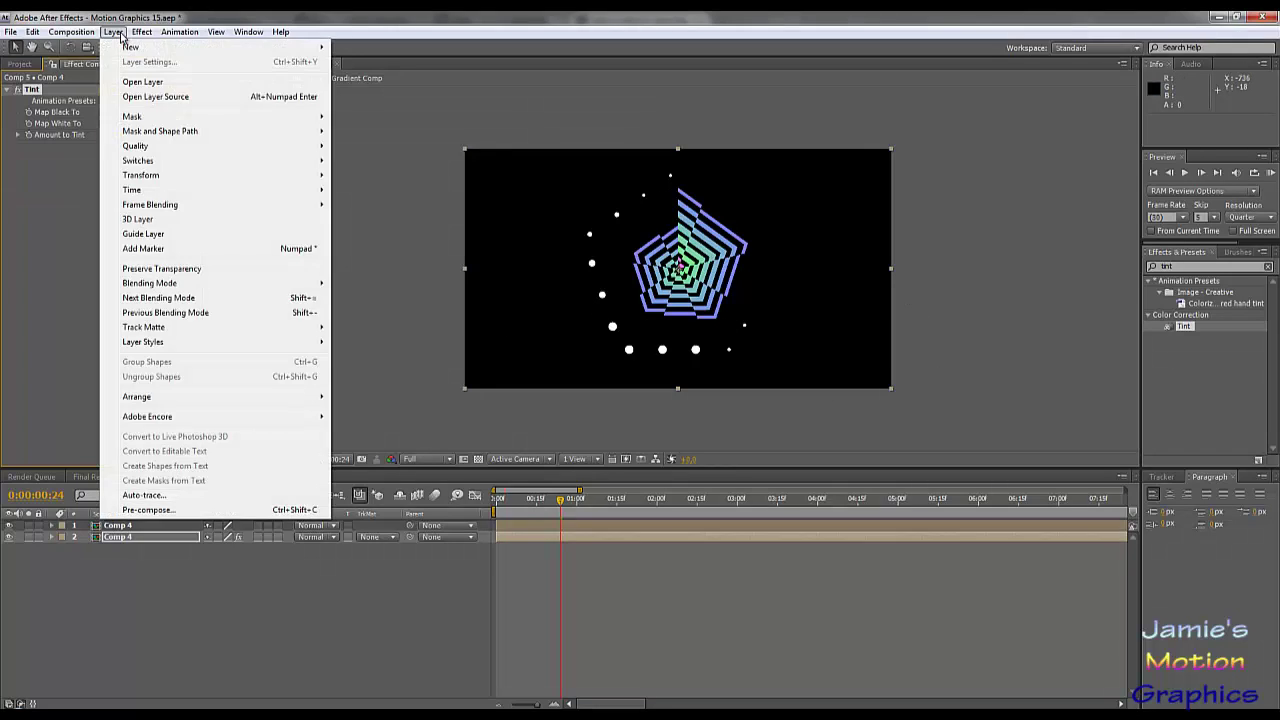
mouse_move(141, 31)
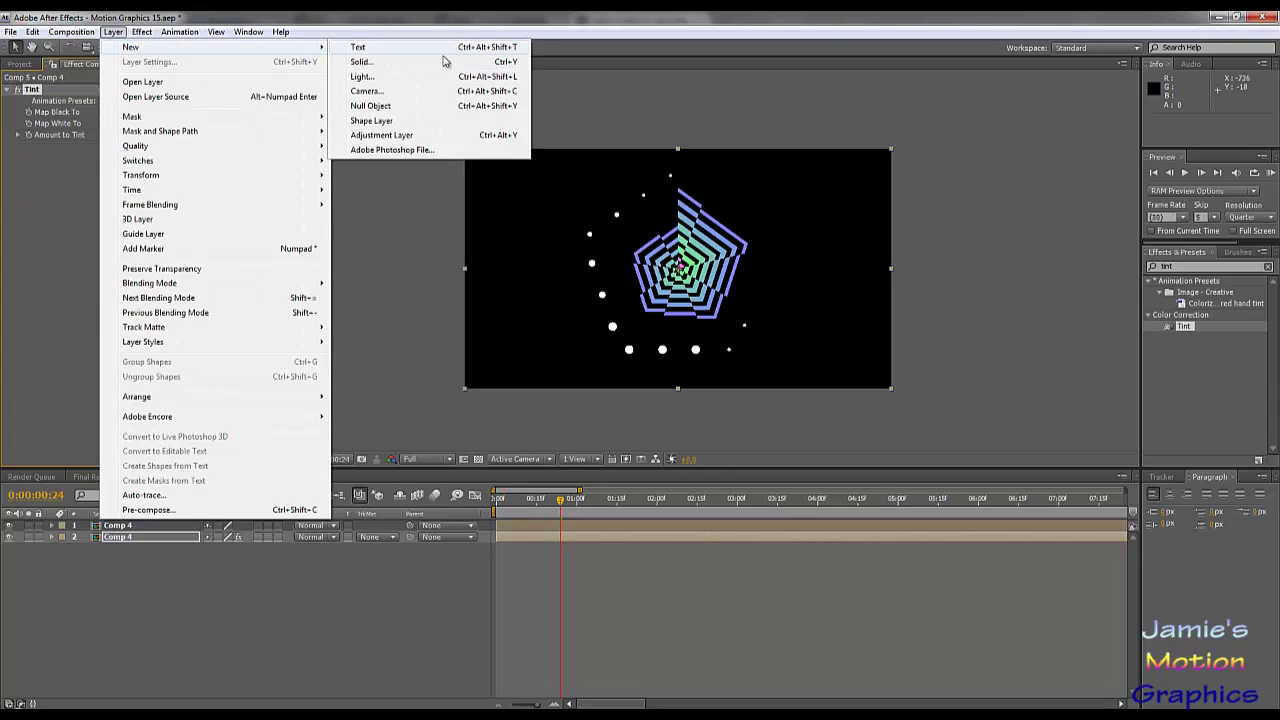
left_click(412, 64)
left_click(1132, 556)
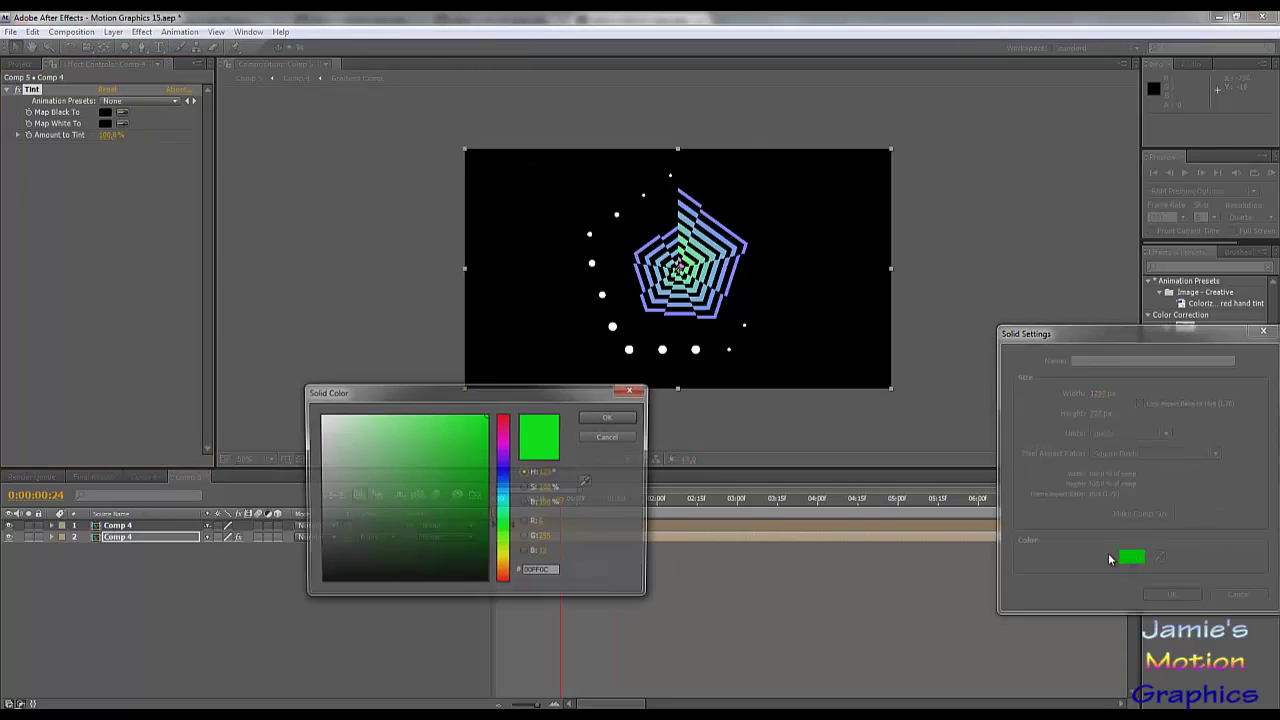
left_click_drag(444, 508, 320, 414)
left_click(610, 417)
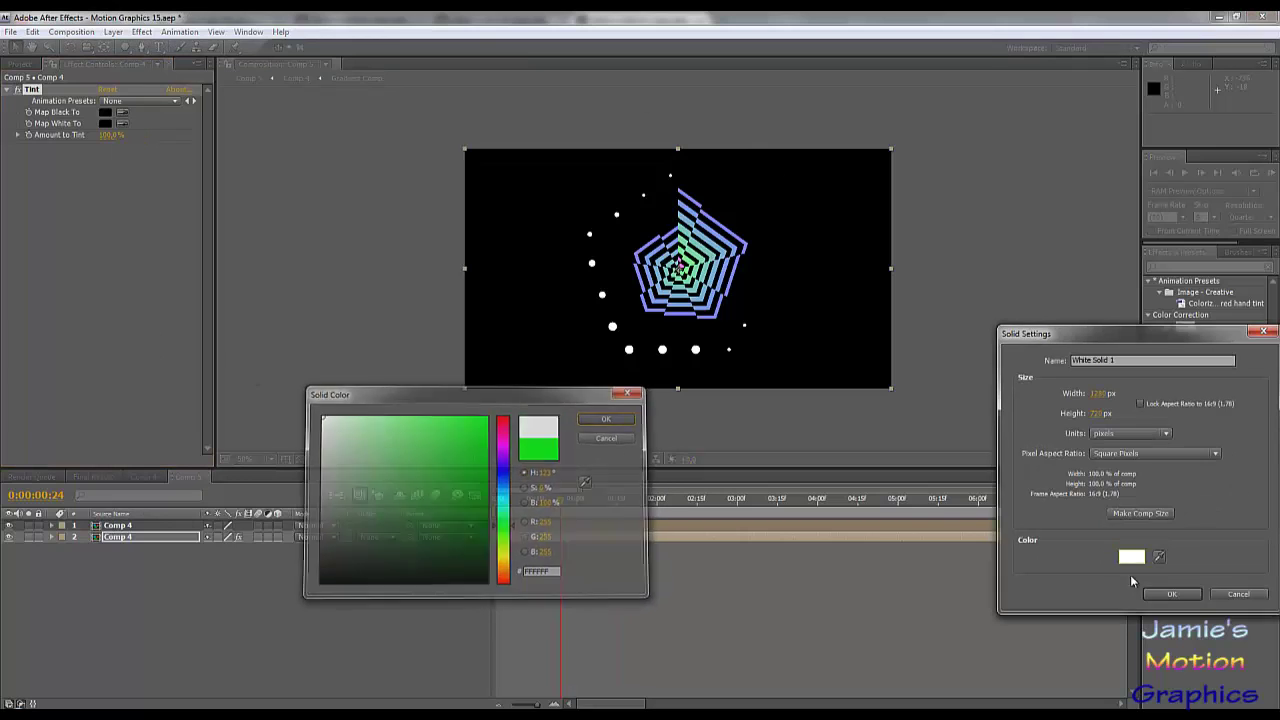
left_click(1172, 595)
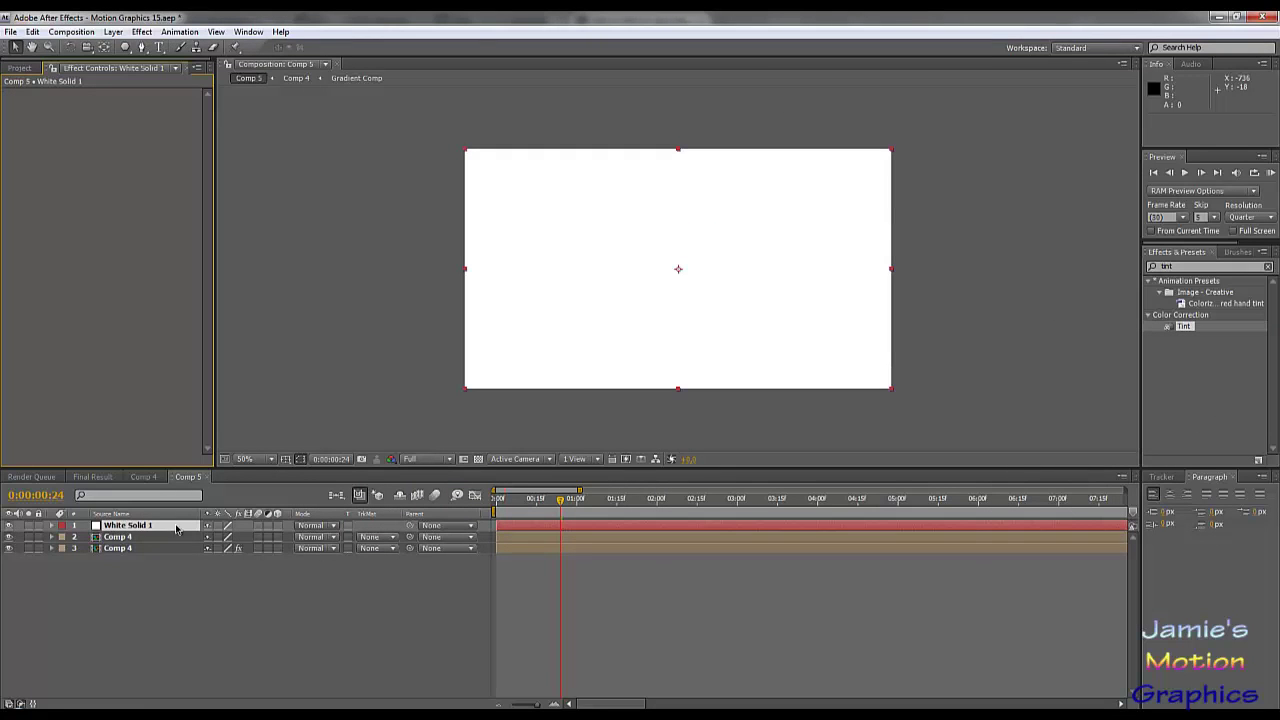
left_click_drag(140, 531, 140, 565)
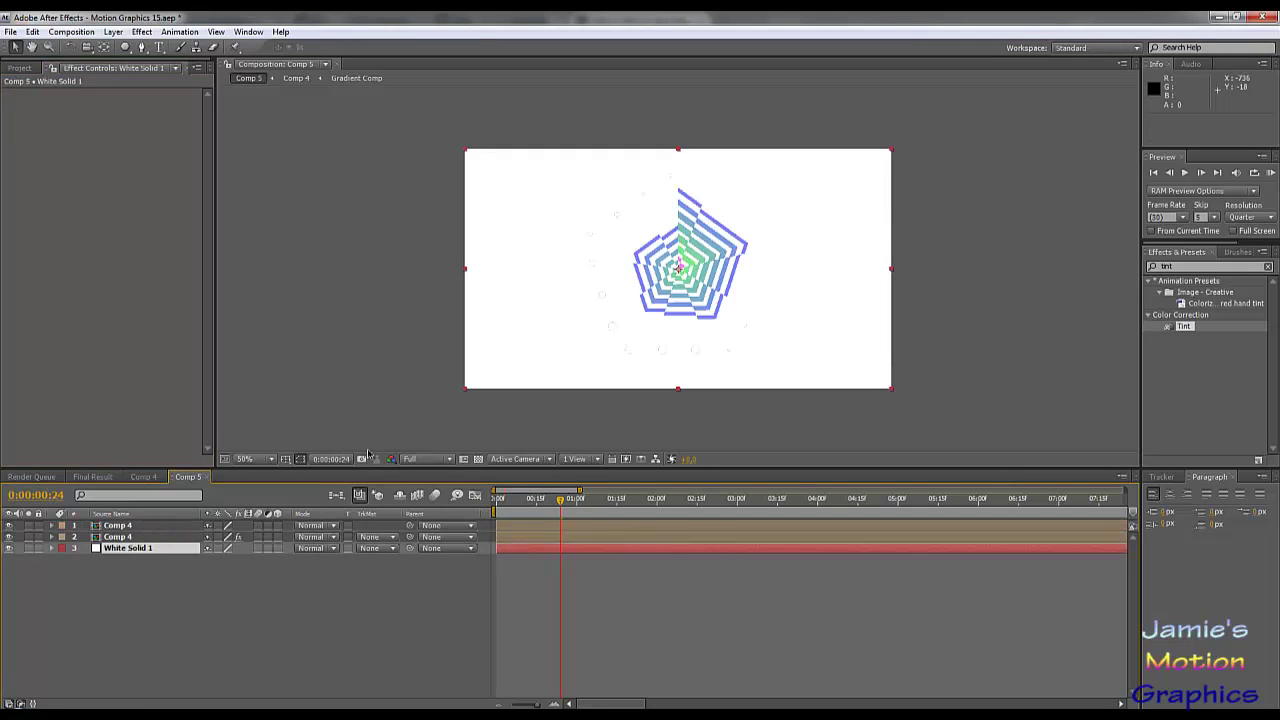
Change the solid's colour to grey 616161 in Solid Settings.
left_click(113, 31)
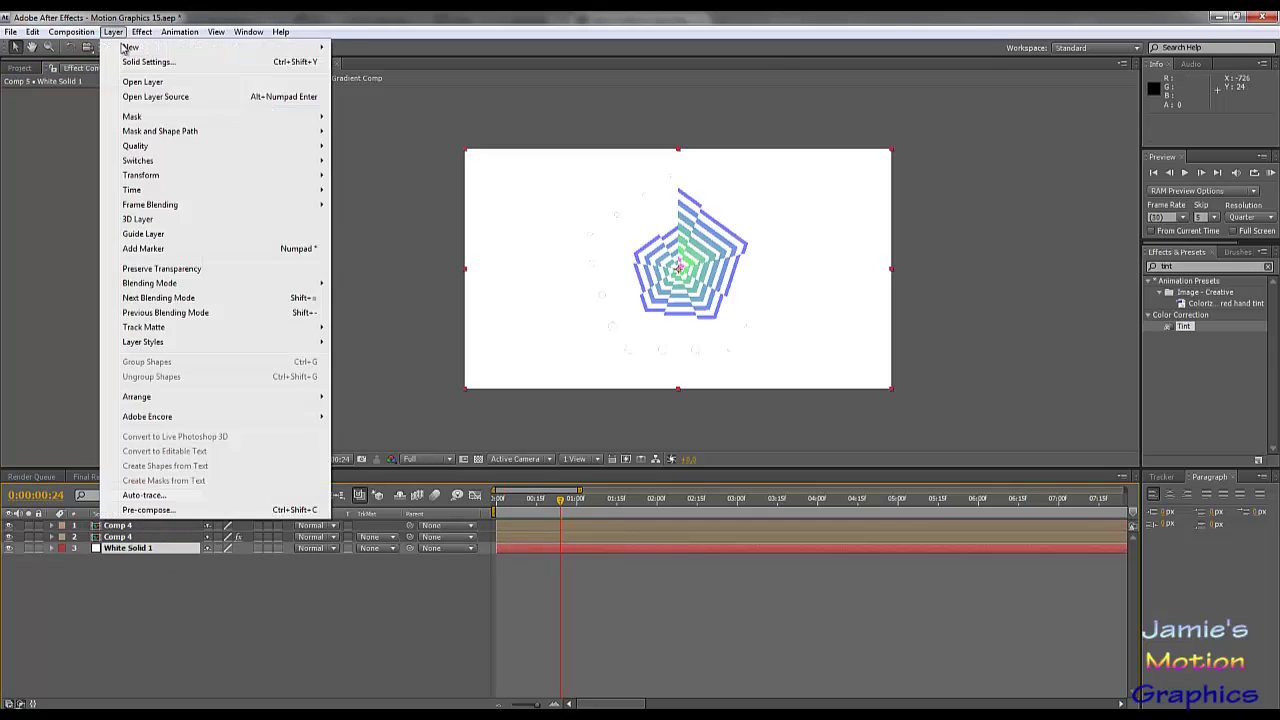
left_click(140, 61)
left_click(1131, 532)
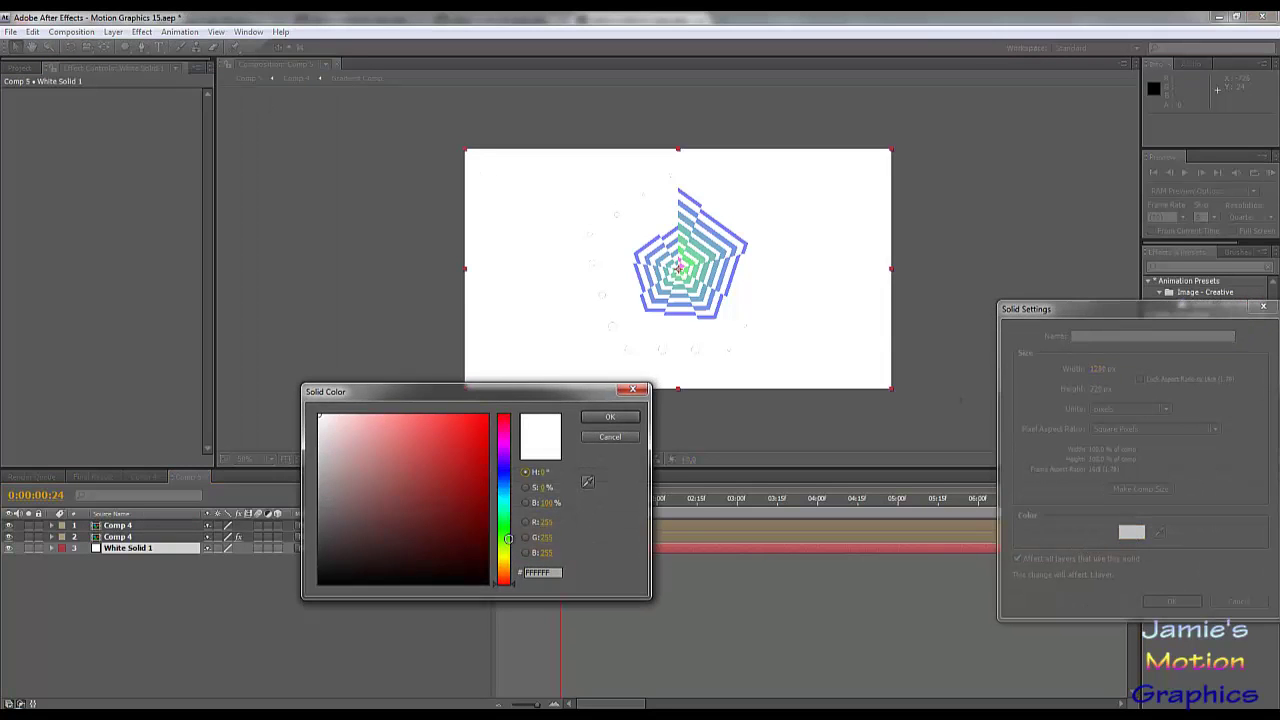
left_click_drag(320, 543, 319, 518)
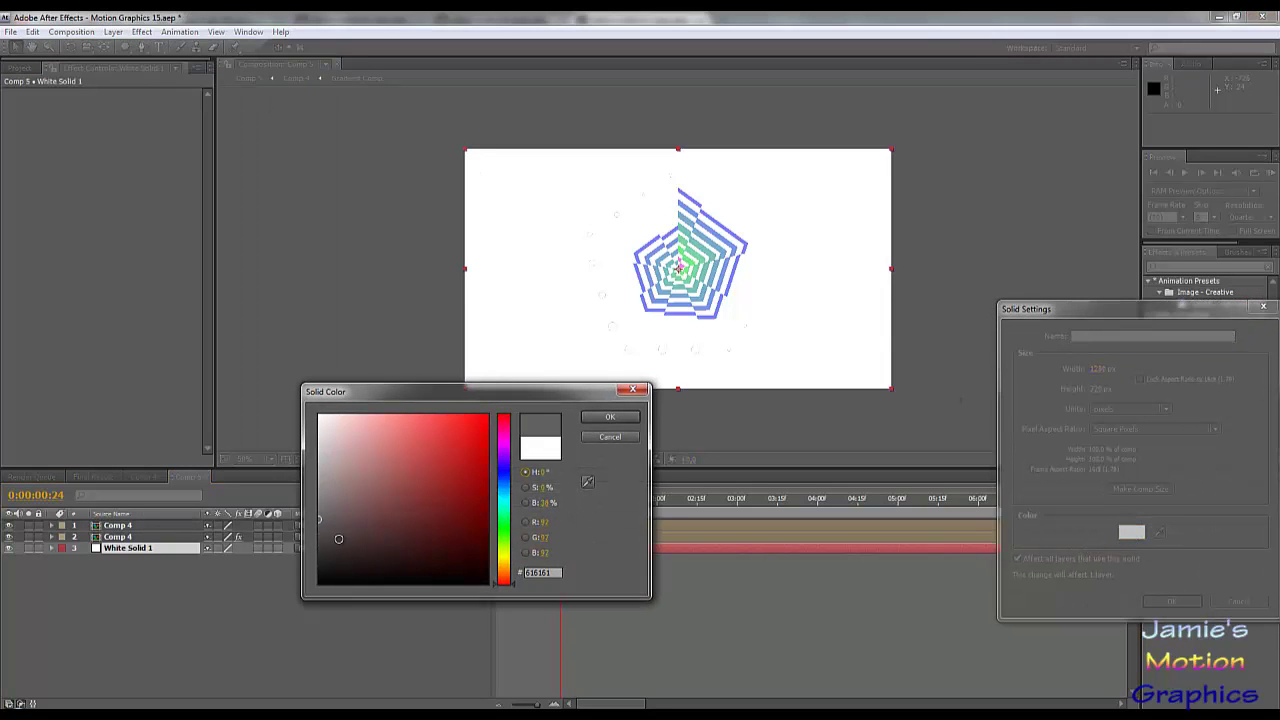
left_click(606, 417)
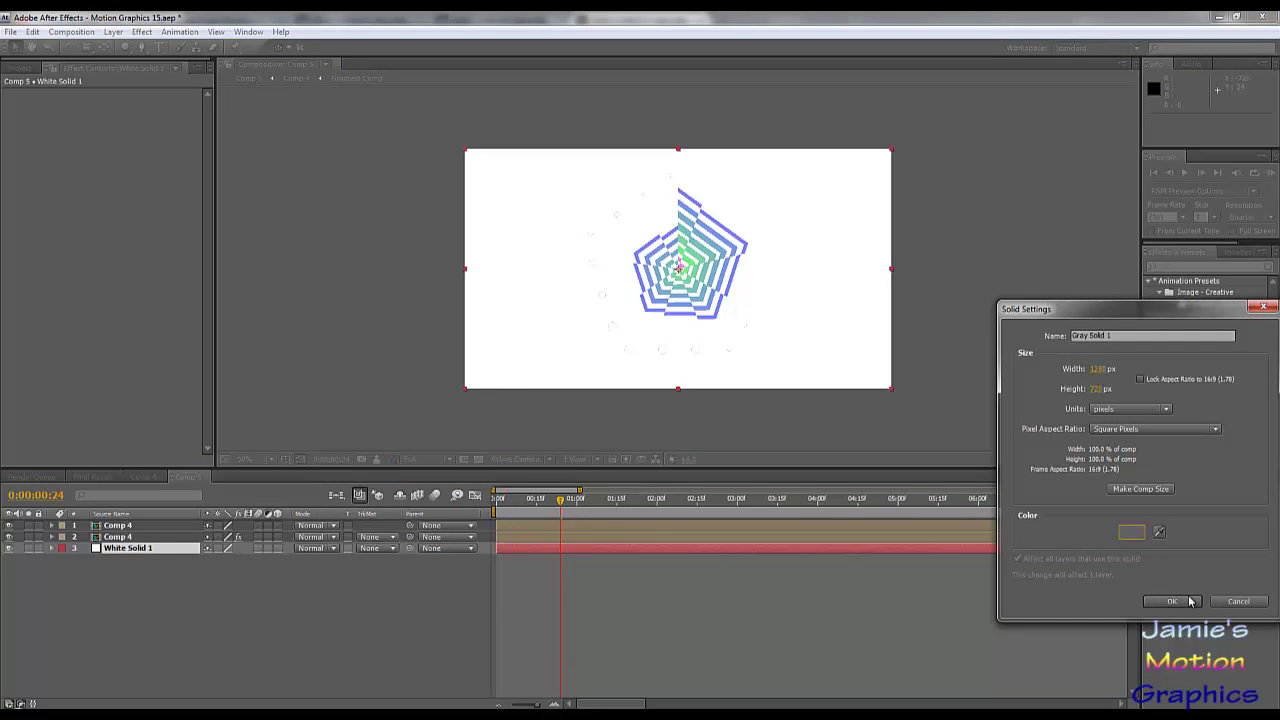
left_click(1172, 601)
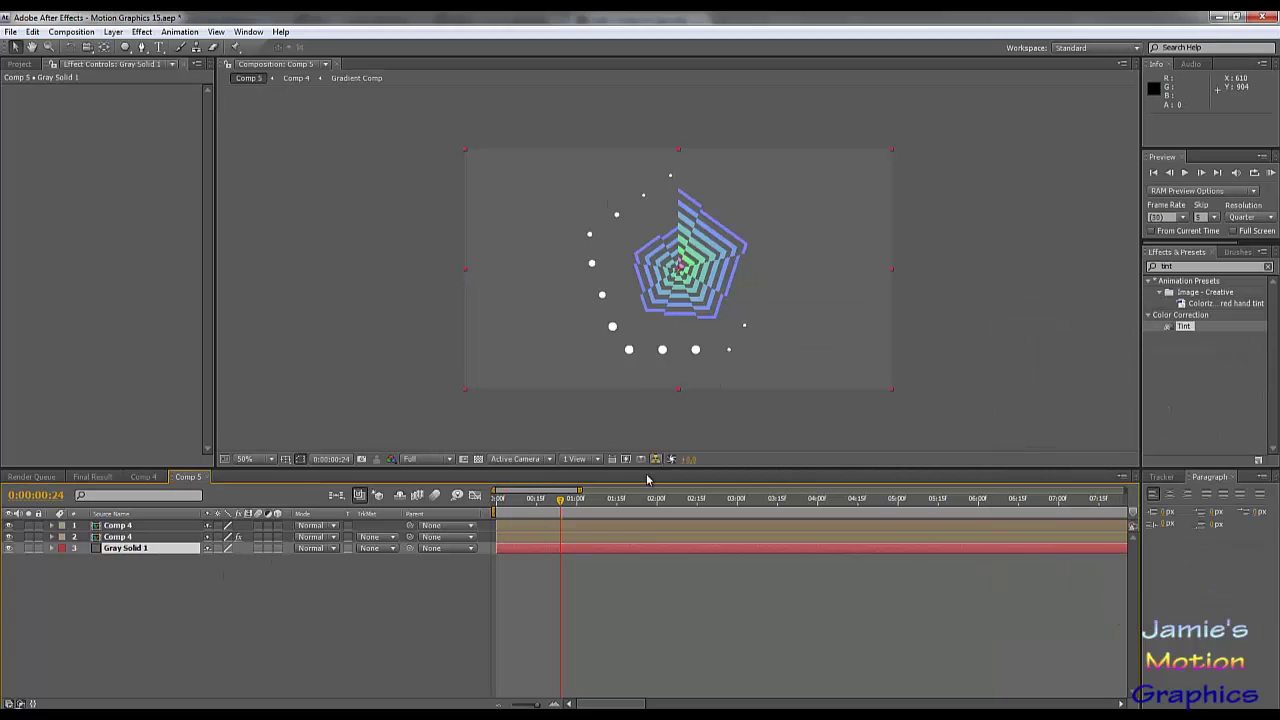
left_click(118, 537)
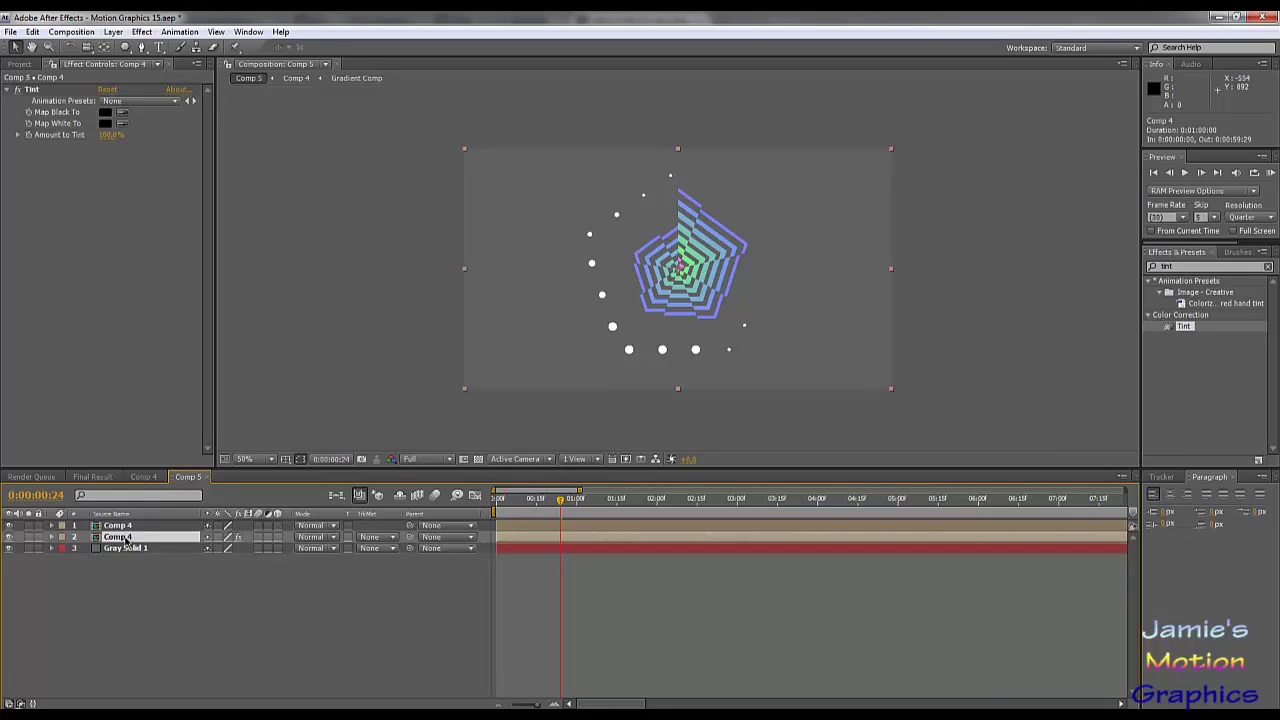
Nudge the black-tinted Comp 4 copy slightly left to about 634, 366 and preview around frame 24.
left_click(1170, 266)
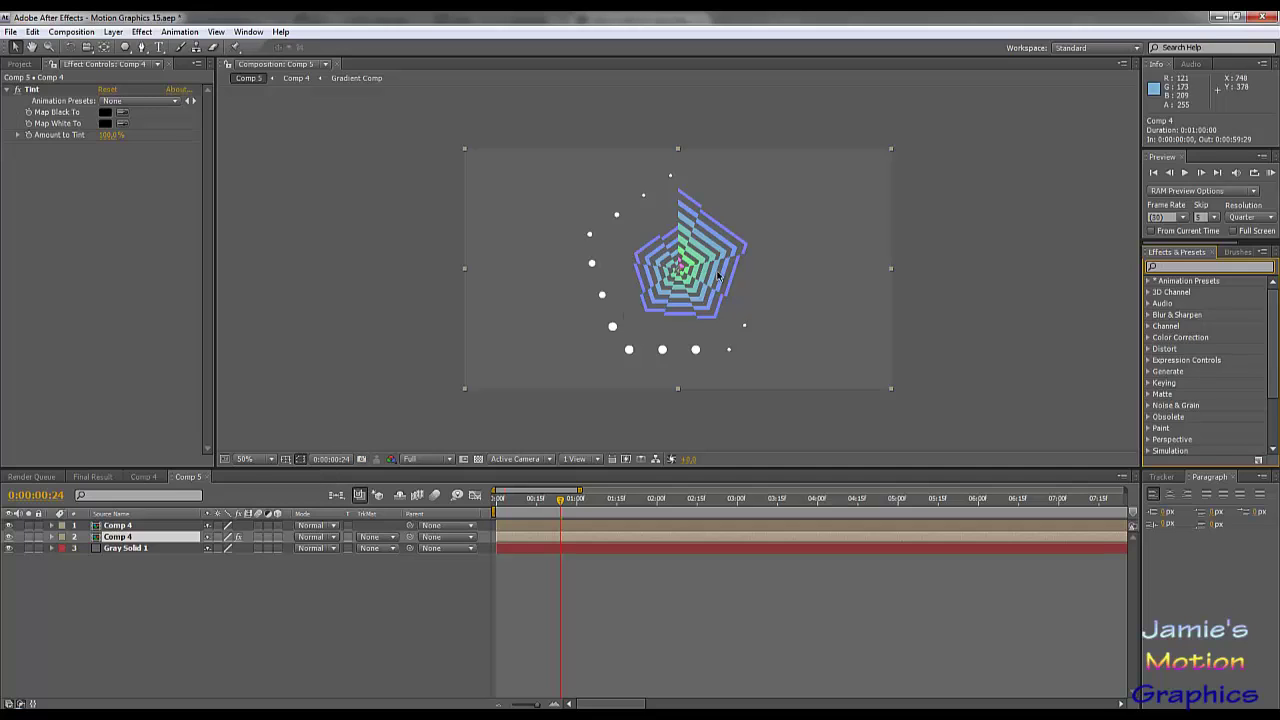
type("u")
left_click_drag(710, 268, 707, 271)
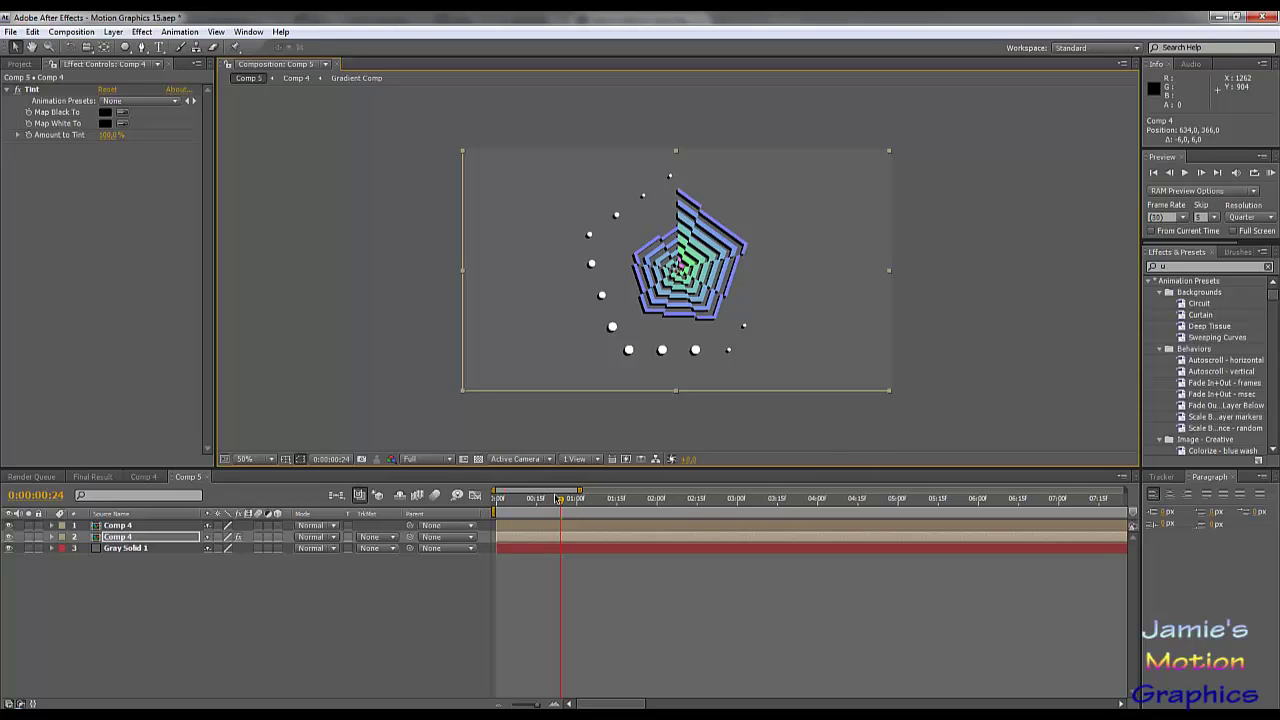
mouse_move(561, 503)
left_mouse_down()
mouse_move(522, 505)
mouse_move(586, 512)
mouse_move(549, 513)
left_mouse_up()
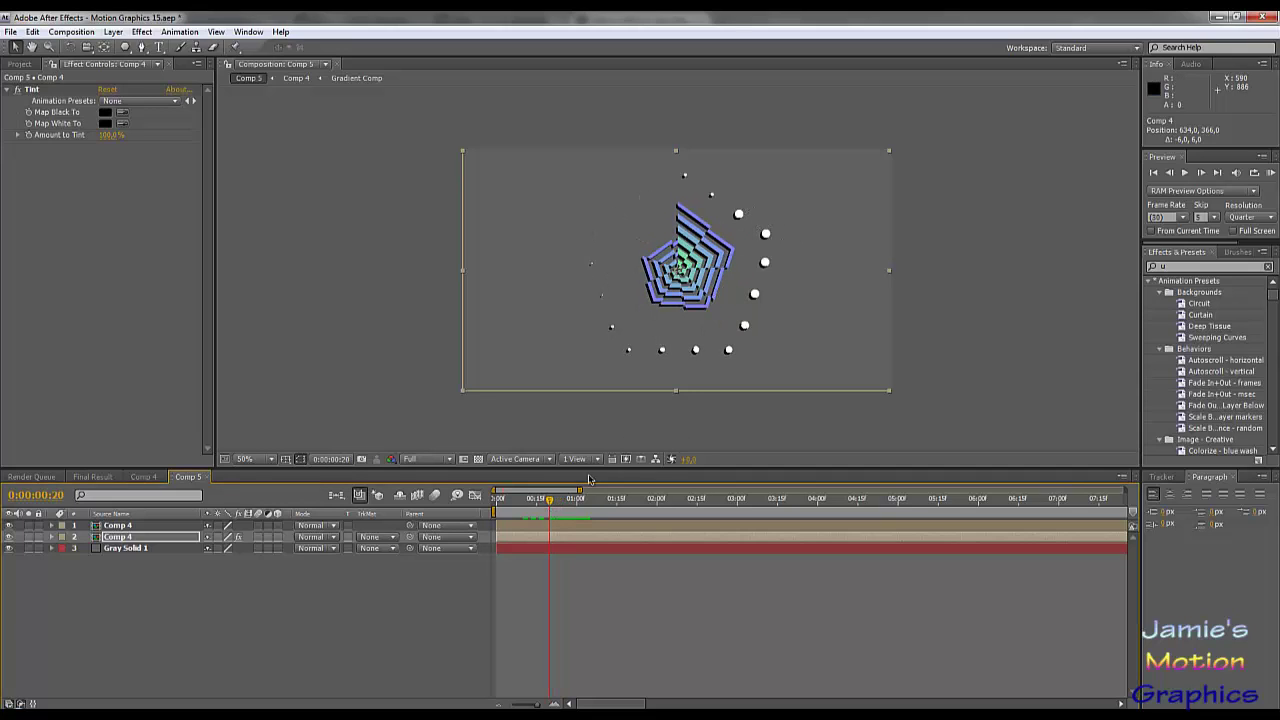
Set the lower Comp 4 copy's Position to 622, 383 and check the shadow offset around one second.
left_click_drag(551, 503, 579, 513)
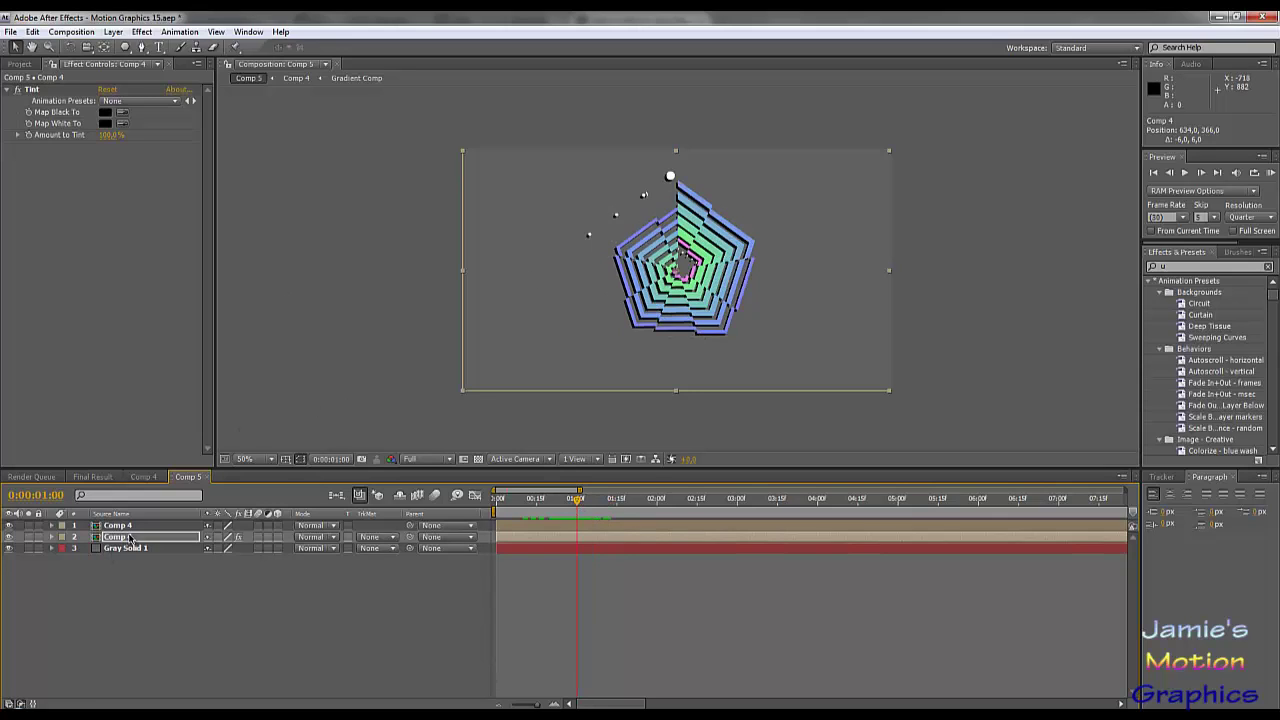
key("p")
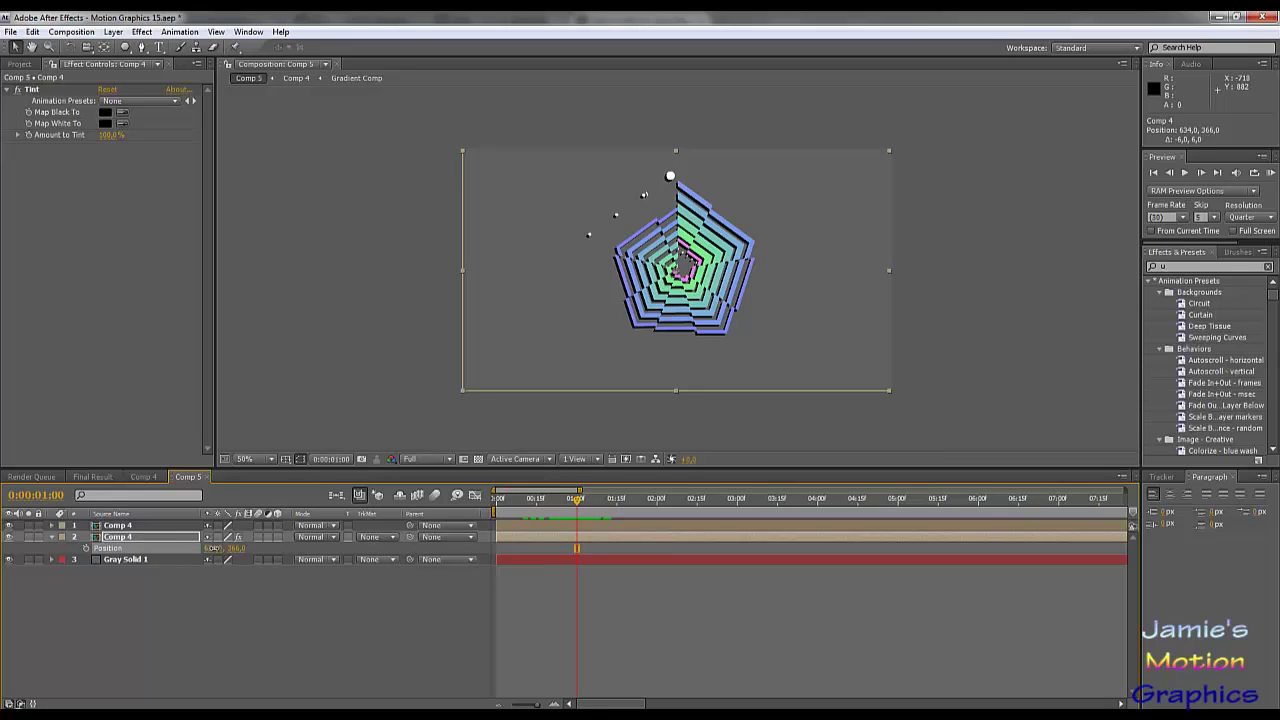
left_click_drag(210, 548, 242, 548)
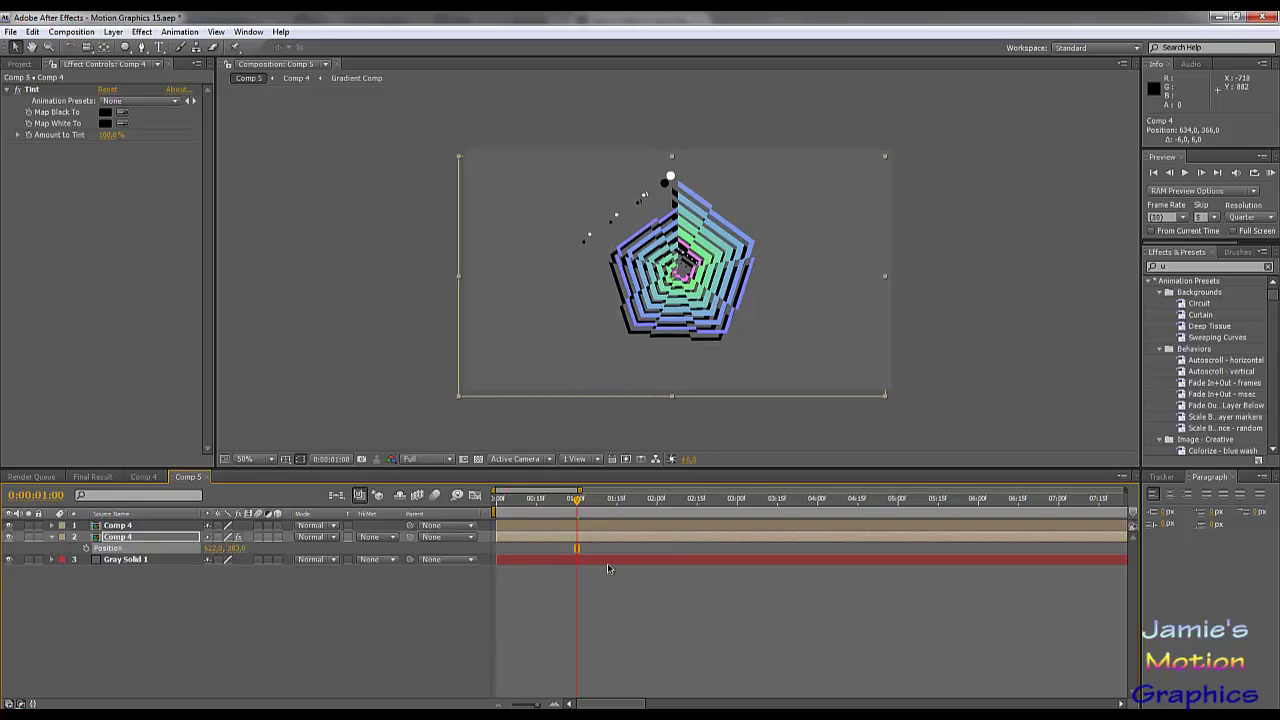
left_click_drag(577, 503, 536, 548)
Hide the offset Comp 4 layer and duplicate it.
left_click(125, 539)
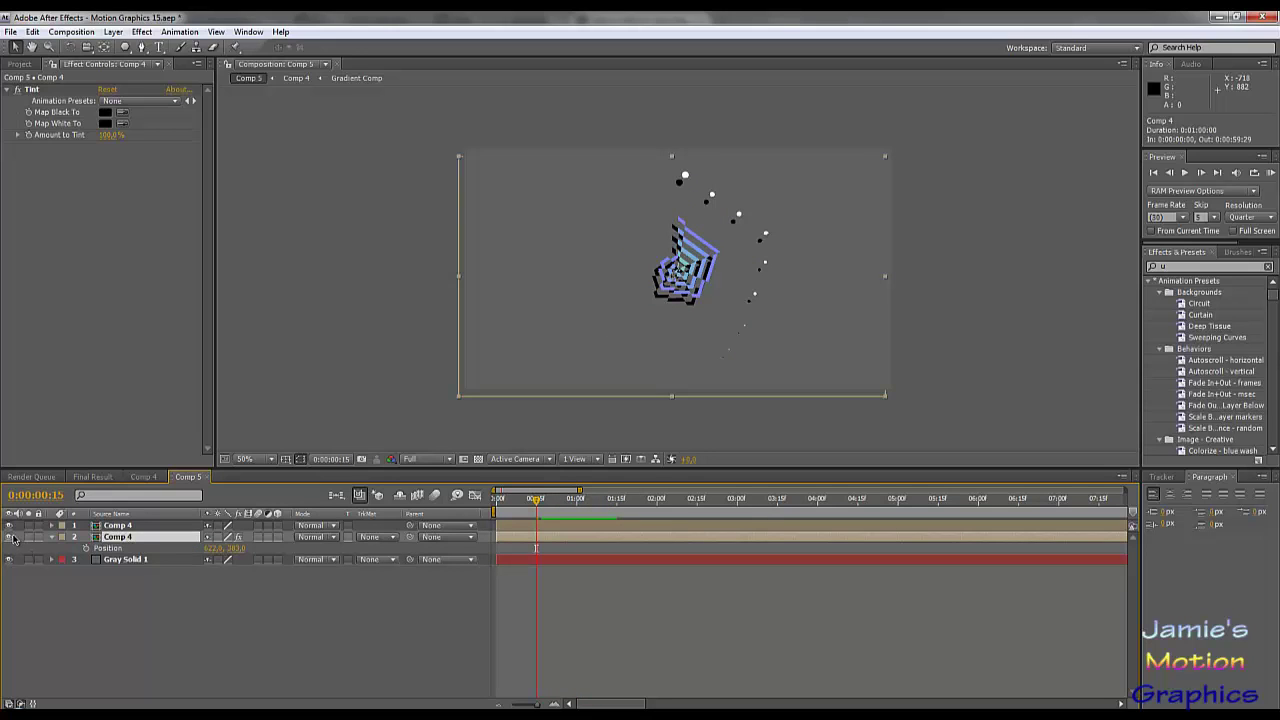
left_click(9, 537)
left_click(137, 540)
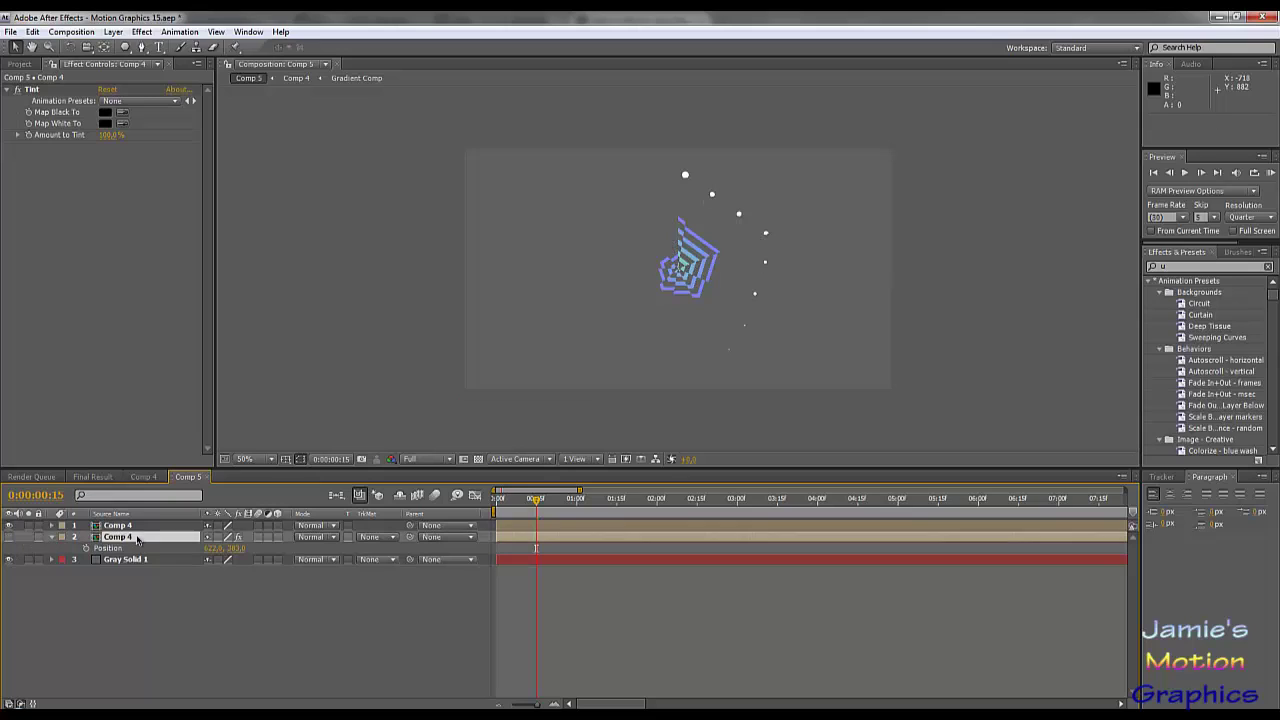
key("ctrl+d")
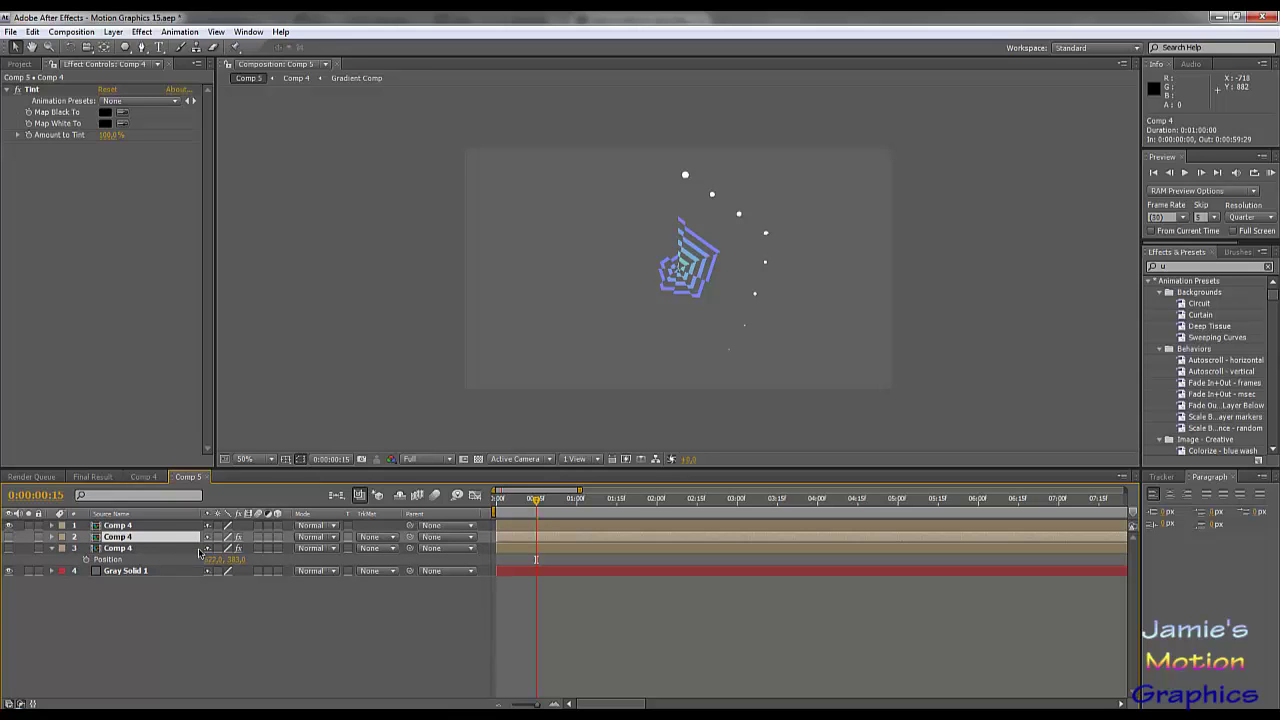
Reset the duplicate's Position to 640, 360.
key("p")
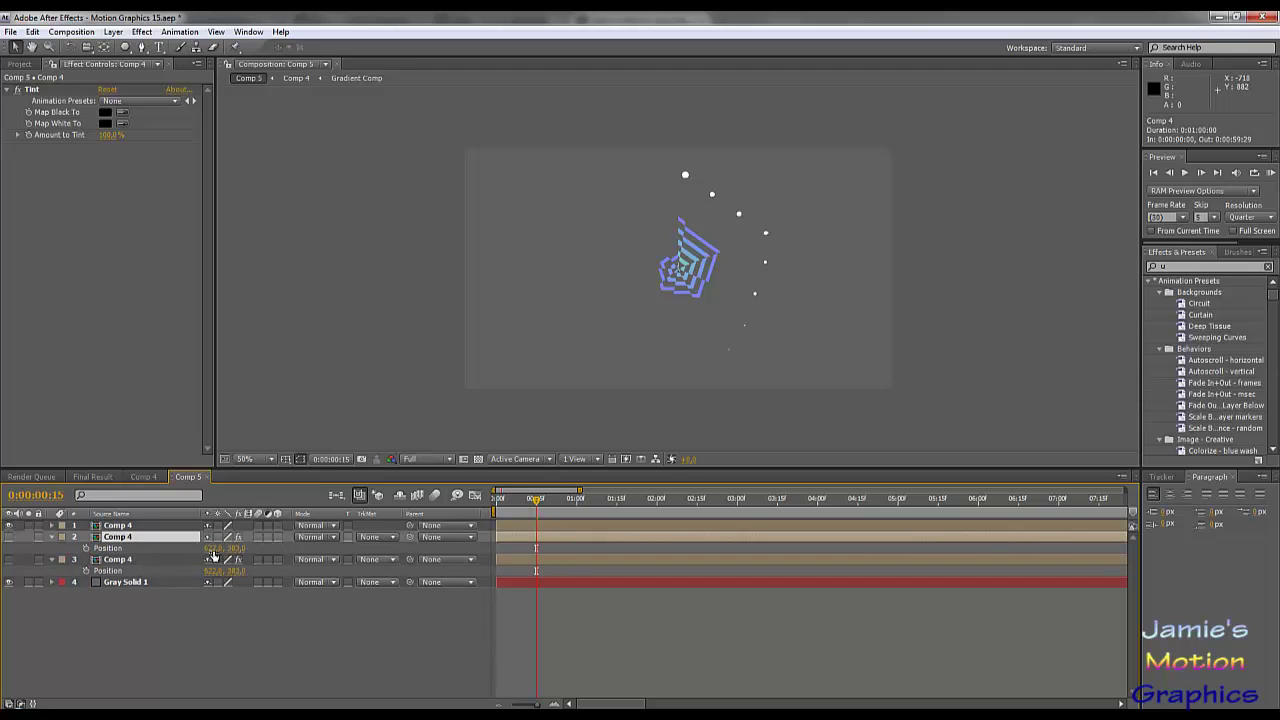
right_click(118, 548)
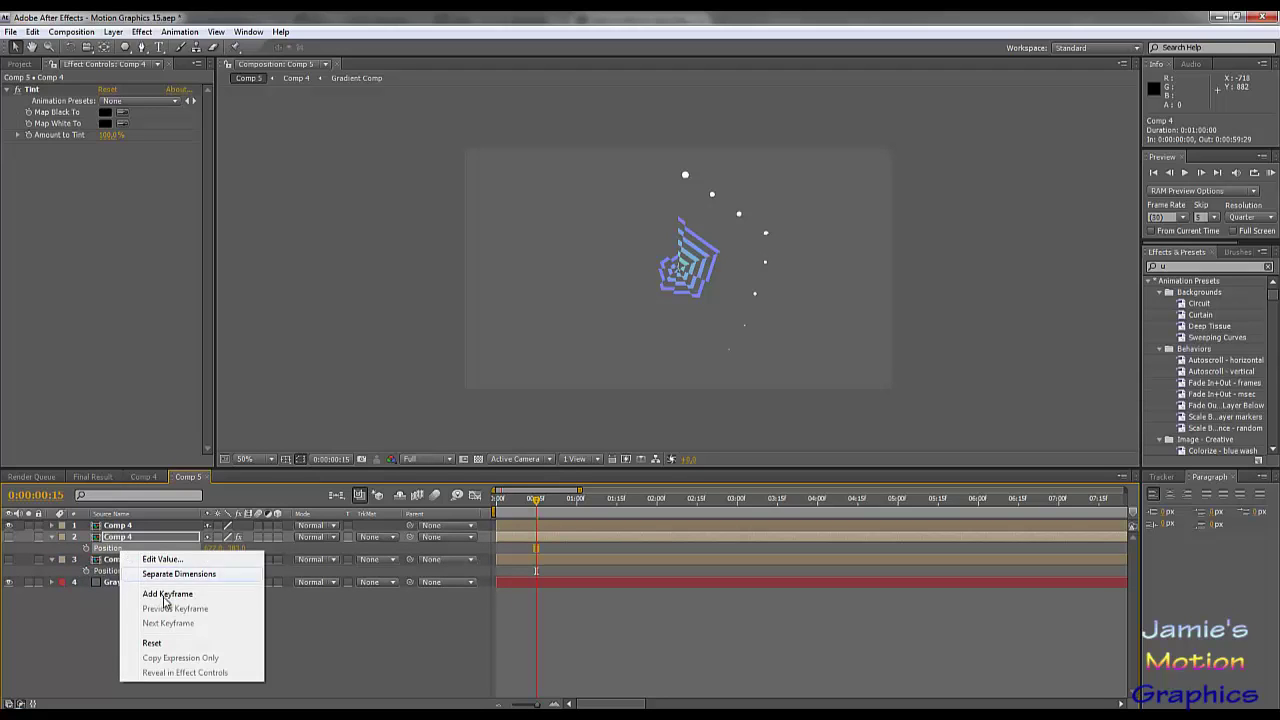
left_click(158, 645)
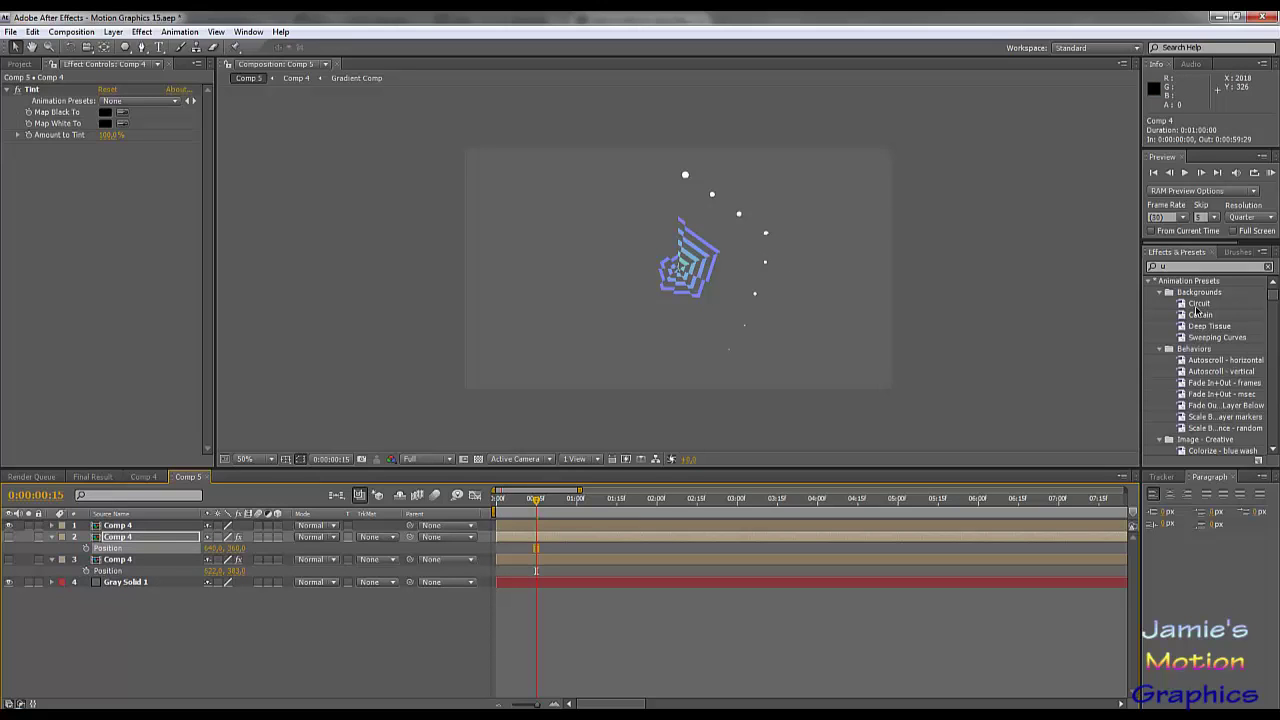
Search Effects & Presets for 'scale wi' and apply CC Scale Wipe to the upper Comp 4 layer.
left_click(1176, 267)
key("BackSpace")
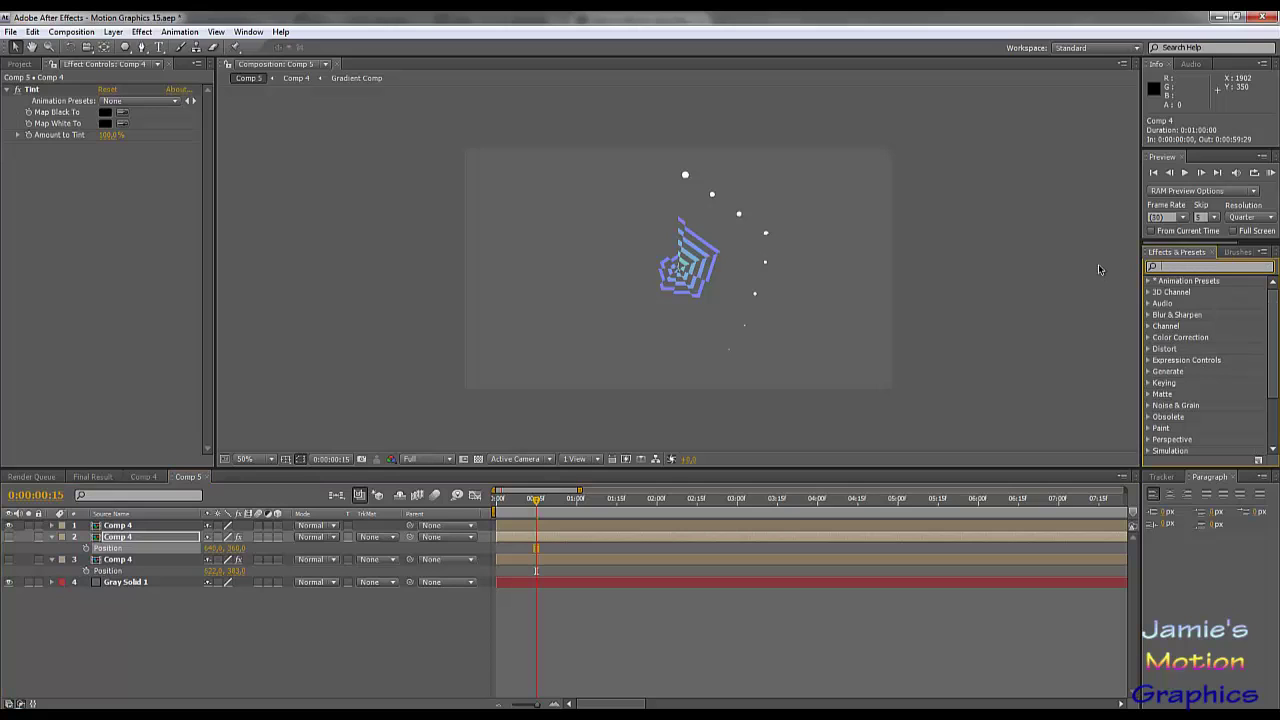
type("scale")
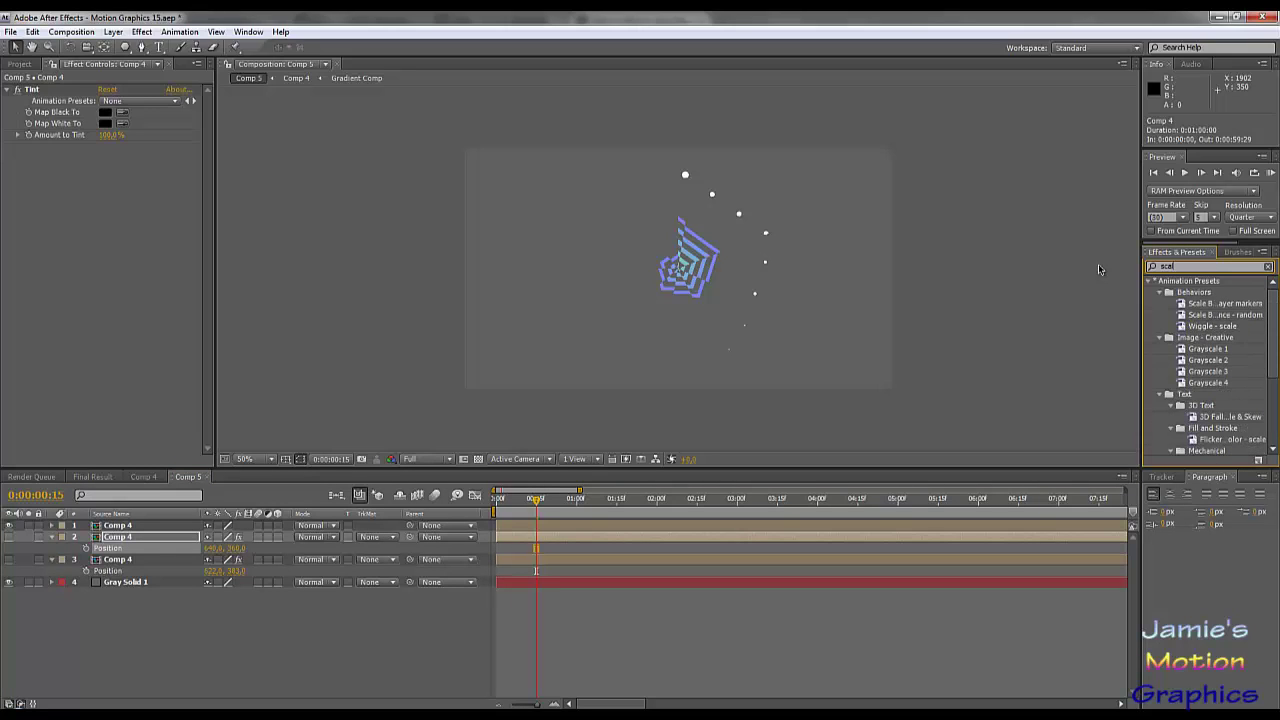
type(" wi")
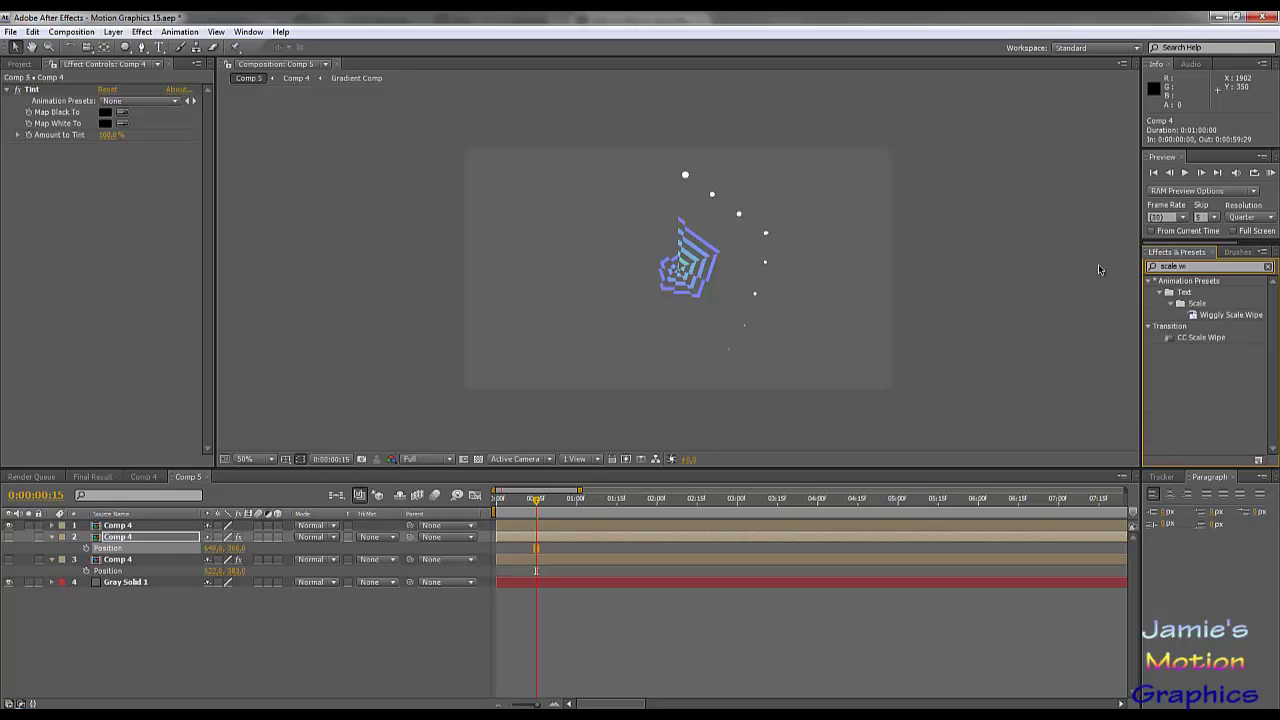
left_click_drag(1207, 341, 152, 541)
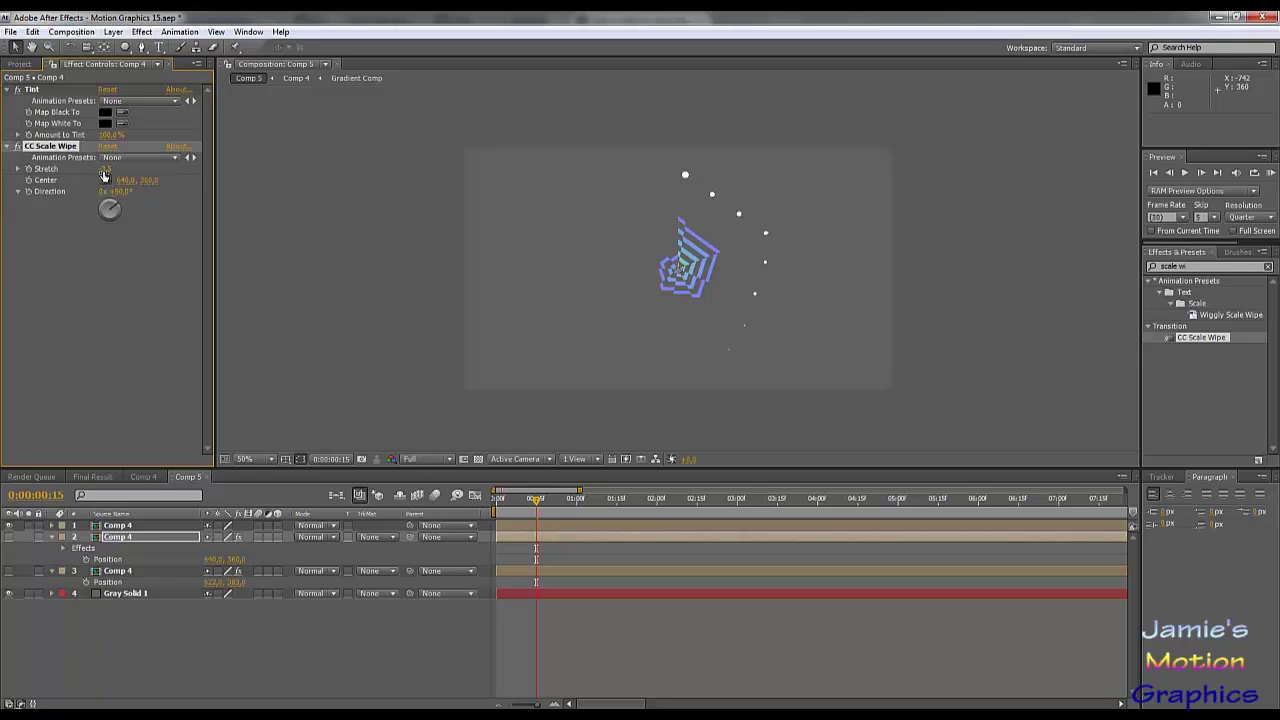
Try CC Scale Wipe Stretch values of 0.0 and -0.3, previewing the wipe from 1:04.
left_click_drag(104, 172, 91, 170)
left_click_drag(543, 507, 587, 511)
left_click(108, 169)
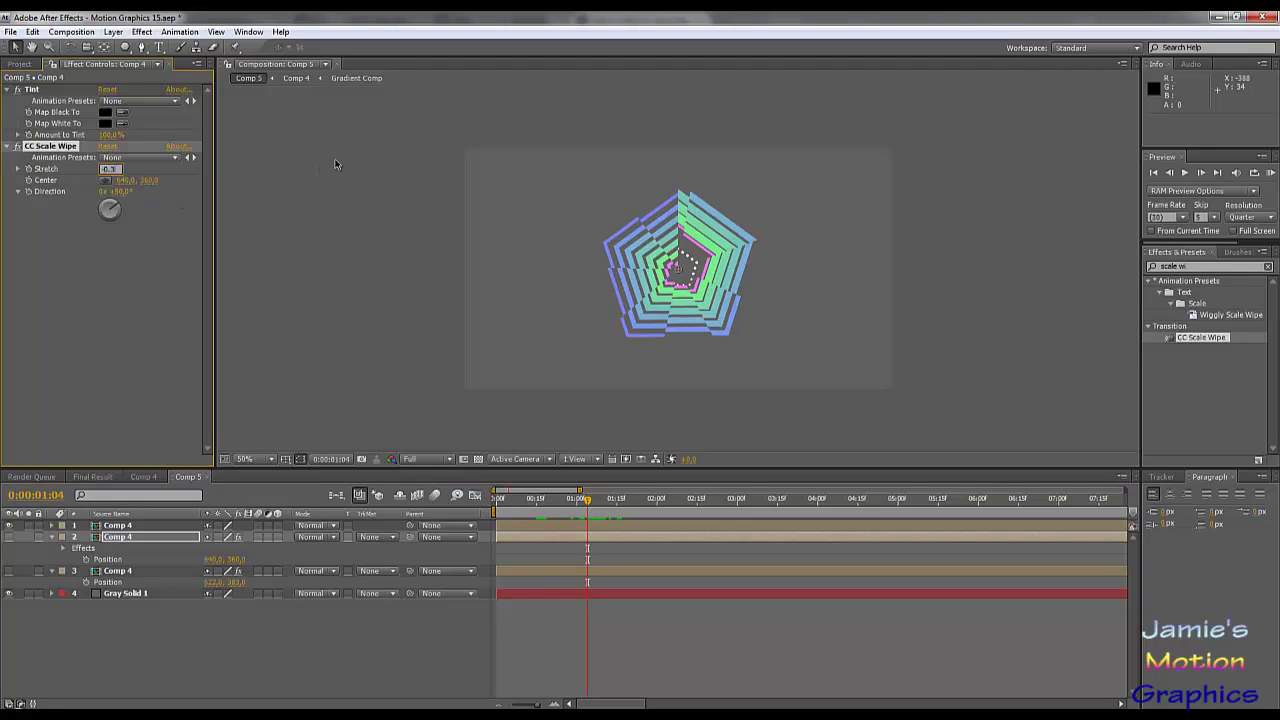
key("Return")
left_click(15, 540)
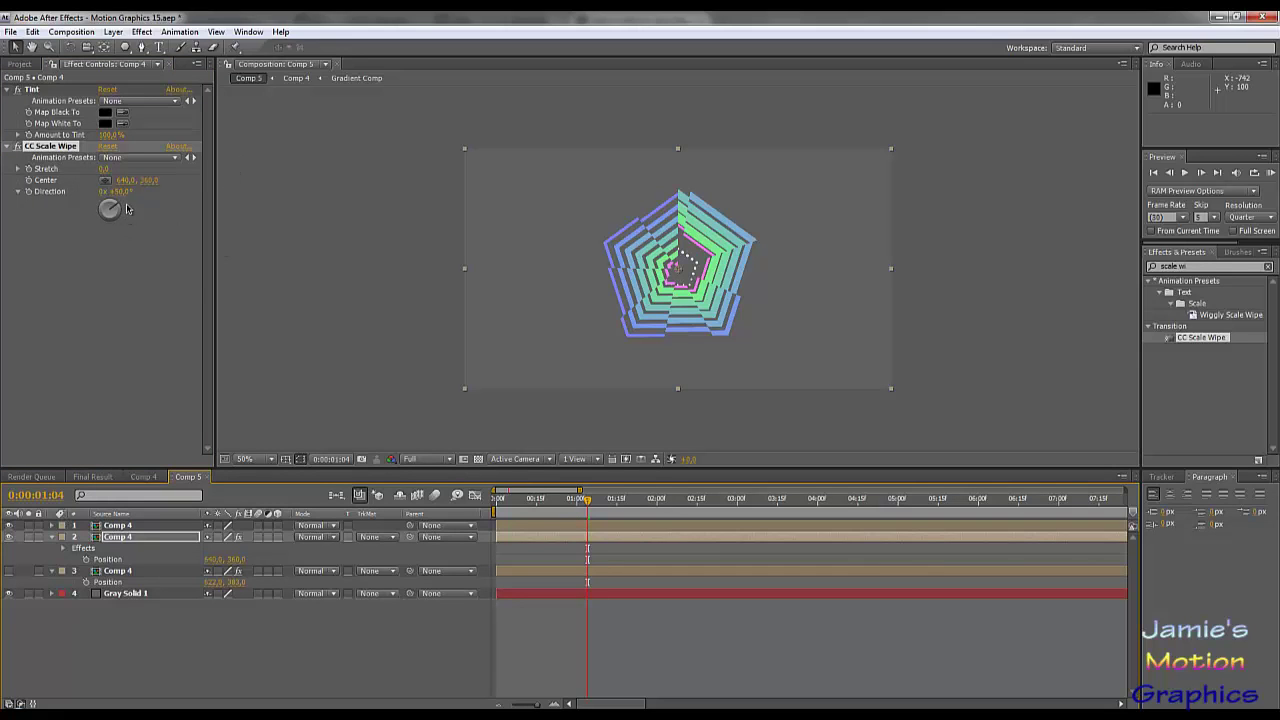
left_click(108, 169)
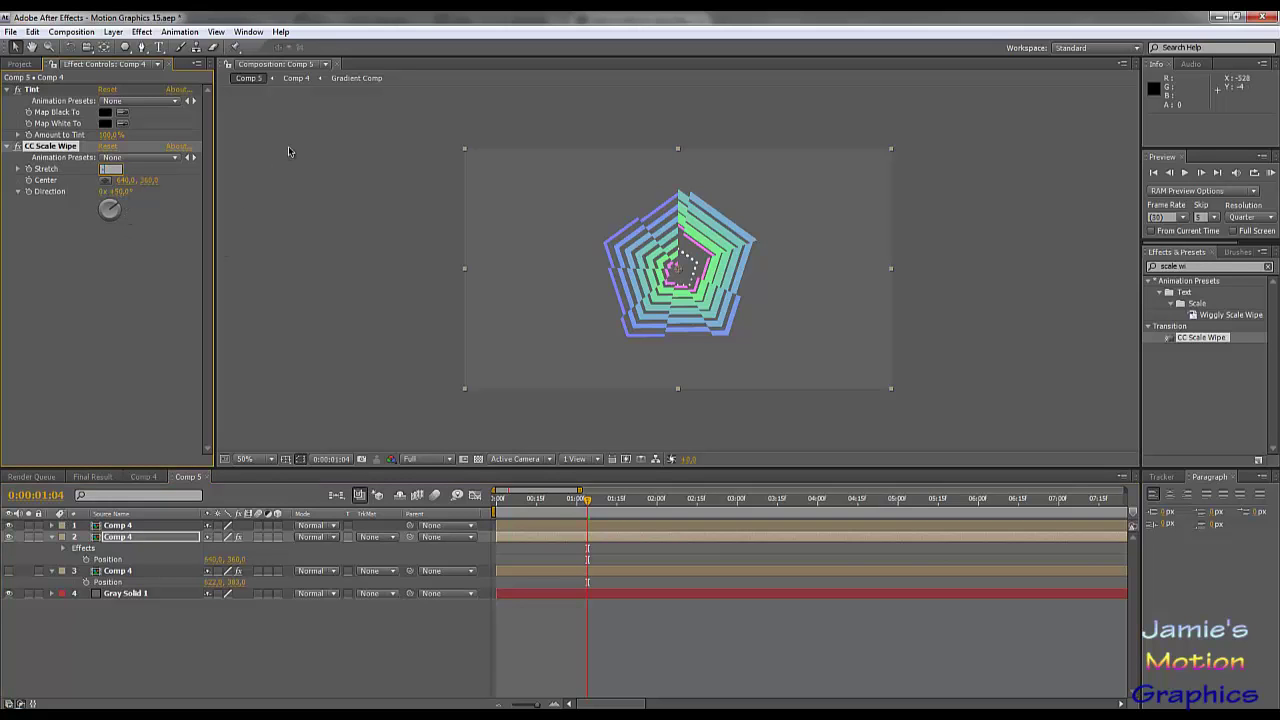
type("-0.3")
key("Return")
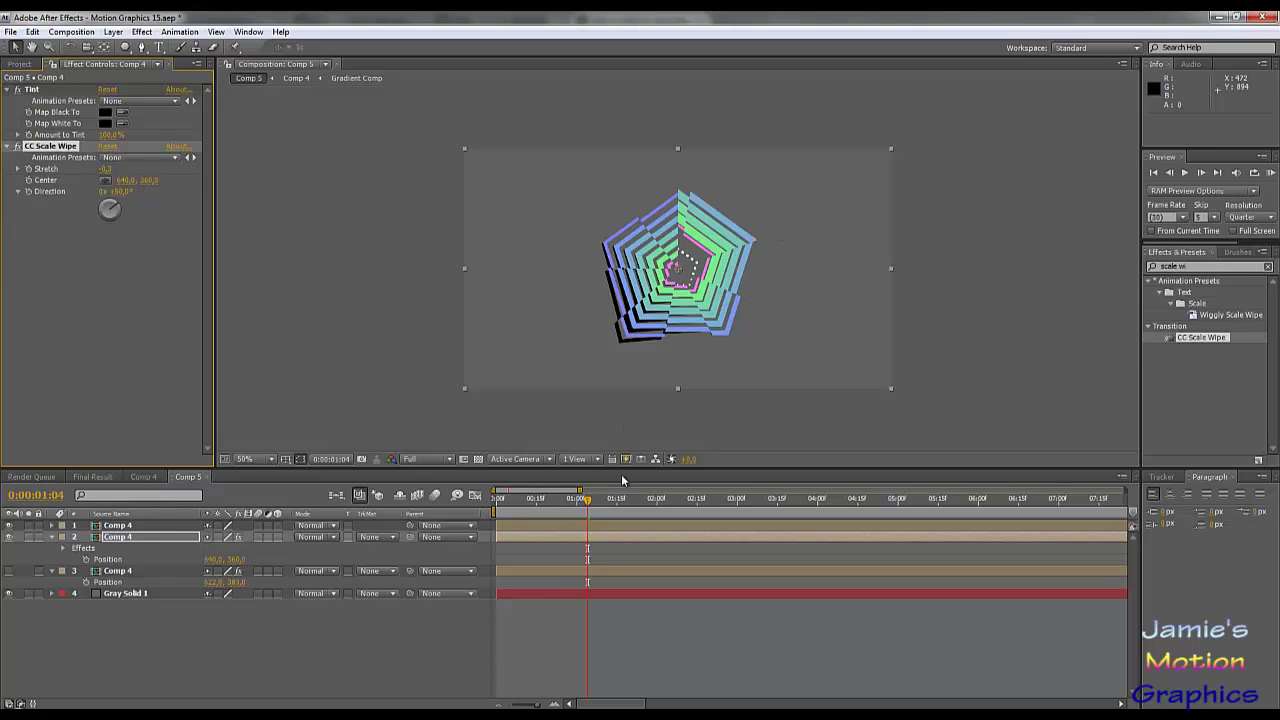
key("space")
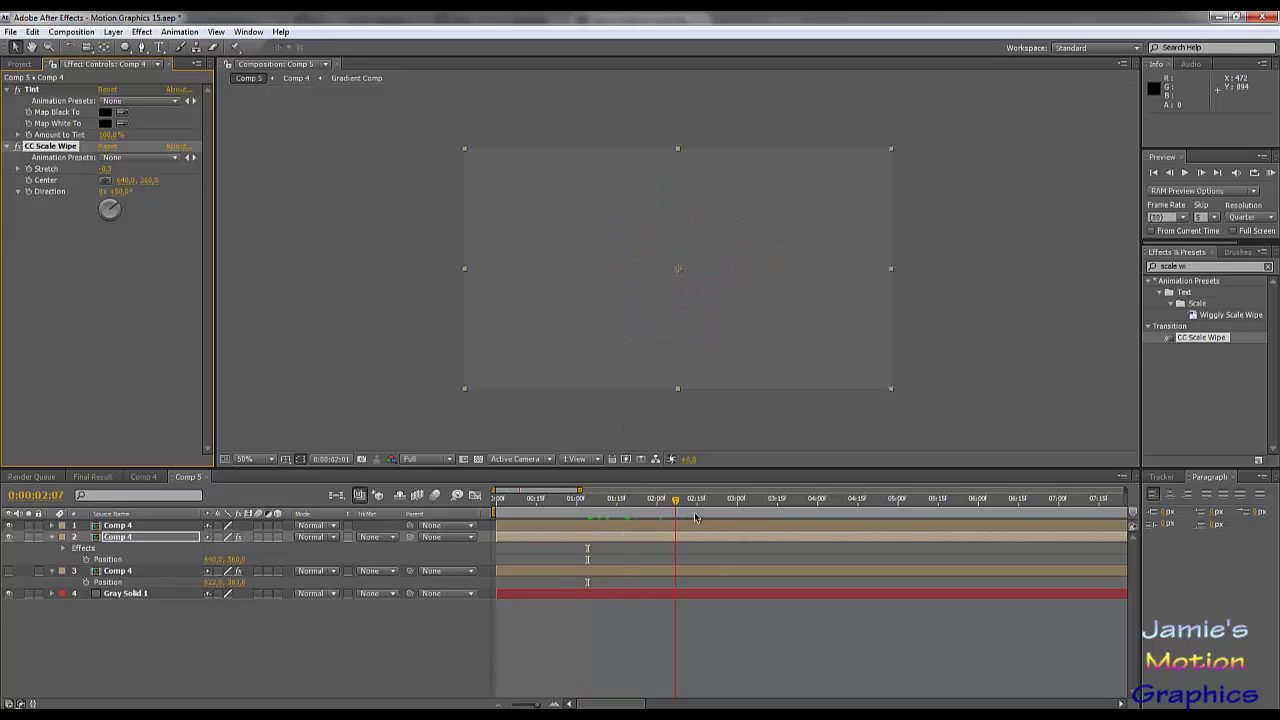
left_click_drag(594, 514, 563, 514)
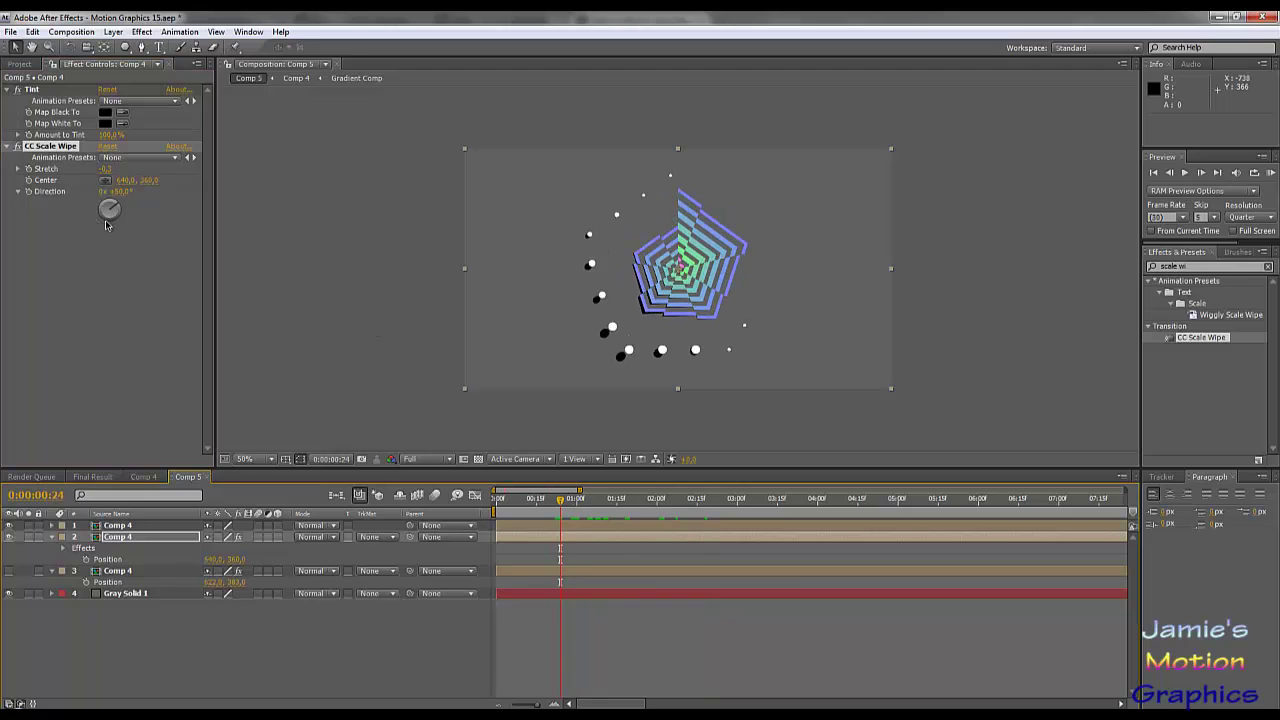
Rotate the wipe Direction down-left to about 224°, set Stretch to 0.3, and hide the shadow copy.
left_click_drag(114, 208, 88, 234)
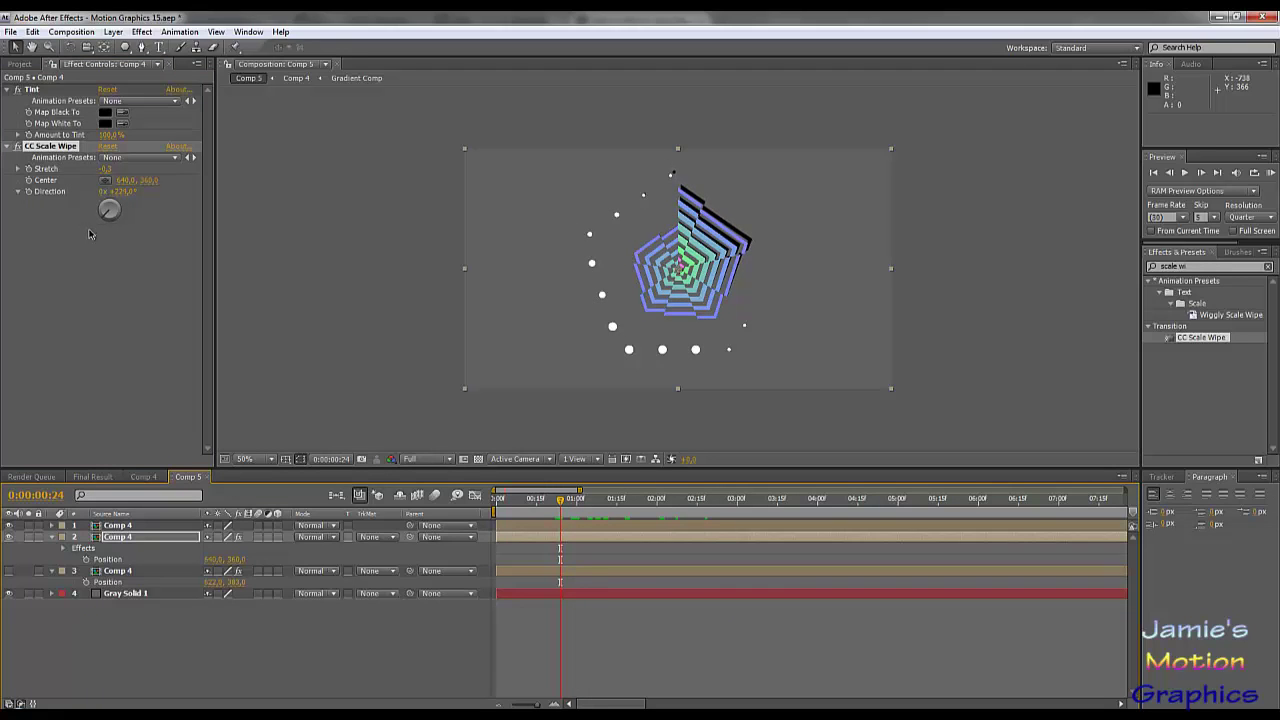
left_click(108, 168)
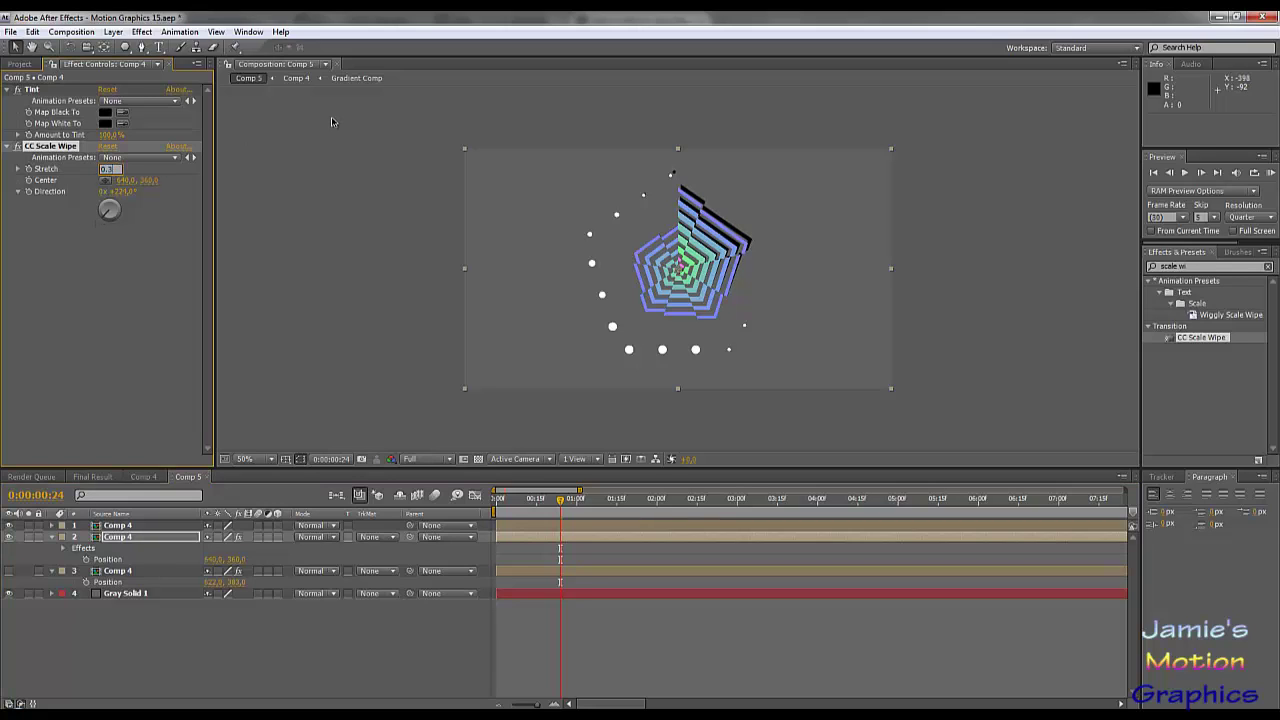
type("0")
key("Return")
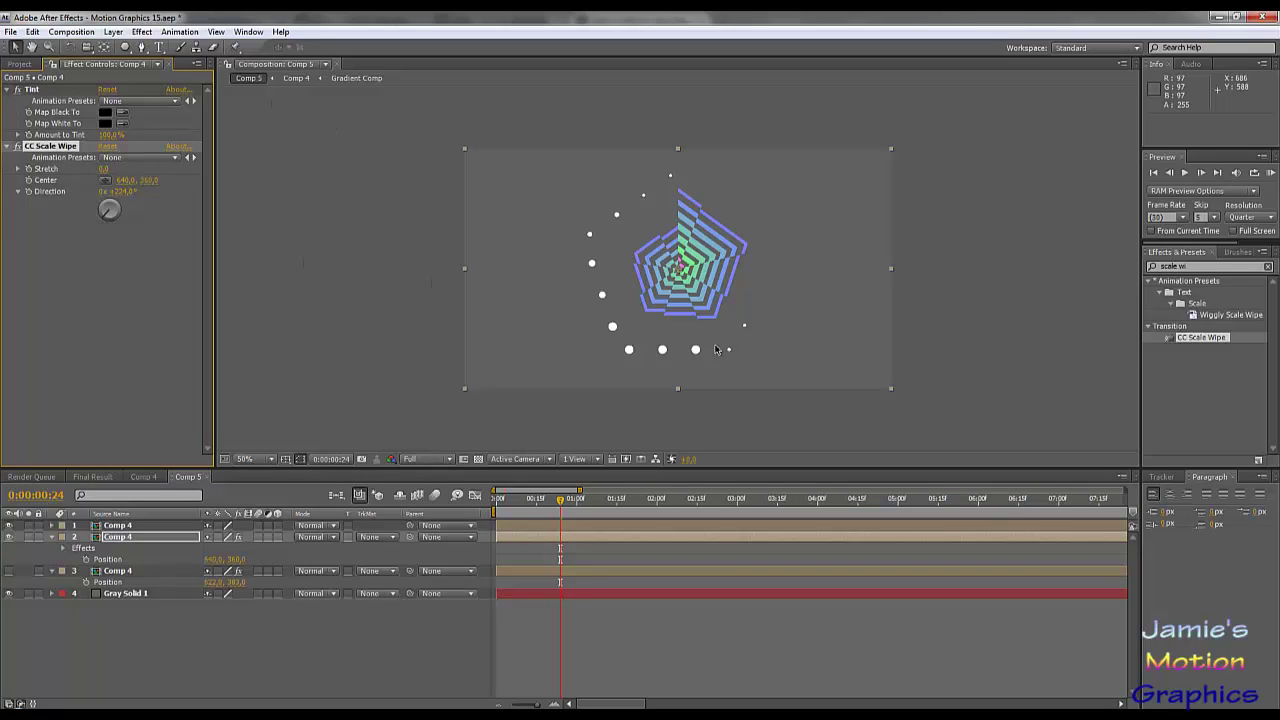
left_click(104, 168)
type("0.3")
key("Return")
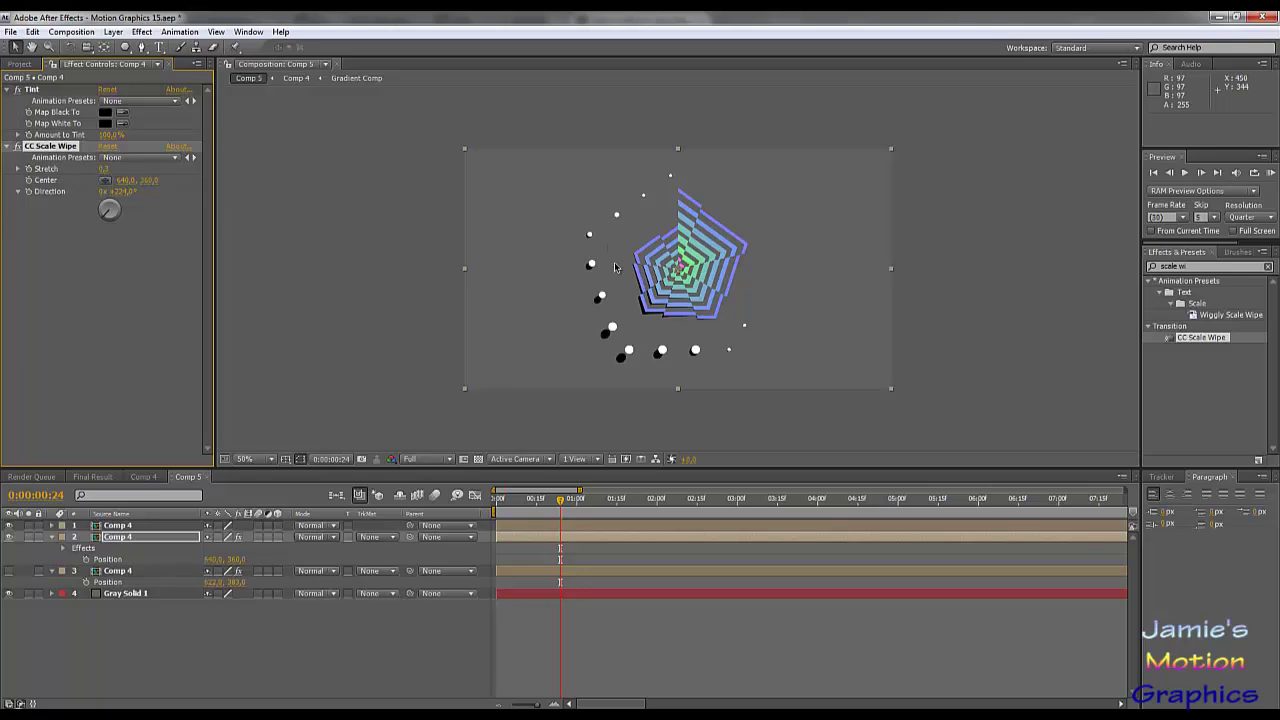
left_click(9, 537)
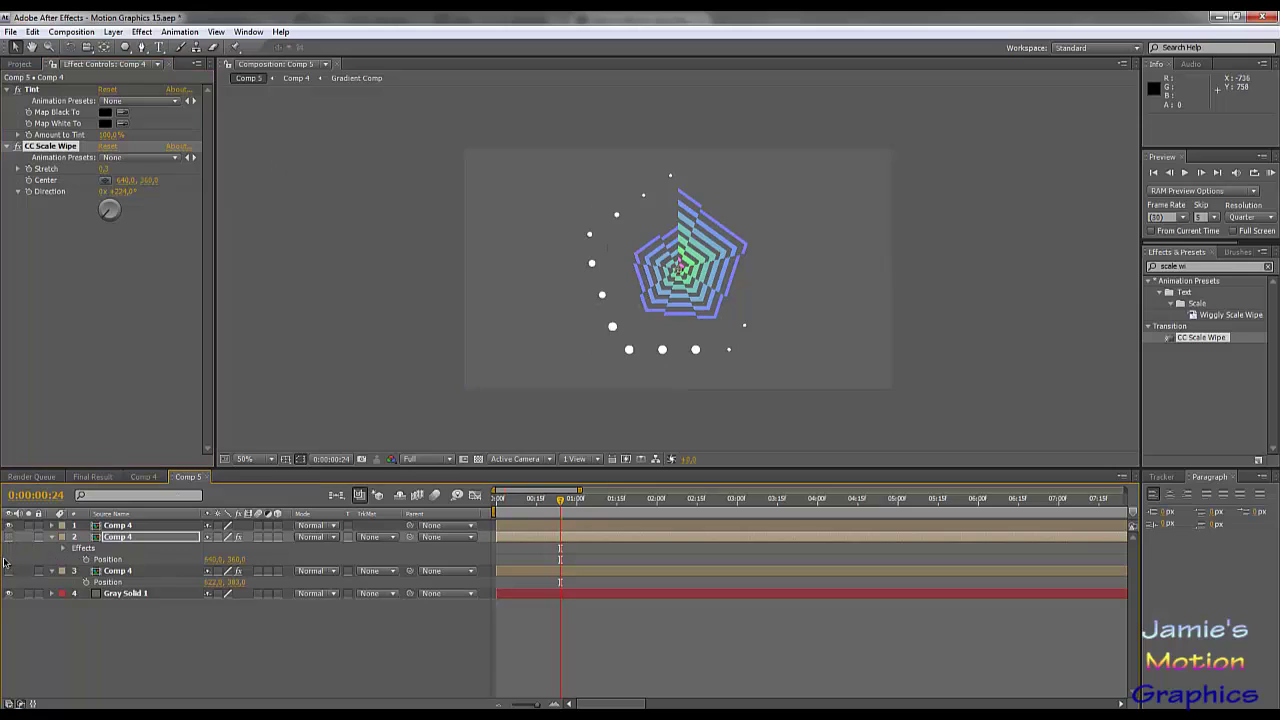
Show the shadow copy, reset its Position, then nudge it down-left to 626, 372.
left_click(9, 571)
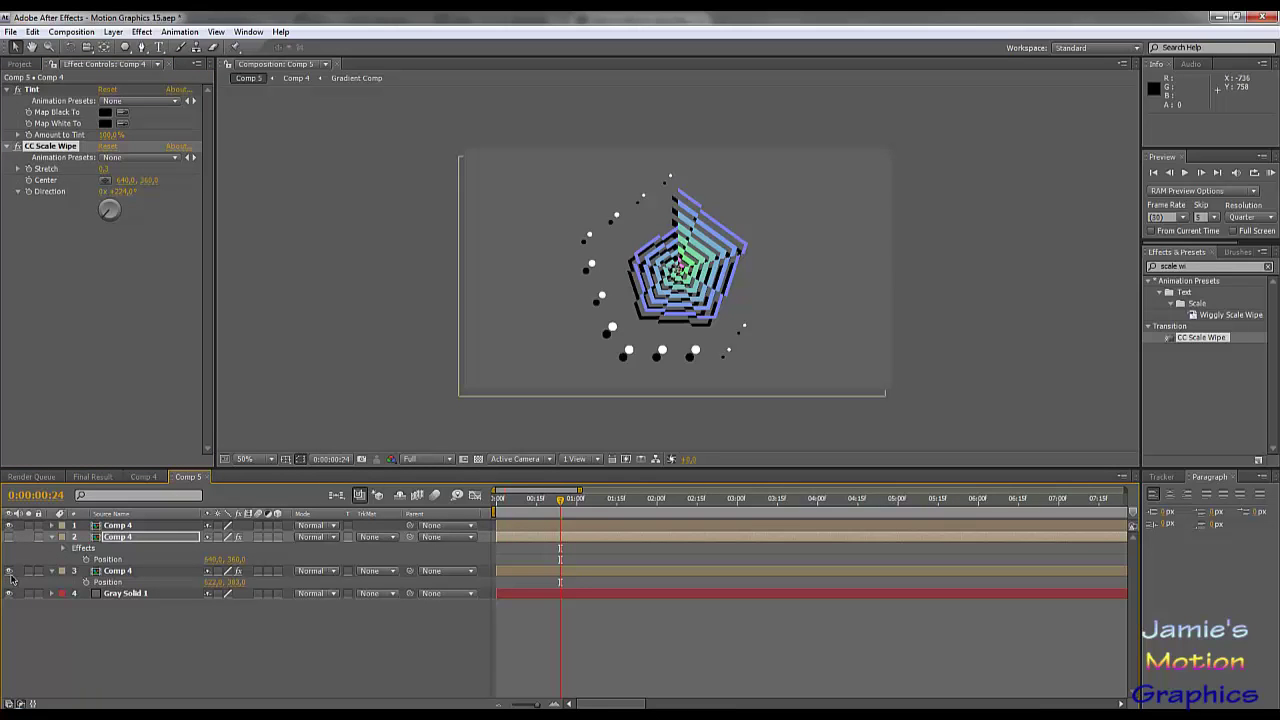
right_click(106, 587)
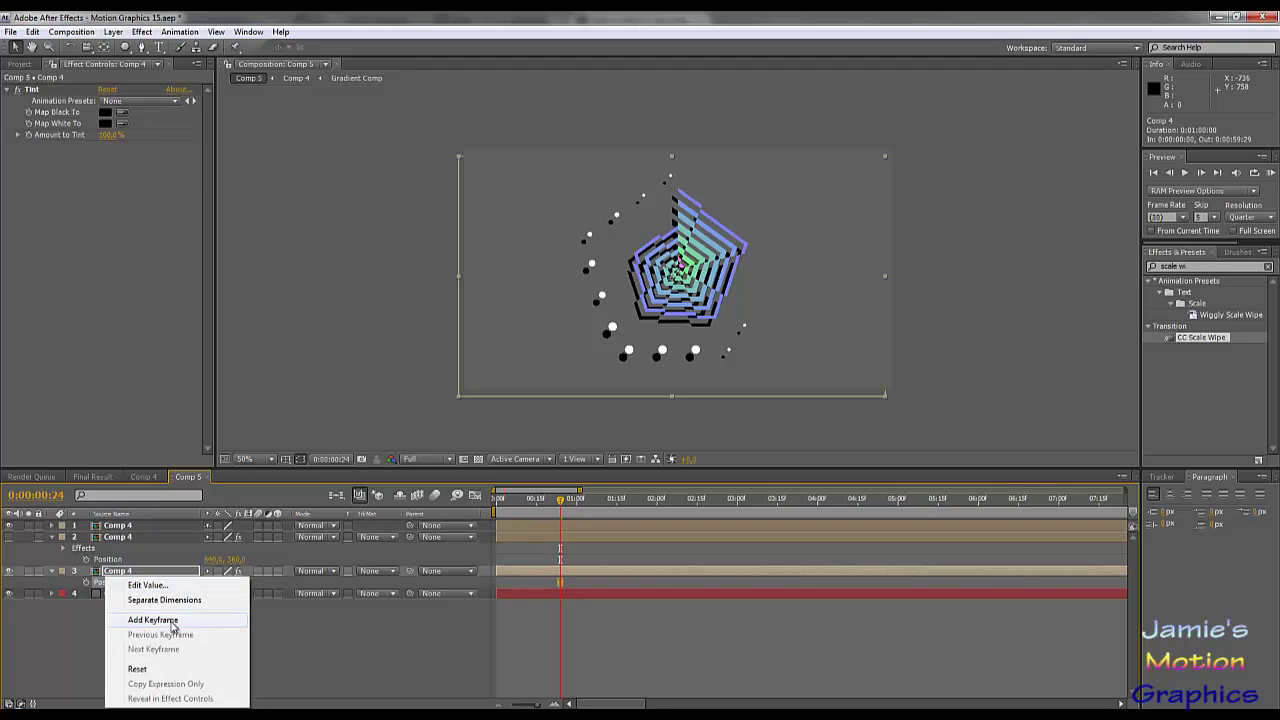
left_click(137, 668)
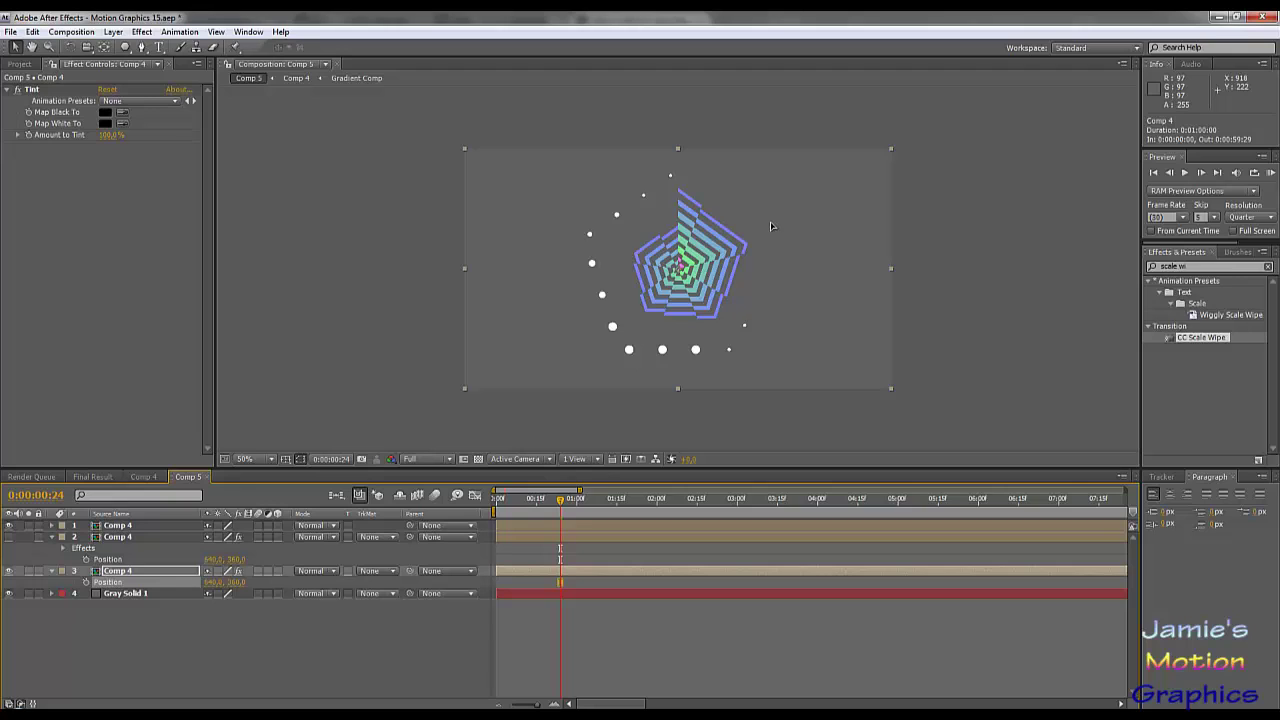
left_click_drag(770, 226, 765, 226)
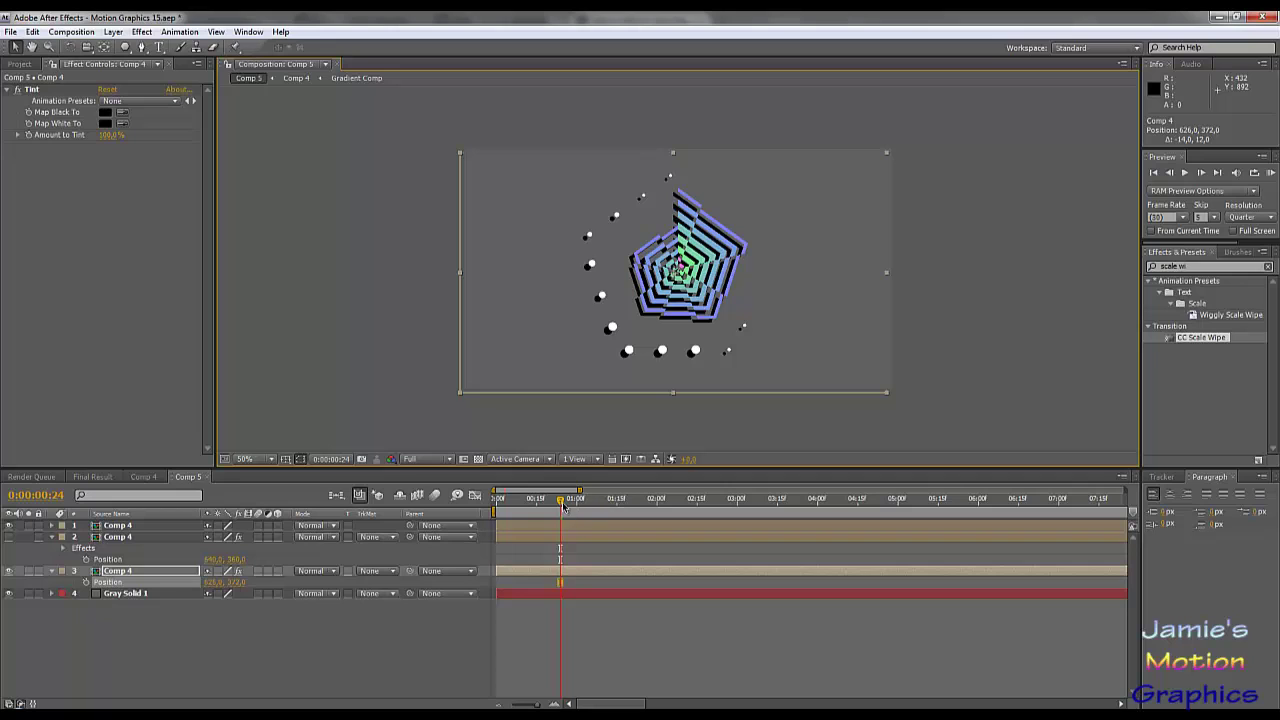
mouse_move(563, 507)
left_mouse_down()
mouse_move(688, 498)
mouse_move(513, 505)
mouse_move(546, 500)
left_mouse_up()
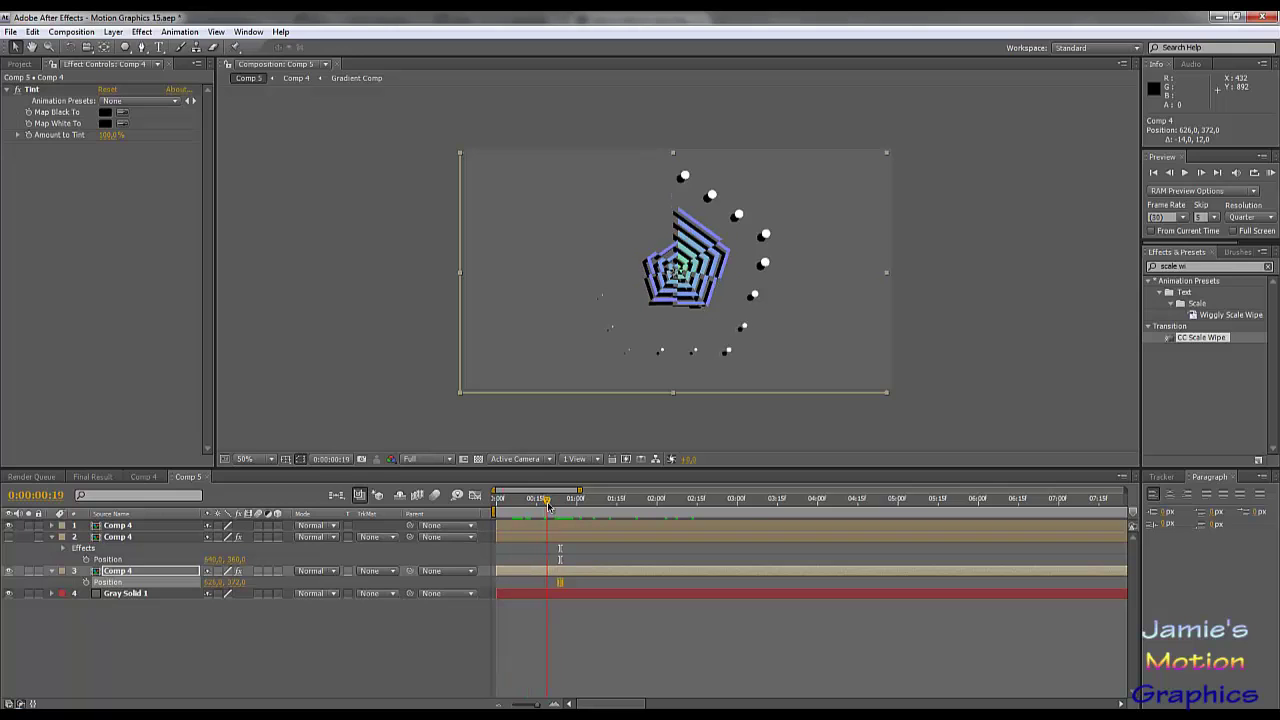
left_click(118, 538)
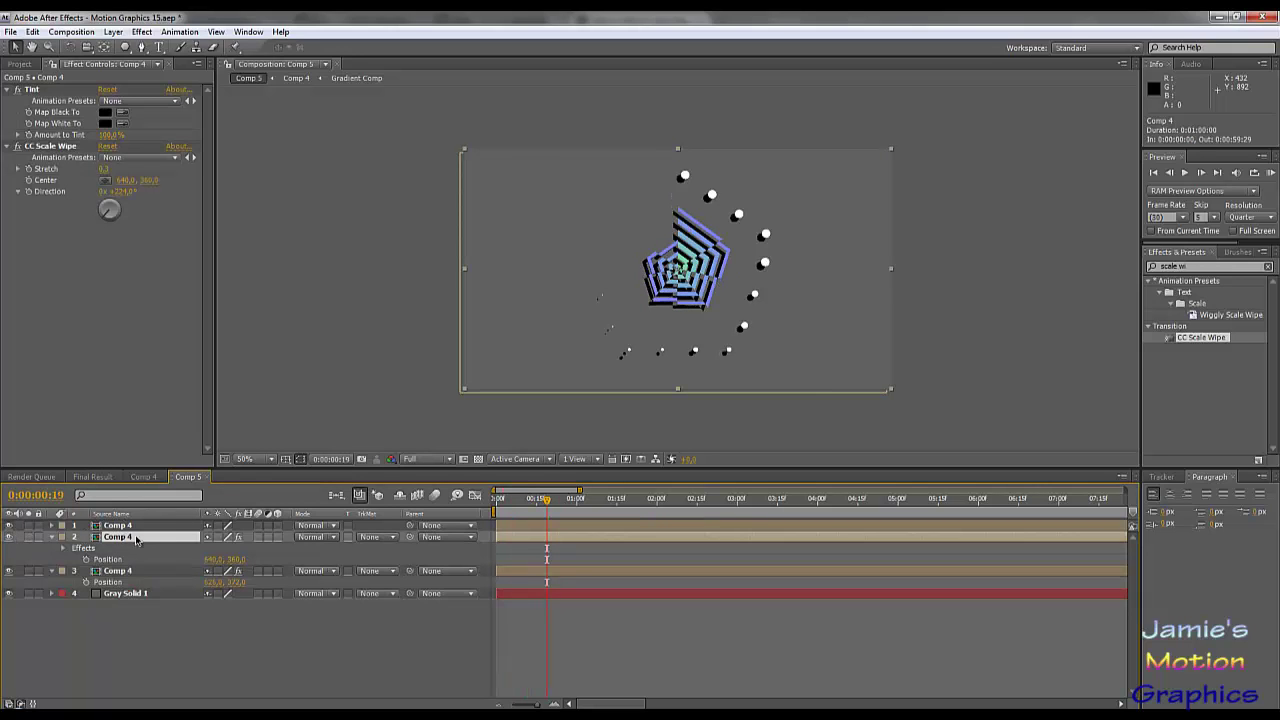
Move the wiped layer down the stack and scrub its Stretch to about -31.2.
mouse_move(136, 540)
left_mouse_down()
mouse_move(128, 585)
mouse_move(135, 550)
left_mouse_up()
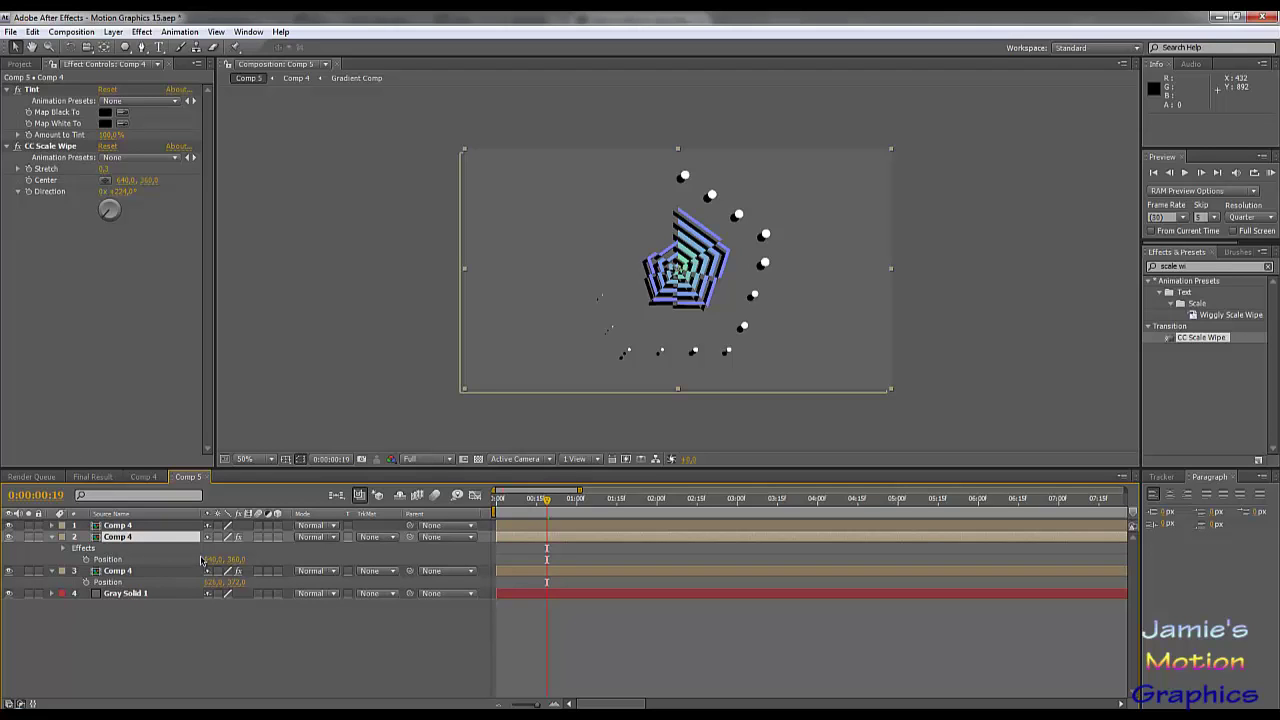
left_click(52, 537)
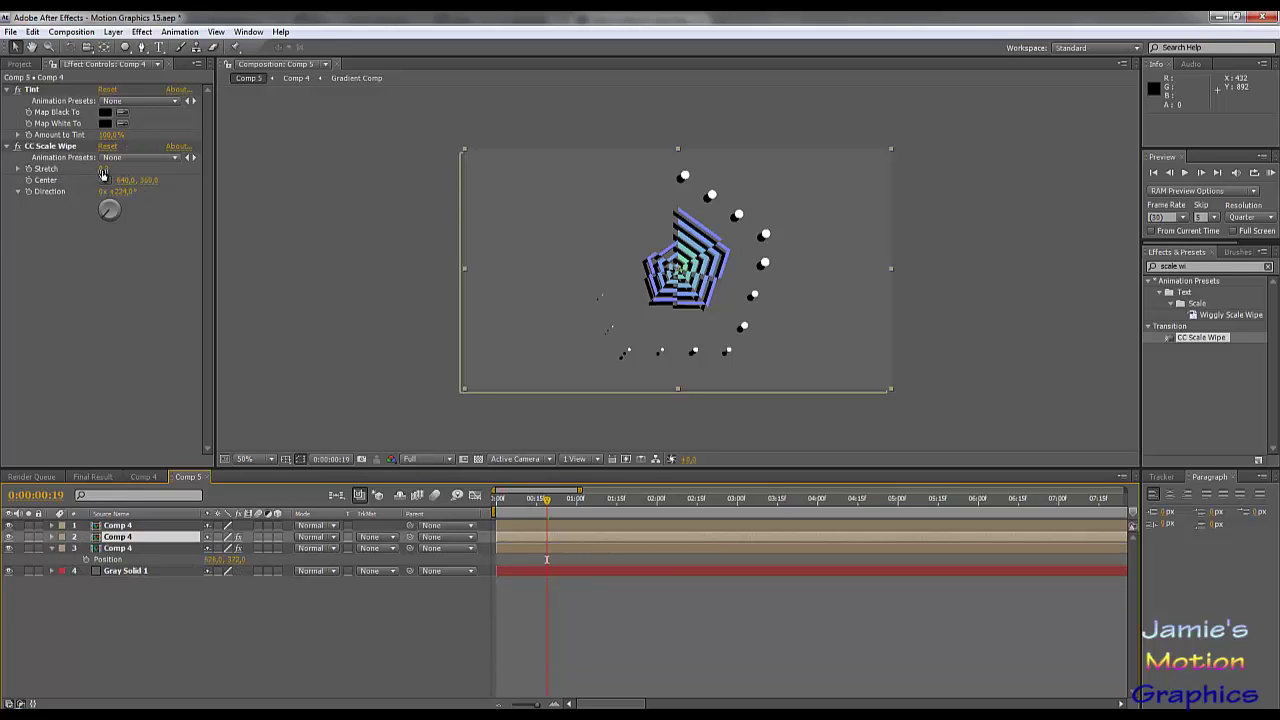
mouse_move(104, 169)
left_mouse_down()
mouse_move(130, 169)
mouse_move(60, 169)
left_mouse_up()
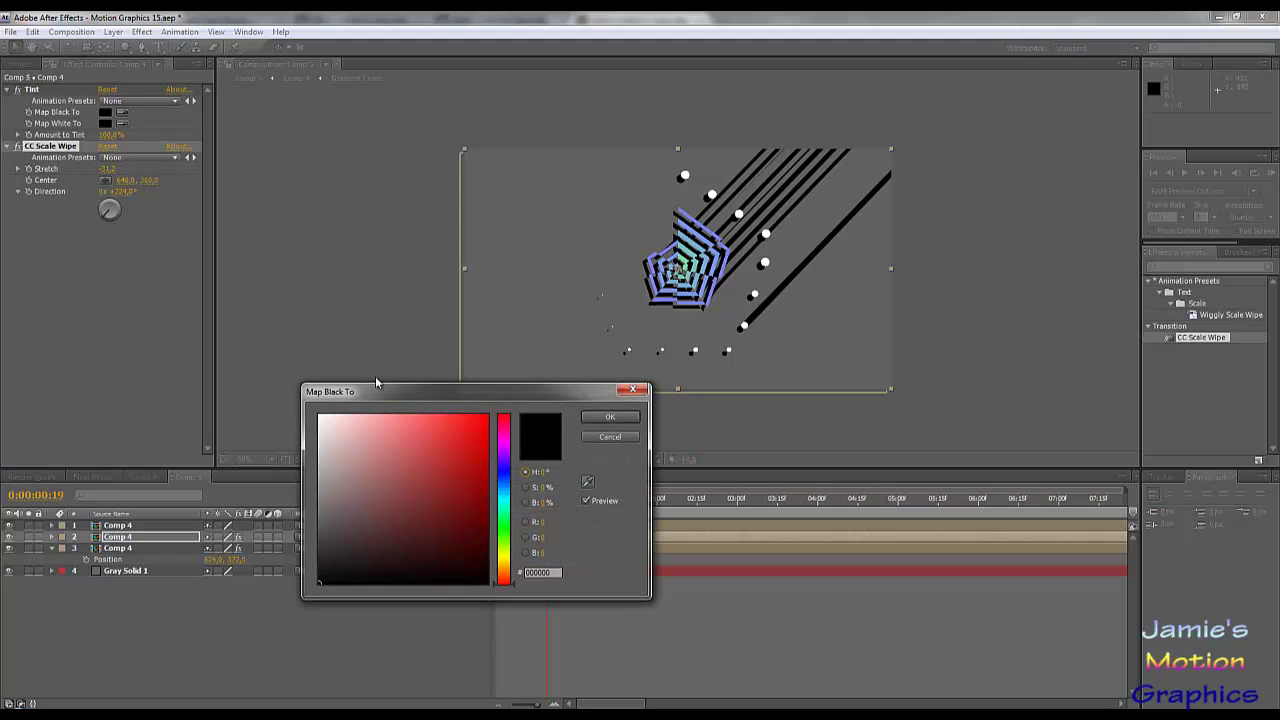
Change the Map Black To colour from black to dark navy 04093E so the streaks render dark blue.
left_click(503, 480)
left_click(456, 461)
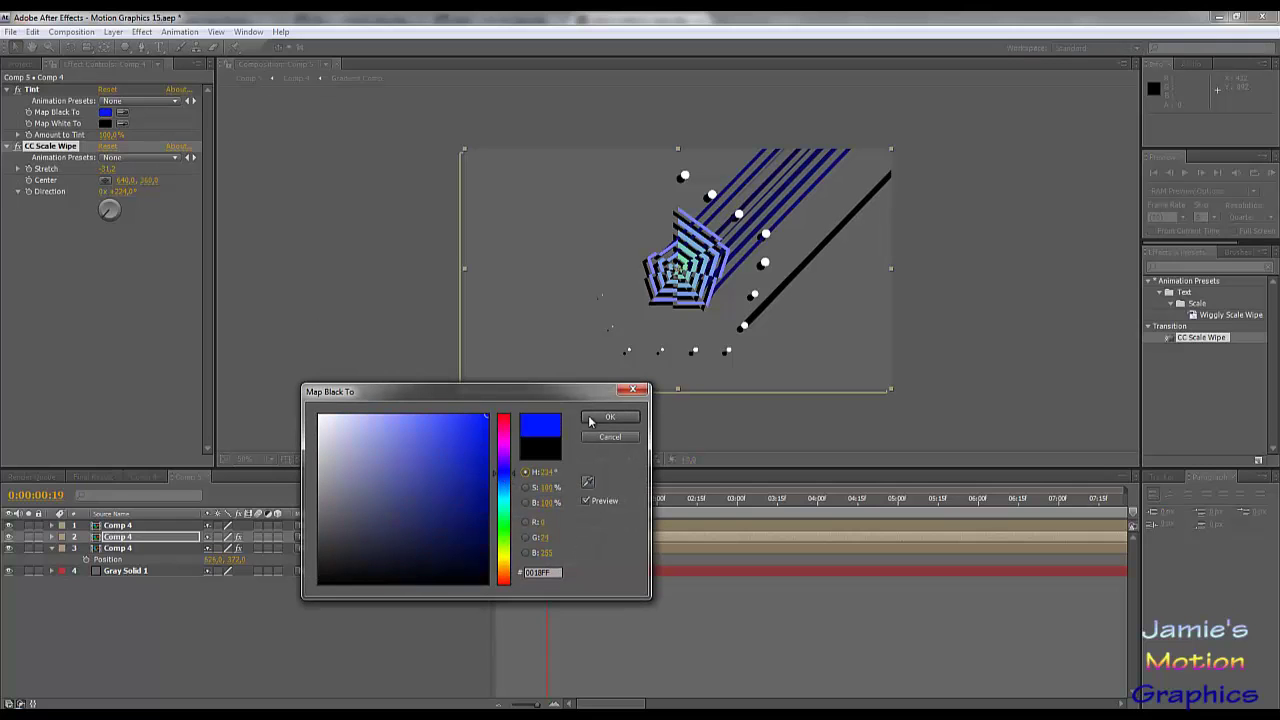
left_click(608, 418)
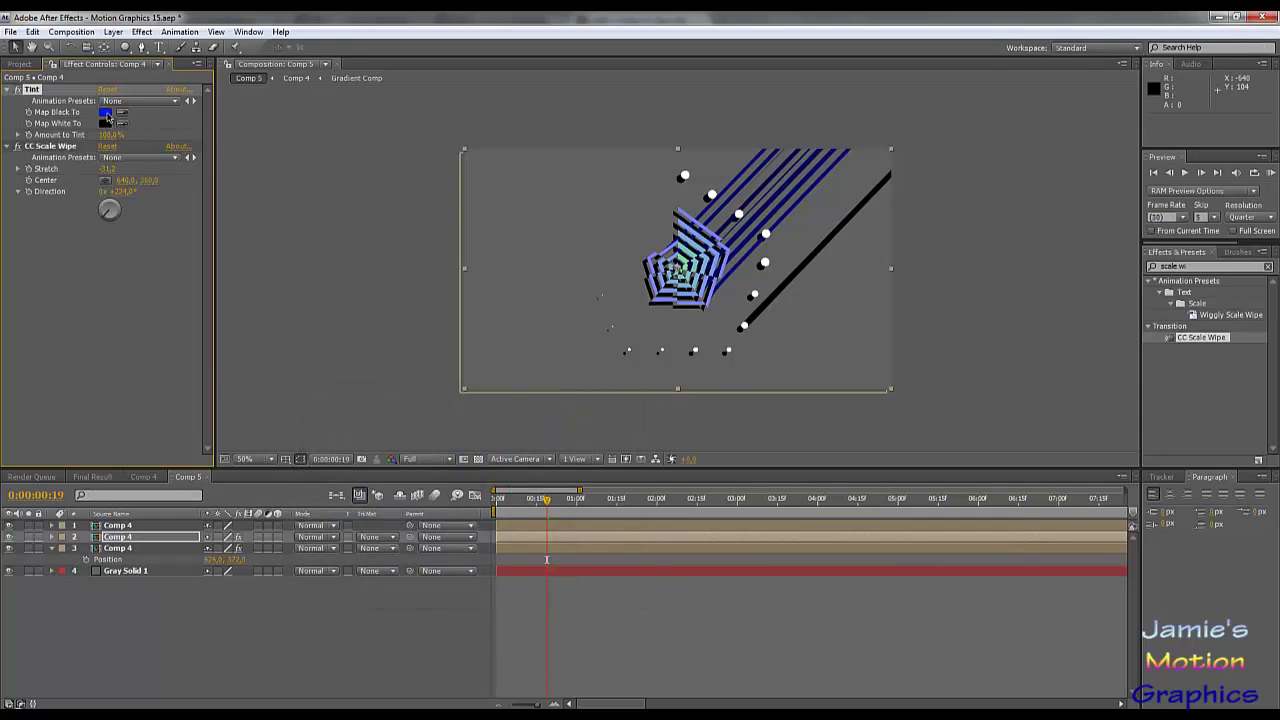
left_click(105, 113)
left_click(479, 540)
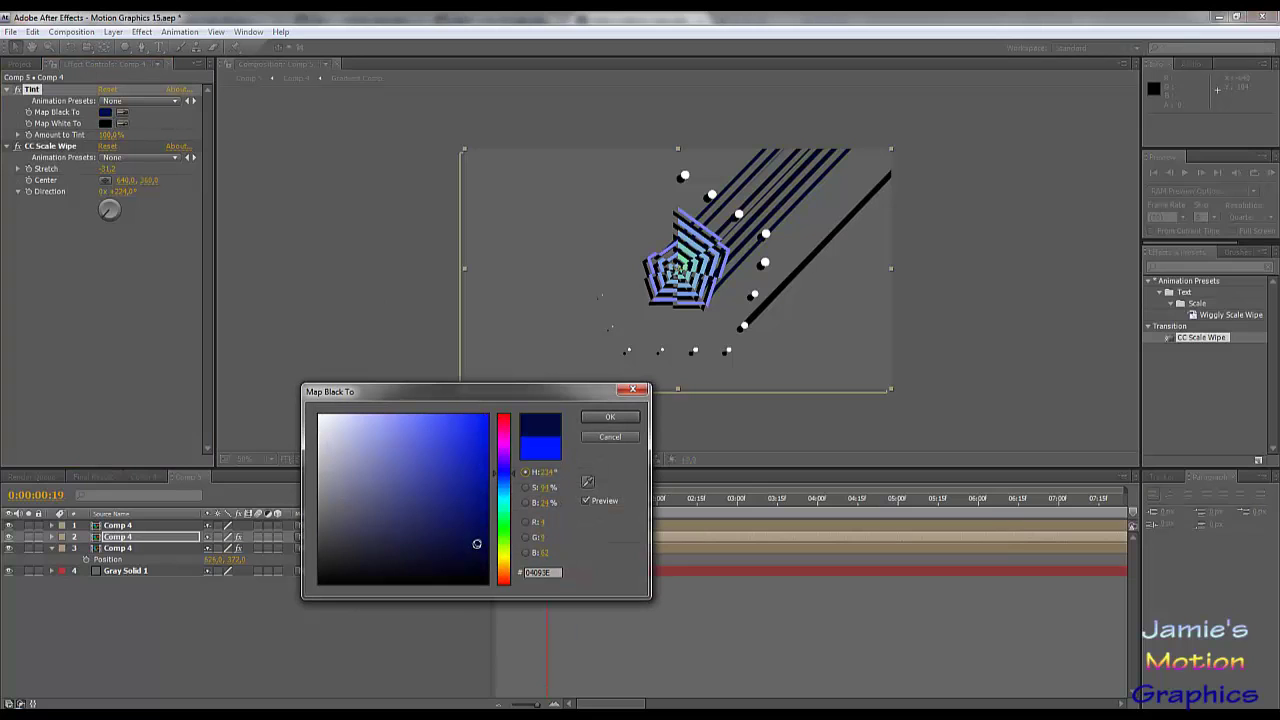
left_click(606, 417)
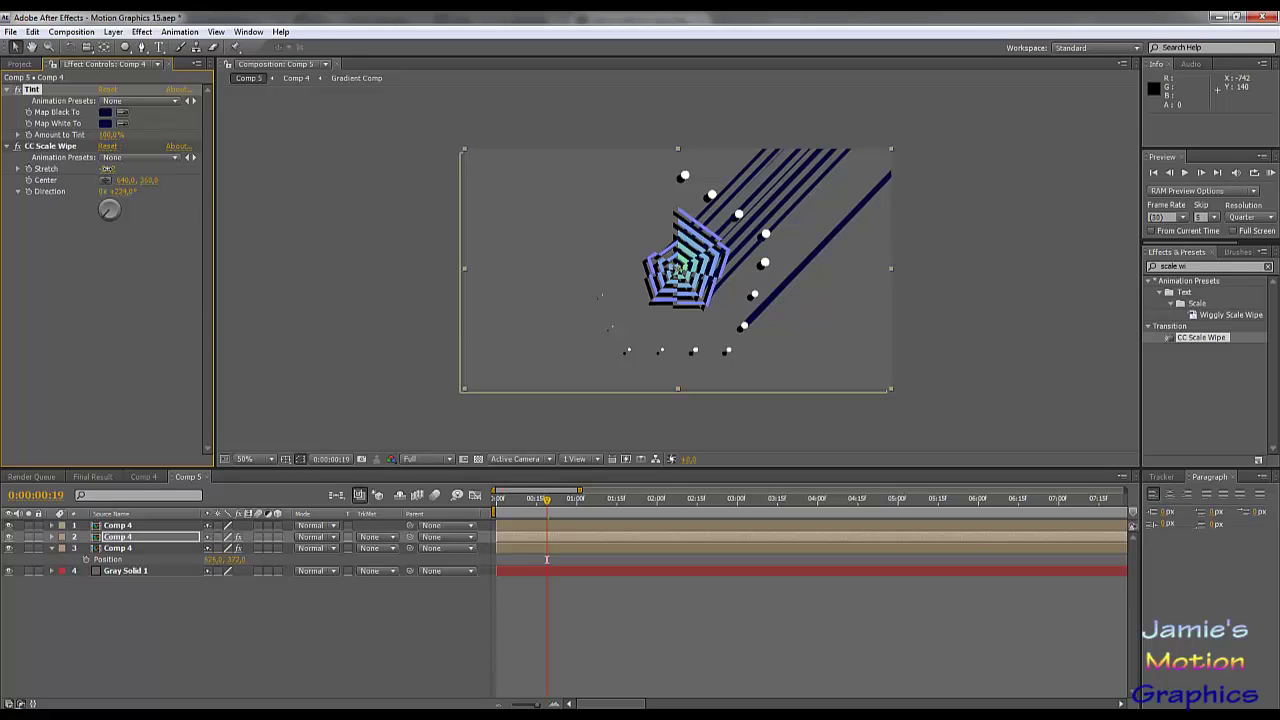
Ease the CC Scale Wipe Stretch back to about -26.7, preview, and show layer 2's Opacity.
left_click_drag(108, 169, 141, 173)
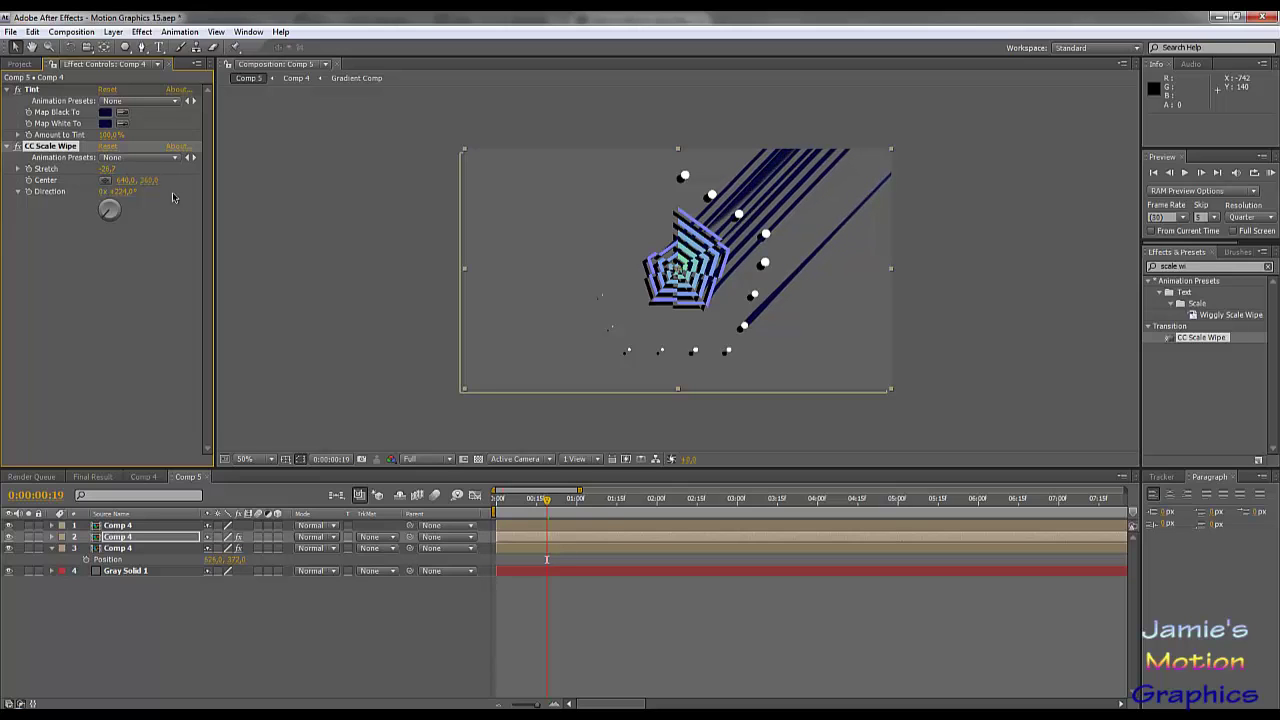
left_click_drag(549, 500, 651, 505)
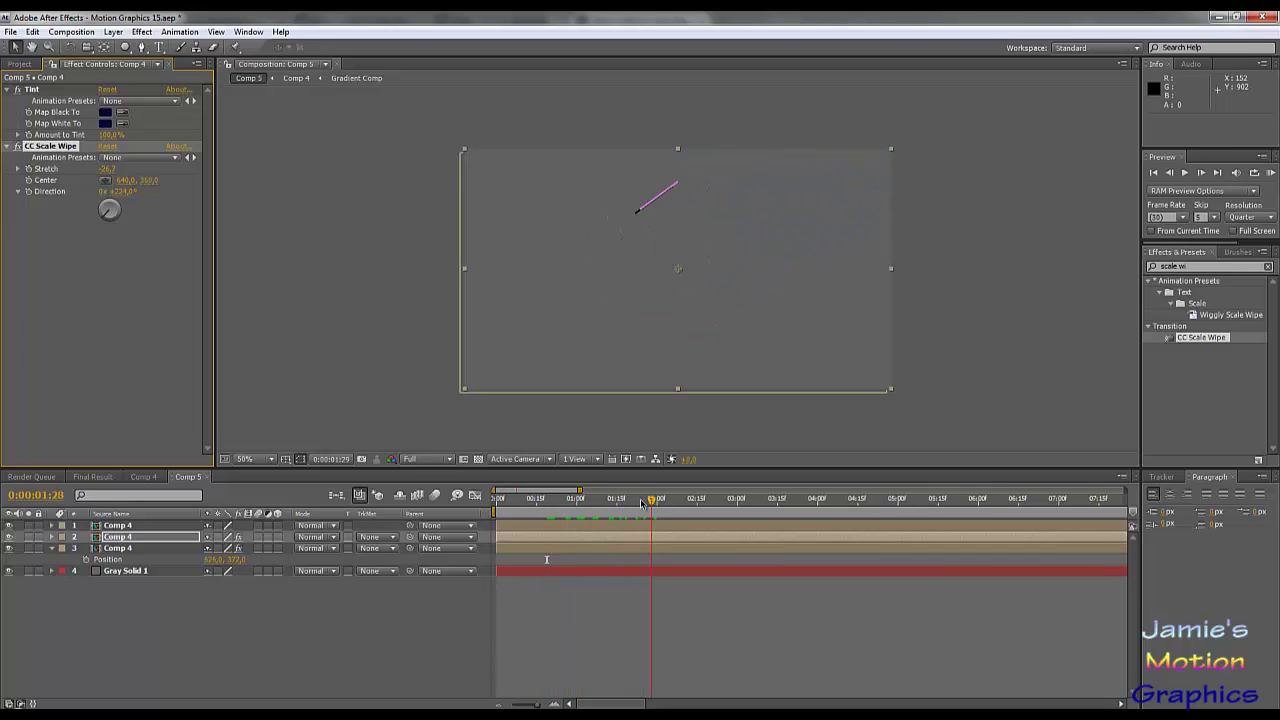
key("space")
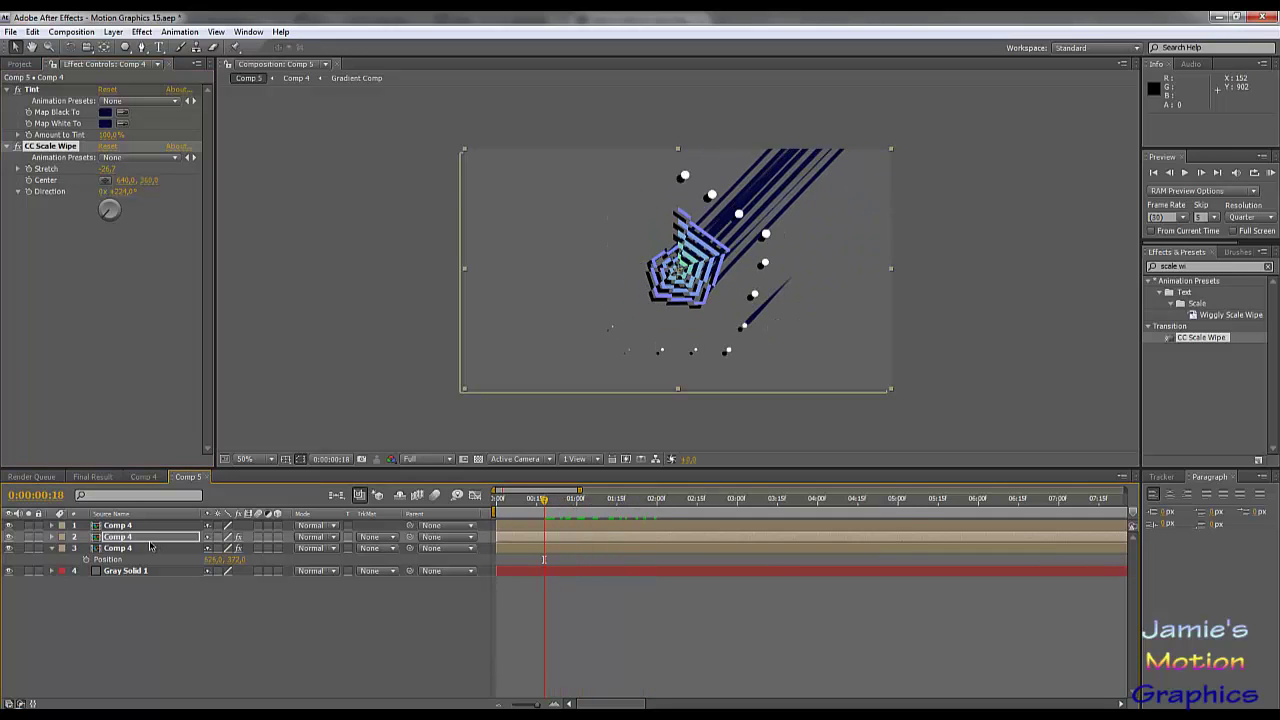
key("alt+shift+t")
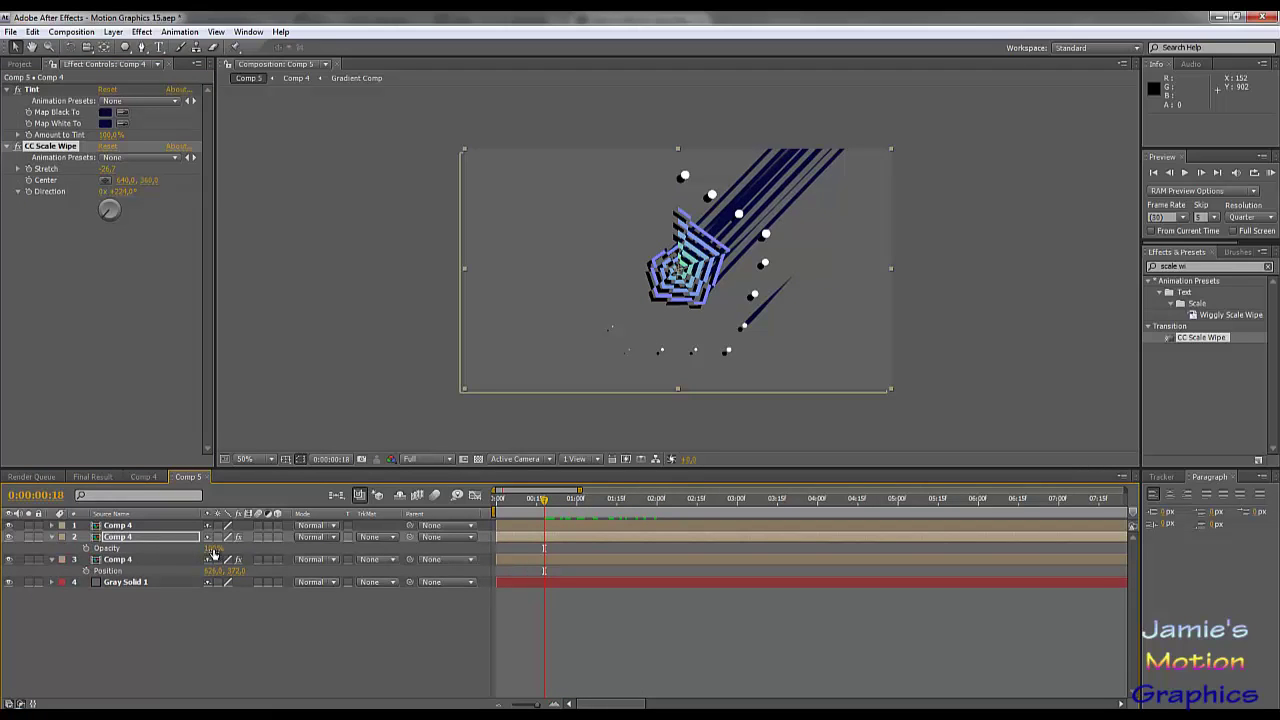
Lower the streak layer's Opacity to about 34% and preview a later frame.
left_click_drag(196, 549, 175, 553)
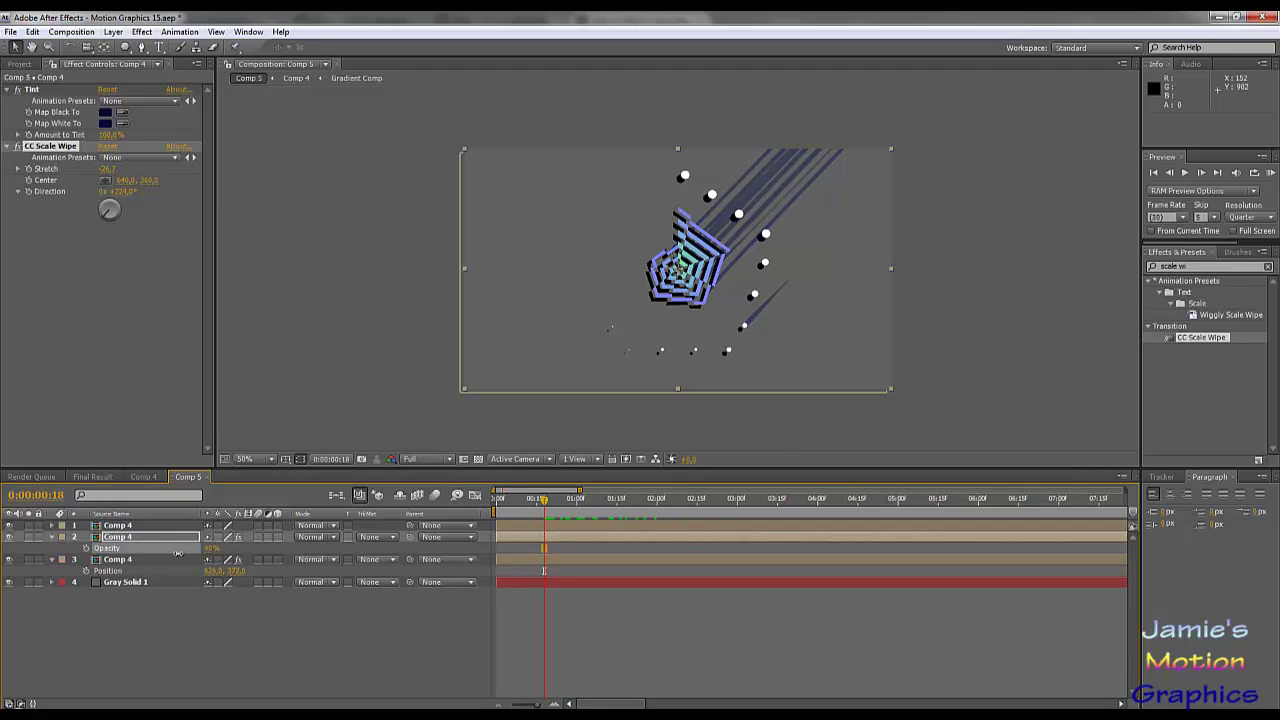
left_click(175, 553)
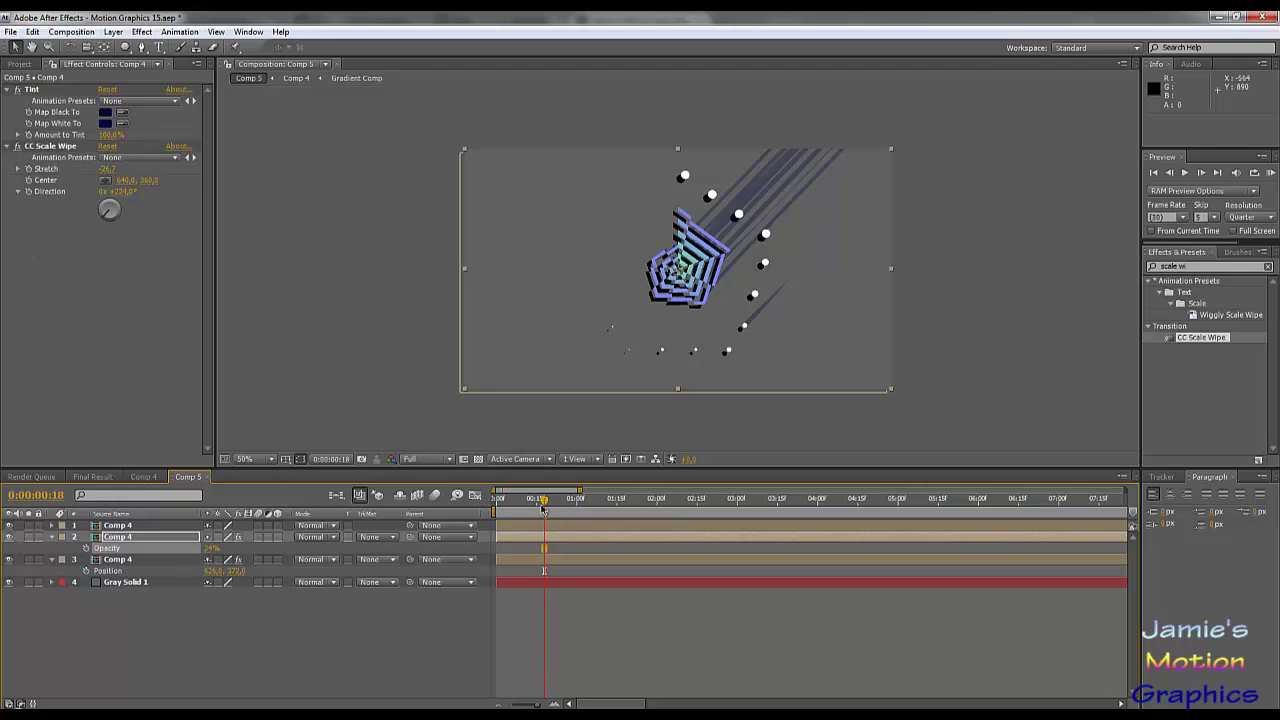
mouse_move(543, 508)
left_mouse_down()
mouse_move(592, 503)
mouse_move(562, 503)
left_mouse_up()
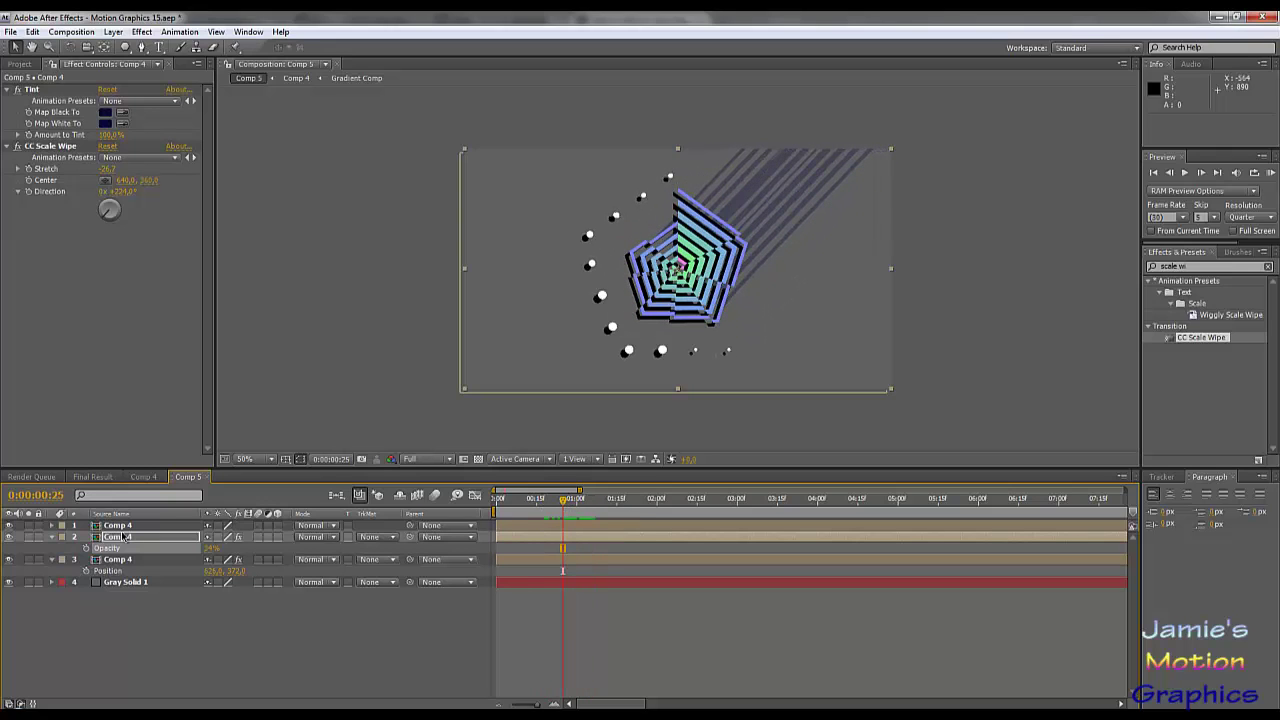
Set the streak layer's blending mode to Multiply and preview the result.
left_click(333, 539)
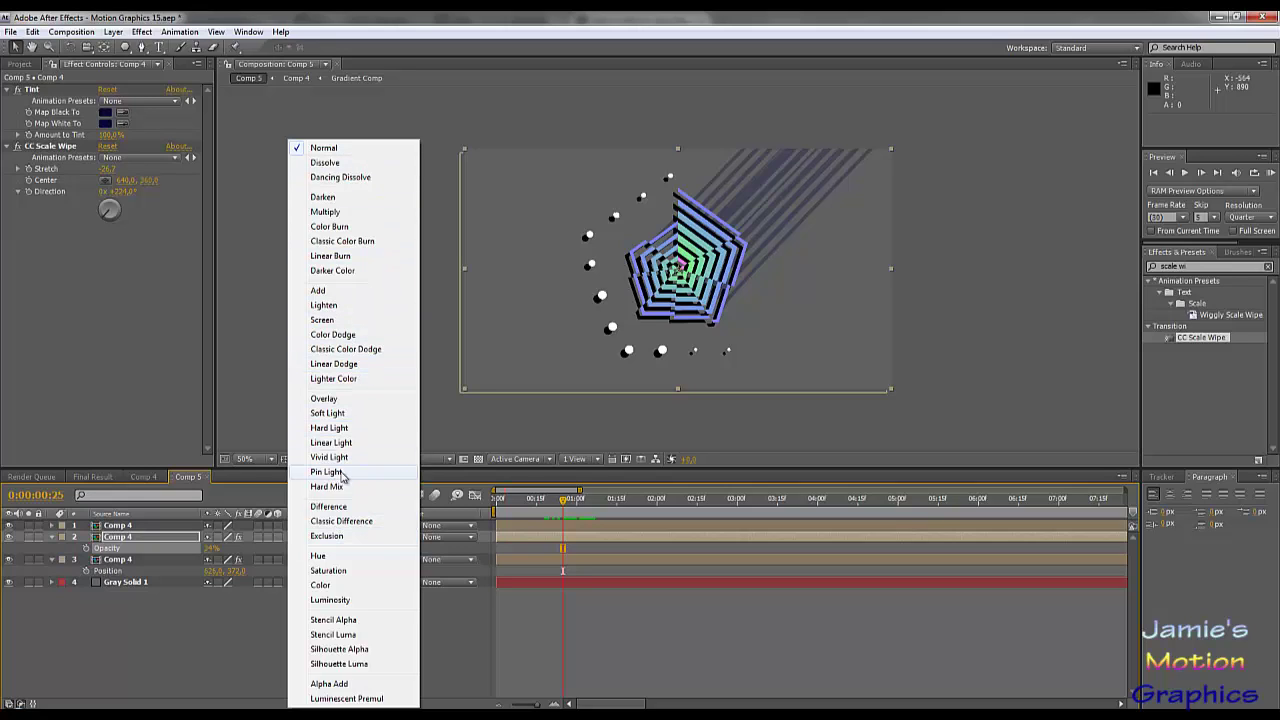
left_click(334, 214)
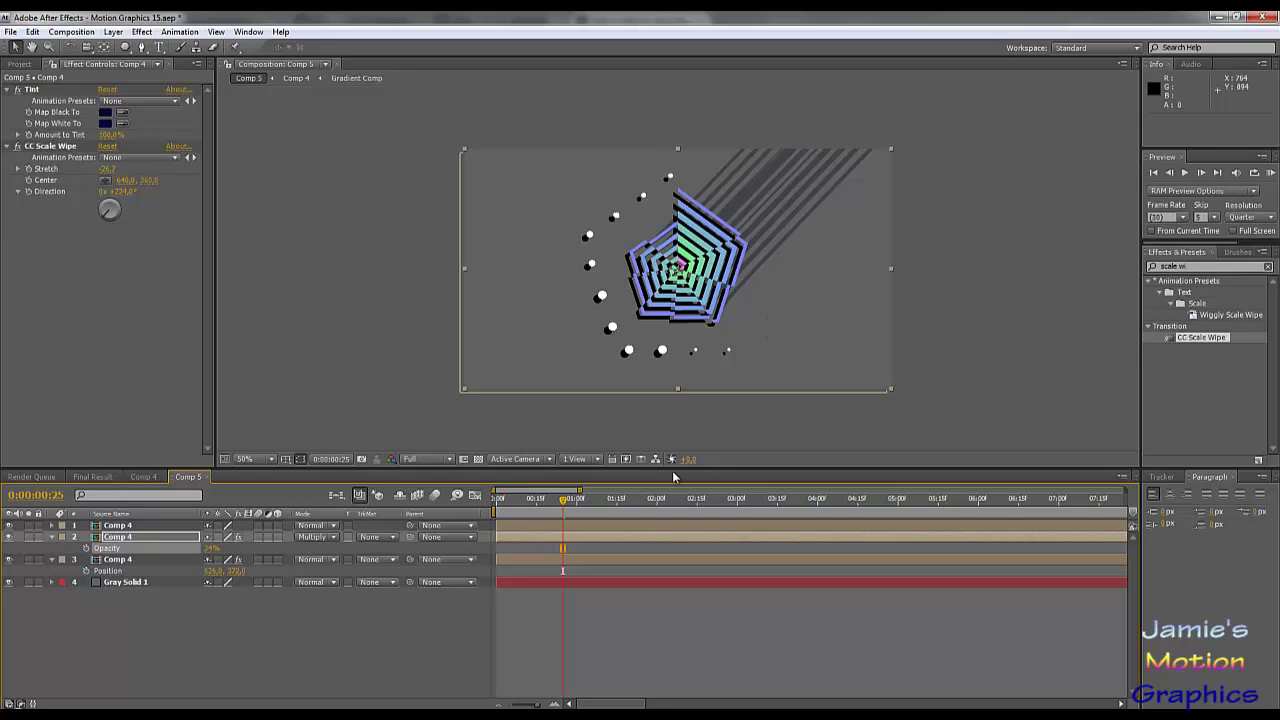
mouse_move(566, 503)
left_mouse_down()
mouse_move(624, 506)
mouse_move(565, 514)
left_mouse_up()
Compare Screen blending on the streaks, then return the layer to Multiply.
left_click(316, 537)
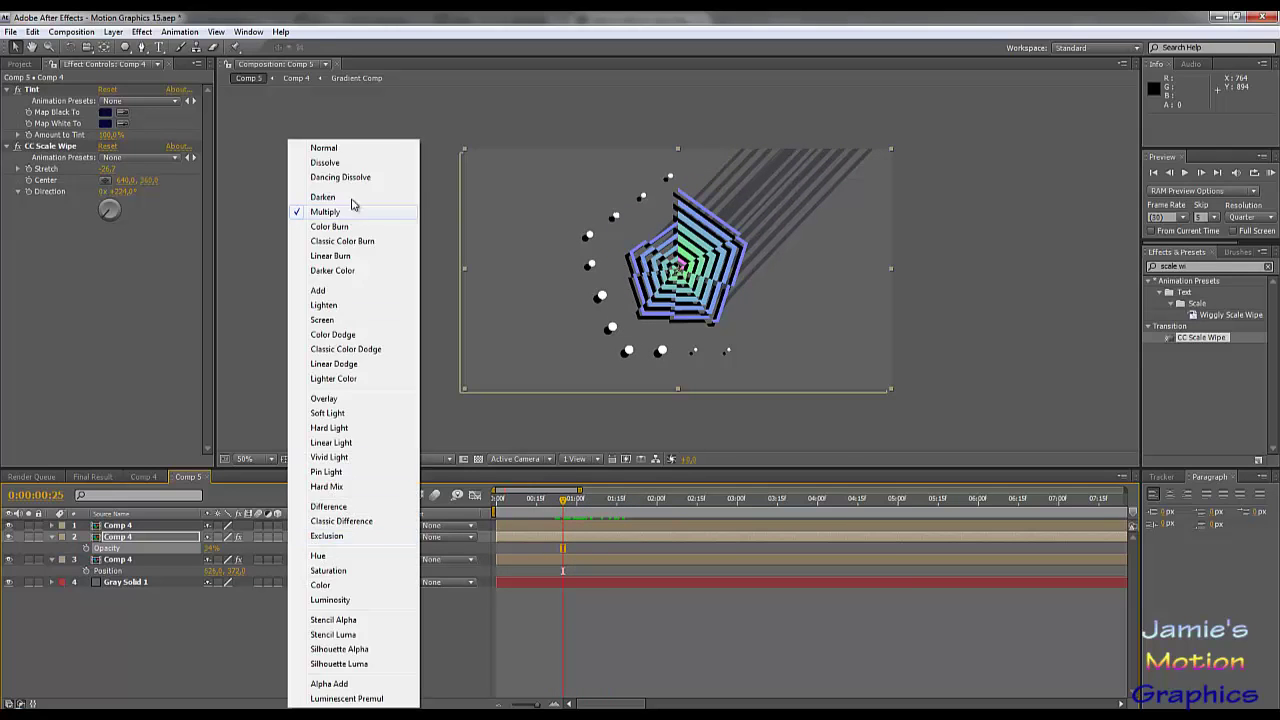
left_click(322, 320)
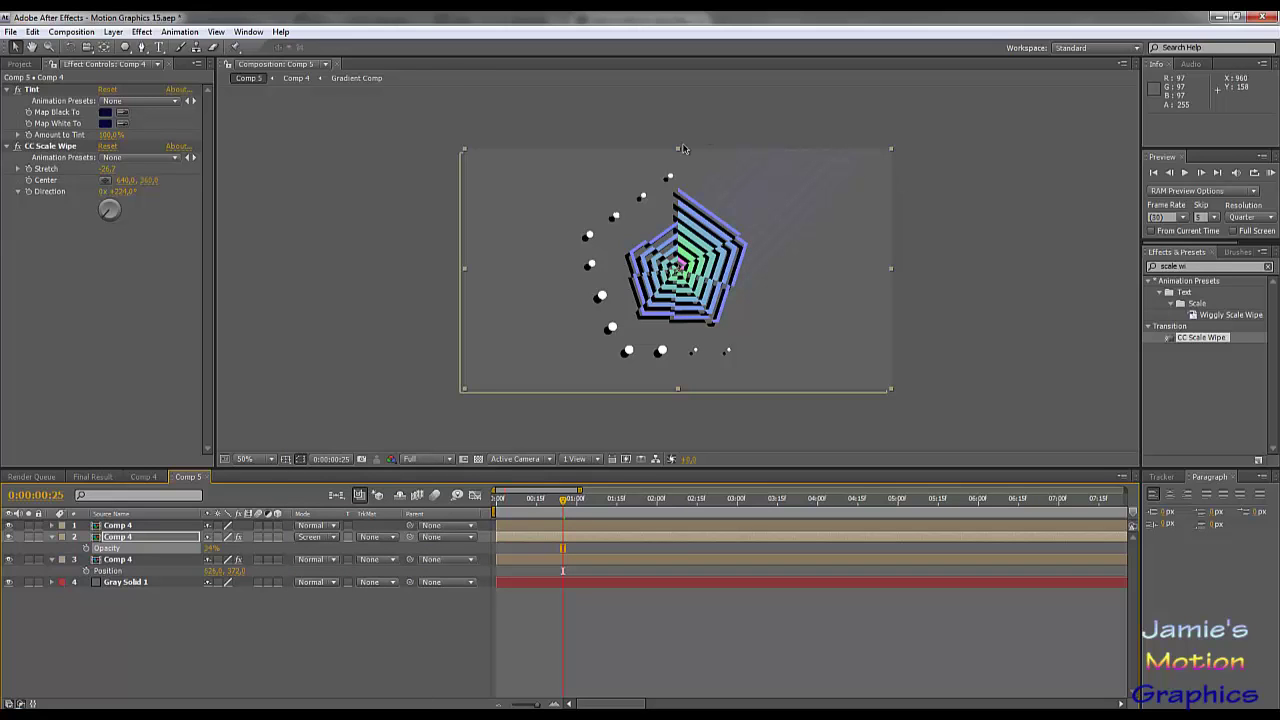
mouse_move(563, 503)
left_mouse_down()
mouse_move(634, 503)
mouse_move(540, 505)
mouse_move(557, 505)
left_mouse_up()
left_click(315, 539)
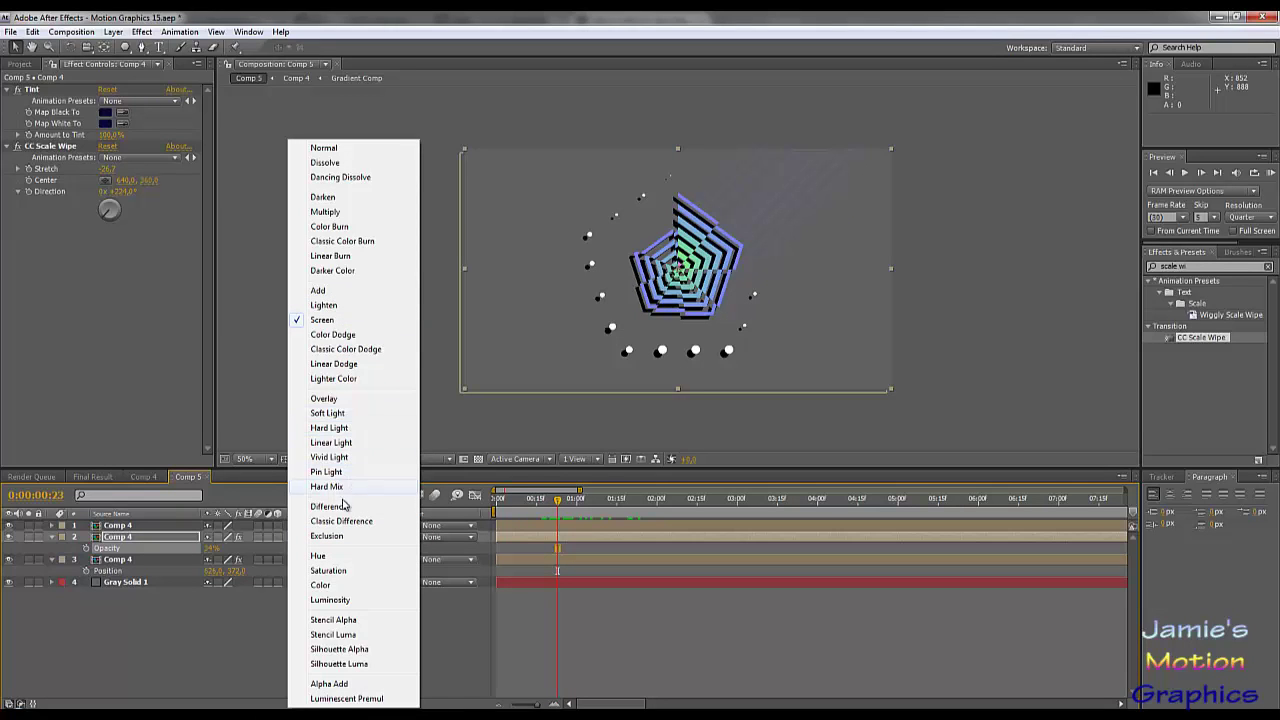
left_click(350, 214)
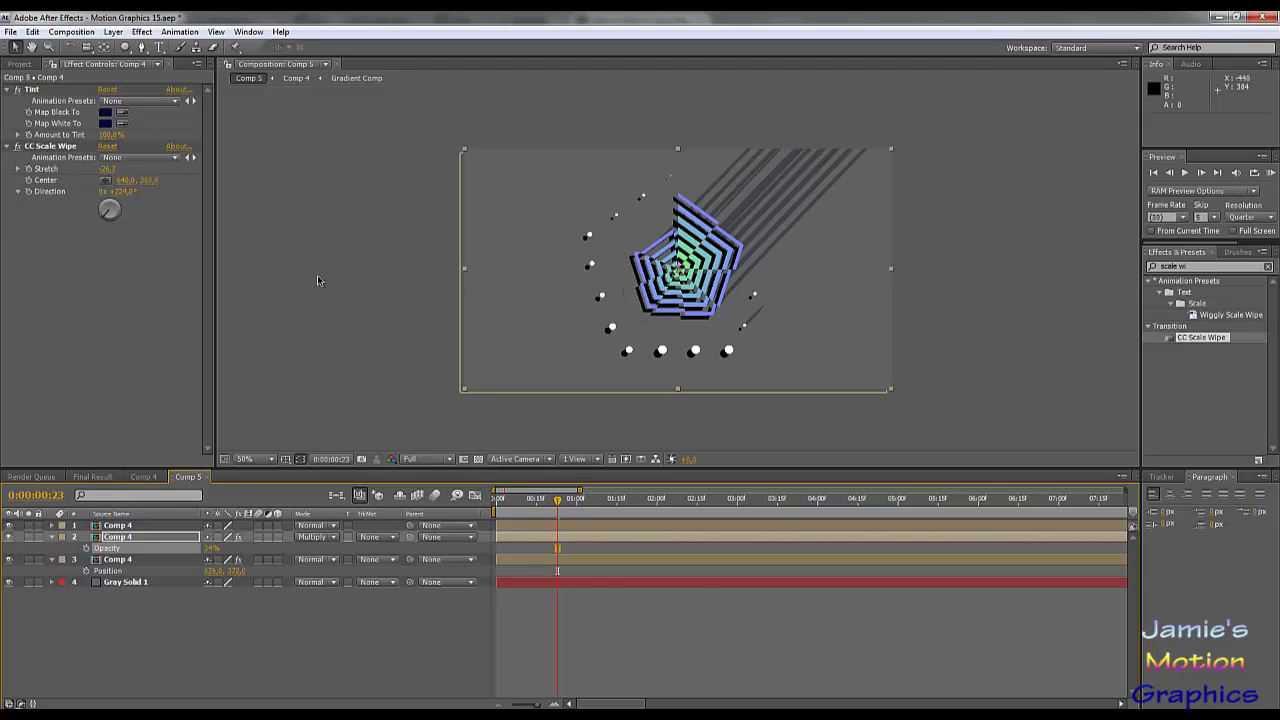
Find Linear Wipe in Effects & Presets and apply it to layer 3 Comp 4.
left_click(1203, 267)
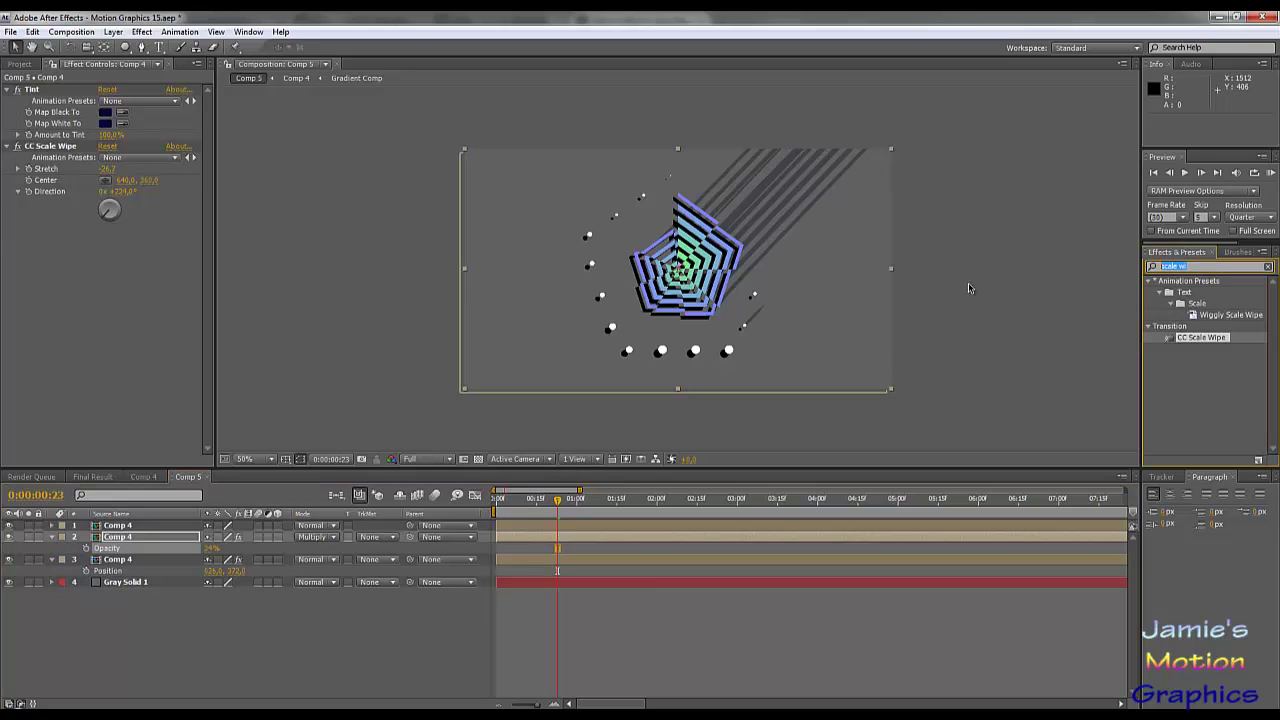
type("linear")
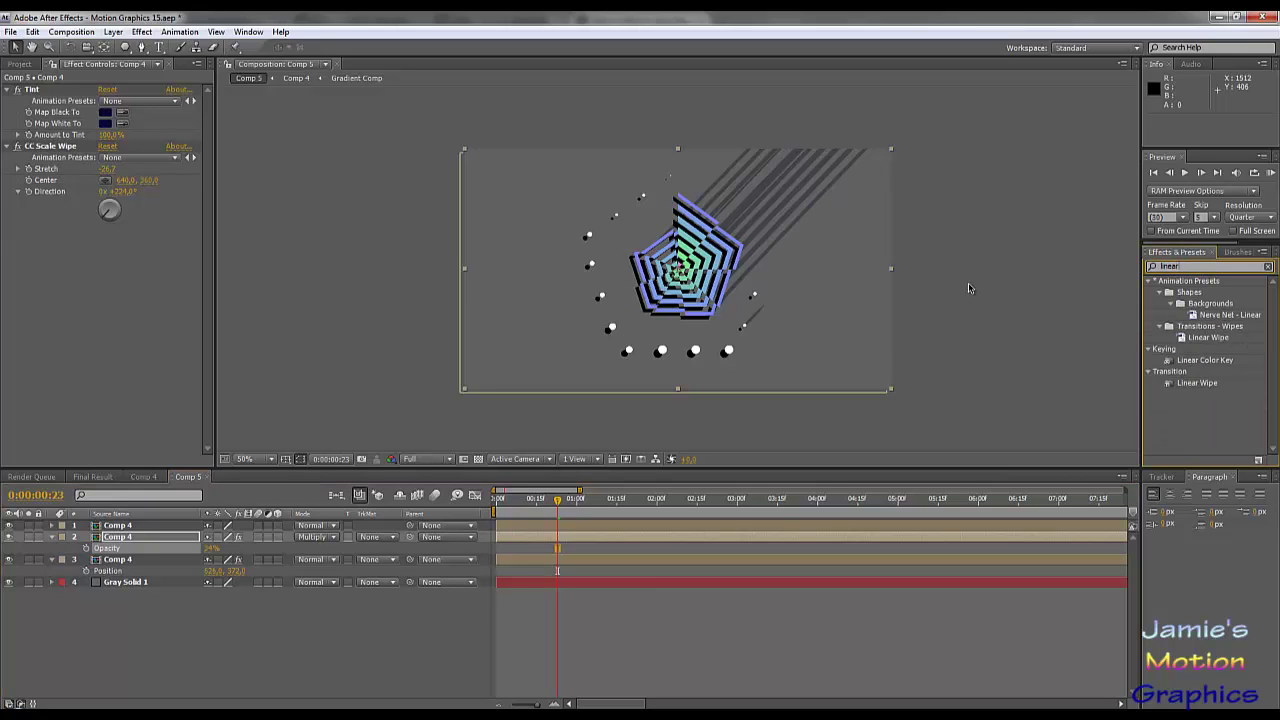
type(" wip")
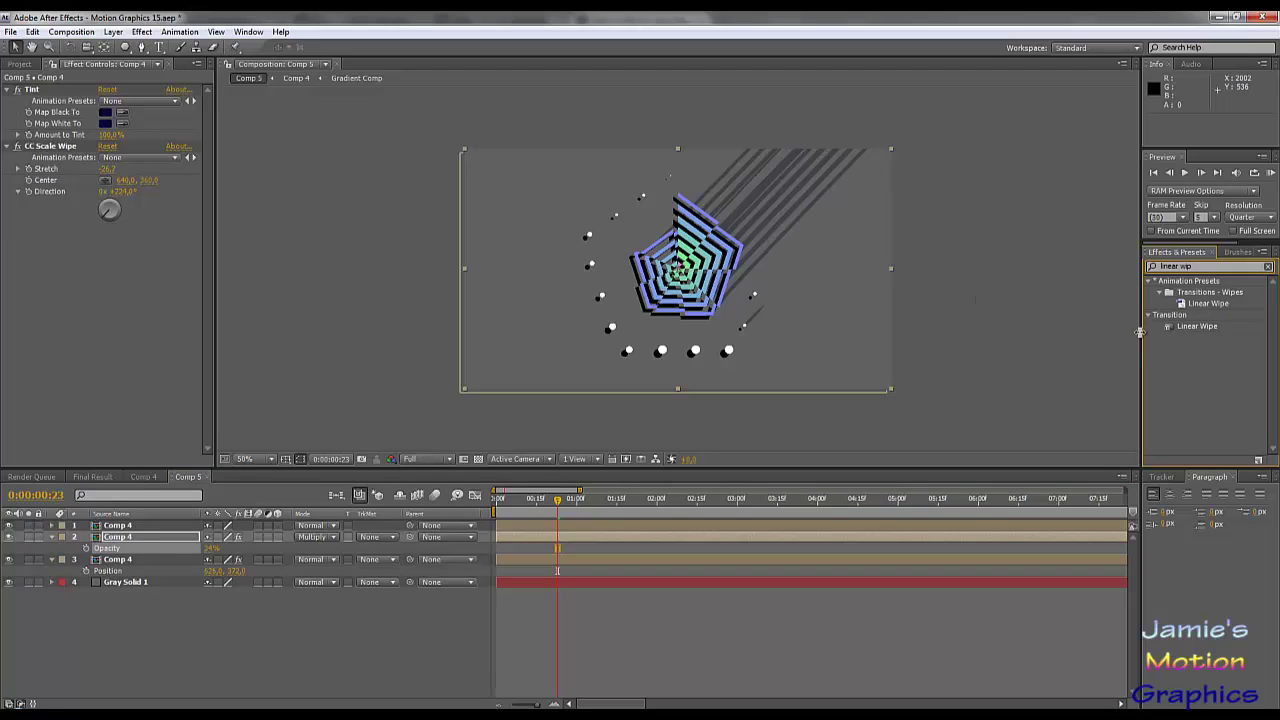
left_click(1195, 327)
left_click_drag(1197, 329, 115, 563)
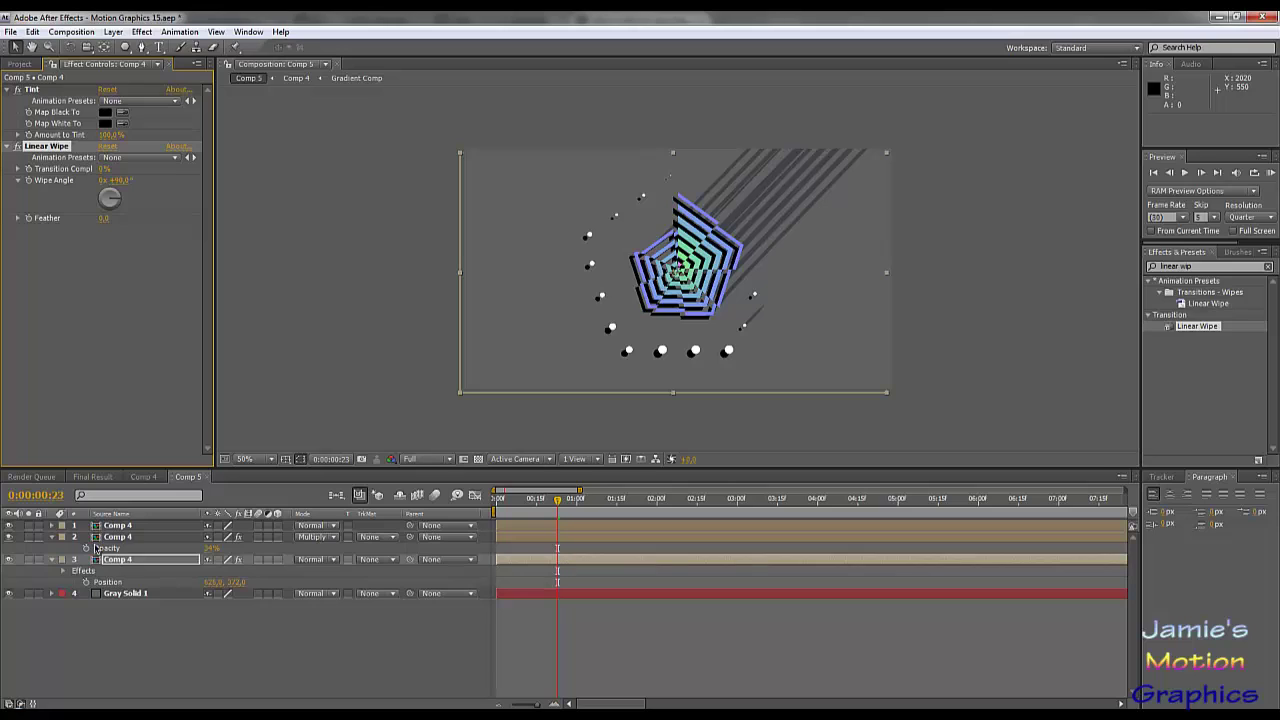
left_click(53, 538)
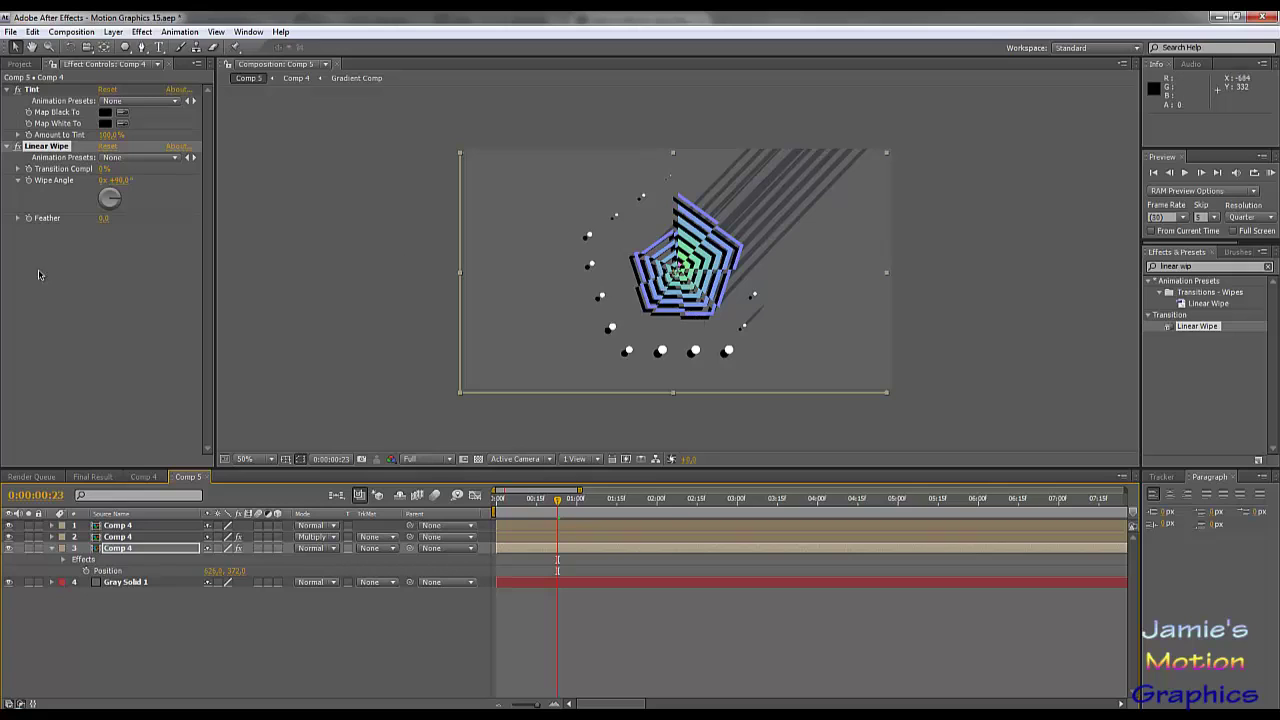
Set the Linear Wipe to about 32% completion, a roughly 47° angle, and a soft feather.
left_click(103, 169)
left_click_drag(159, 174, 210, 178)
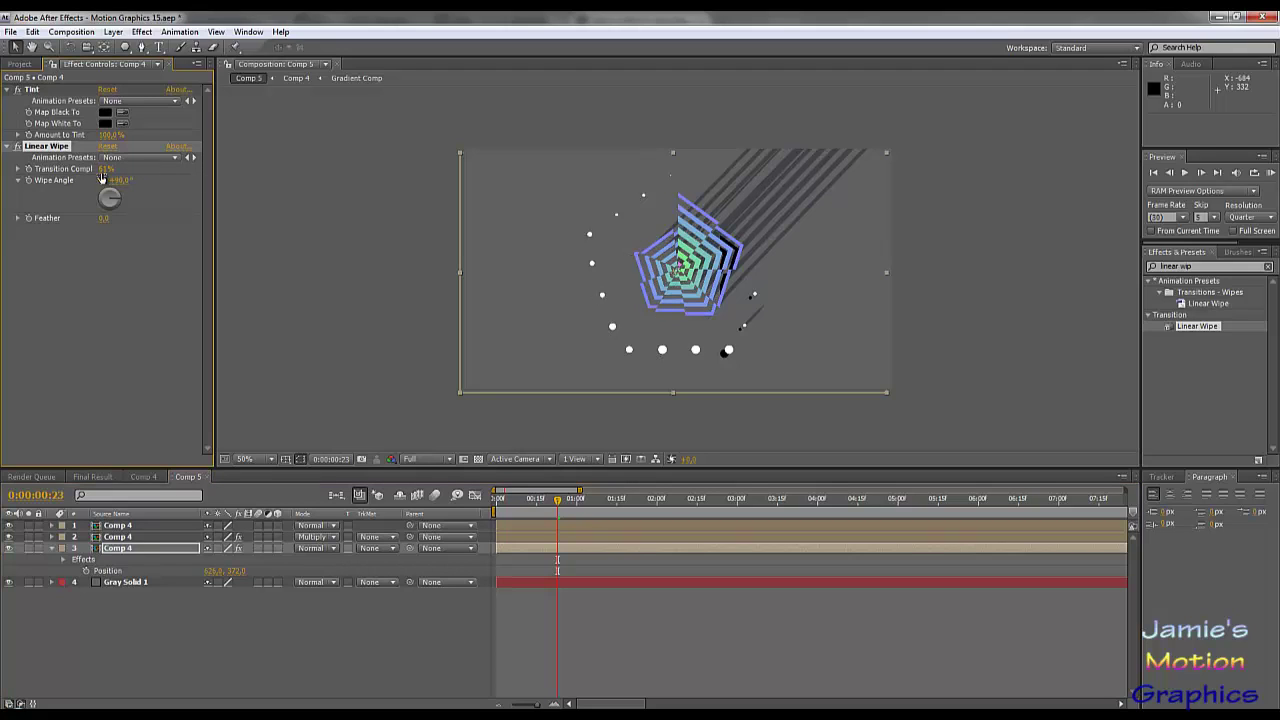
left_click_drag(115, 201, 145, 172)
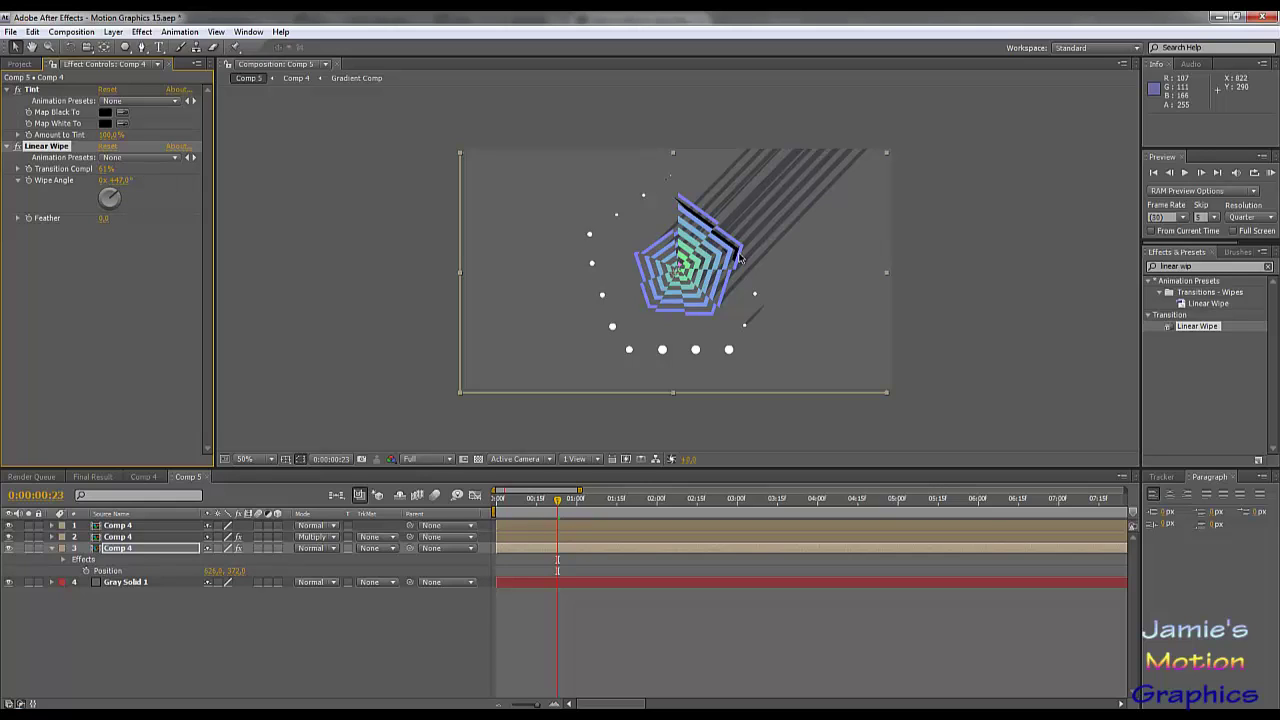
left_click_drag(124, 186, 87, 190)
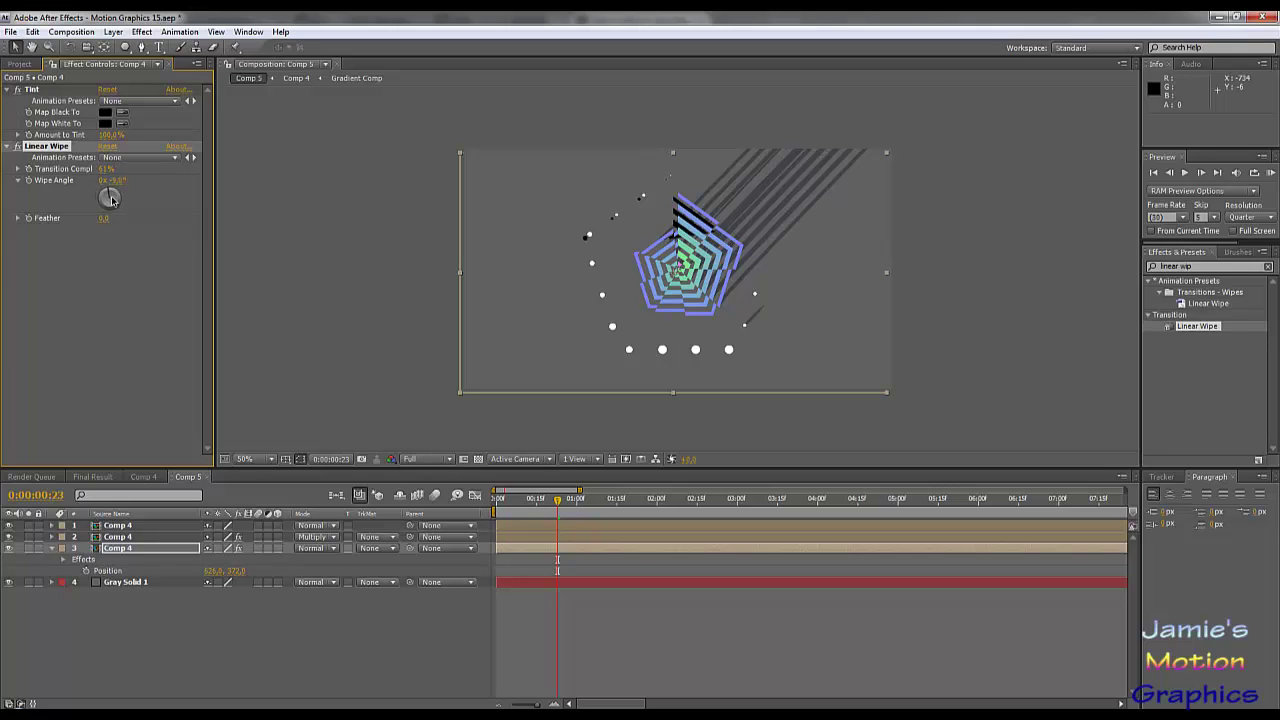
key("ctrl+z")
key("ctrl+z")
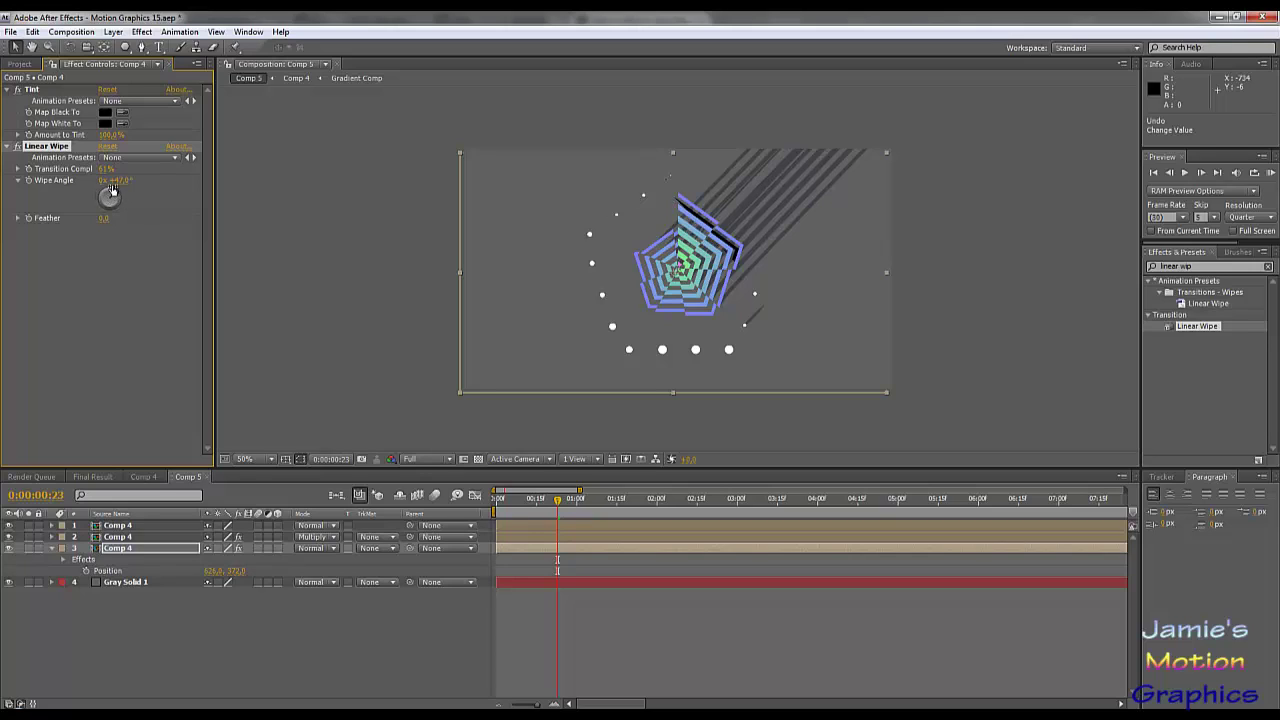
left_click_drag(100, 169, 92, 169)
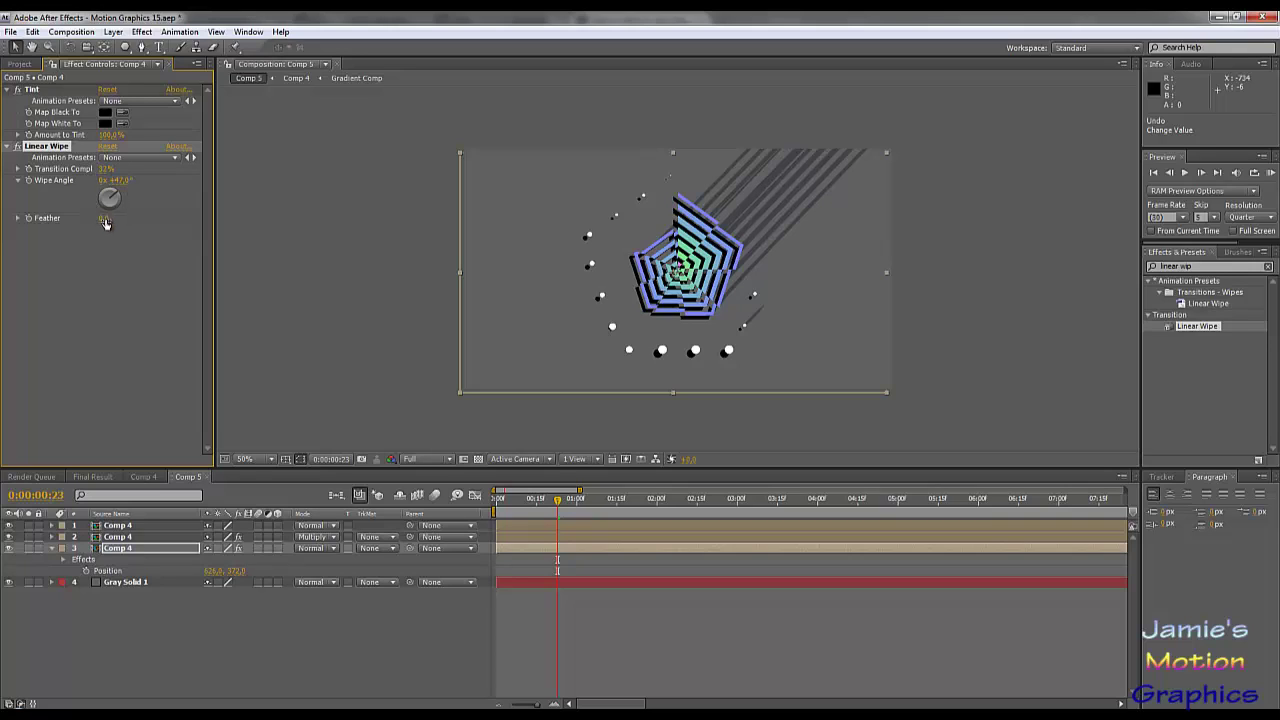
left_click_drag(102, 220, 260, 216)
left_click_drag(1165, 236, 67, 266)
Delete the Linear Wipe effect from layer 3 Comp 4.
left_click(118, 537)
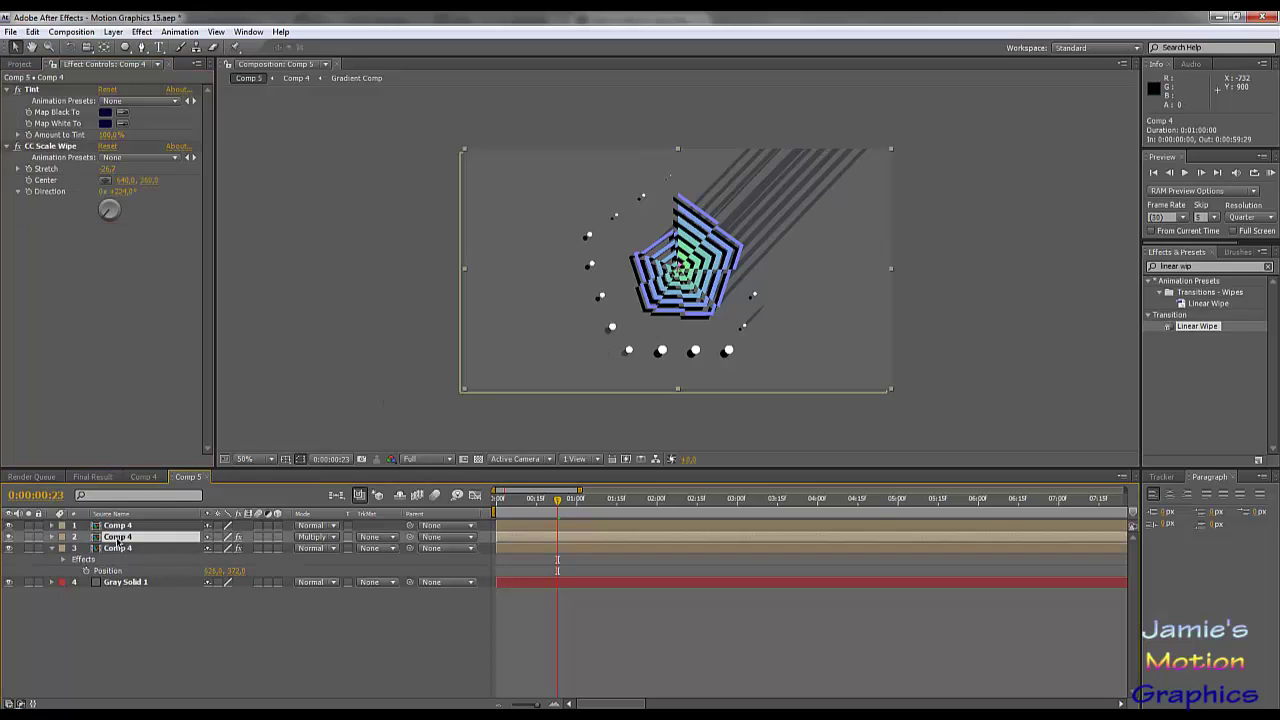
left_click(118, 549)
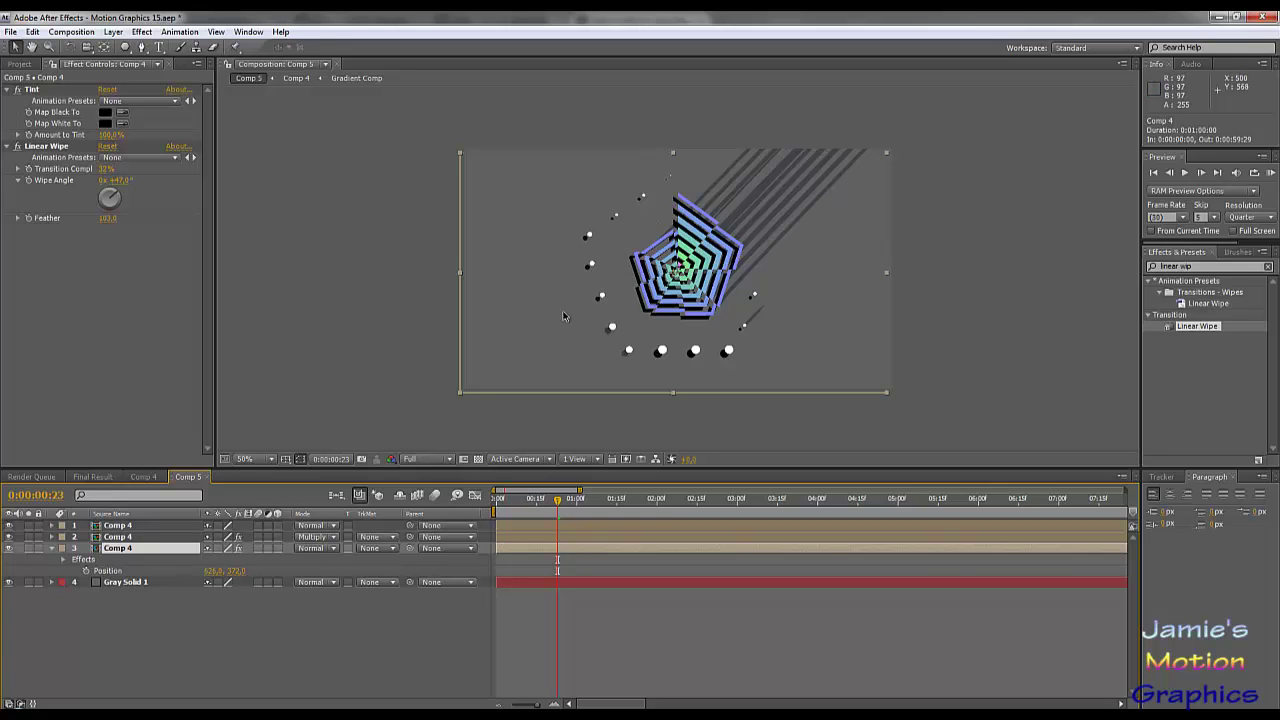
left_click(50, 146)
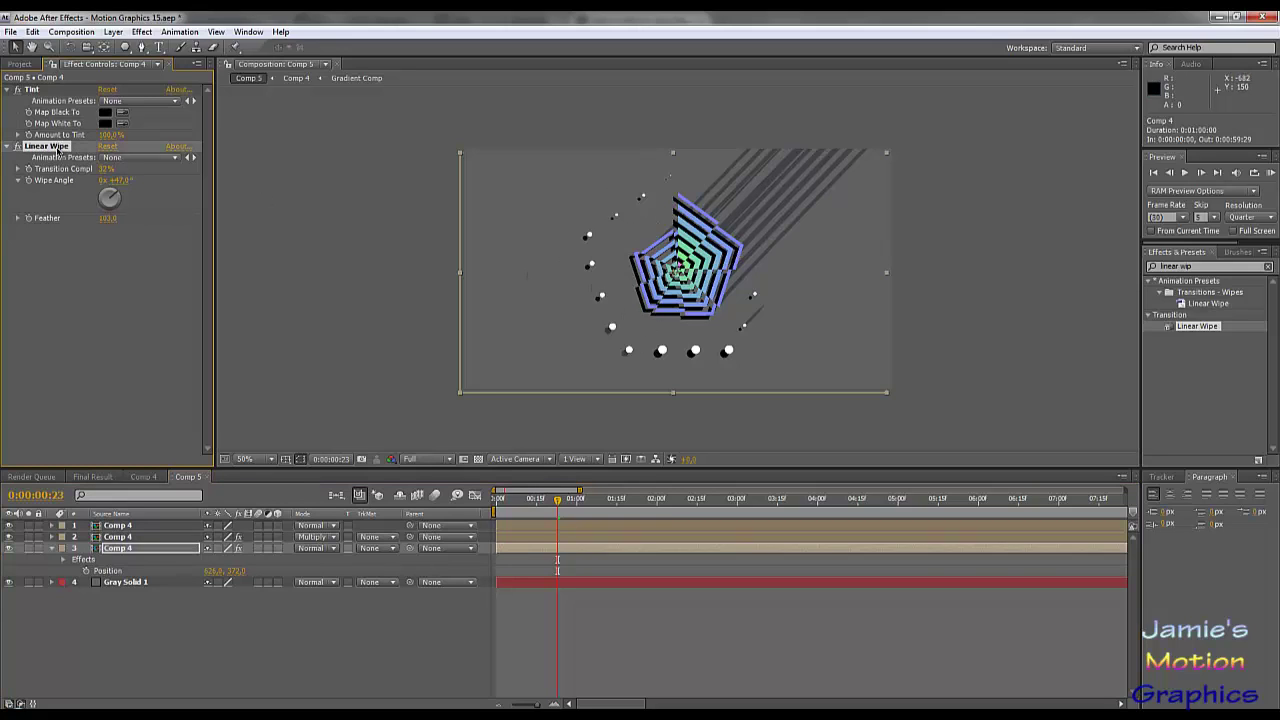
key("Delete")
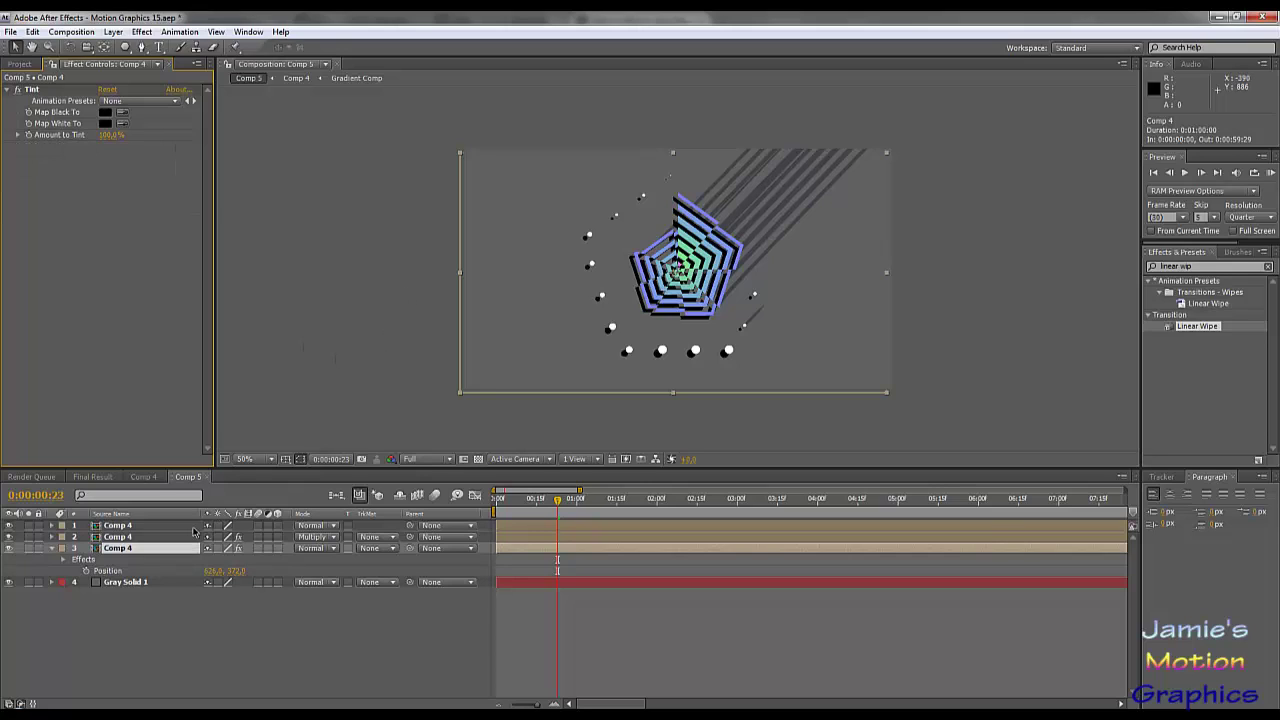
Keyframe layer 3's Opacity, trying 75% before settling on 60%.
key("t")
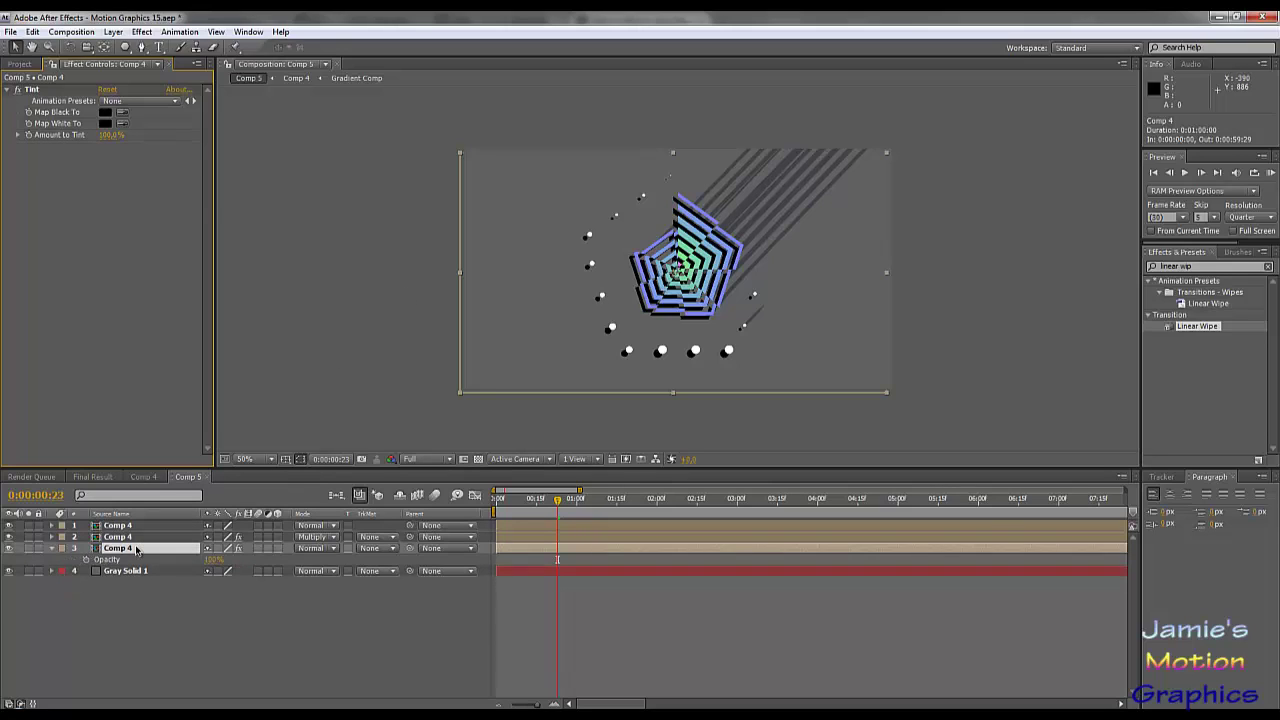
key("alt+shift+t")
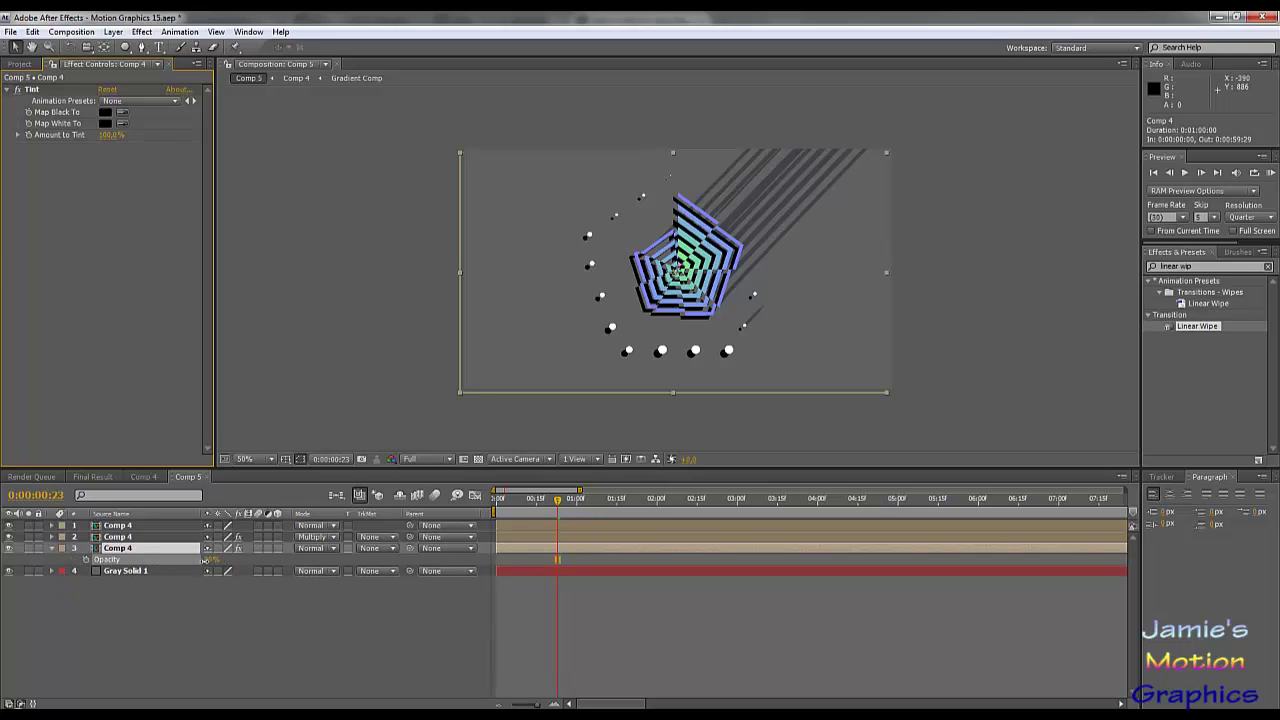
left_click_drag(190, 560, 175, 560)
left_click(150, 597)
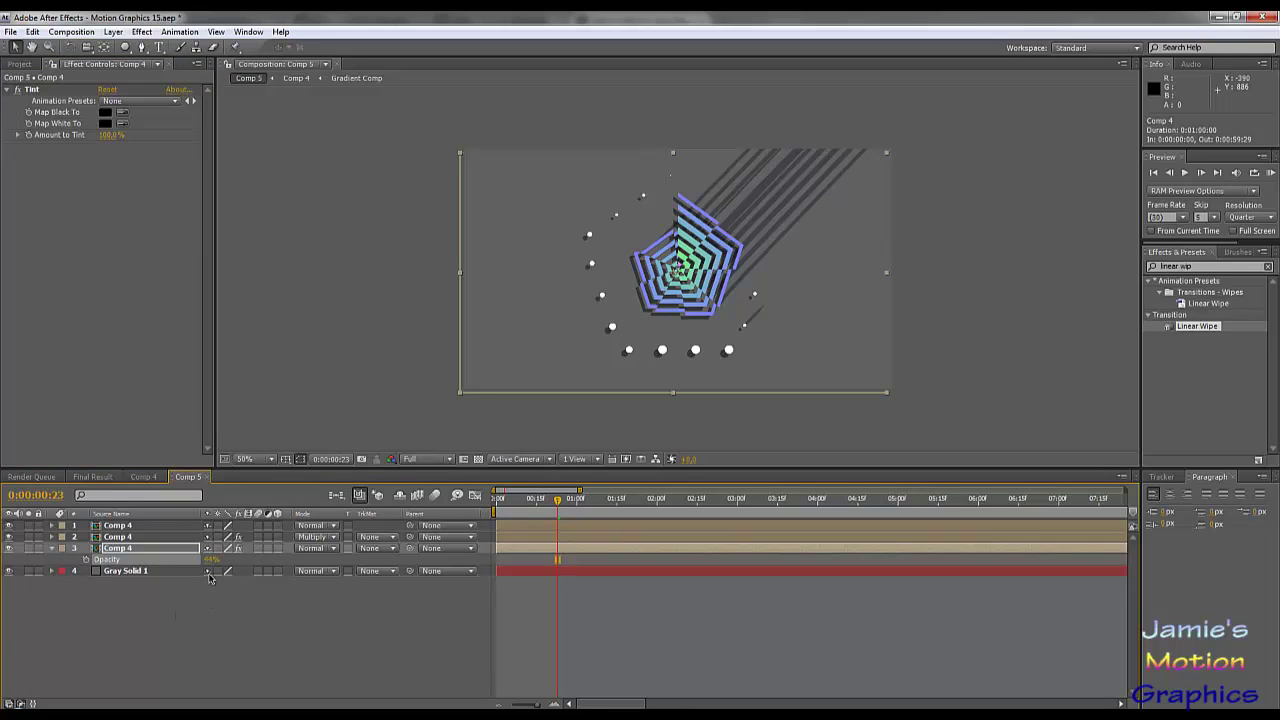
left_click(213, 559)
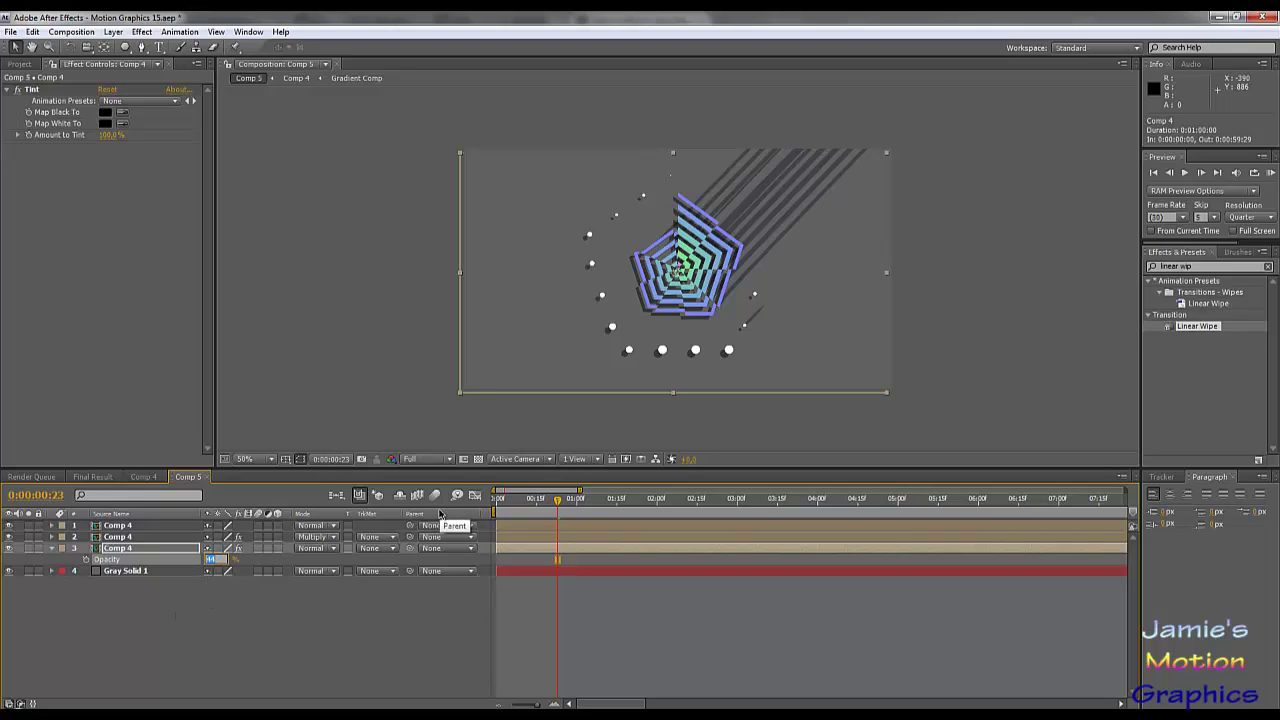
type("75")
key("Return")
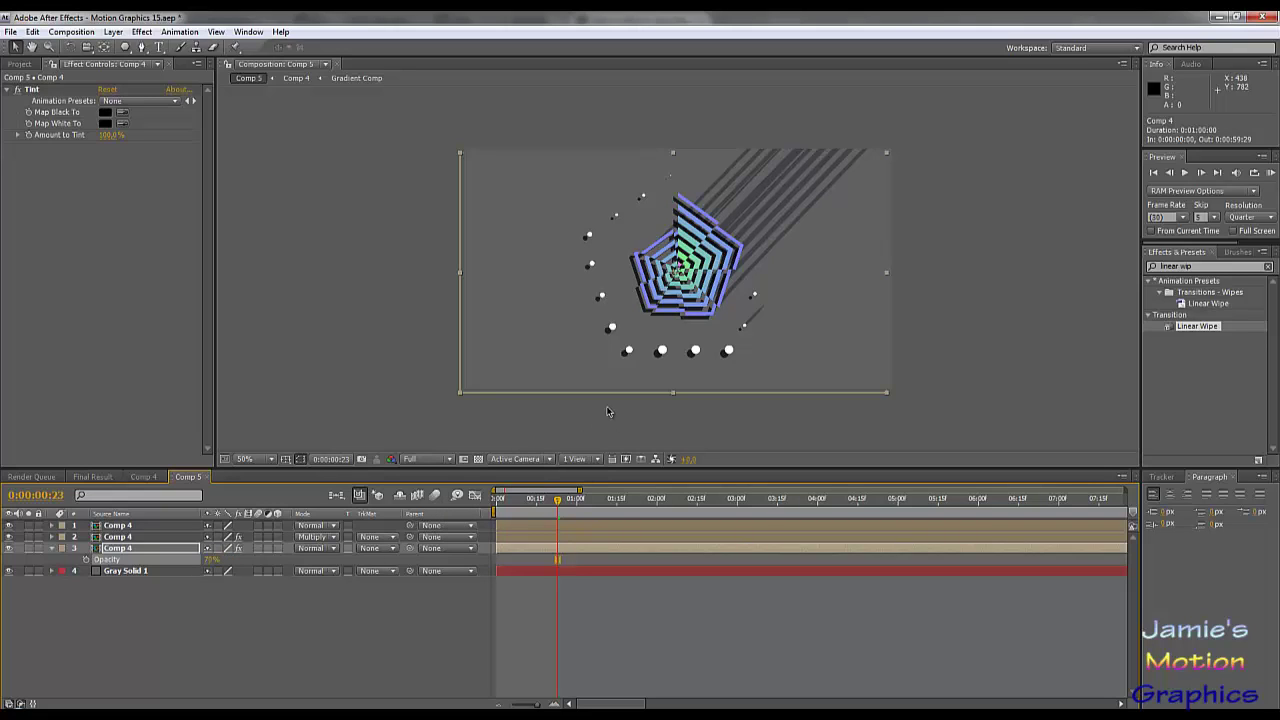
left_click(213, 559)
type("60")
key("Return")
Delete the Gray Solid 1 layer from Comp 5.
left_click_drag(557, 503, 517, 503)
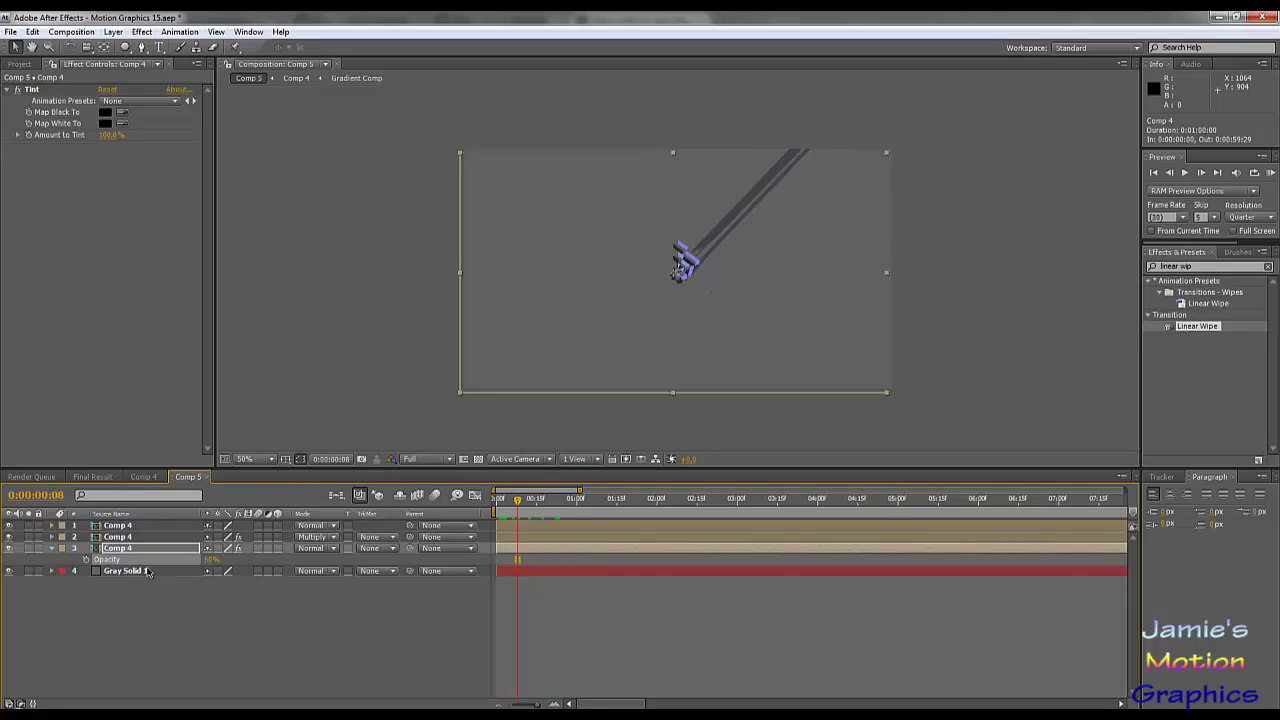
left_click(146, 572)
key("Delete")
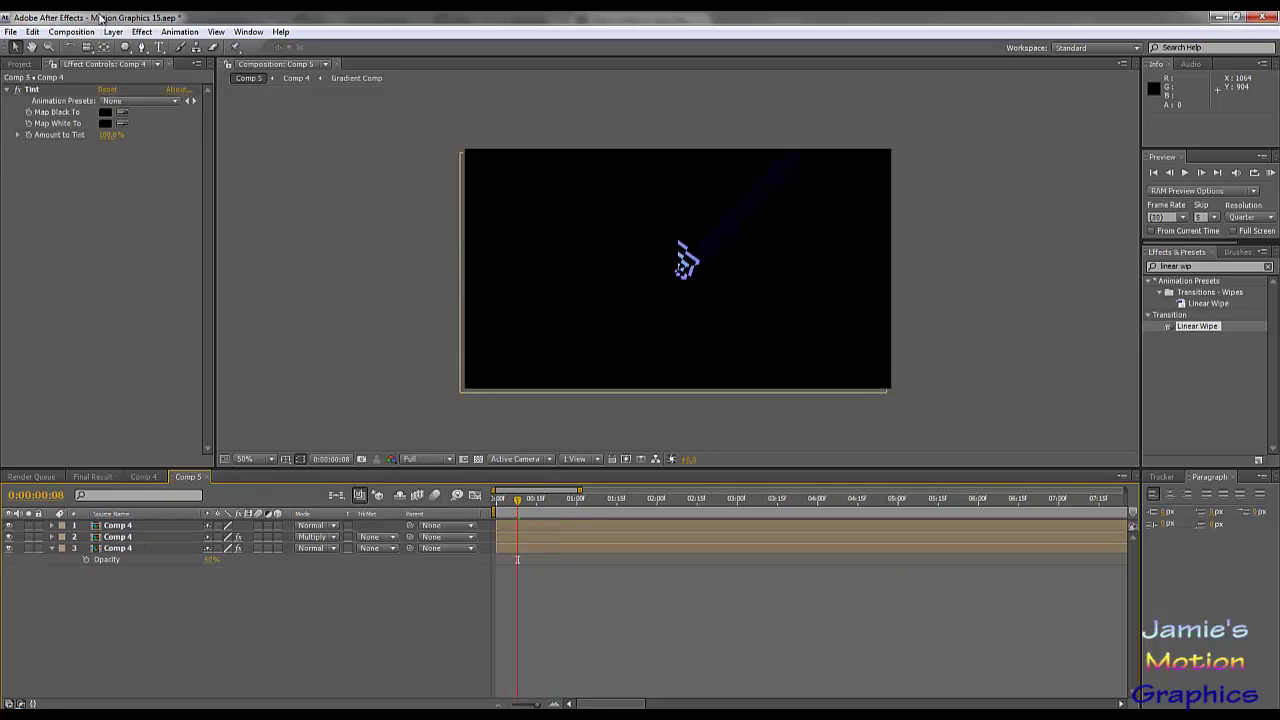
Create a new Comp 6 with default settings and nest Comp 5 inside it.
left_click(71, 32)
left_click(100, 47)
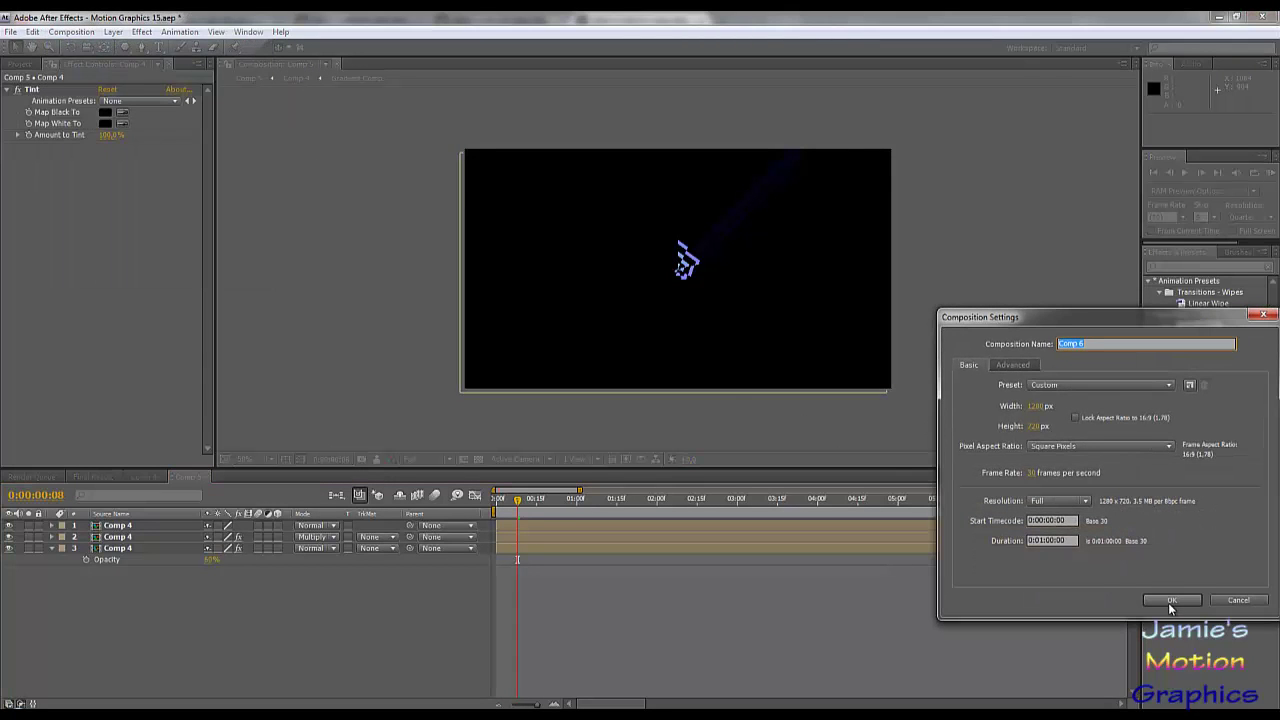
left_click(1171, 600)
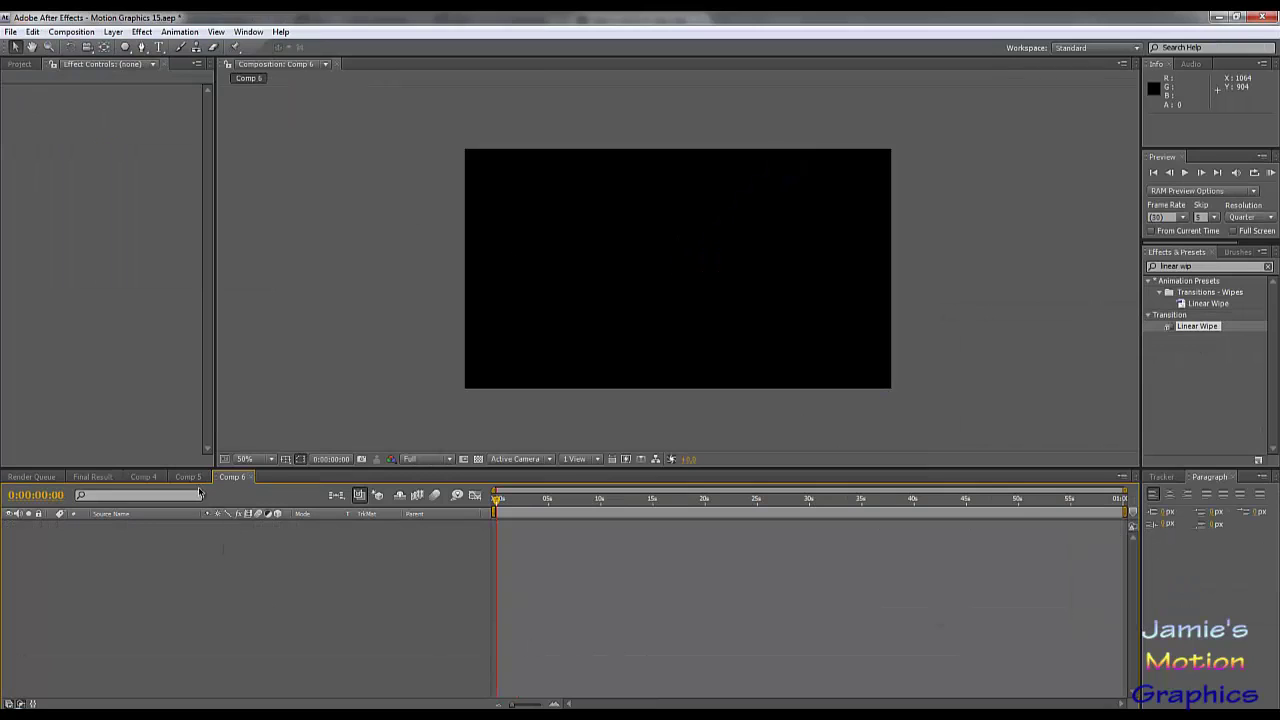
left_click(195, 479)
left_click(231, 477)
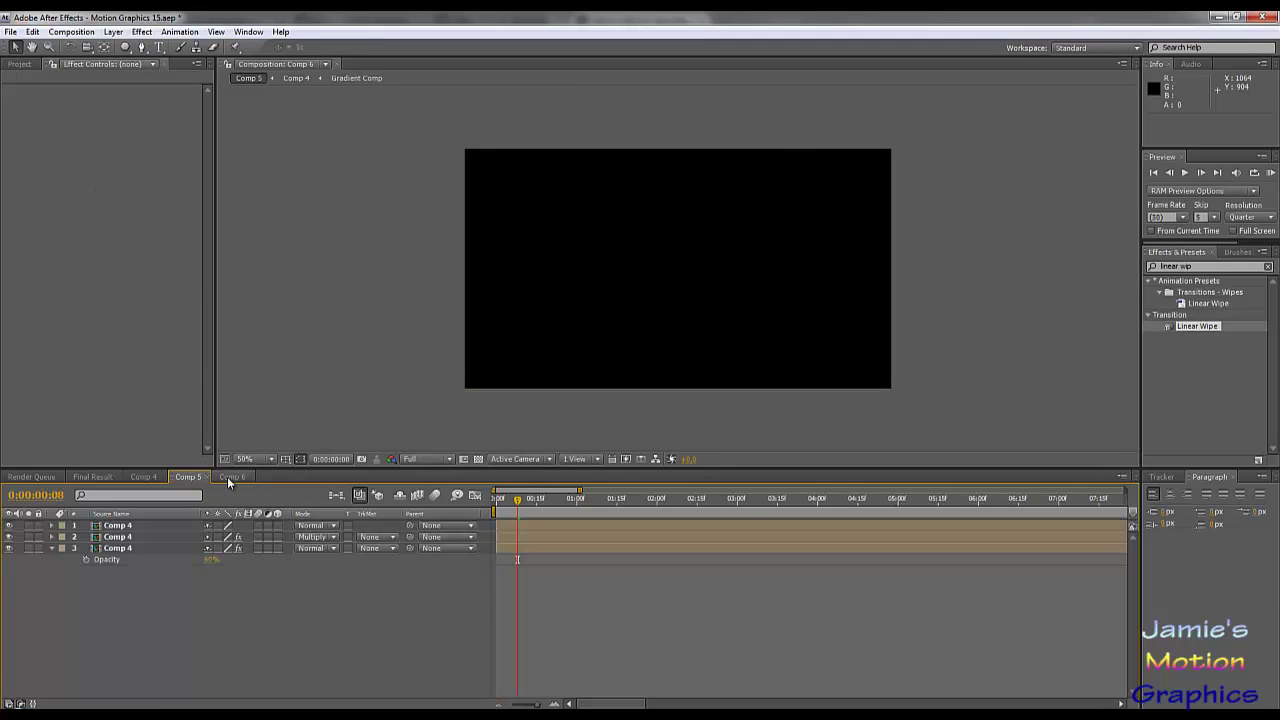
left_click(18, 64)
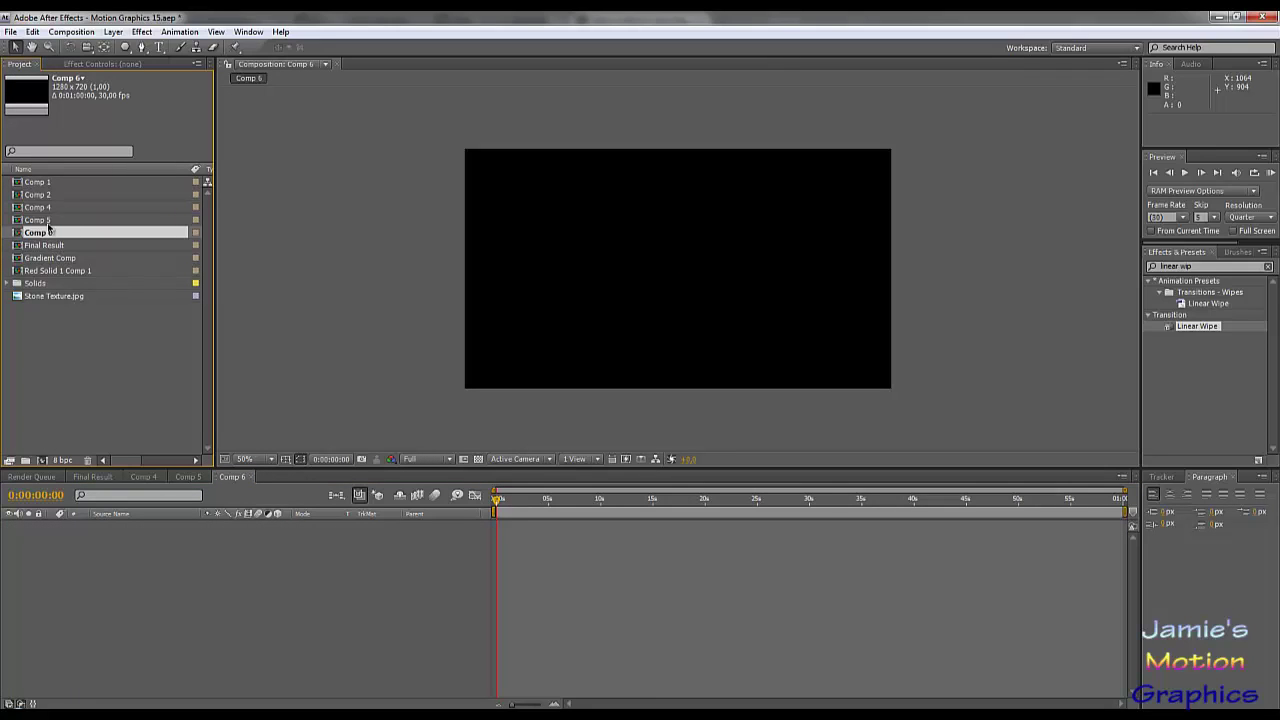
left_click_drag(52, 221, 156, 561)
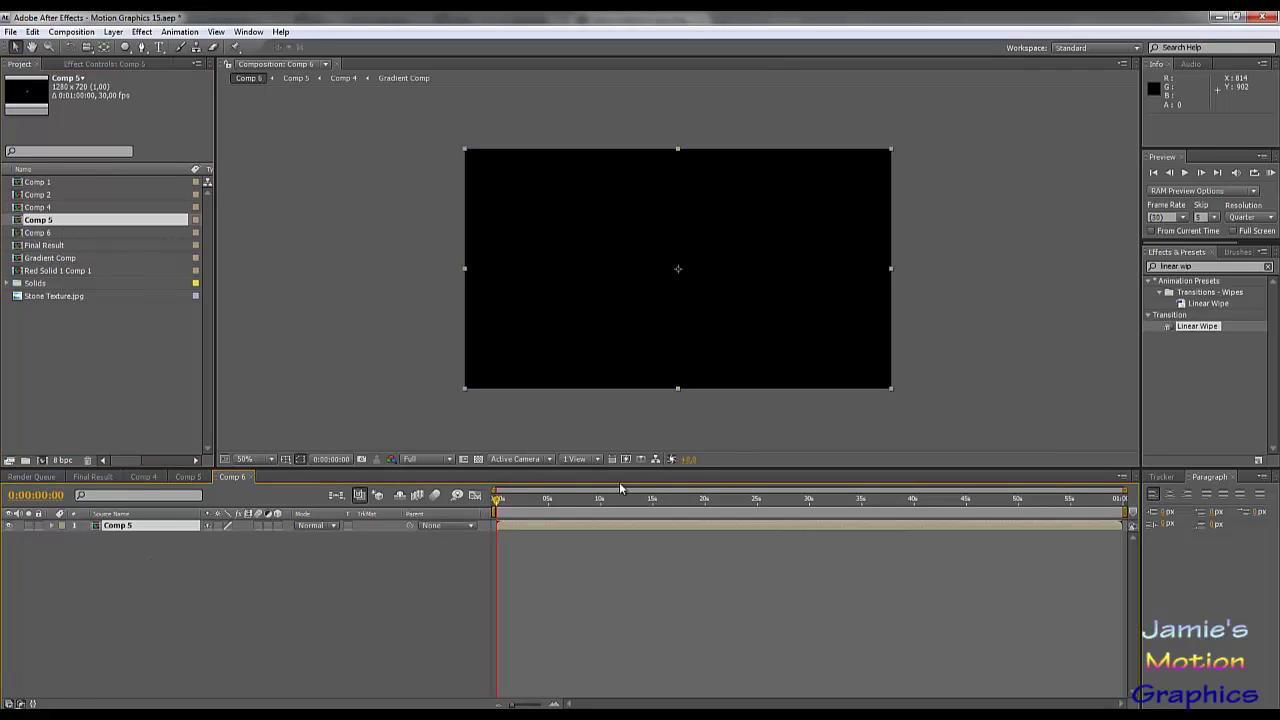
Preview Comp 6 and Comp 5, then zoom the timeline to the first 5 seconds.
left_click_drag(530, 499, 597, 505)
left_click(188, 477)
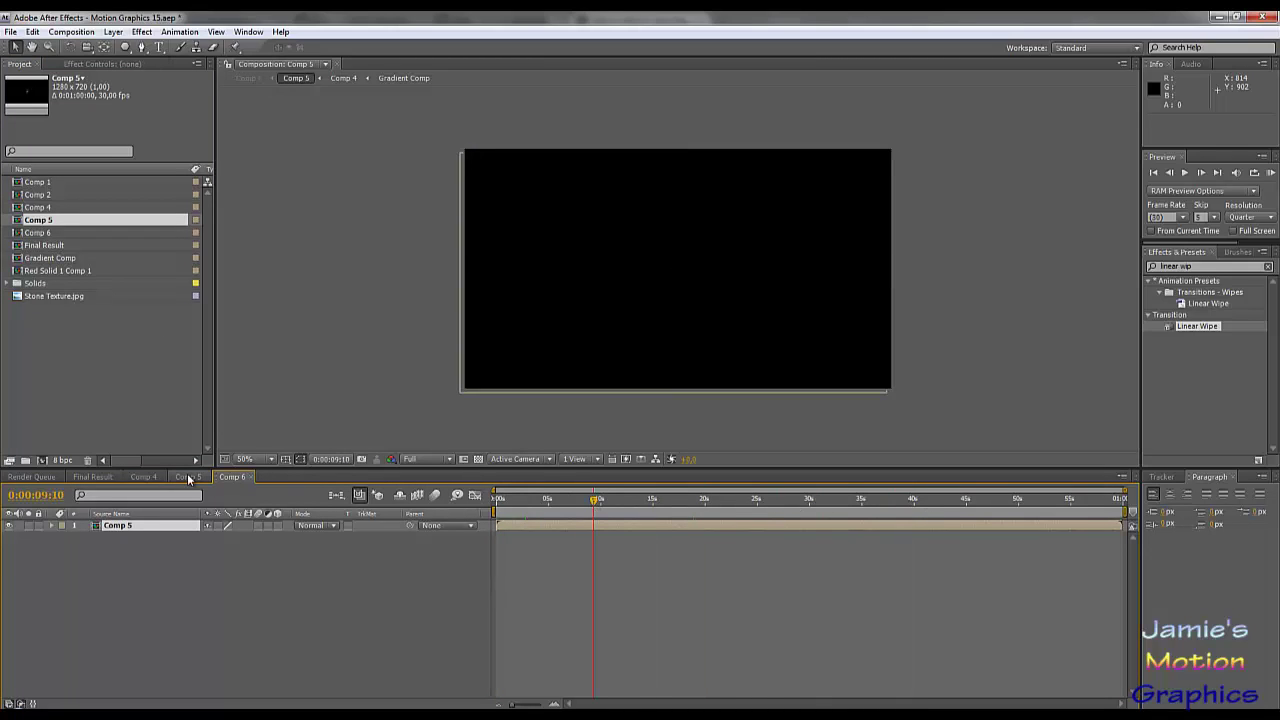
left_click(552, 500)
left_click_drag(594, 509, 645, 502)
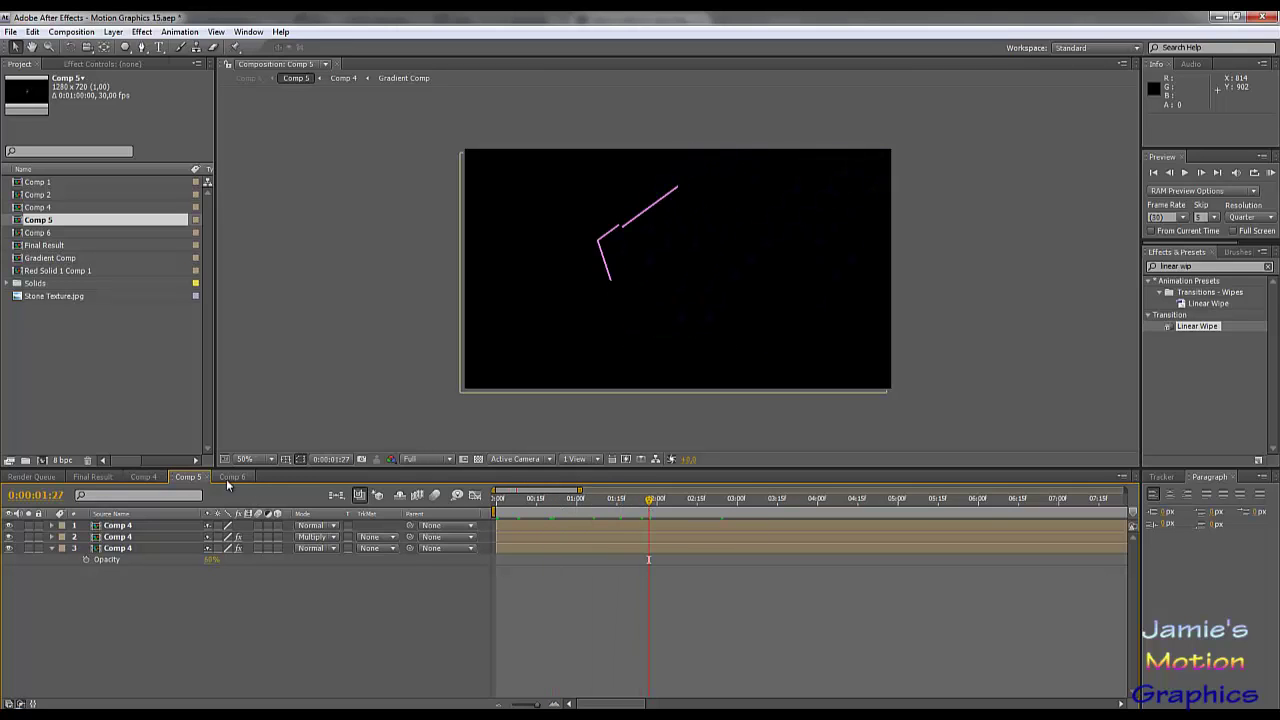
left_click(232, 477)
mouse_move(518, 503)
left_mouse_down()
mouse_move(570, 503)
mouse_move(504, 503)
left_mouse_up()
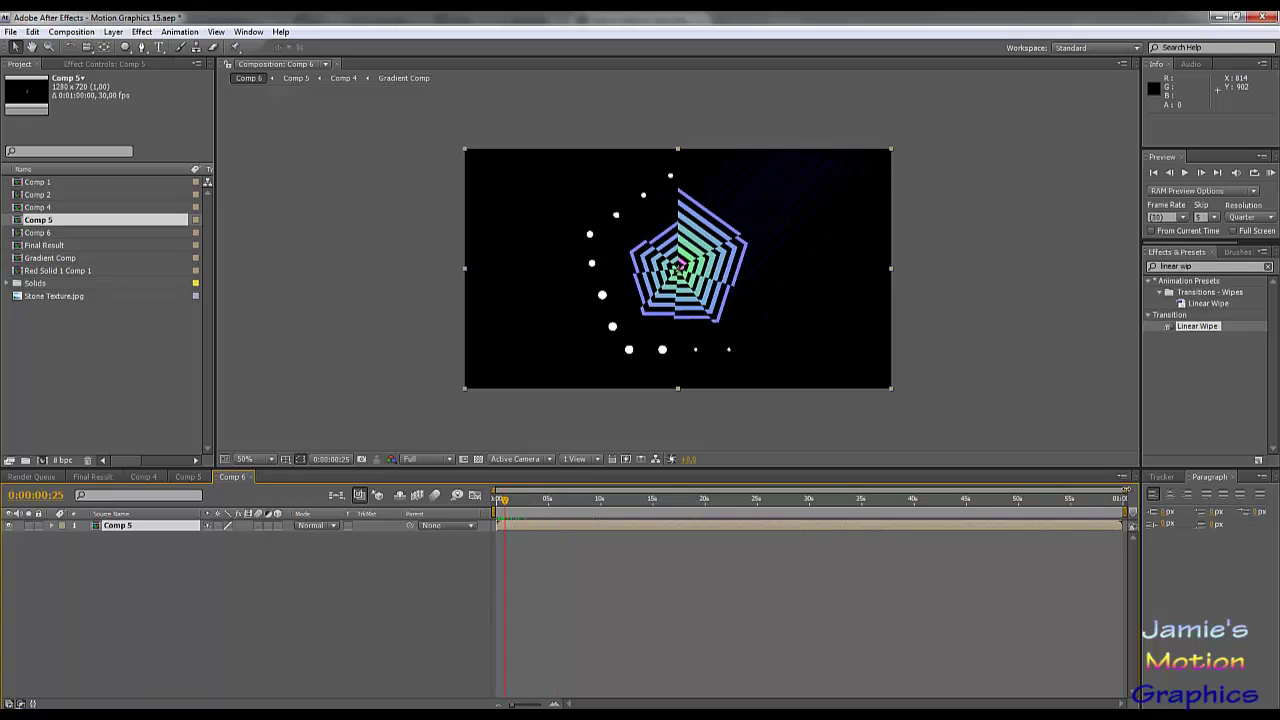
left_click_drag(1125, 489, 681, 525)
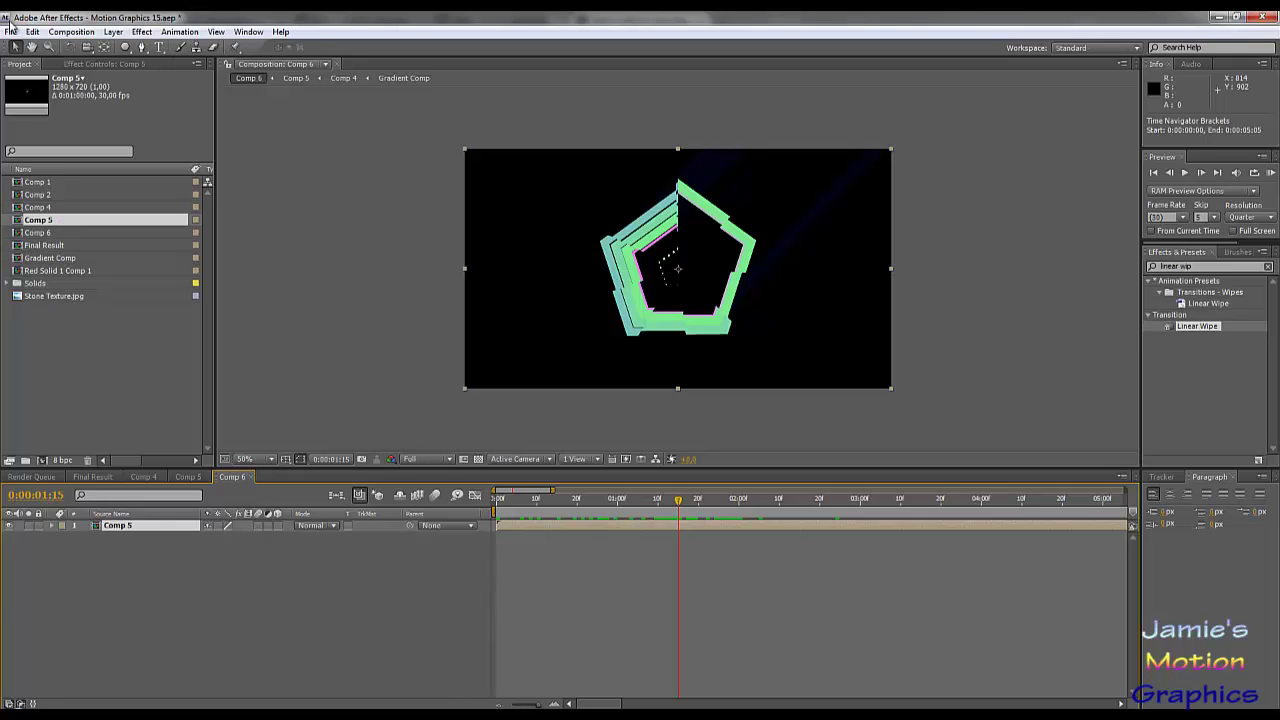
Import Logo.png into the project and add it to Comp 6.
left_click(11, 31)
mouse_move(64, 248)
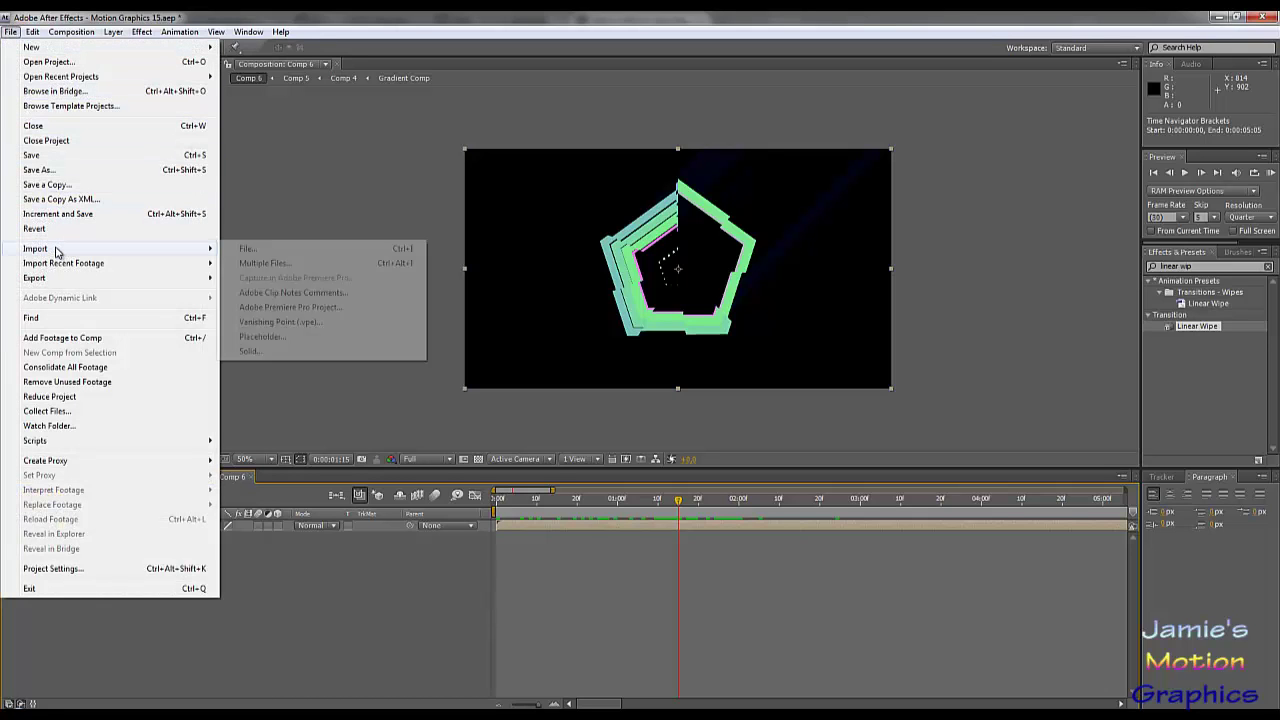
left_click(251, 248)
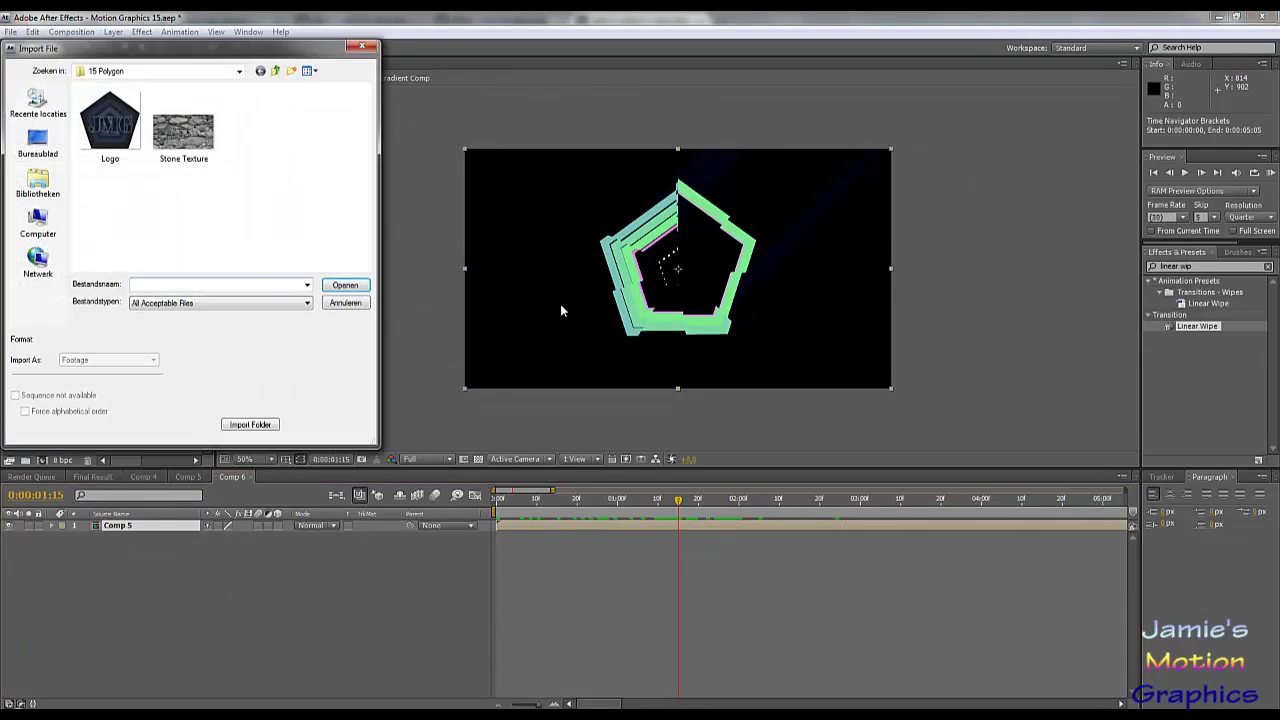
left_click(98, 140)
double_click(100, 140)
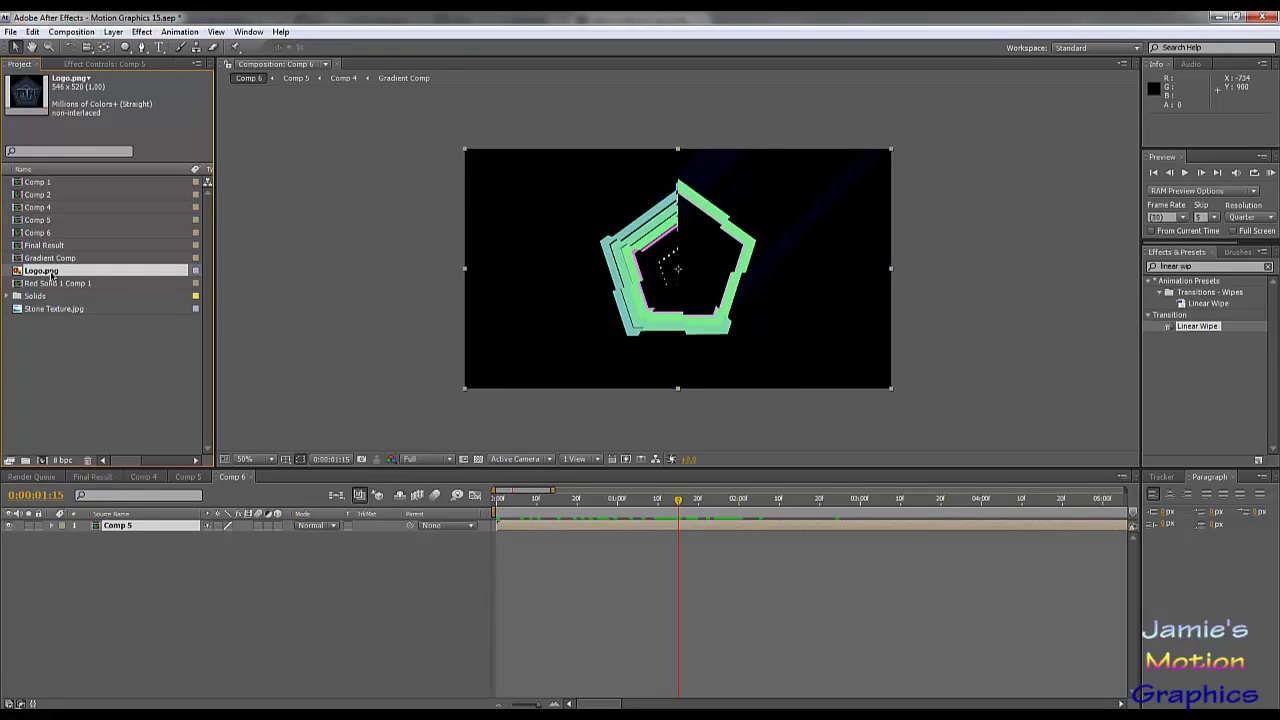
left_click_drag(52, 275, 136, 522)
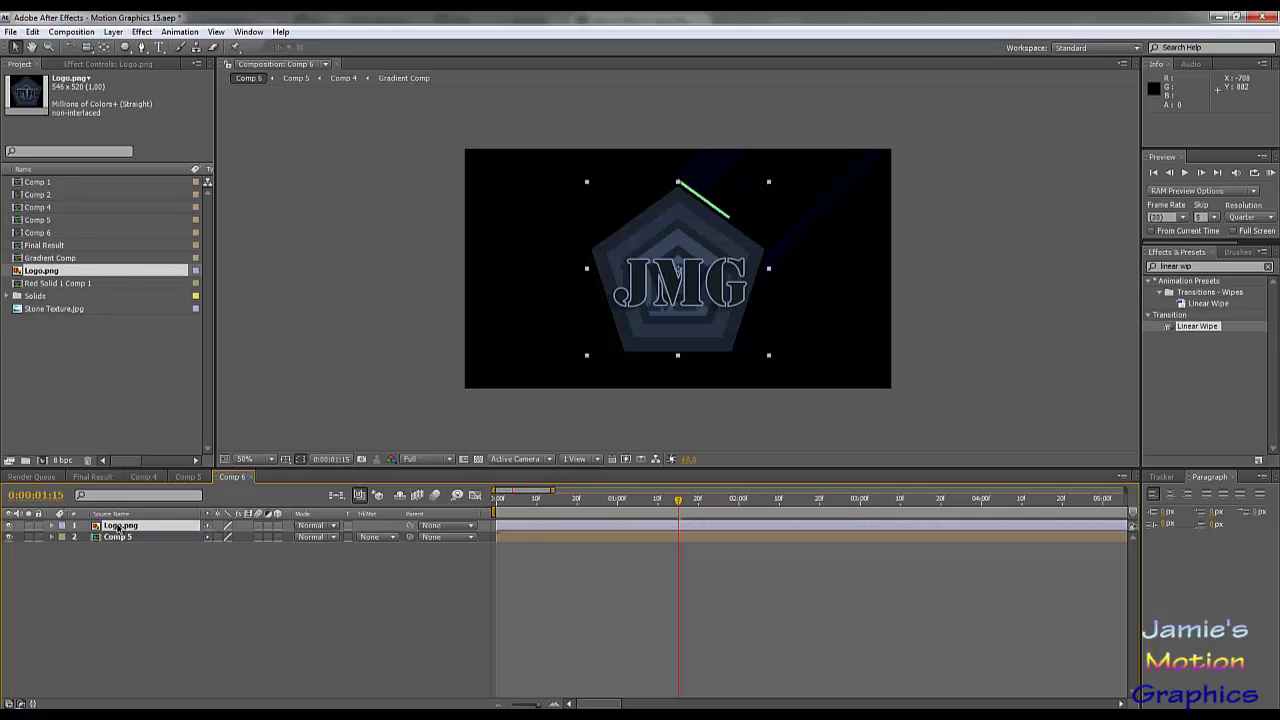
Scale the logo to about 70%, nudge it upward, and place it beneath the Comp 5 layer.
key("s")
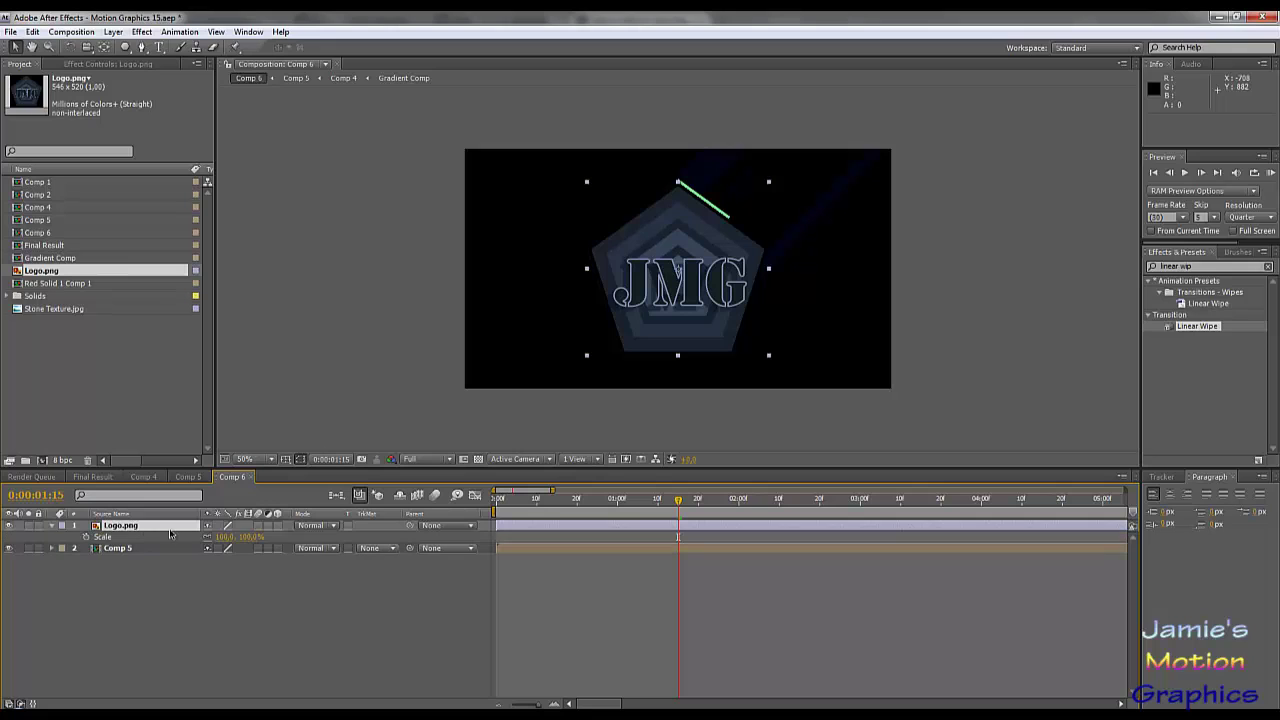
mouse_move(231, 538)
left_mouse_down()
mouse_move(198, 538)
mouse_move(227, 549)
left_mouse_up()
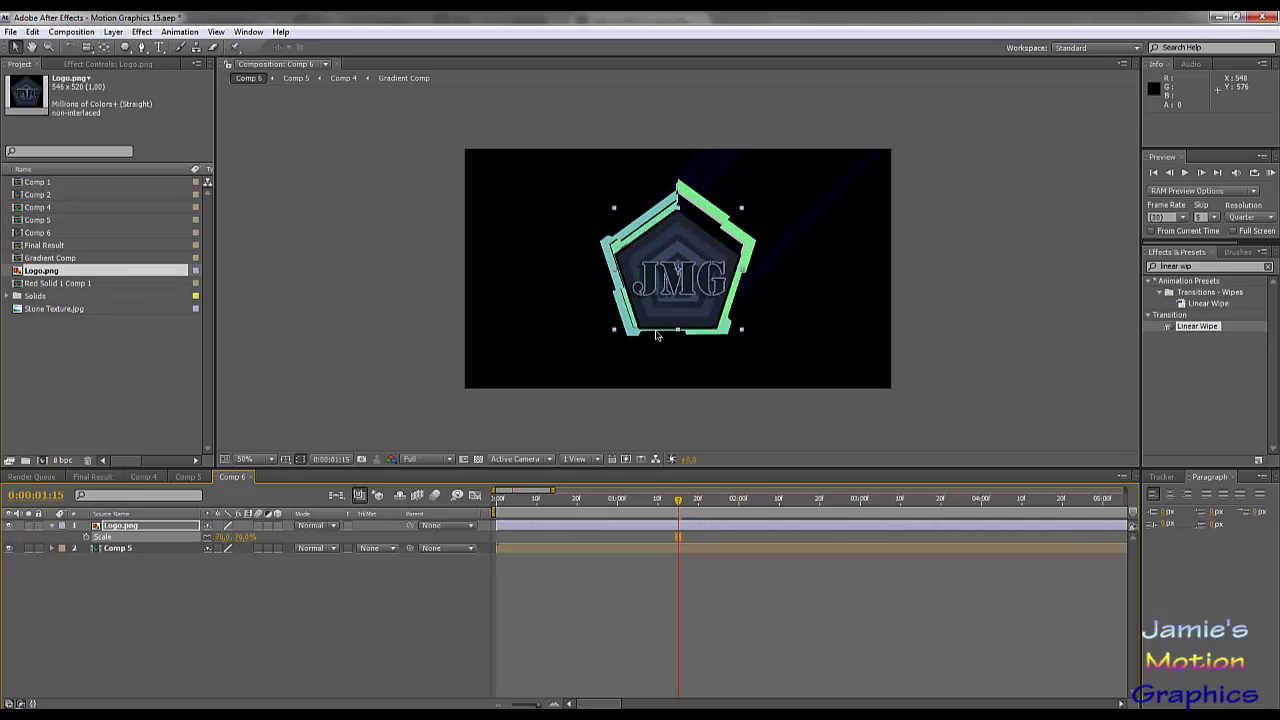
key("p")
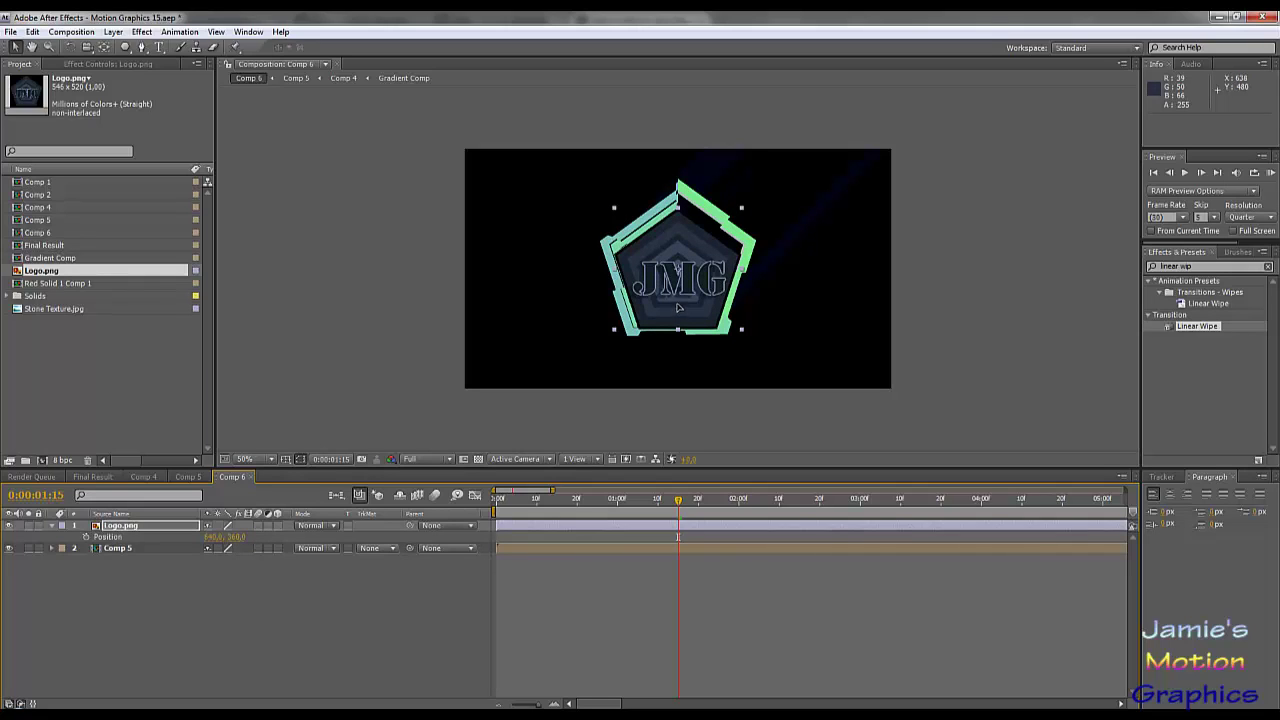
left_click_drag(678, 308, 676, 304)
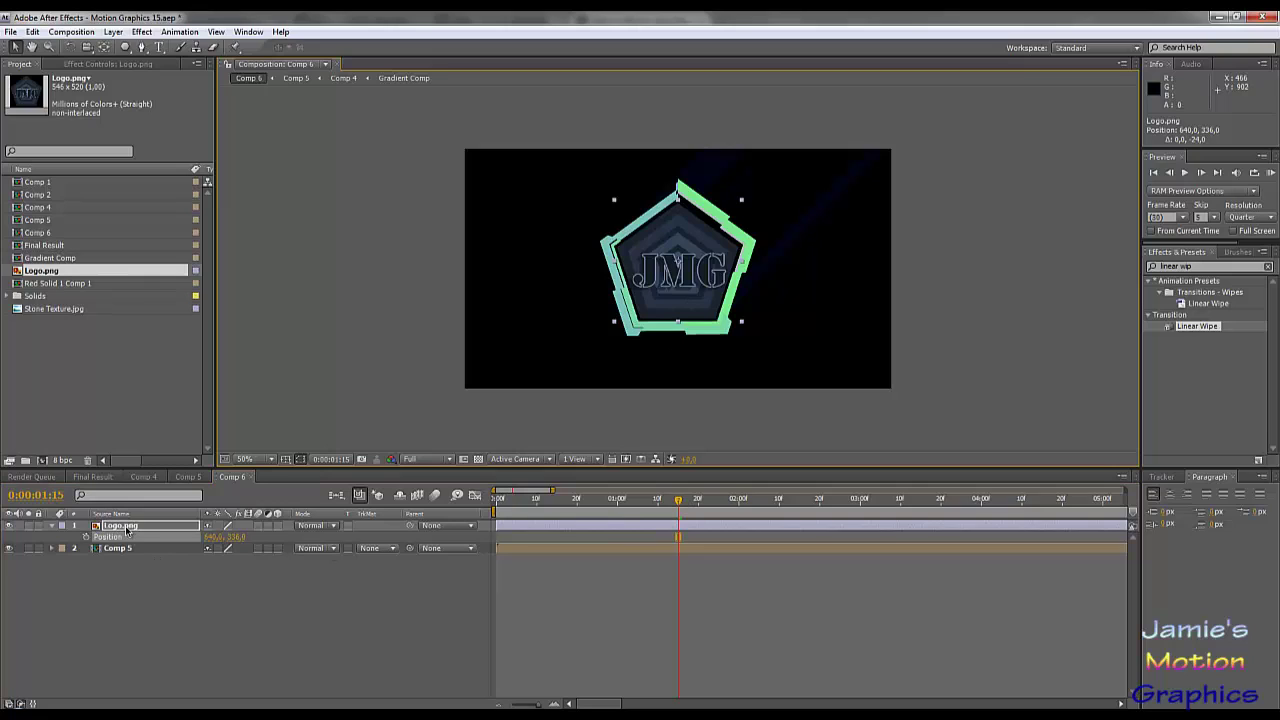
left_click_drag(128, 531, 131, 560)
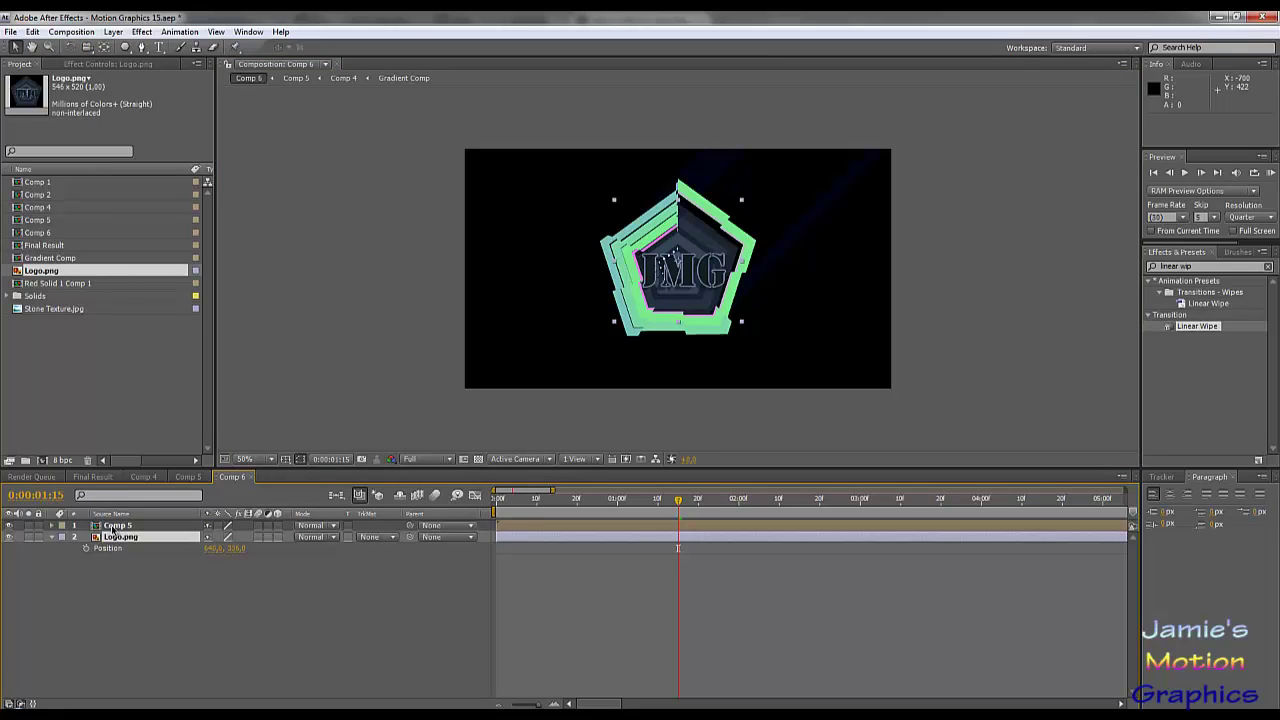
Switch between Comp 5 and Comp 6 and browse the Layer and Effect menus.
left_click(184, 476)
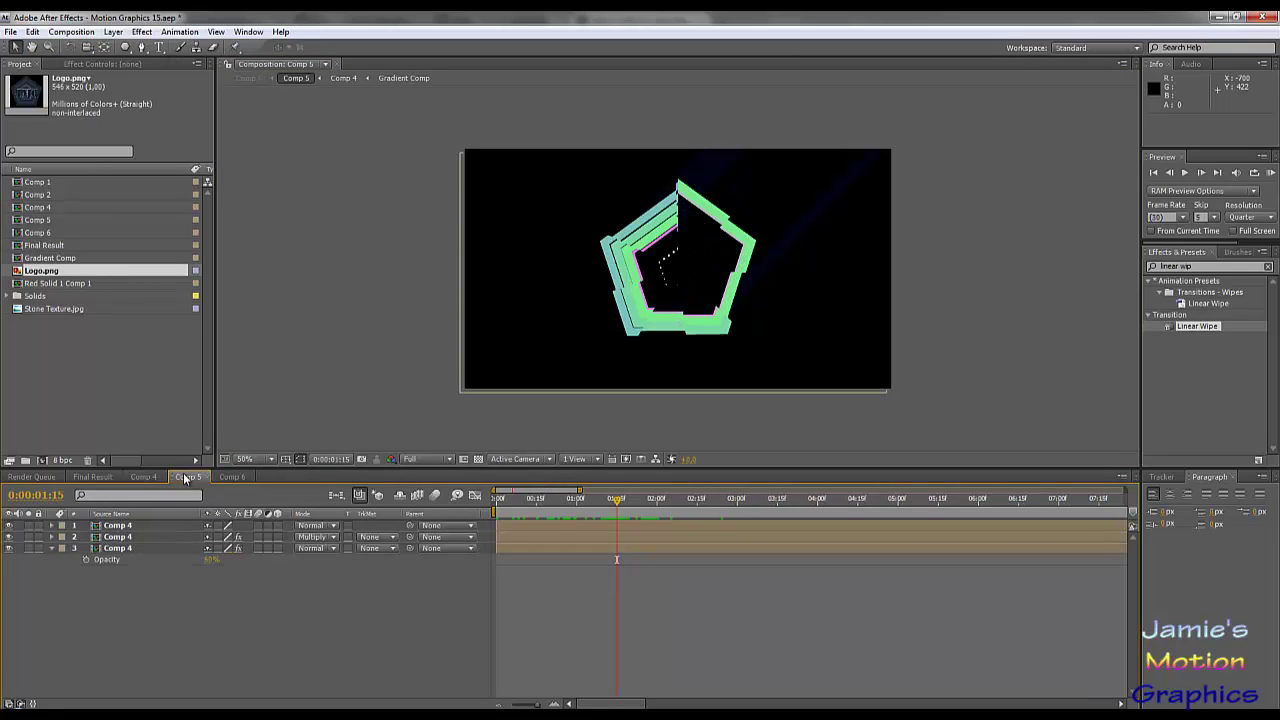
left_click(231, 477)
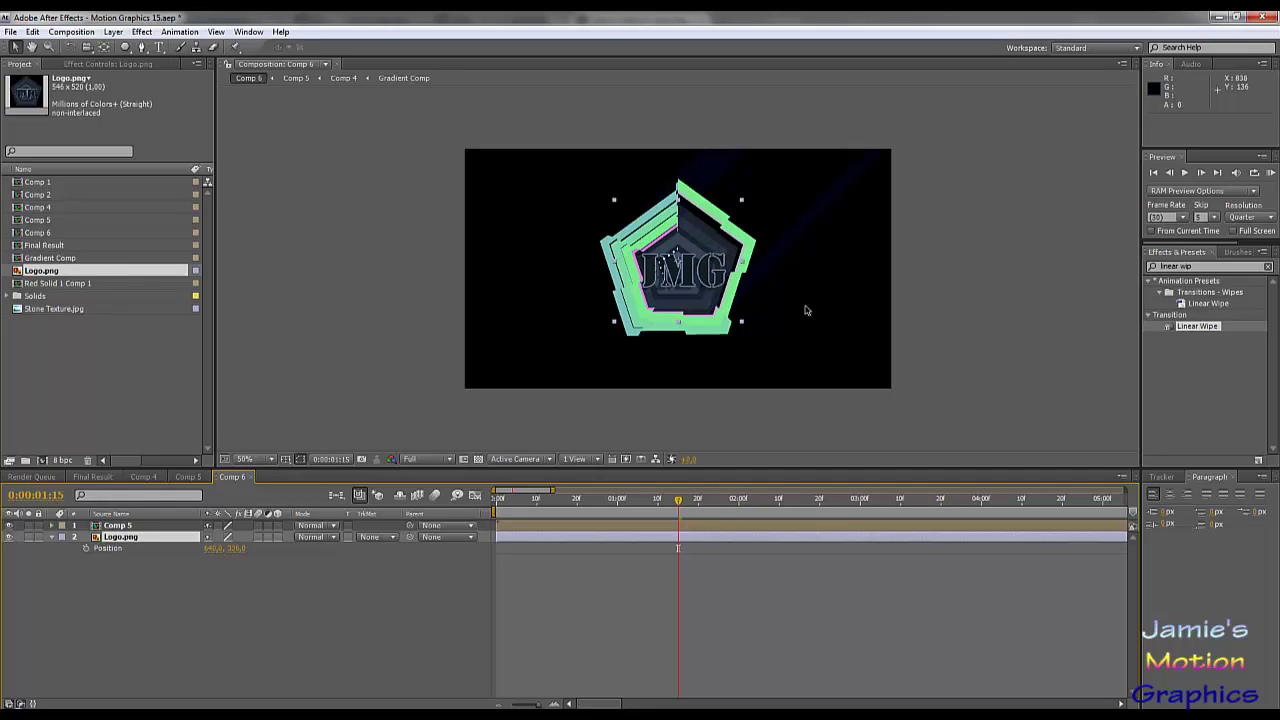
left_click(114, 32)
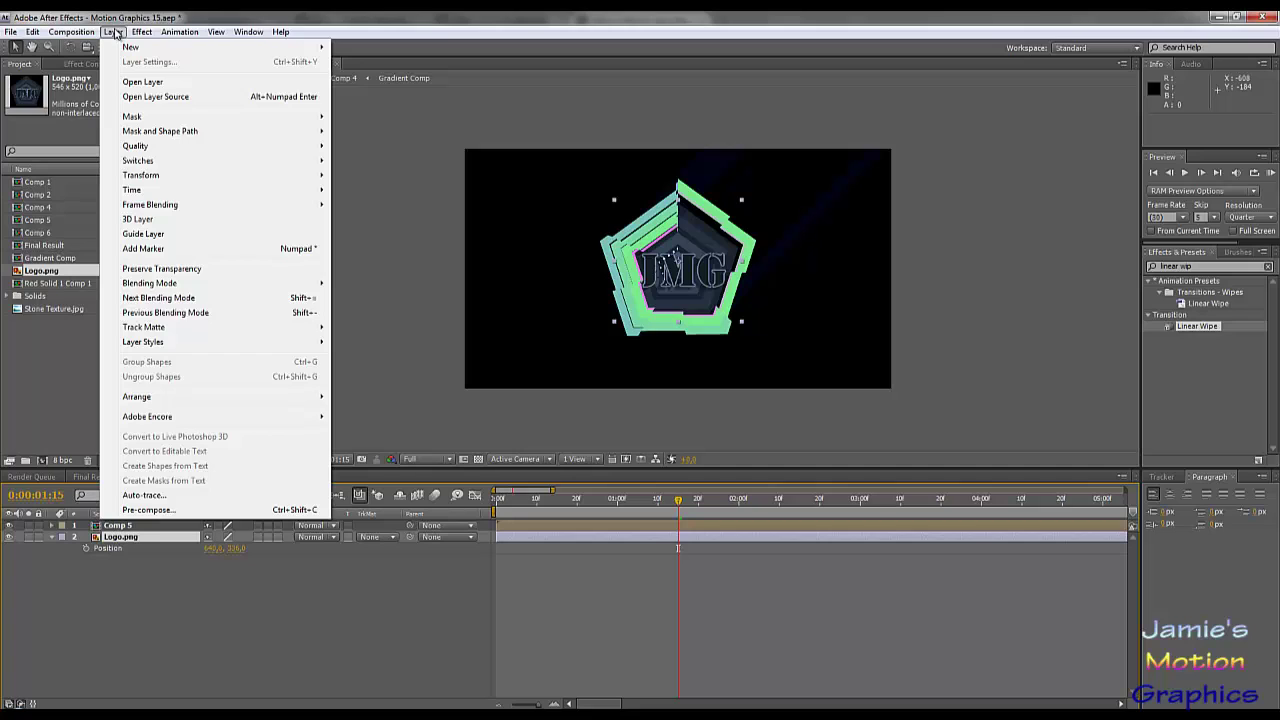
left_click(114, 32)
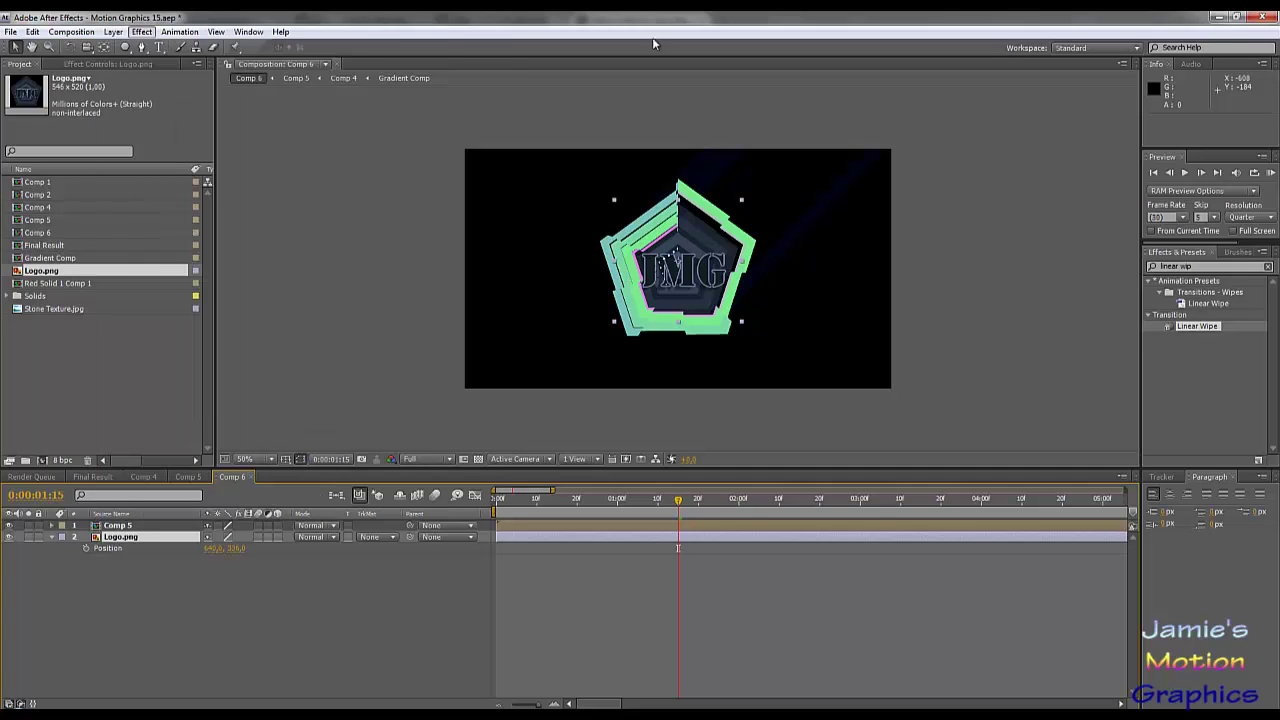
left_click(216, 32)
mouse_move(165, 37)
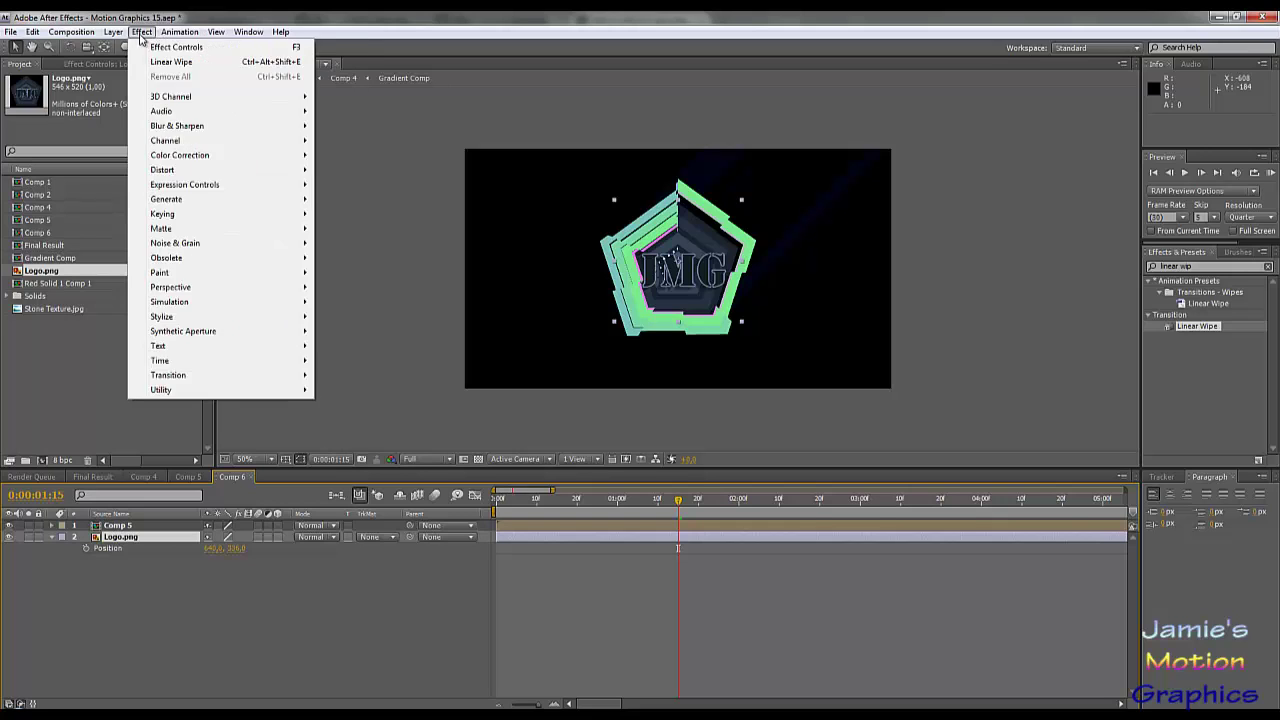
Add Stone Texture.jpg to Comp 6 behind the logo.
mouse_move(8, 34)
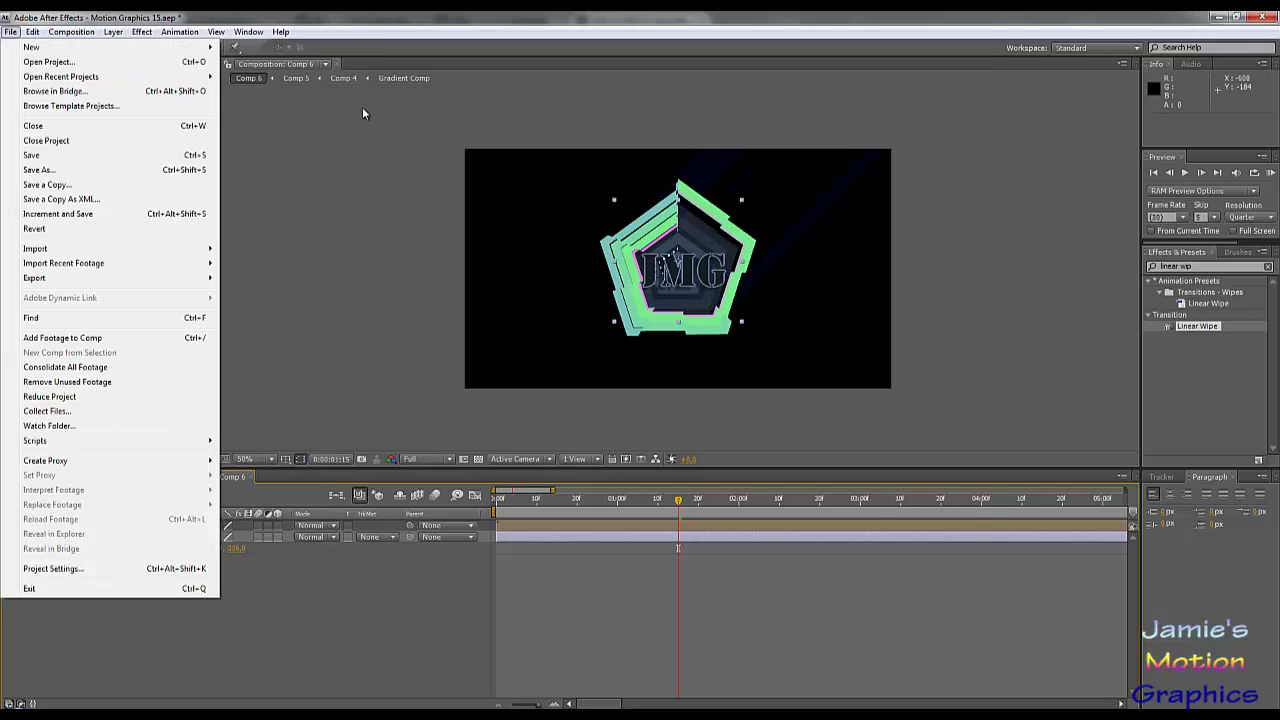
left_click(320, 196)
left_click(68, 311)
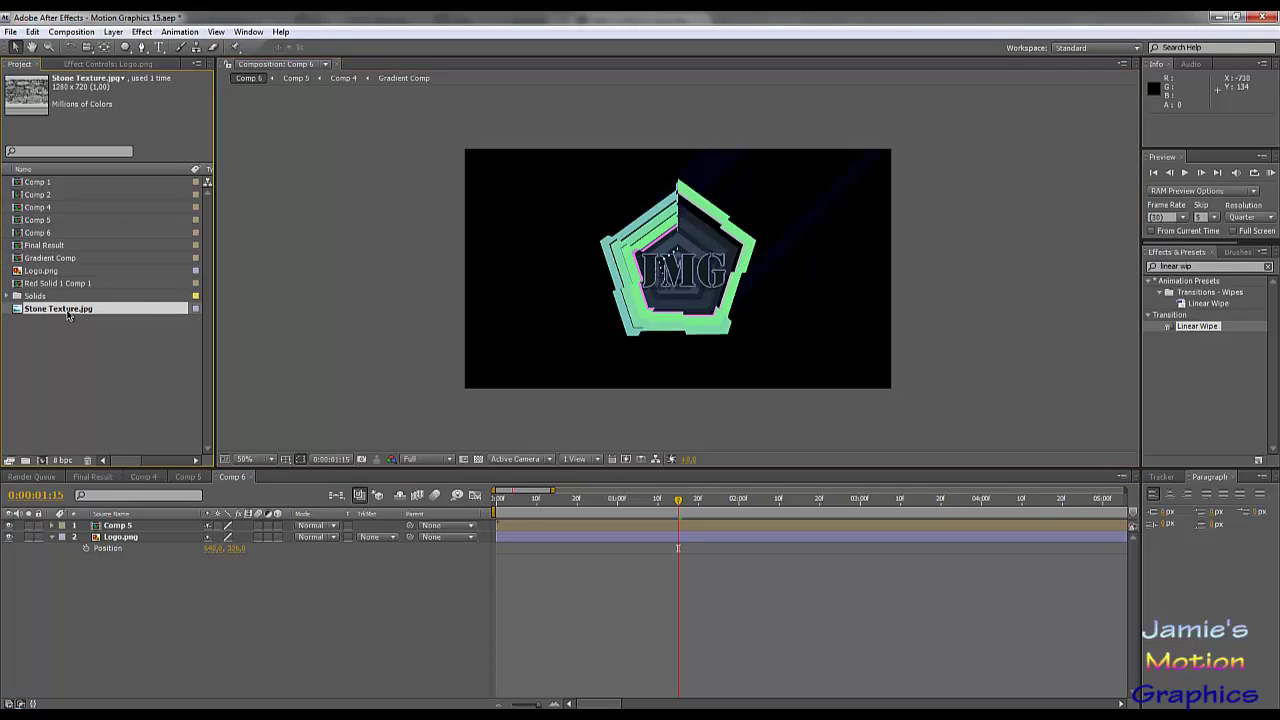
left_click_drag(60, 313, 98, 561)
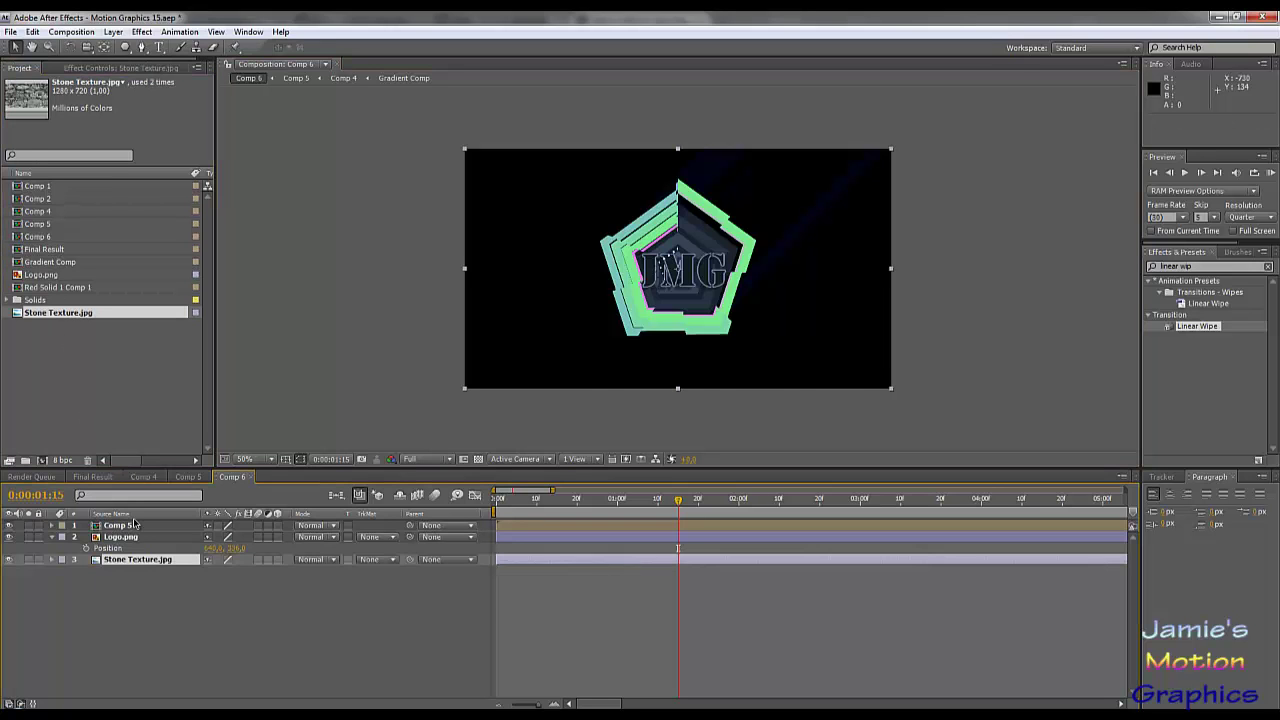
Create a new dark navy solid layer, Dark Blue Solid 1.
left_click(113, 31)
mouse_move(131, 50)
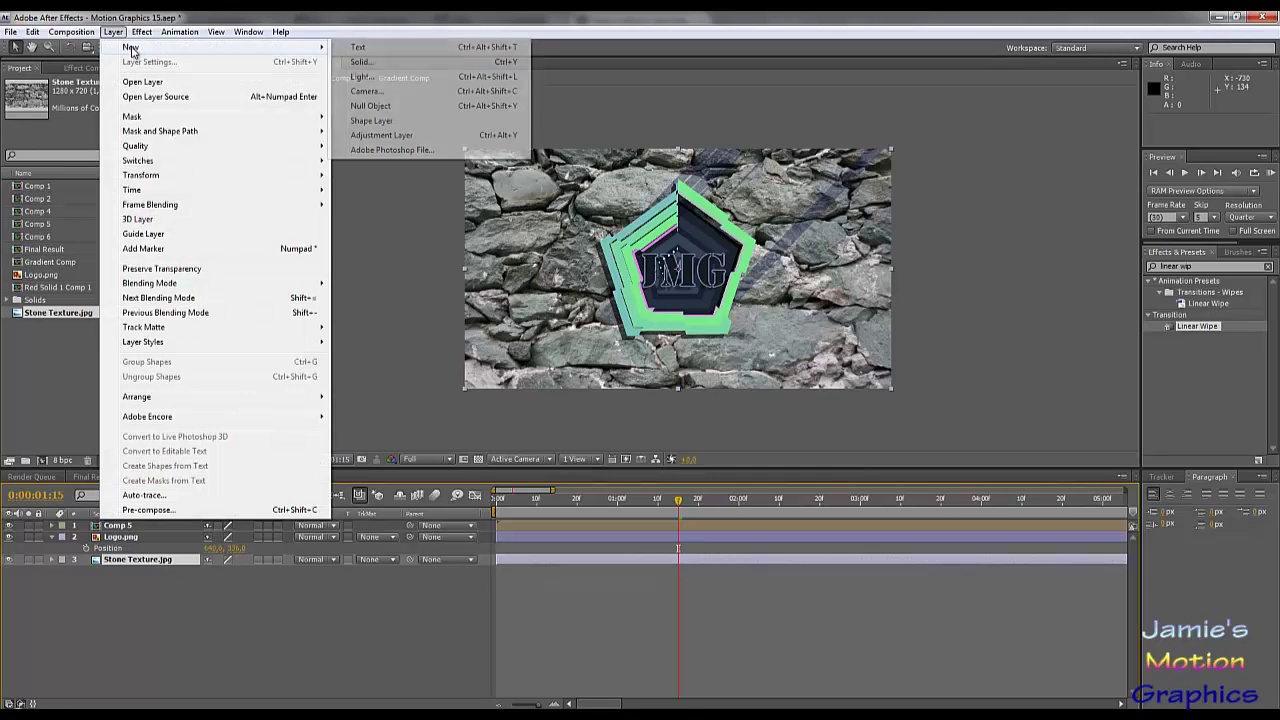
left_click(362, 61)
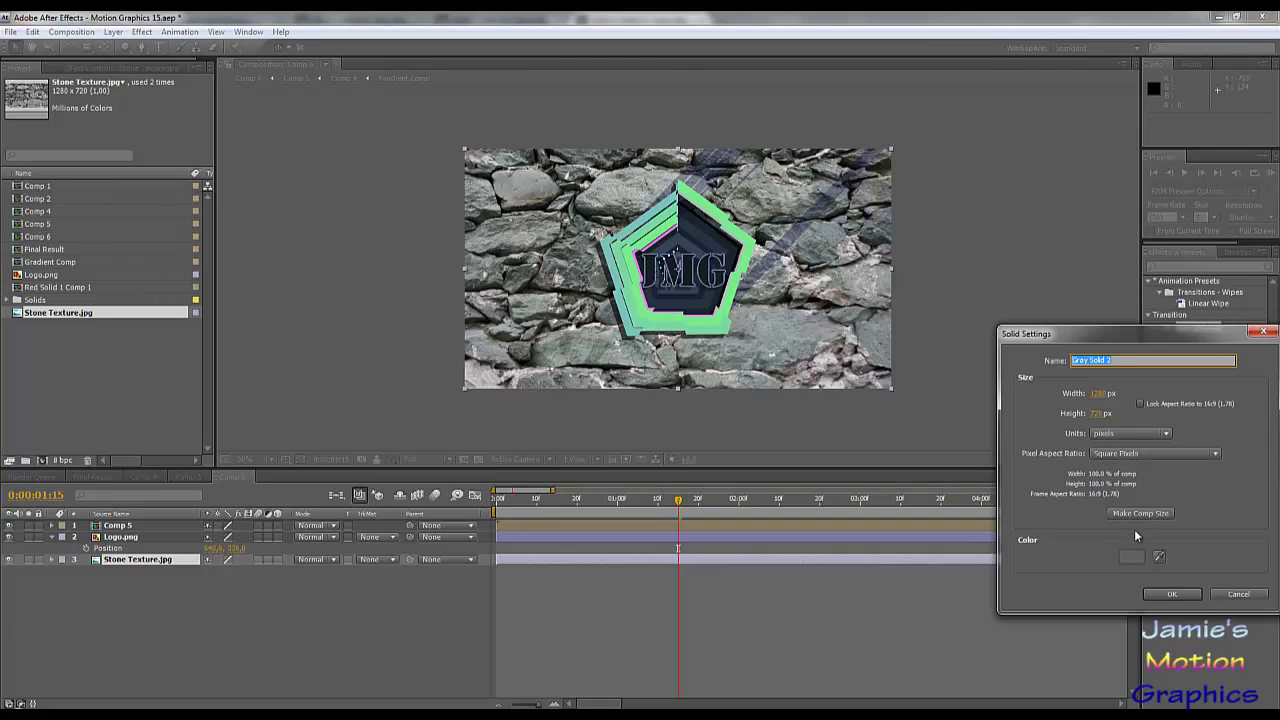
left_click(1138, 556)
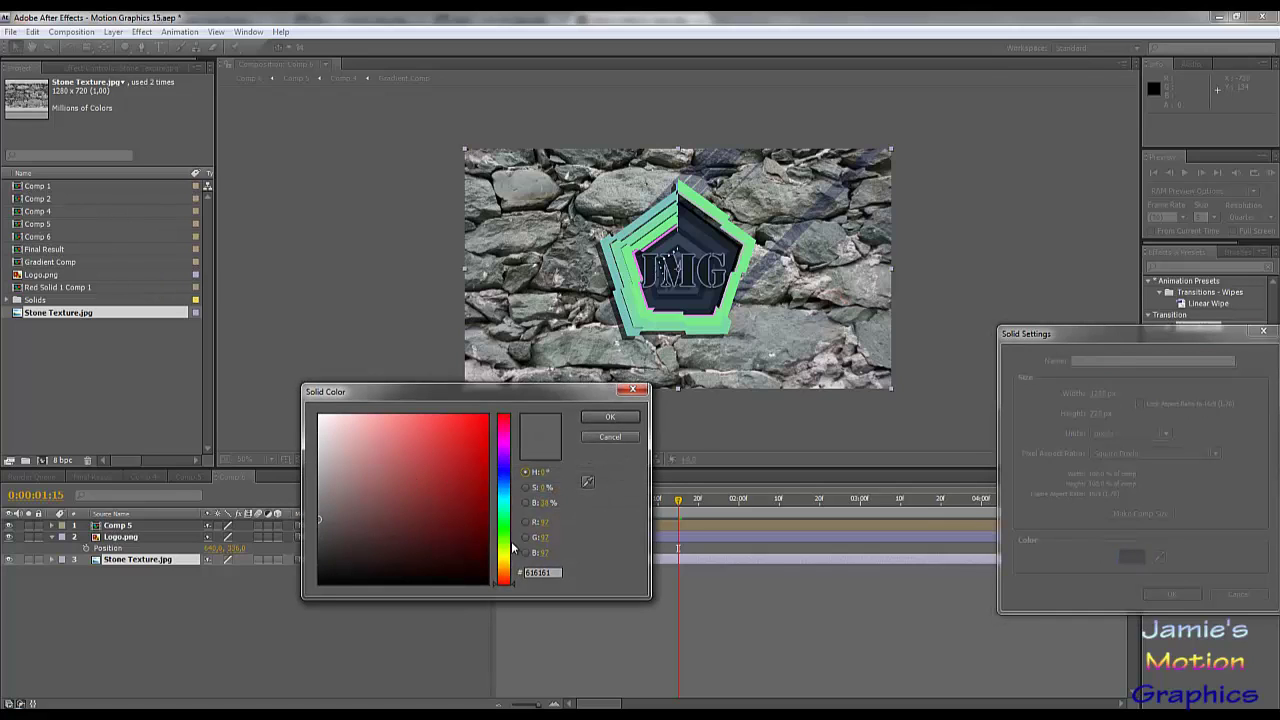
left_click(506, 483)
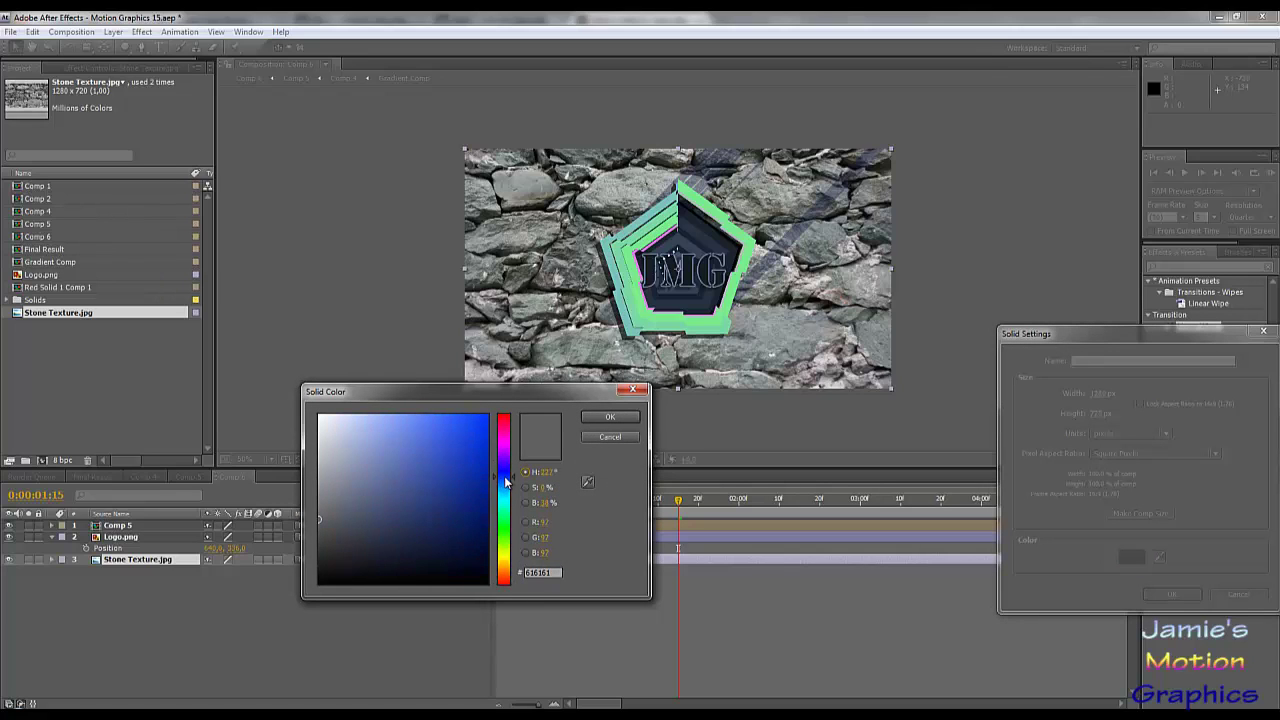
mouse_move(478, 542)
left_mouse_down()
mouse_move(390, 565)
mouse_move(380, 553)
left_mouse_up()
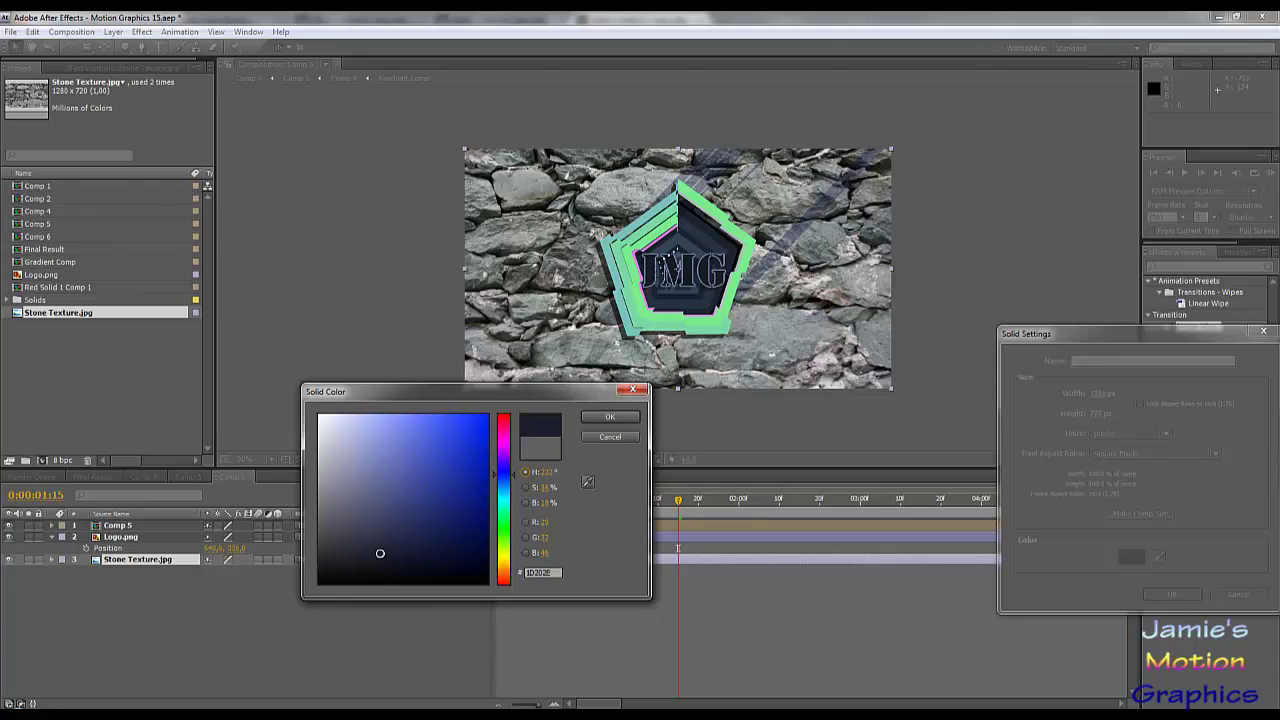
left_click(609, 417)
left_click(1172, 594)
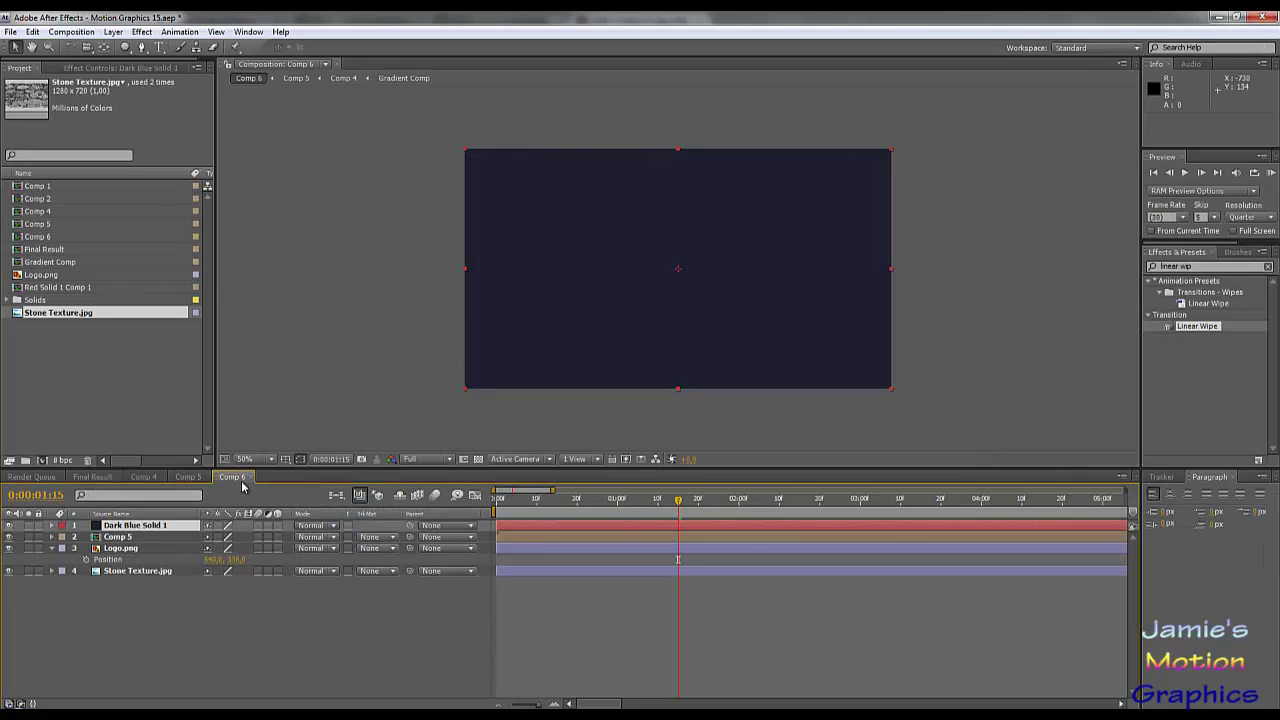
Move the dark blue solid to the bottom and set the stone texture to Multiply.
left_click_drag(122, 526, 135, 572)
left_click(308, 560)
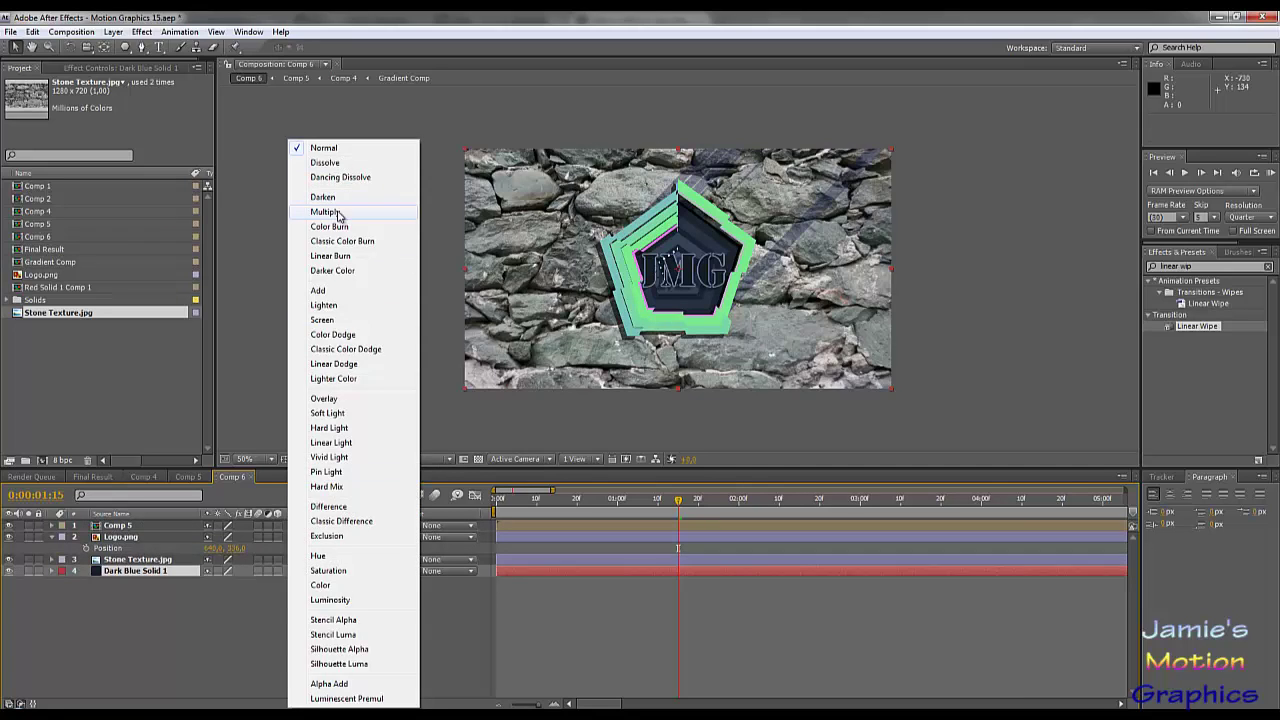
left_click(339, 214)
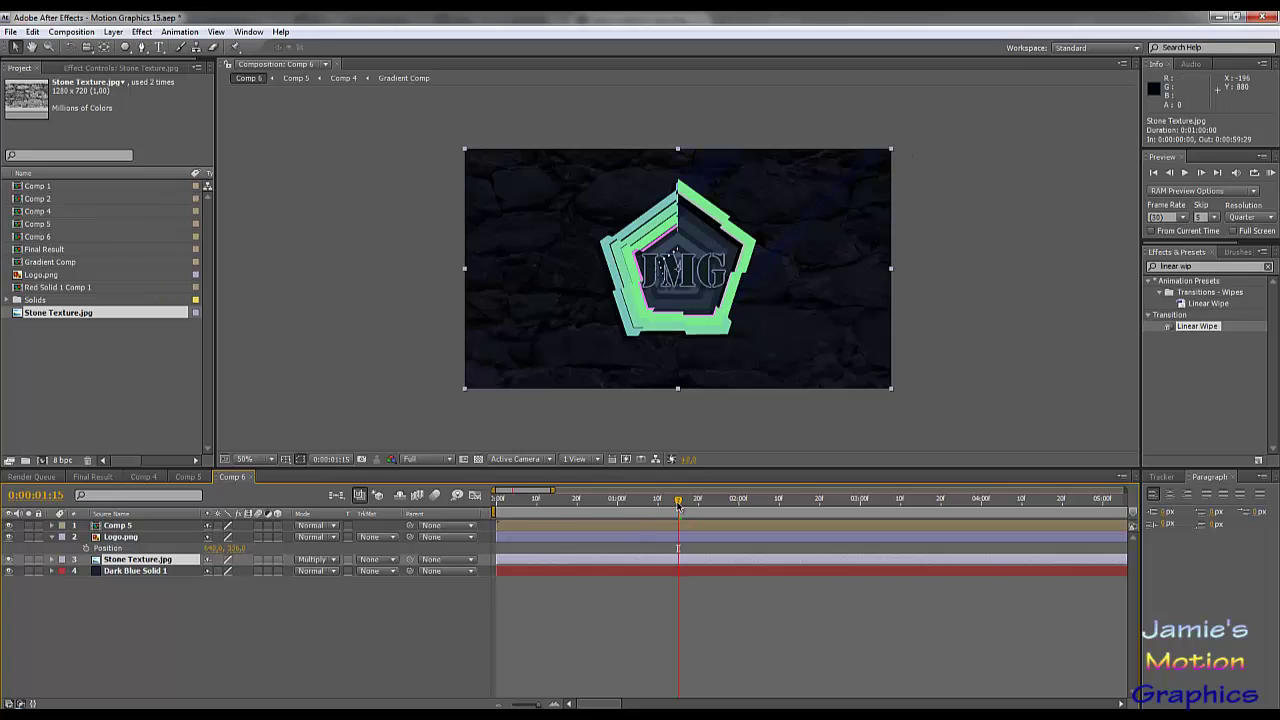
Slide the Logo.png layer later so it starts around 0:00:01:06.
left_click_drag(683, 503, 613, 528)
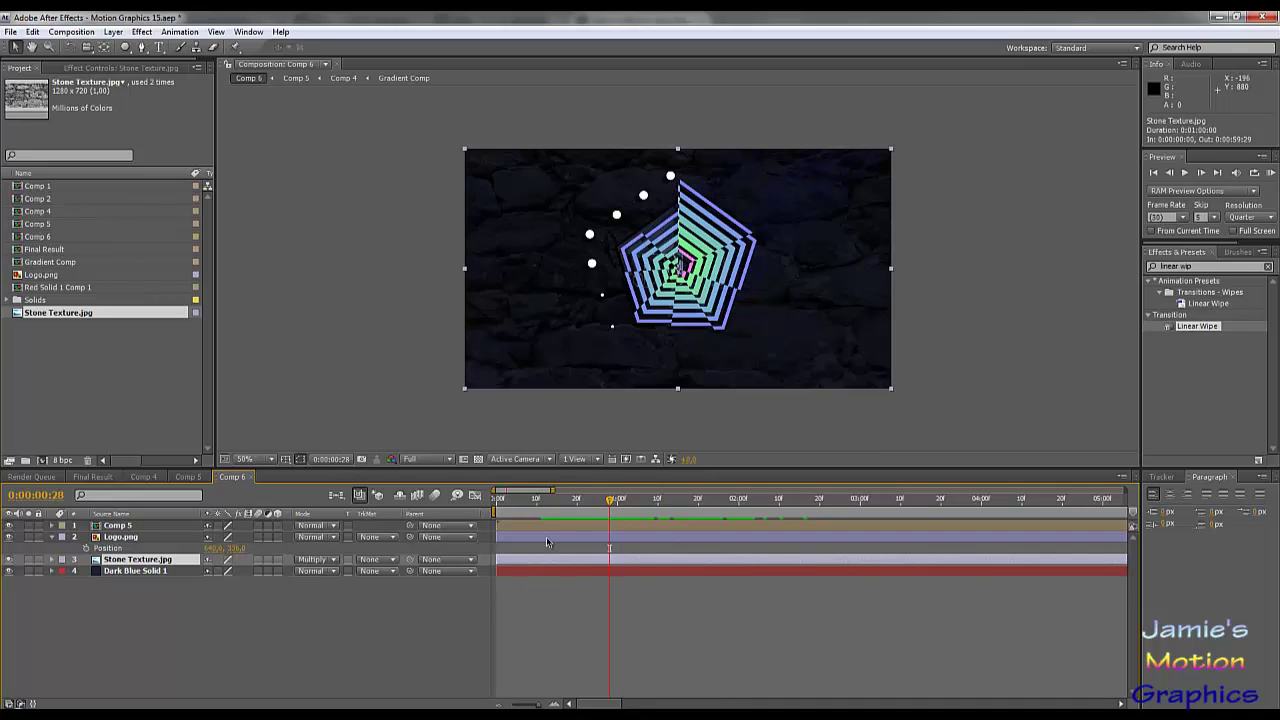
left_click_drag(528, 539, 639, 543)
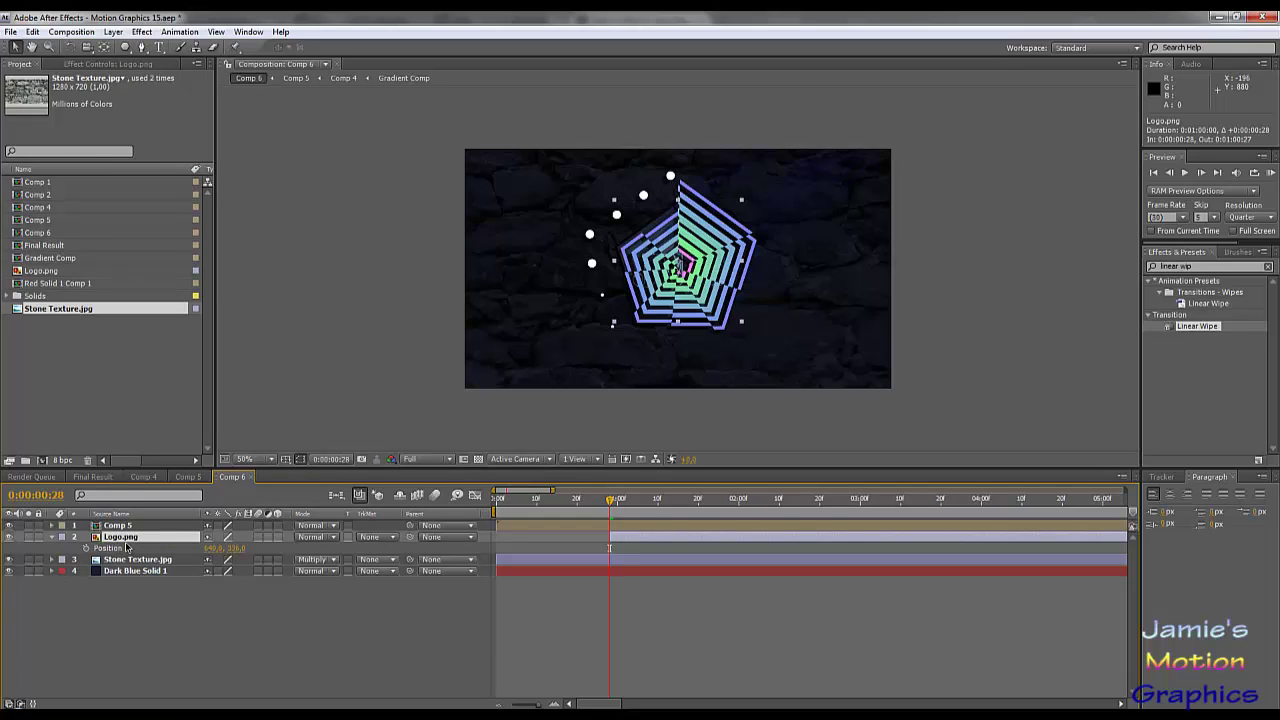
left_click(110, 64)
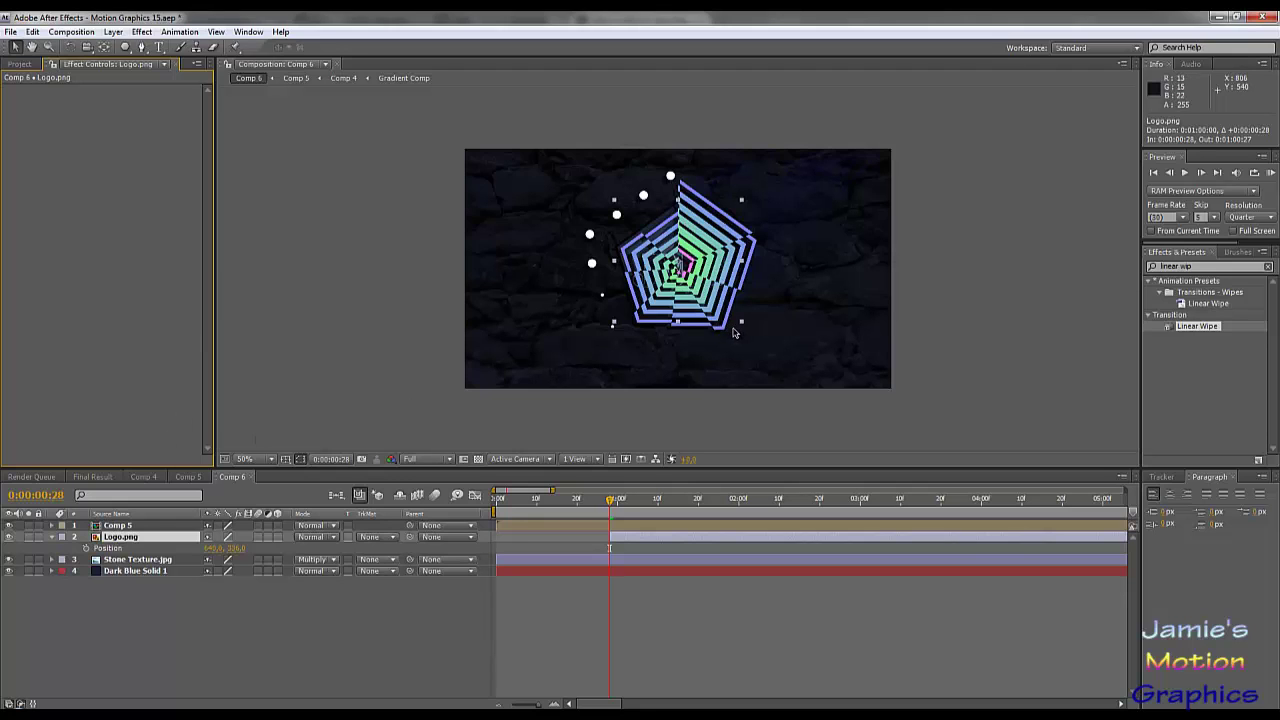
left_click_drag(612, 503, 642, 502)
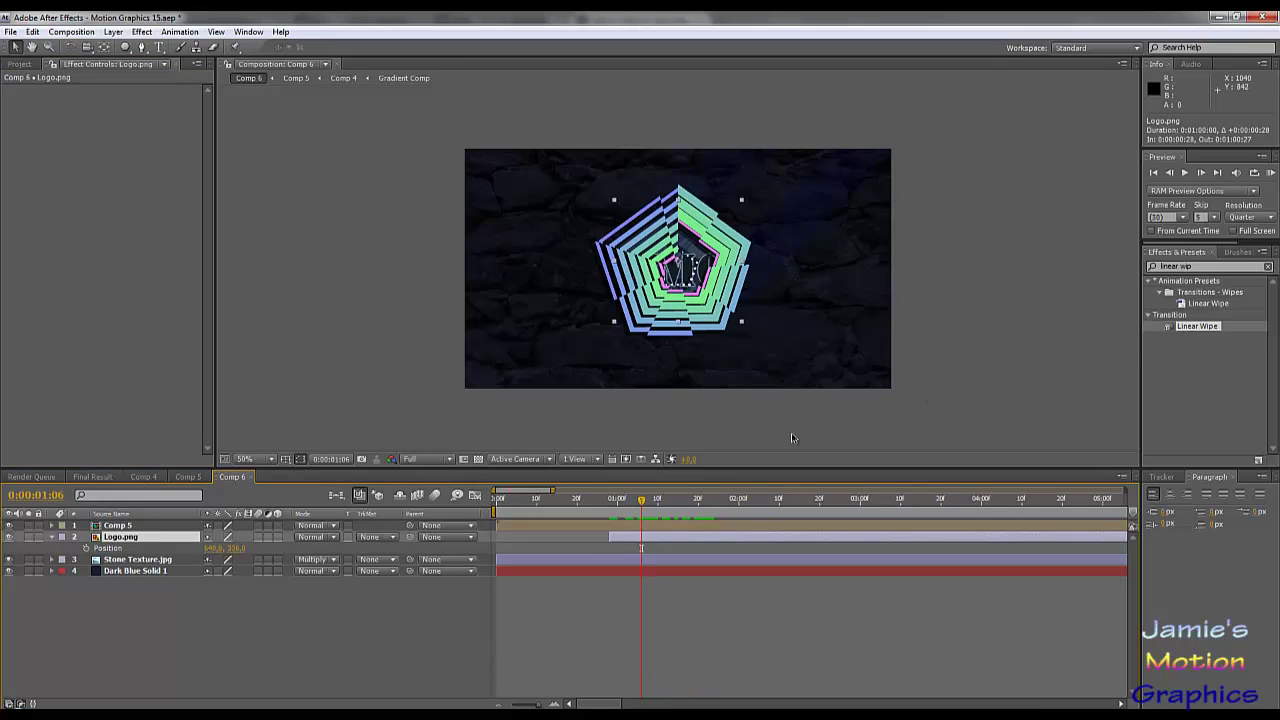
left_click_drag(643, 538, 684, 545)
Find Radial Wipe by searching 'radial w' and apply it to the Logo.png layer.
key("ctrl+5")
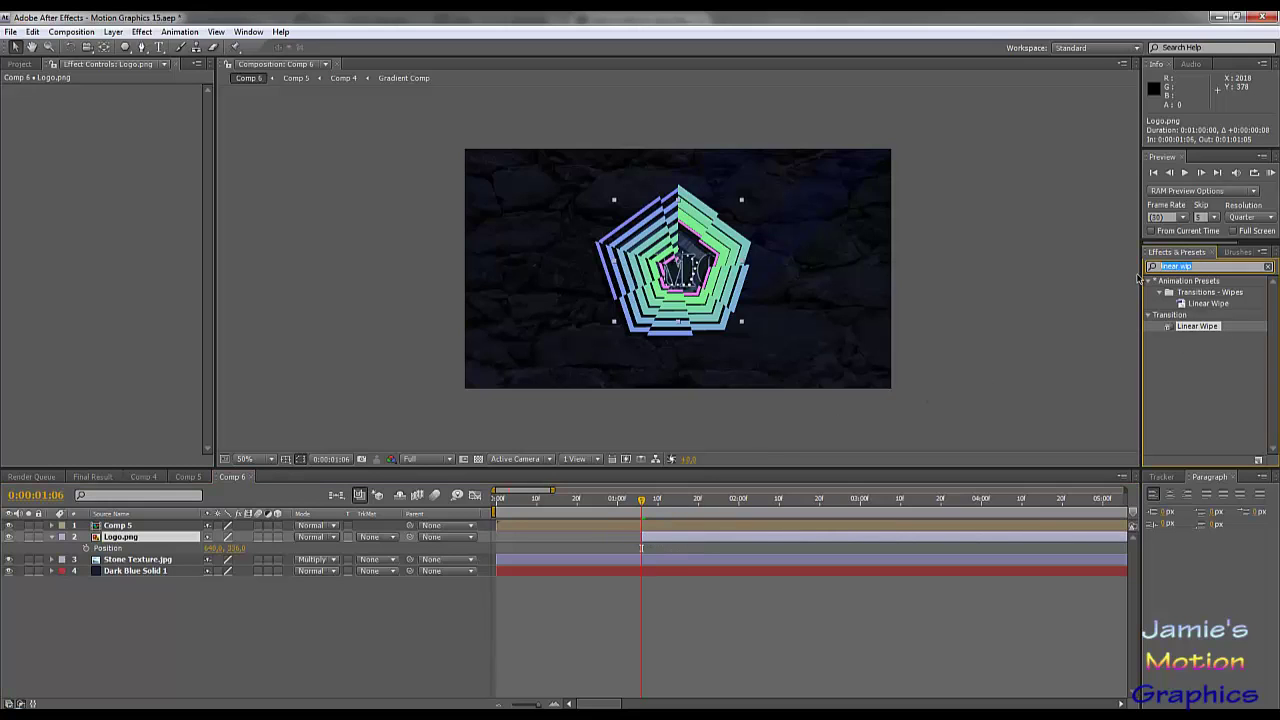
type("wipe")
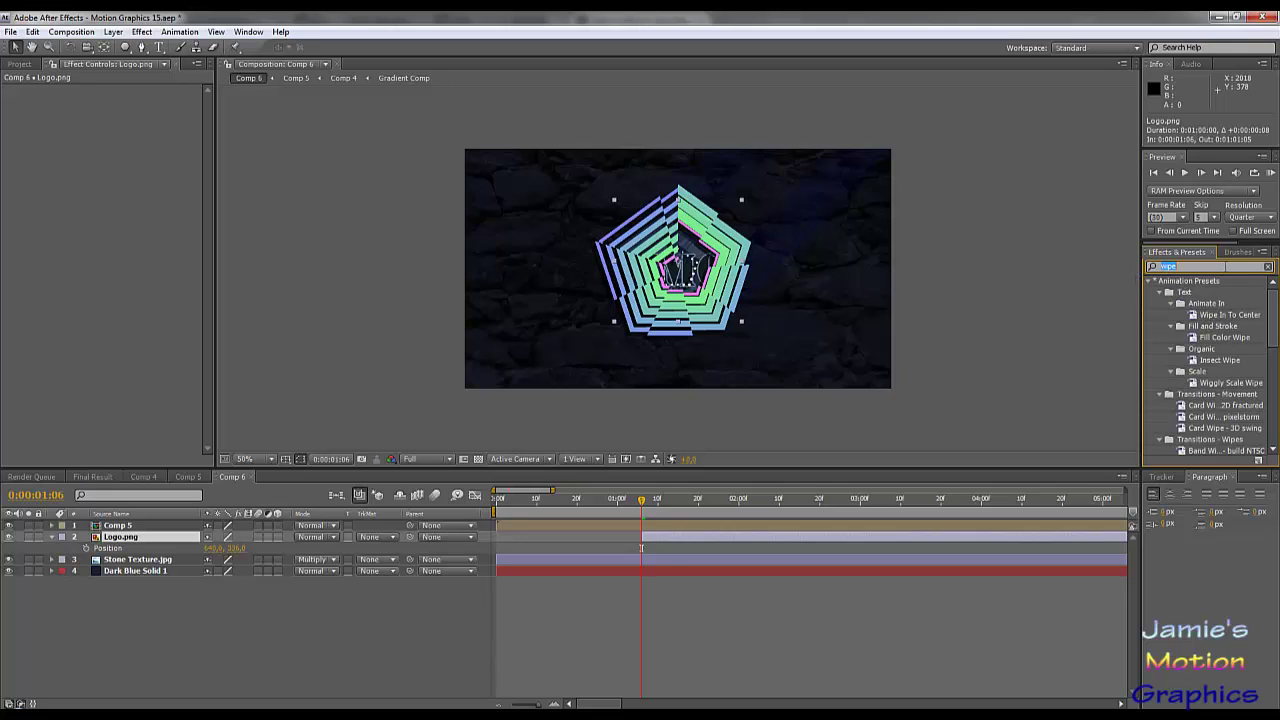
type("r")
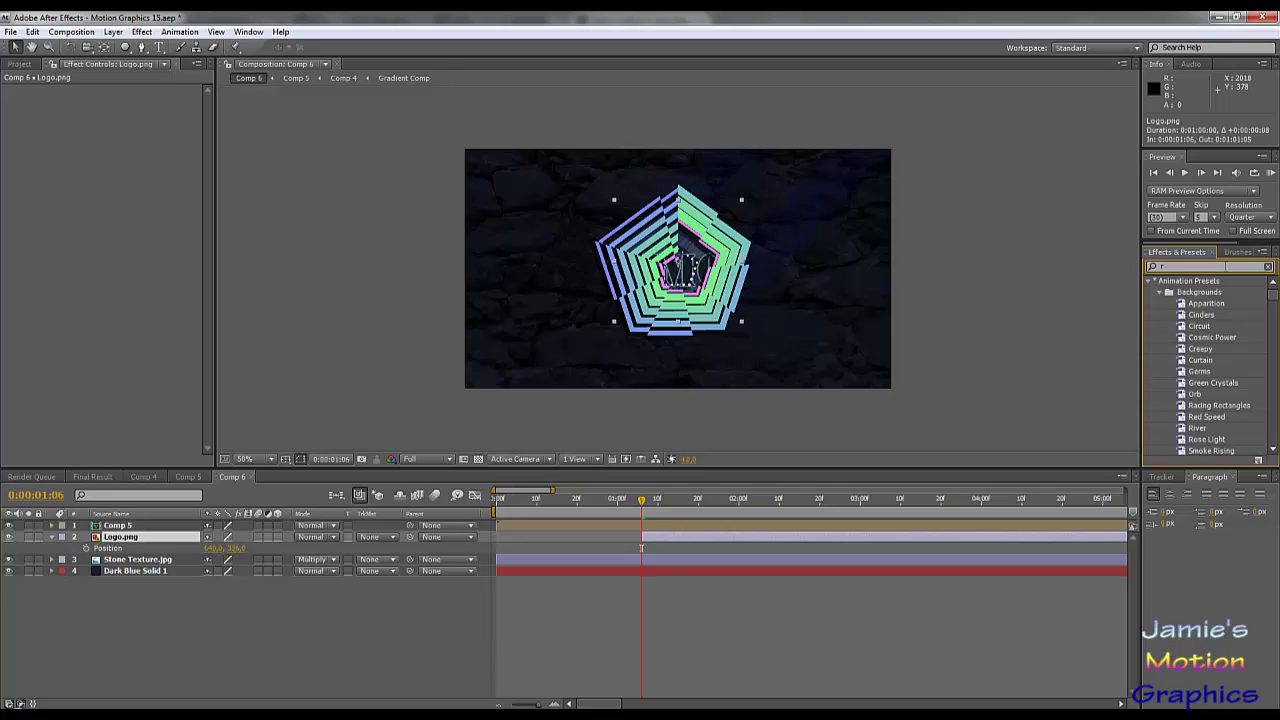
type("adial")
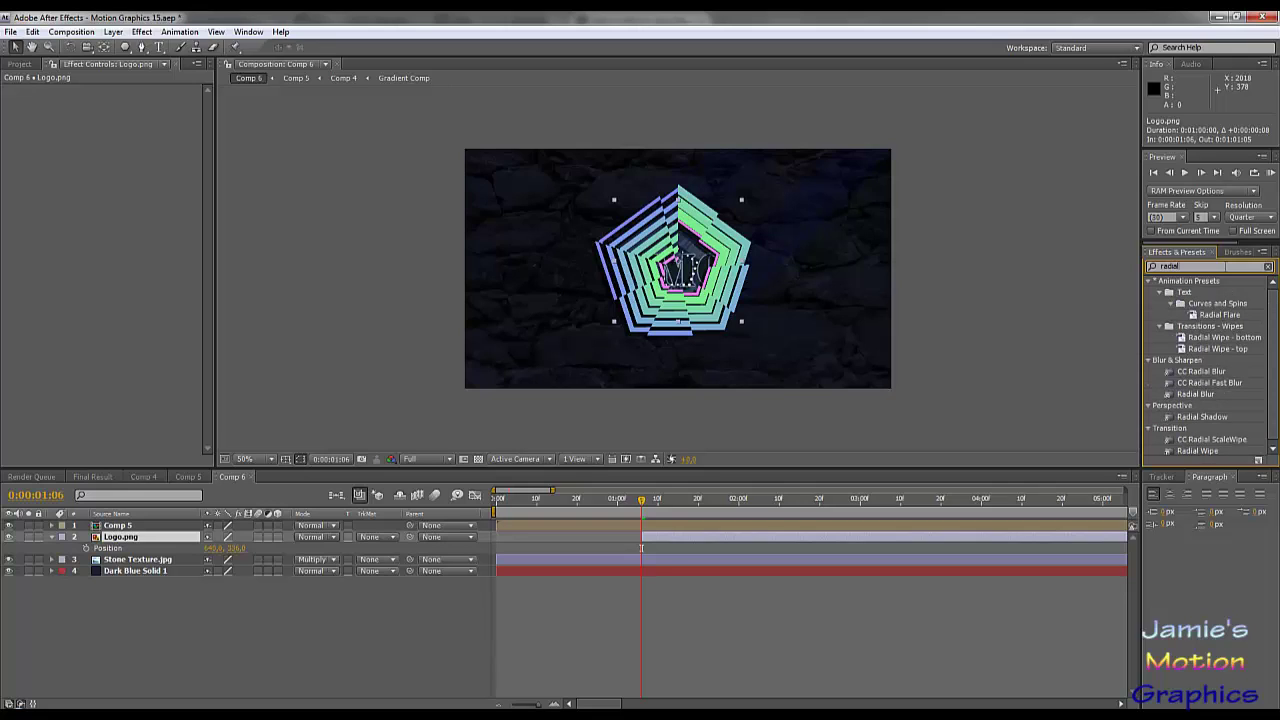
type(" w")
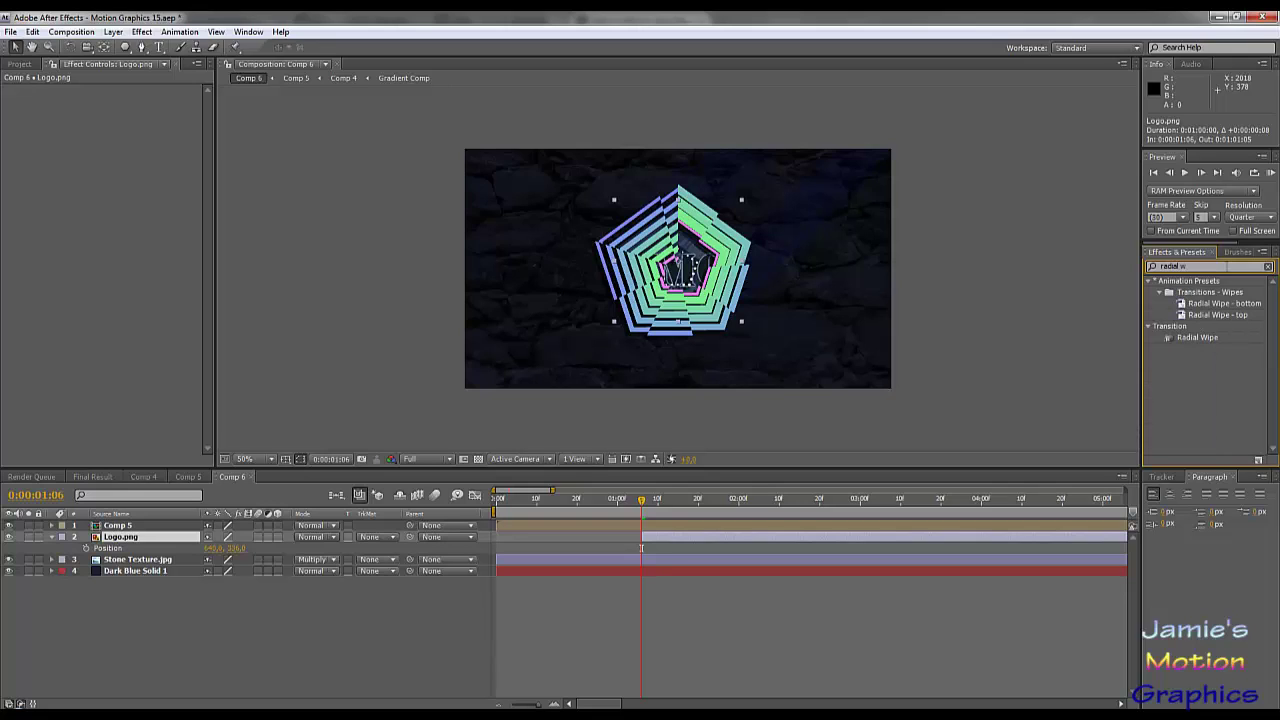
left_click_drag(1197, 337, 120, 540)
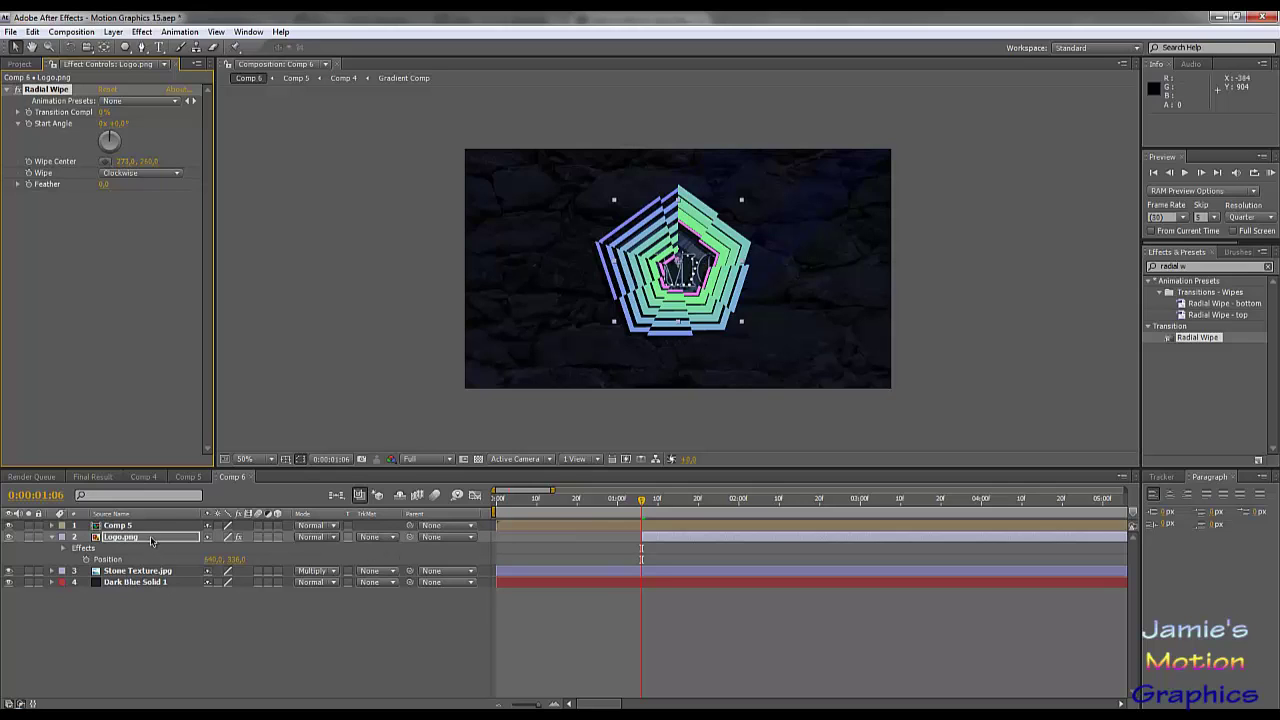
Move Logo.png above Comp 5 and keyframe Transition Completion 100% at 1:06, 0% at 2:00.
left_click_drag(132, 538, 125, 521)
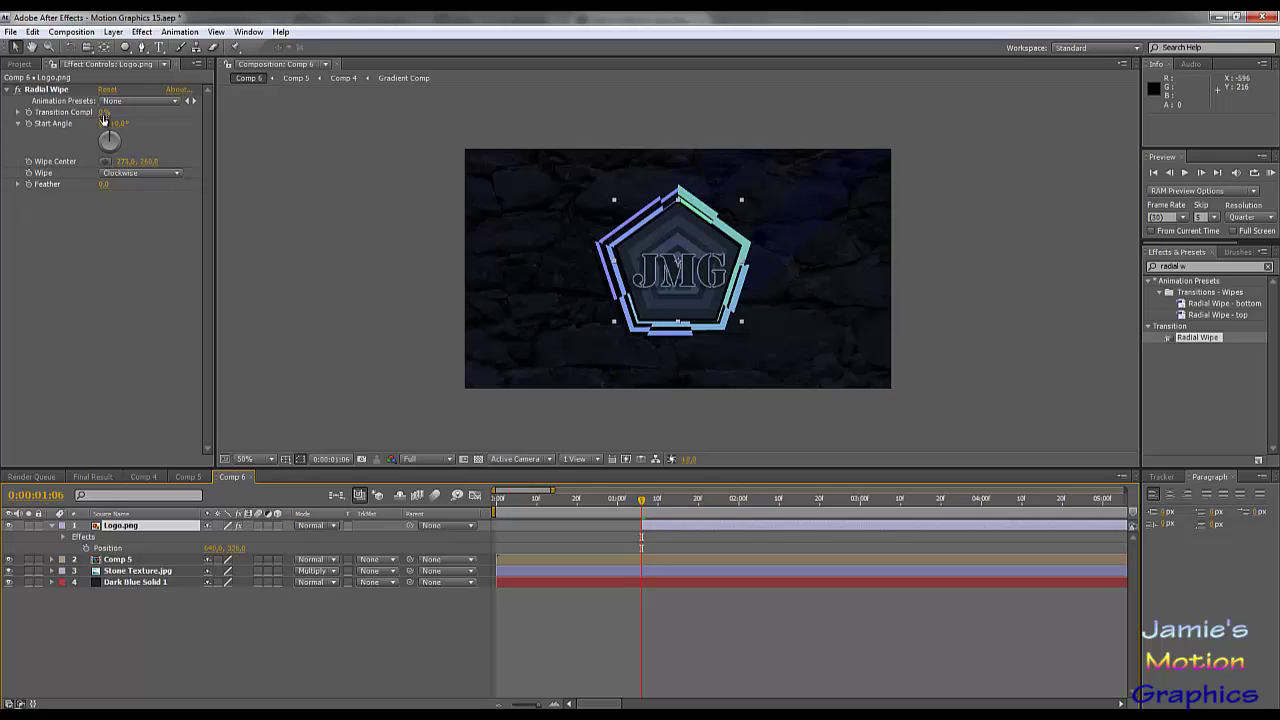
left_click_drag(102, 112, 324, 128)
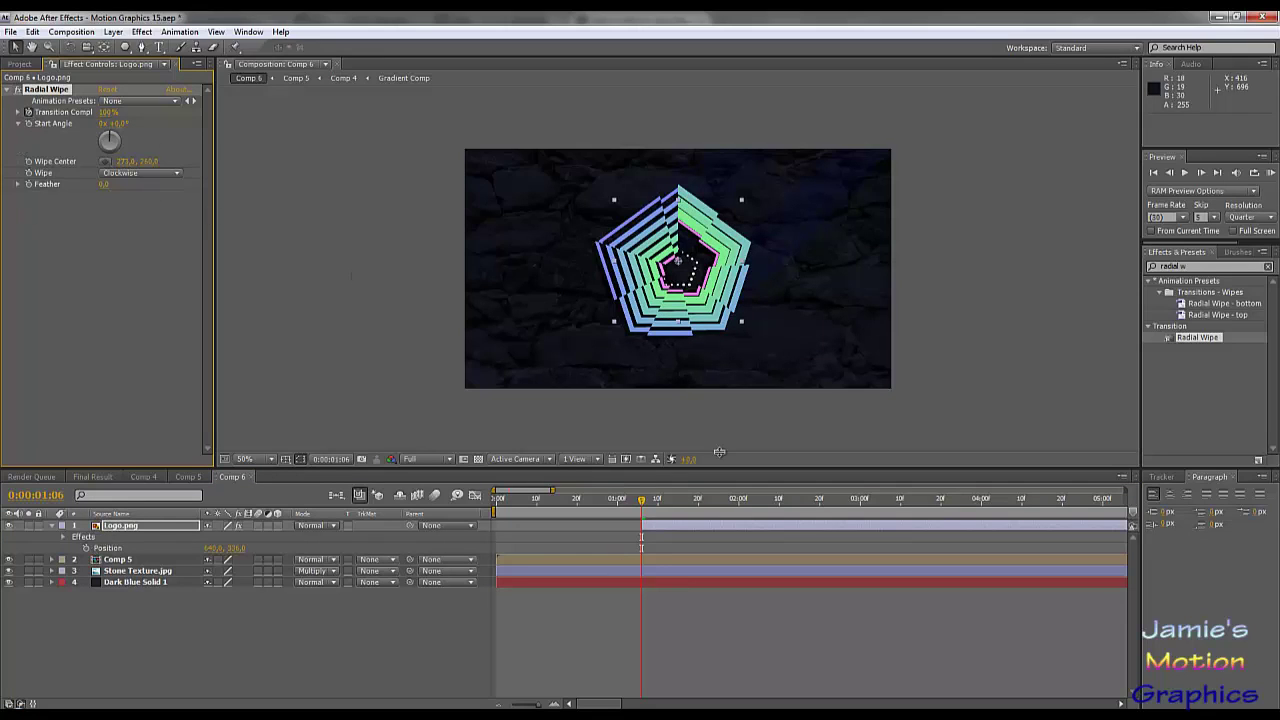
left_click_drag(642, 503, 738, 519)
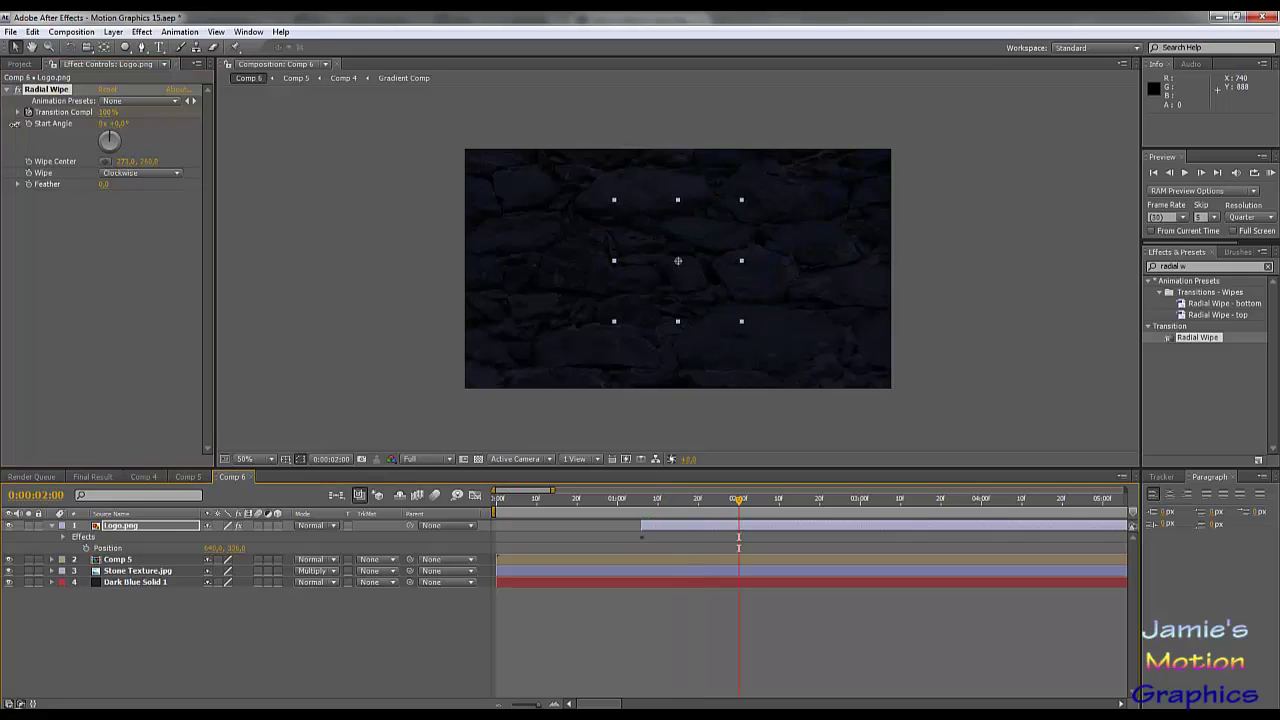
left_click_drag(105, 112, 3, 162)
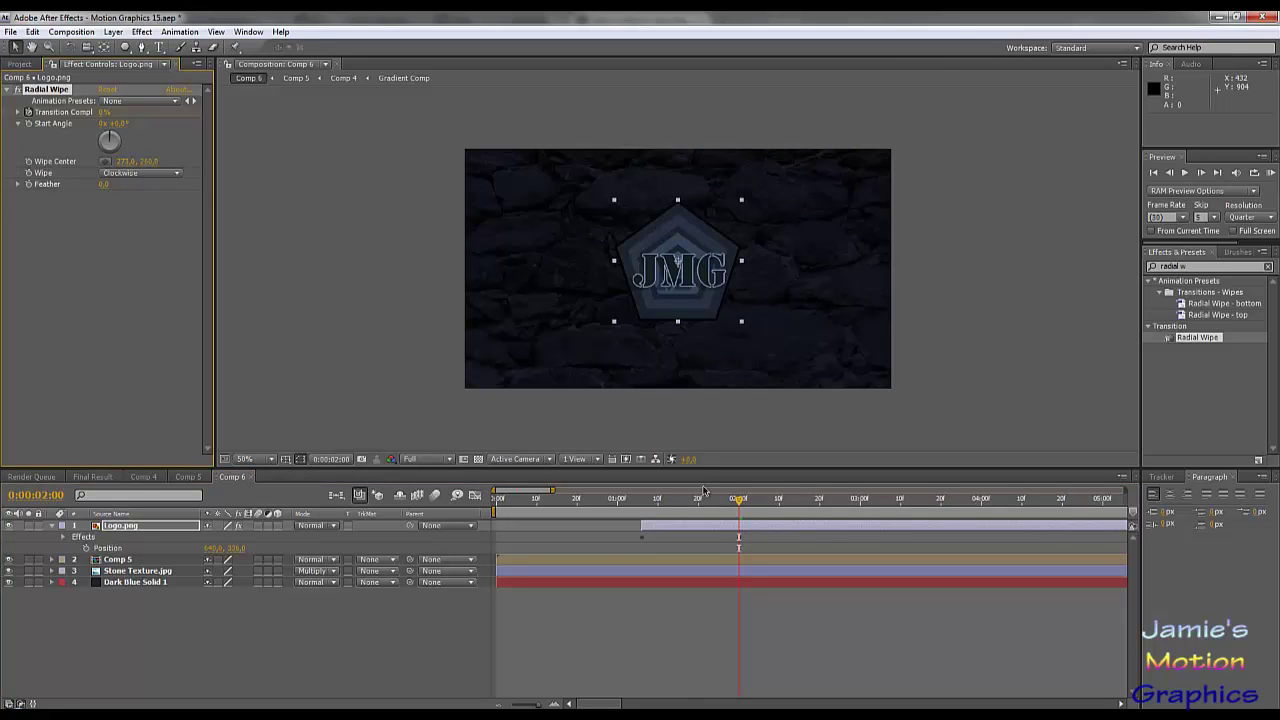
Preview and scrub through the logo's radial wipe reveal to check it.
left_click_drag(703, 490, 597, 497)
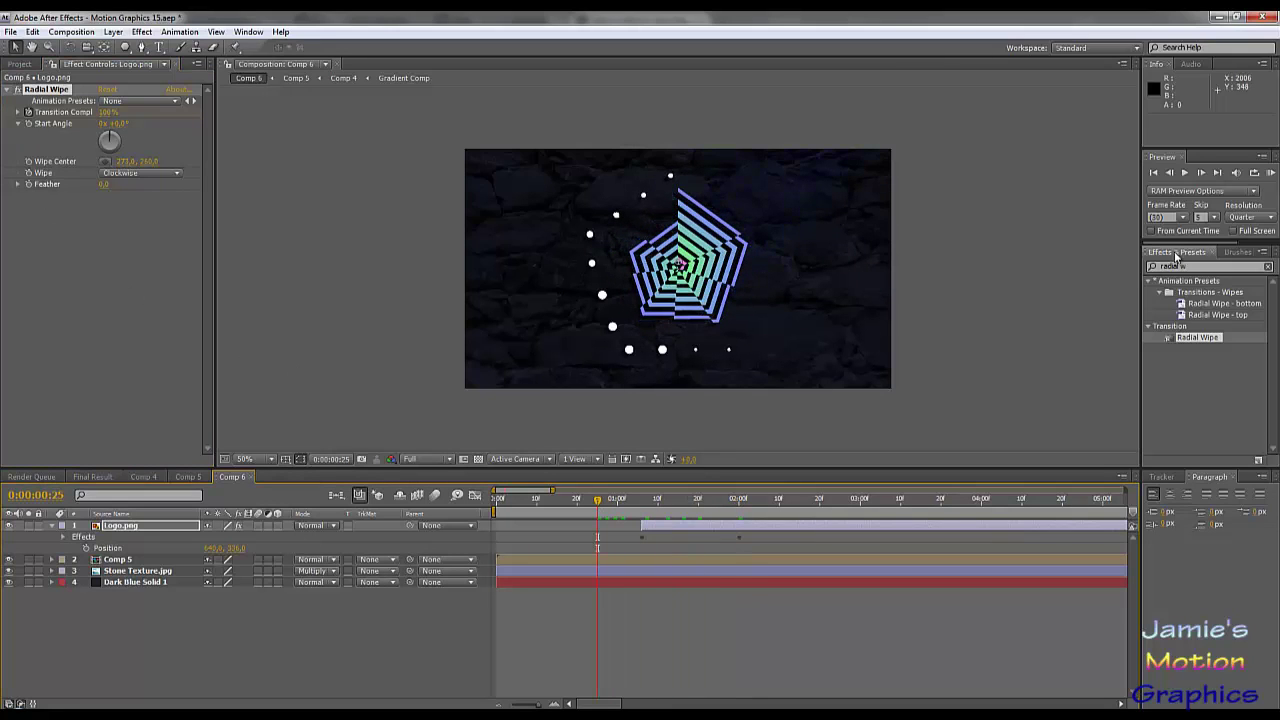
left_click(1185, 173)
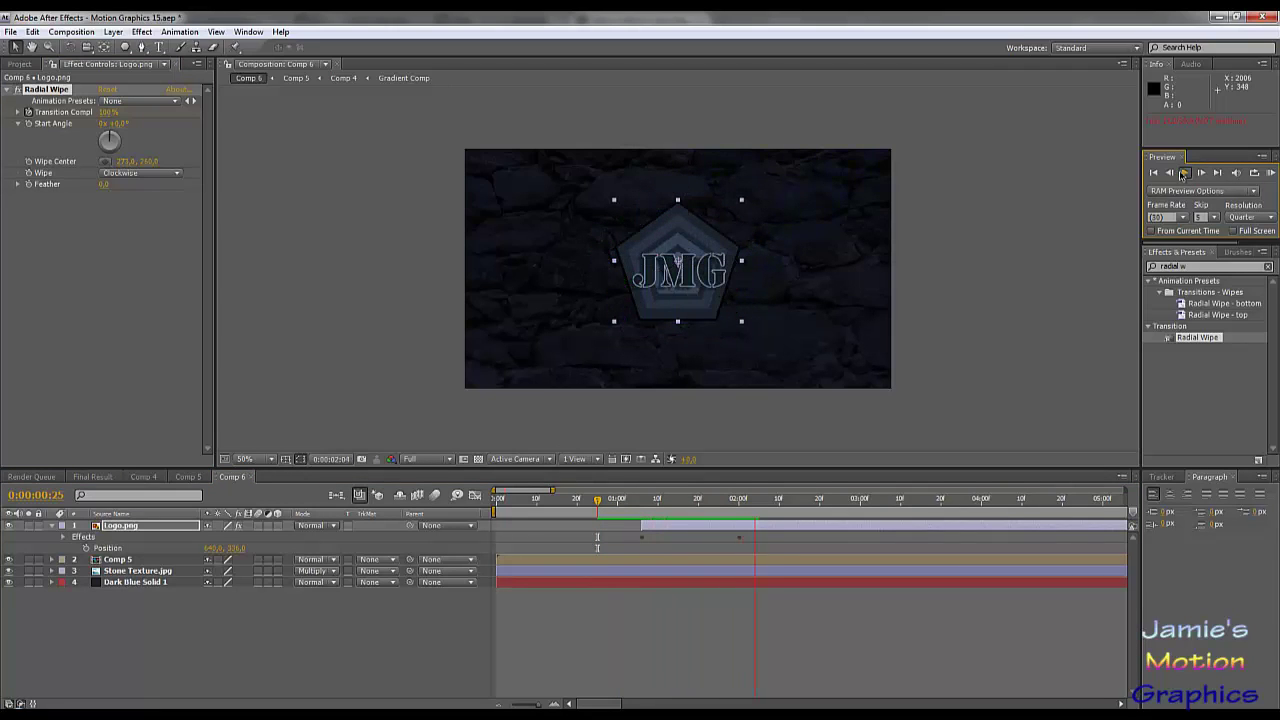
left_click(717, 499)
left_click_drag(717, 499, 739, 520)
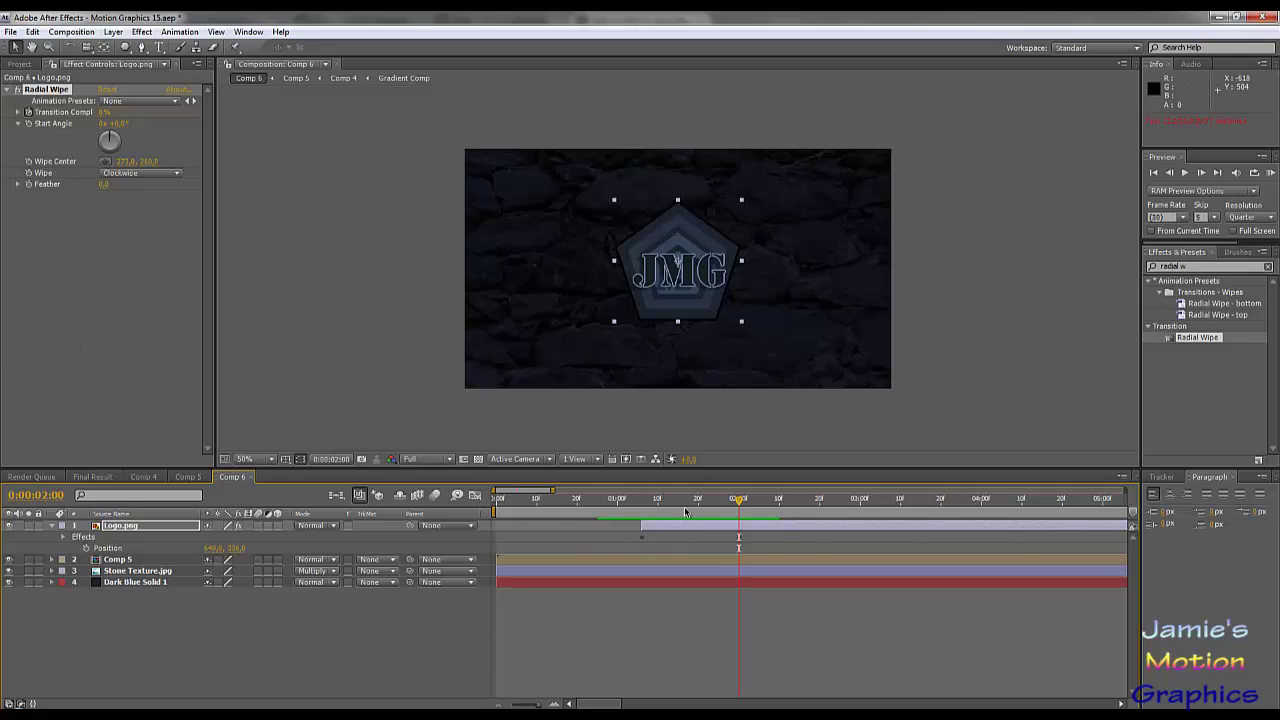
Make Logo.png a 3D layer and set its Y Rotation to 180° to mirror it.
left_click(278, 527)
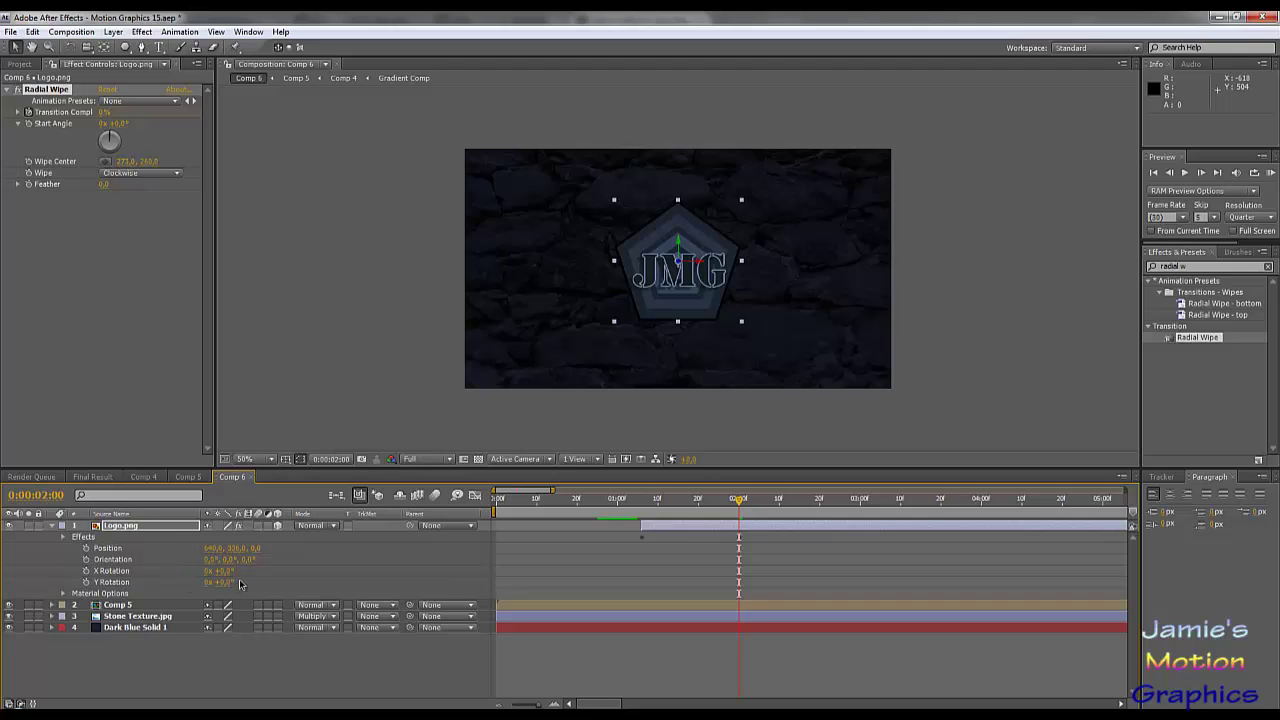
key("r")
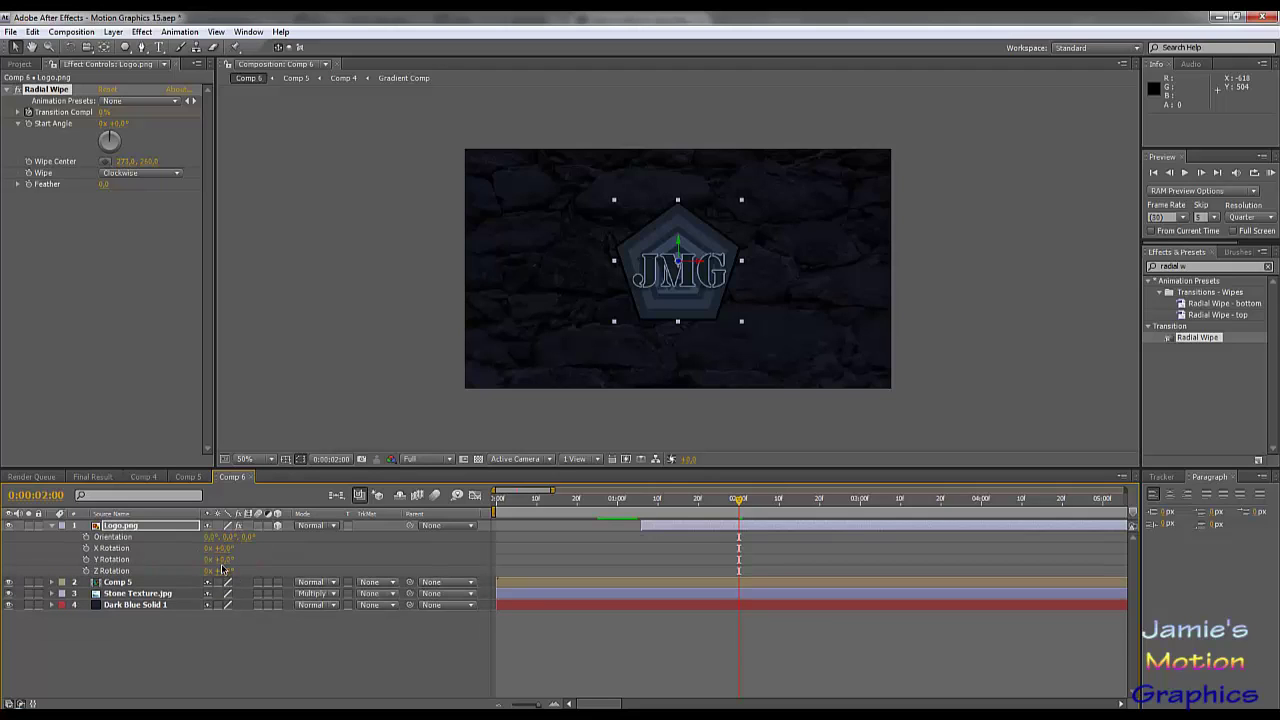
left_click(224, 560)
type("180")
key("Return")
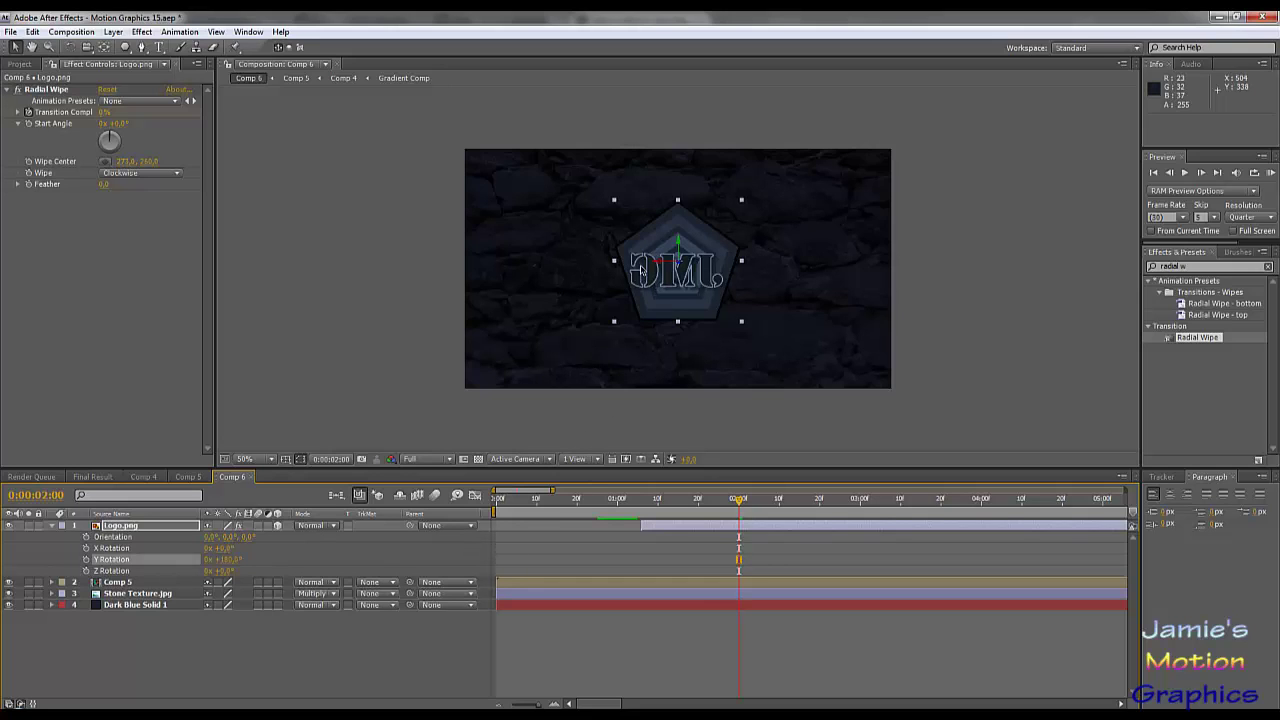
mouse_move(722, 510)
left_mouse_down()
mouse_move(645, 512)
mouse_move(745, 514)
mouse_move(616, 514)
mouse_move(740, 523)
left_mouse_up()
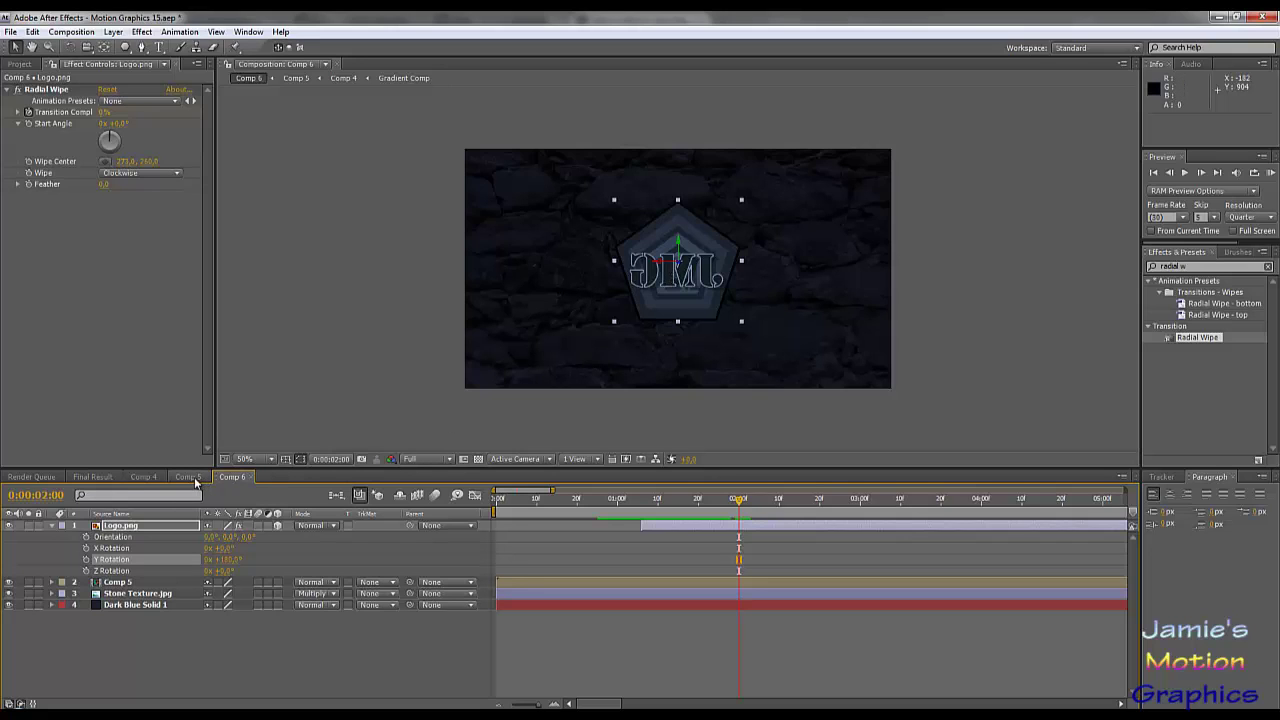
Play the Final Result comp preview from the start, stopping around 0:00:02:10.
left_click(92, 477)
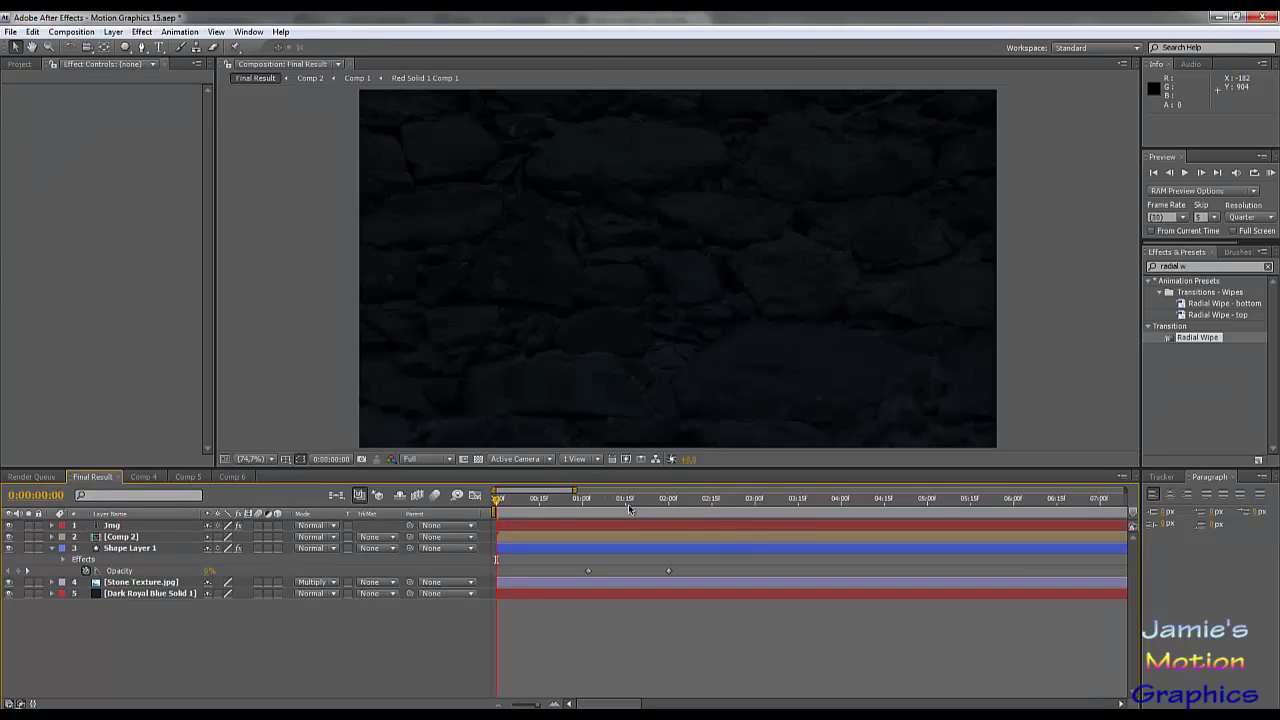
left_click(1186, 172)
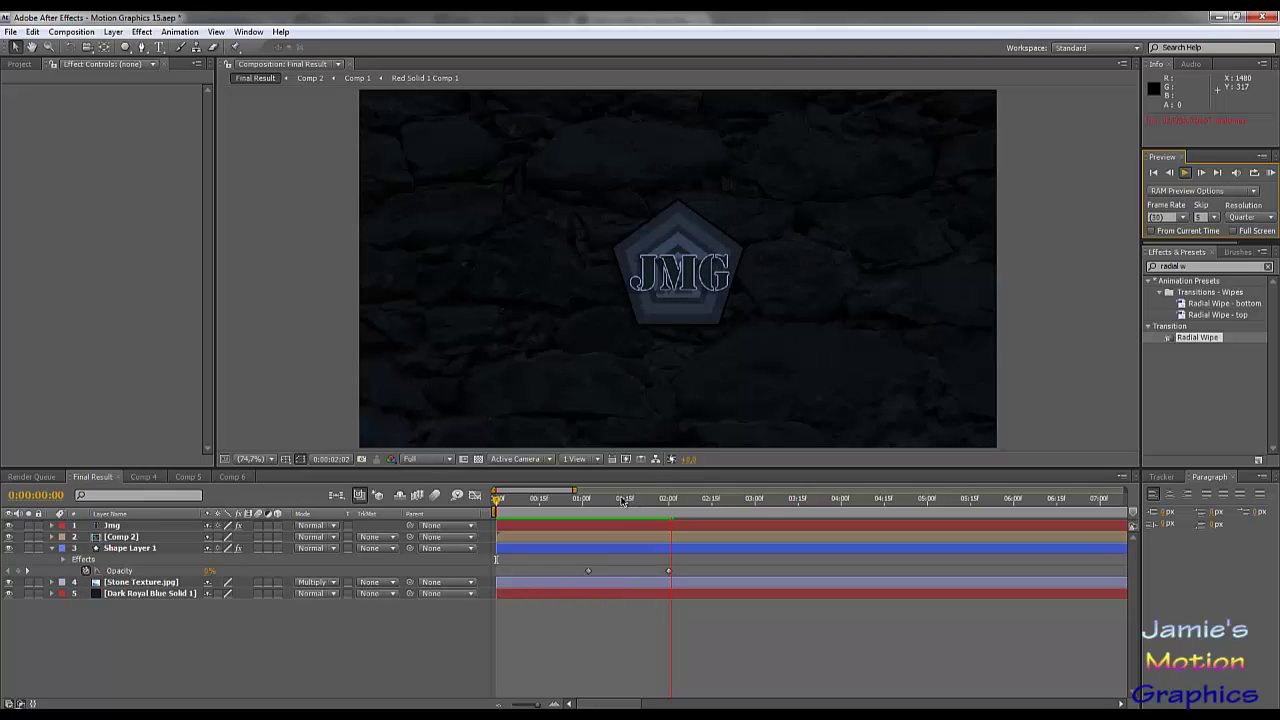
left_click(498, 506)
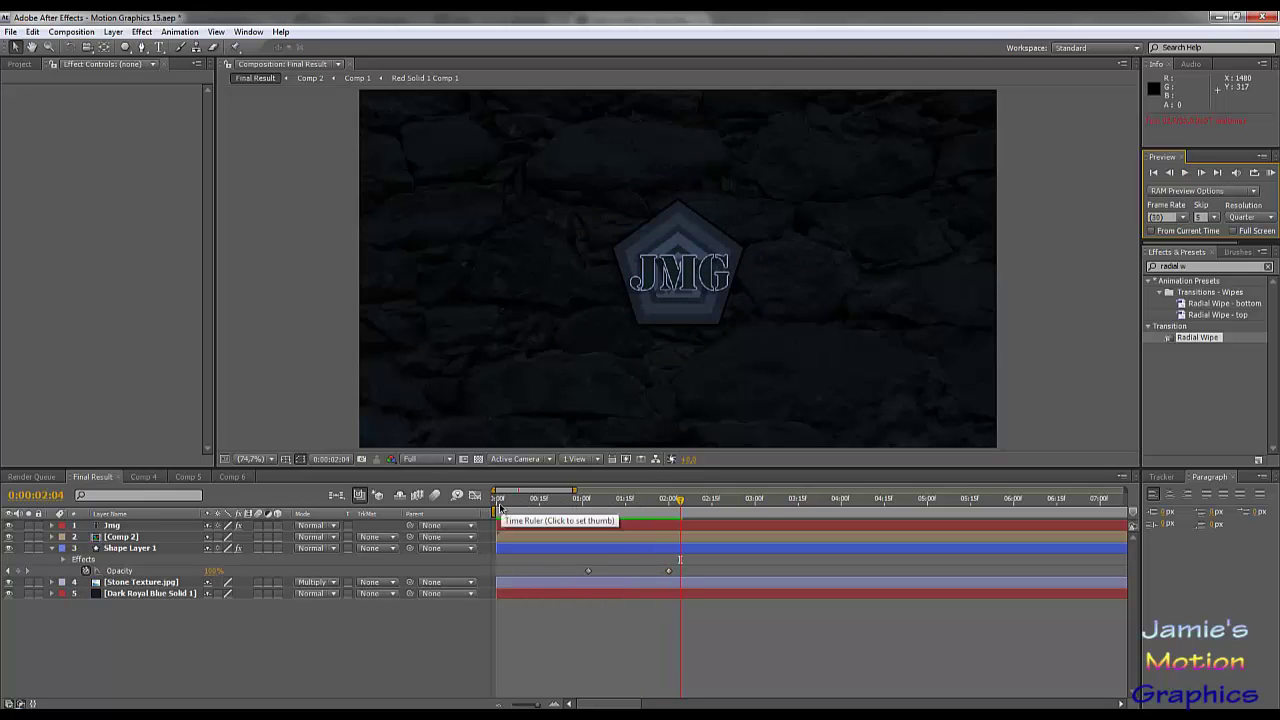
left_click(498, 506)
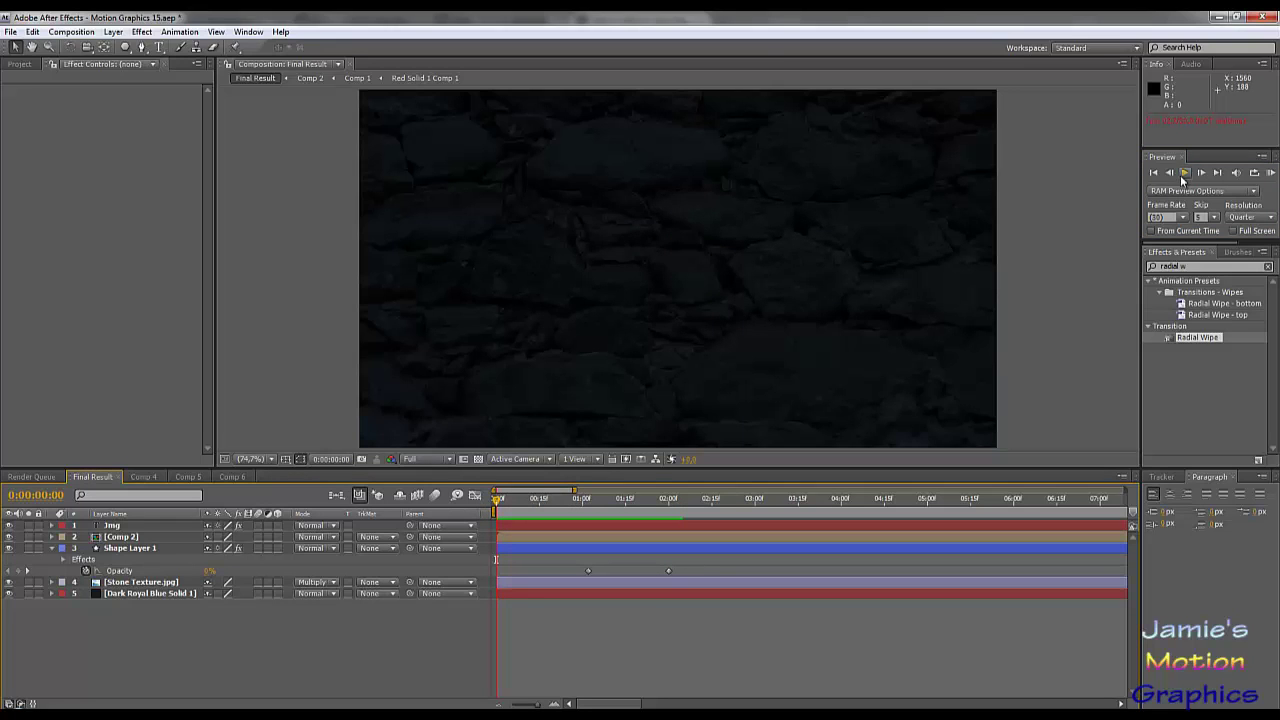
left_click(1184, 173)
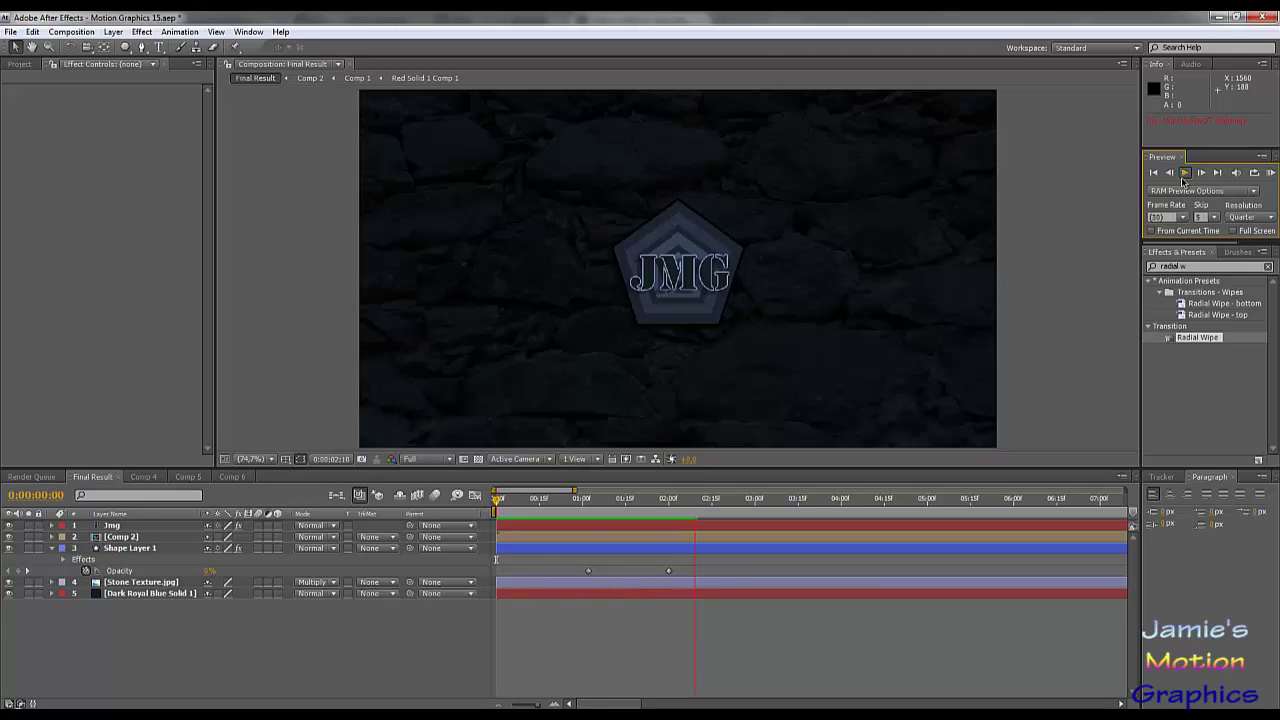
left_click(1184, 176)
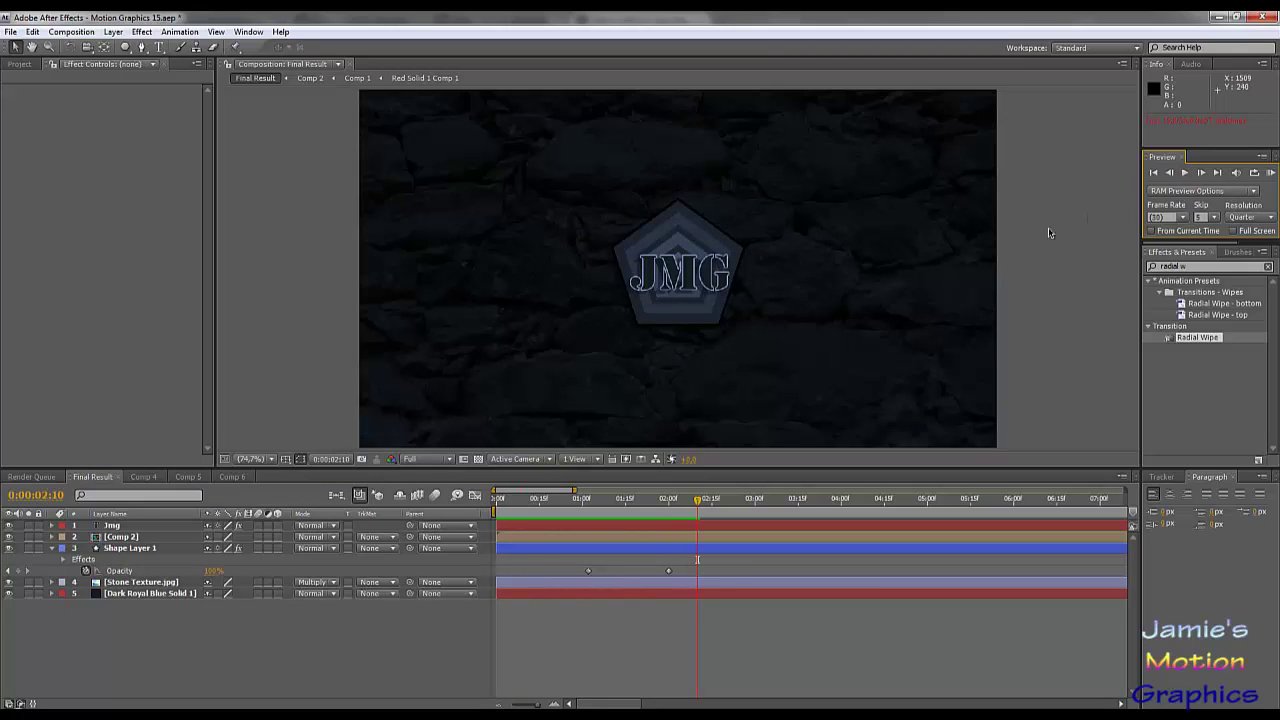
Hide Comp 2 and Shape Layer 1 while scrubbing to inspect the pentagon animation.
left_click(124, 549)
left_click_drag(697, 500, 589, 524)
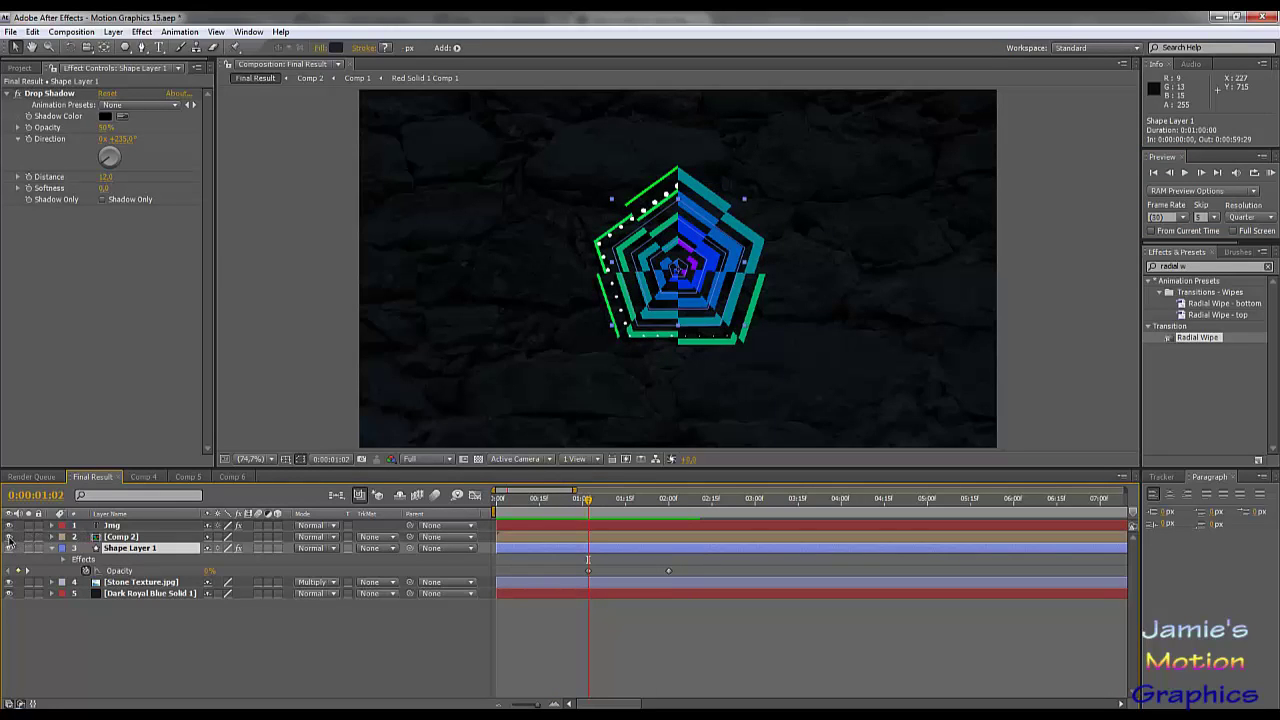
left_click(9, 537)
left_click_drag(587, 500, 543, 500)
left_click(506, 547)
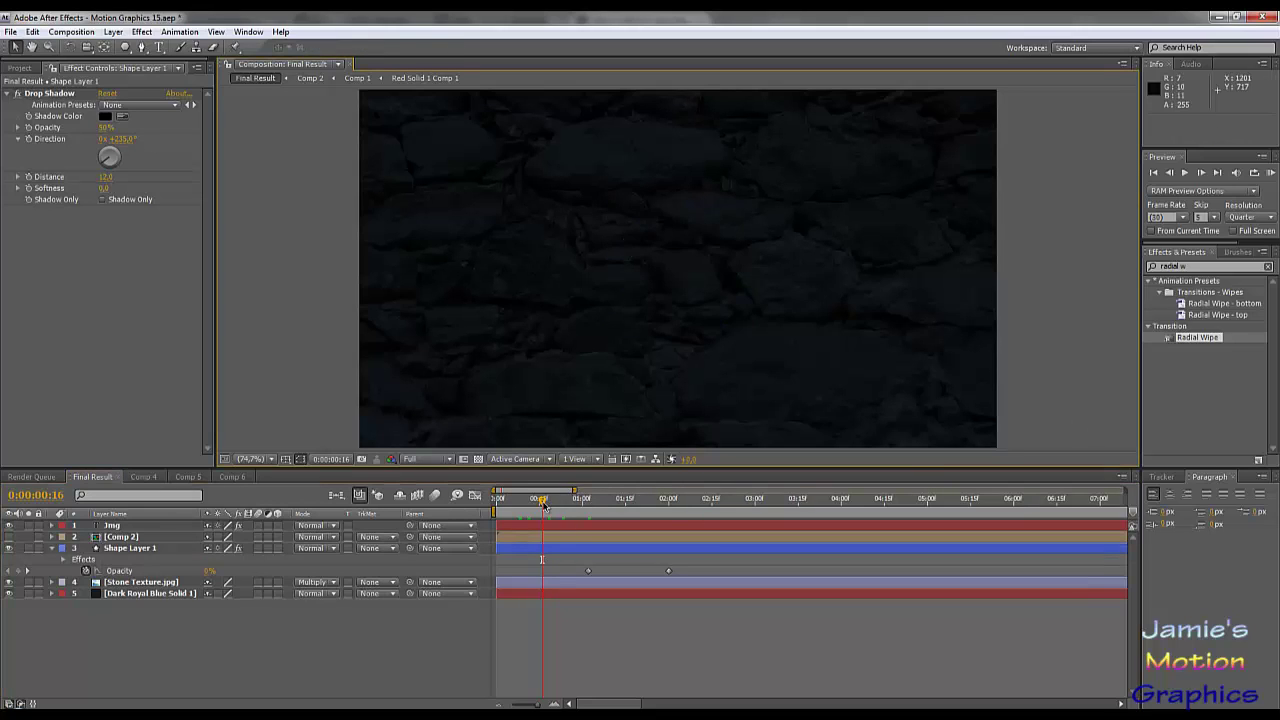
left_click_drag(543, 505, 698, 552)
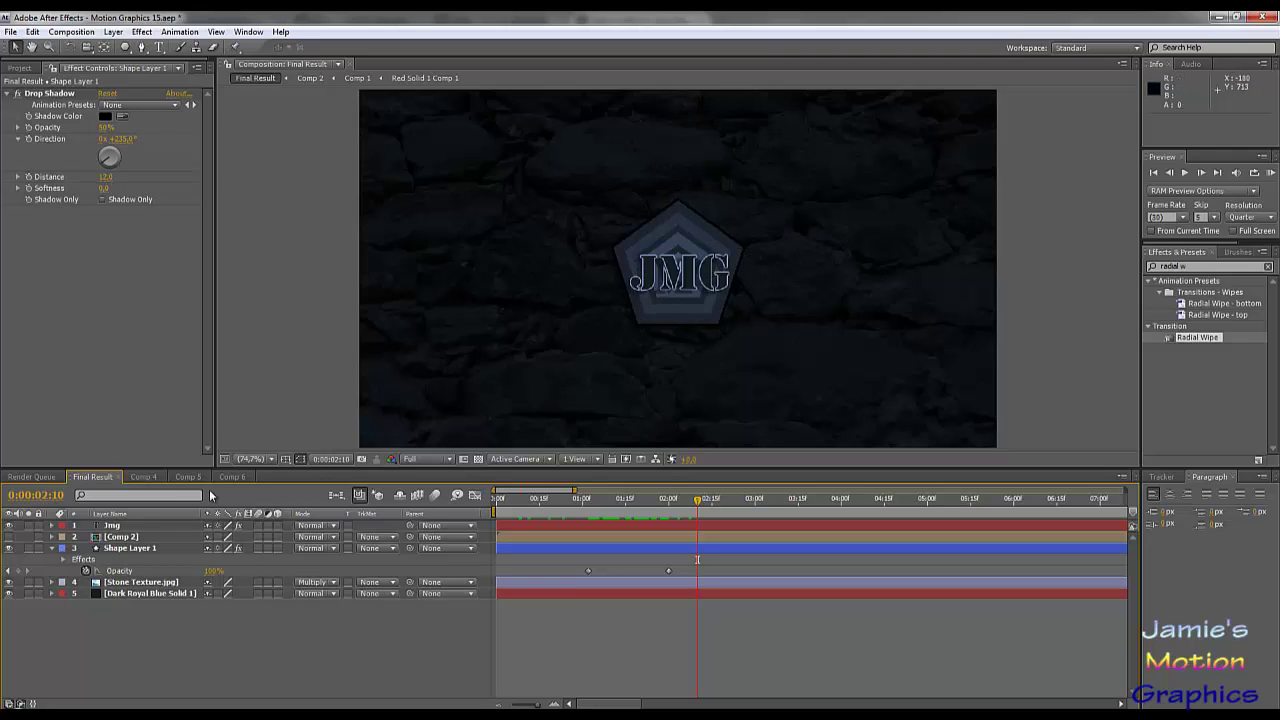
left_click(123, 538)
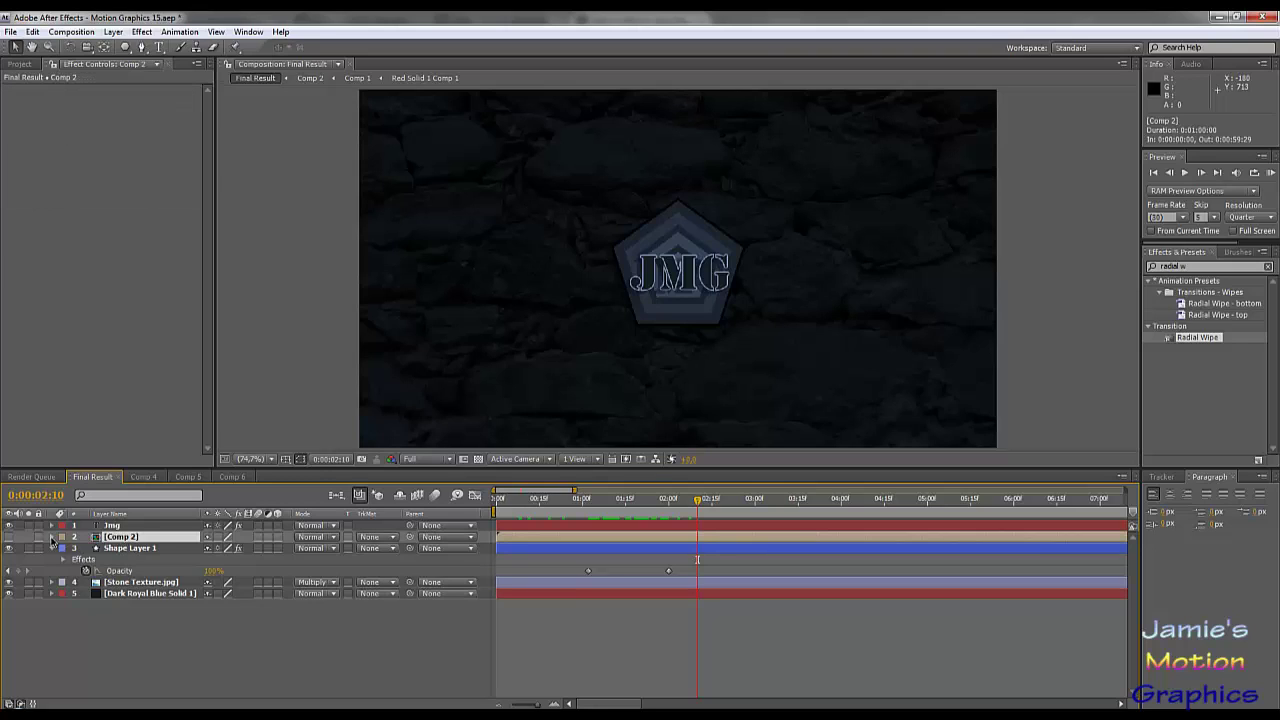
Unhide Comp 2, then in Comp 6 undo the logo's 180° flip and delete its Radial Wipe.
left_click(9, 537)
left_click(232, 477)
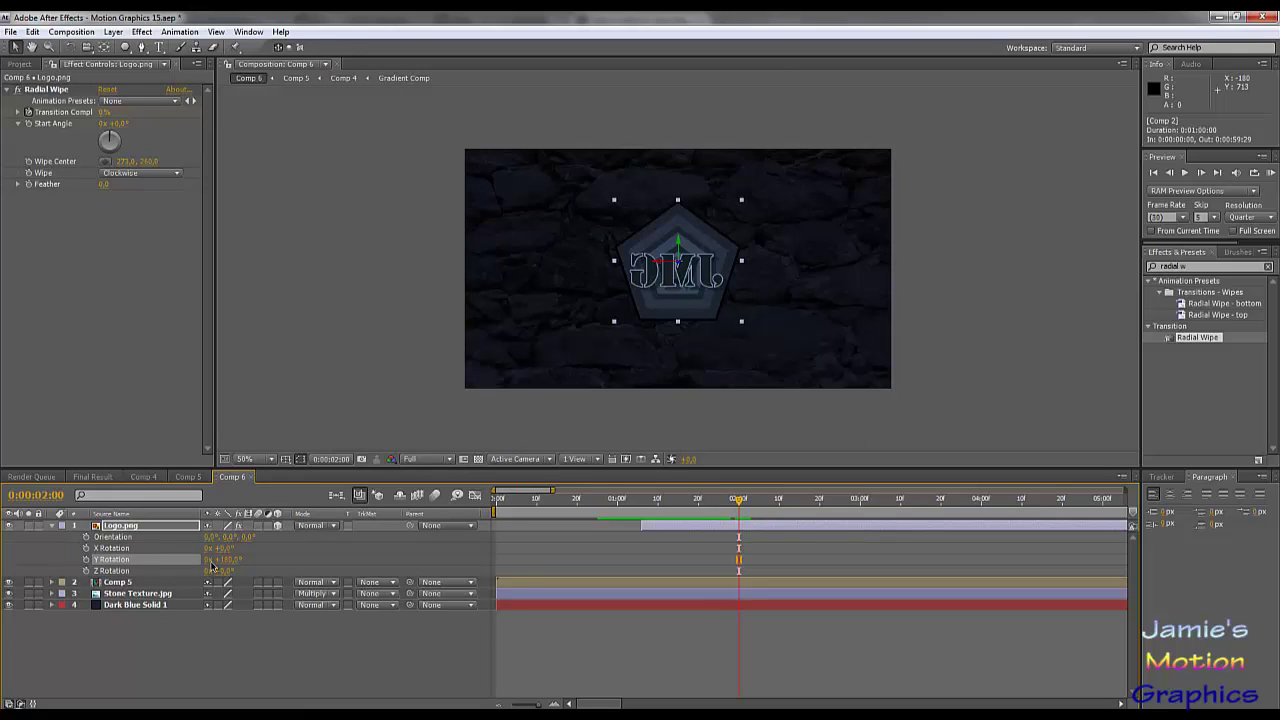
key("ctrl+z")
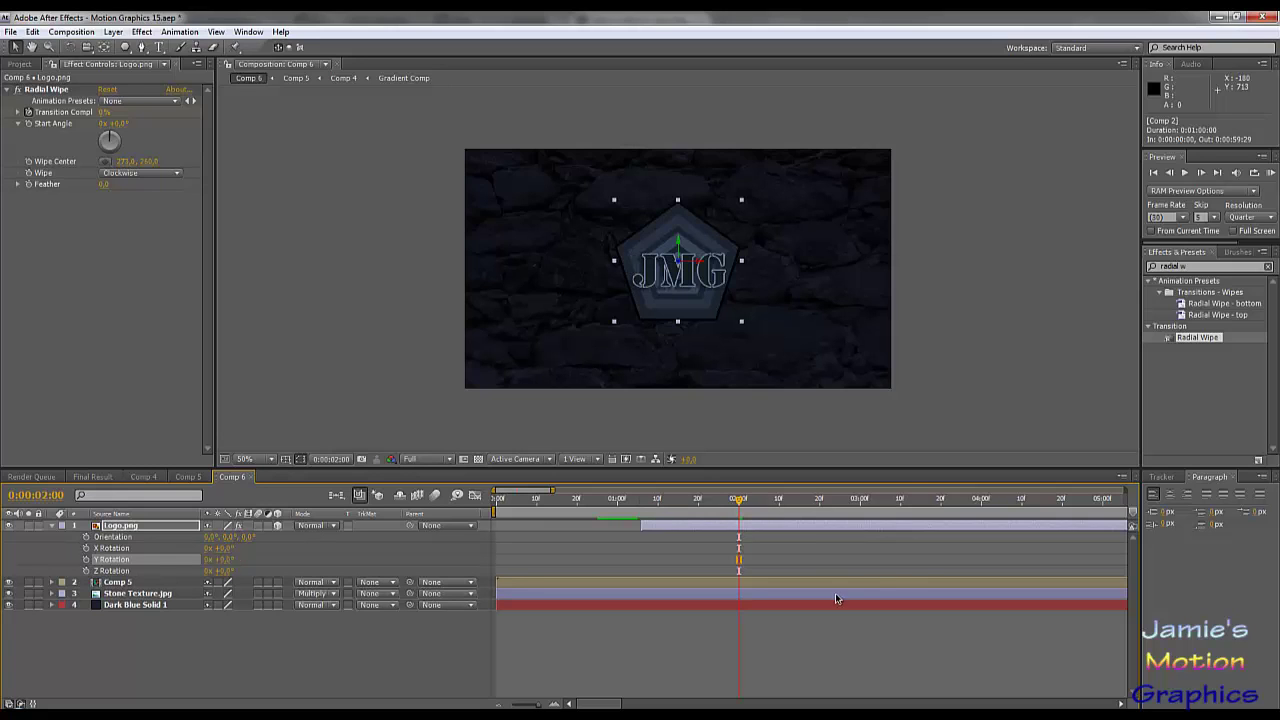
left_click_drag(731, 509, 641, 515)
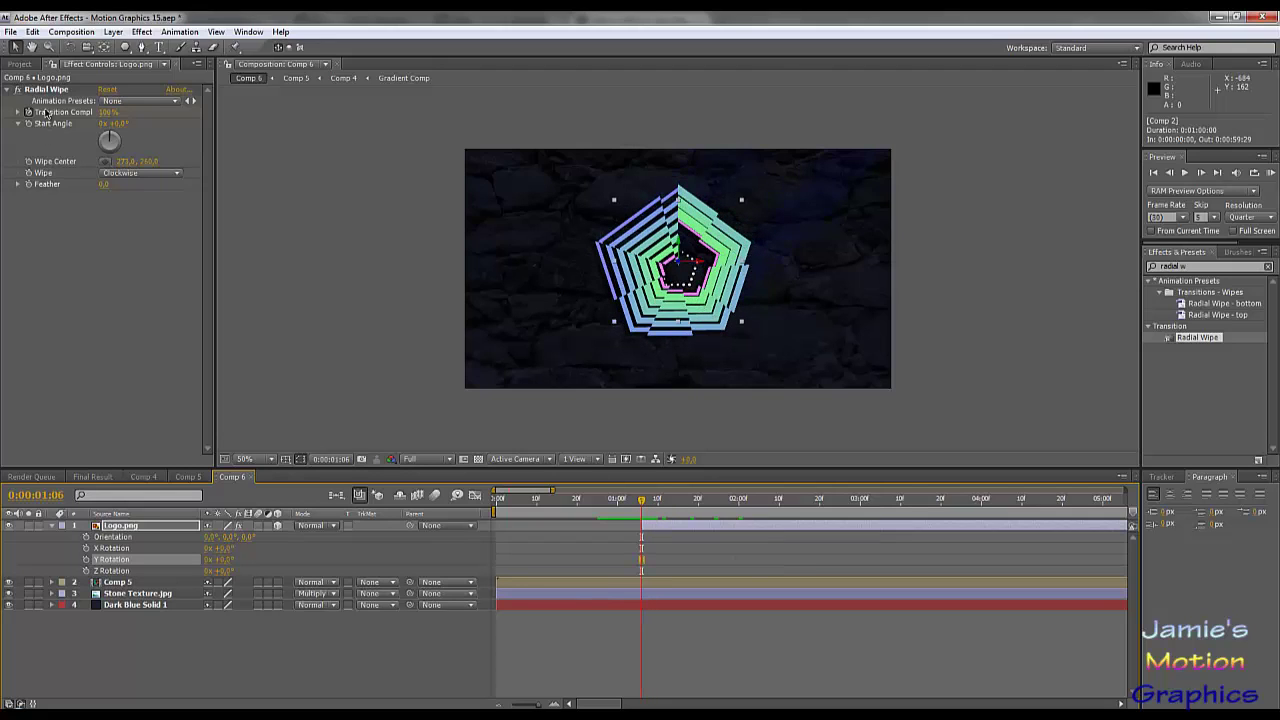
left_click(60, 89)
left_click(61, 92)
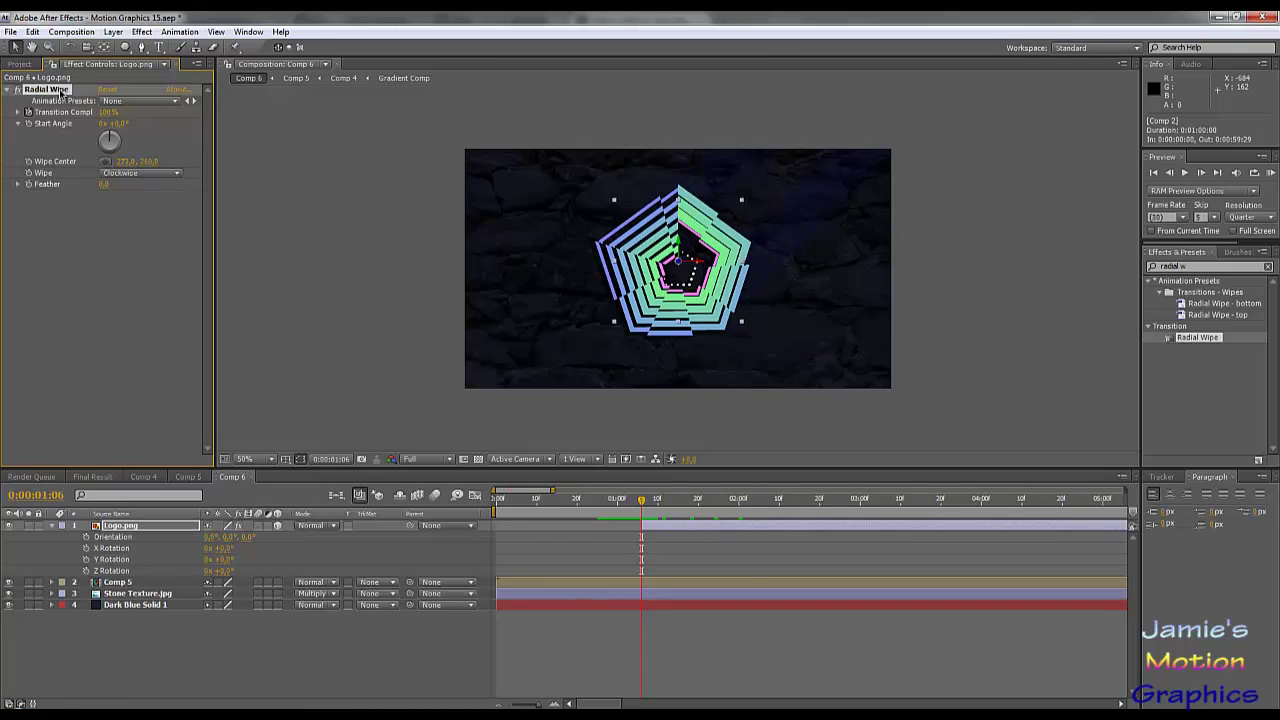
key("Delete")
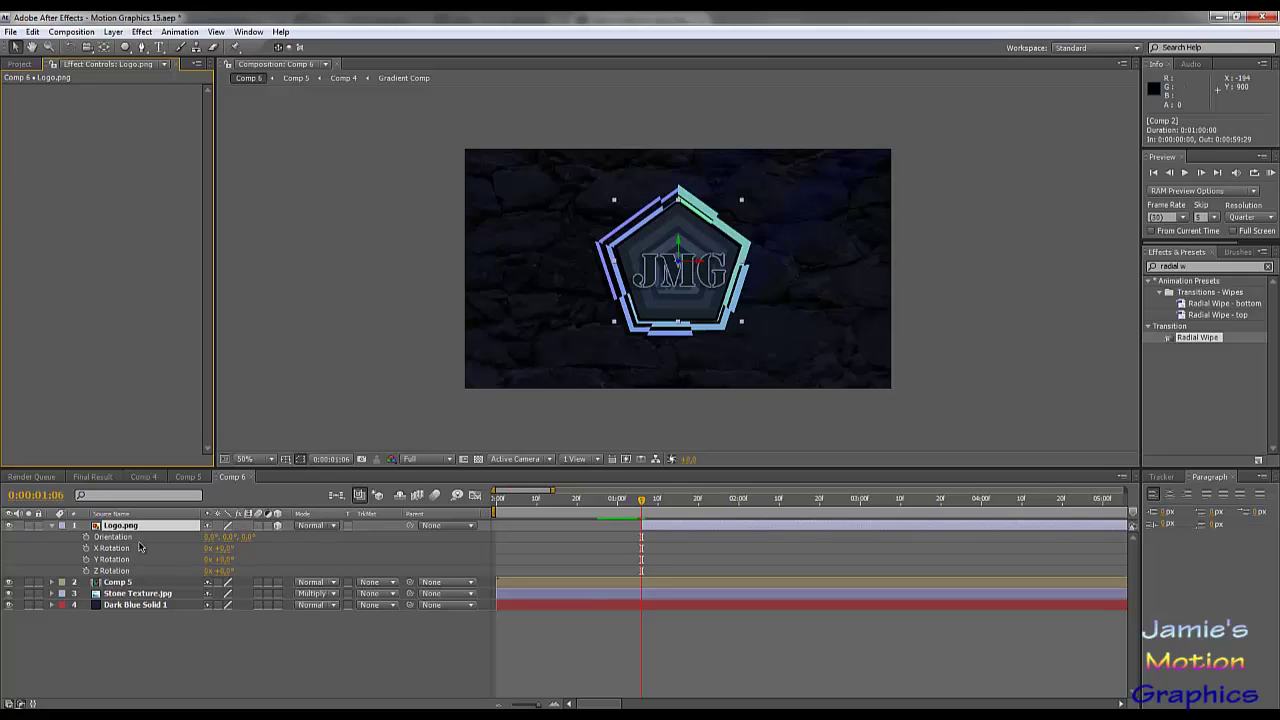
Shrink Logo.png's Scale from 70% to about 34% so it fits inside the rings.
key("s")
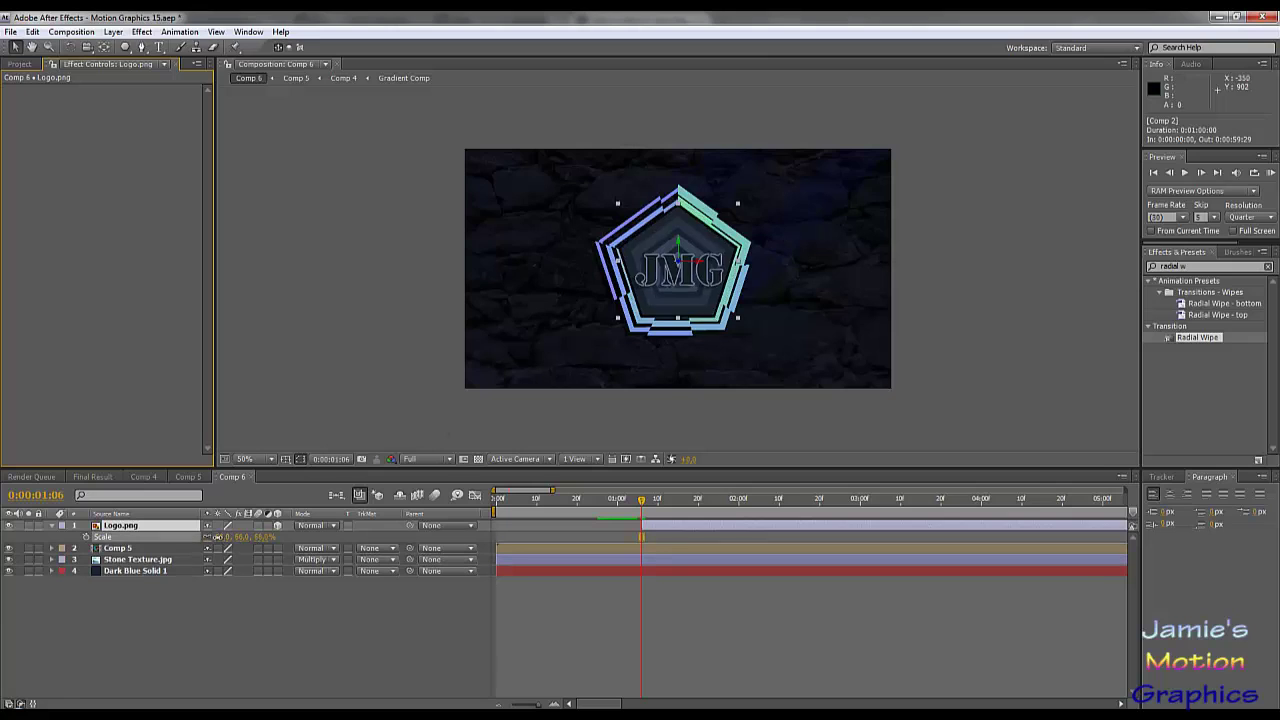
left_click_drag(225, 540, 204, 537)
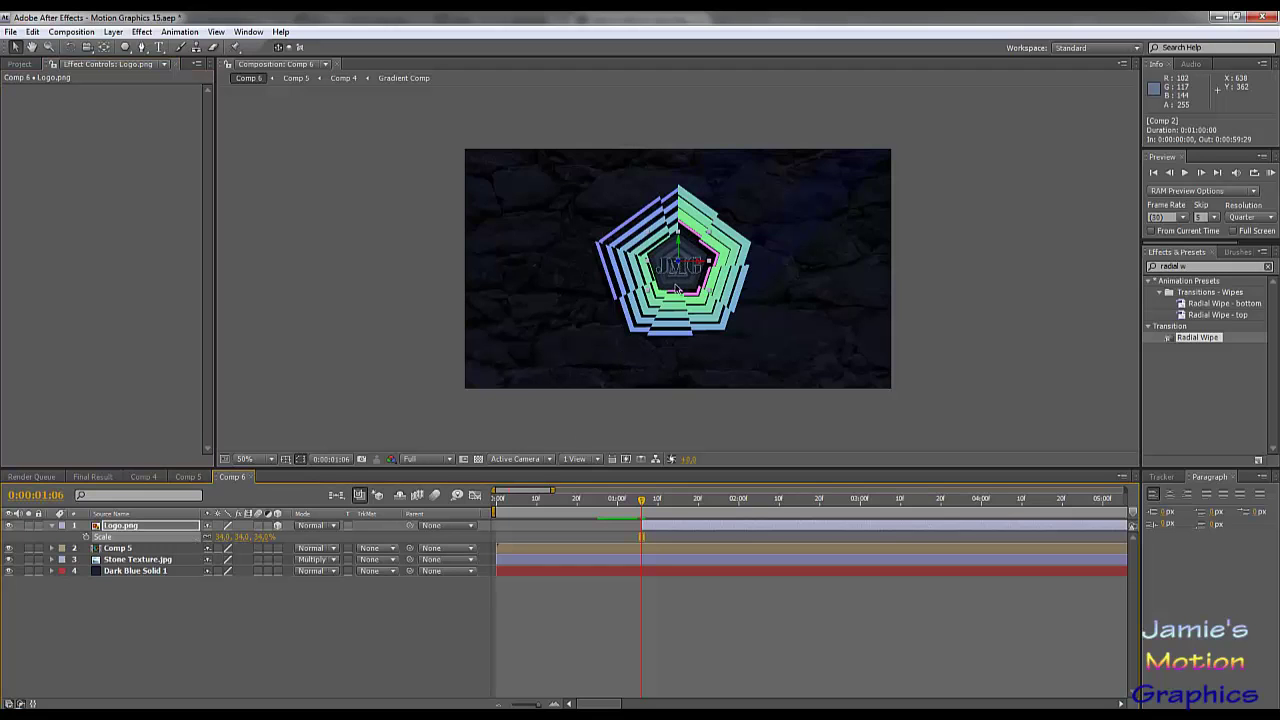
scroll(686, 268, "up", 1)
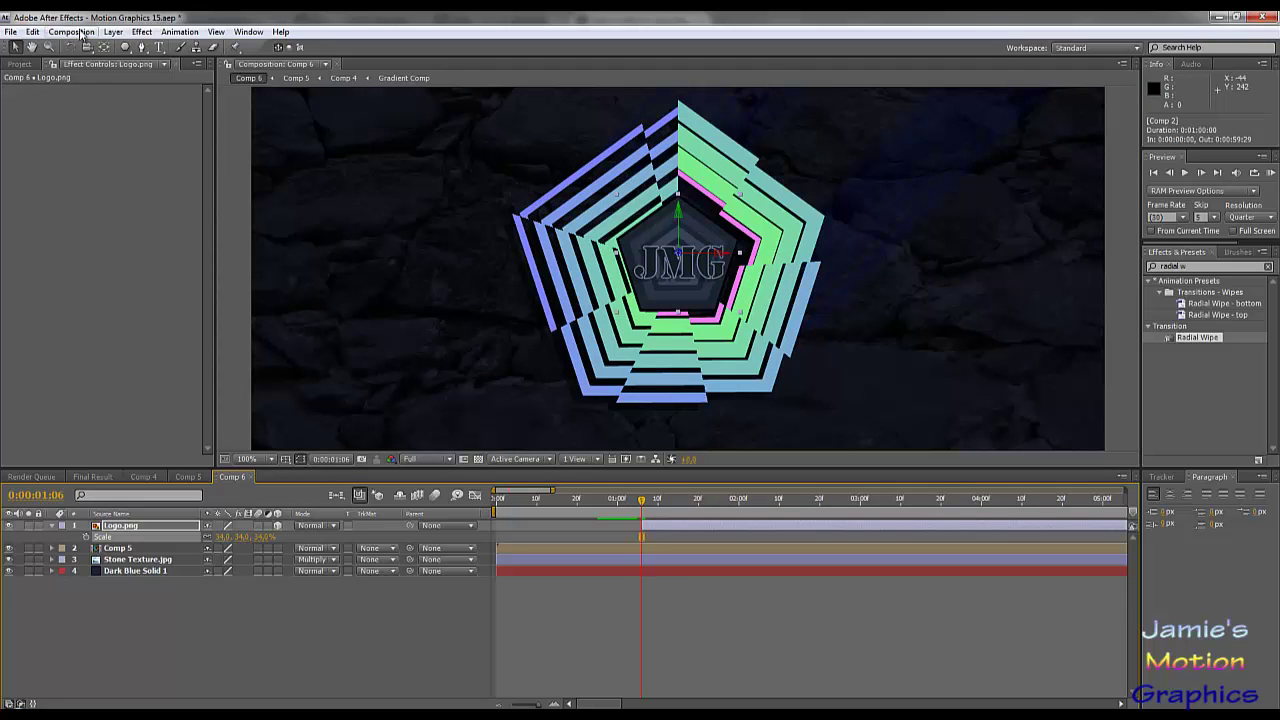
Draw a pentagon mask on the Comp 5 layer around the JMG logo, raising its top point.
left_click(131, 550)
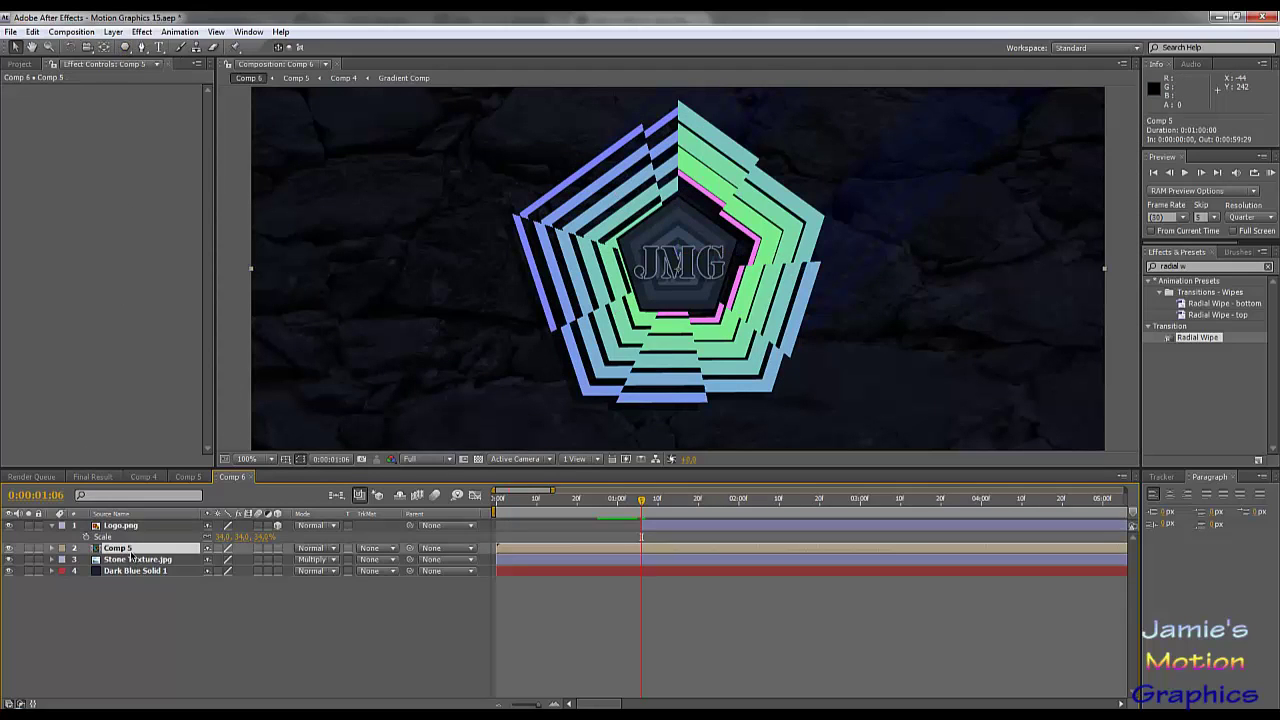
left_click(127, 47)
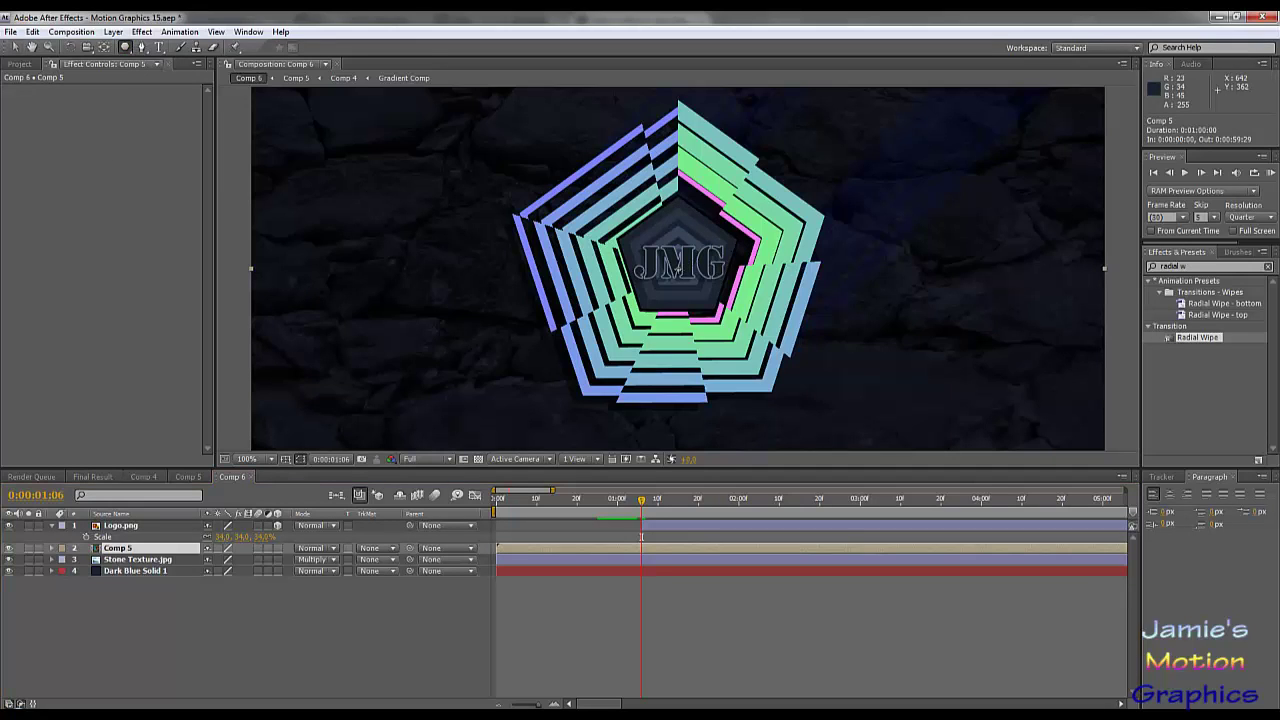
left_click_drag(678, 268, 677, 200)
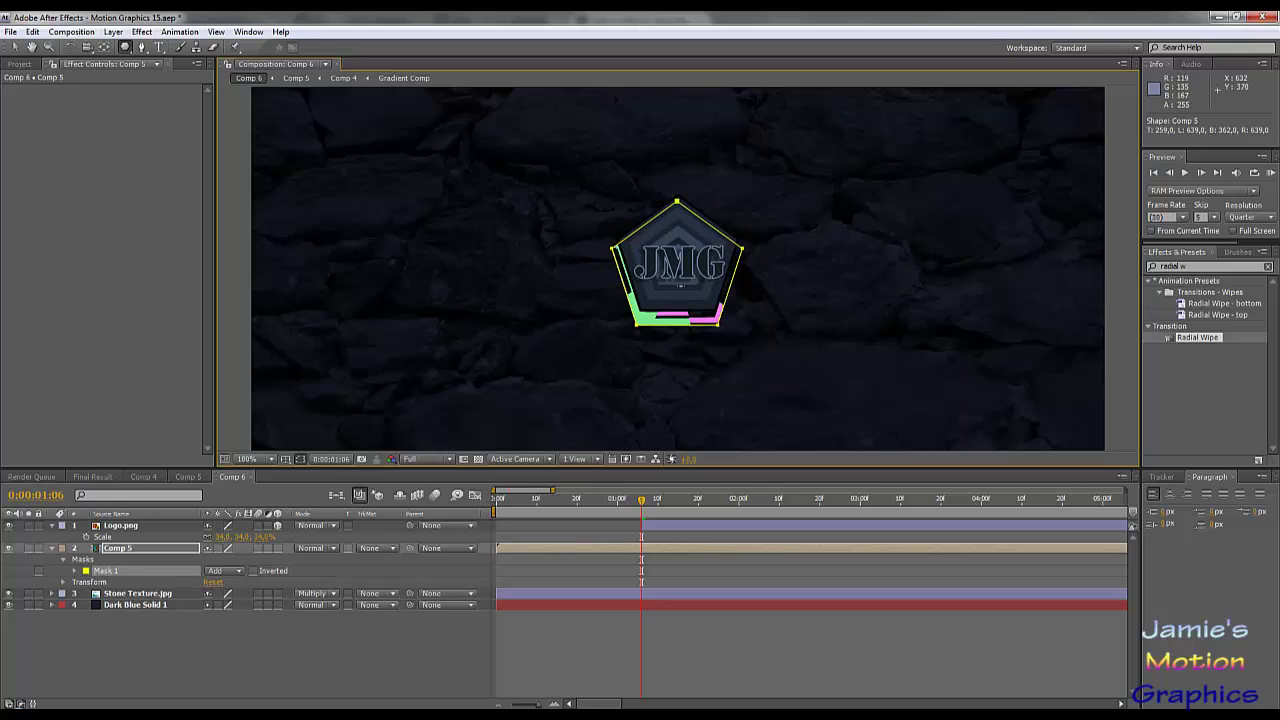
left_click(15, 48)
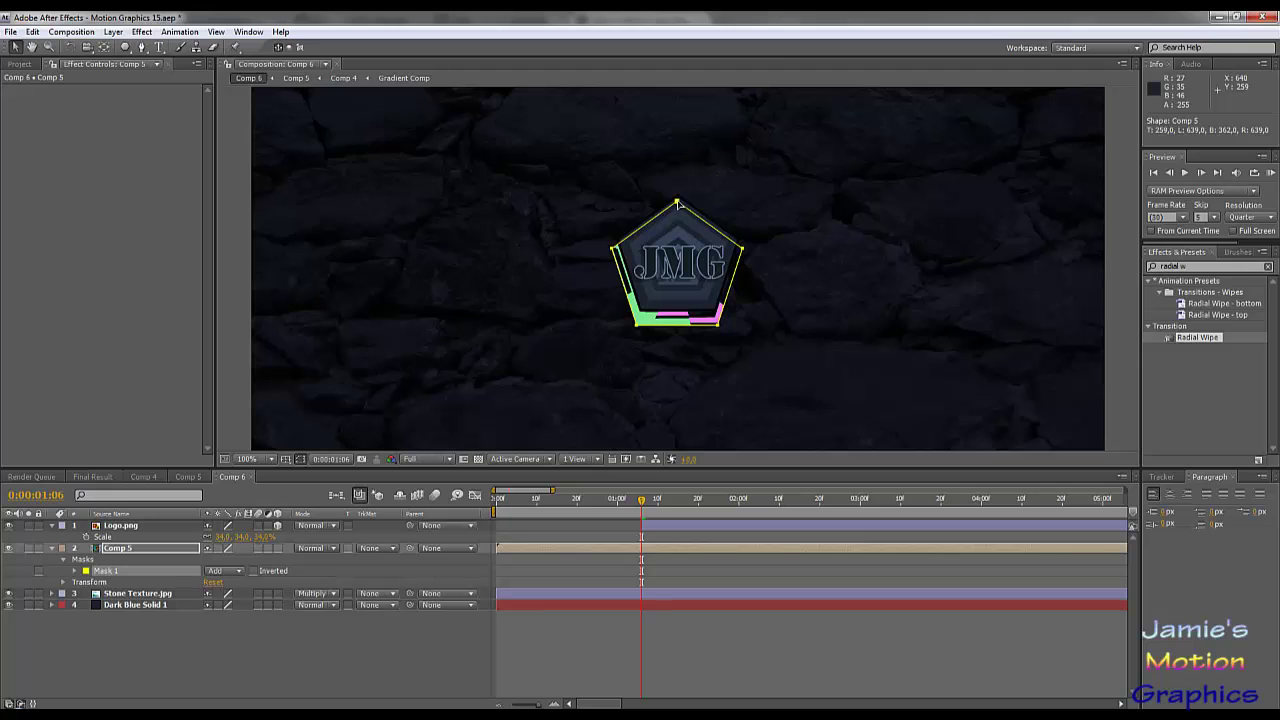
left_click_drag(677, 203, 679, 191)
Set the mask to Subtract with 17 px expansion and keyframe its Mask Path.
left_click(233, 572)
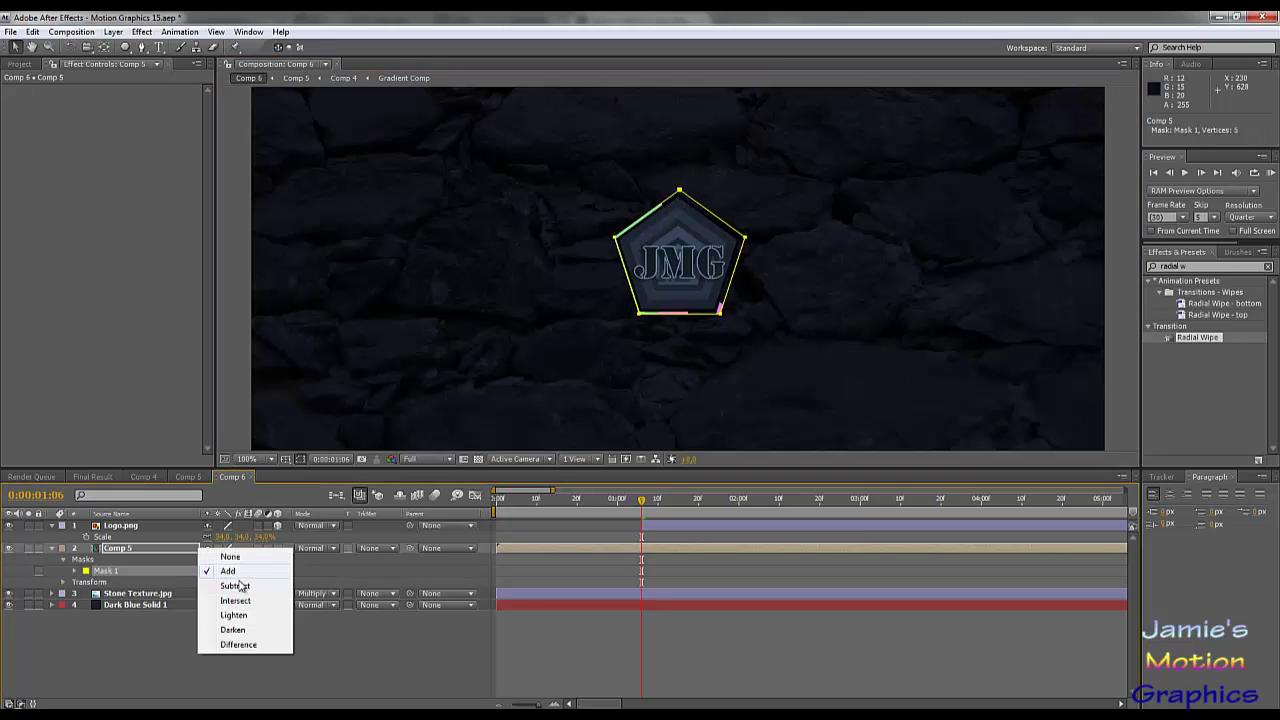
left_click(239, 586)
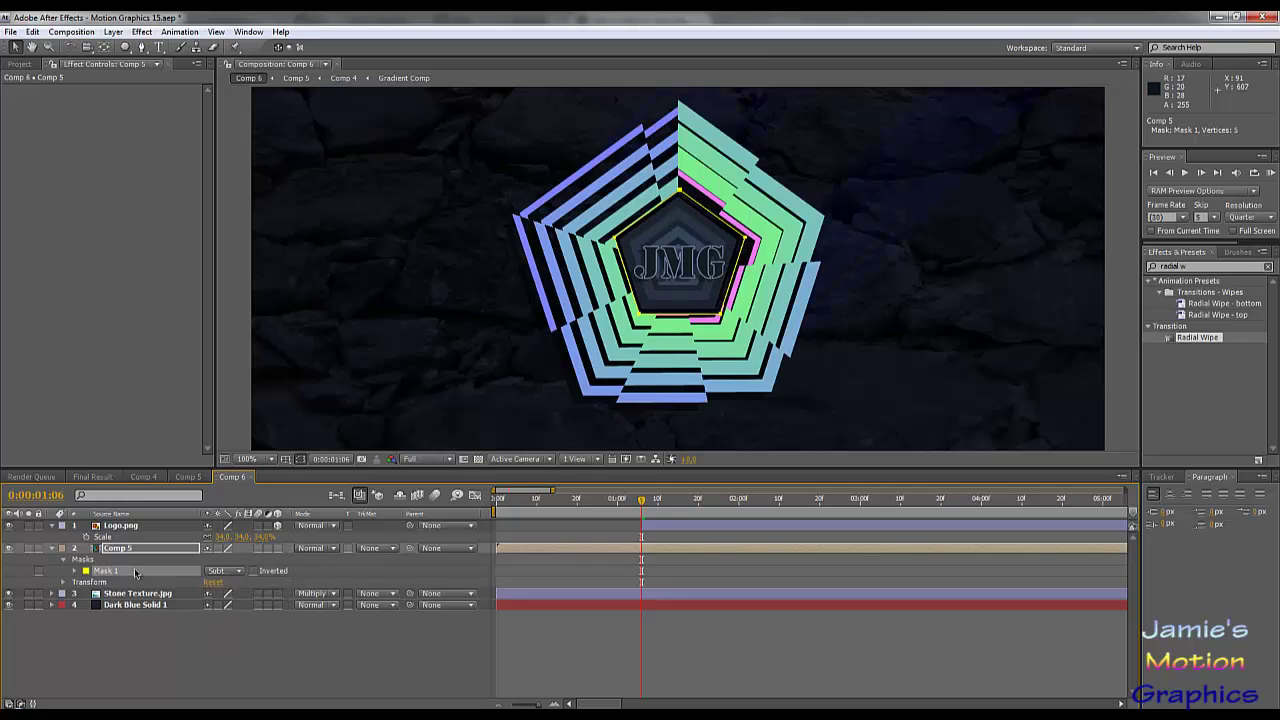
left_click(74, 571)
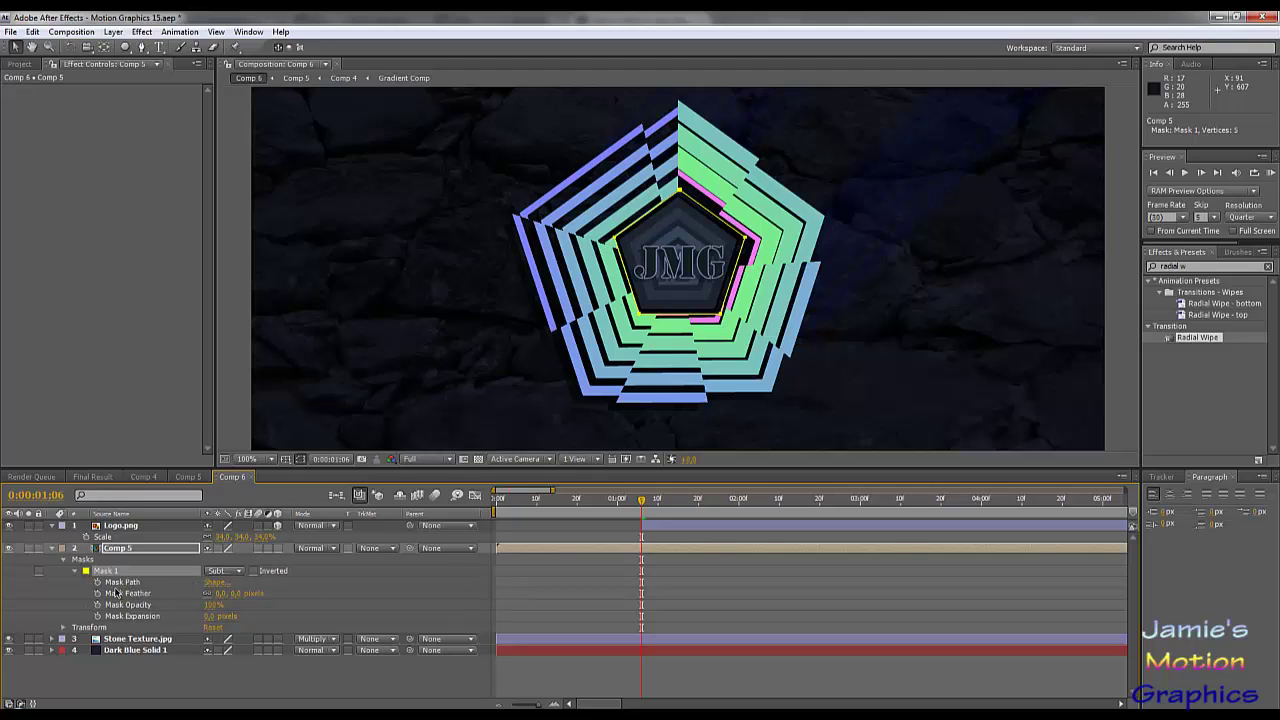
mouse_move(210, 616)
left_mouse_down()
mouse_move(277, 615)
mouse_move(212, 606)
left_mouse_up()
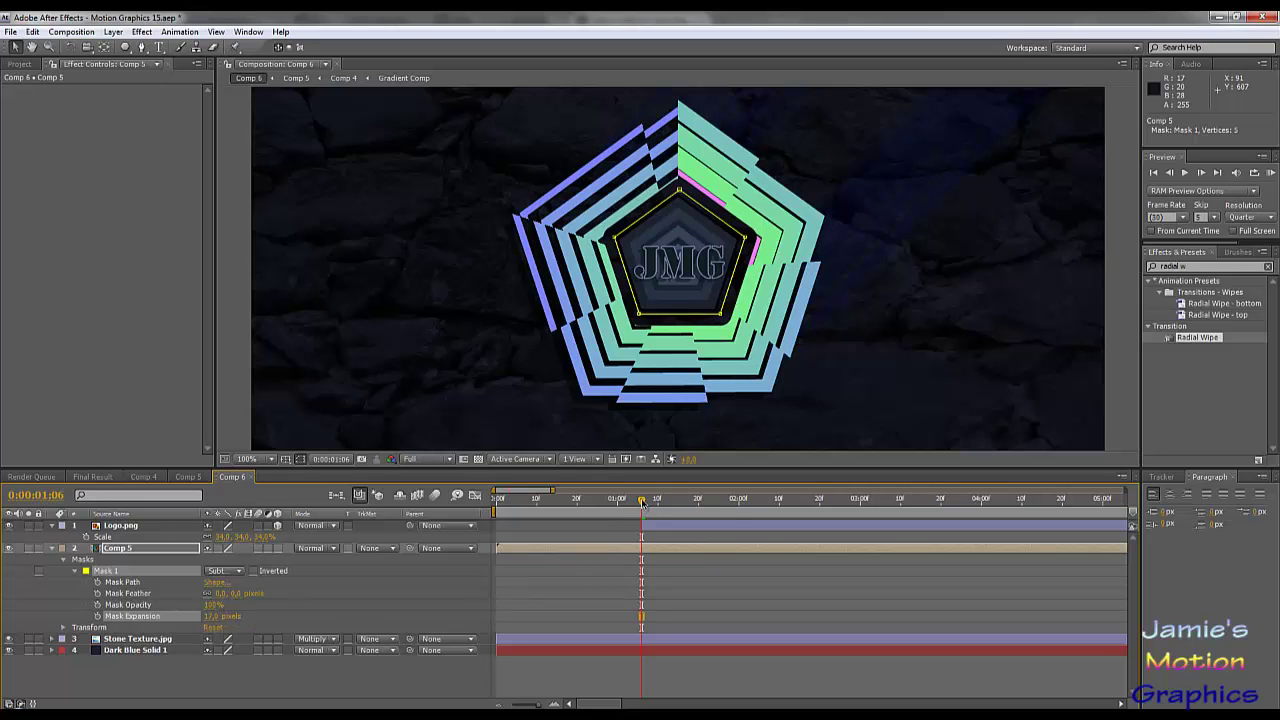
left_click_drag(643, 505, 642, 538)
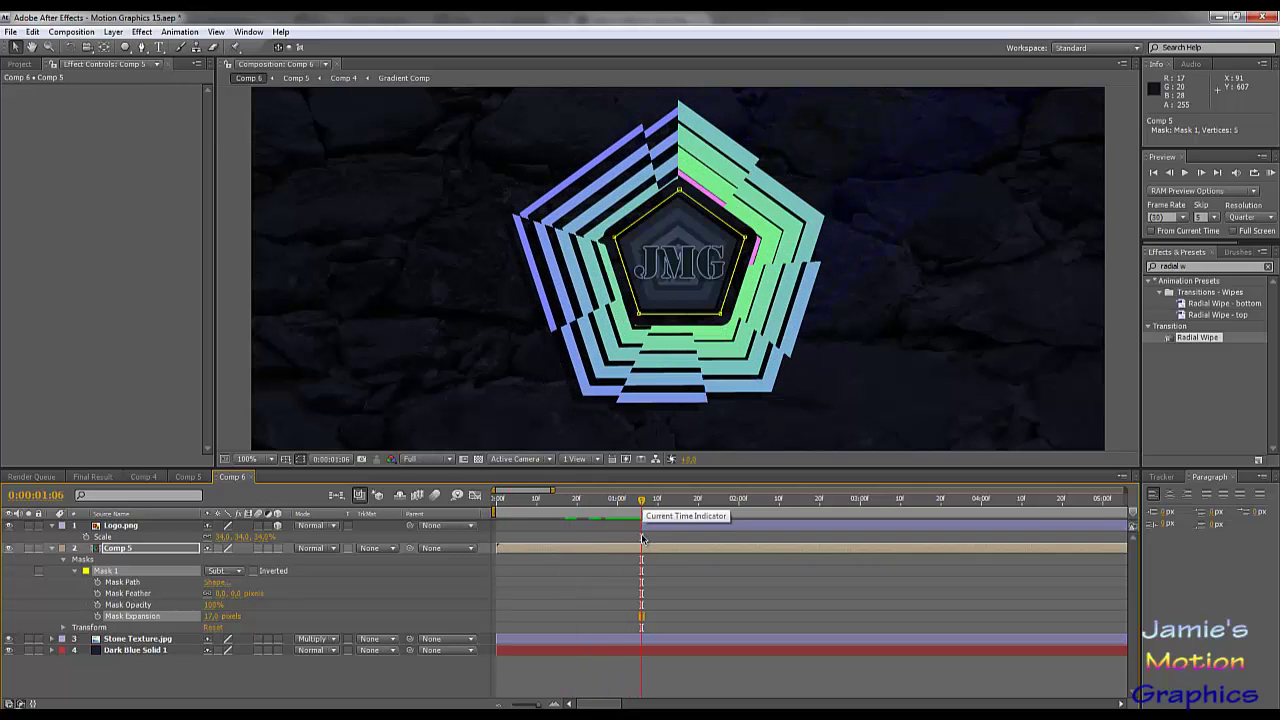
left_click(98, 582)
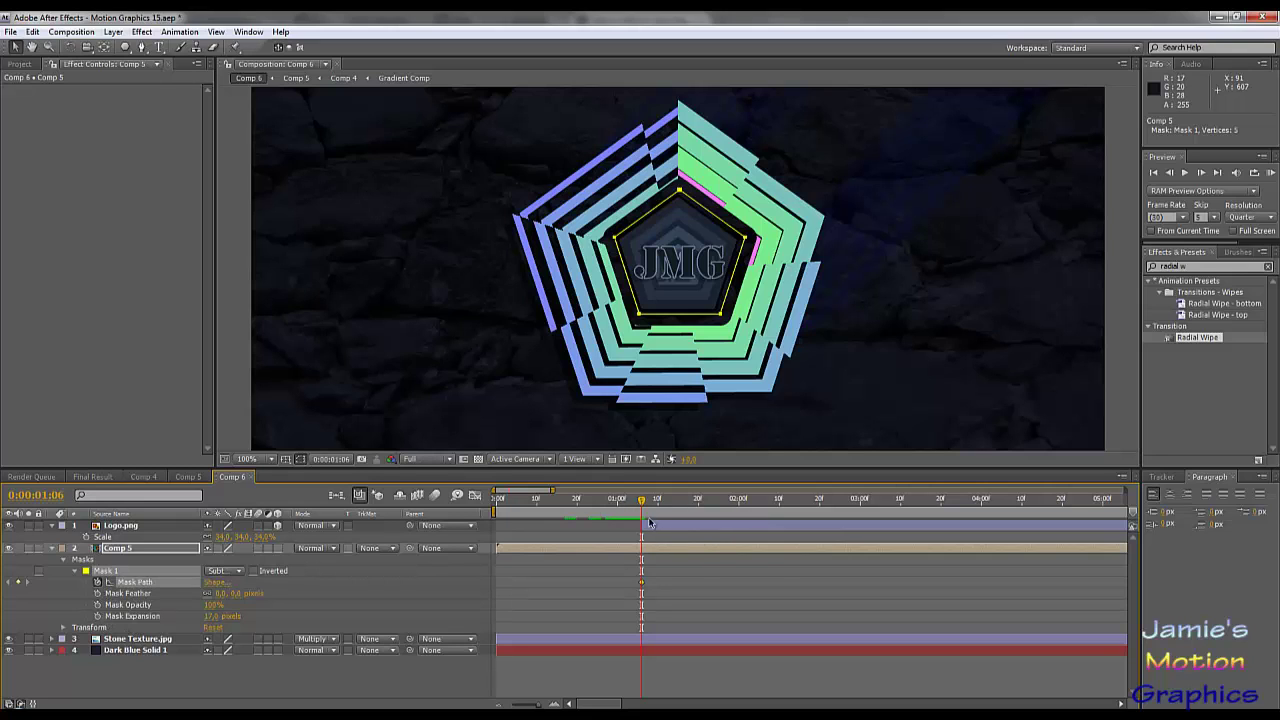
left_click_drag(636, 506, 601, 530)
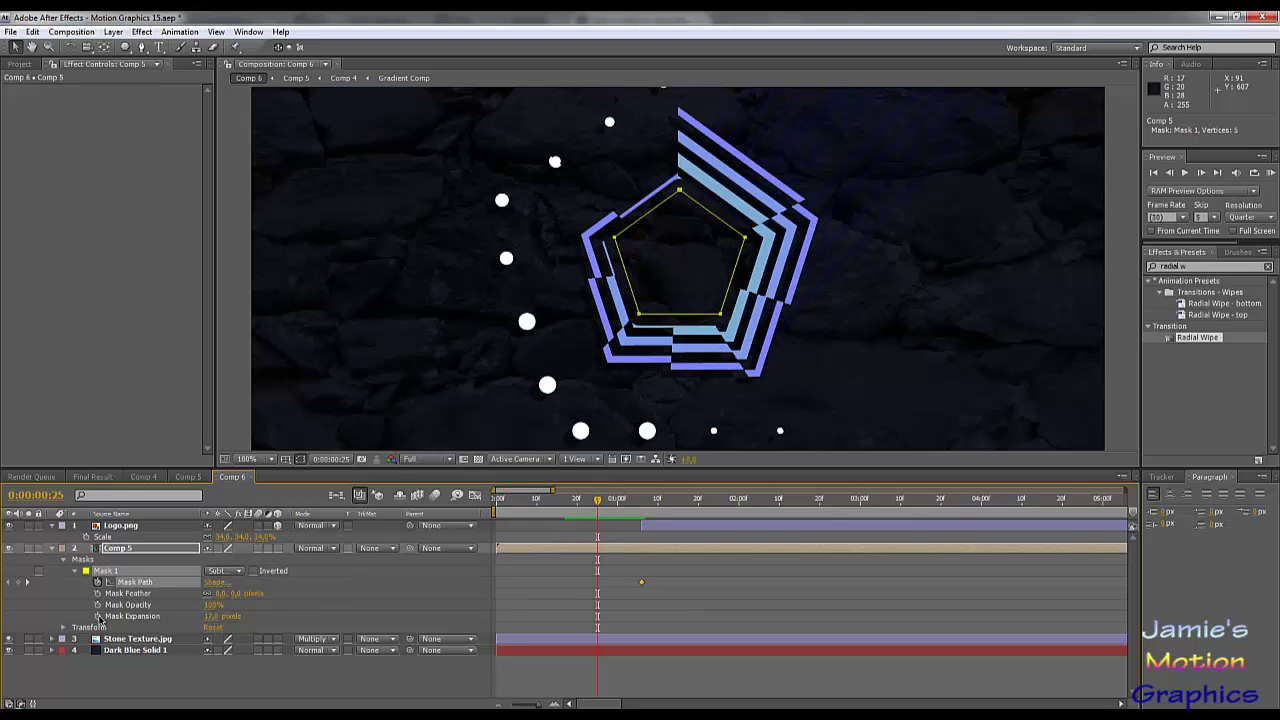
Keyframe Mask Expansion from -92 px up to 17 px at 0:00:01:05.
left_click(98, 616)
left_click_drag(598, 622, 645, 627)
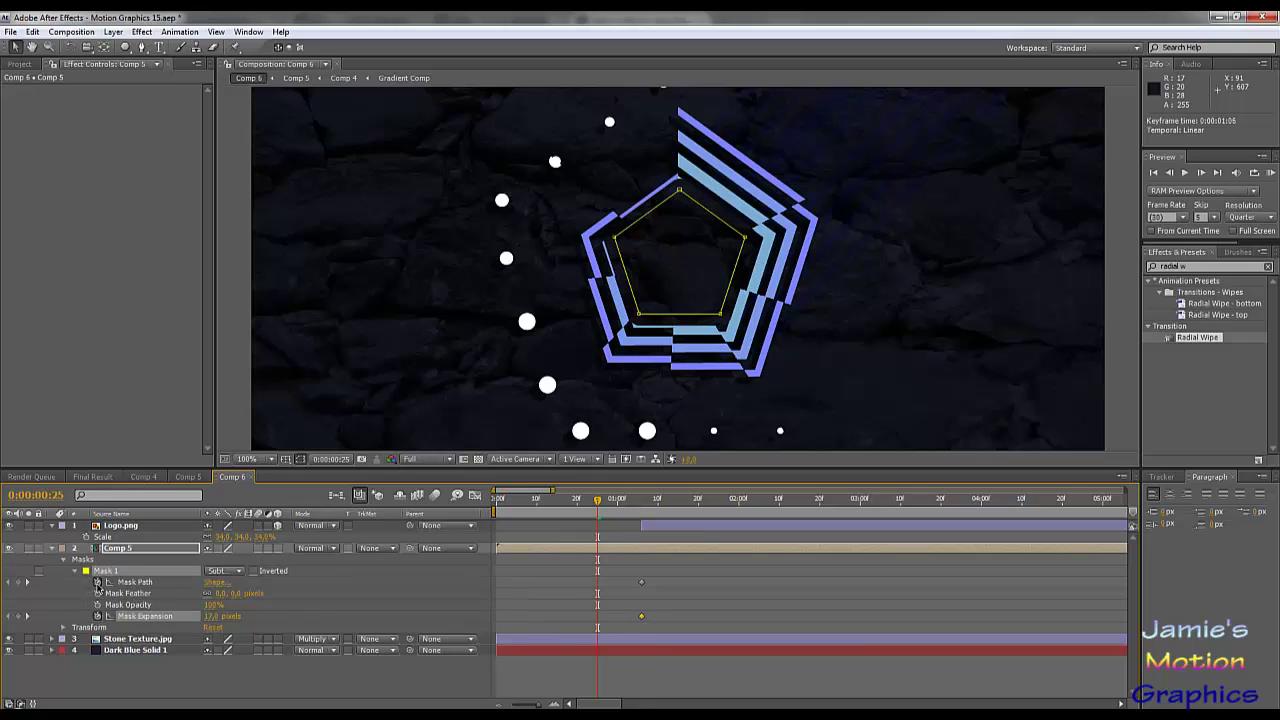
left_click(98, 583)
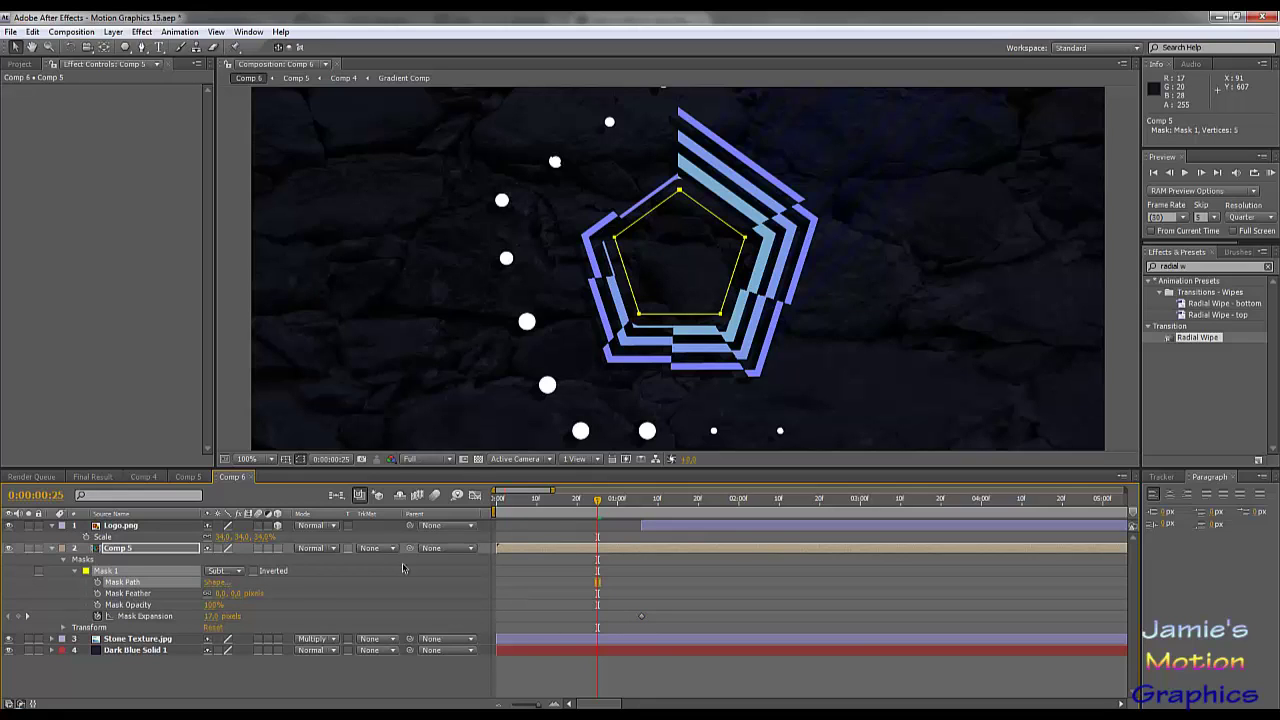
left_click_drag(211, 616, 140, 617)
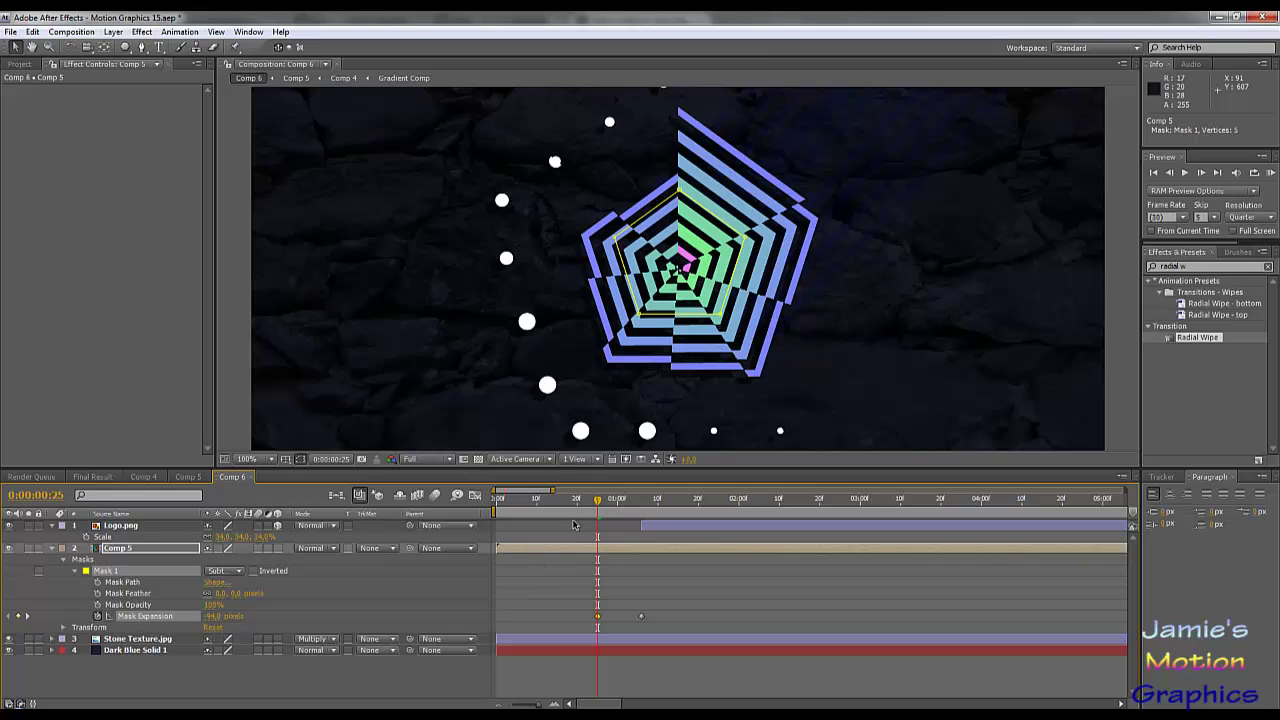
Preview and scrub to watch the pentagon hole open around the logo.
left_click(557, 505)
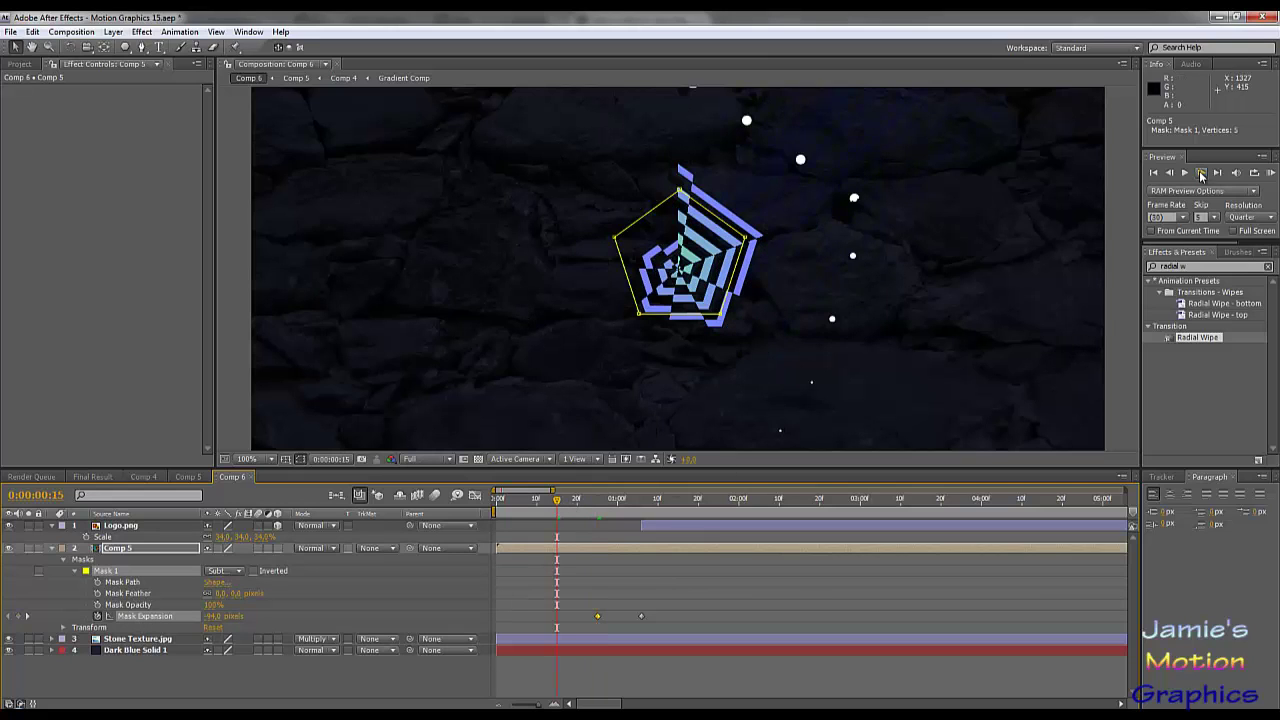
left_click(1185, 174)
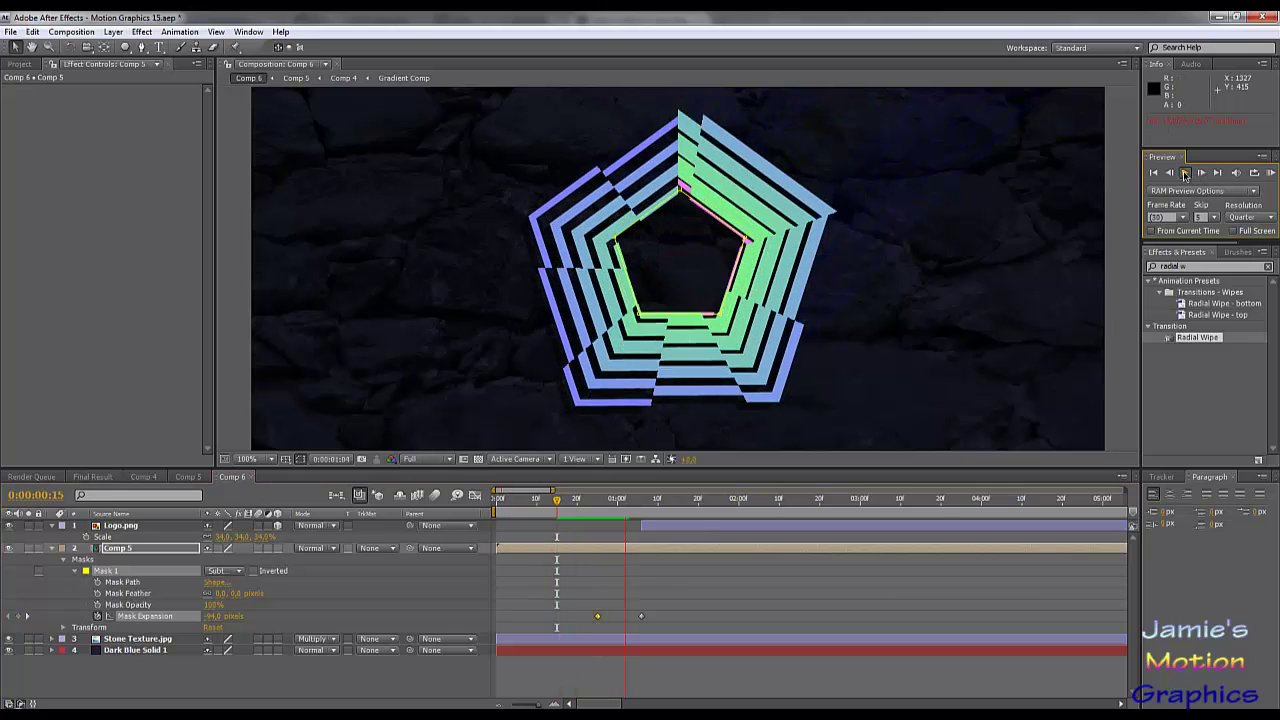
left_click(648, 295)
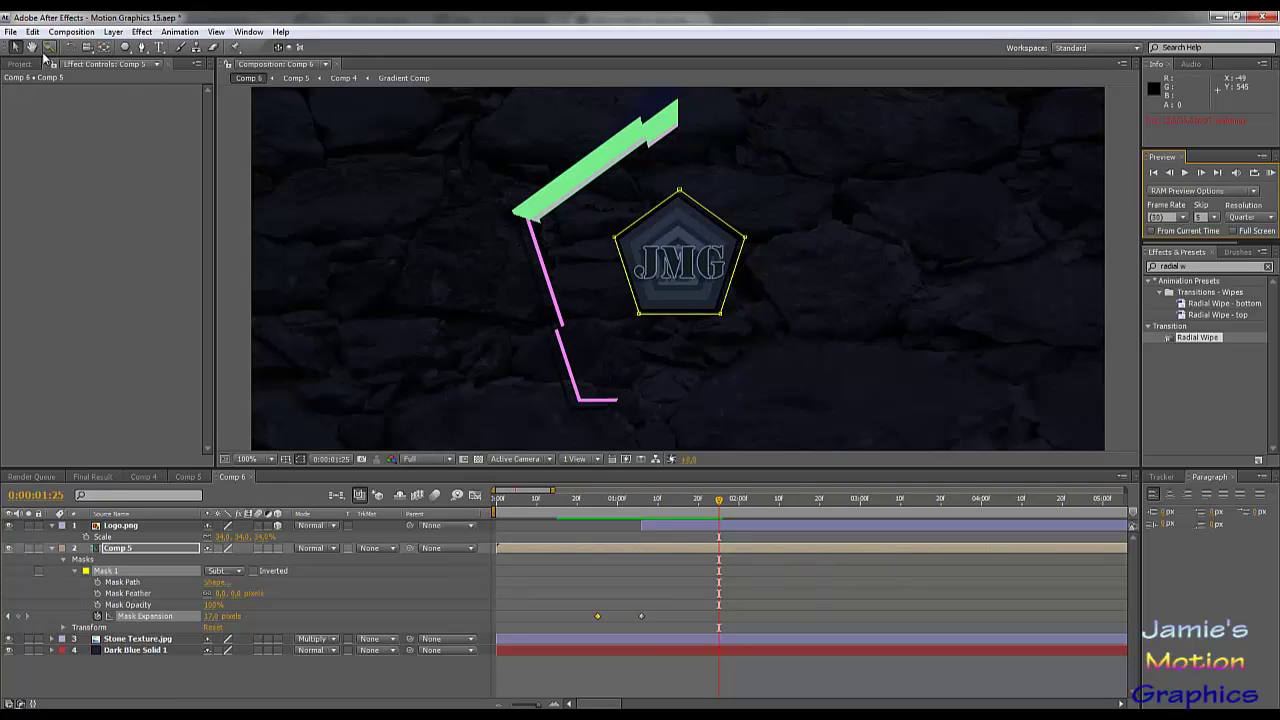
left_click(310, 341)
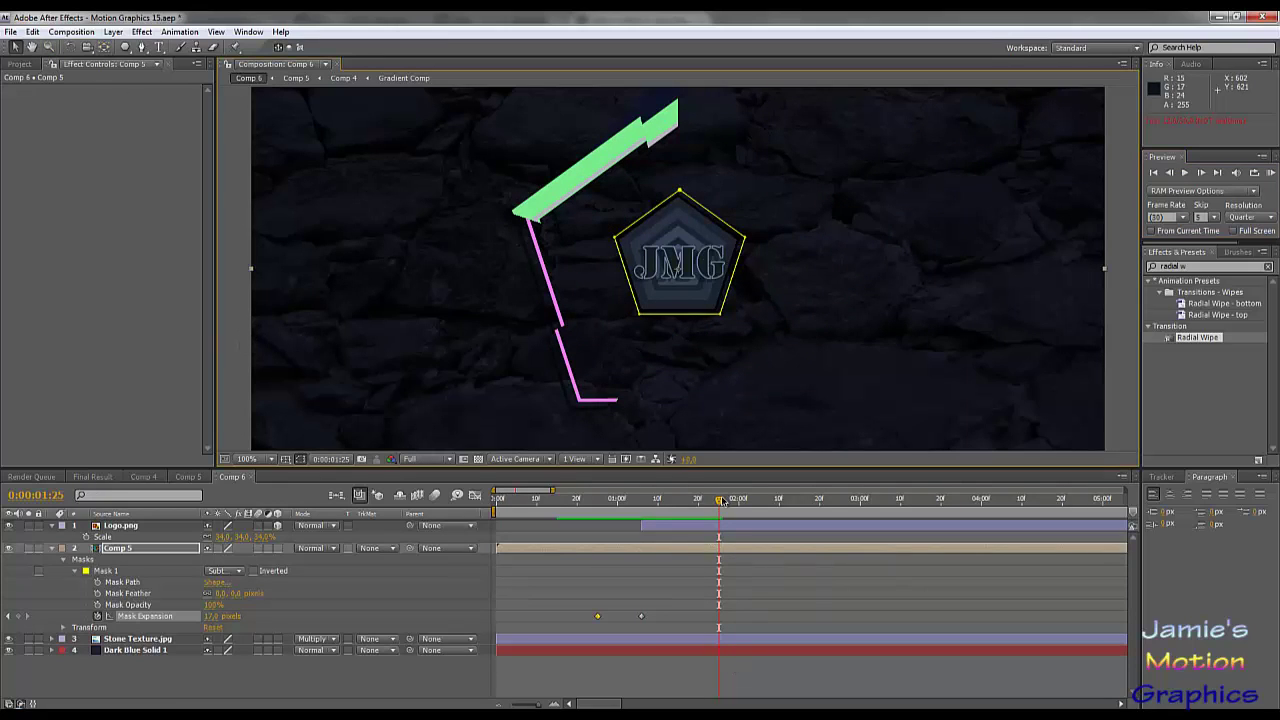
left_click_drag(722, 500, 638, 520)
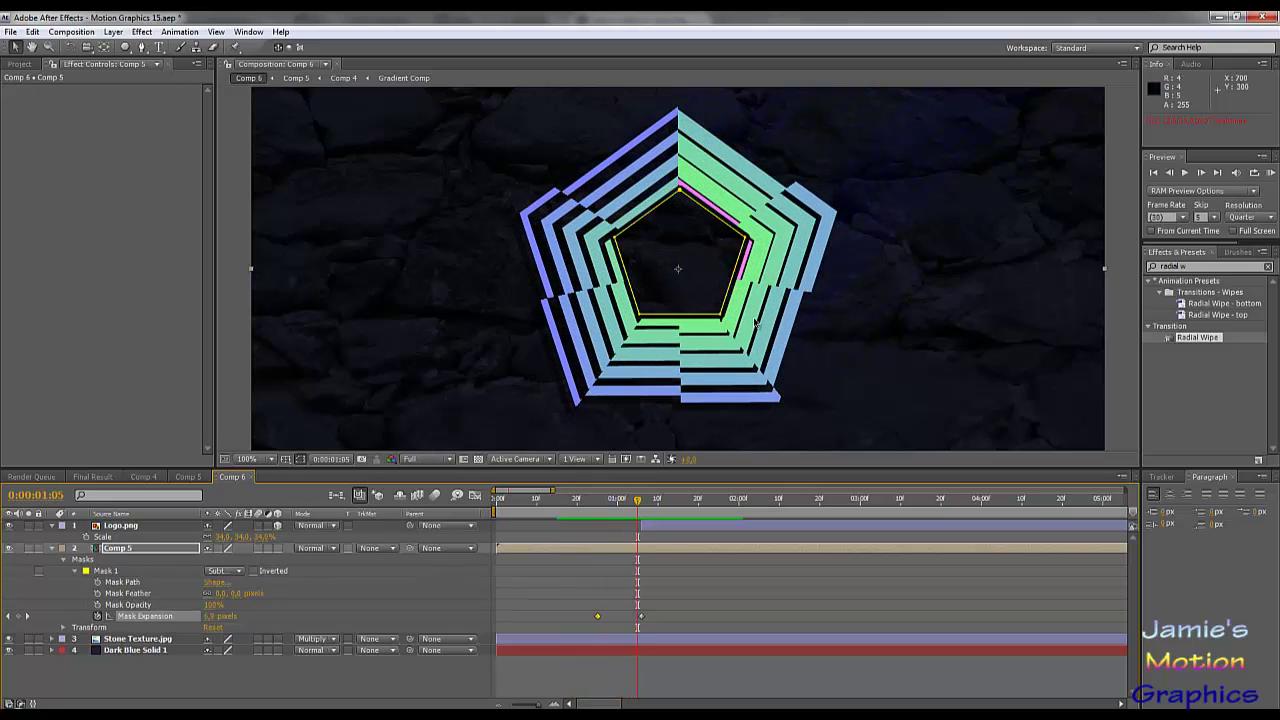
left_click_drag(640, 506, 659, 533)
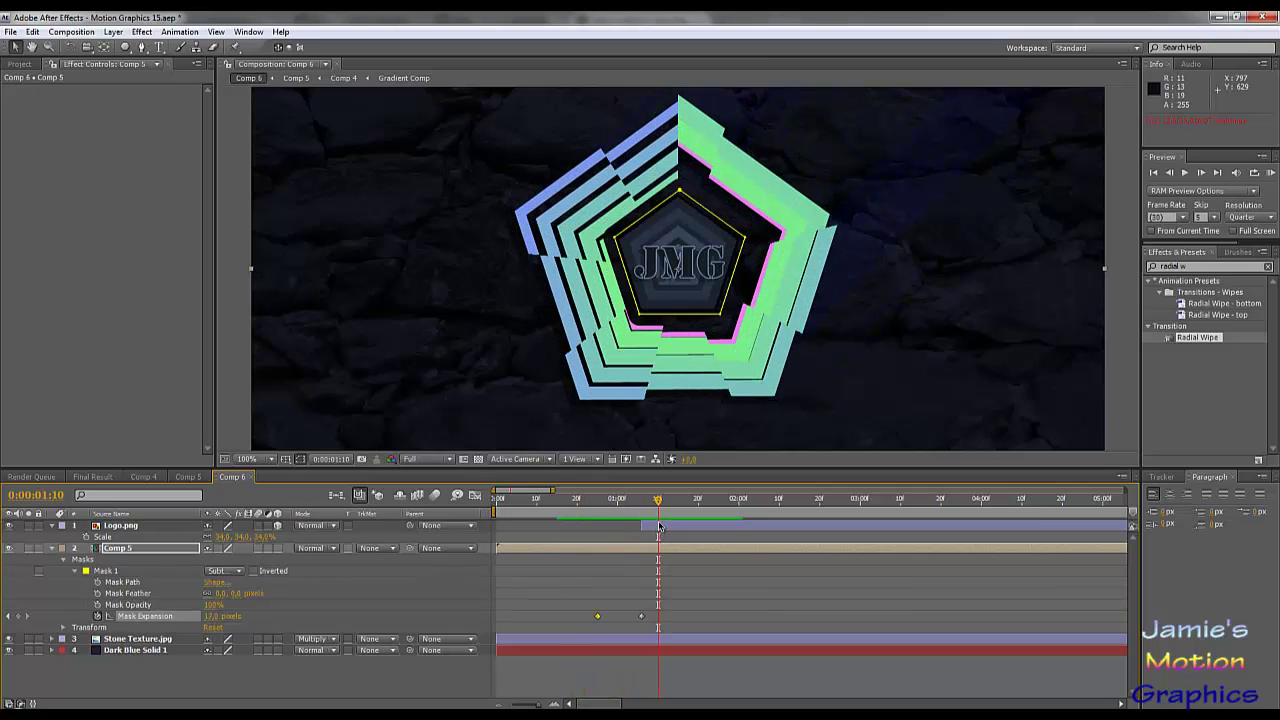
left_click_drag(634, 500, 661, 516)
Scrub through Comp 4's ring animation, landing around 0:00:02:06.
left_click(188, 477)
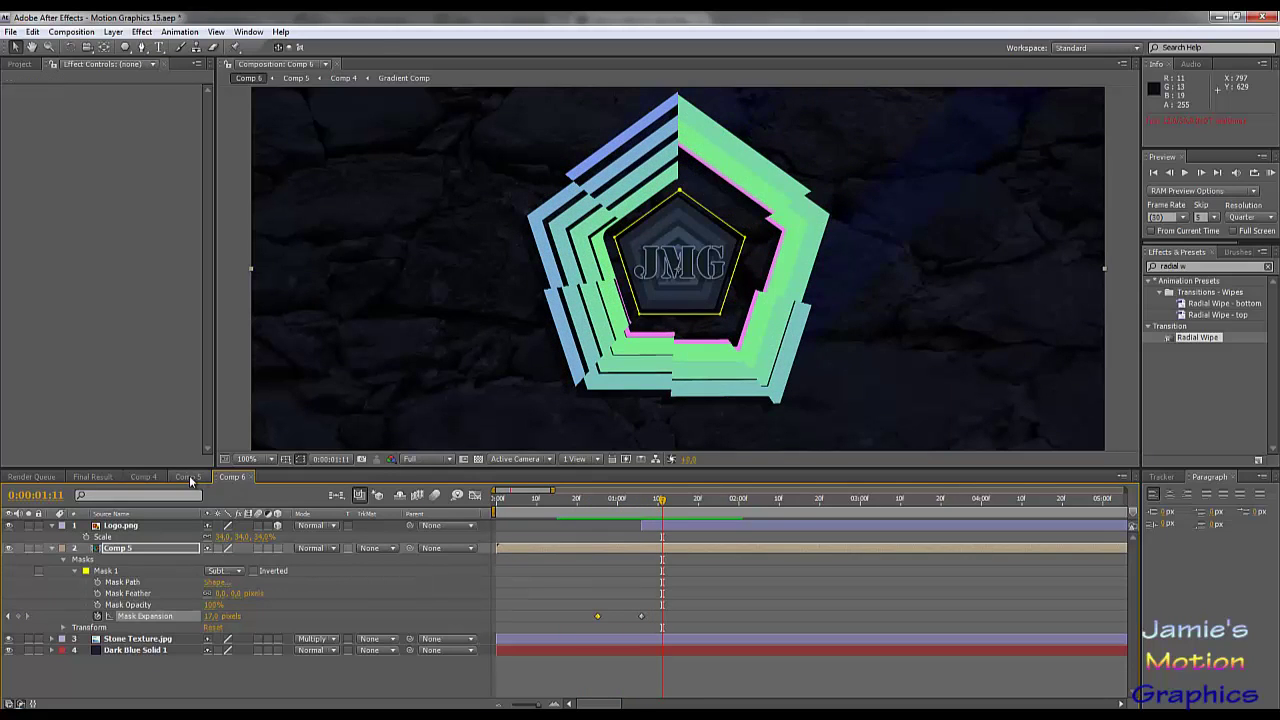
left_click(148, 476)
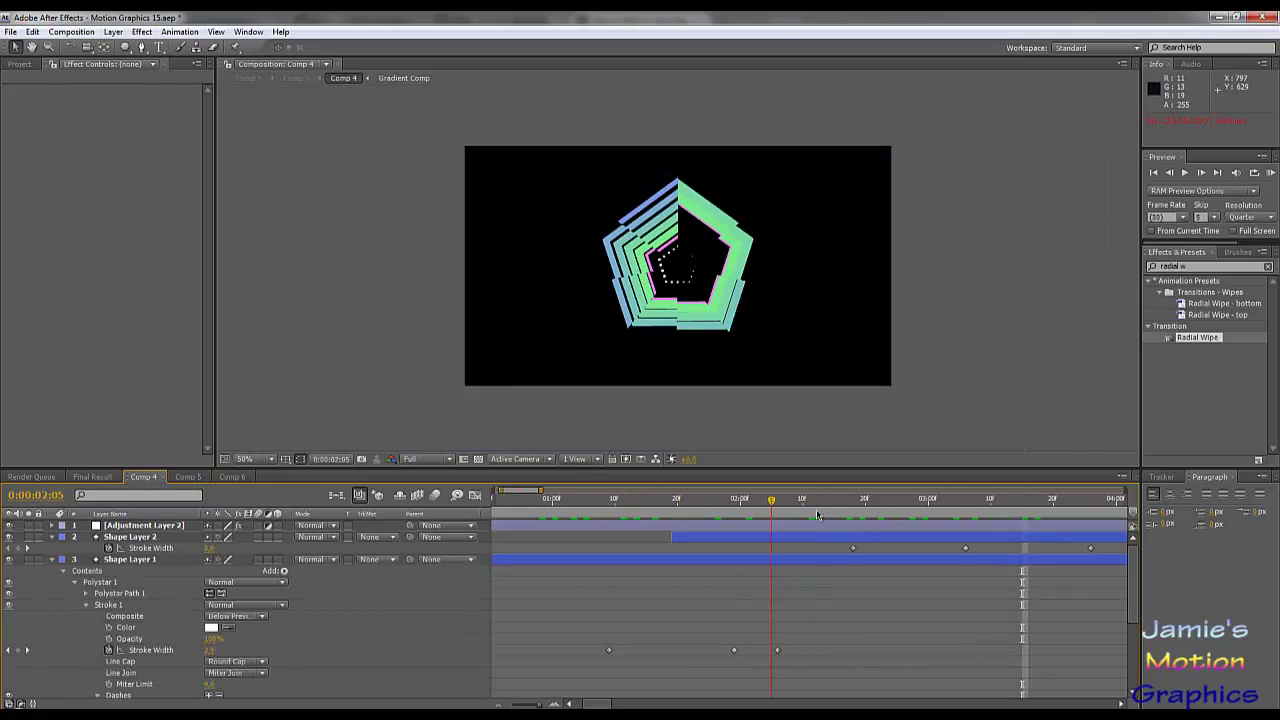
left_click_drag(771, 500, 793, 542)
key("Page_Up")
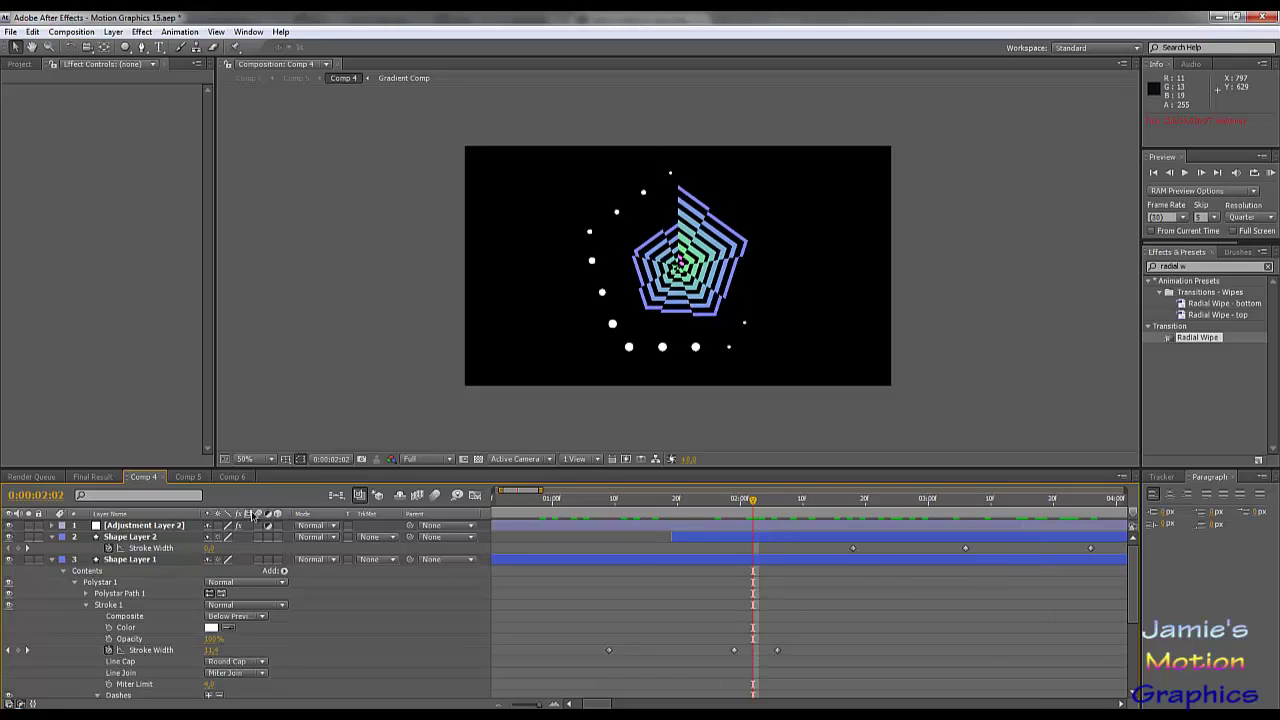
left_click(778, 500)
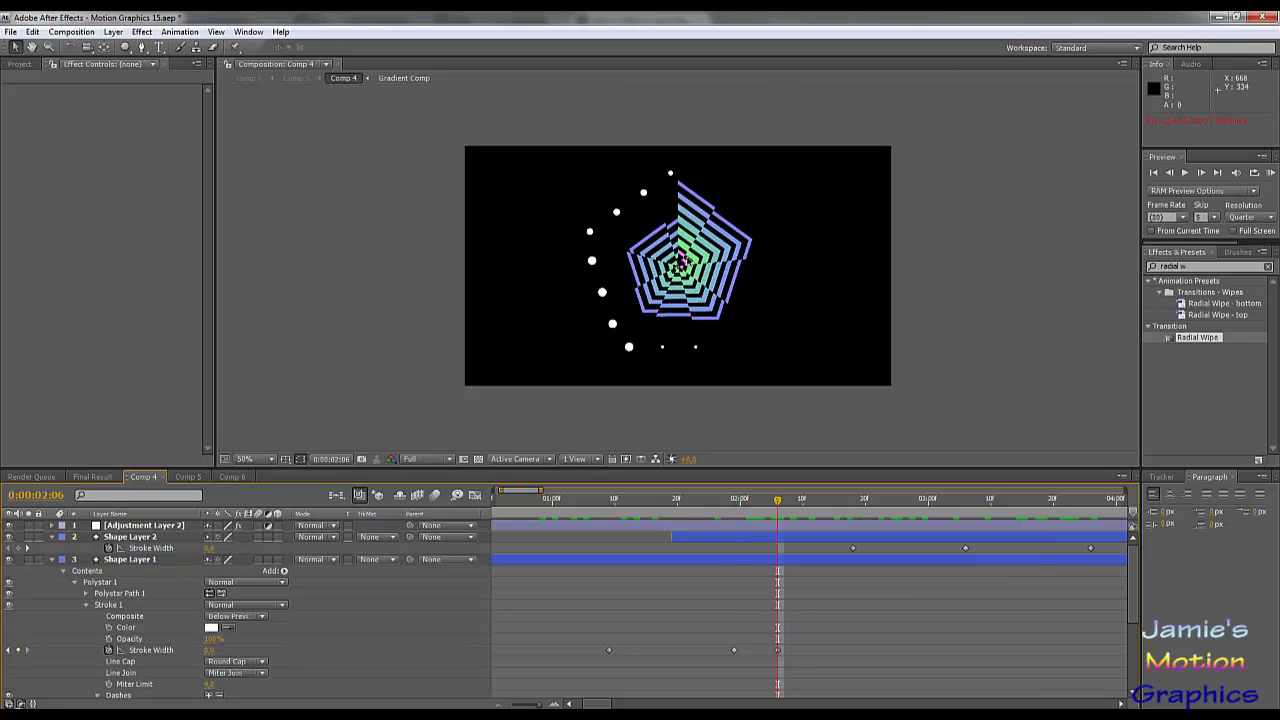
Switch to the Final Result comp and scrub the pentagon lines drawing on.
left_click(92, 476)
left_click(702, 500)
mouse_move(713, 503)
left_mouse_down()
mouse_move(816, 508)
mouse_move(553, 511)
mouse_move(606, 512)
left_mouse_up()
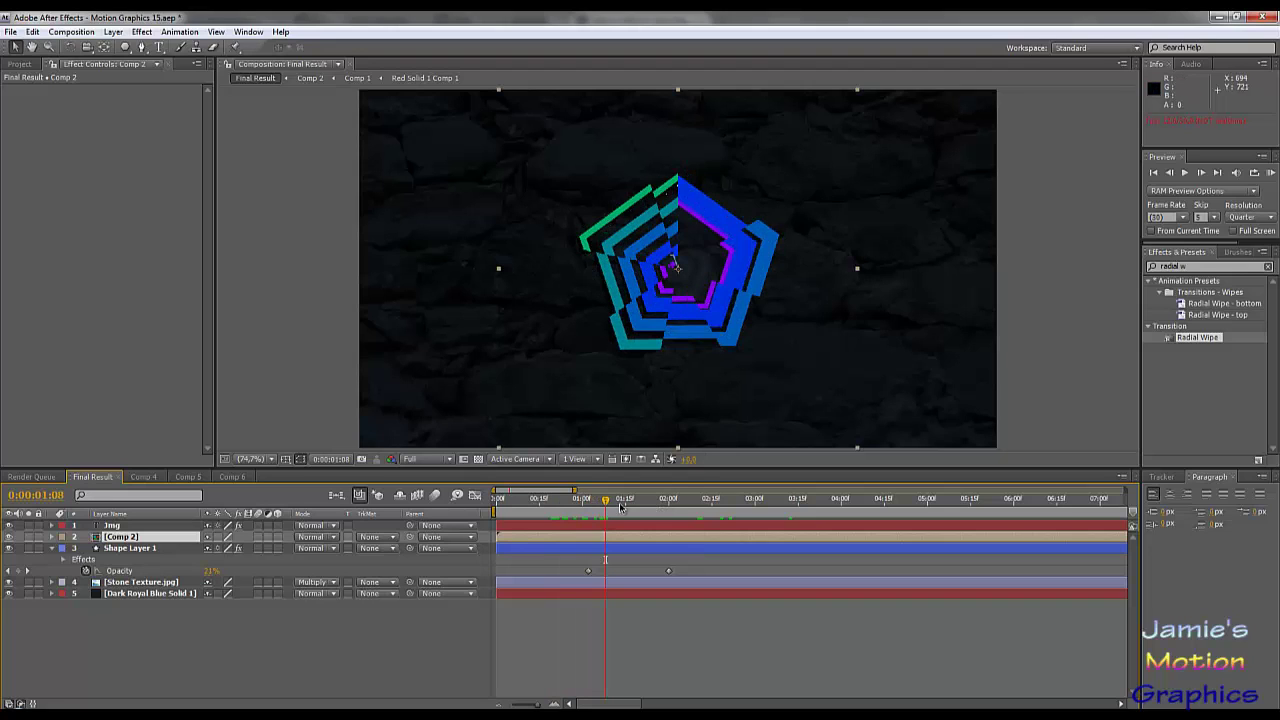
left_click_drag(609, 502, 711, 530)
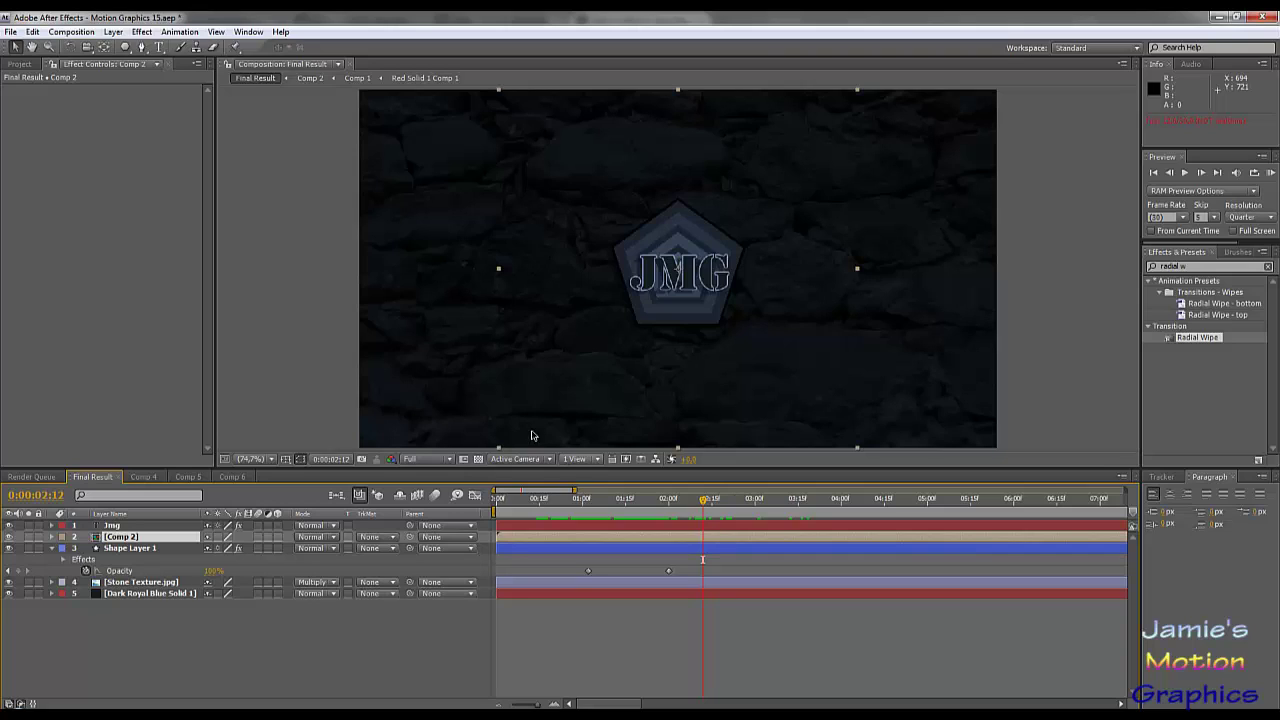
left_click(330, 312)
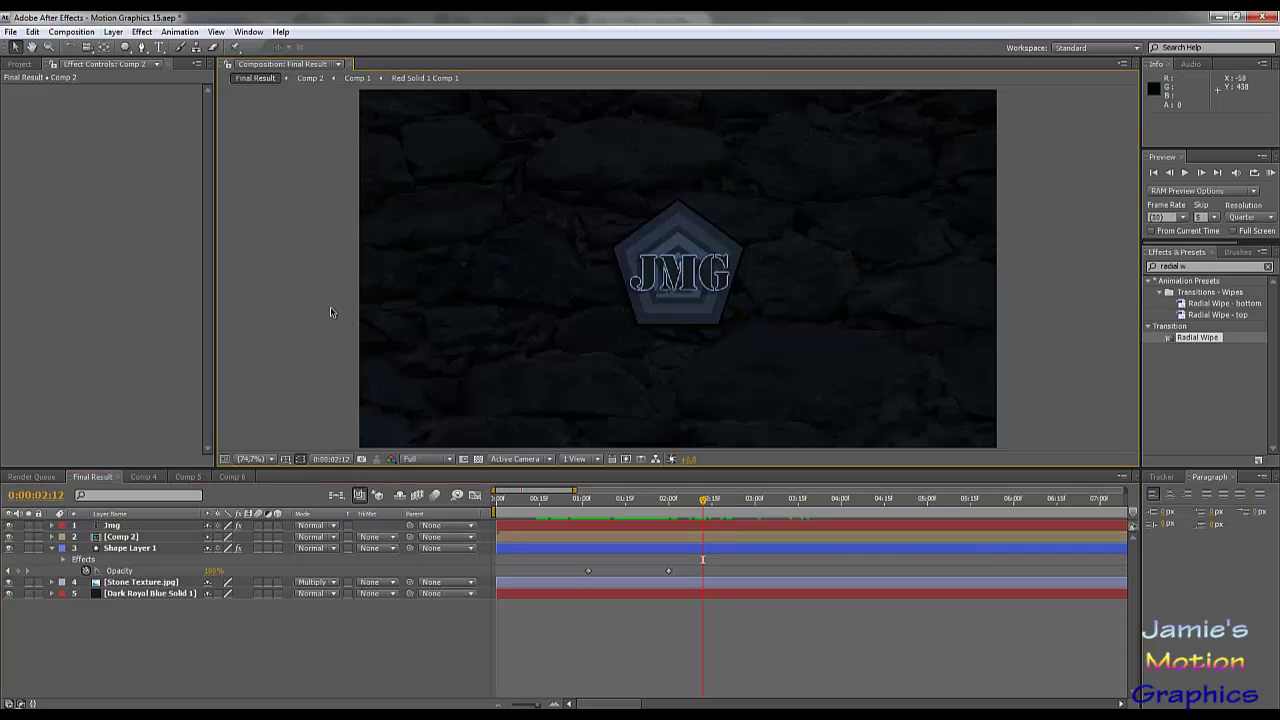